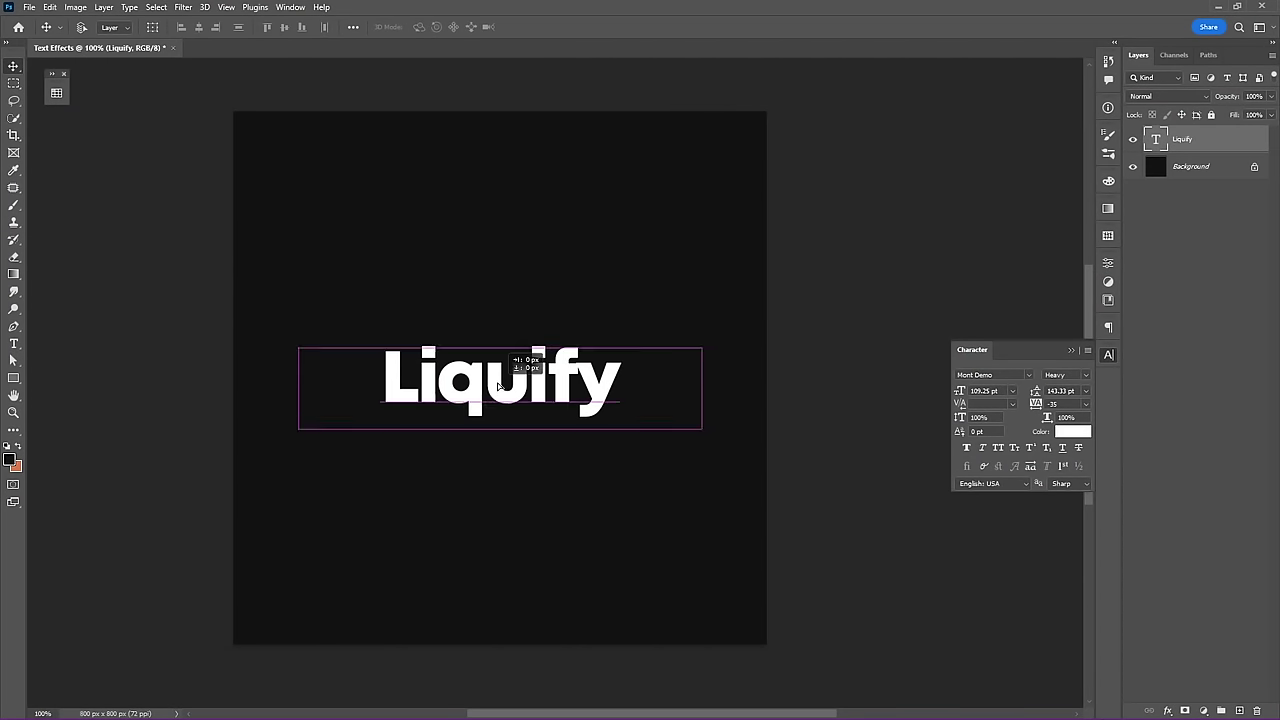
- Move the Liquify text up and convert the four stacked text layers into one smart object
mouse_move(506, 397)
mouse_down()
mouse_move(486, 297)
mouse_move(500, 468)
mouse_up()
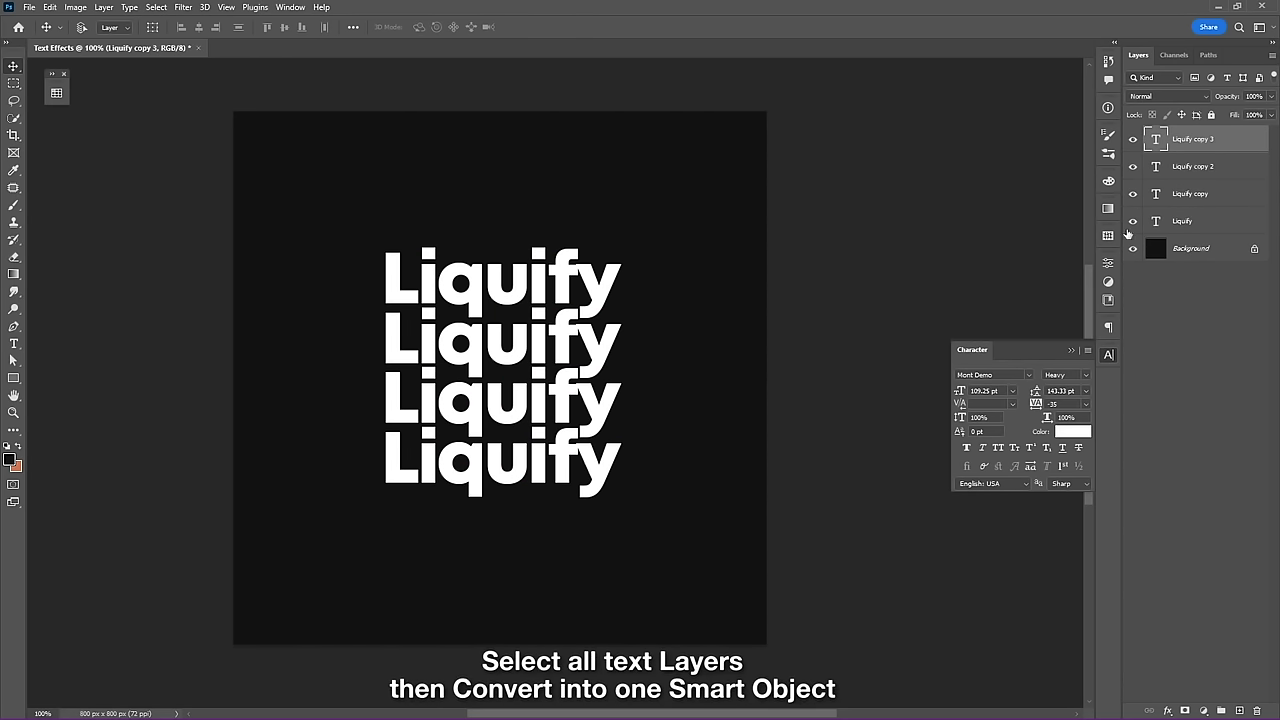
shift+click(1206, 224)
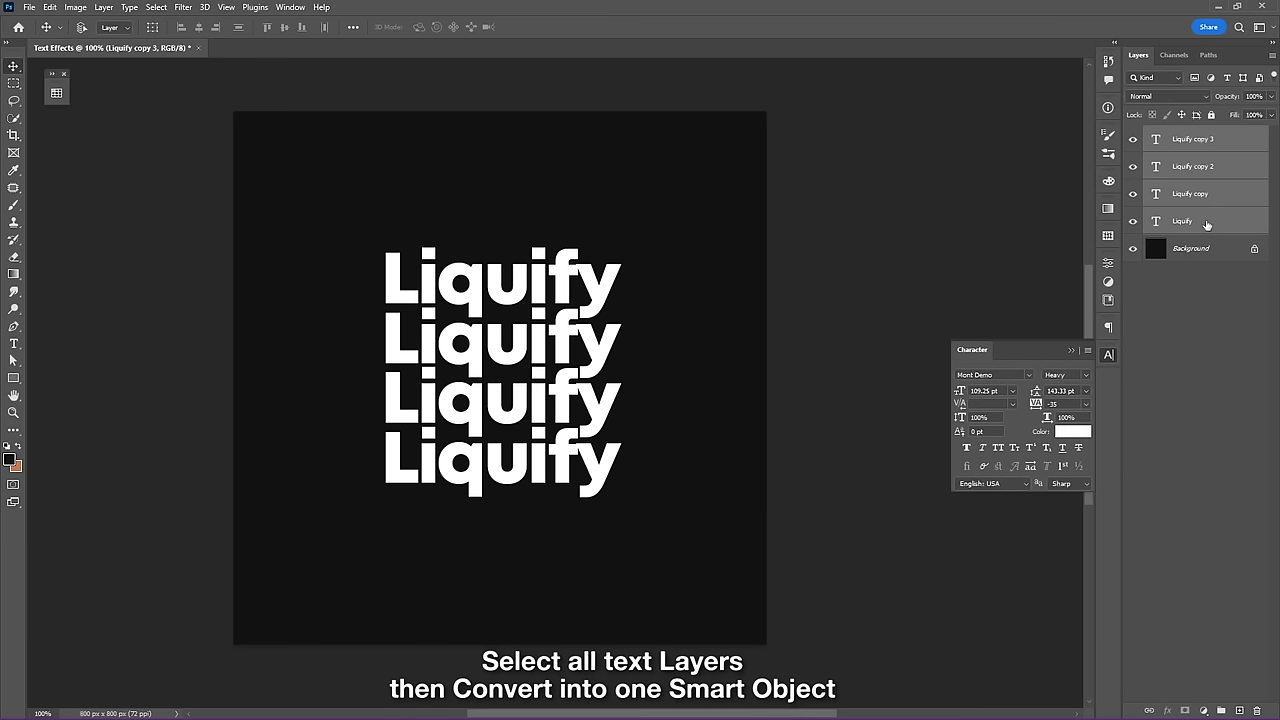
right_click(1206, 224)
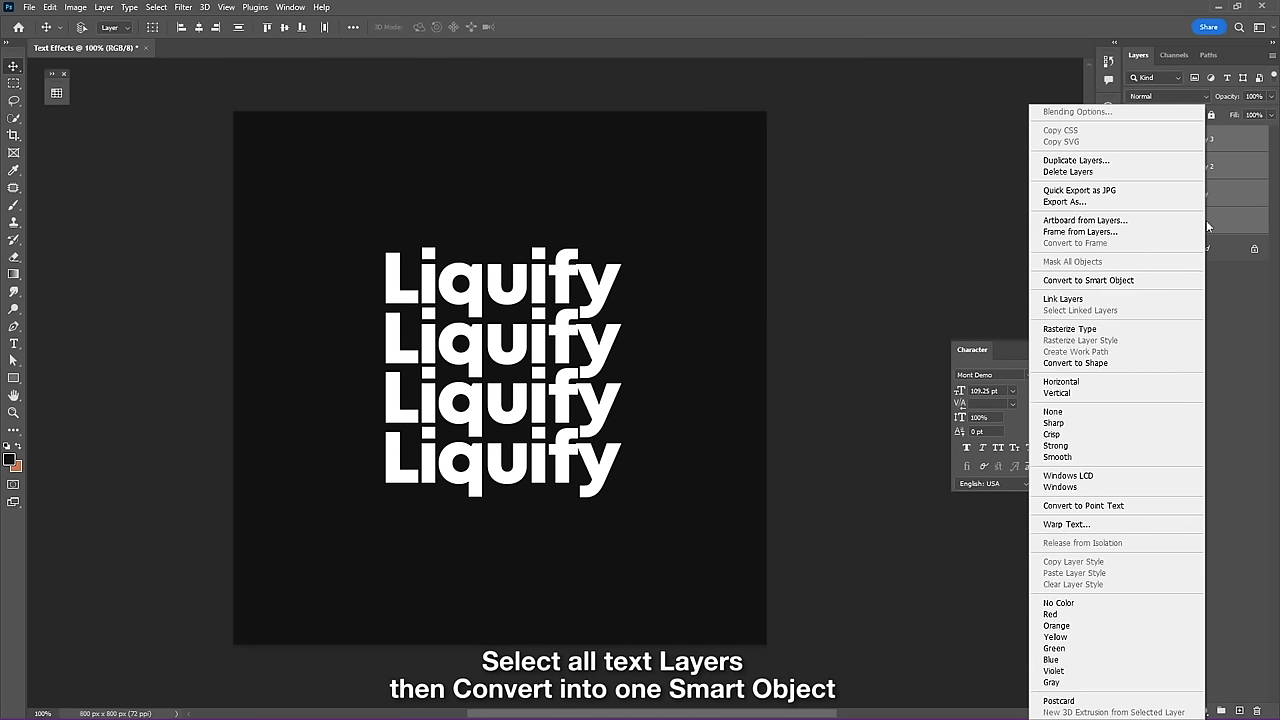
click(1177, 280)
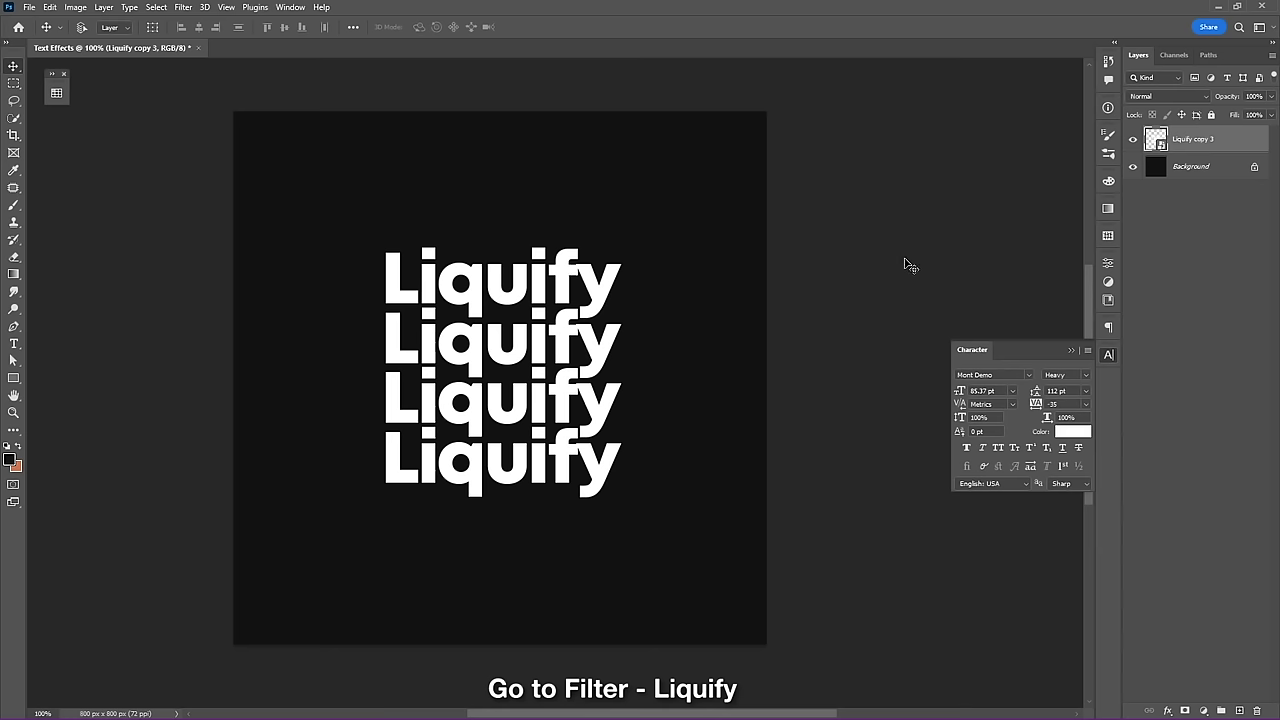
- Open the Liquify filter with Show Backdrop off and a 70 brush size
click(183, 7)
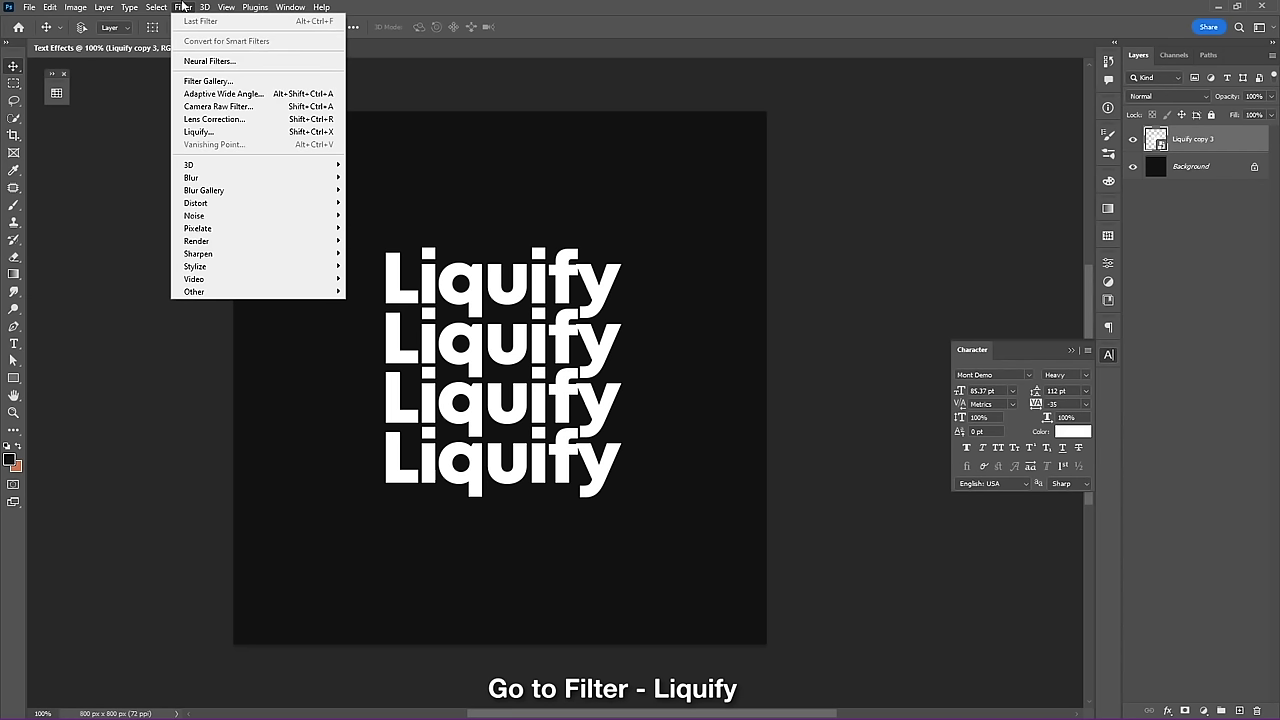
click(216, 131)
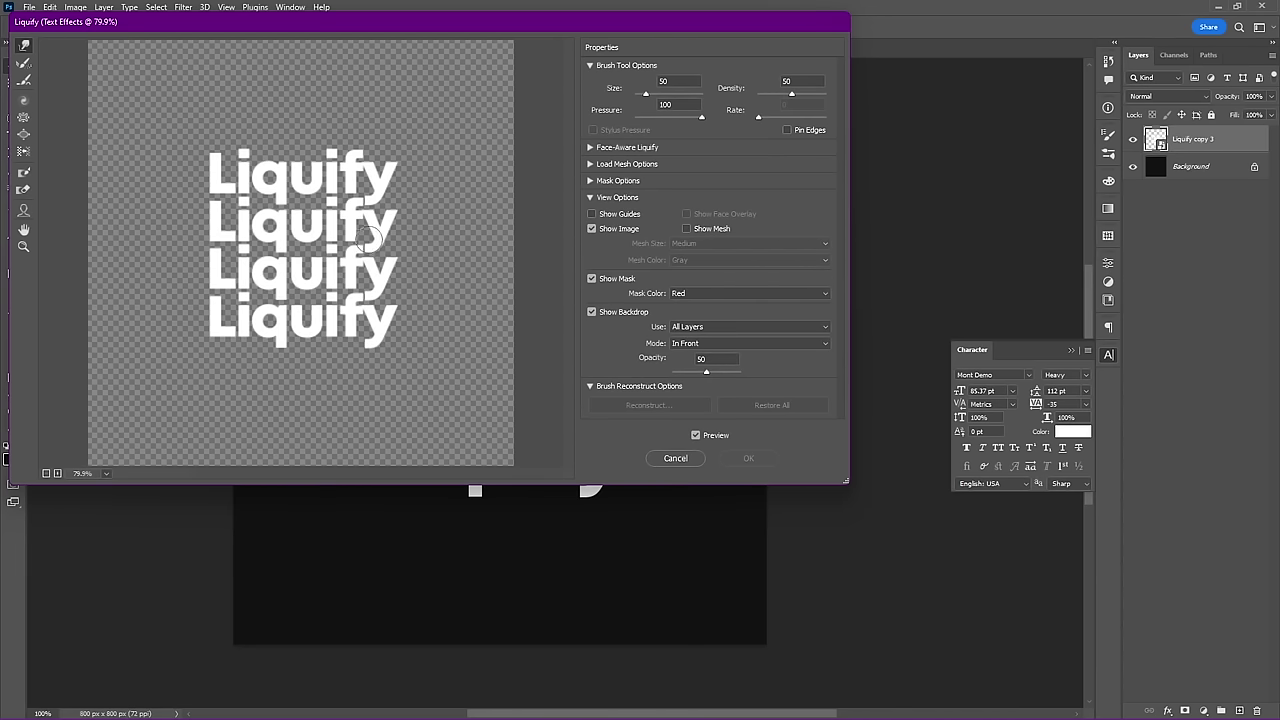
click(592, 312)
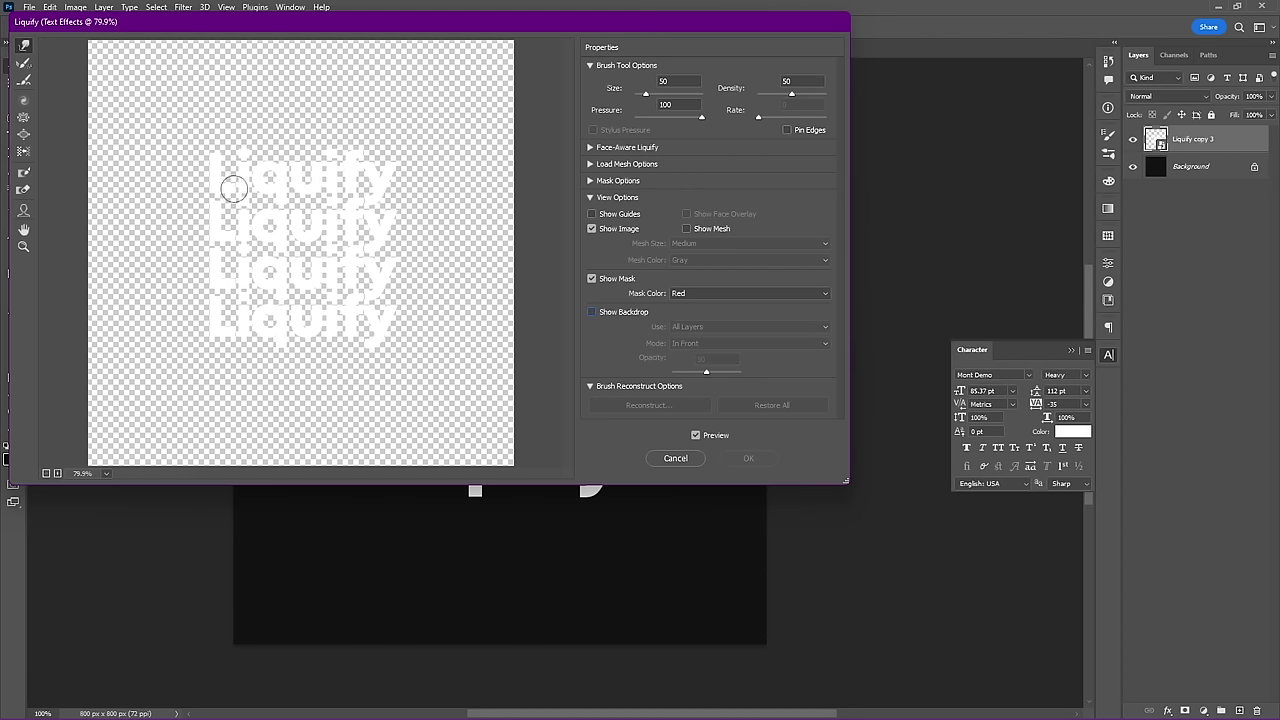
key(bracketright)
key(bracketright)
key(bracketright)
- Forward-warp the L, fy and q letters downward into drips and apply Liquify
drag(238, 207, 237, 330)
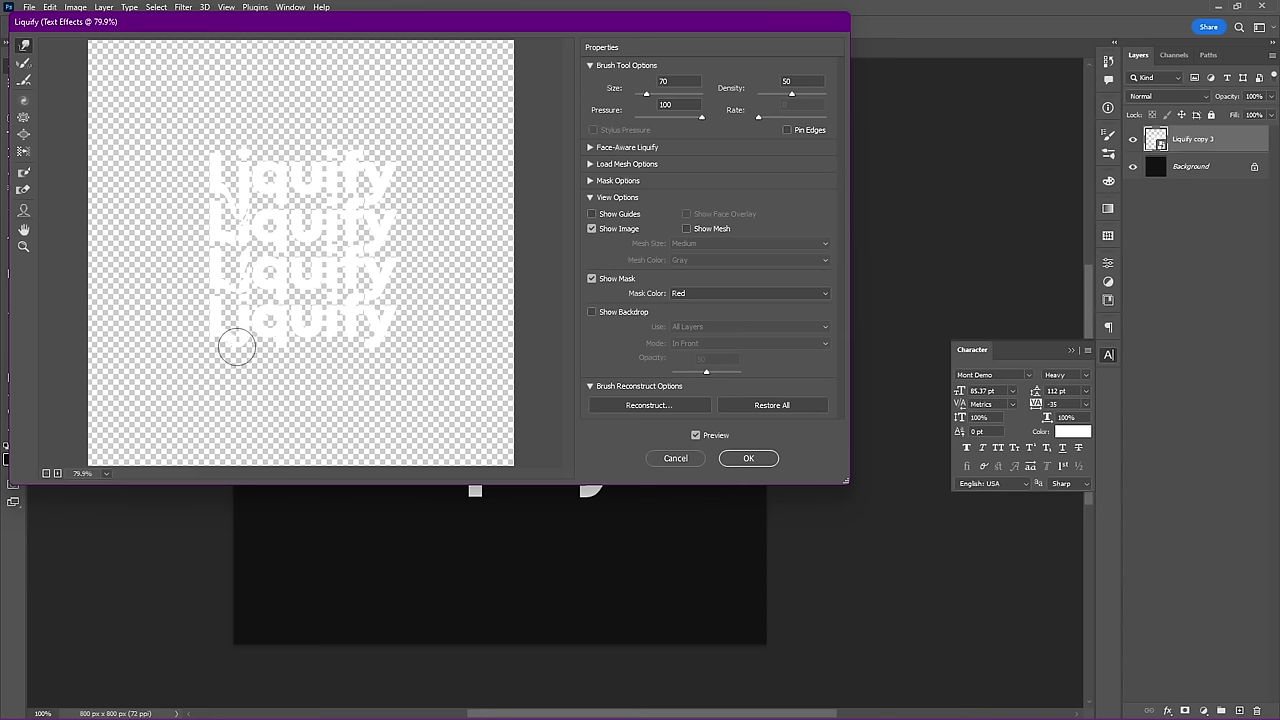
drag(370, 177, 359, 375)
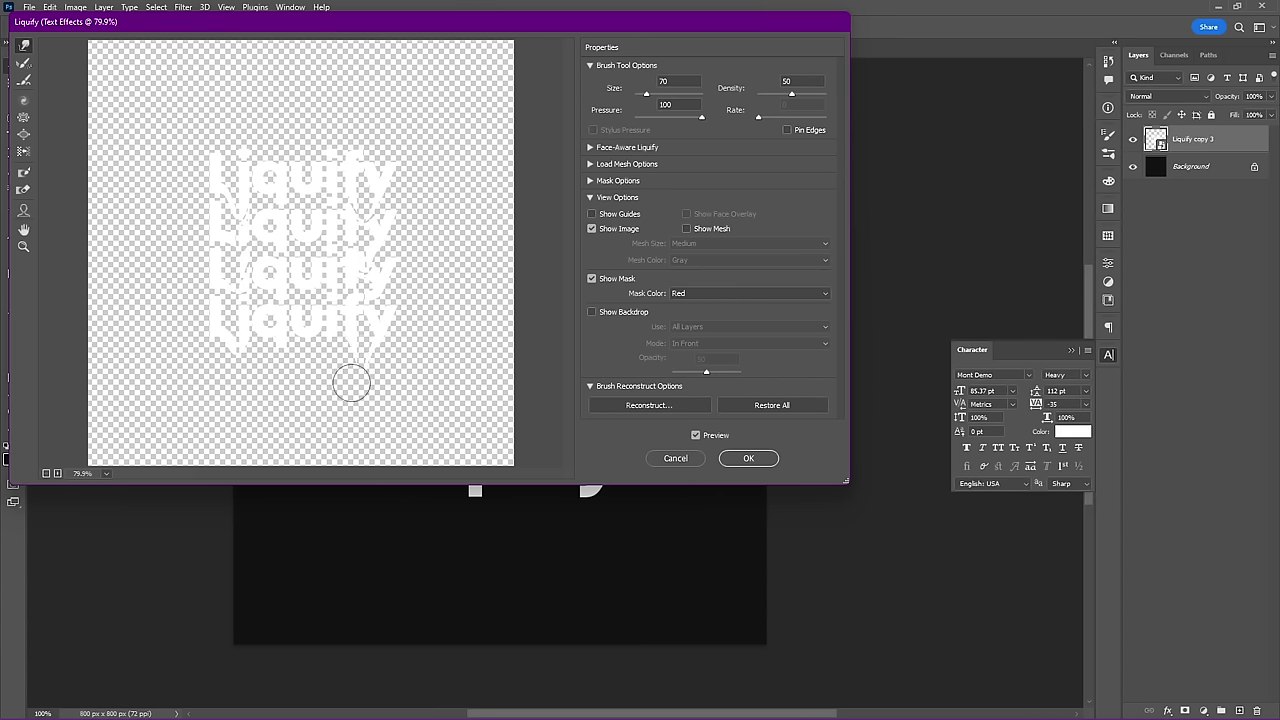
drag(281, 222, 284, 400)
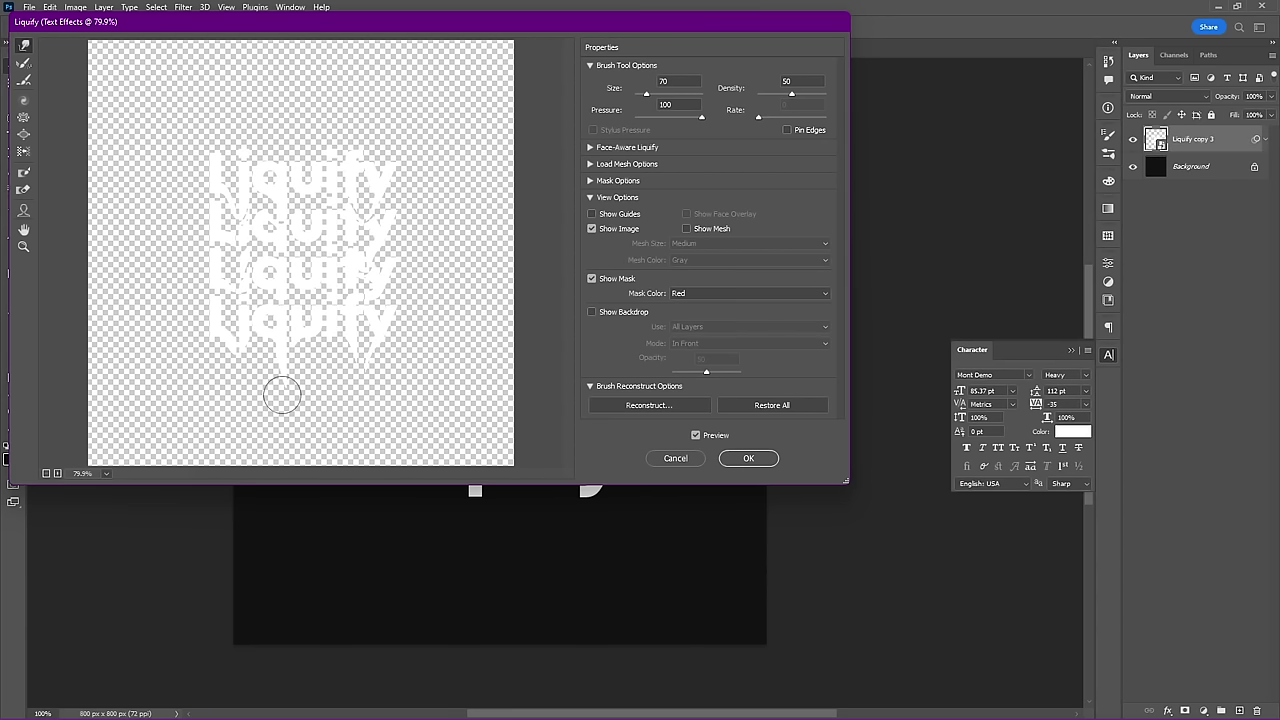
click(740, 458)
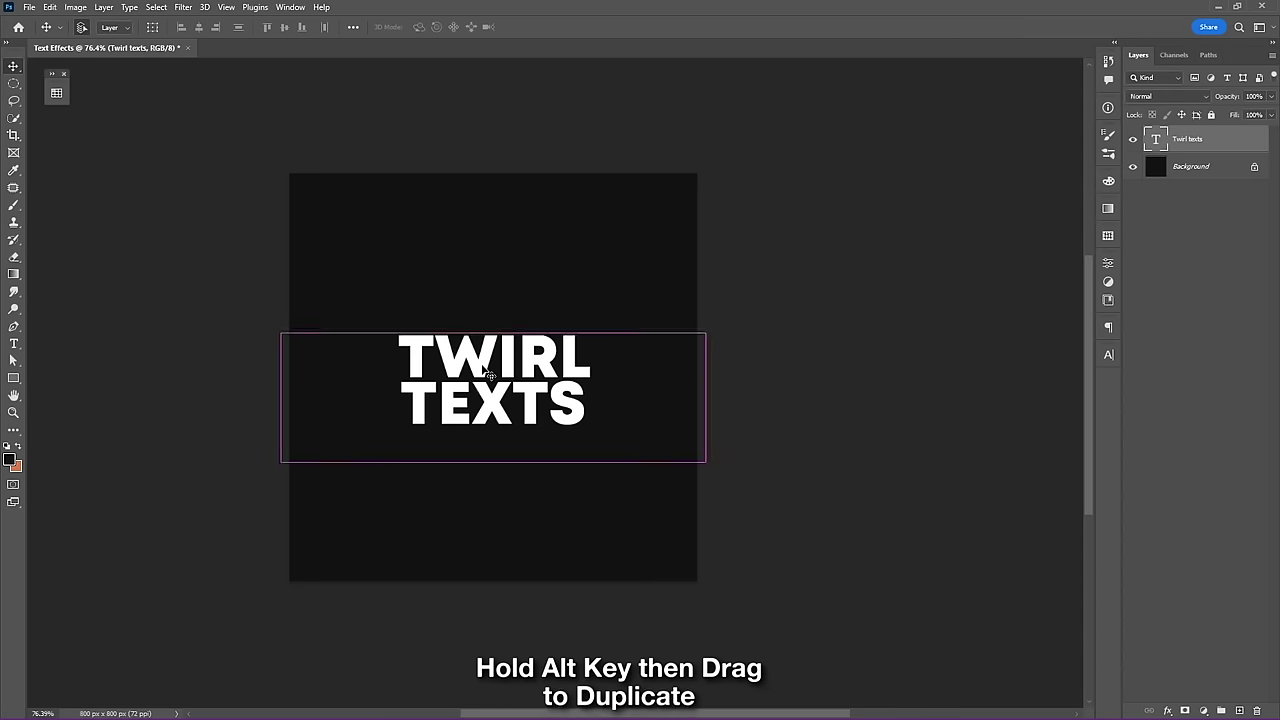
- Move TWIRL TEXTS up and convert its three stacked text layers into one smart object
mouse_move(488, 377)
mouse_down()
mouse_move(488, 307)
mouse_move(505, 482)
mouse_up()
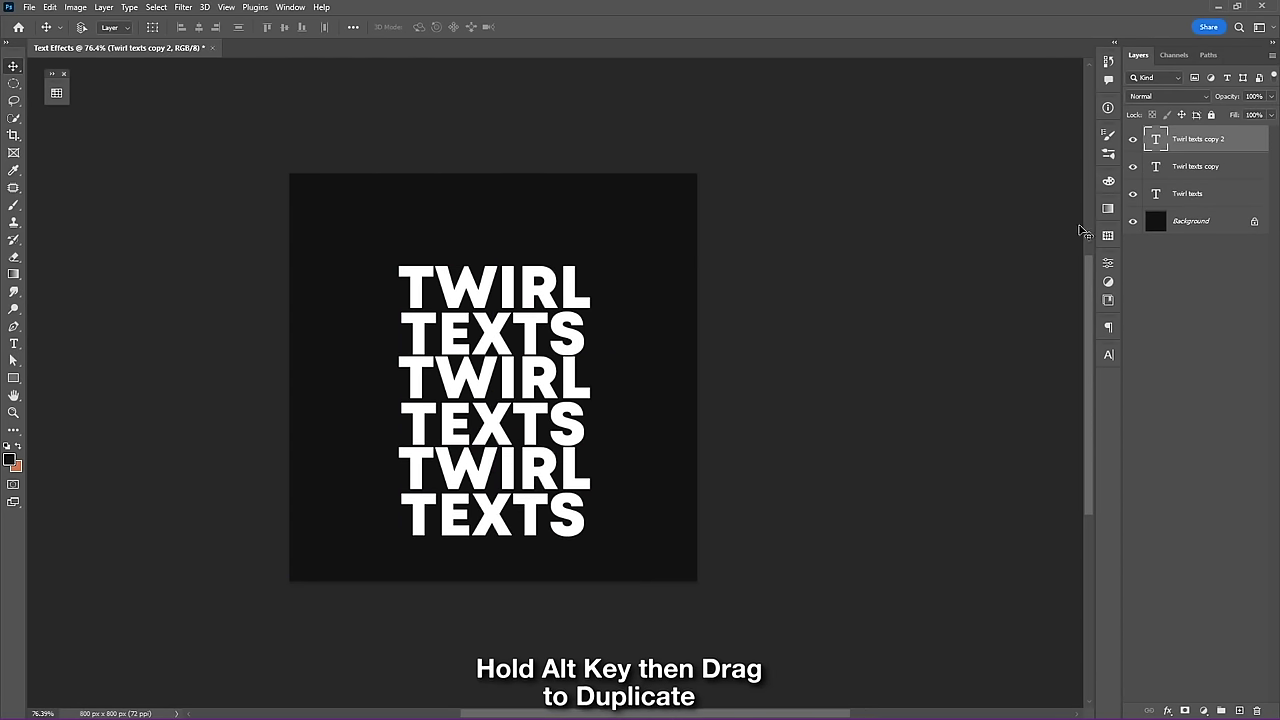
shift+click(1216, 201)
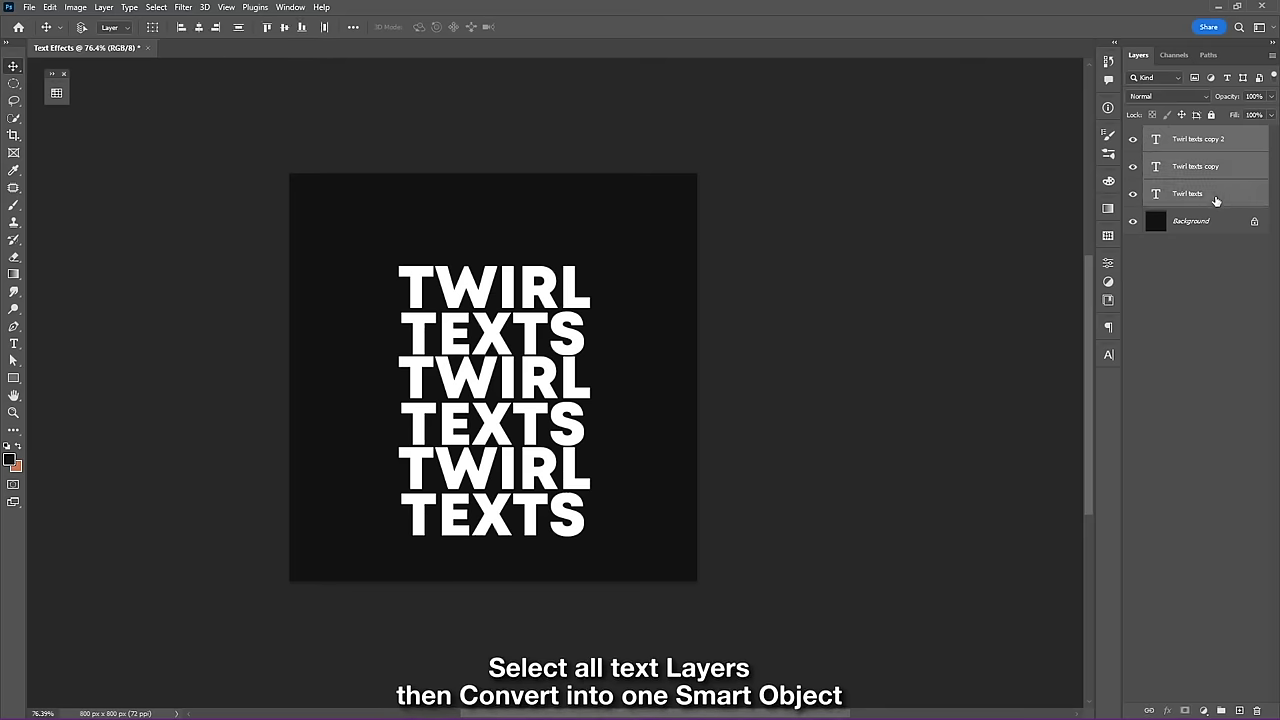
right_click(1216, 201)
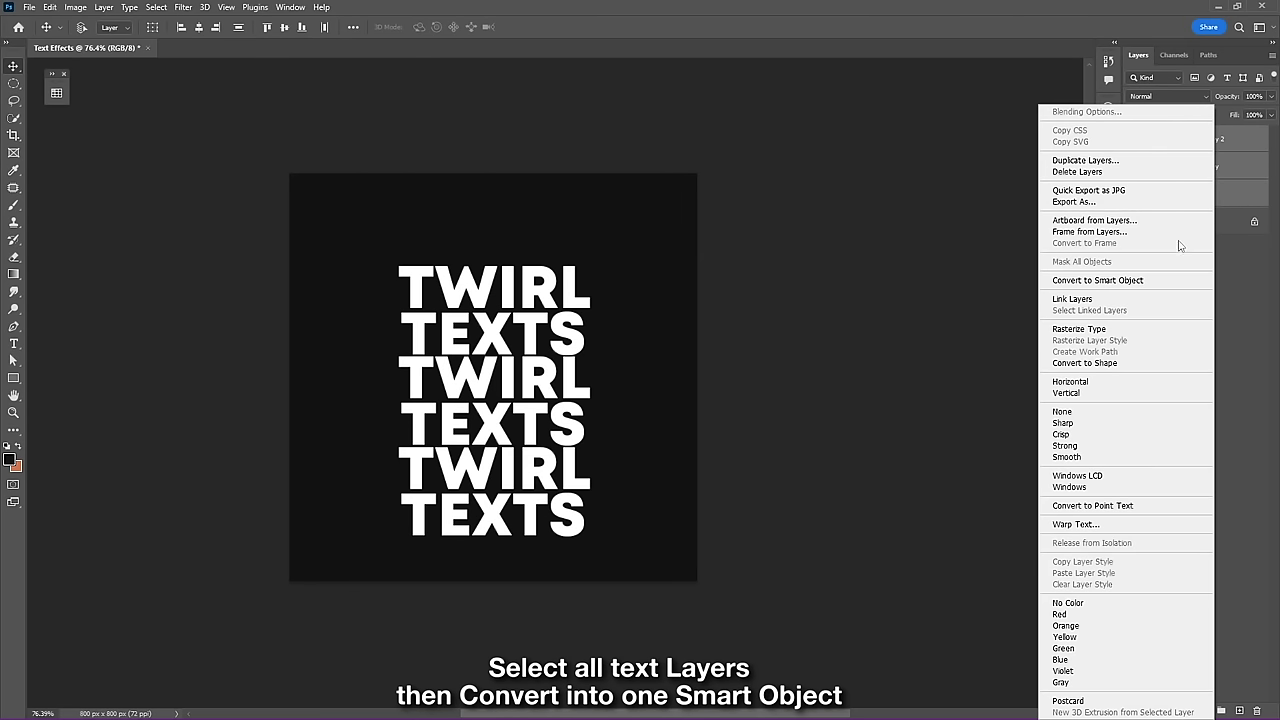
click(1160, 283)
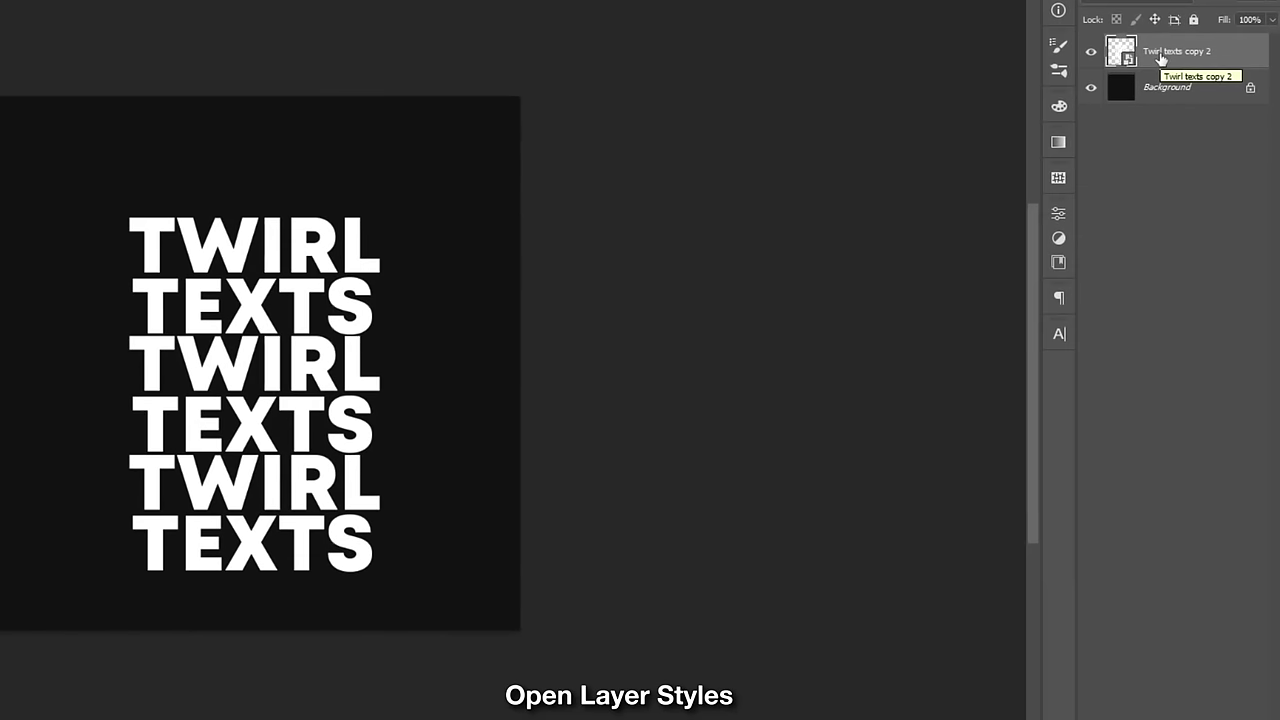
- Set the TWIRL TEXTS smart object's Fill Opacity to 0% in Layer Style
double_click(1187, 142)
double_click(1247, 56)
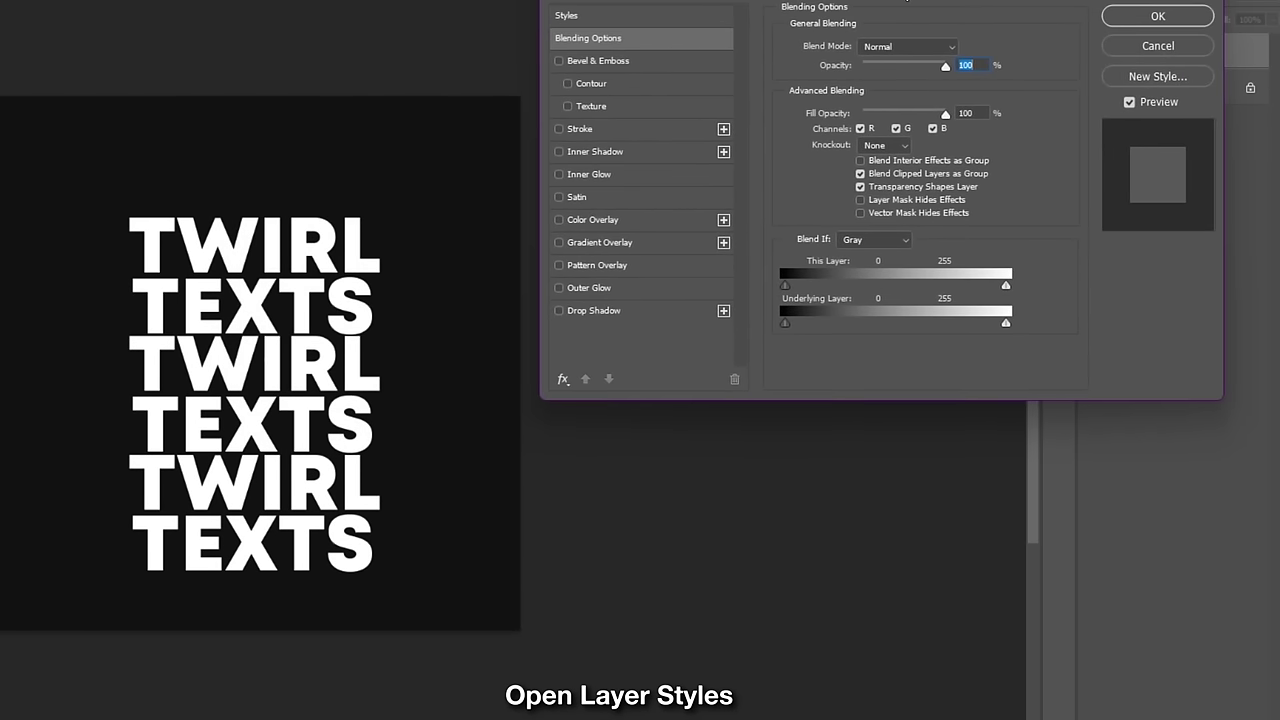
drag(945, 113, 812, 133)
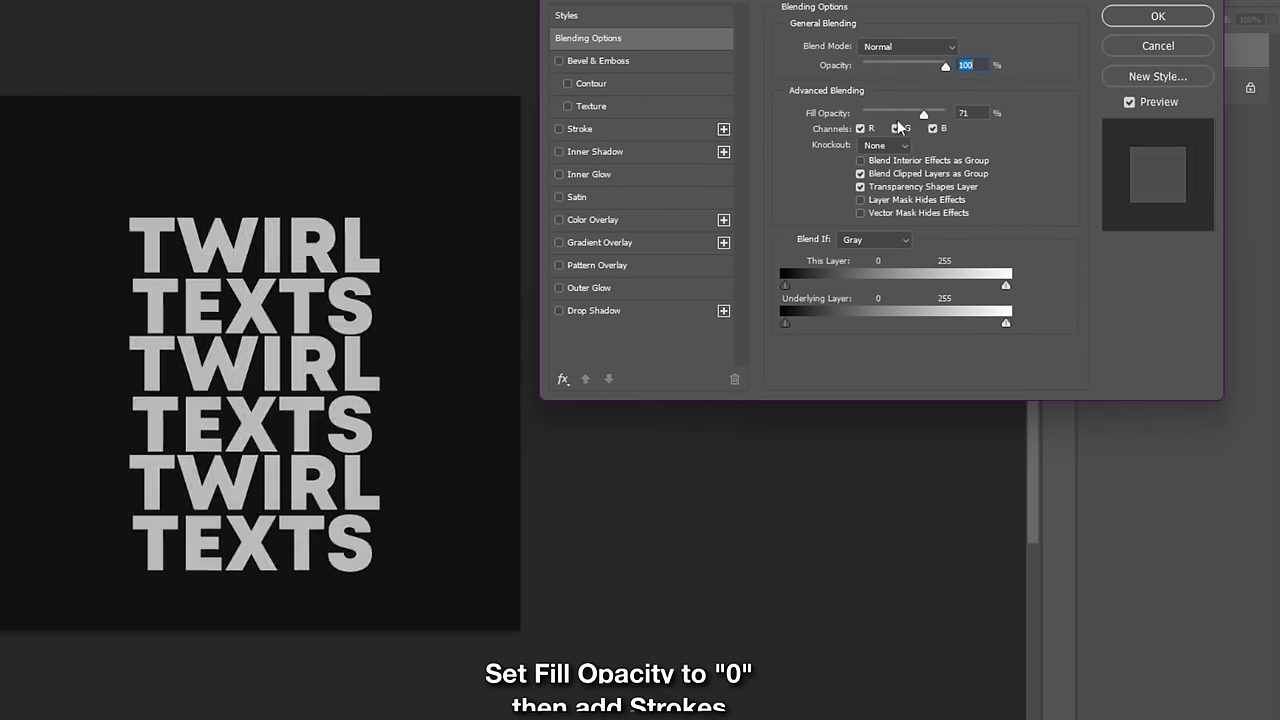
- Add a white 3 px stroke, then nudge the outlined text slightly upward
click(657, 128)
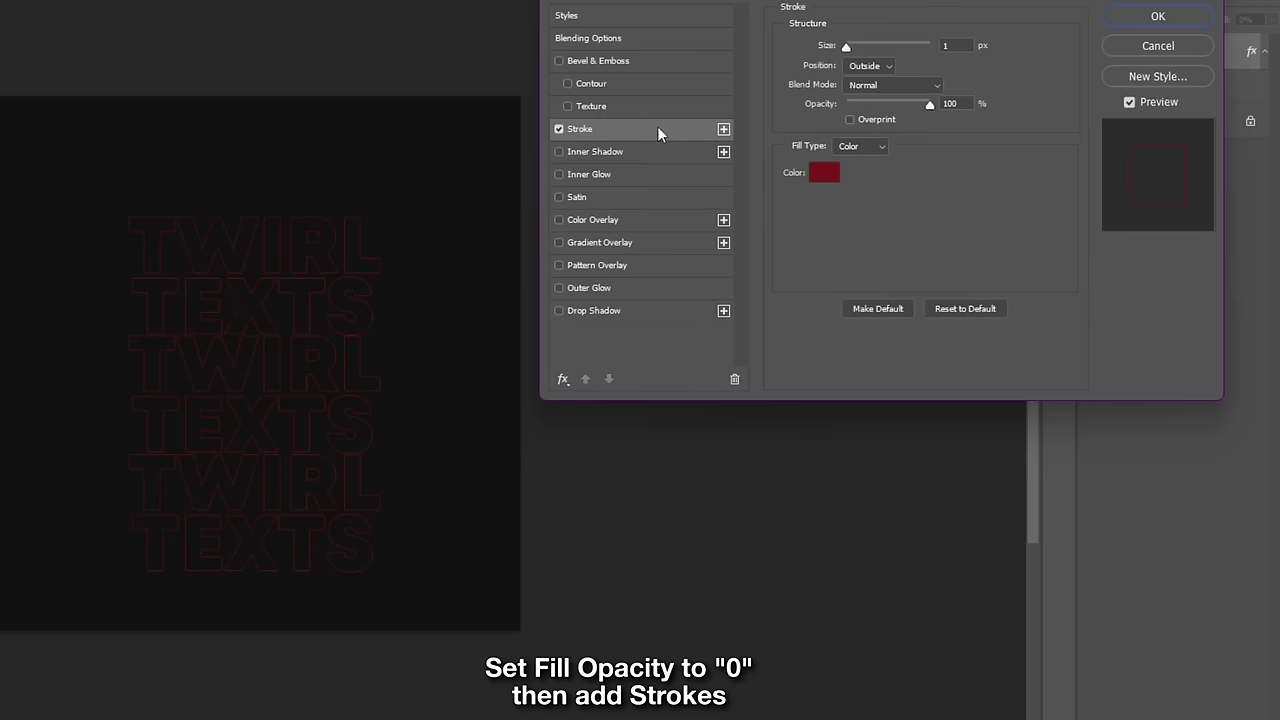
click(820, 173)
drag(630, 362, 561, 335)
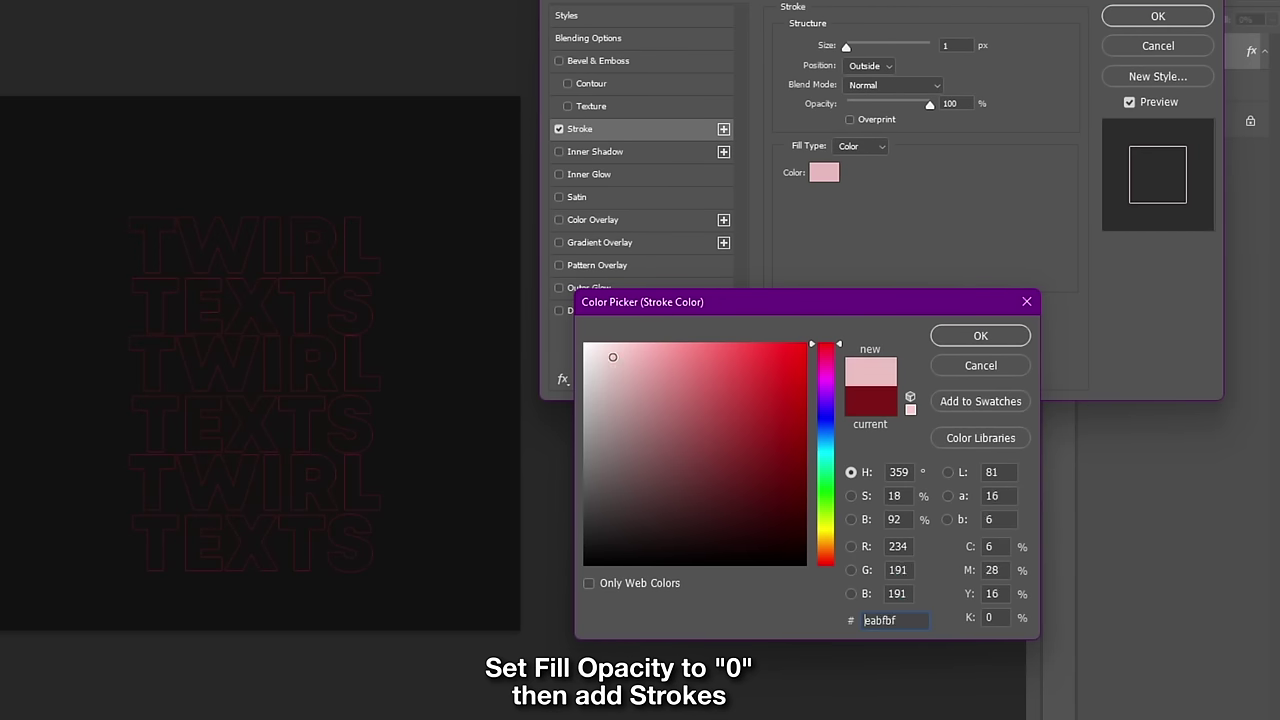
click(960, 335)
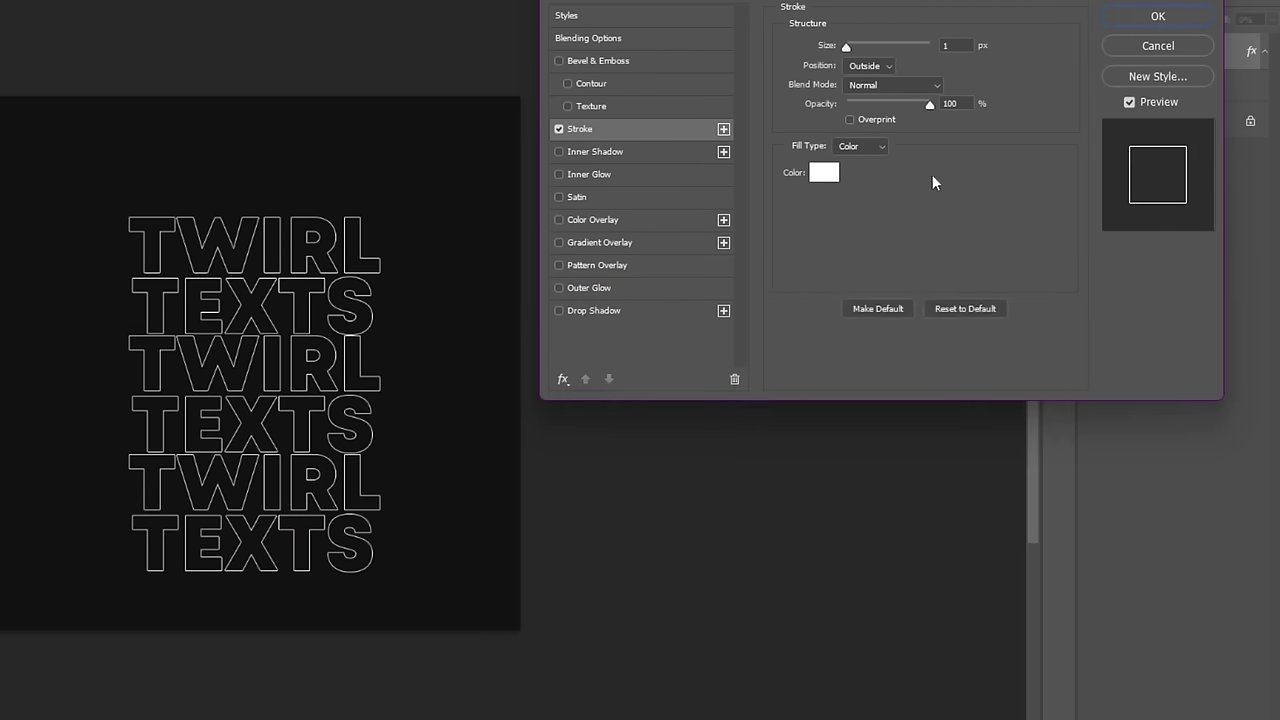
text(3)
key(Return)
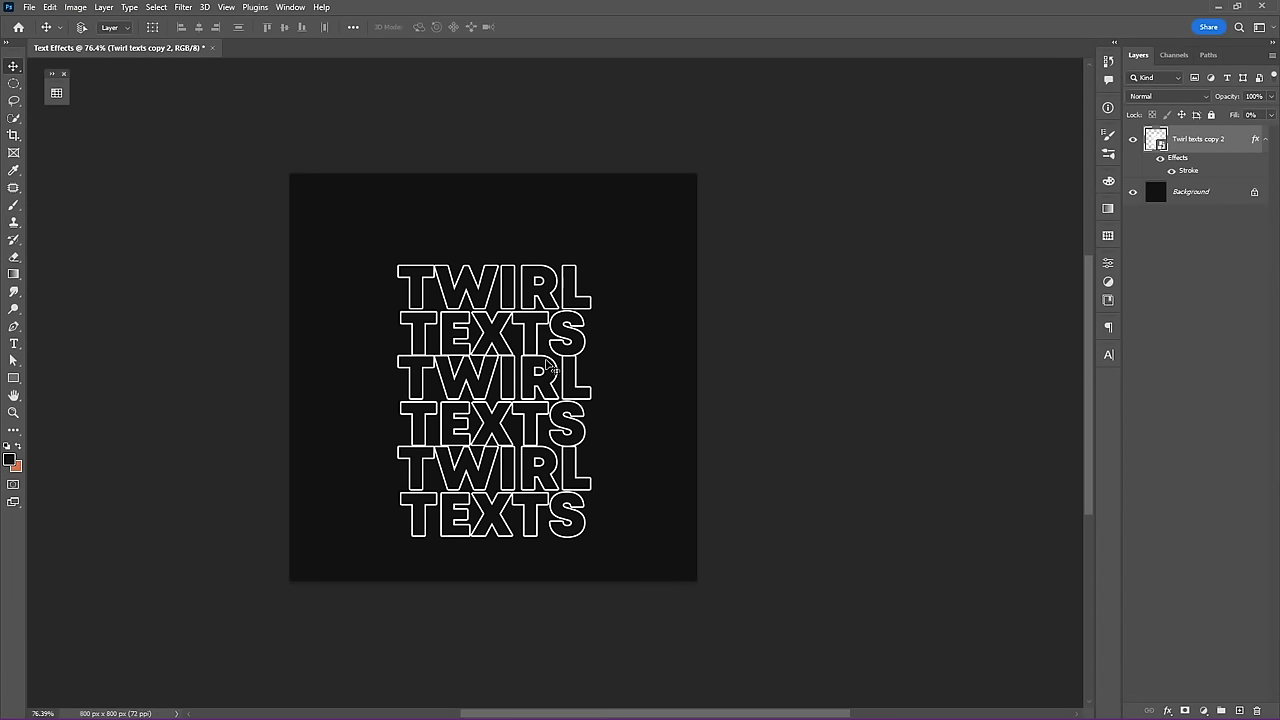
drag(548, 368, 541, 351)
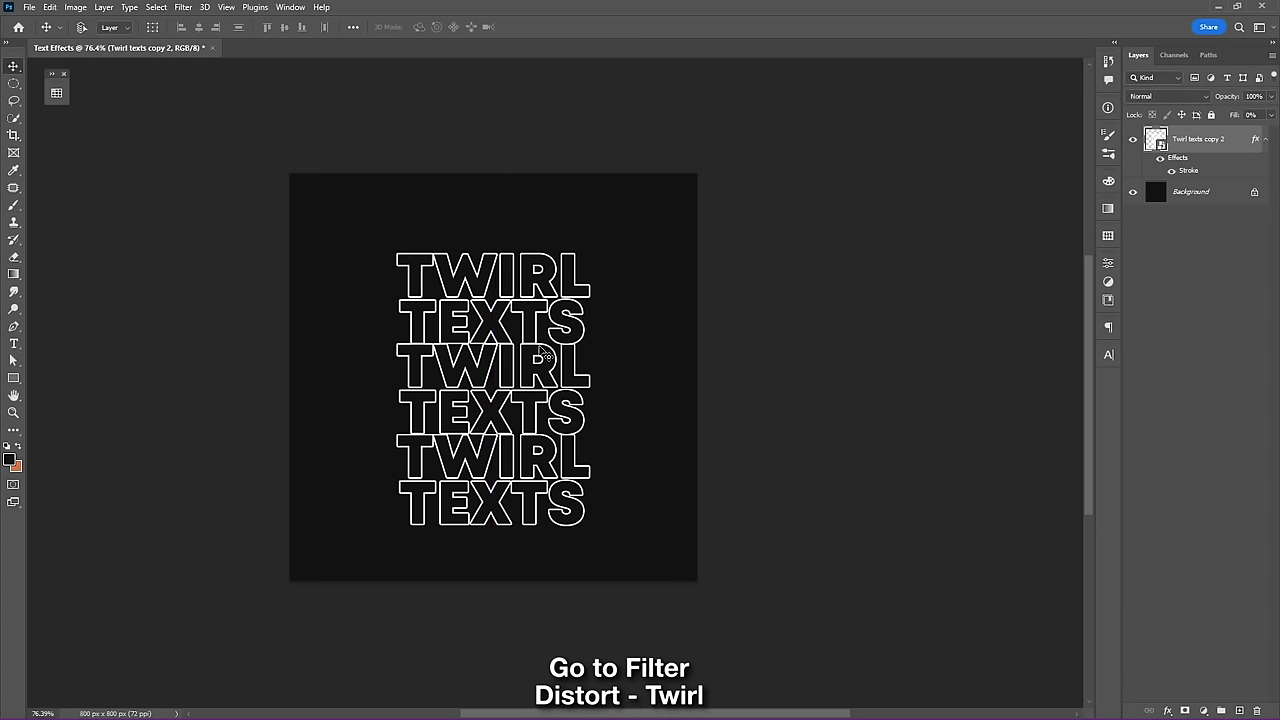
- Apply a Twirl distortion with a -77 angle to the outlined text
click(184, 8)
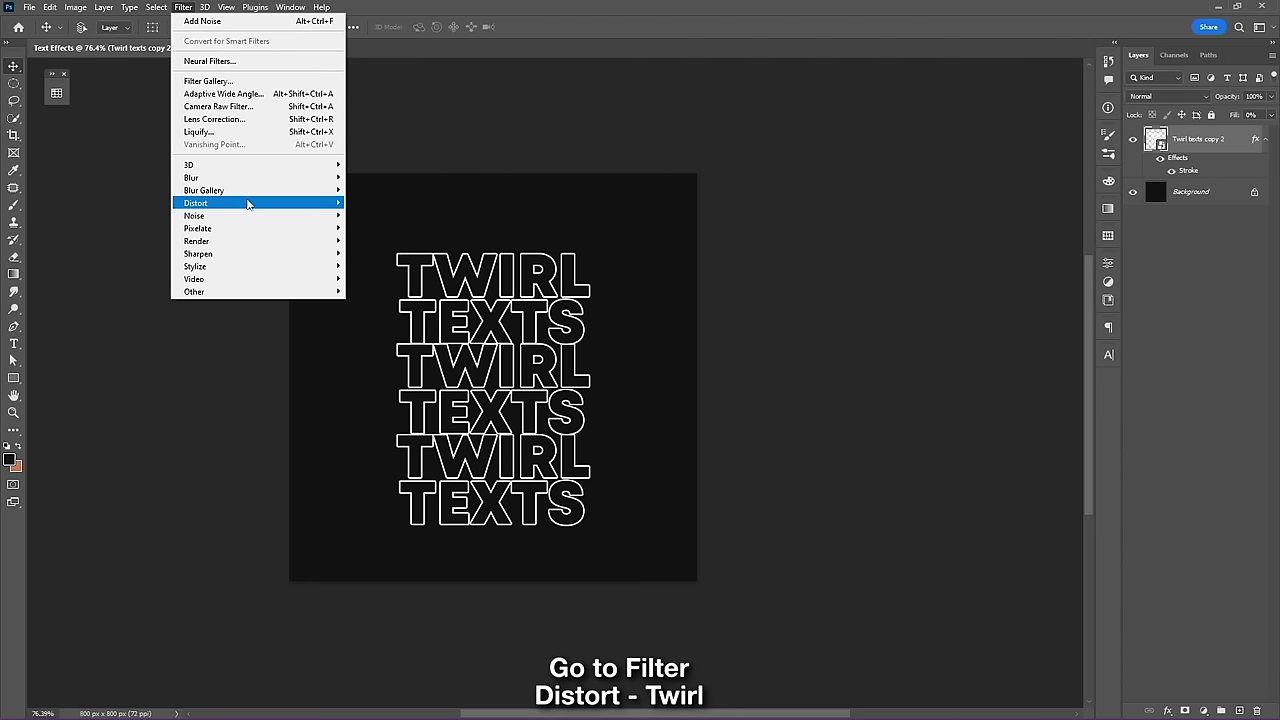
mouse_move(196, 203)
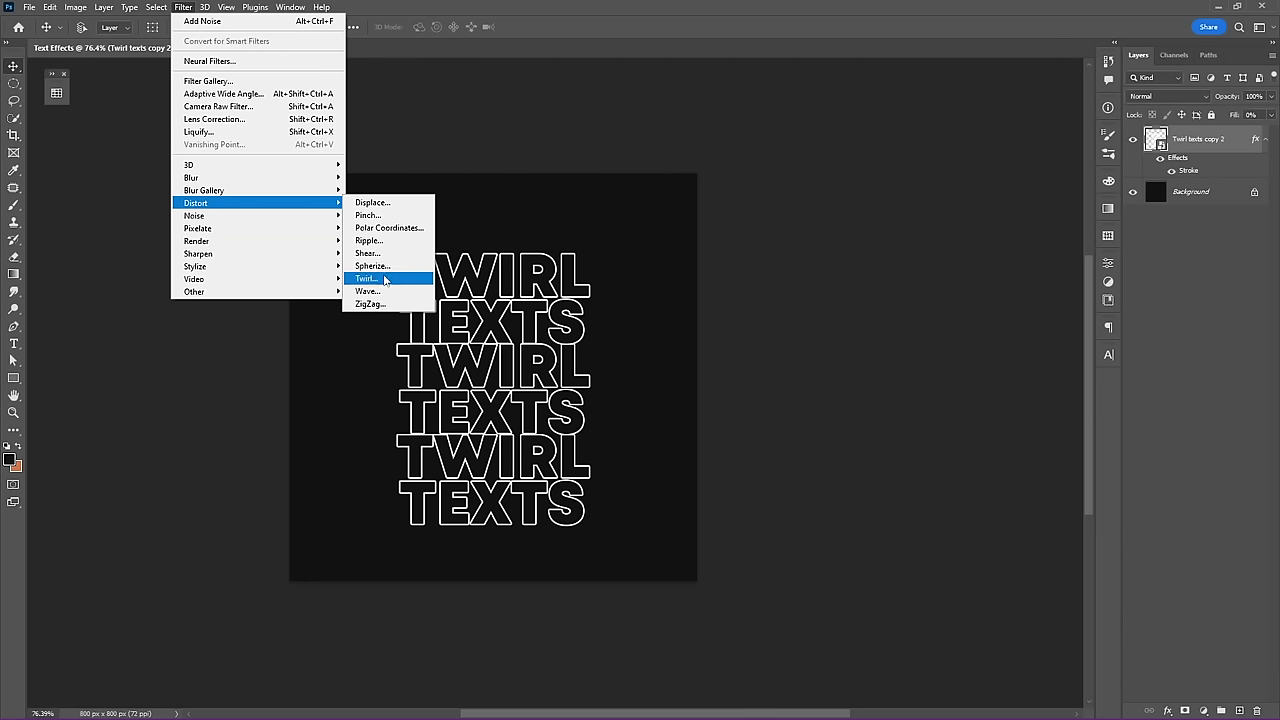
click(385, 280)
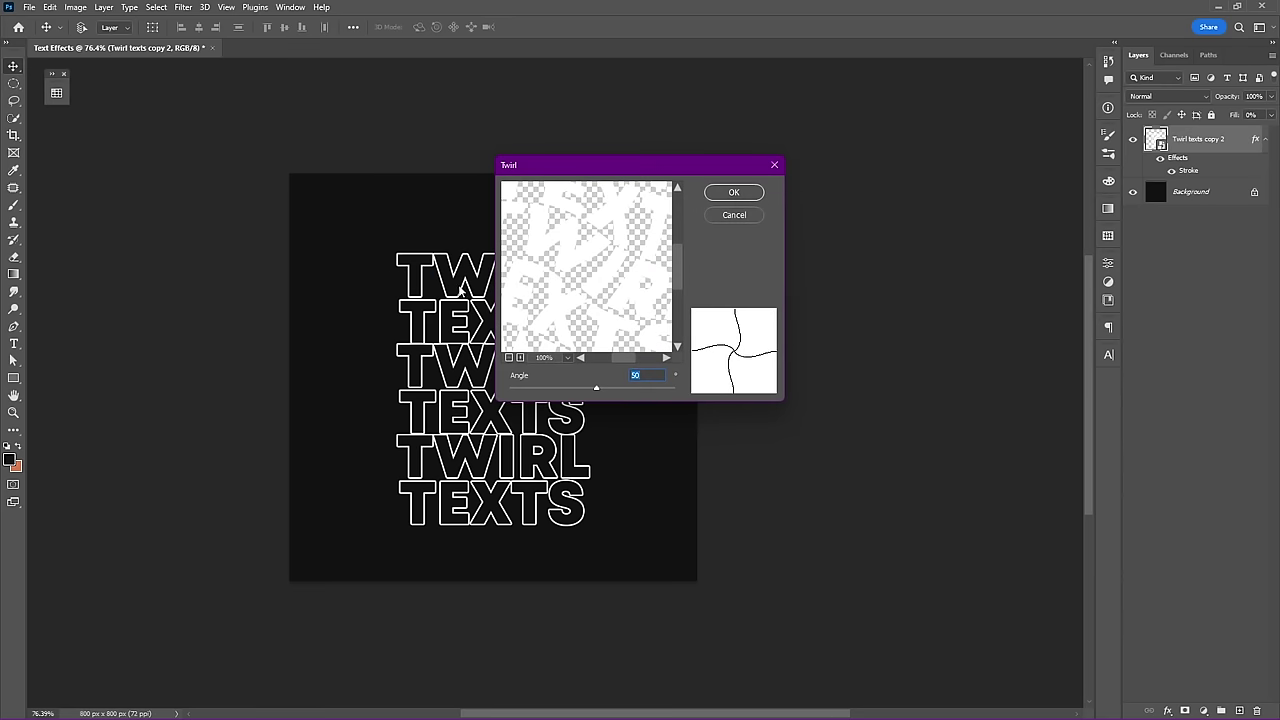
click(510, 359)
click(510, 359)
click(520, 359)
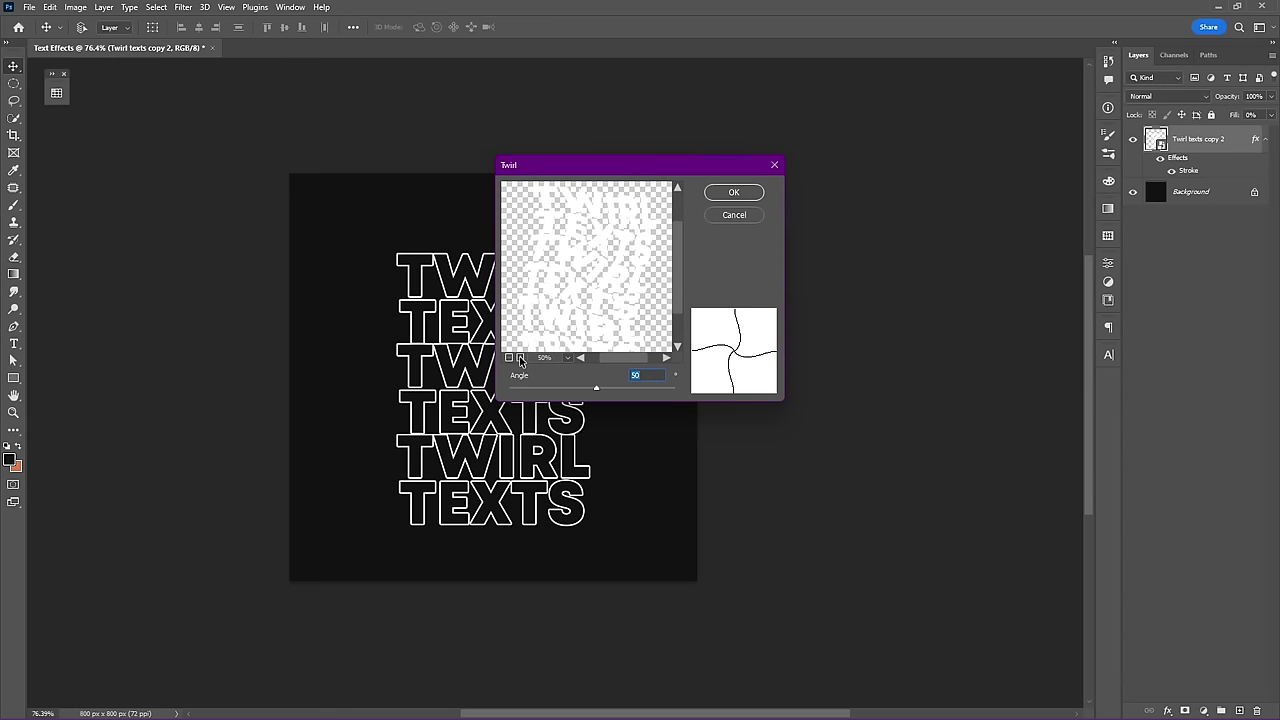
drag(597, 391, 586, 391)
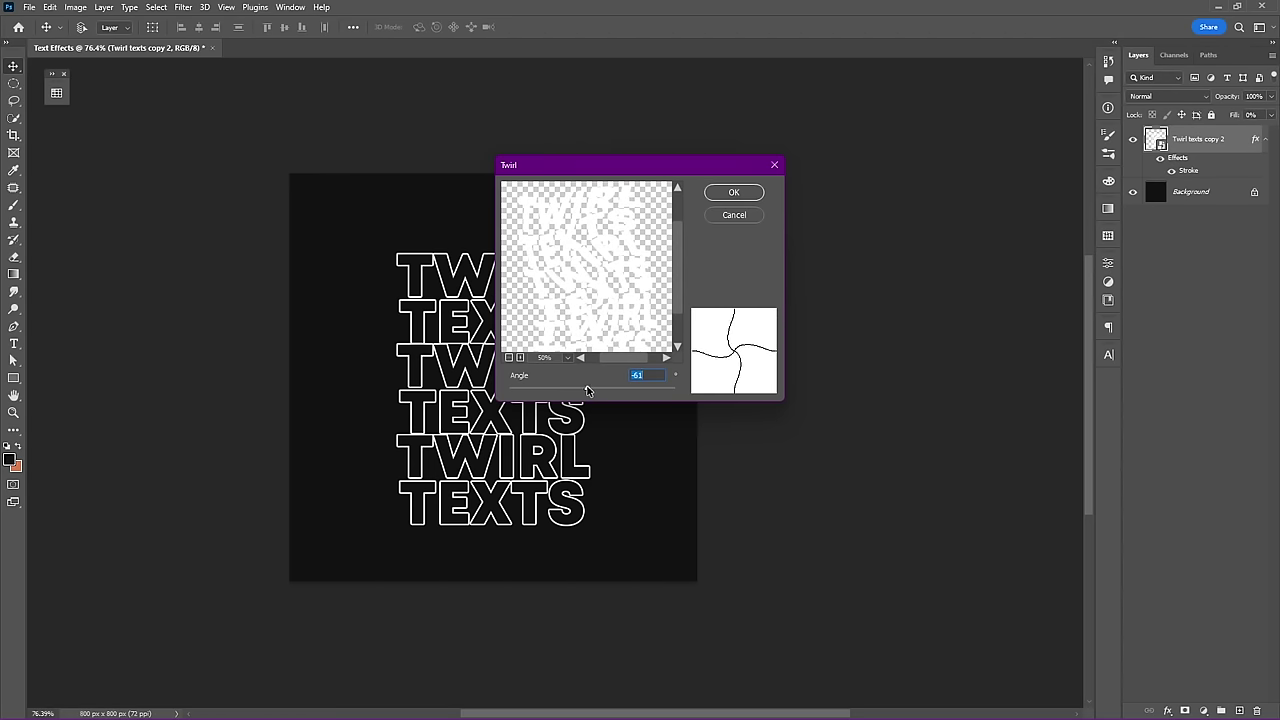
click(754, 190)
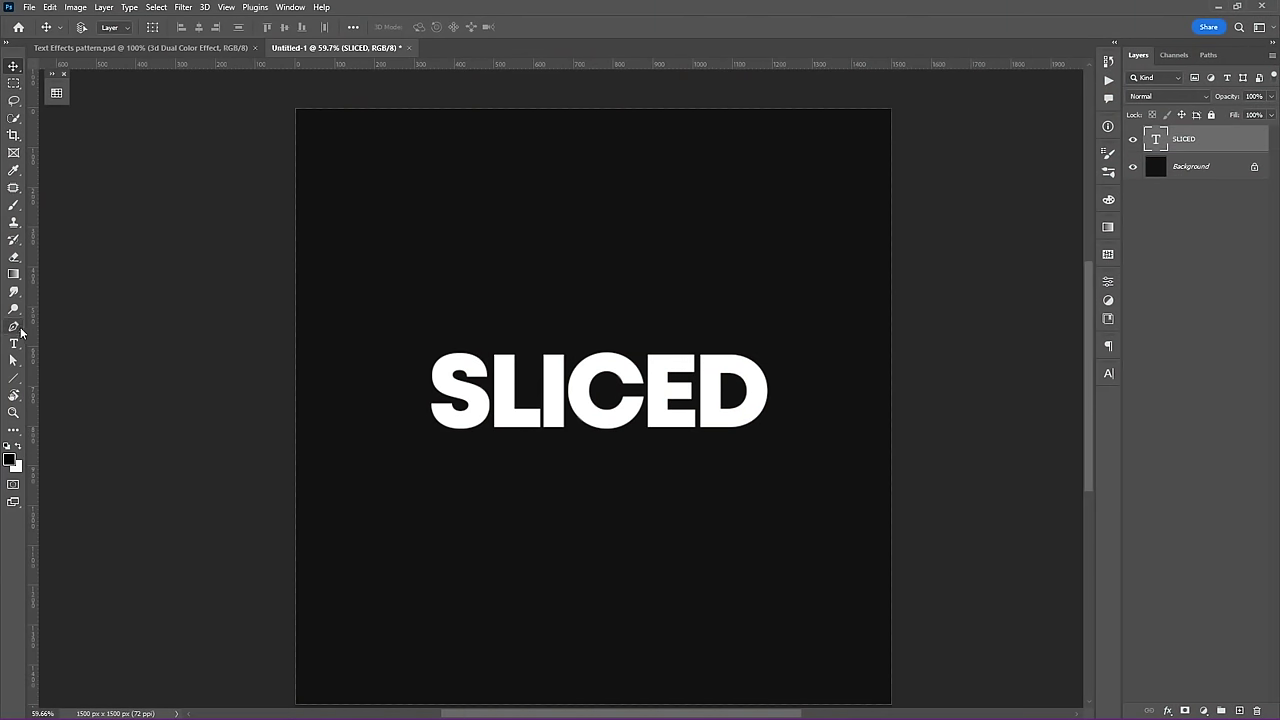
- Draw a closed four-point pen path slanting across the top half of SLICED
click(20, 330)
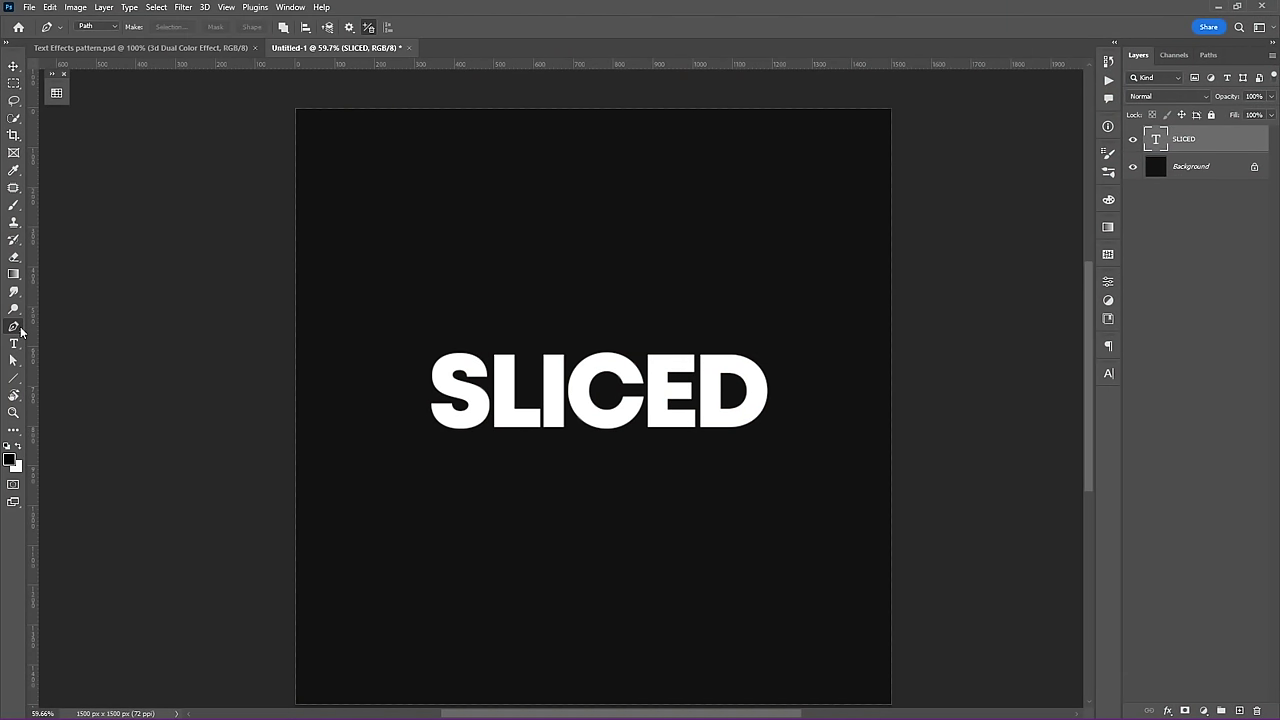
click(331, 372)
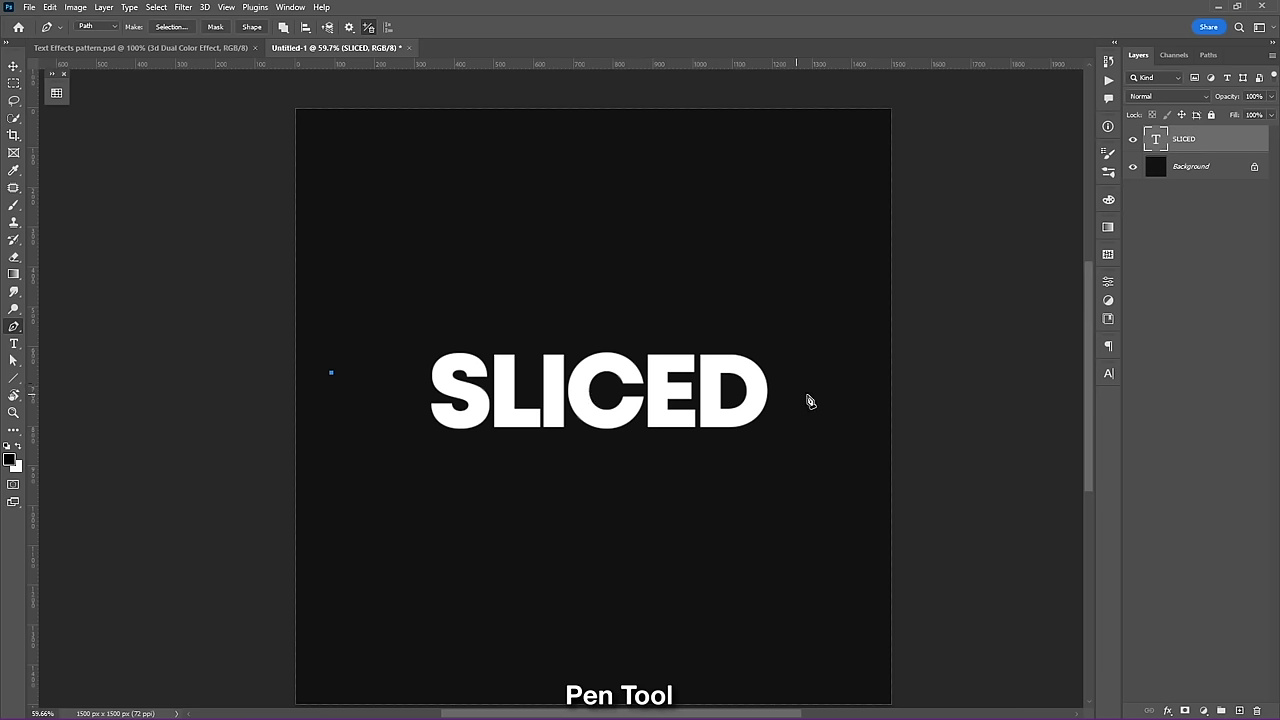
click(852, 405)
click(847, 180)
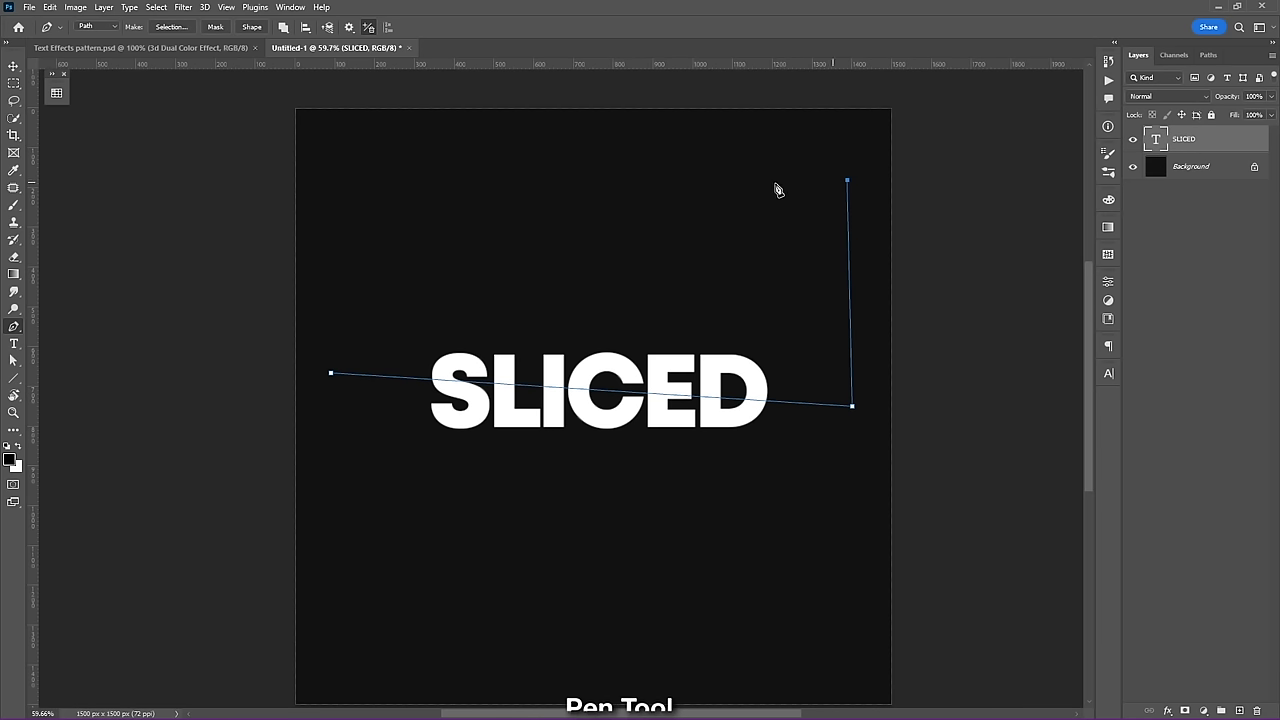
click(341, 182)
click(331, 373)
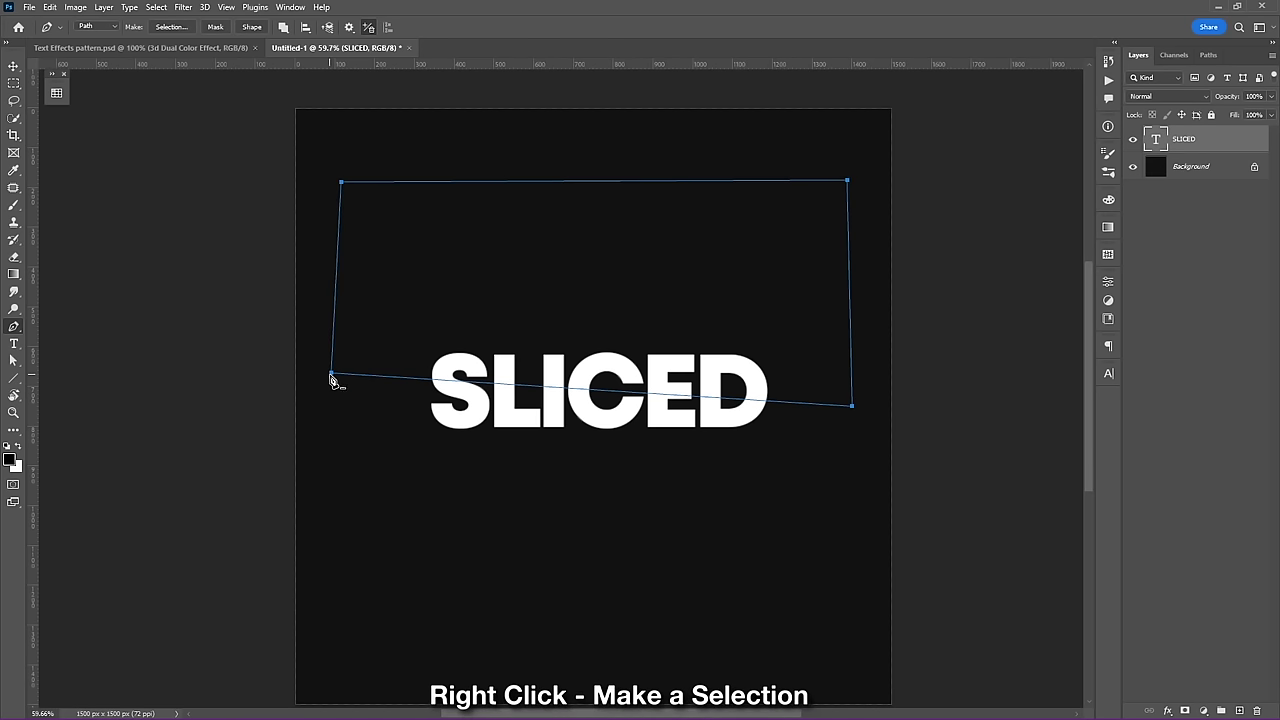
- Convert the path into a selection with a 0 px feather radius
right_click(642, 304)
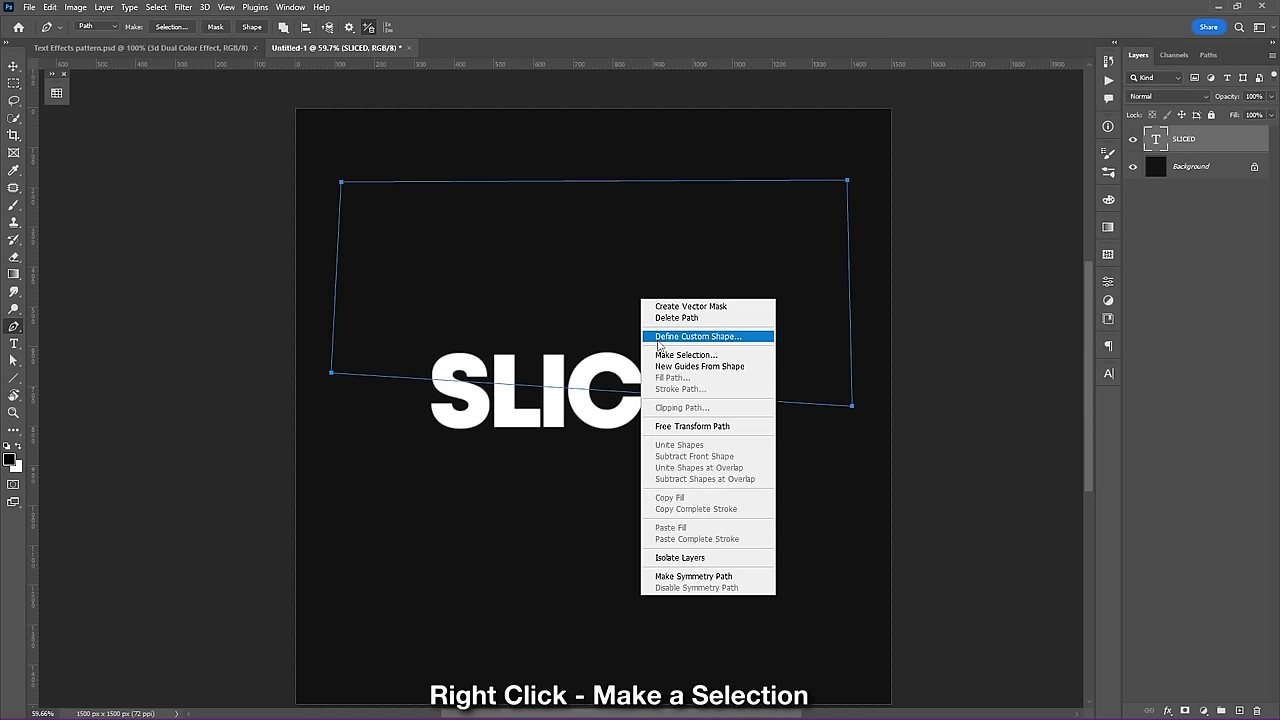
click(669, 352)
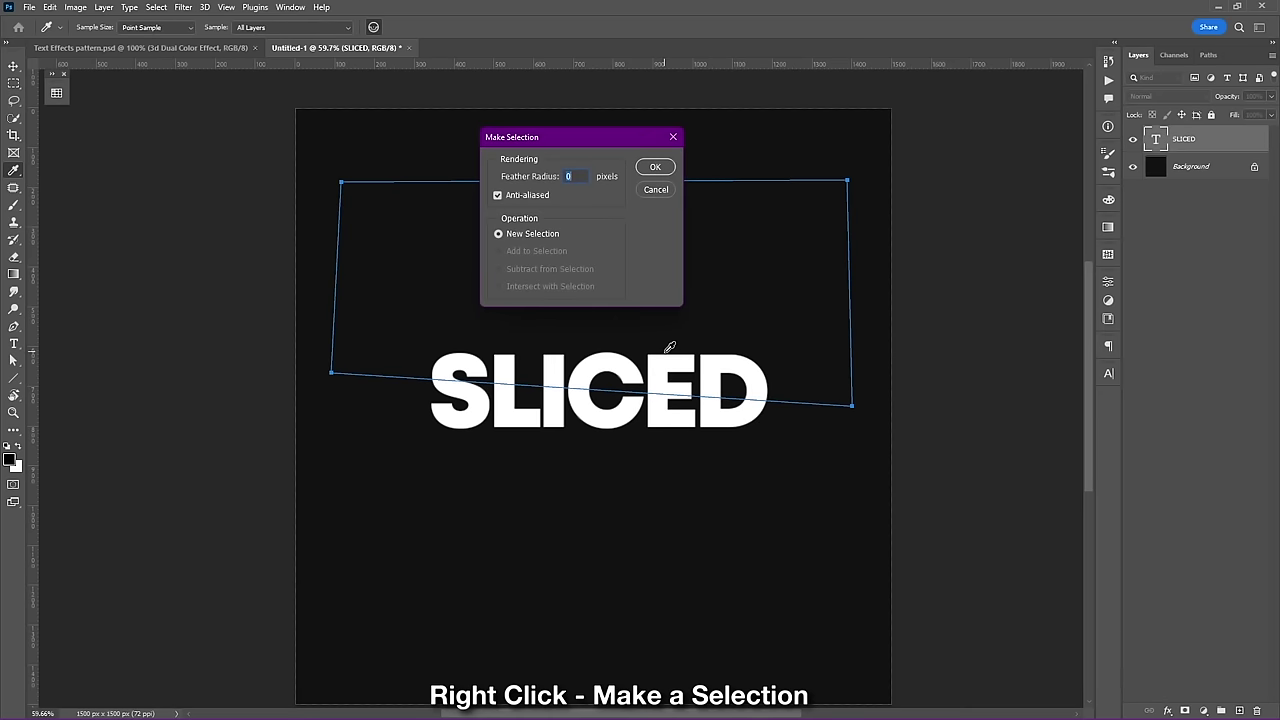
key(Return)
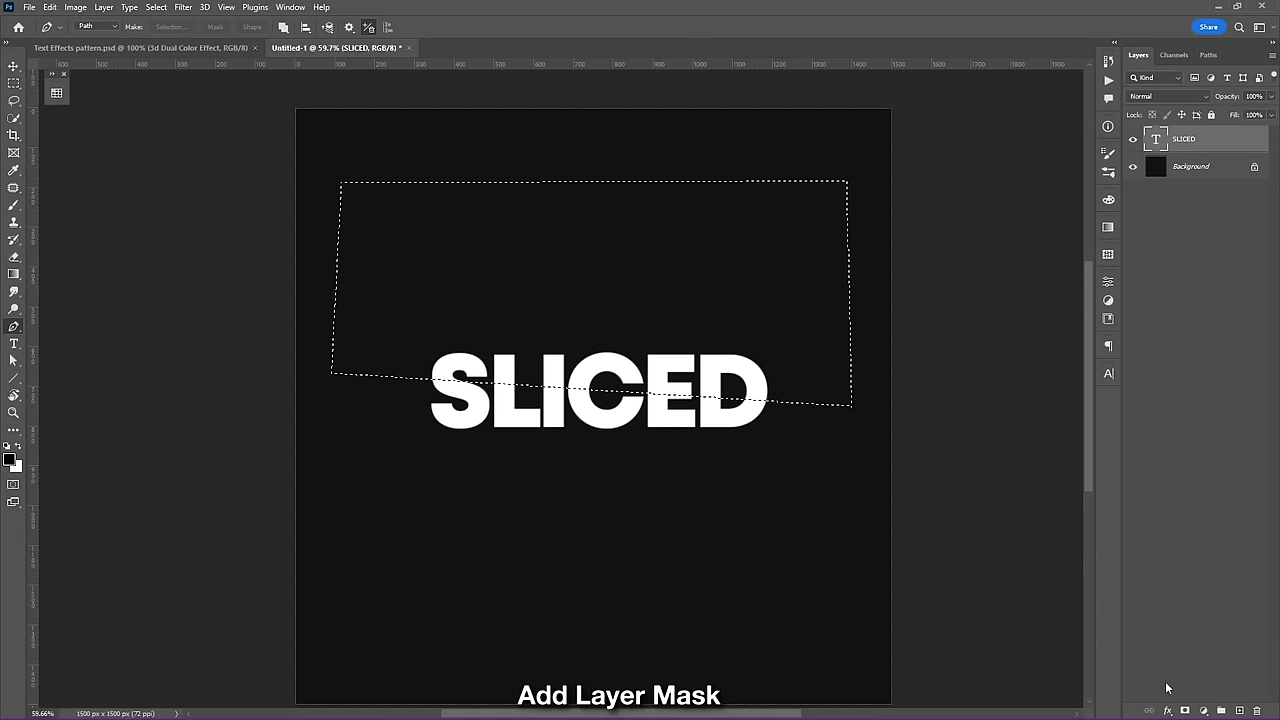
- Mask SLICED to the slice, duplicate it, invert the copy's mask, and offset the copy slightly
click(1185, 710)
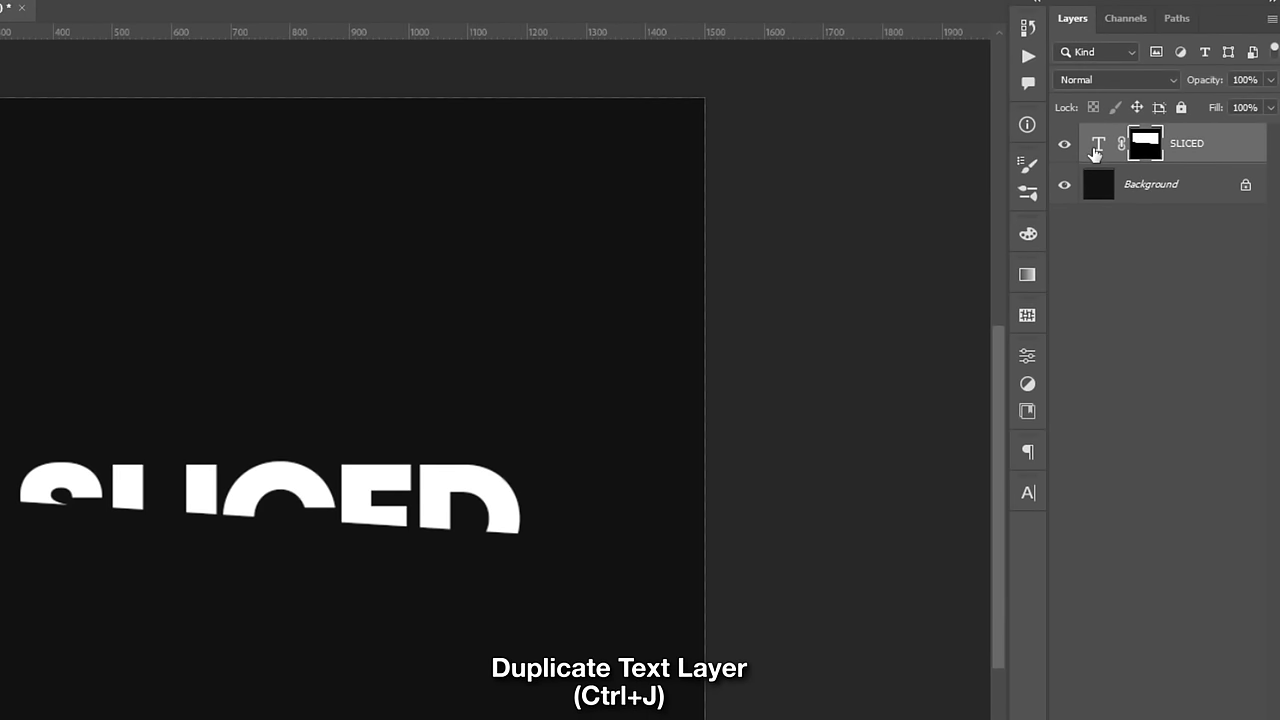
drag(1095, 150, 1097, 153)
key(ctrl+j)
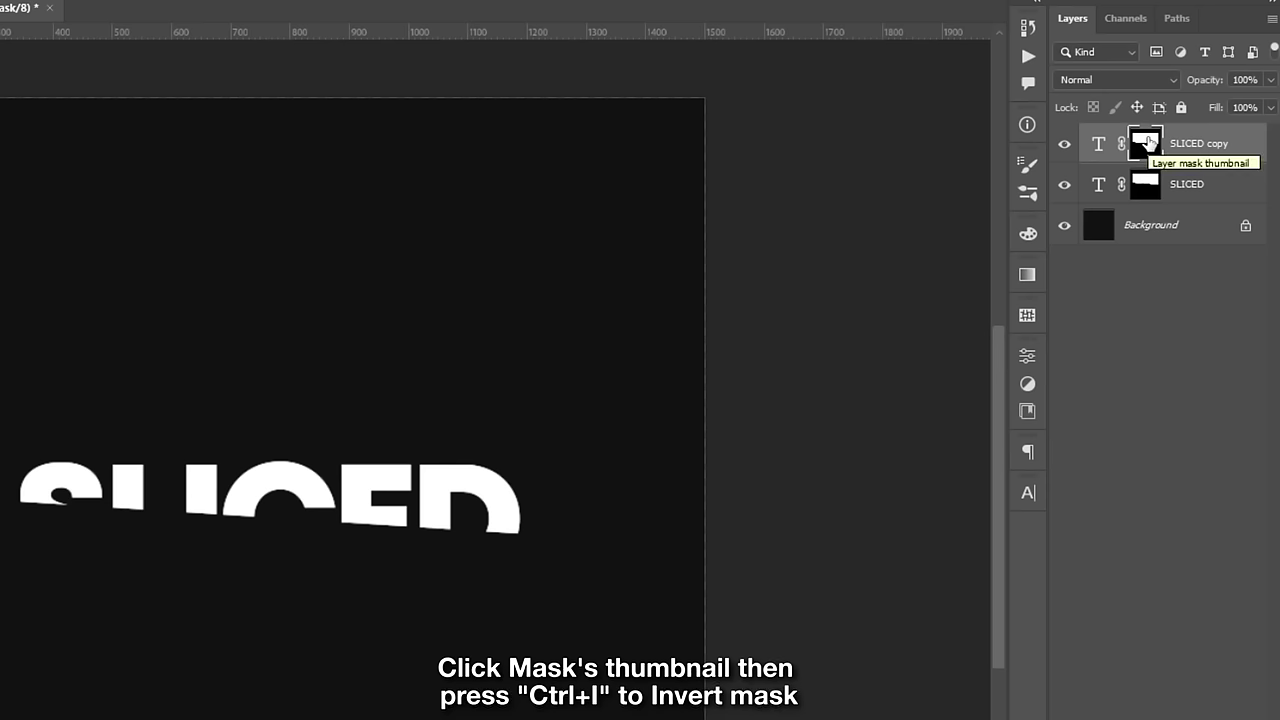
key(ctrl+i)
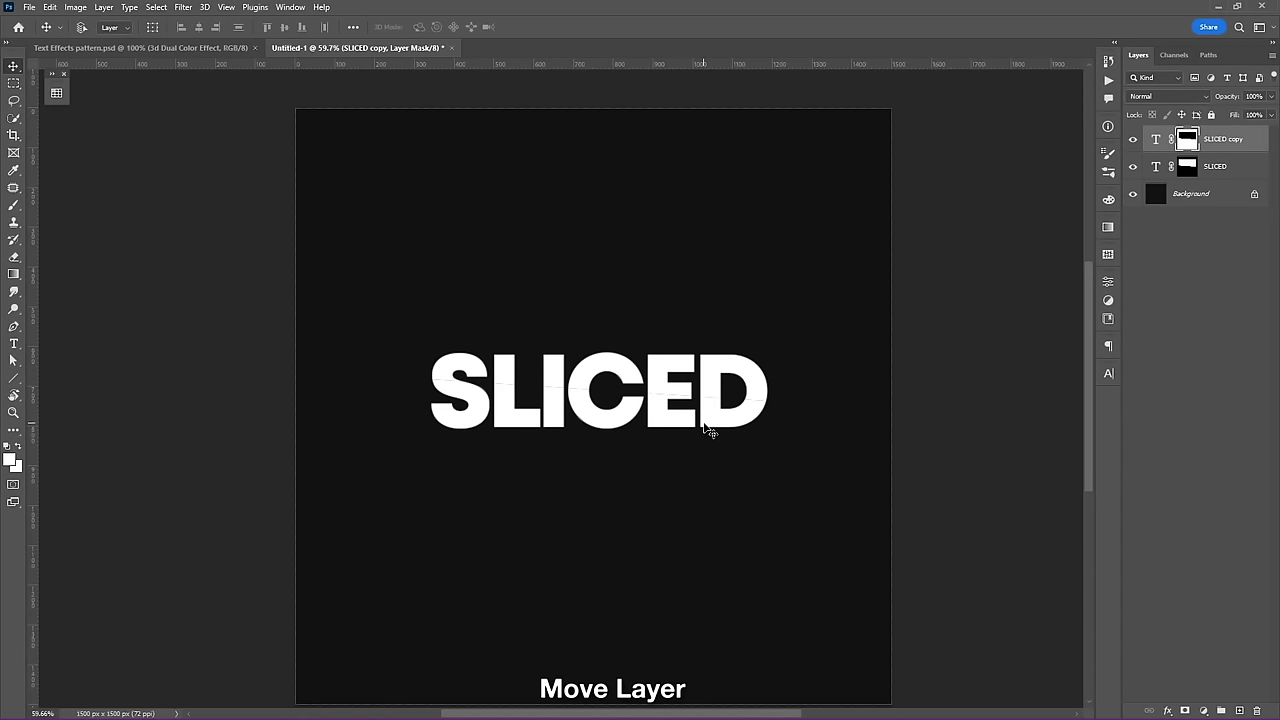
drag(709, 427, 712, 430)
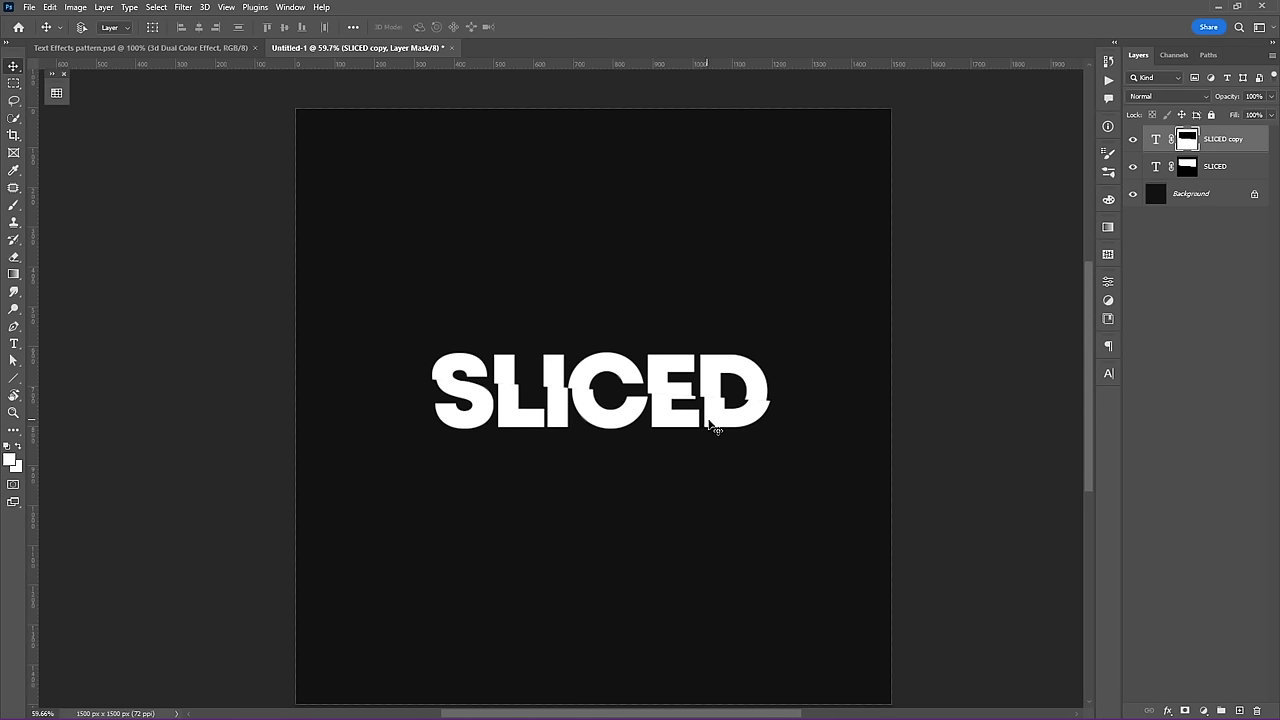
- Add a new layer named Shadow and load the copy's mask as a selection
click(1239, 710)
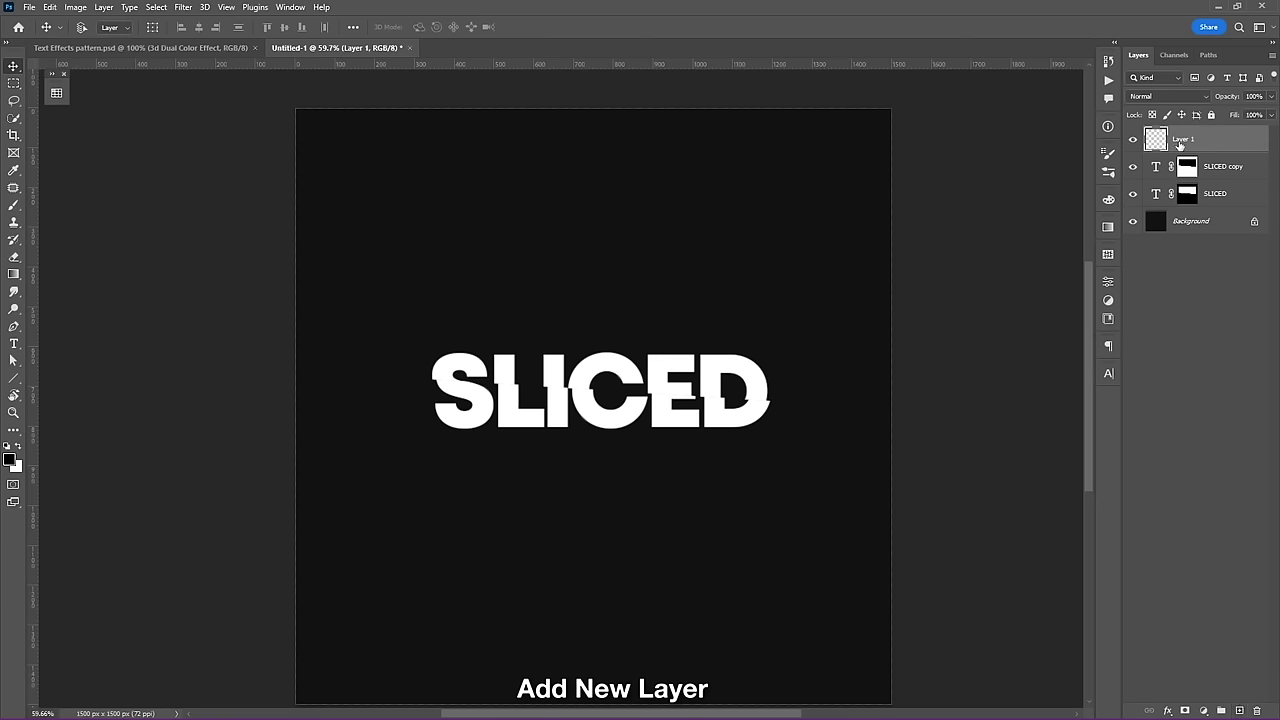
double_click(1181, 140)
text(Shadow)
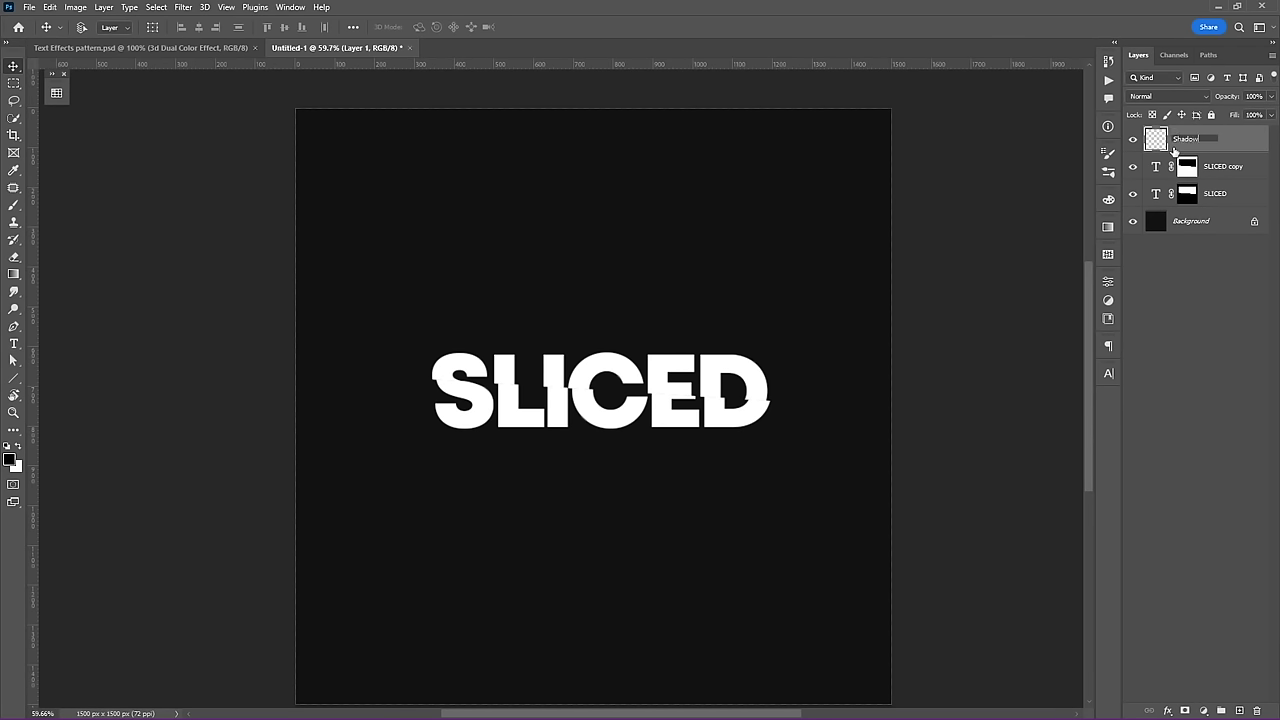
key(Return)
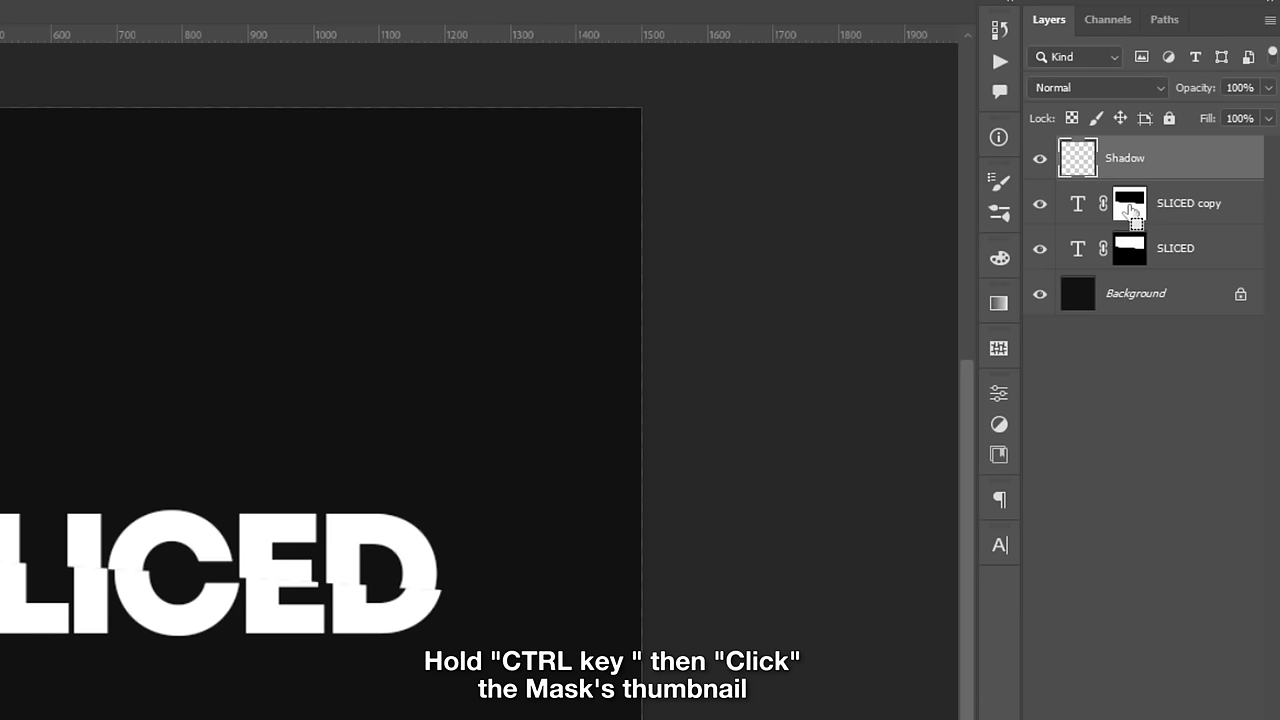
ctrl+click(1130, 209)
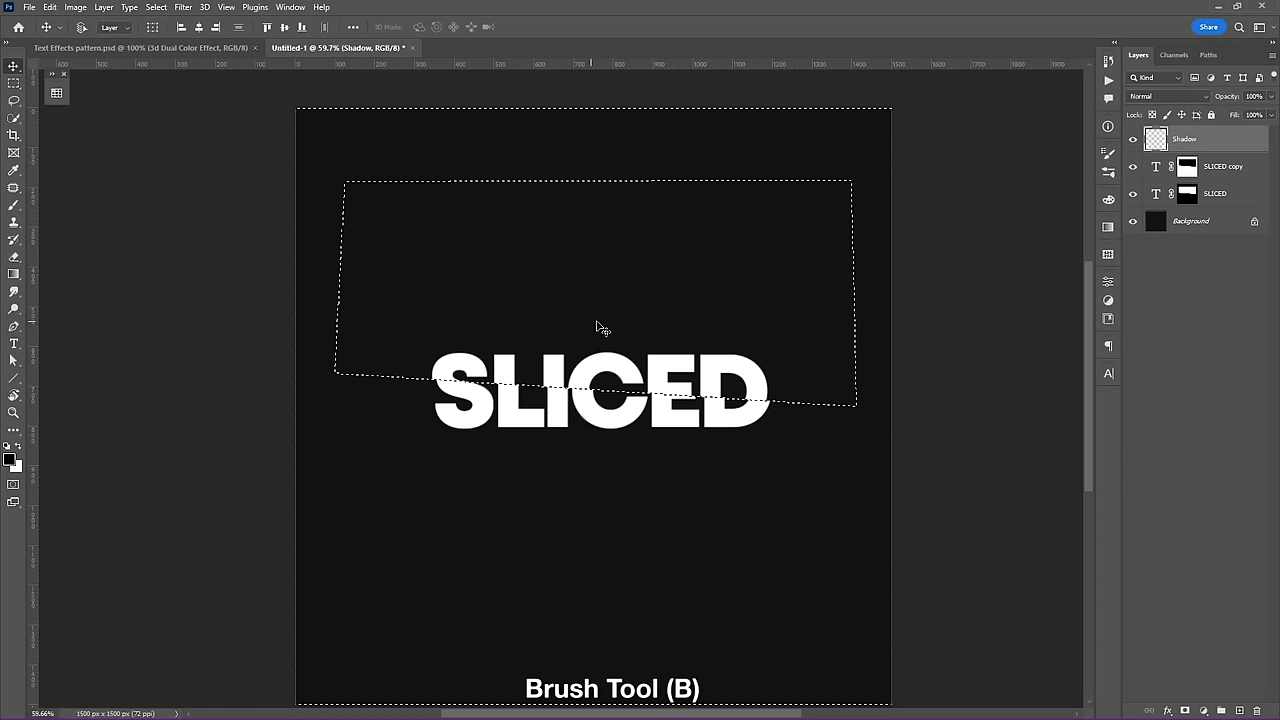
- Set up a soft black brush at 150 px
key(b)
right_click(603, 319)
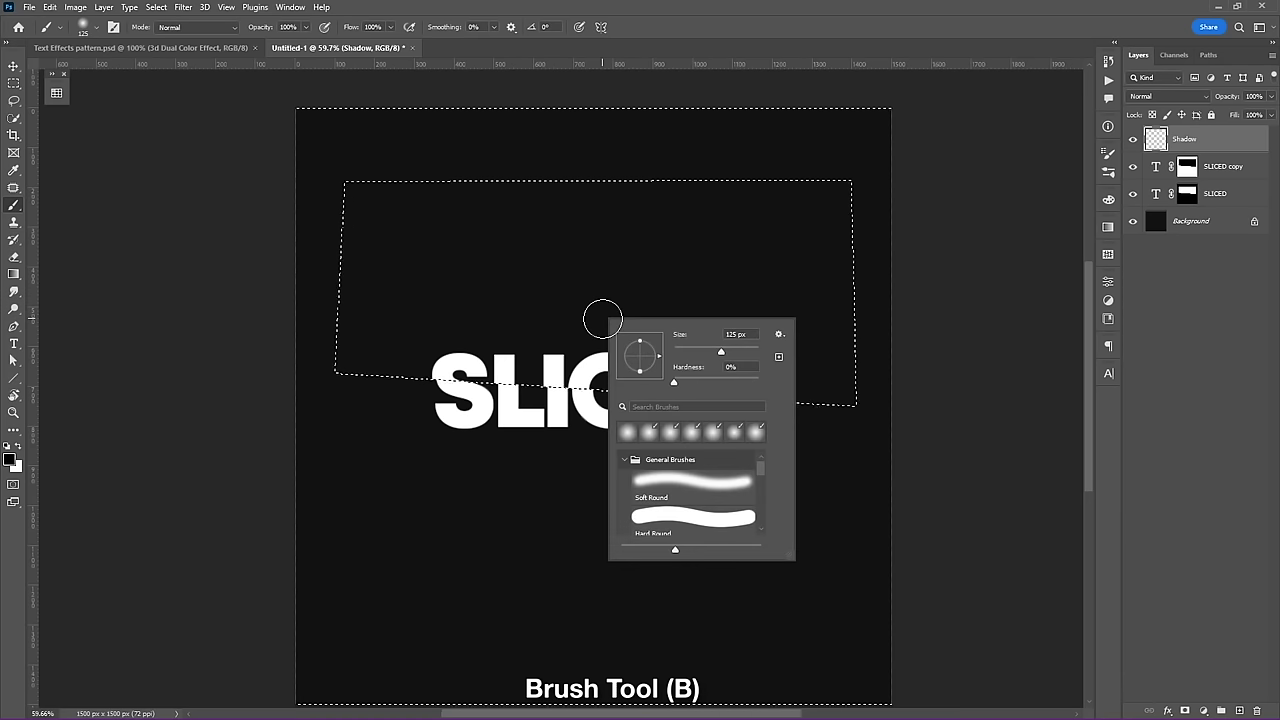
key(bracketright)
click(11, 458)
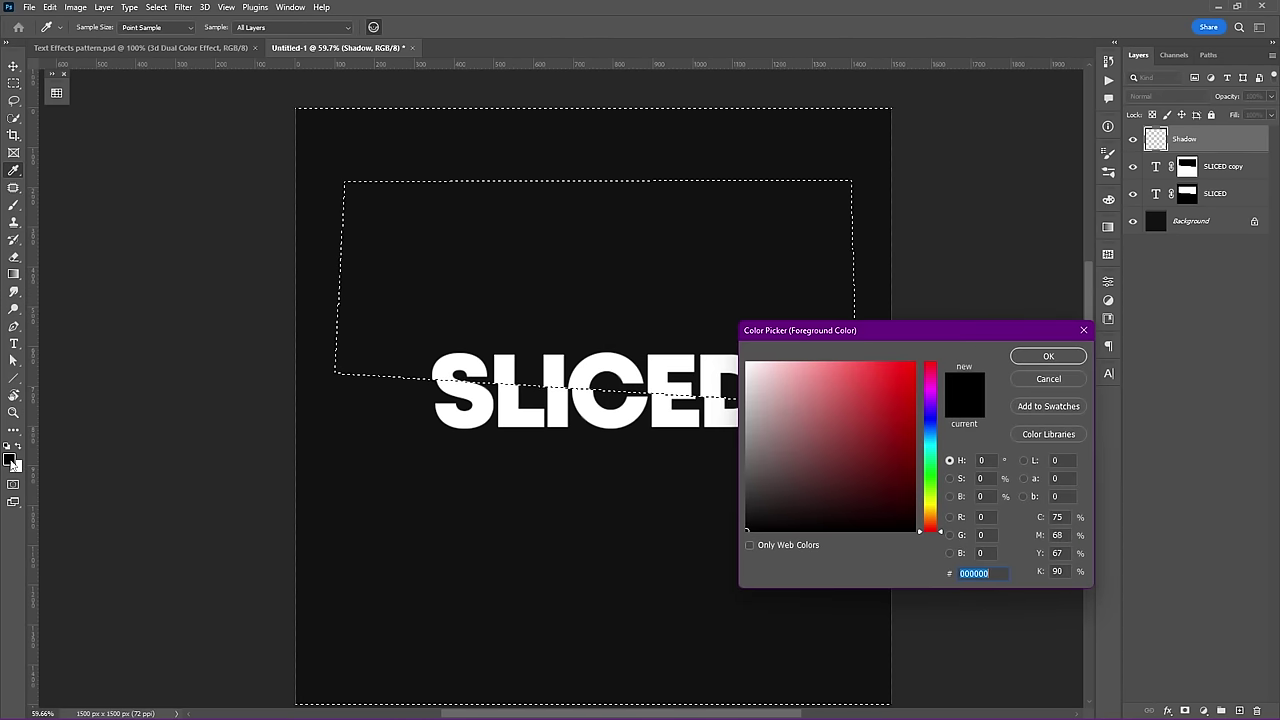
click(1048, 357)
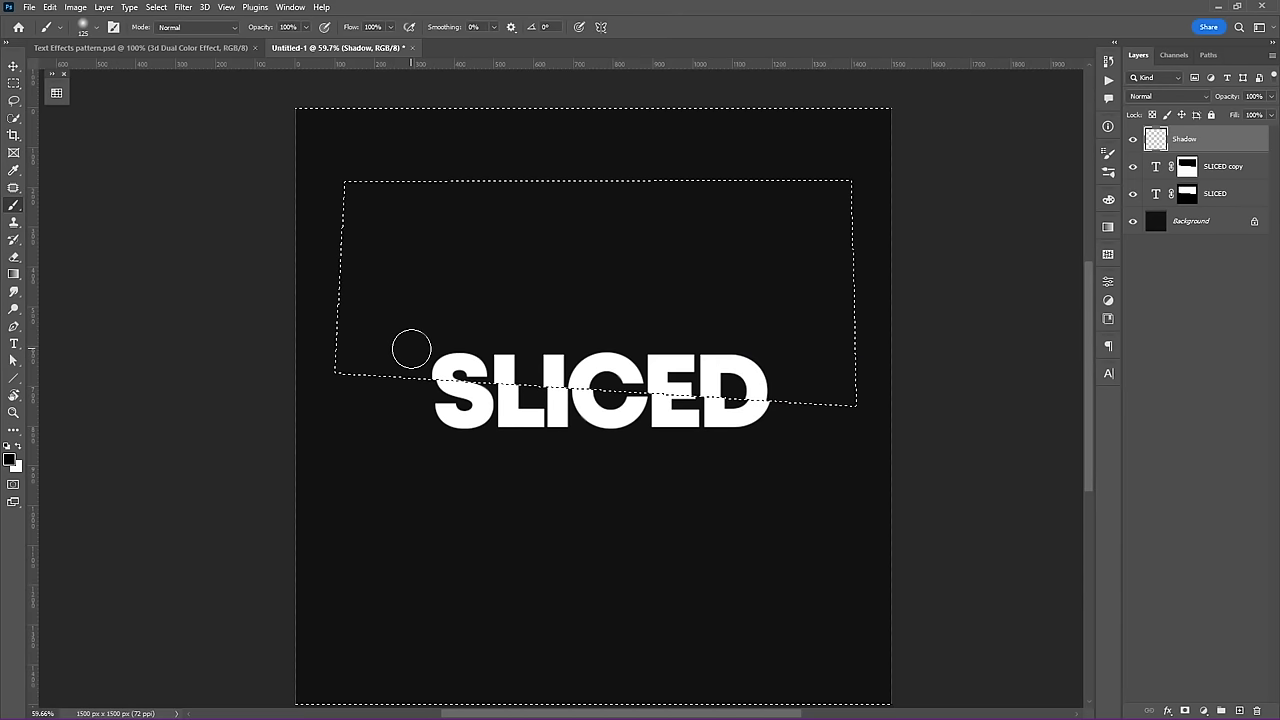
key(bracketright)
- Paint a soft shadow along the slanted cut across the letters, then deselect
mouse_move(388, 347)
mouse_down()
mouse_move(629, 354)
mouse_move(379, 356)
mouse_up()
mouse_move(667, 350)
mouse_down()
mouse_move(643, 371)
mouse_move(777, 366)
mouse_move(514, 357)
mouse_move(800, 379)
mouse_up()
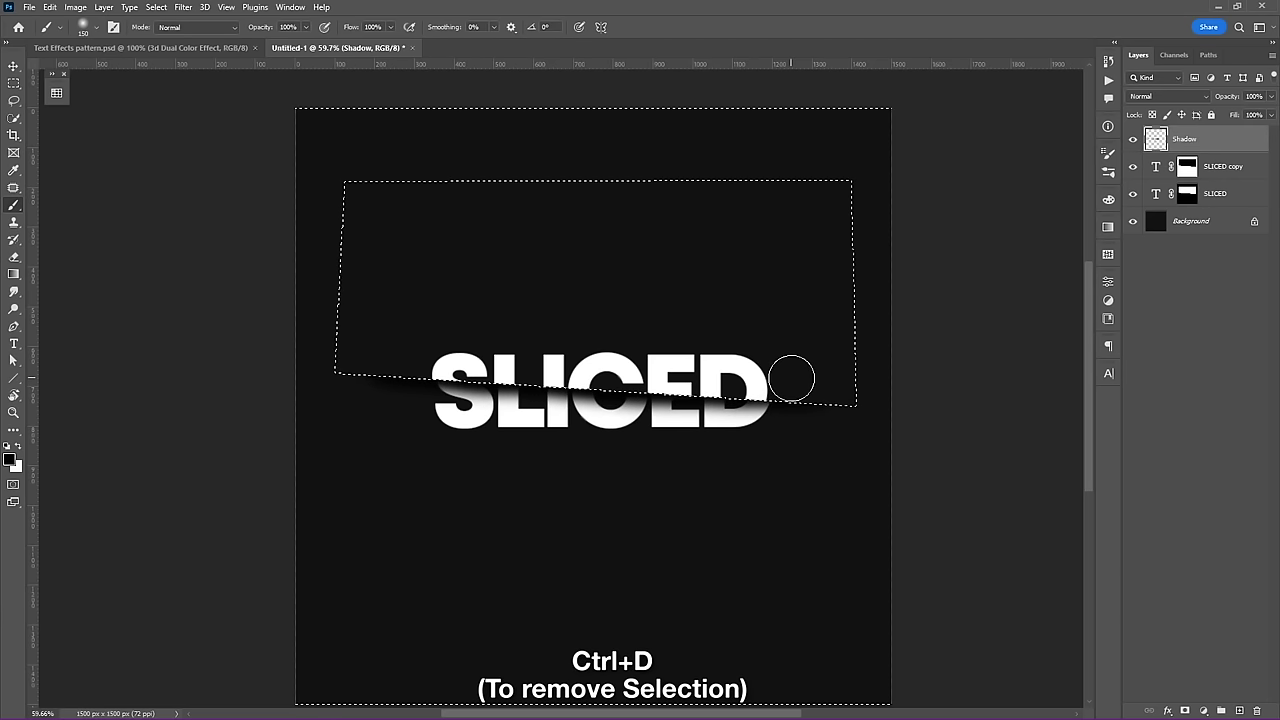
key(v)
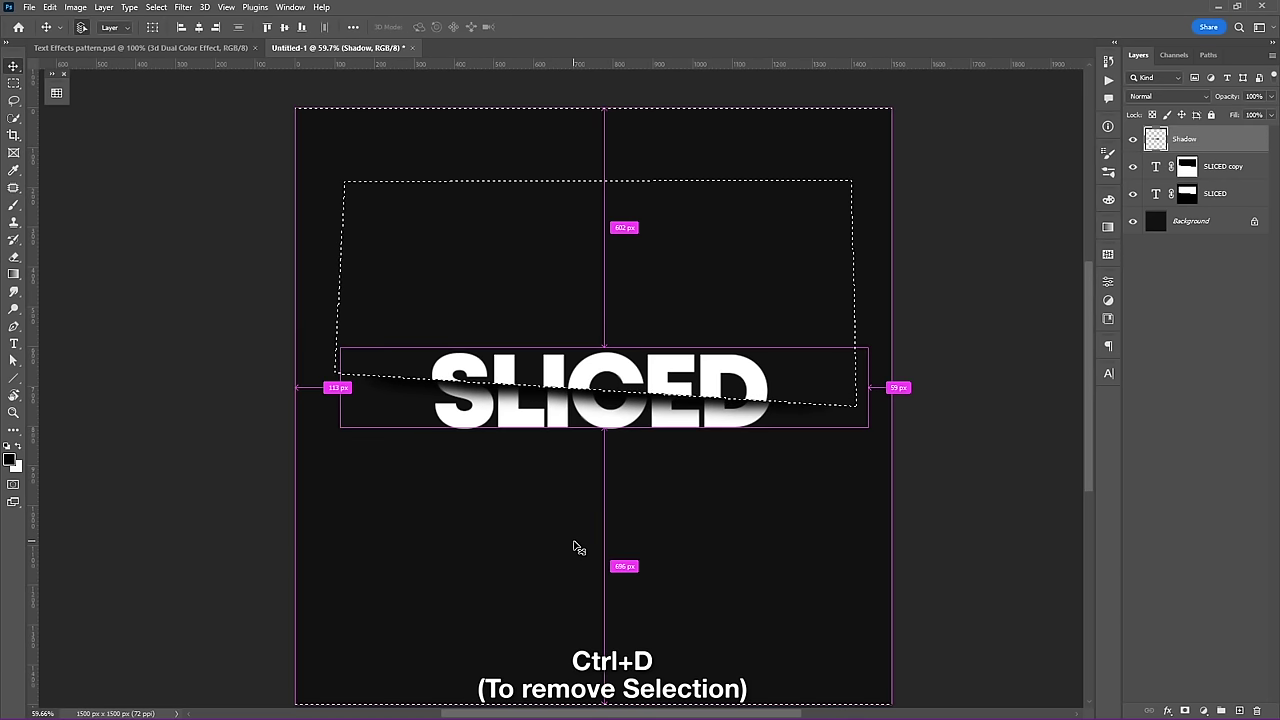
key(ctrl+d)
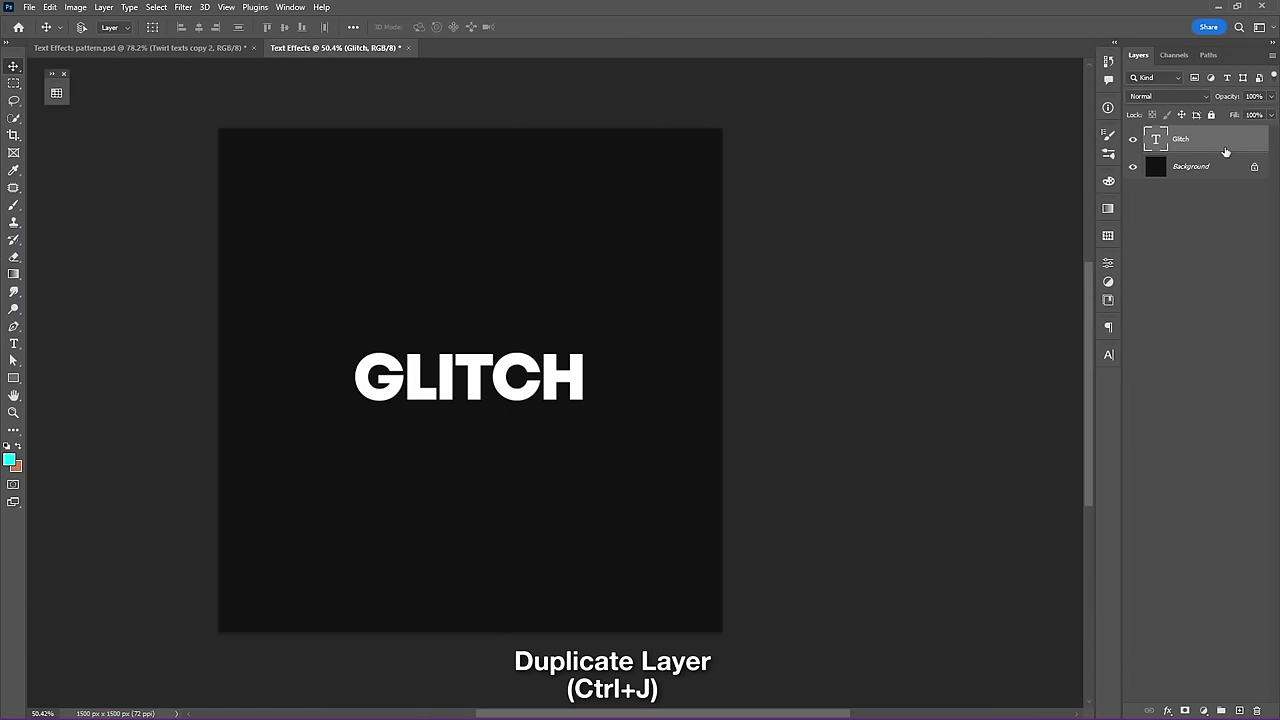
- Duplicate the Glitch layer, exclude the copy's green channel in Blending Options, and shift it left
key(ctrl+j)
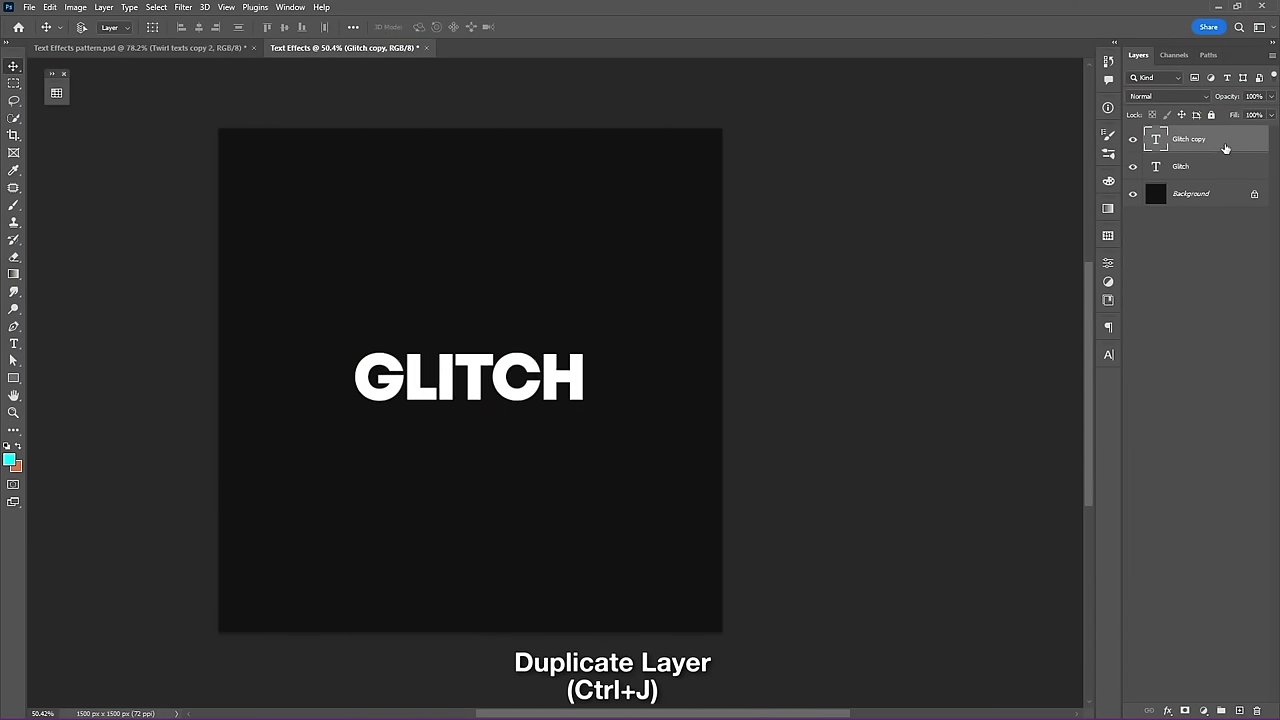
double_click(1226, 145)
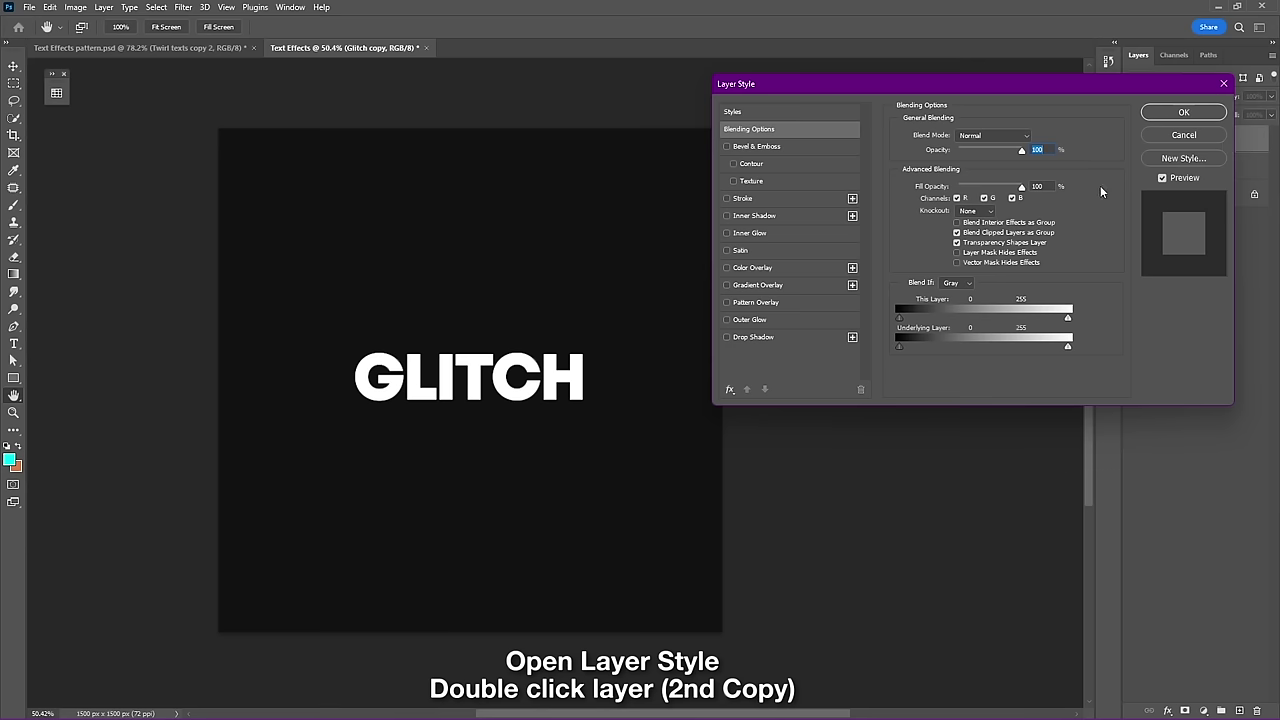
click(985, 199)
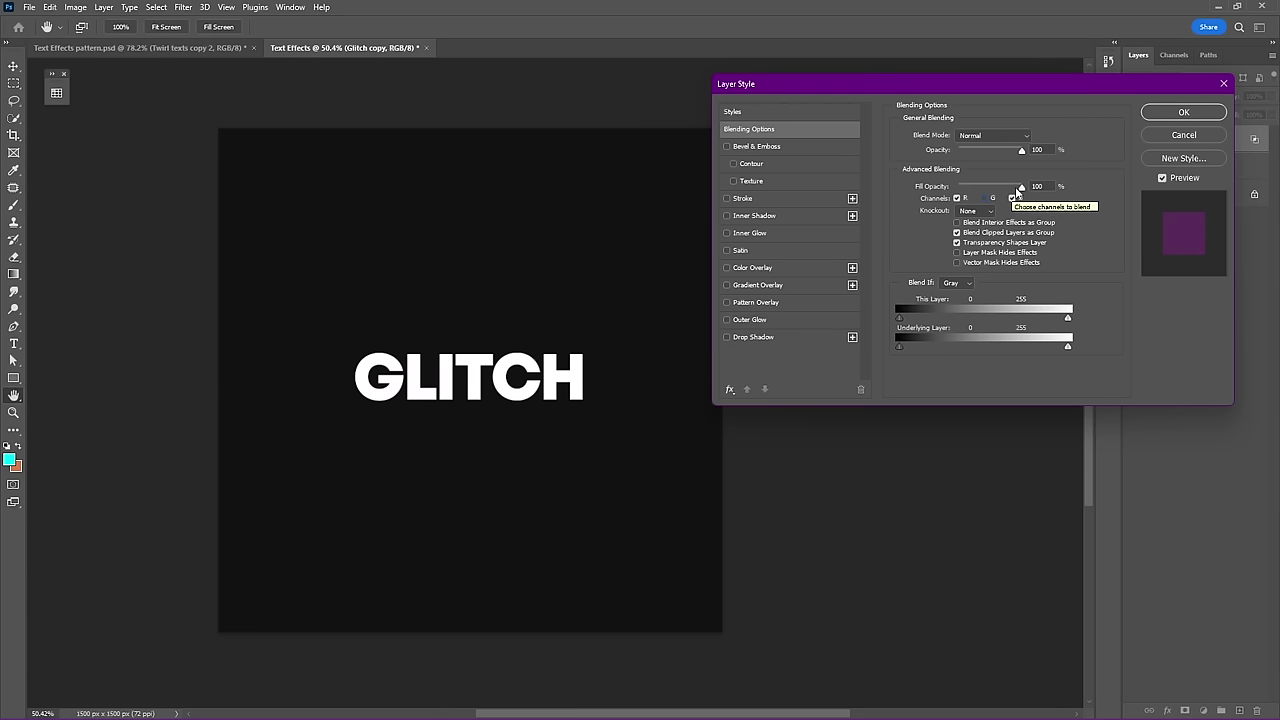
click(1181, 114)
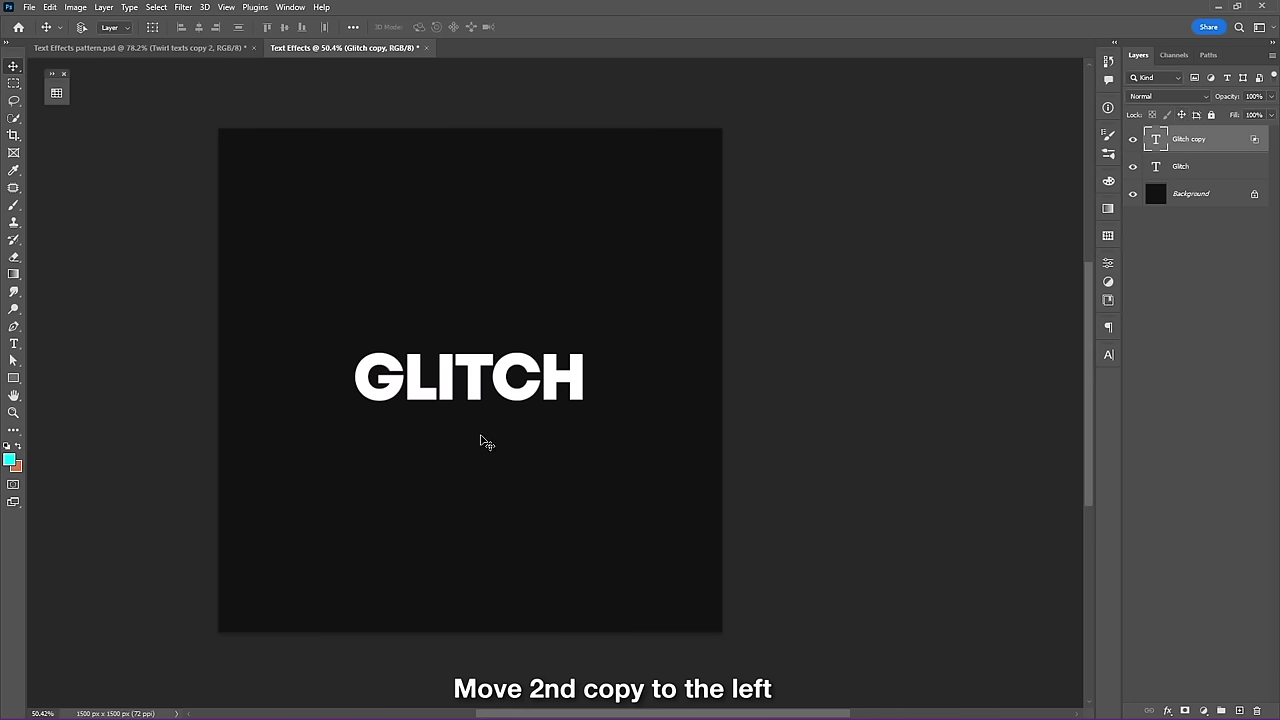
key(Left)
key(Left)
key(Left)
key(Left)
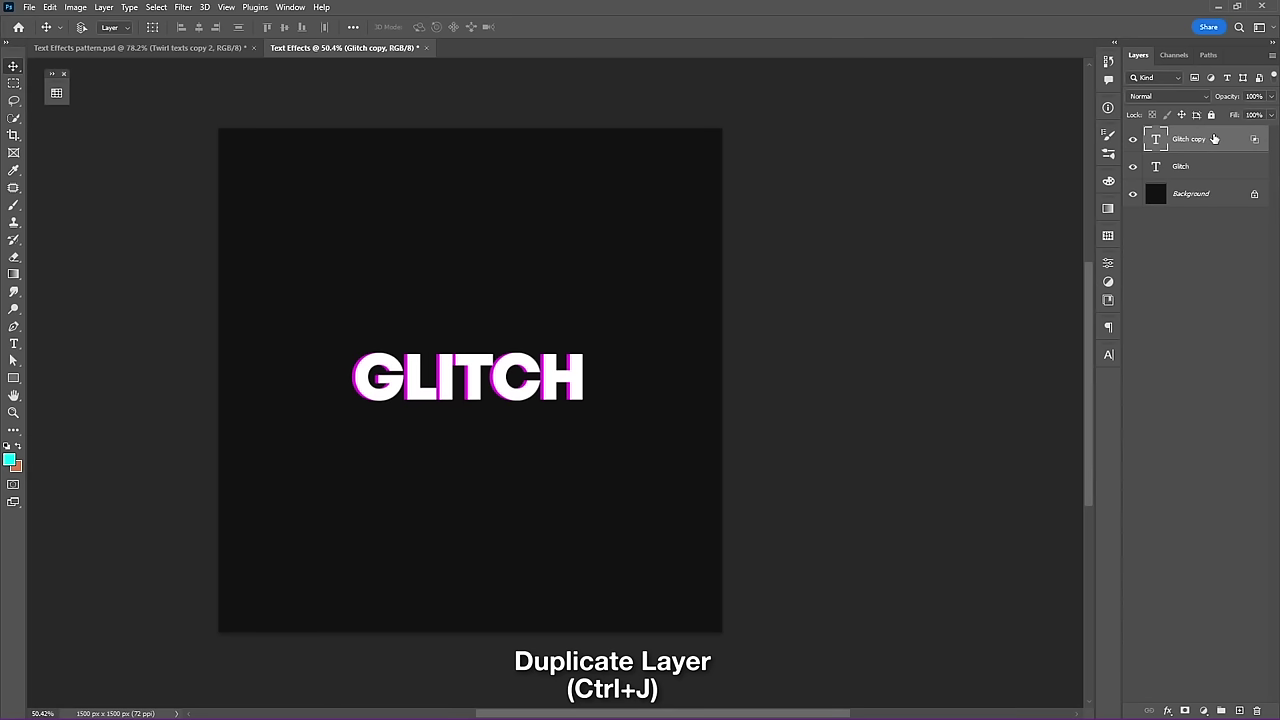
- Create Glitch copy 2 blending only green and blue channels, shifted two nudges right
key(ctrl+j)
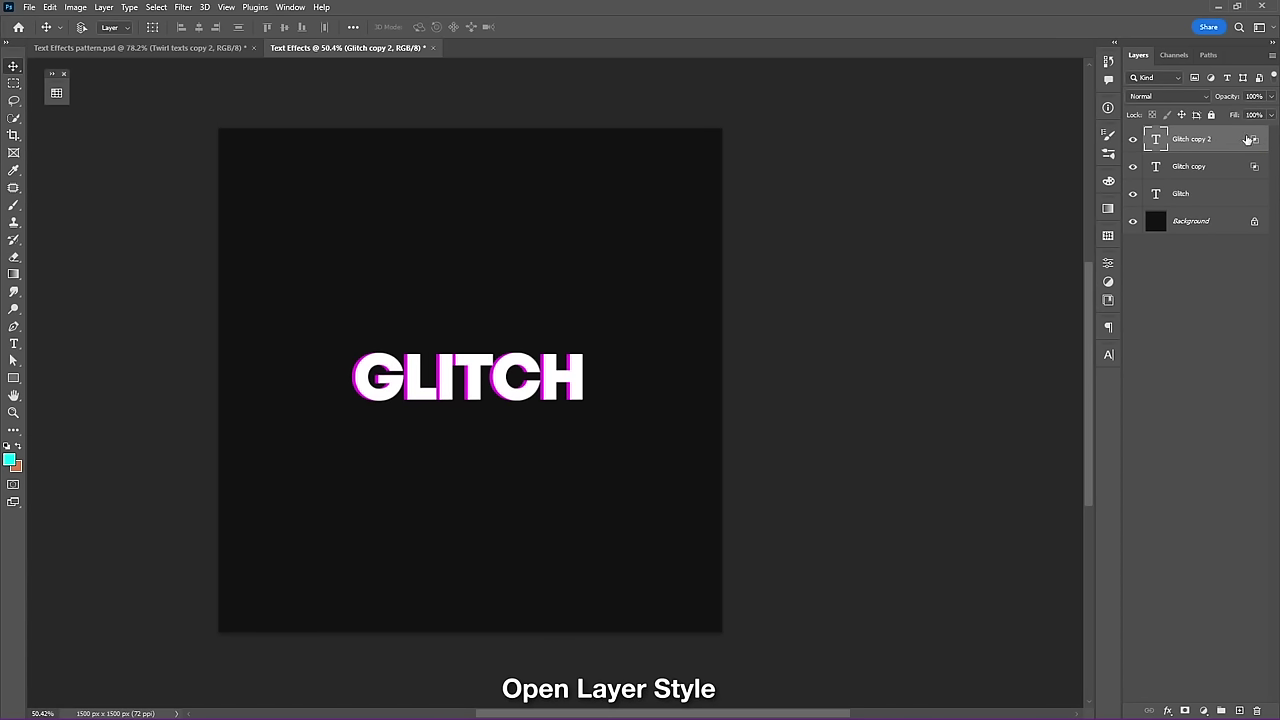
double_click(1248, 139)
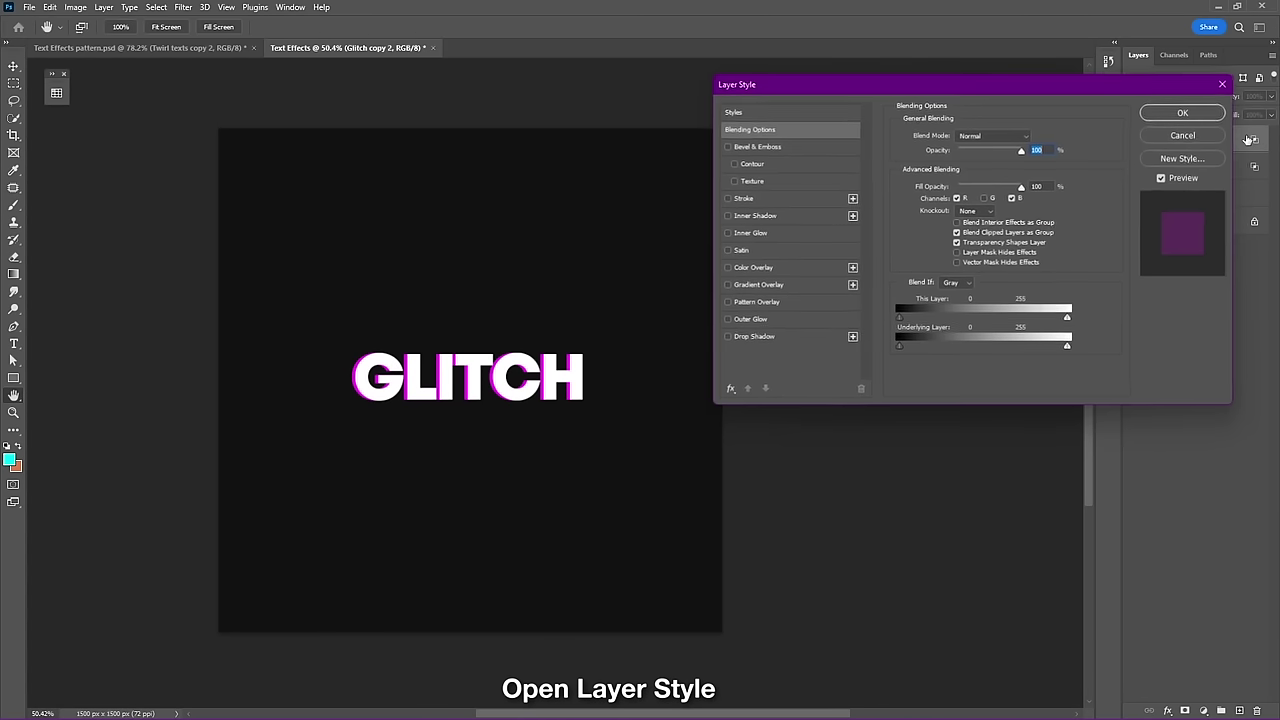
click(990, 201)
click(957, 199)
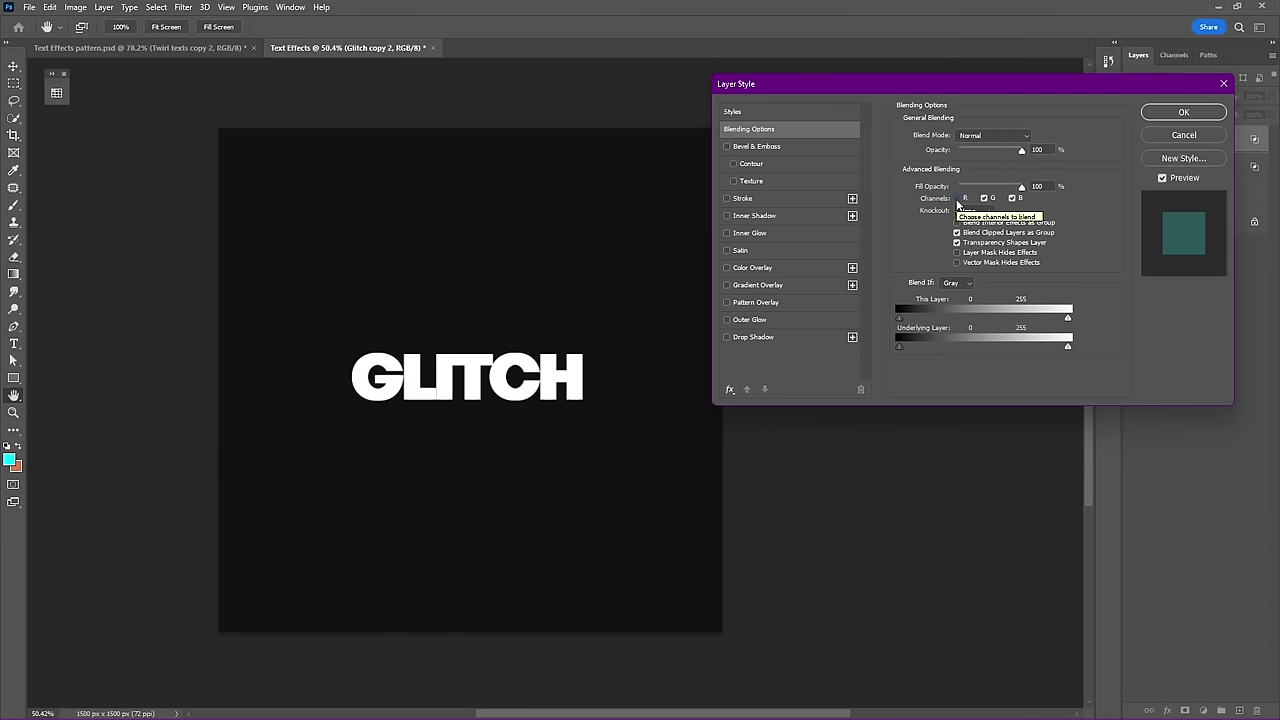
click(1183, 112)
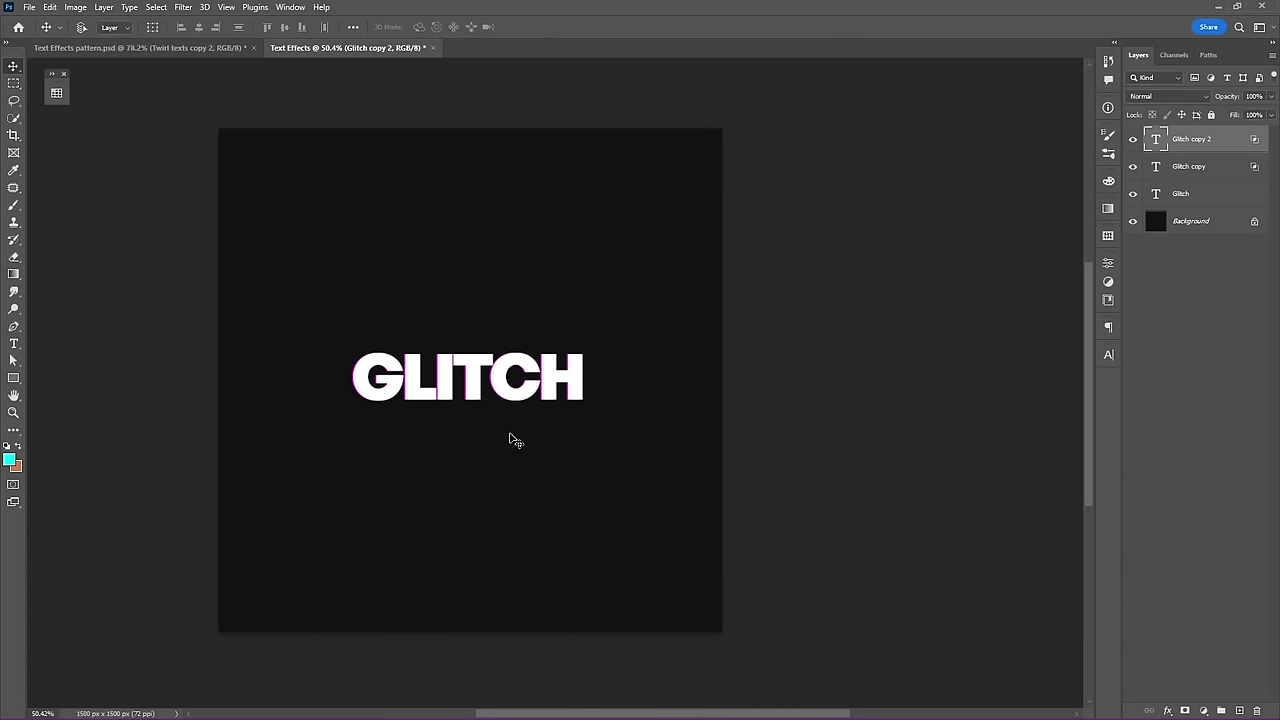
key(Right)
key(Right)
key(Right)
key(Right)
key(Right)
key(Right)
key(Right)
key(Right)
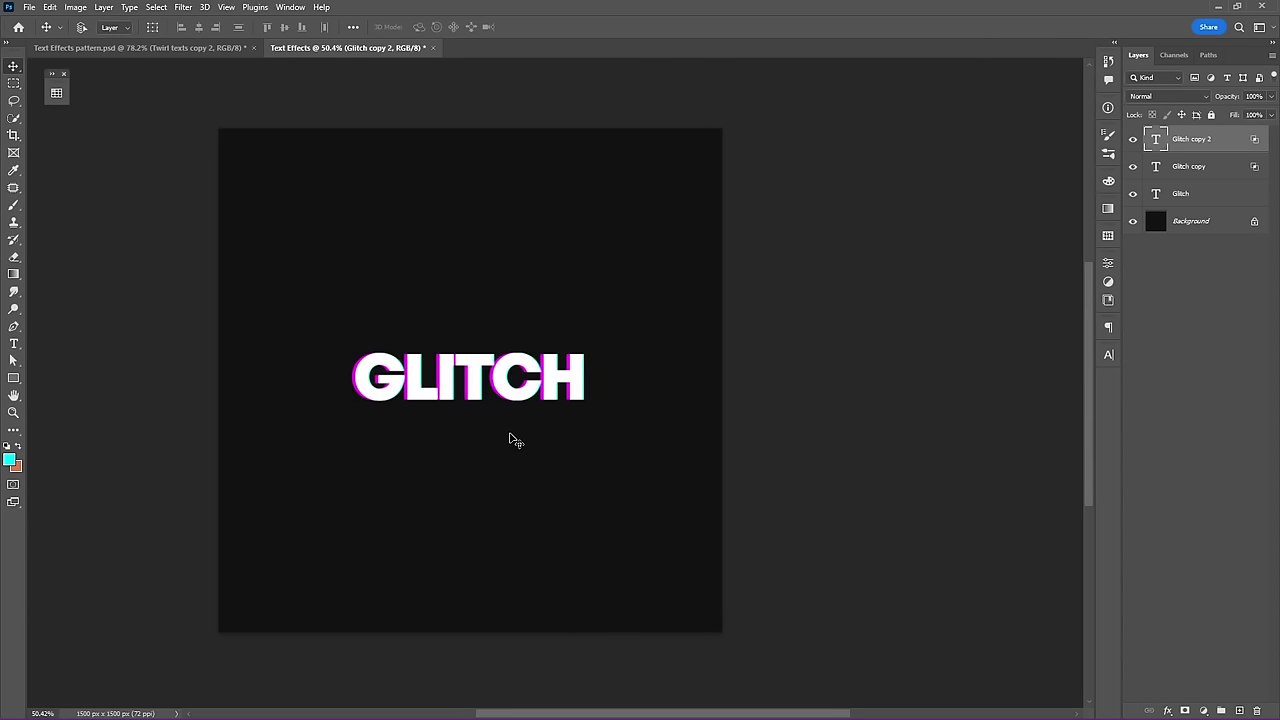
key(Right)
key(Right)
key(Right)
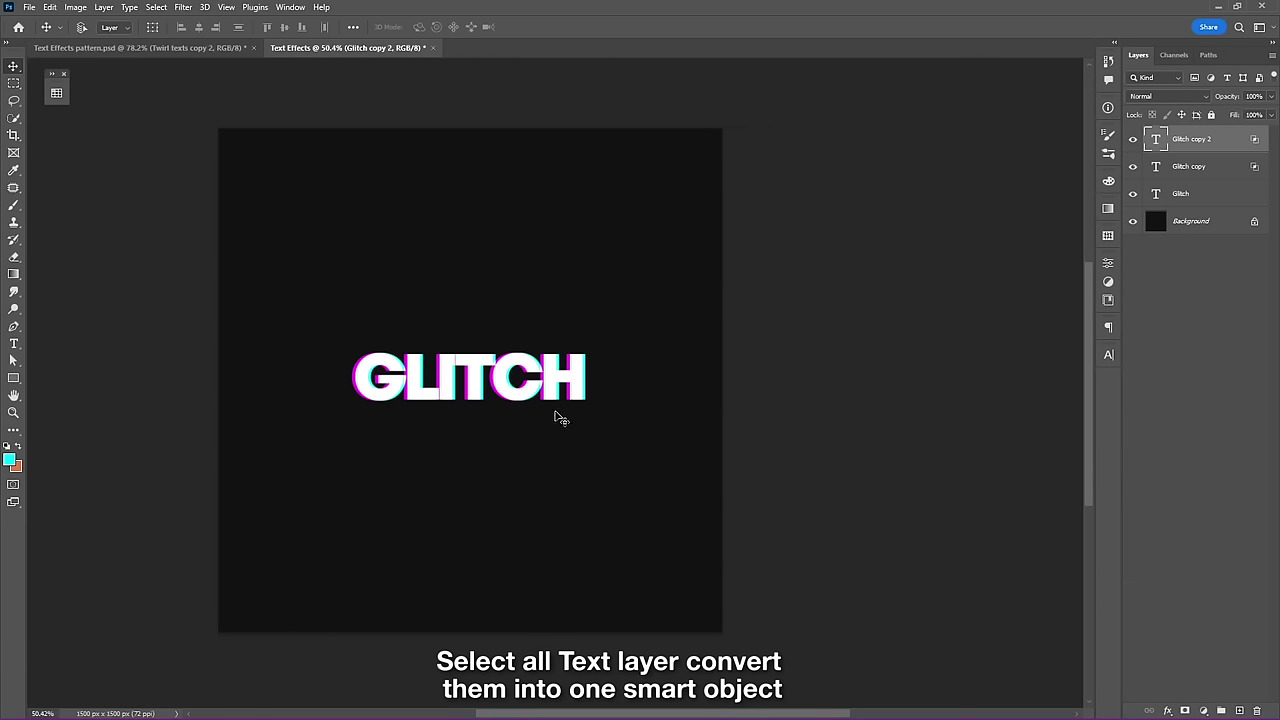
- Combine the three GLITCH text layers into one smart object
shift+click(1221, 195)
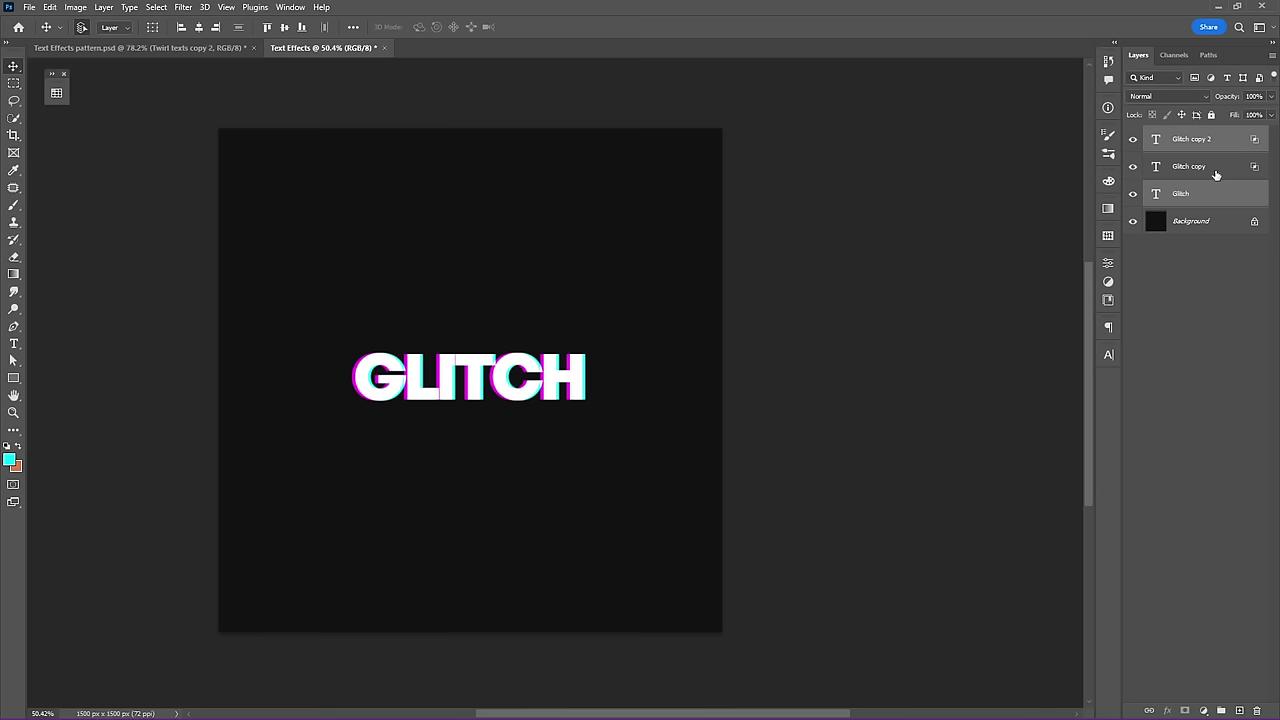
ctrl+click(1216, 175)
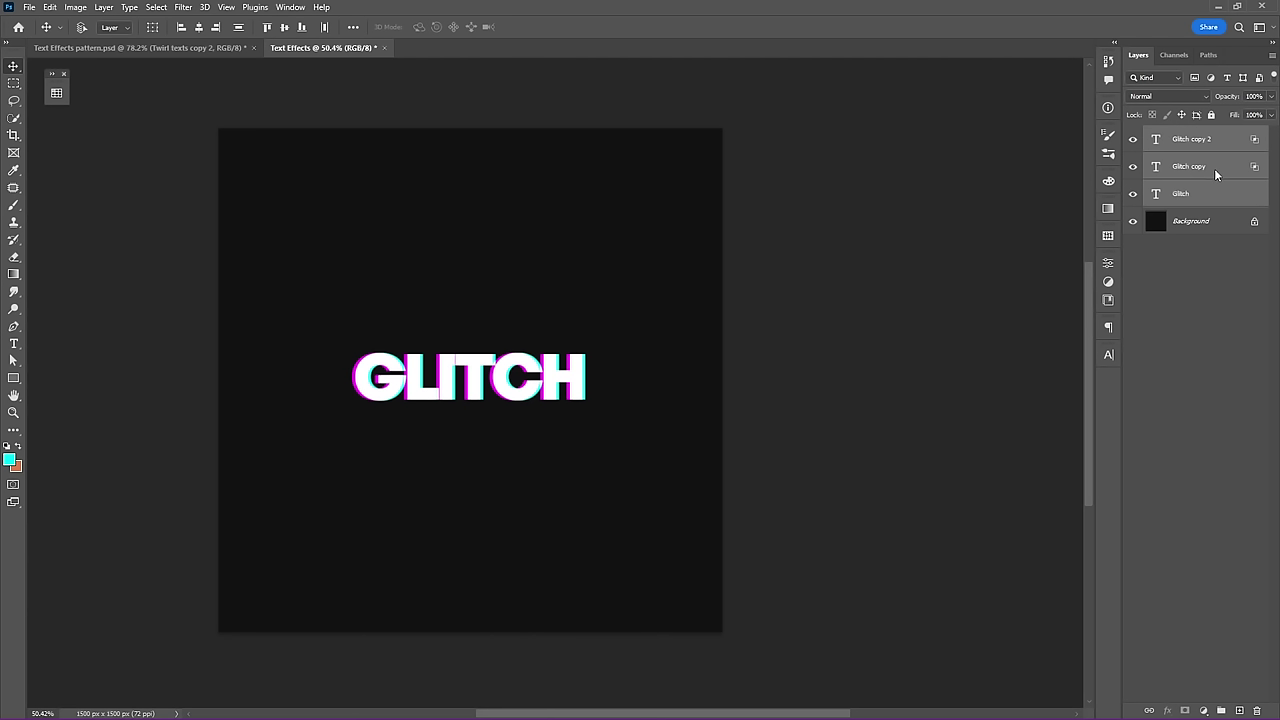
right_click(1216, 175)
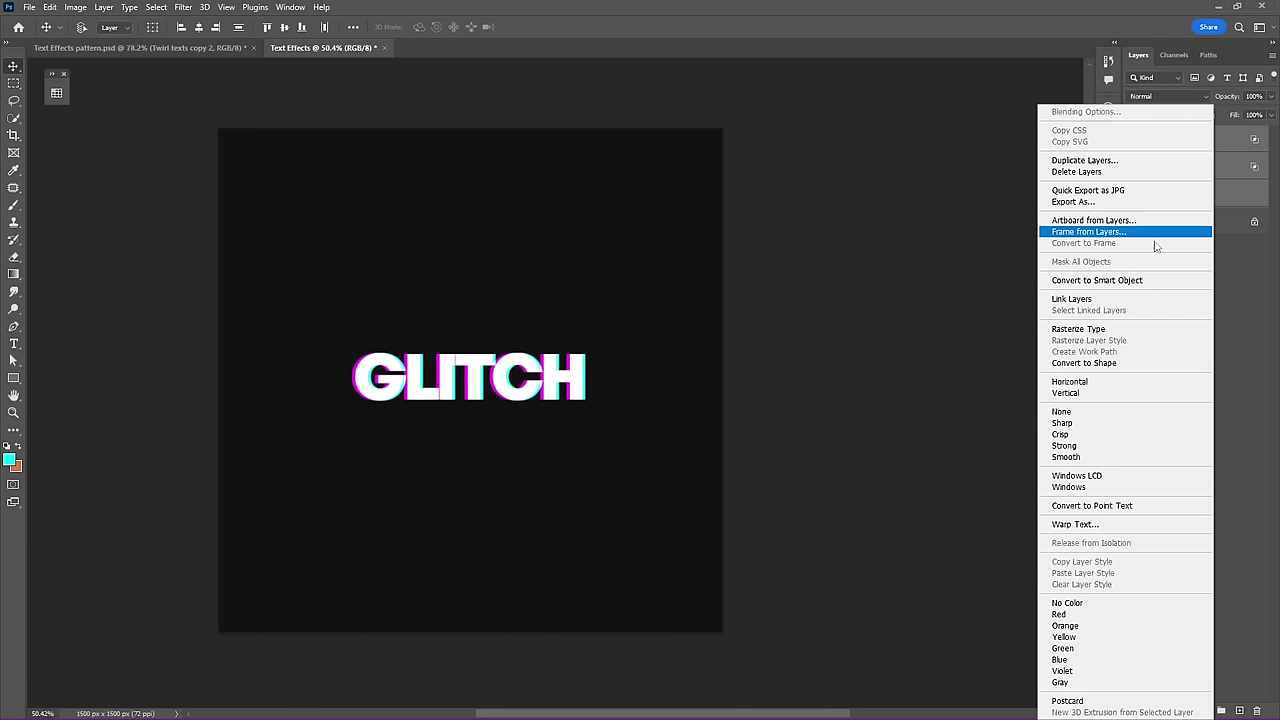
click(1136, 280)
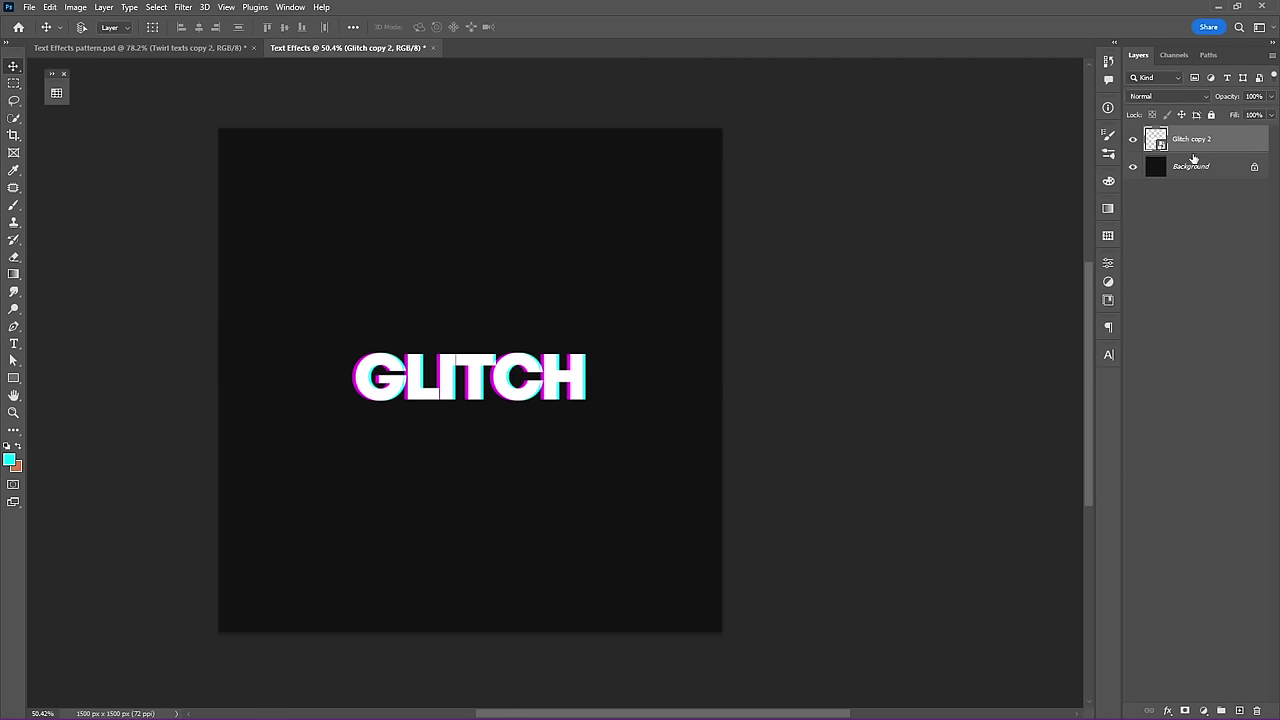
- Rasterize the merged Glitch copy 2 layer and zoom in on the GLITCH word
right_click(1199, 146)
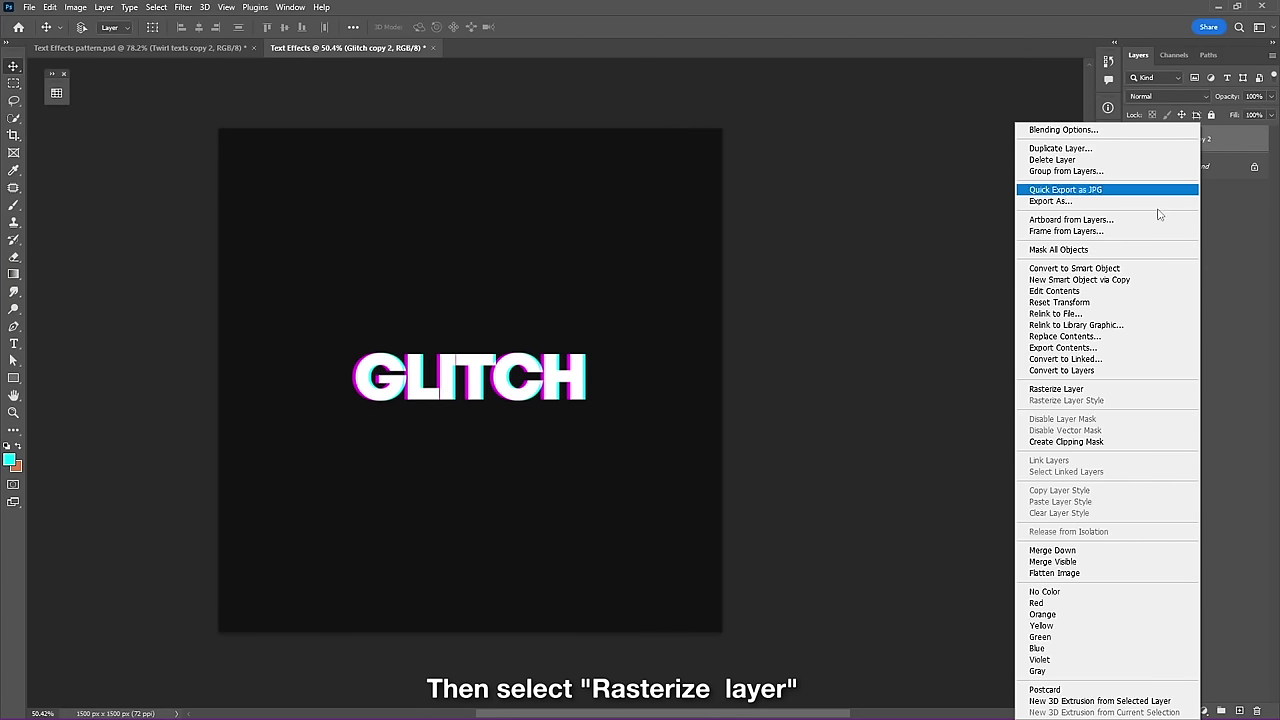
click(1107, 389)
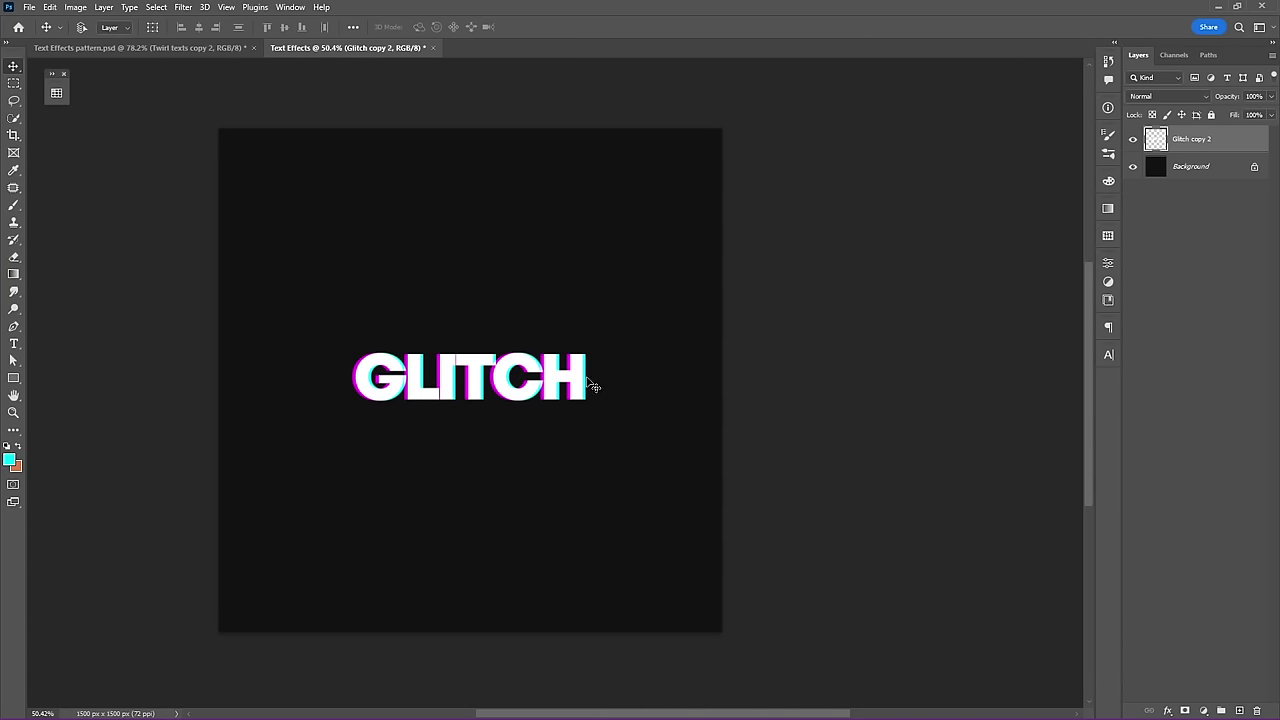
scroll(594, 380, up, 5)
drag(508, 391, 602, 411)
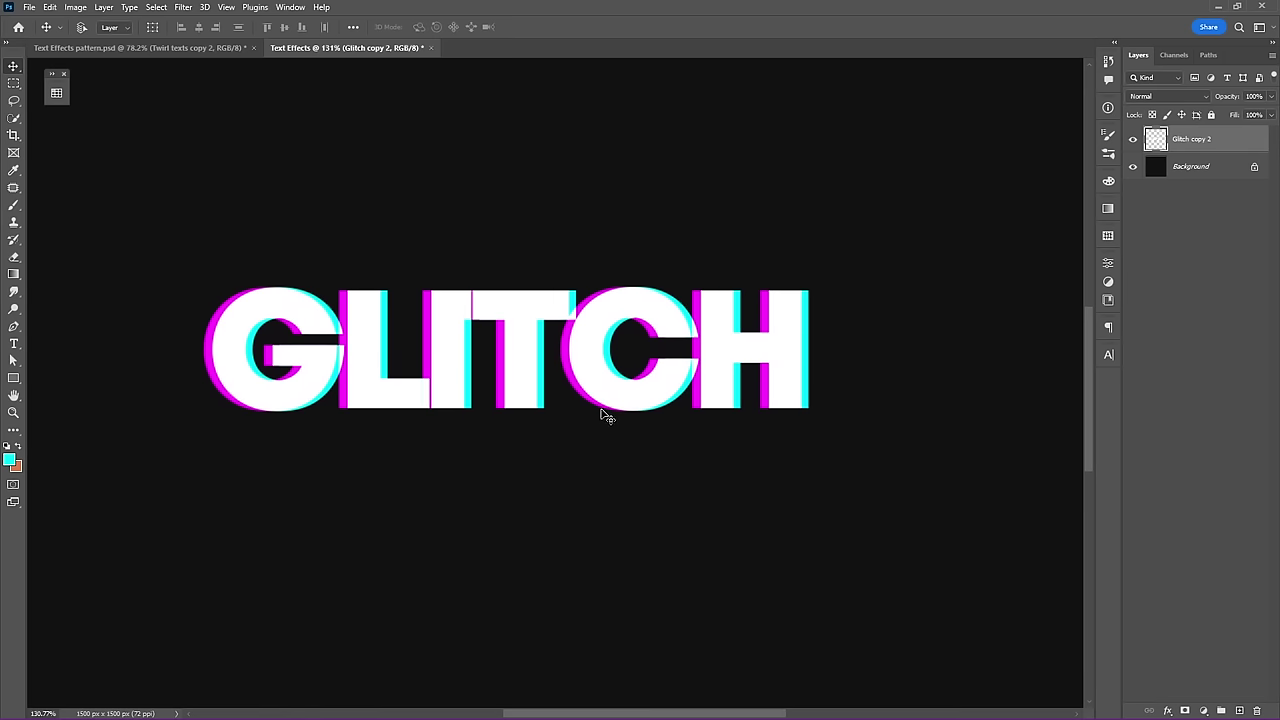
- Select a thin strip across GLITCH and shift it about 13 px right
click(14, 83)
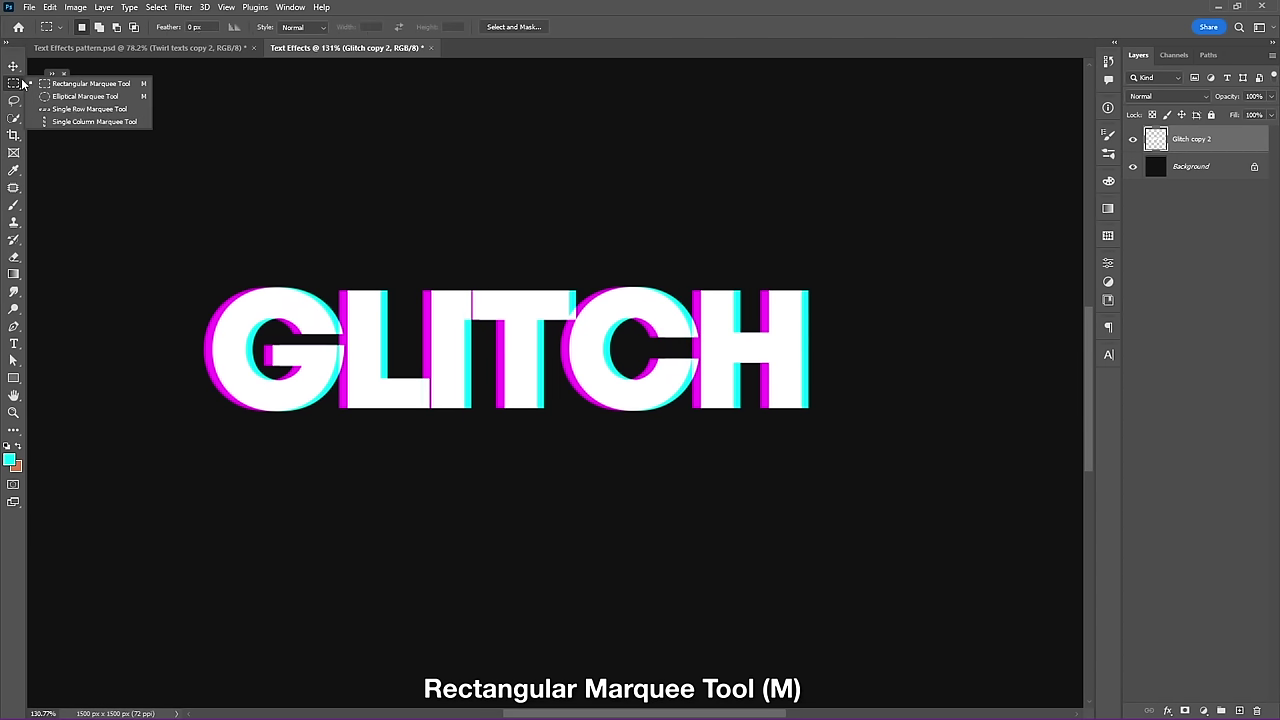
click(76, 88)
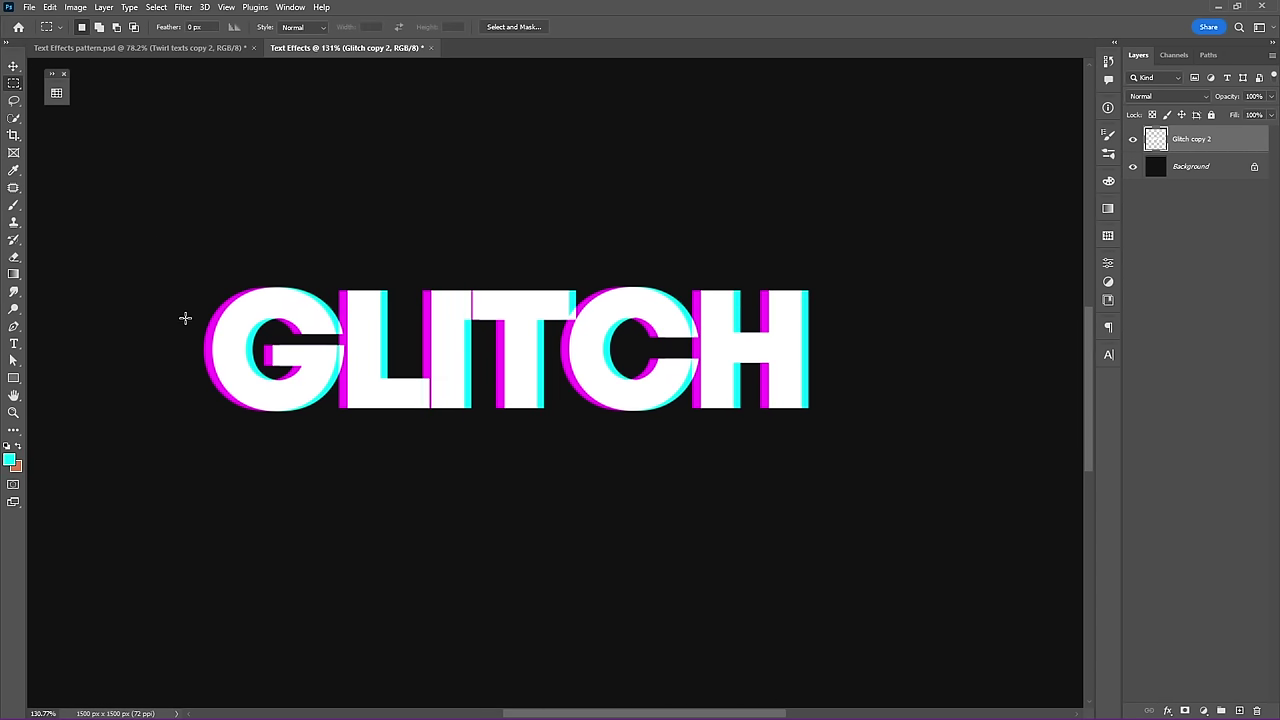
drag(186, 318, 828, 323)
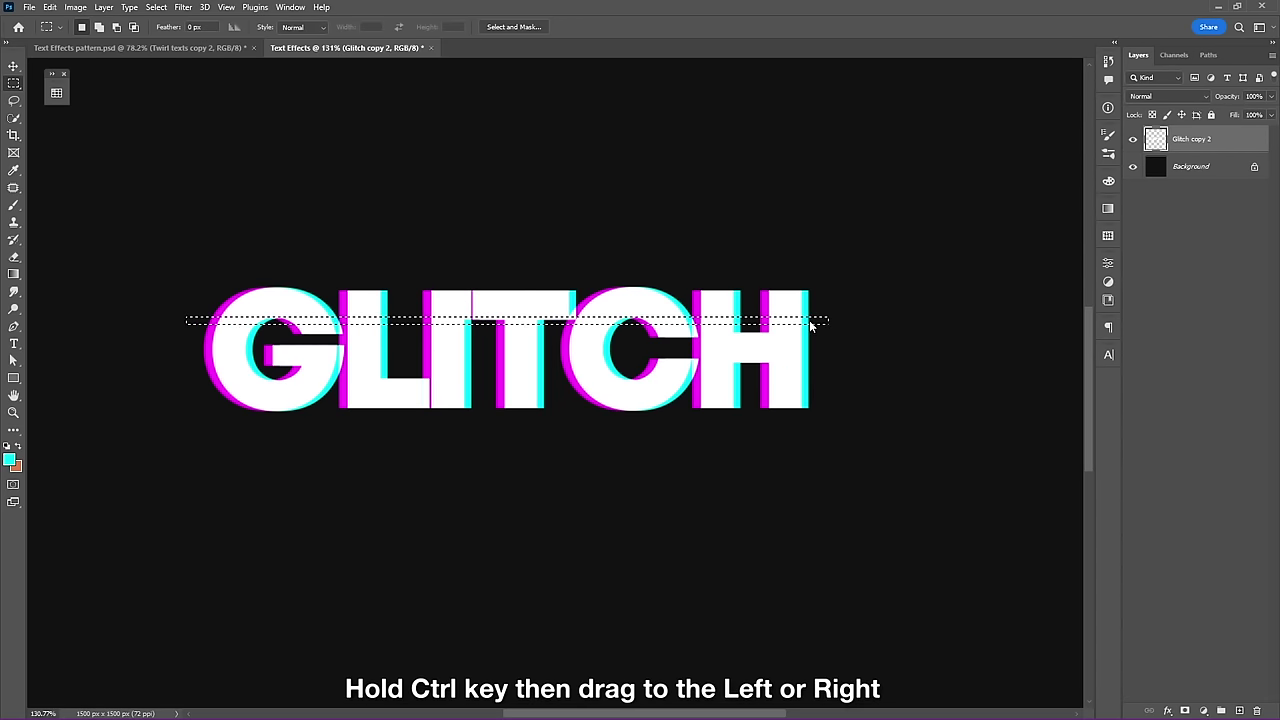
drag(812, 325, 822, 325)
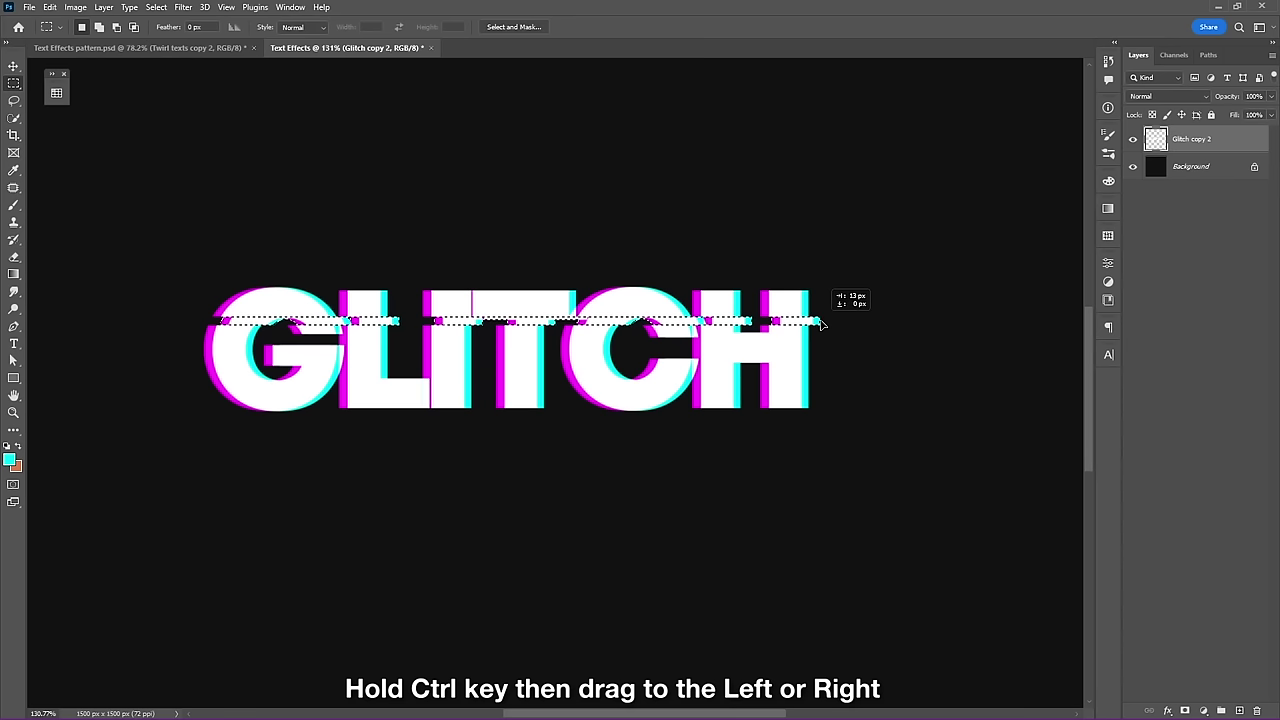
drag(822, 325, 822, 325)
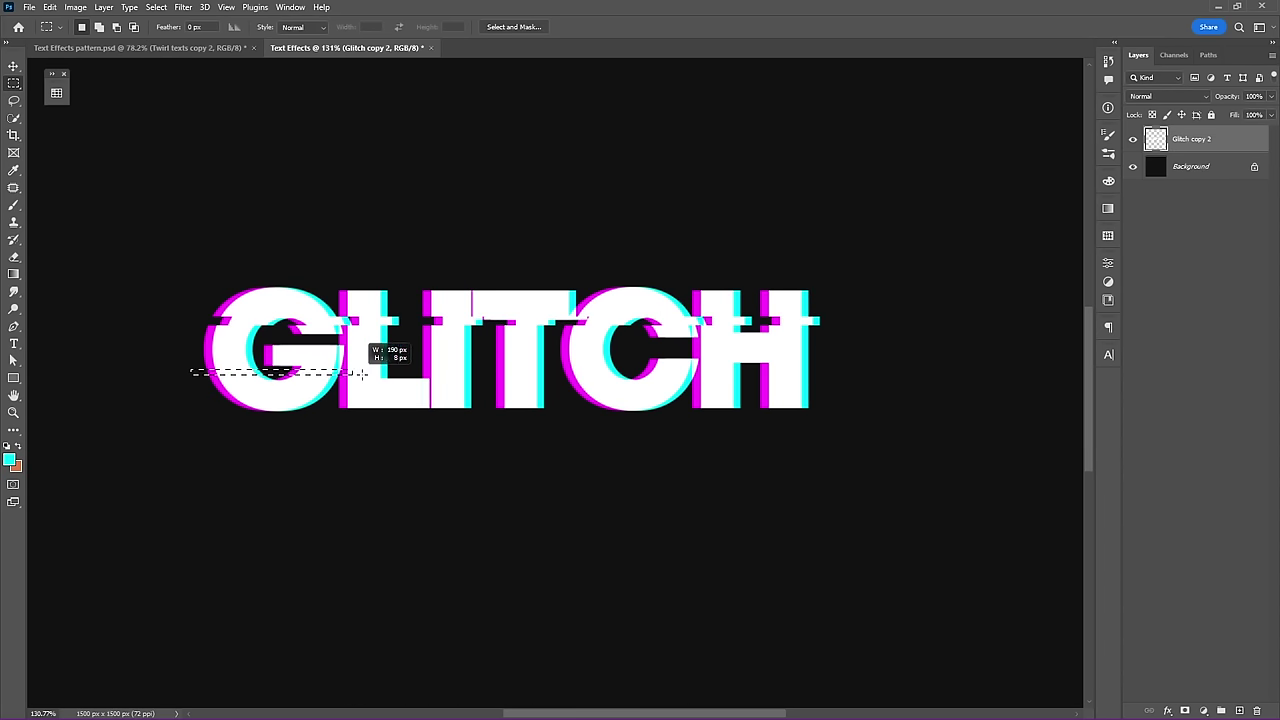
- Shift more thin strips across the lower and top letters sideways, then deselect
drag(192, 368, 466, 377)
drag(470, 375, 823, 377)
drag(335, 398, 482, 401)
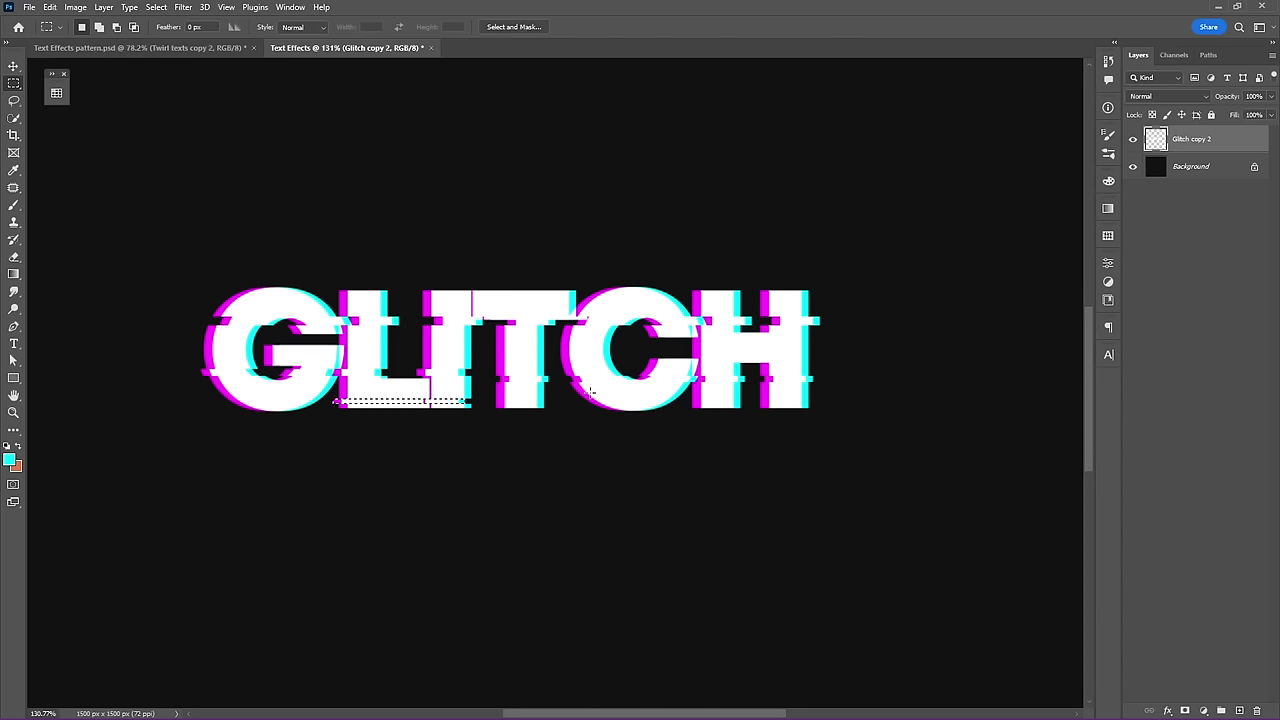
drag(694, 390, 746, 398)
drag(212, 299, 843, 306)
drag(338, 385, 808, 392)
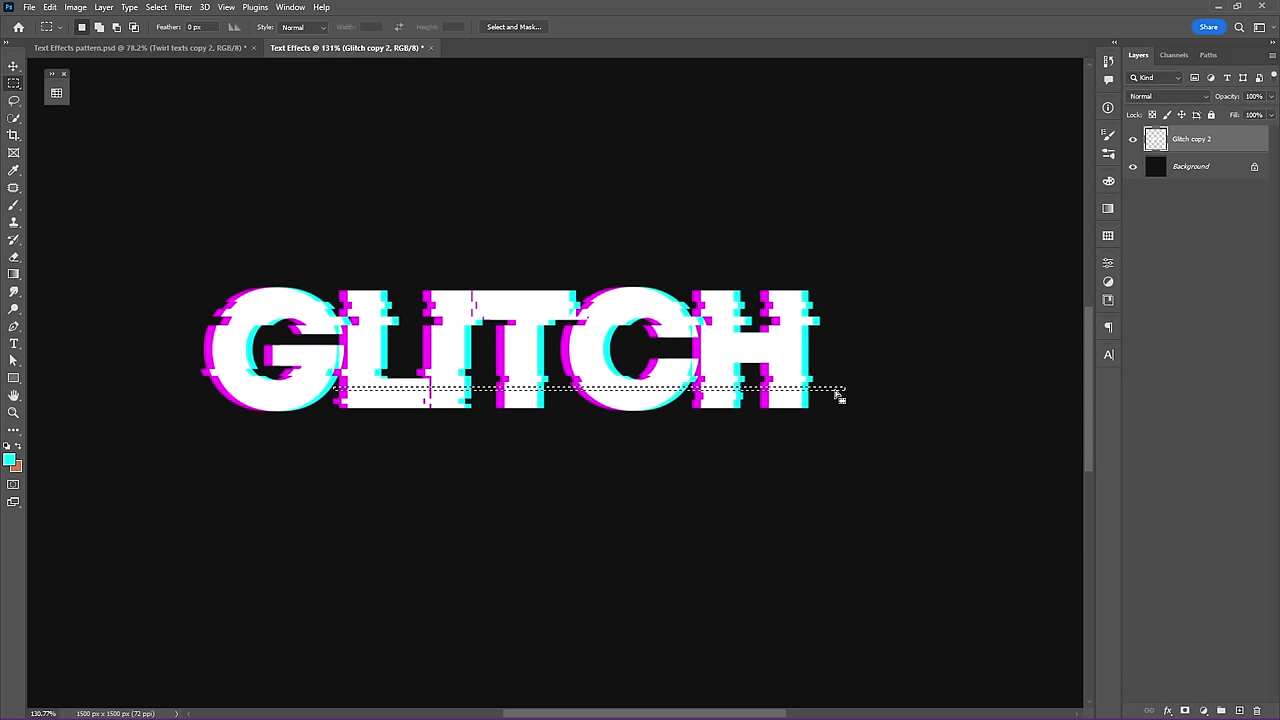
key(v)
scroll(678, 305, down, 1)
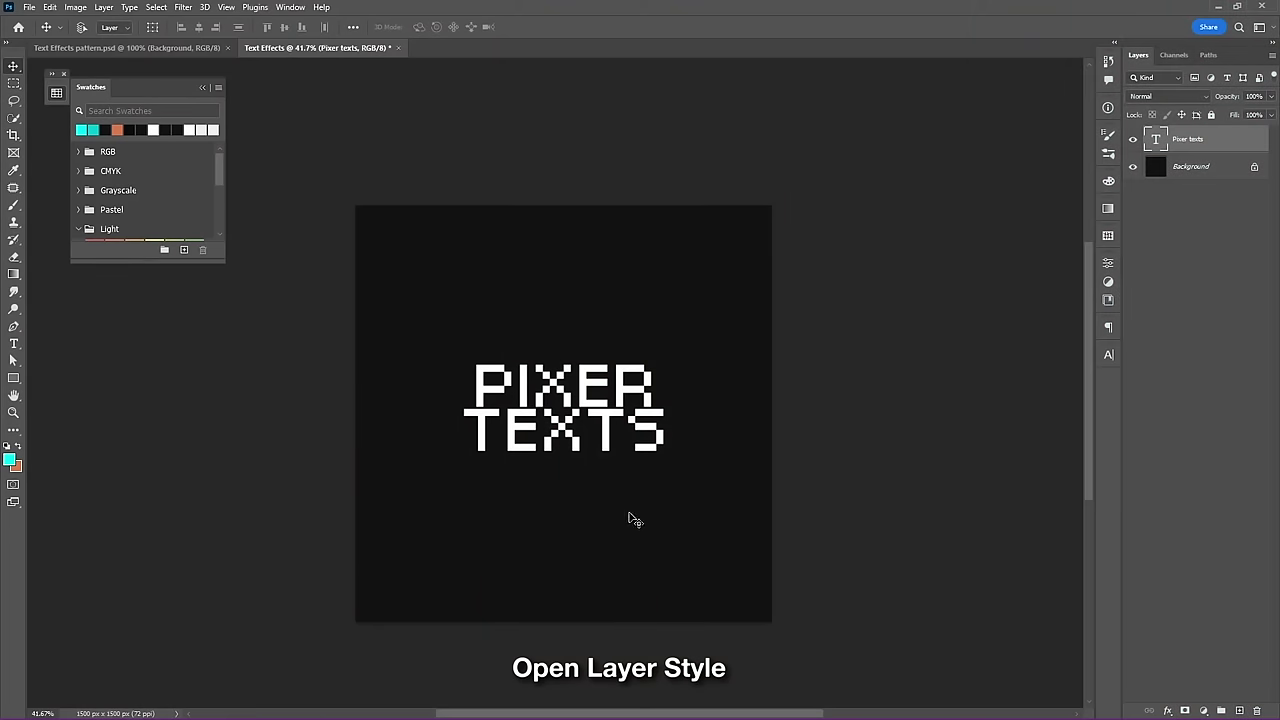
- Give Pixer texts 0% fill, a 1 px white stroke and a cyan 35%, 10 px inner glow
double_click(1222, 147)
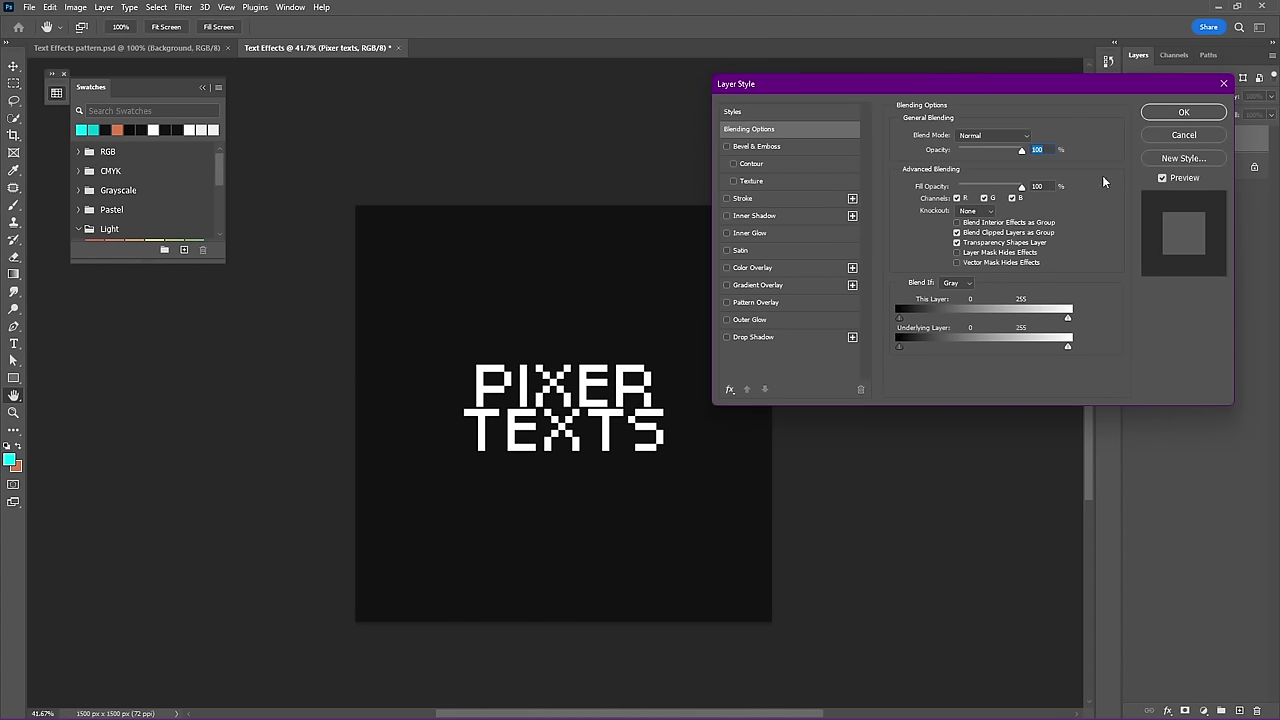
drag(1021, 188, 958, 188)
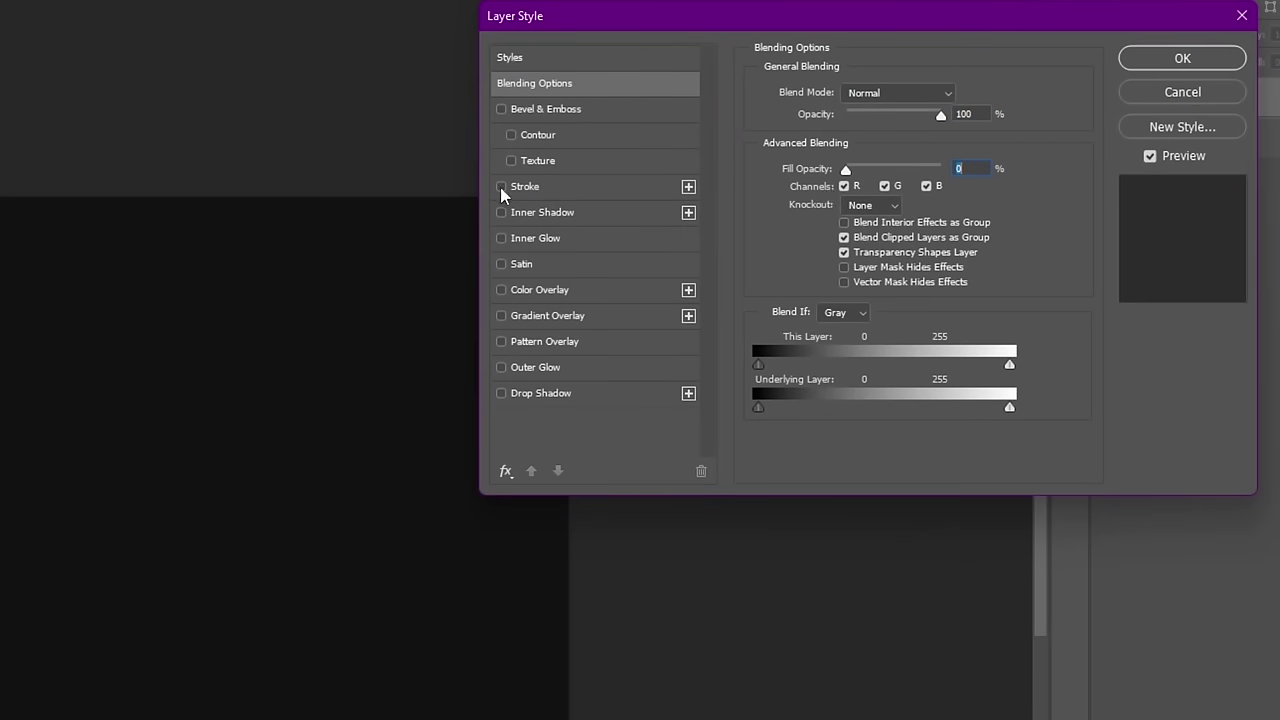
click(501, 187)
click(535, 190)
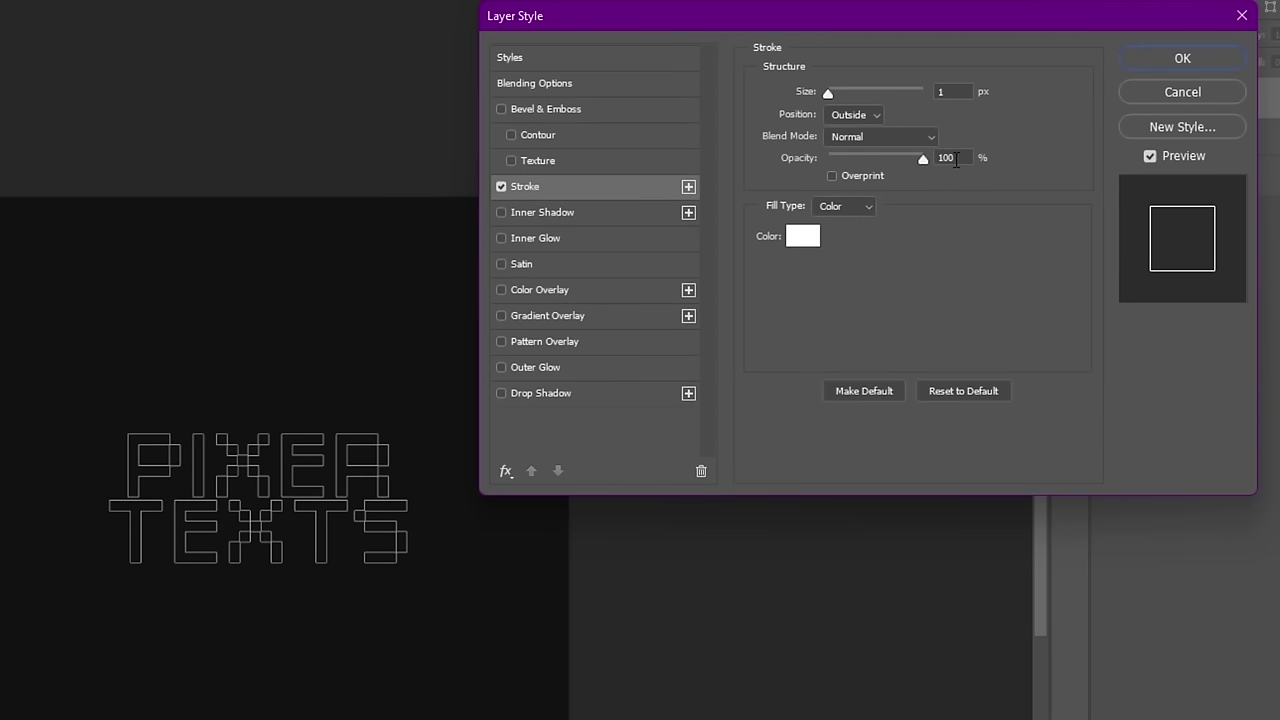
click(511, 242)
click(555, 242)
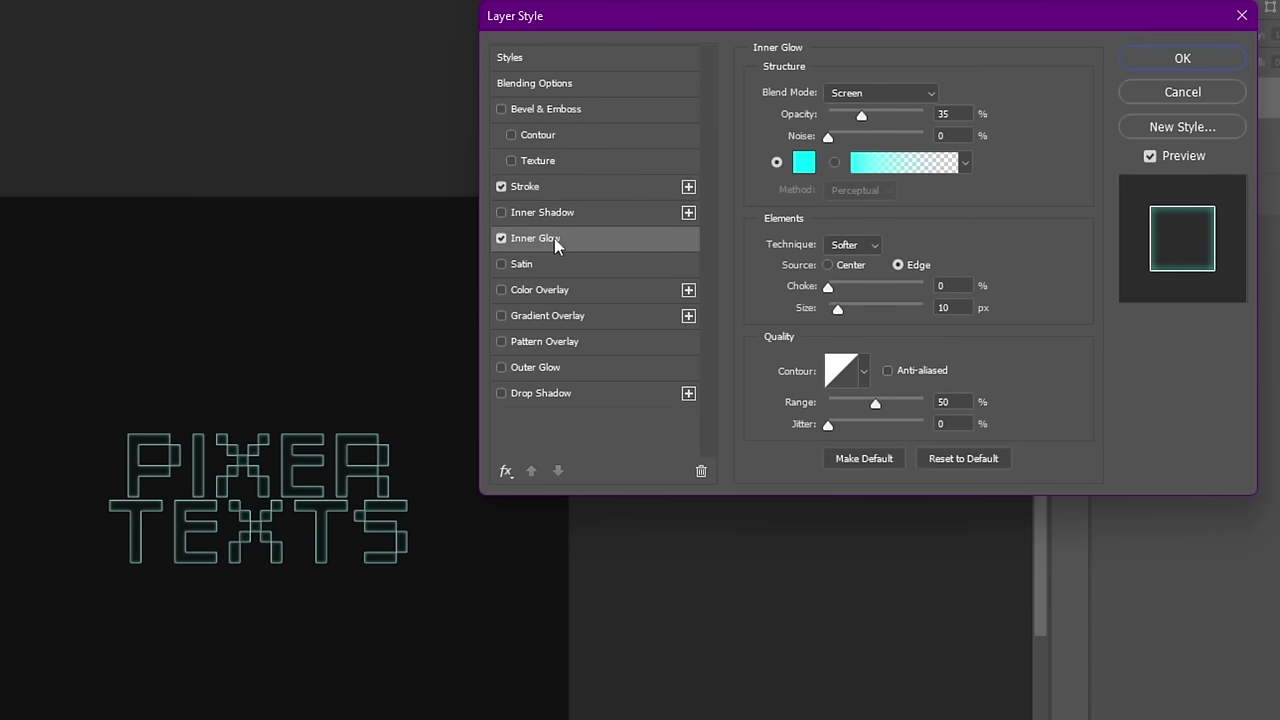
click(969, 113)
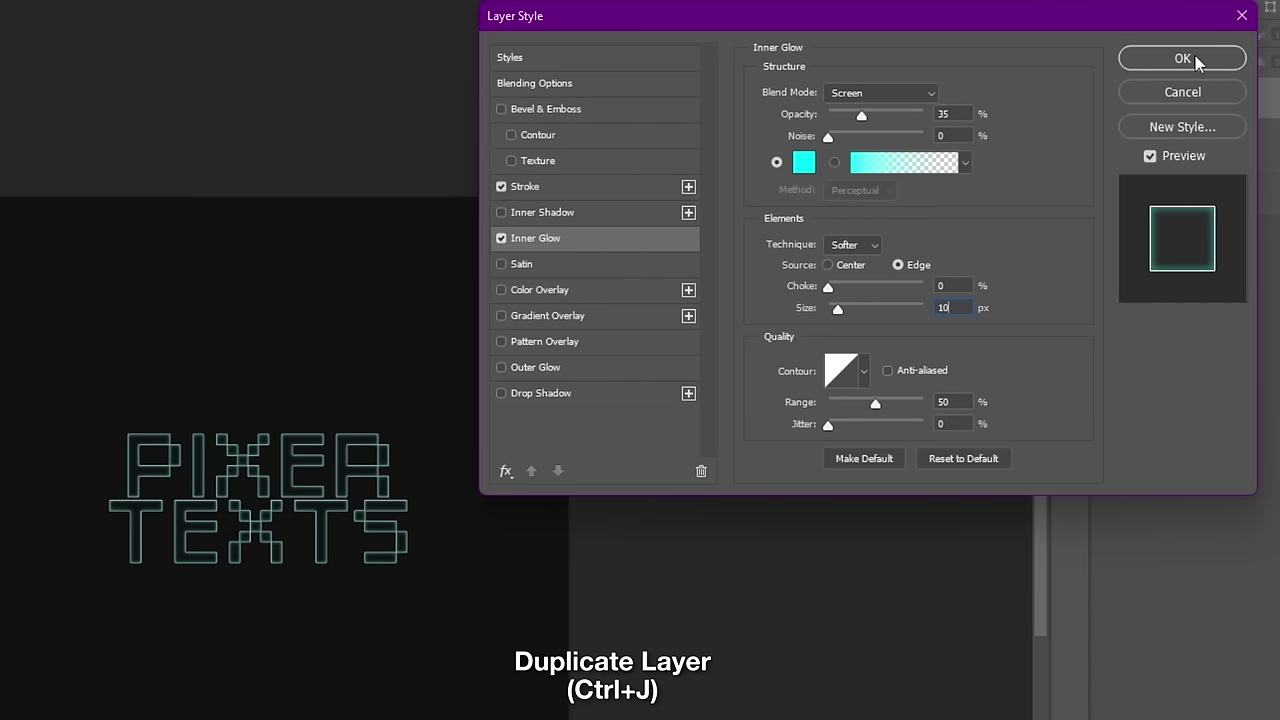
click(1198, 60)
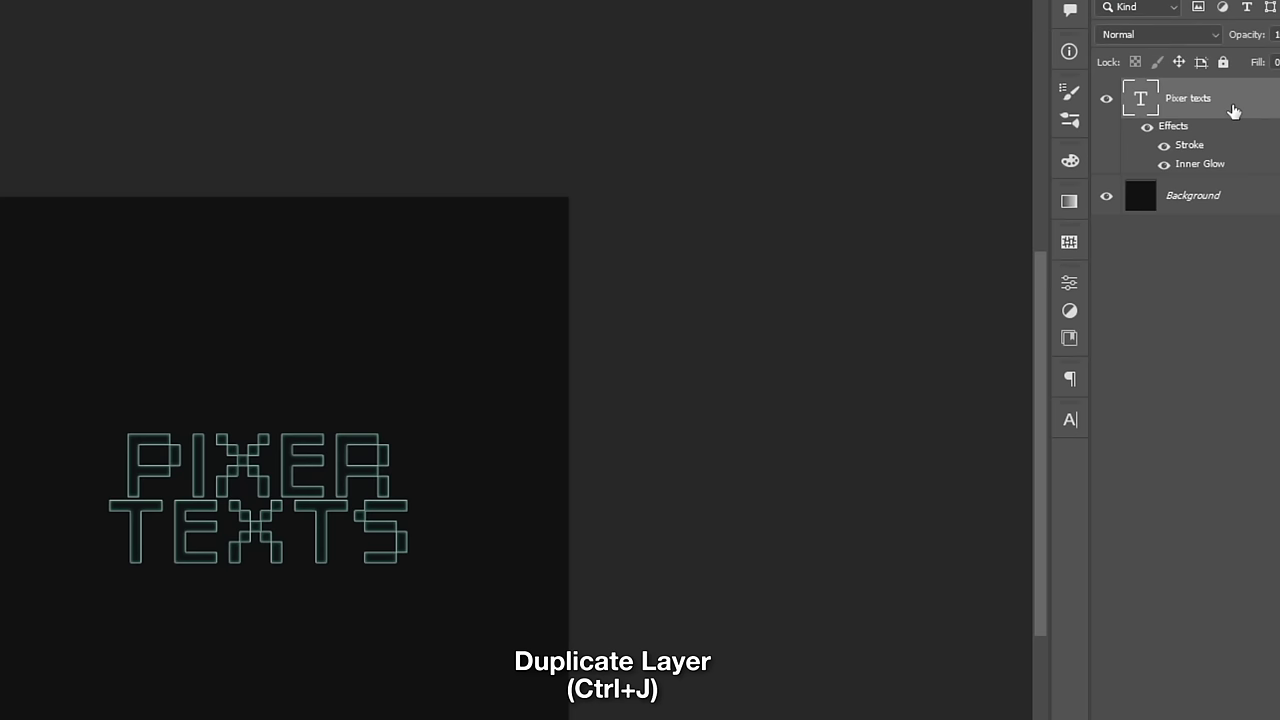
- Duplicate Pixer texts and replace the copy's stroke and inner glow with an outer glow
key(ctrl+j)
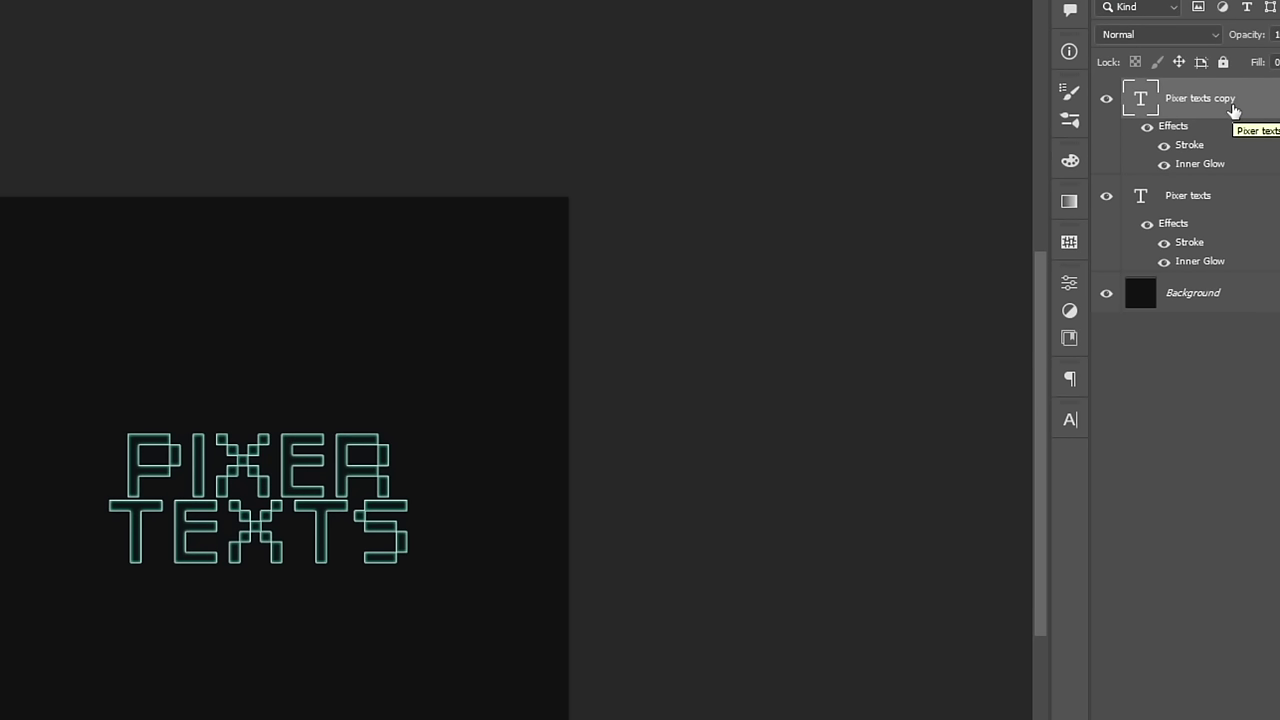
double_click(1263, 107)
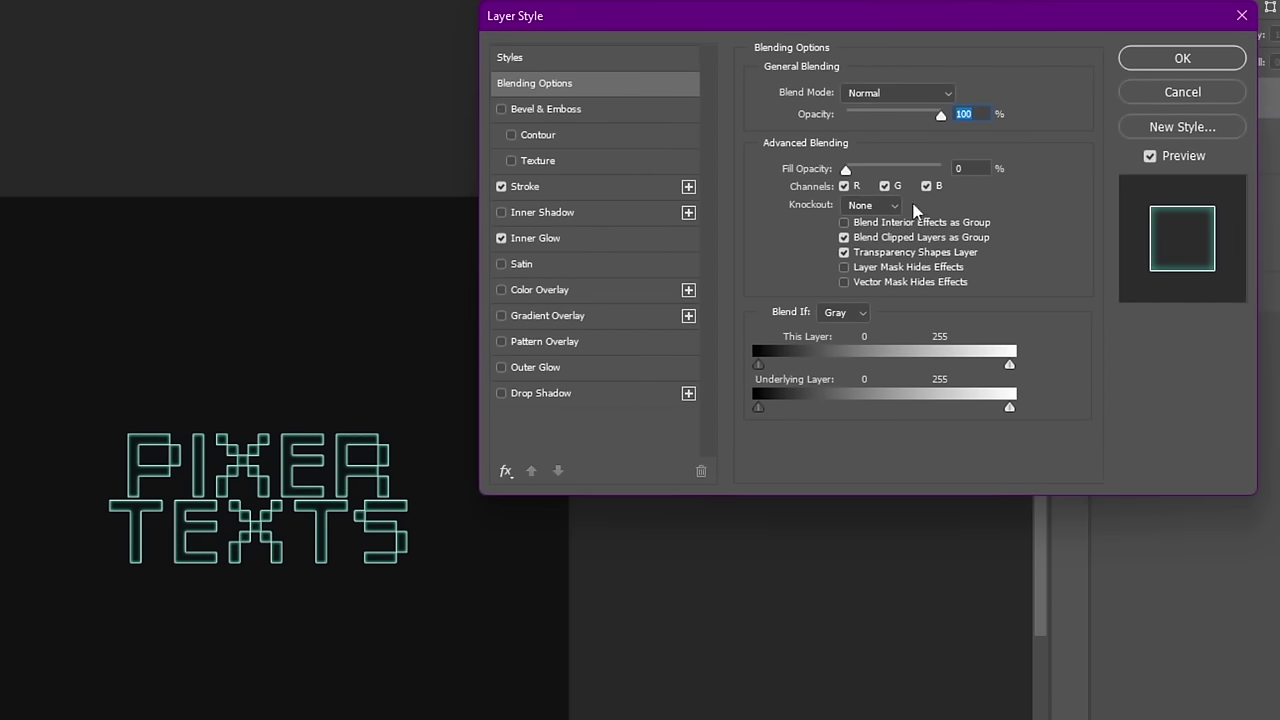
click(501, 239)
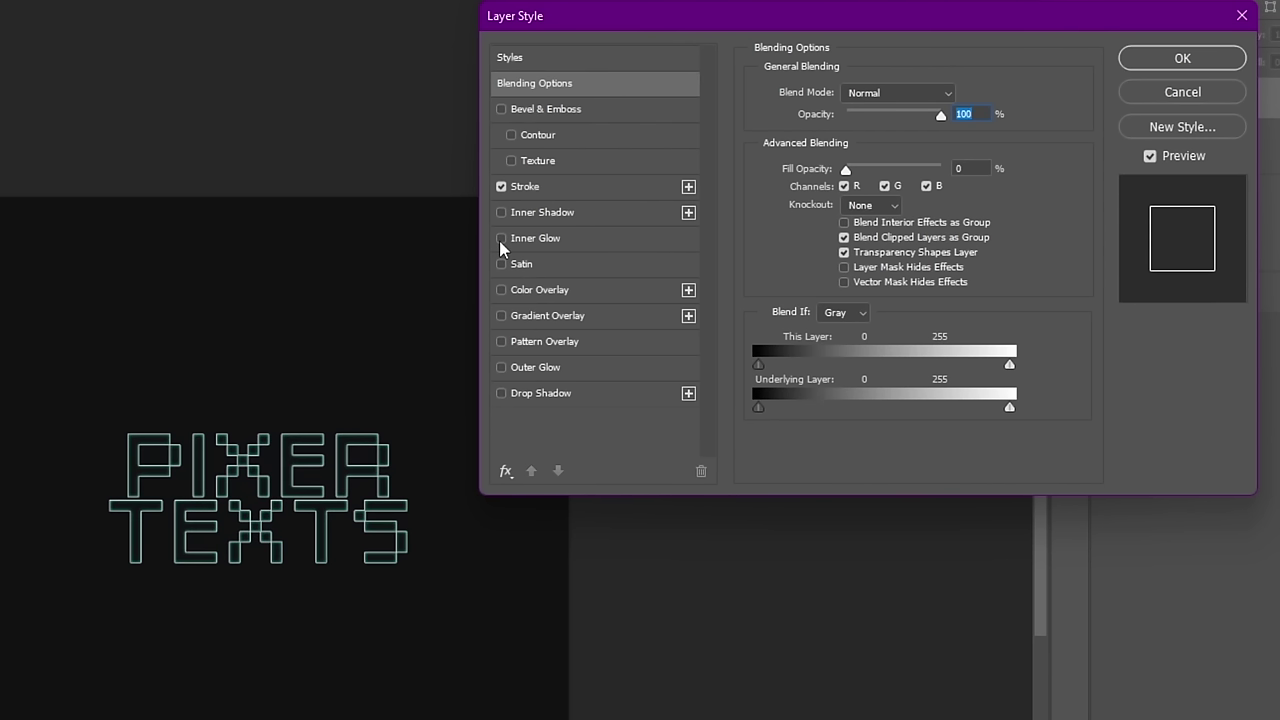
click(501, 187)
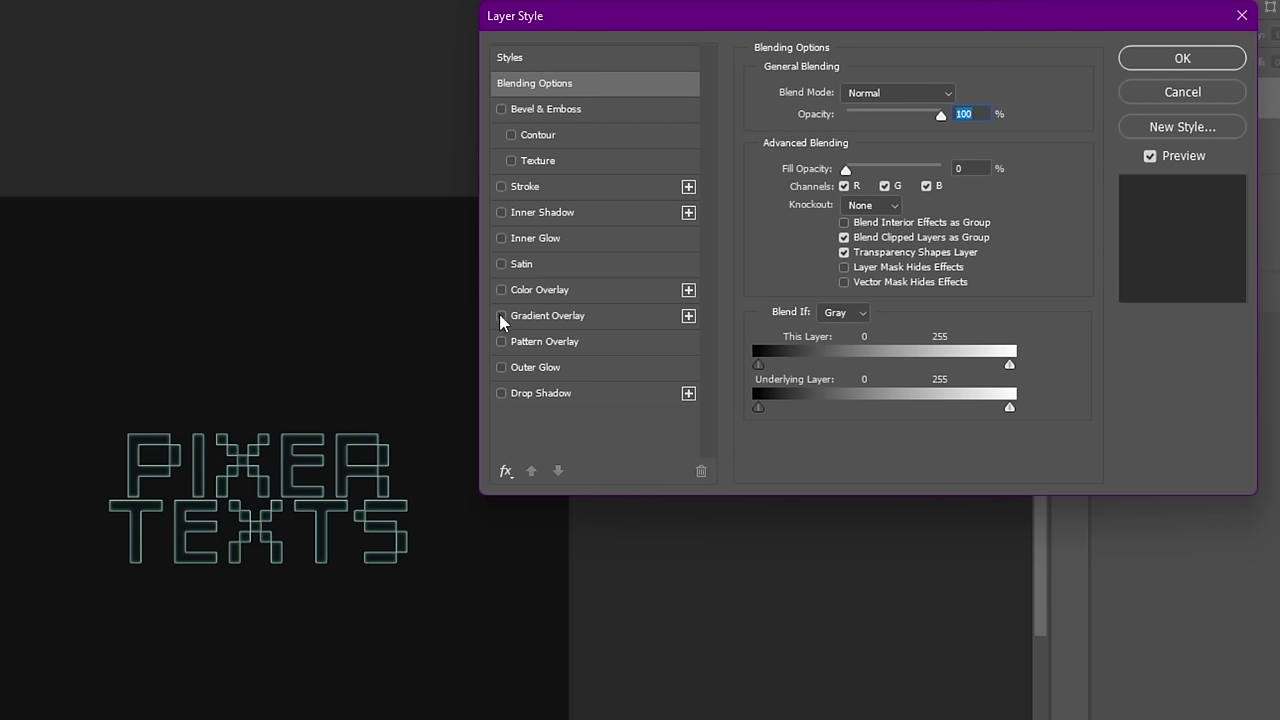
click(500, 368)
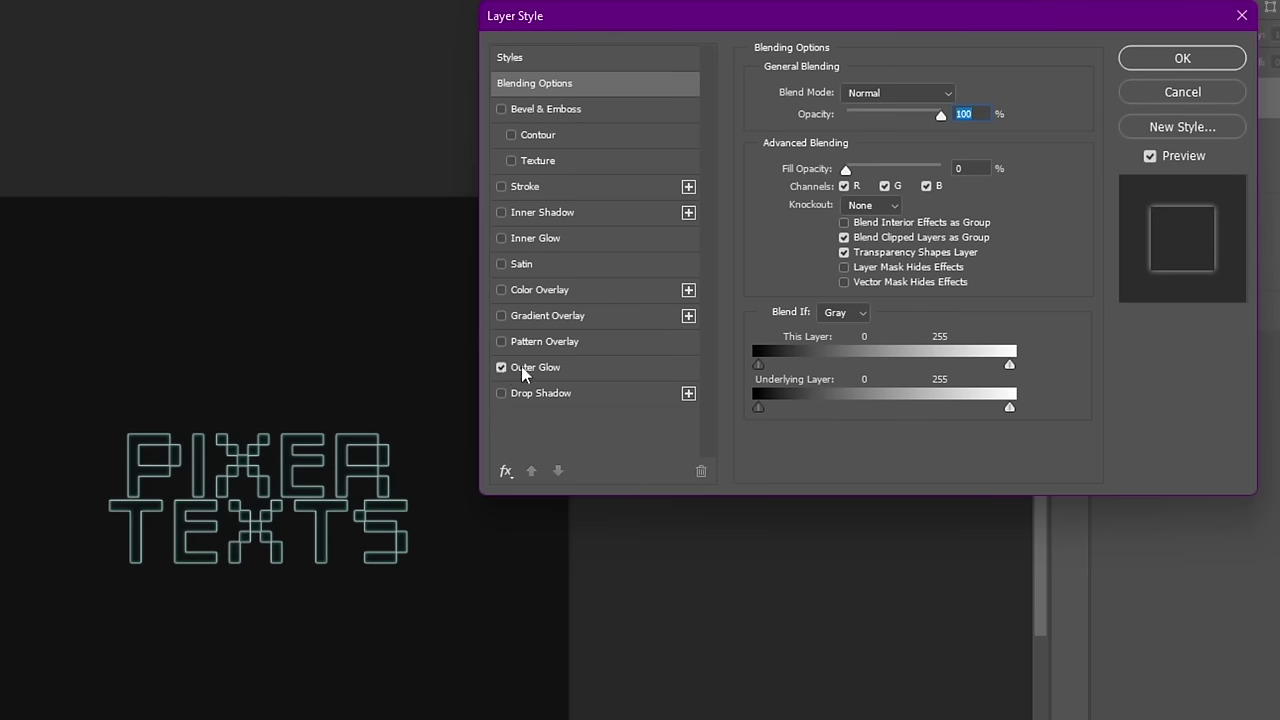
click(547, 367)
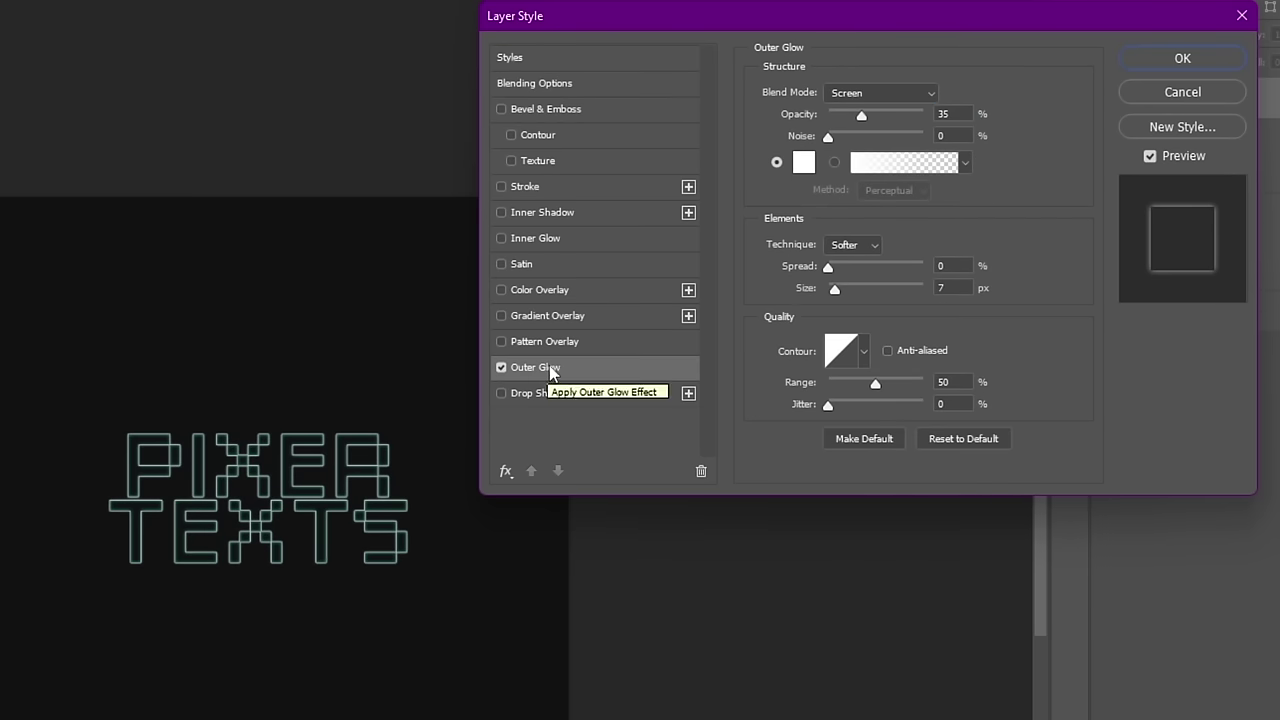
- Set the outer glow to cyan with opacity 40 and size 30
click(802, 164)
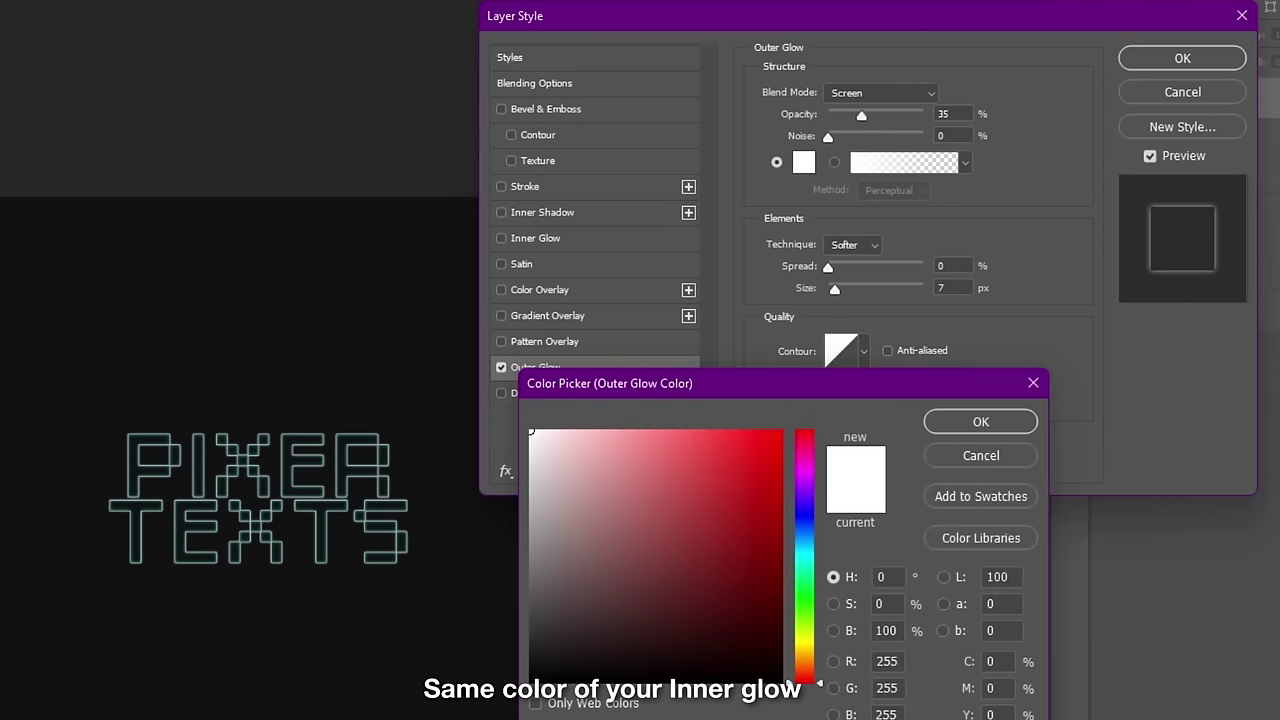
click(128, 468)
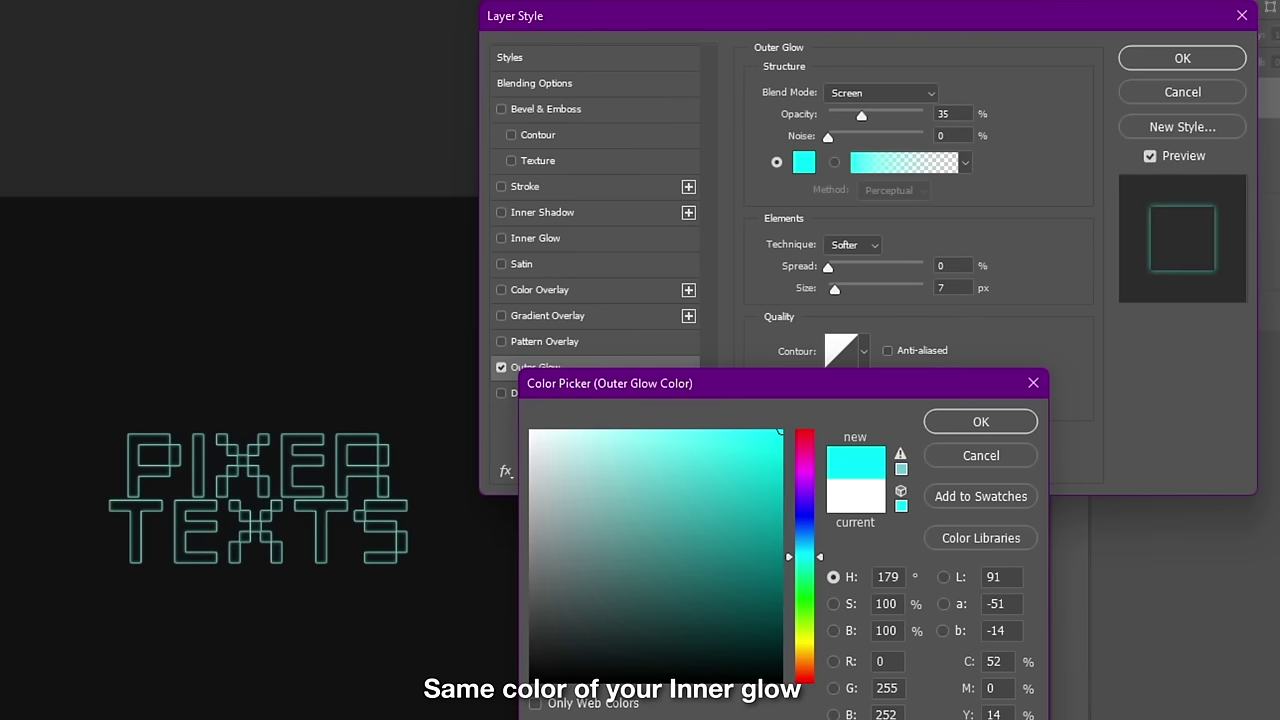
click(958, 421)
click(958, 421)
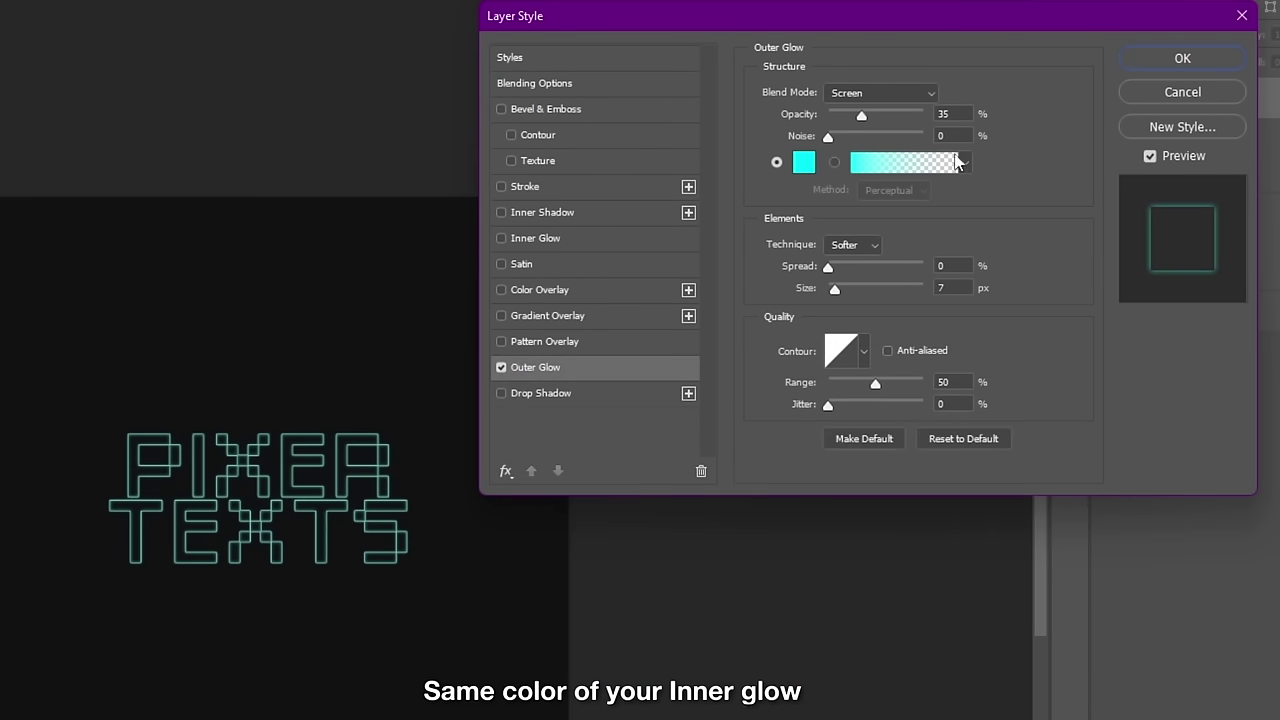
double_click(960, 113)
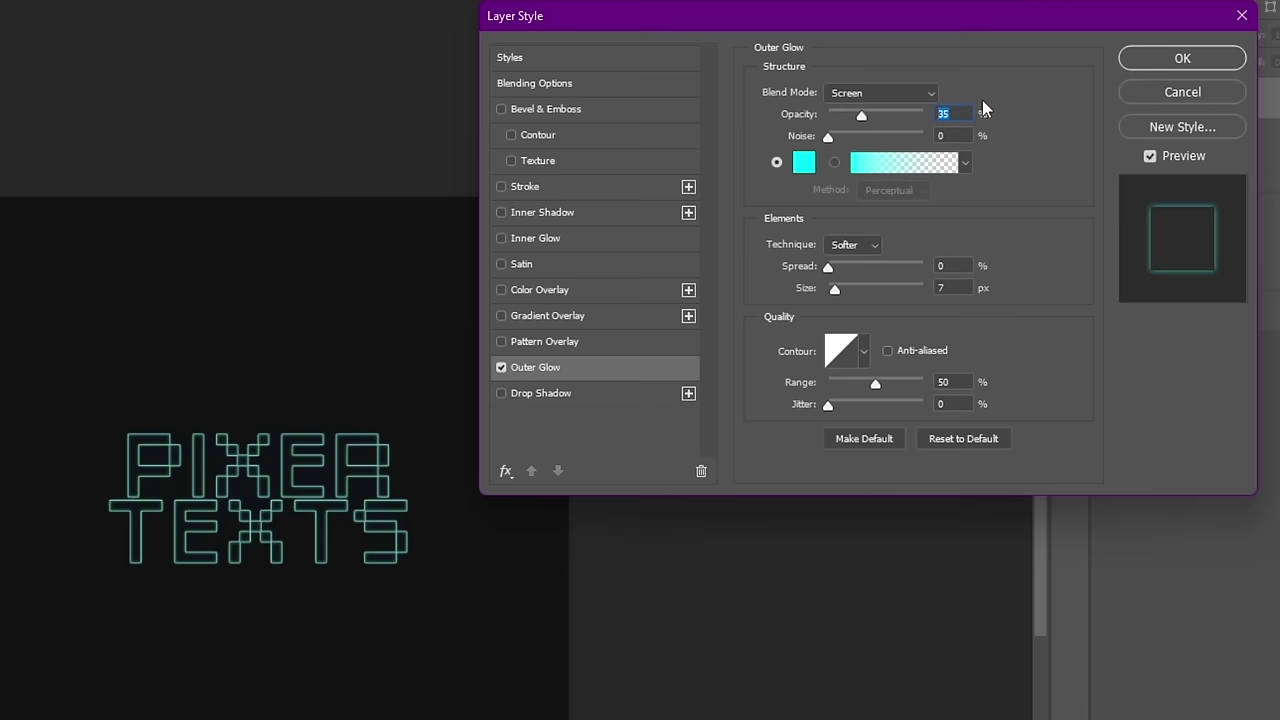
text(40)
double_click(968, 288)
text(3)
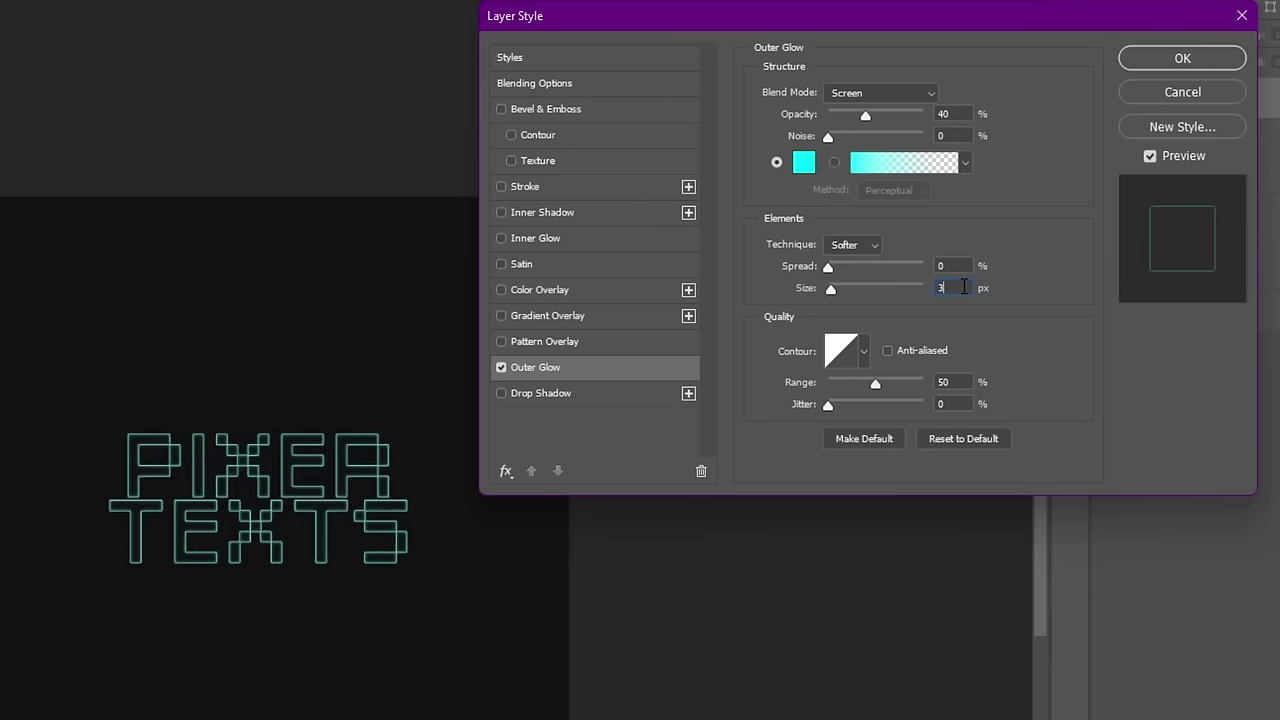
text(0)
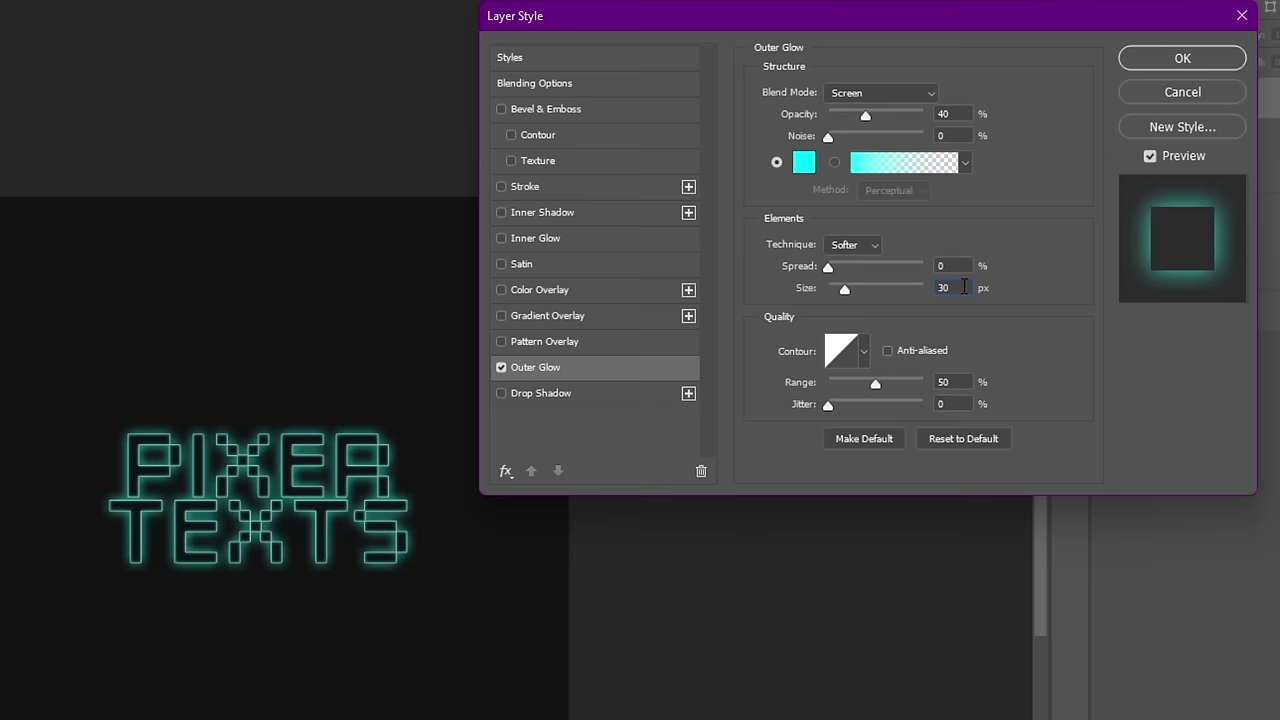
- Duplicate the glowing copy and give it a 30% opacity, 70 px cyan outer glow
click(1159, 59)
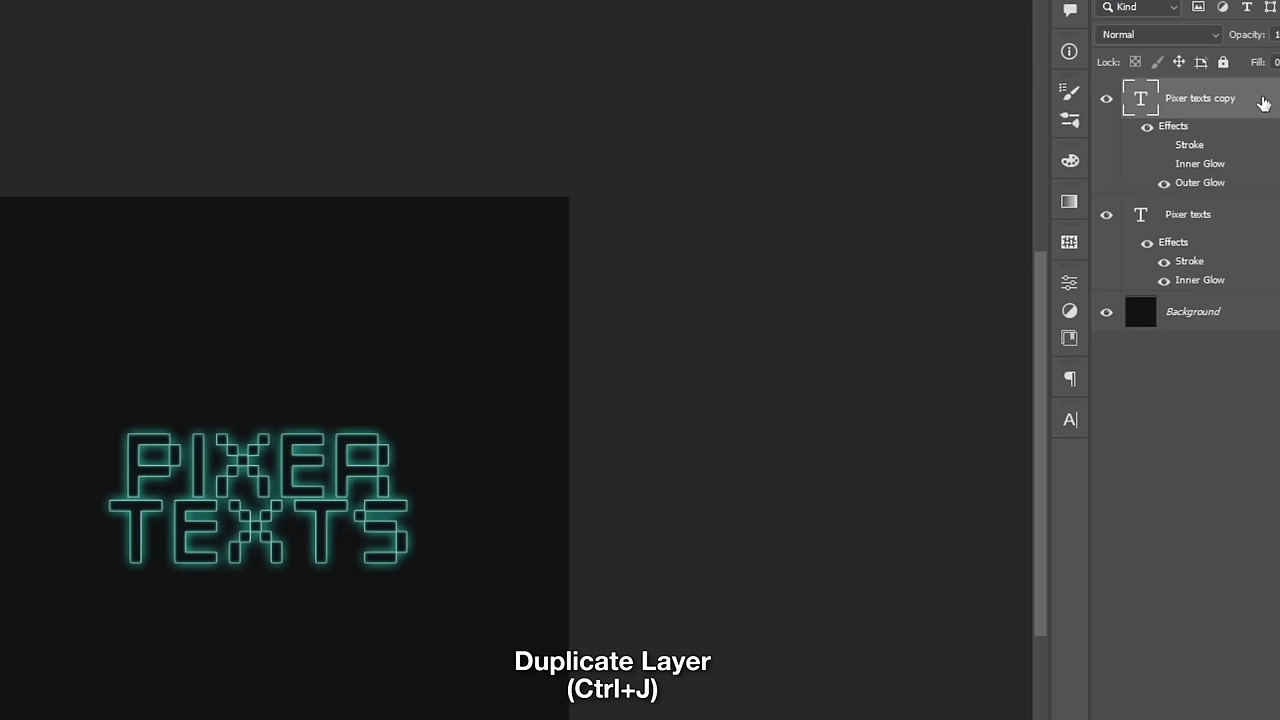
key(ctrl+j)
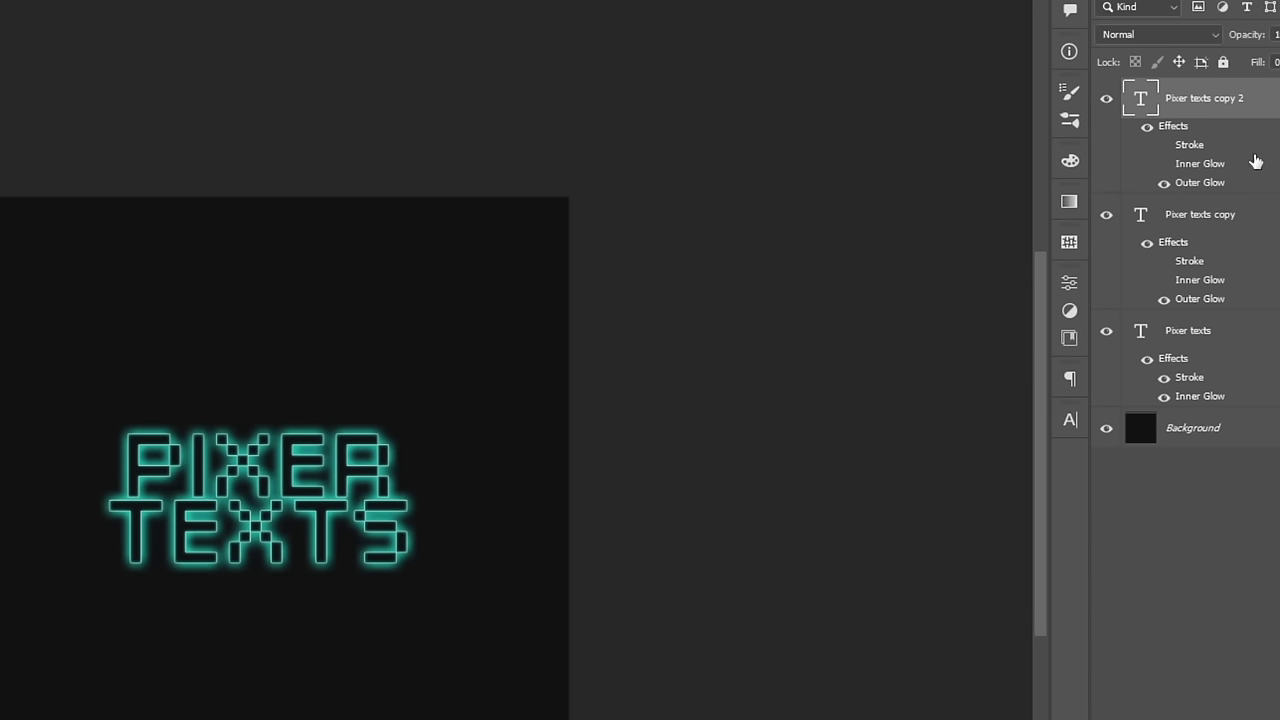
double_click(1254, 191)
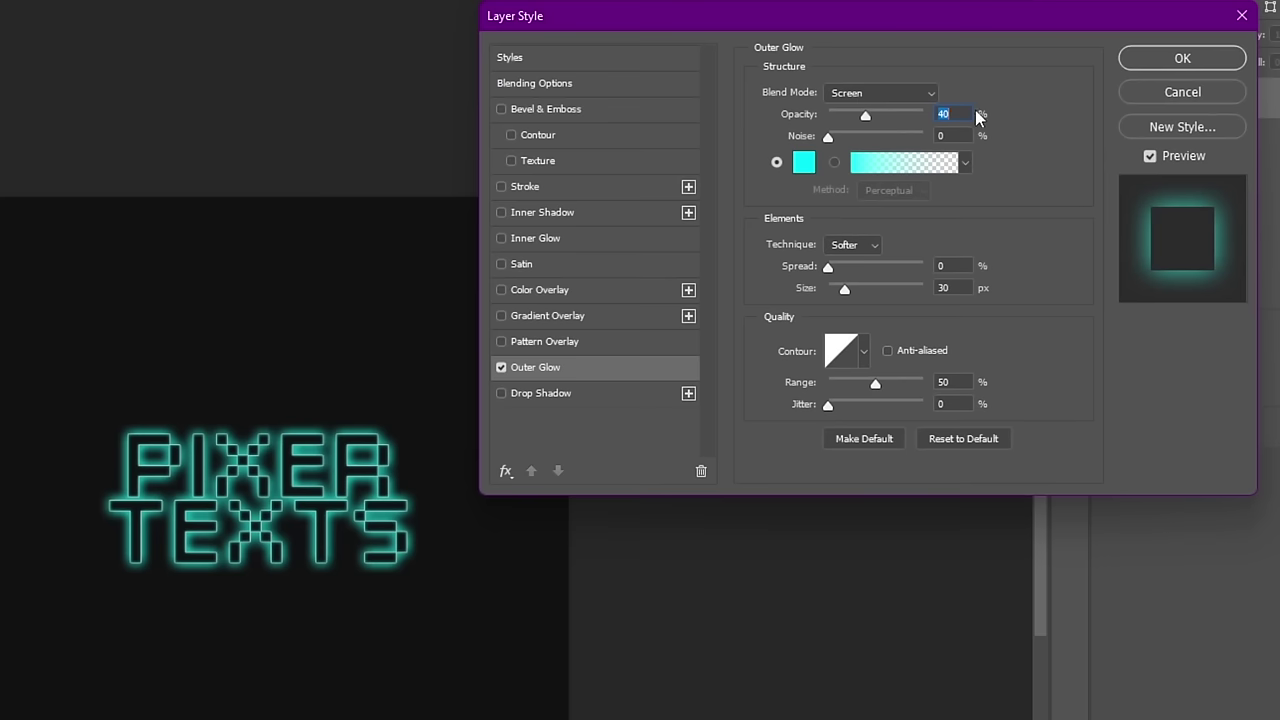
text(30)
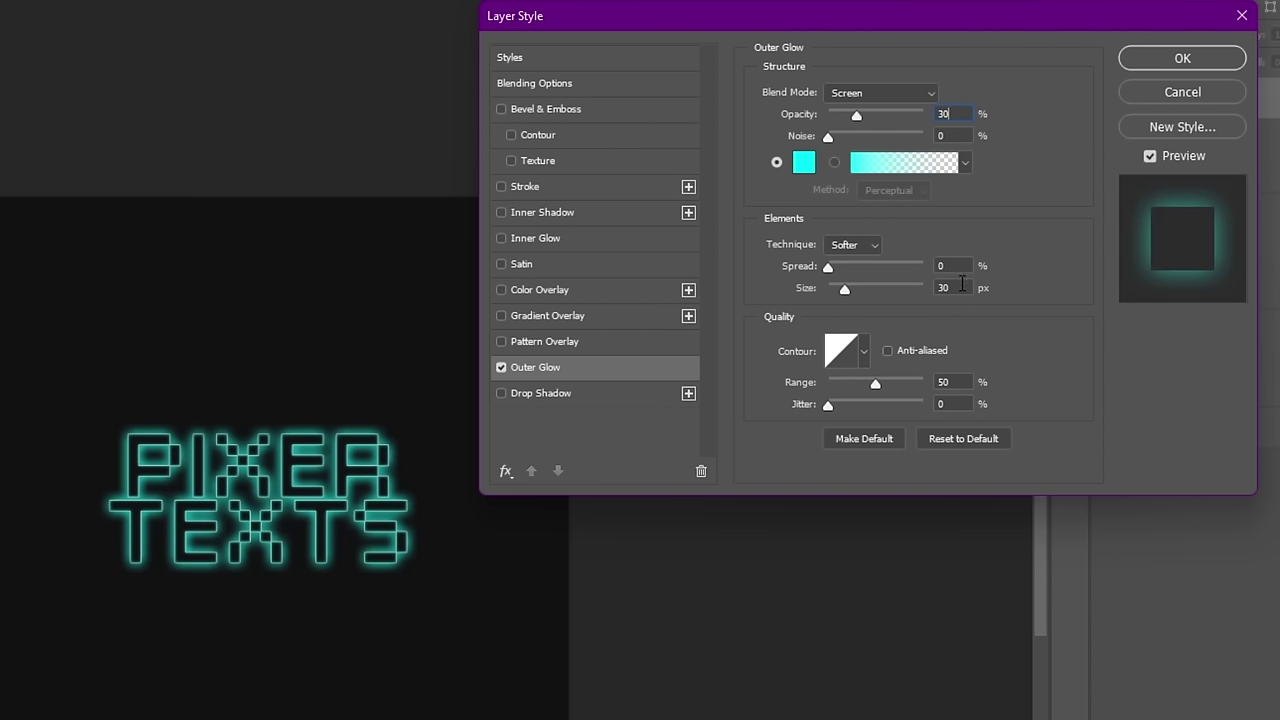
double_click(955, 287)
text(70)
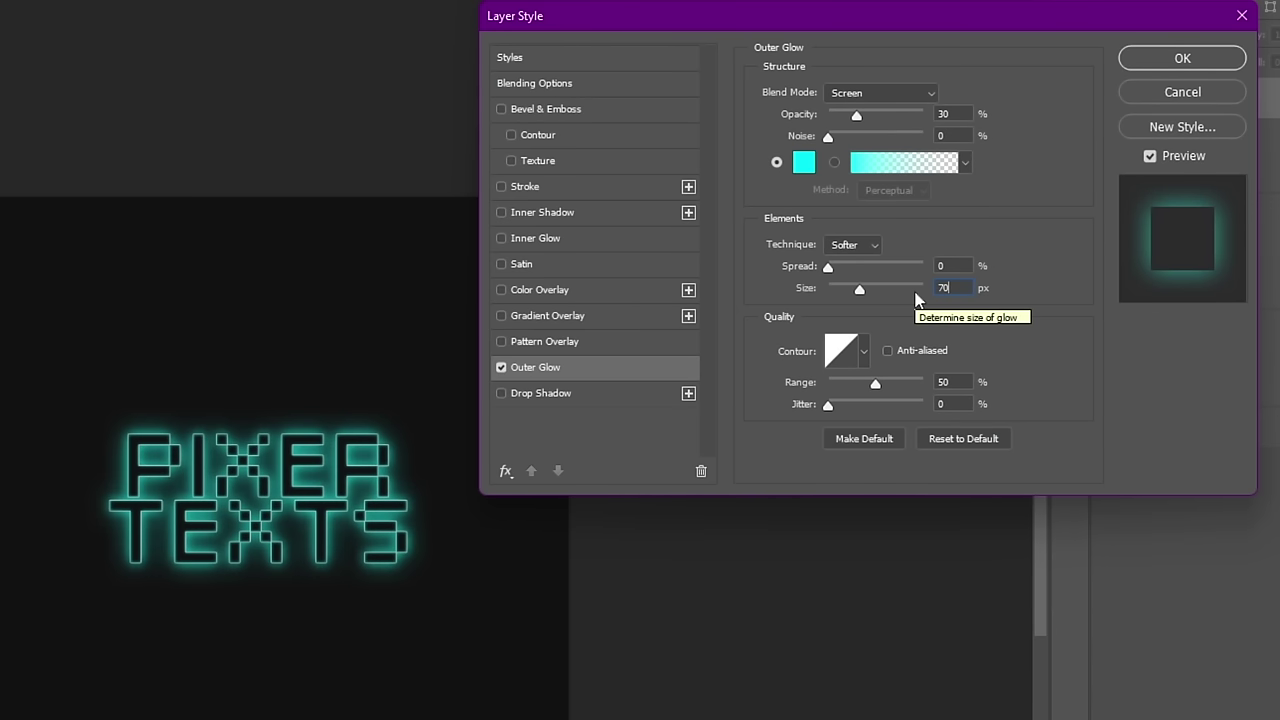
click(1195, 58)
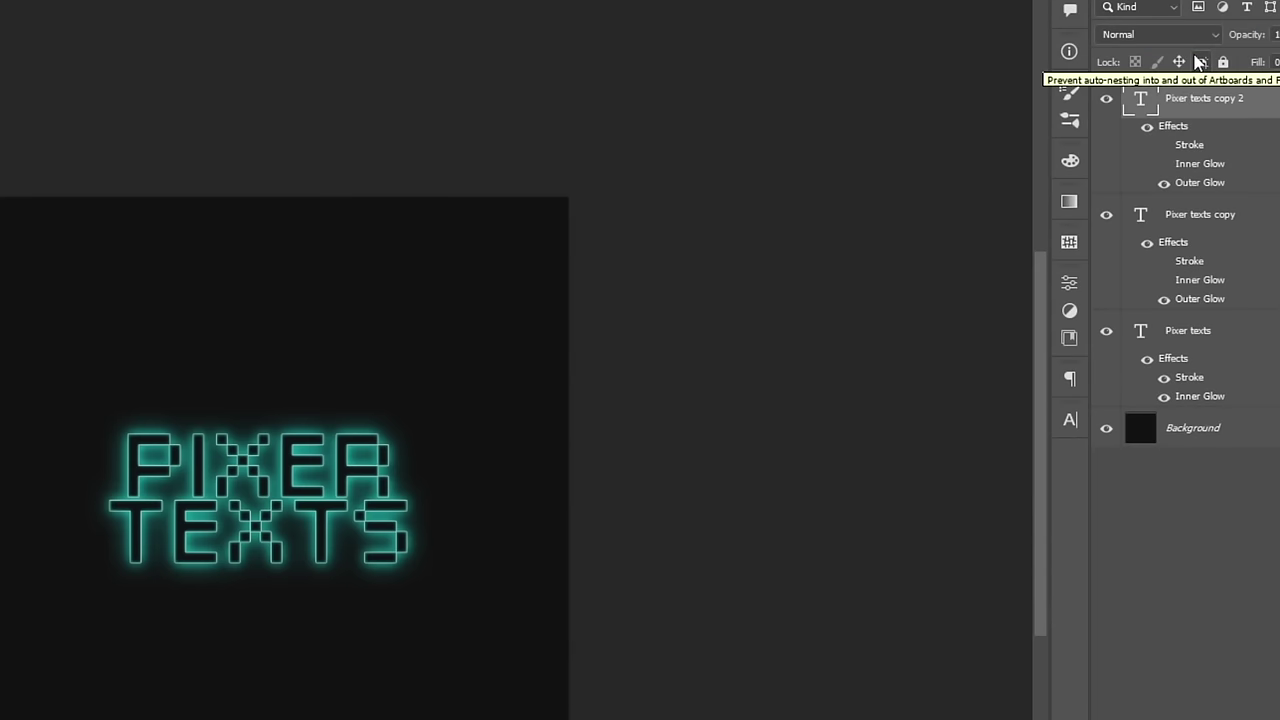
- Convert the three Pixer texts layers into one smart object
shift+click(1233, 340)
right_click(1232, 338)
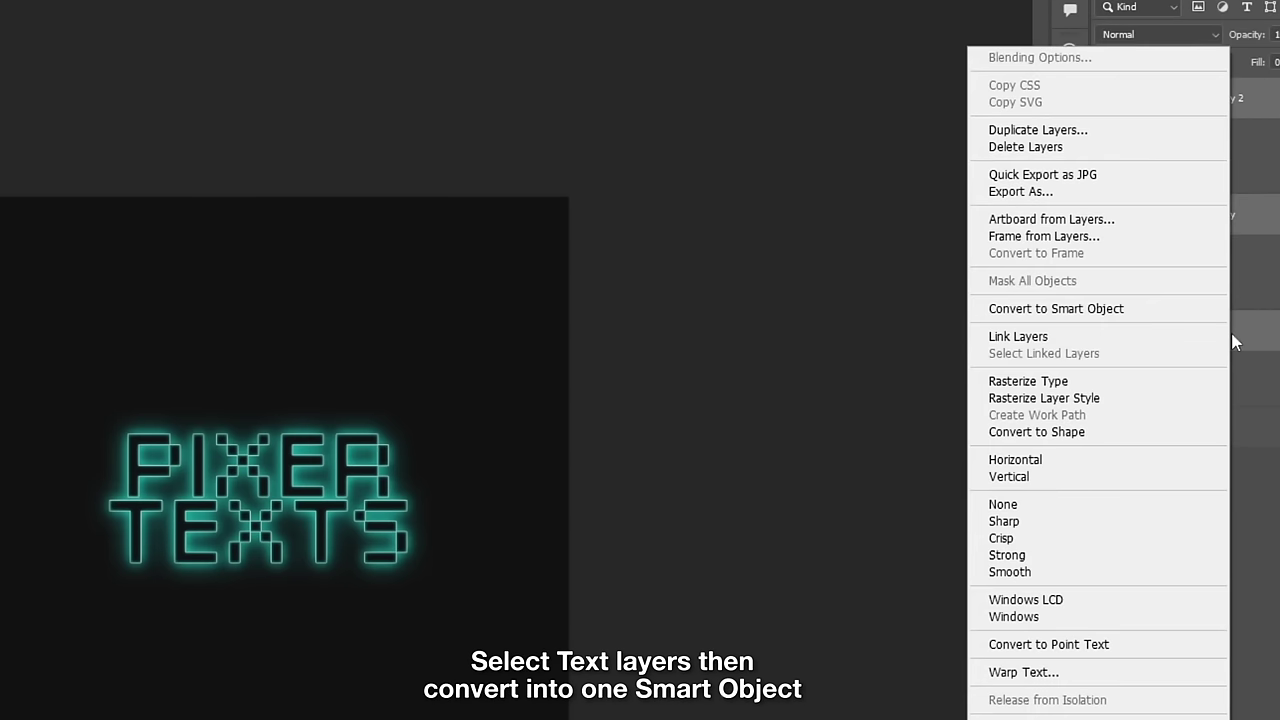
click(1209, 316)
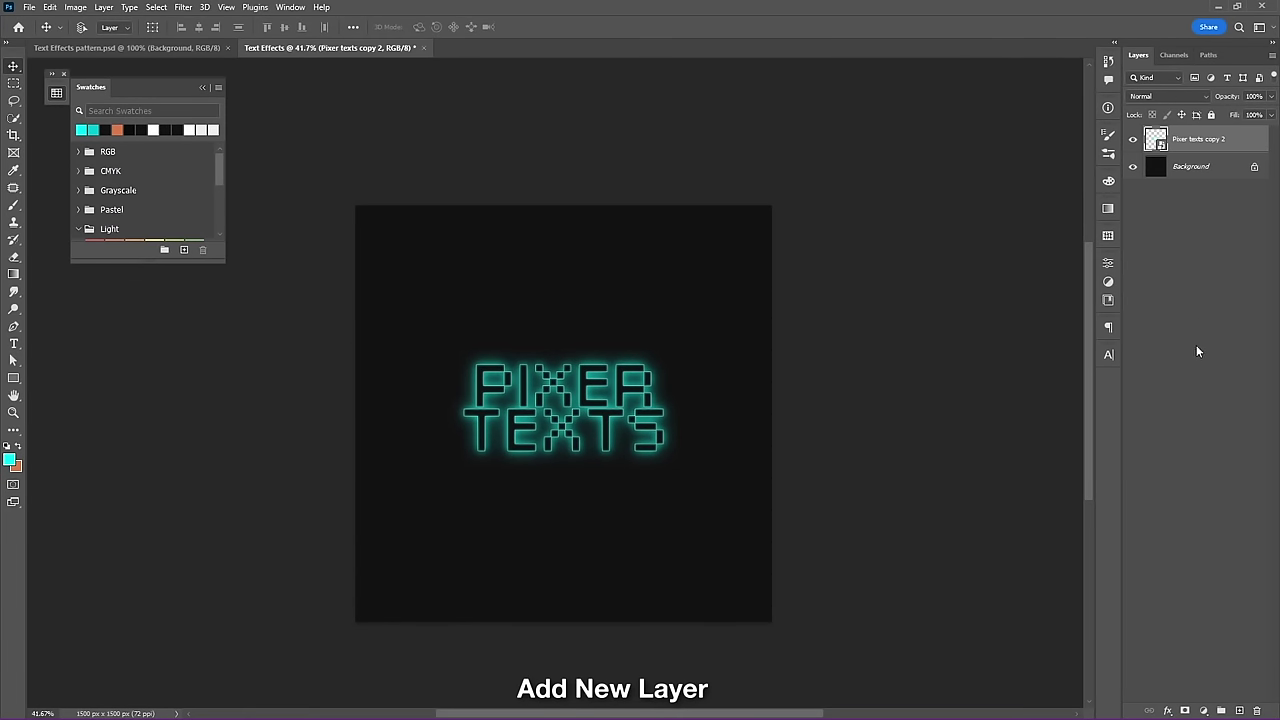
- Add a new layer beneath the text and paint a soft teal glow on it
click(1237, 709)
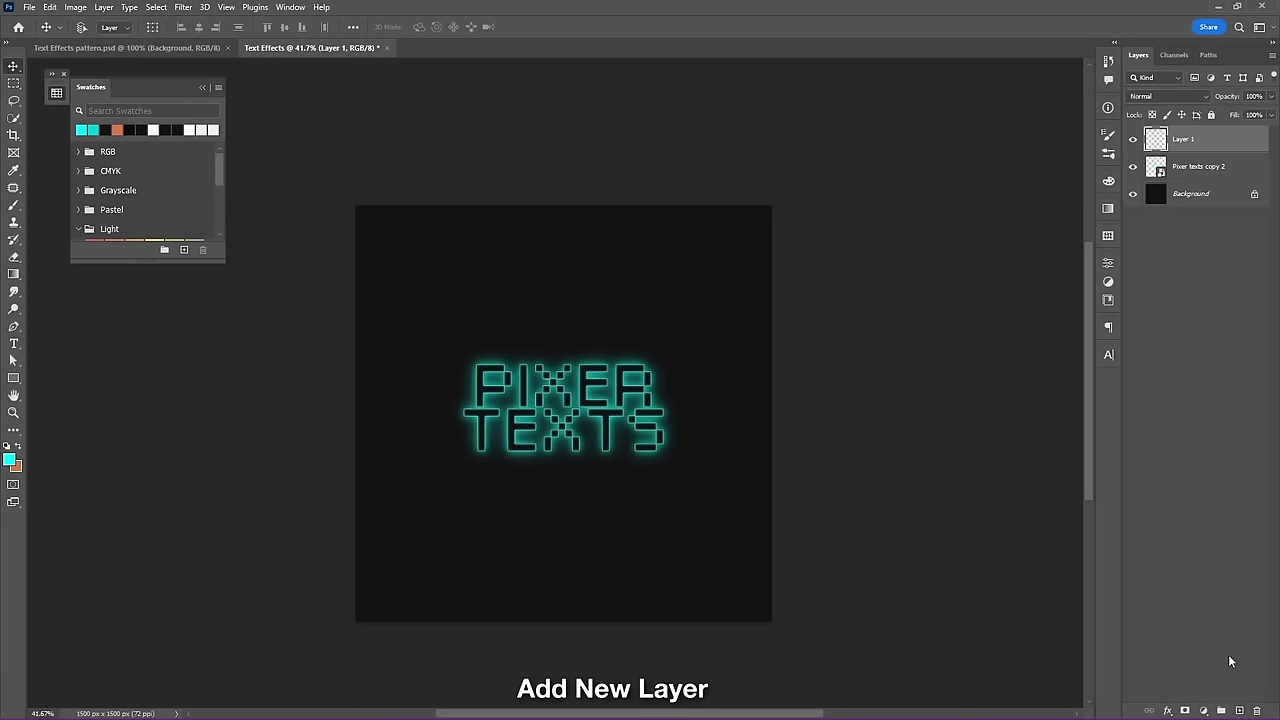
drag(1193, 143, 1205, 172)
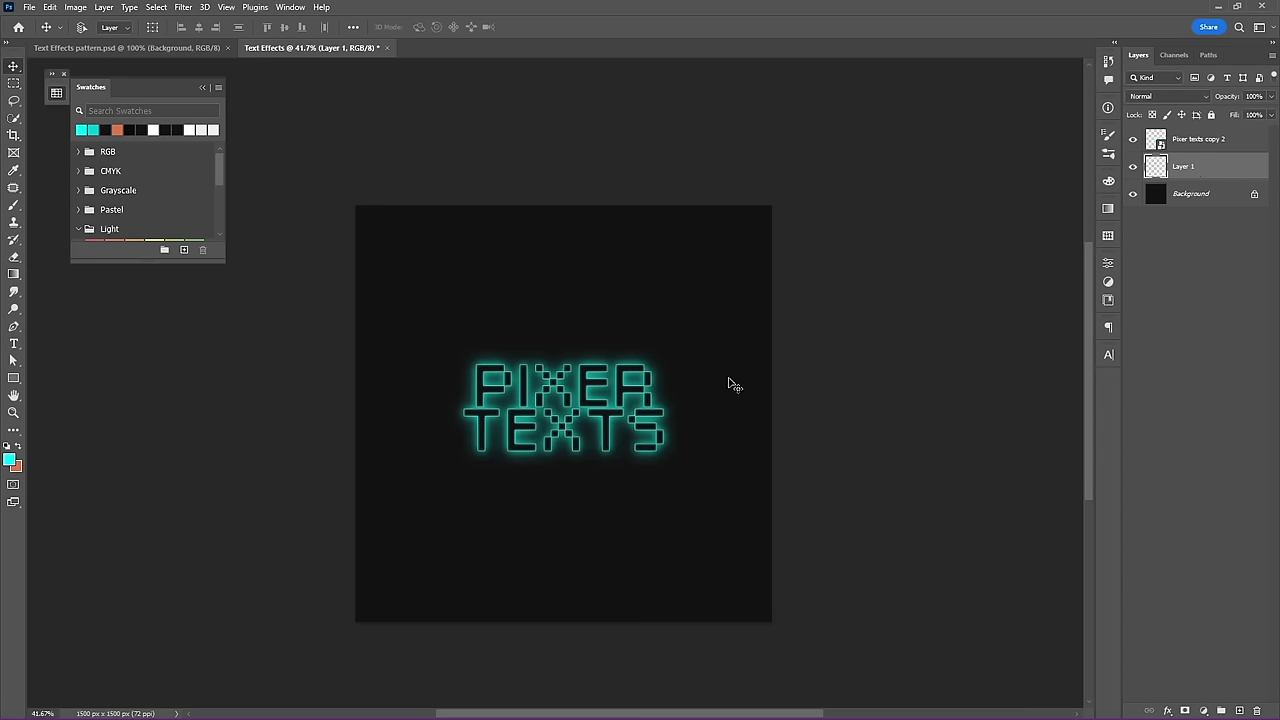
key(b)
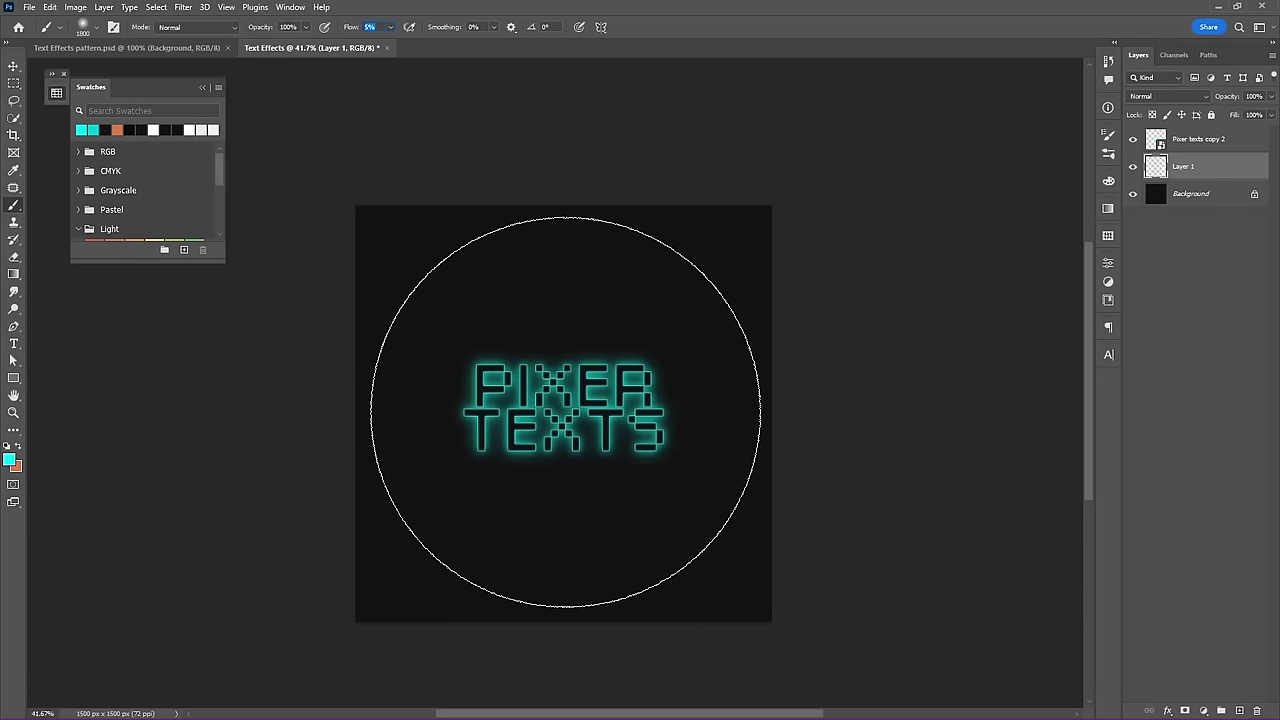
click(565, 411)
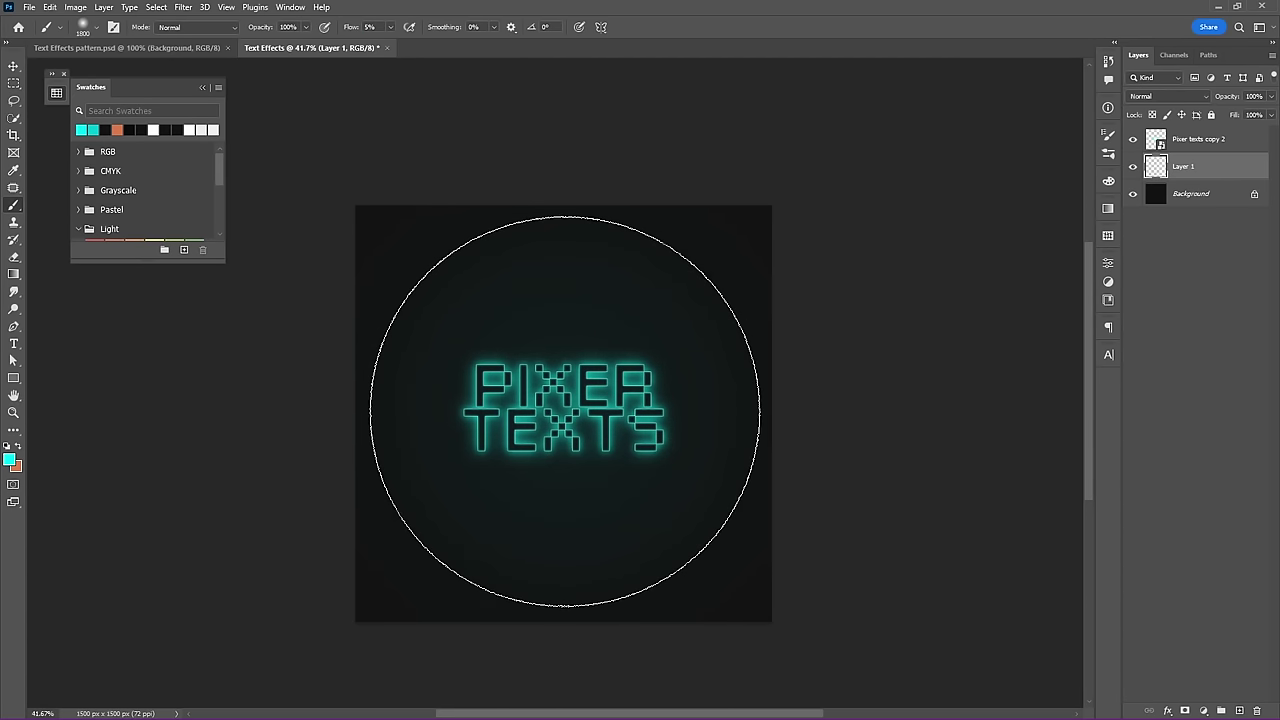
click(565, 411)
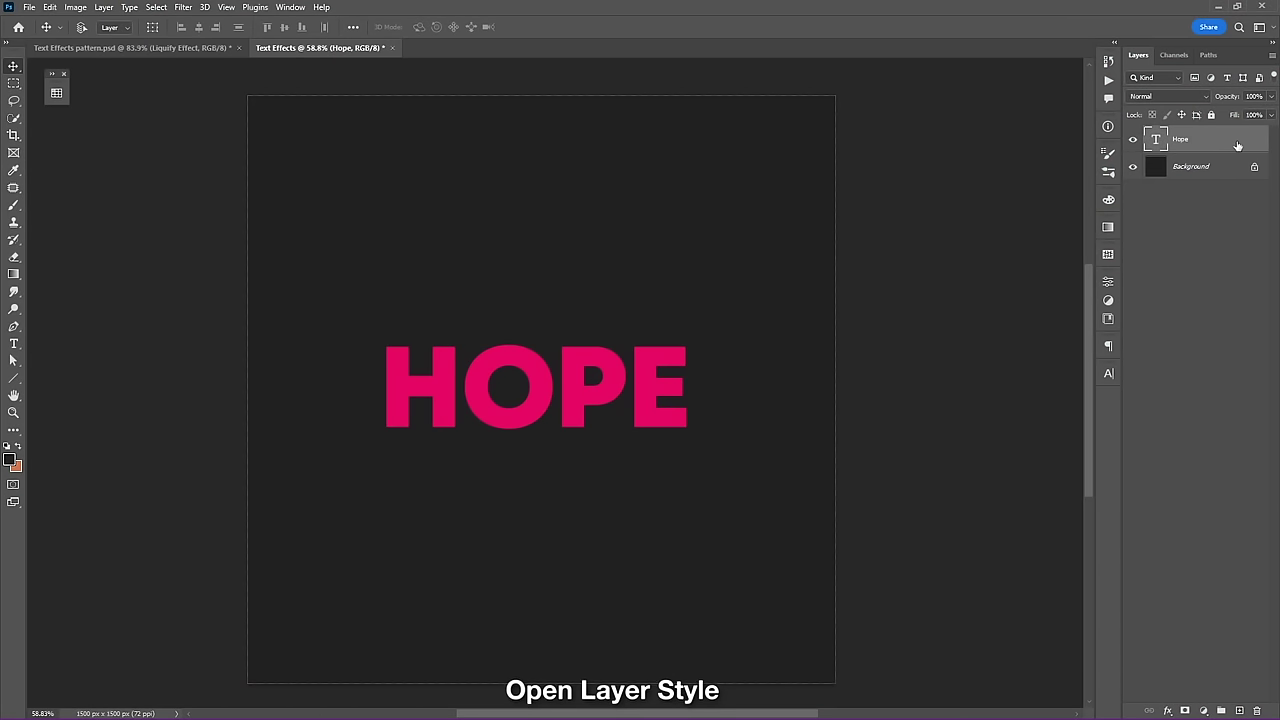
- Add a 5 px dark outside stroke to the pink Hope layer's letters
double_click(1238, 143)
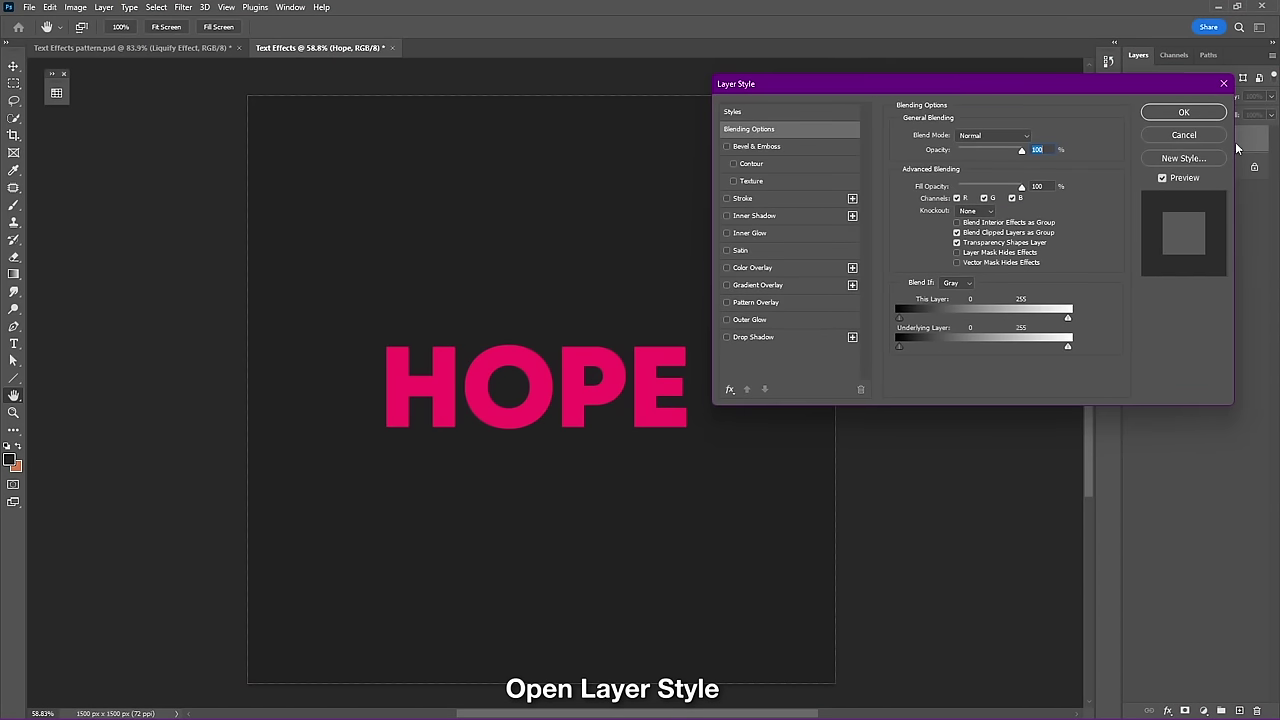
click(727, 199)
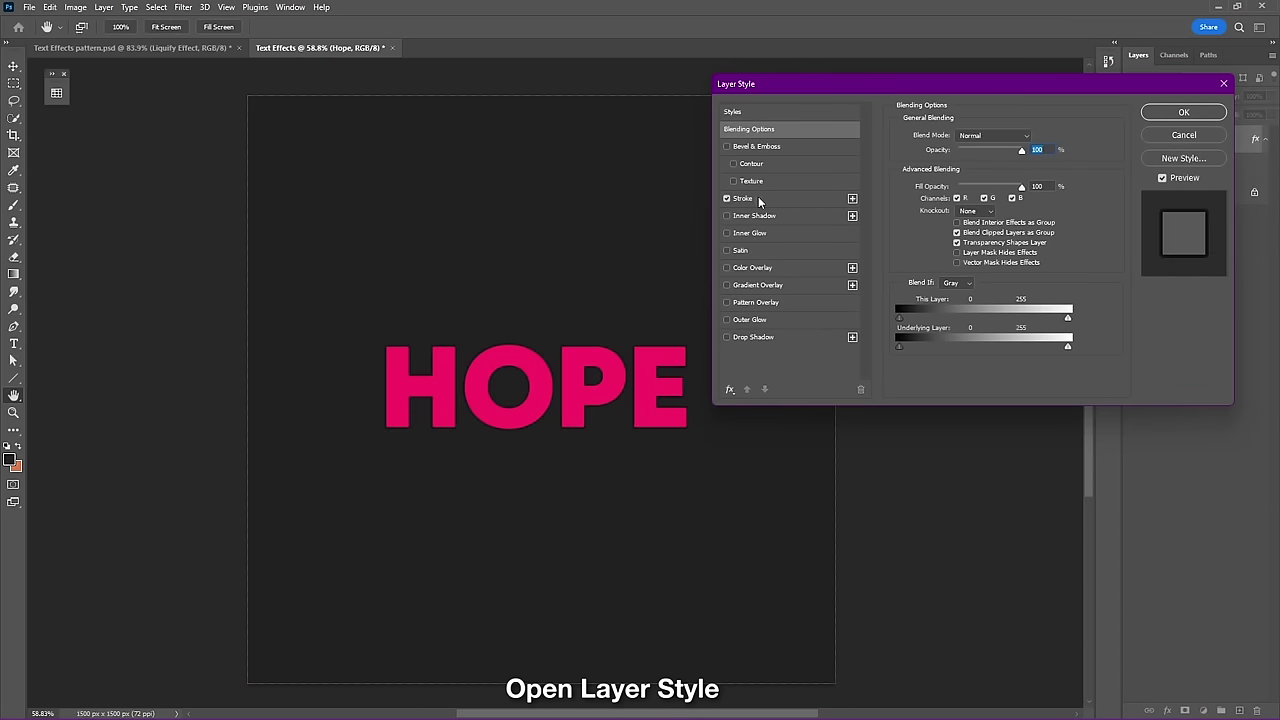
click(759, 200)
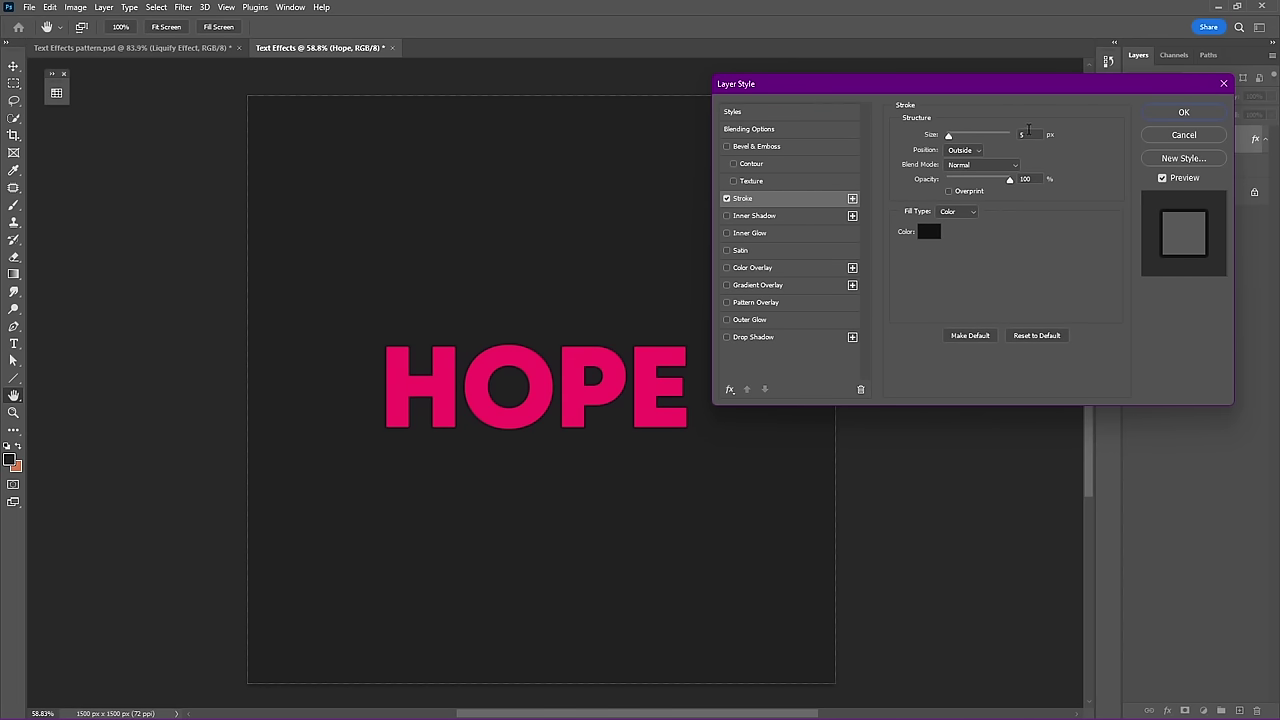
click(1176, 115)
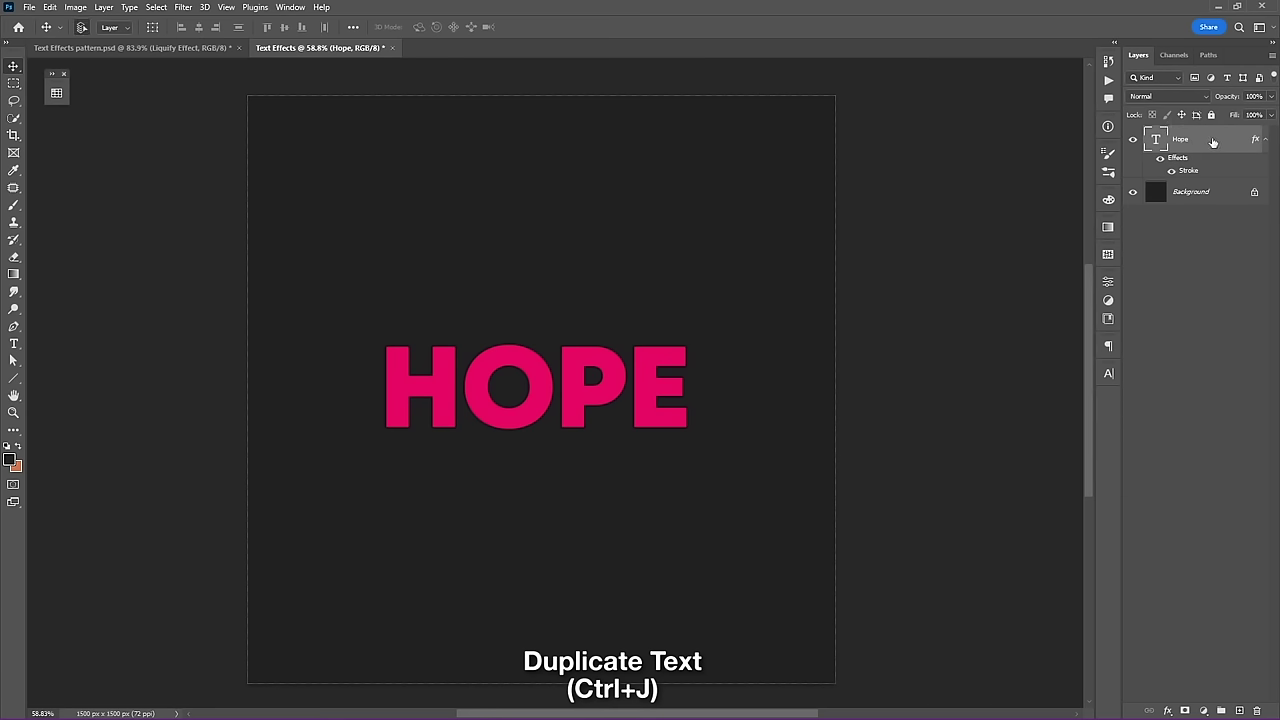
- Duplicate the HOPE layer and offset the copy up and to the left
key(ctrl+j)
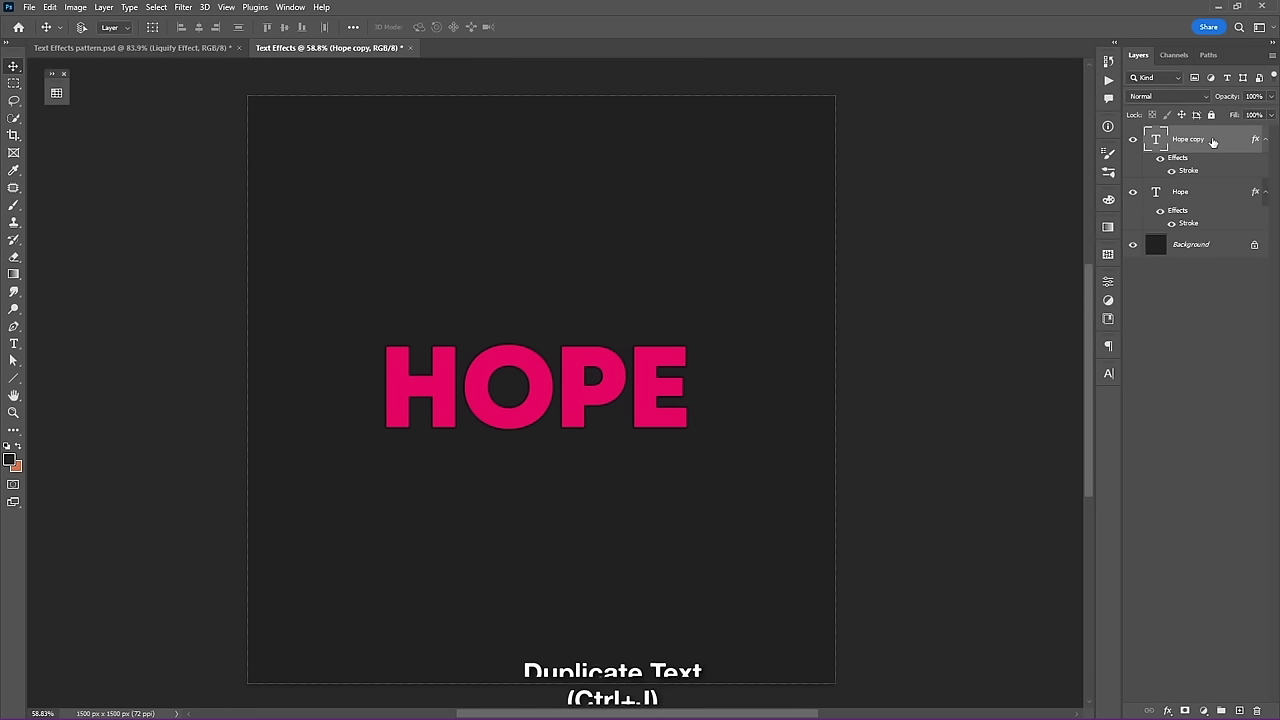
scroll(553, 392, up, 5)
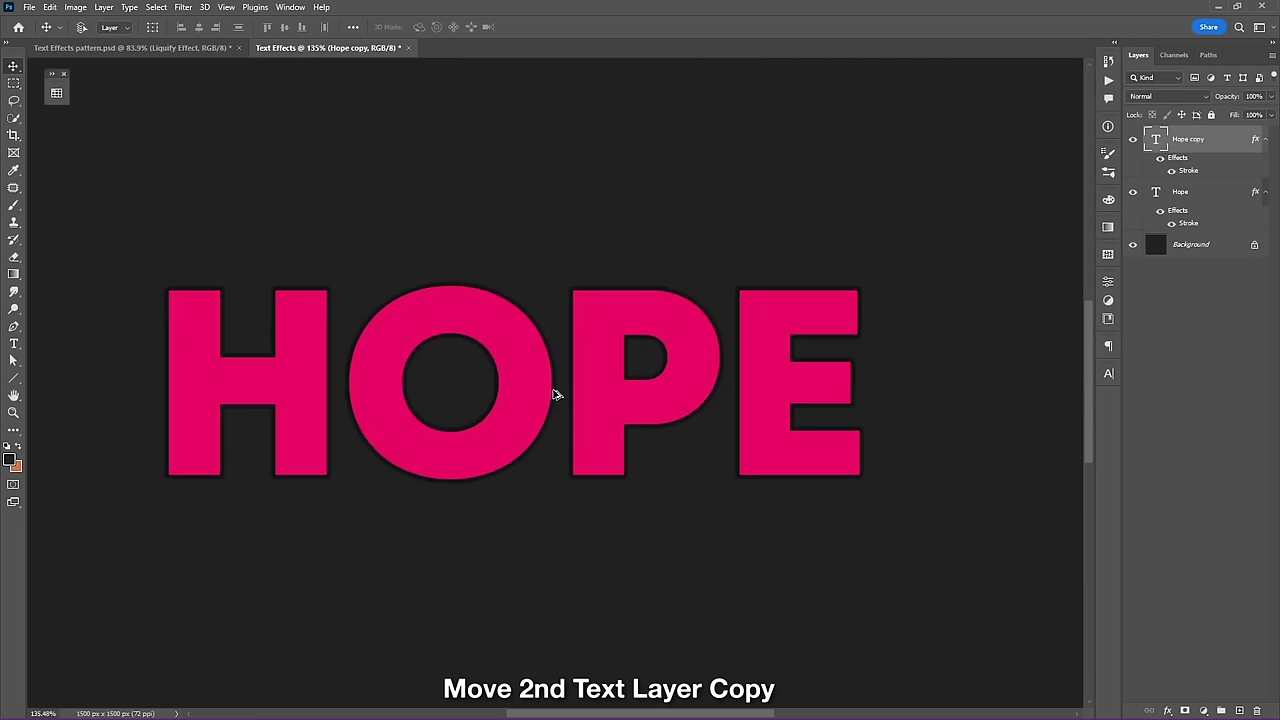
drag(555, 363, 494, 319)
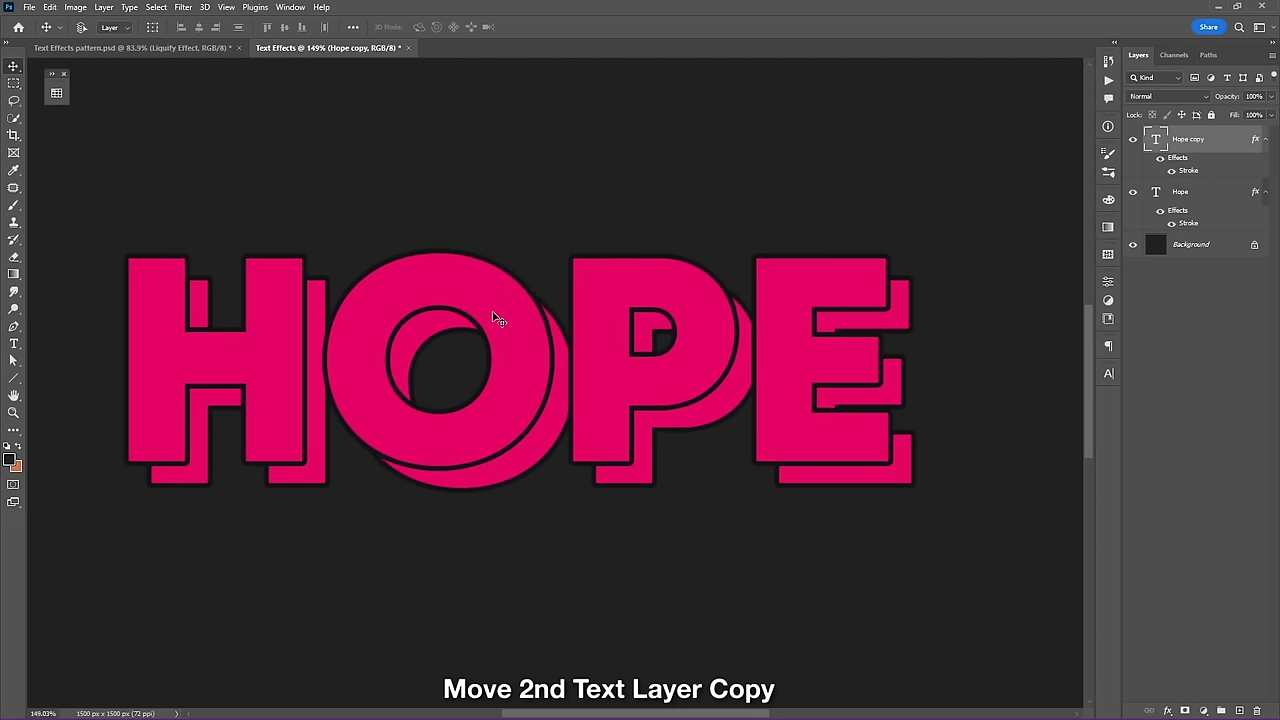
key(Down)
key(Down)
key(Down)
key(Right)
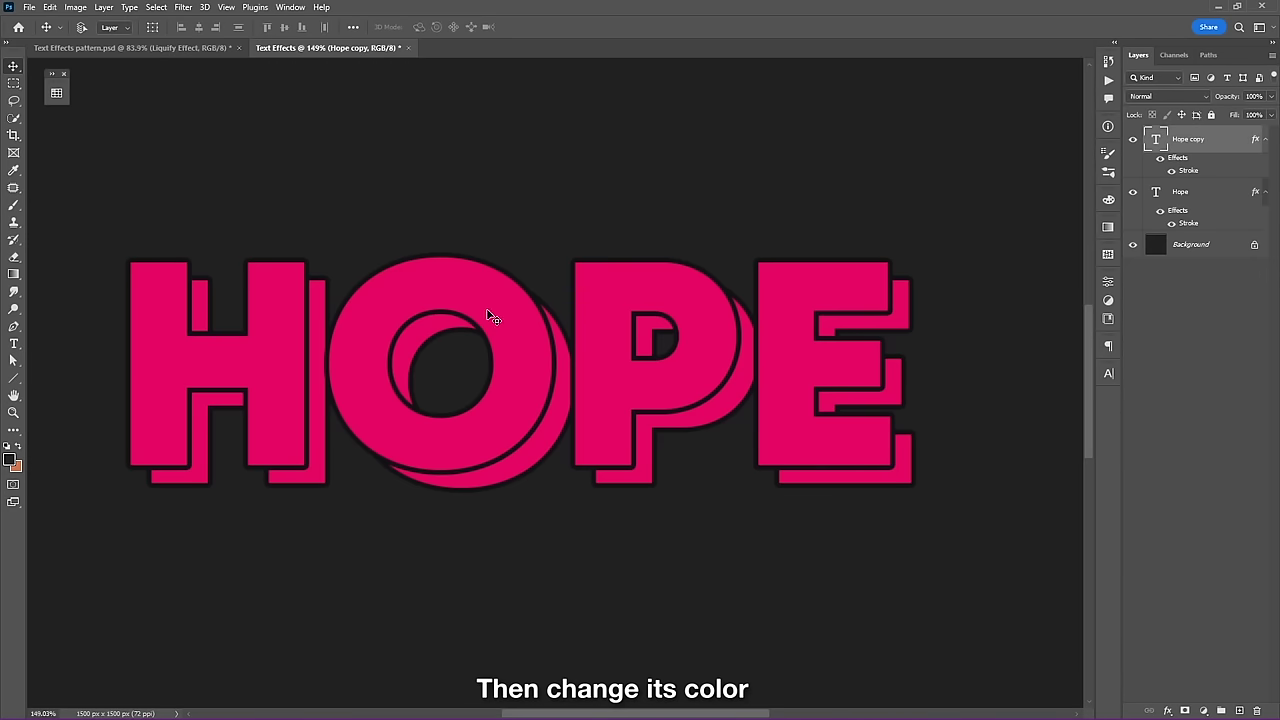
- Recolour the front HOPE copy cyan from the Swatches panel
click(57, 94)
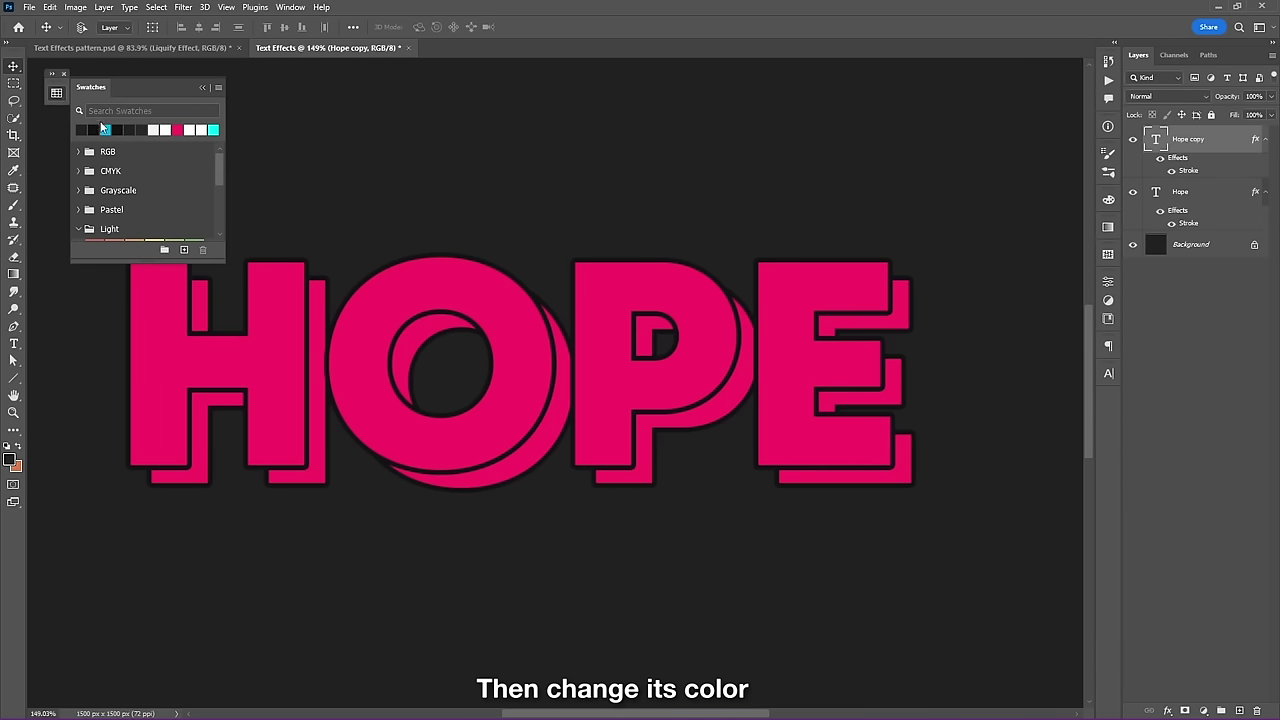
click(107, 128)
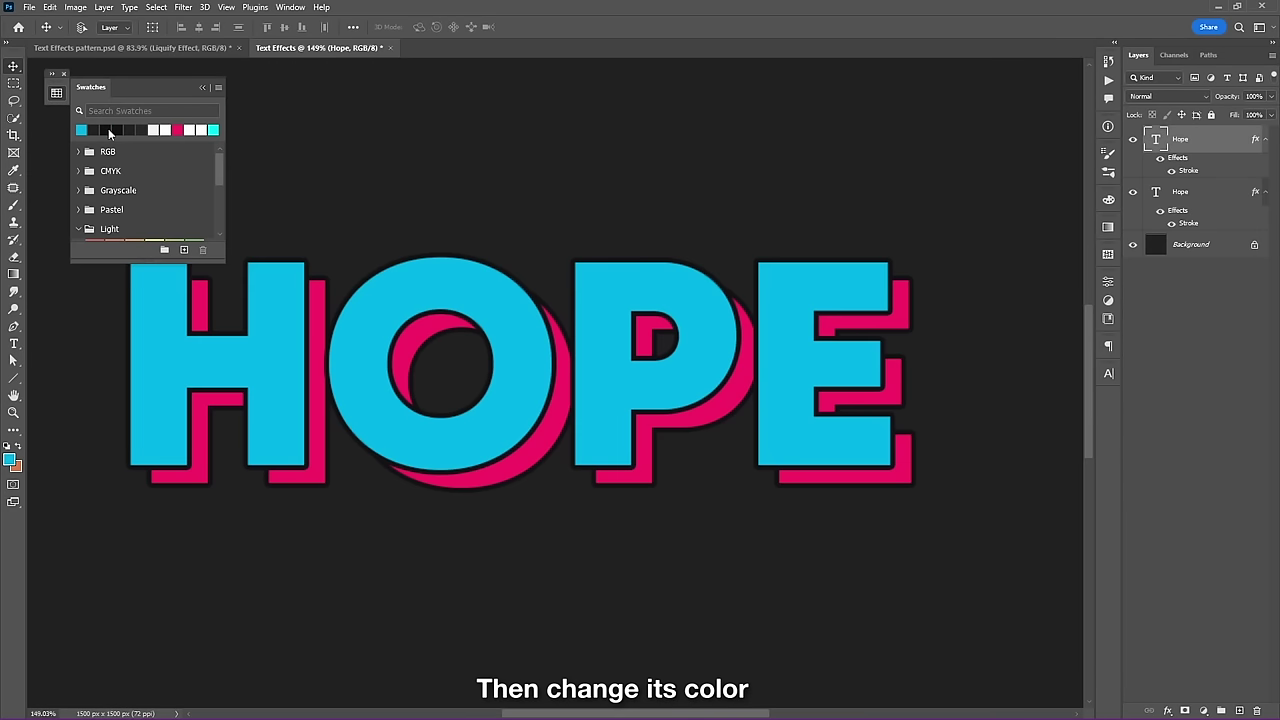
click(200, 87)
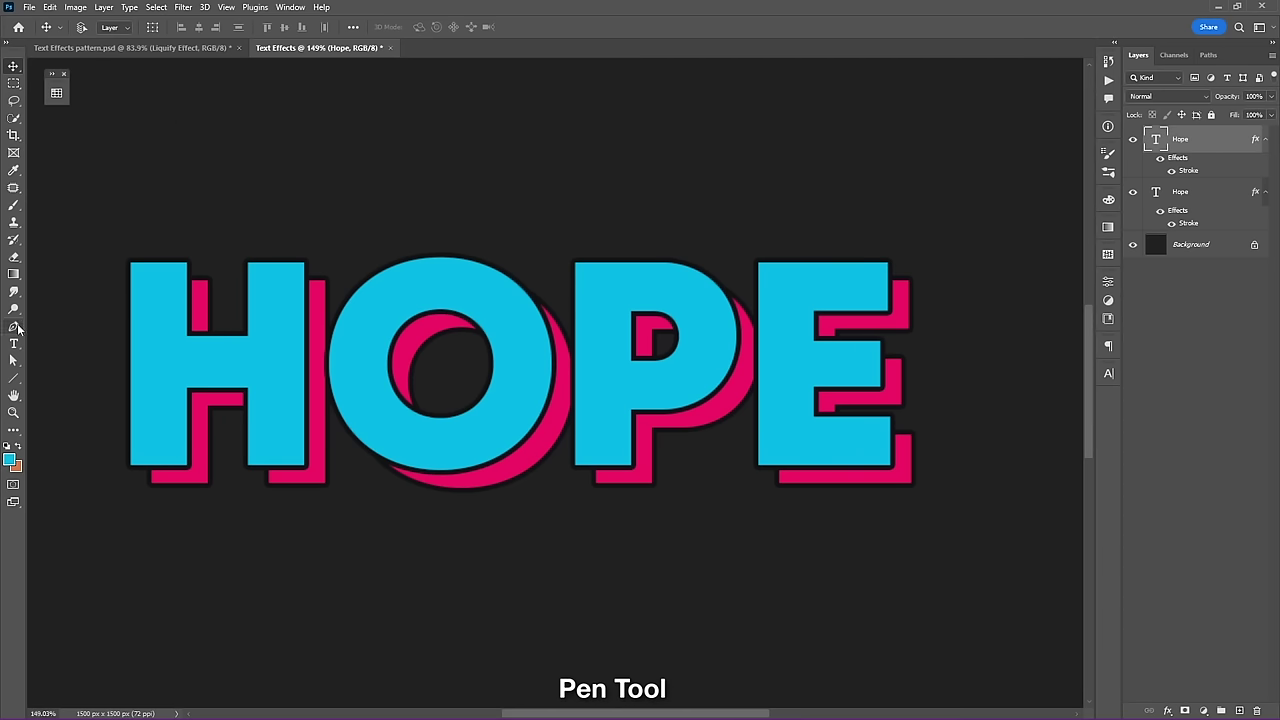
- With the Pen Tool, draw a small slice triangle at the H's corner
click(17, 329)
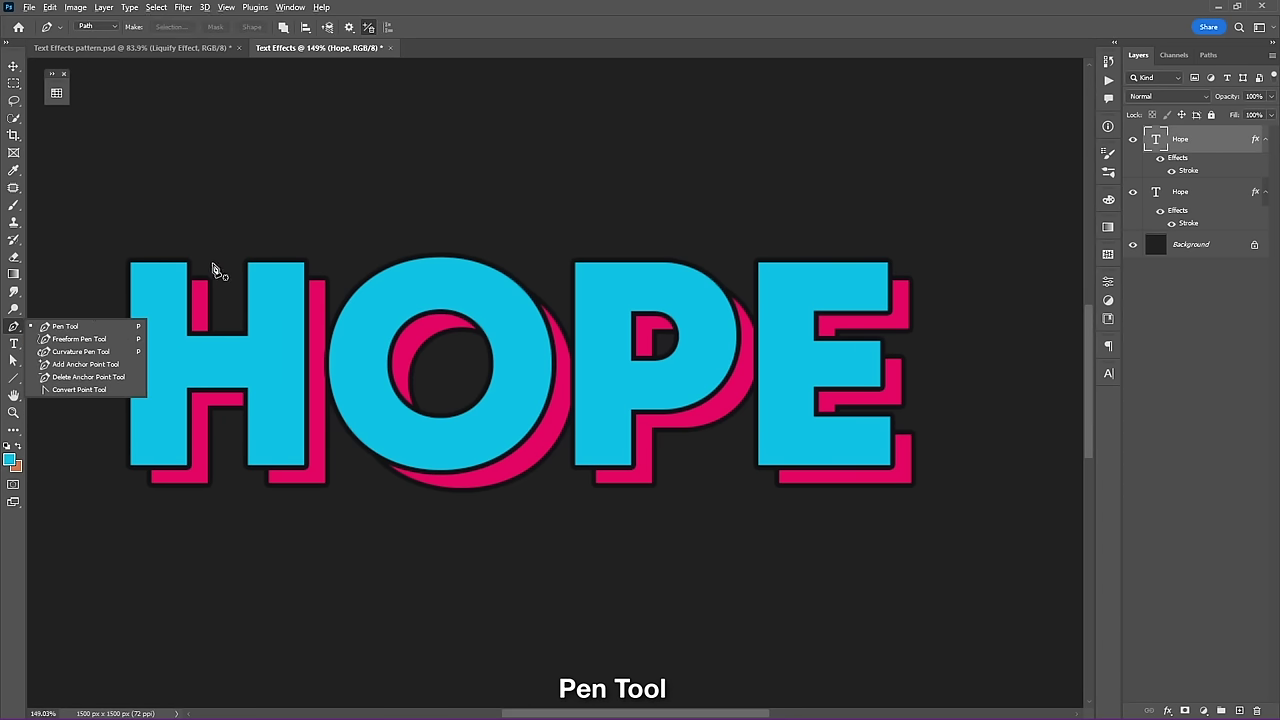
scroll(205, 275, up, 3)
scroll(205, 275, up, 3)
click(80, 326)
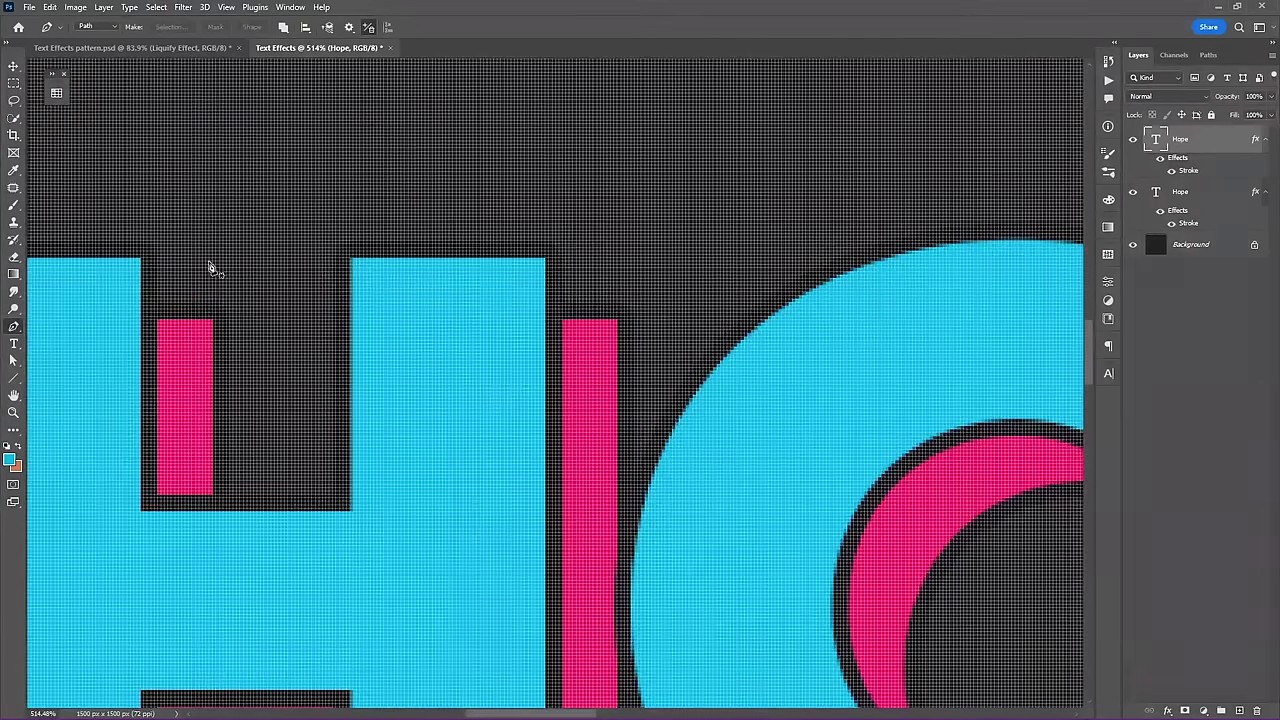
drag(274, 238, 340, 234)
scroll(306, 251, down, 2)
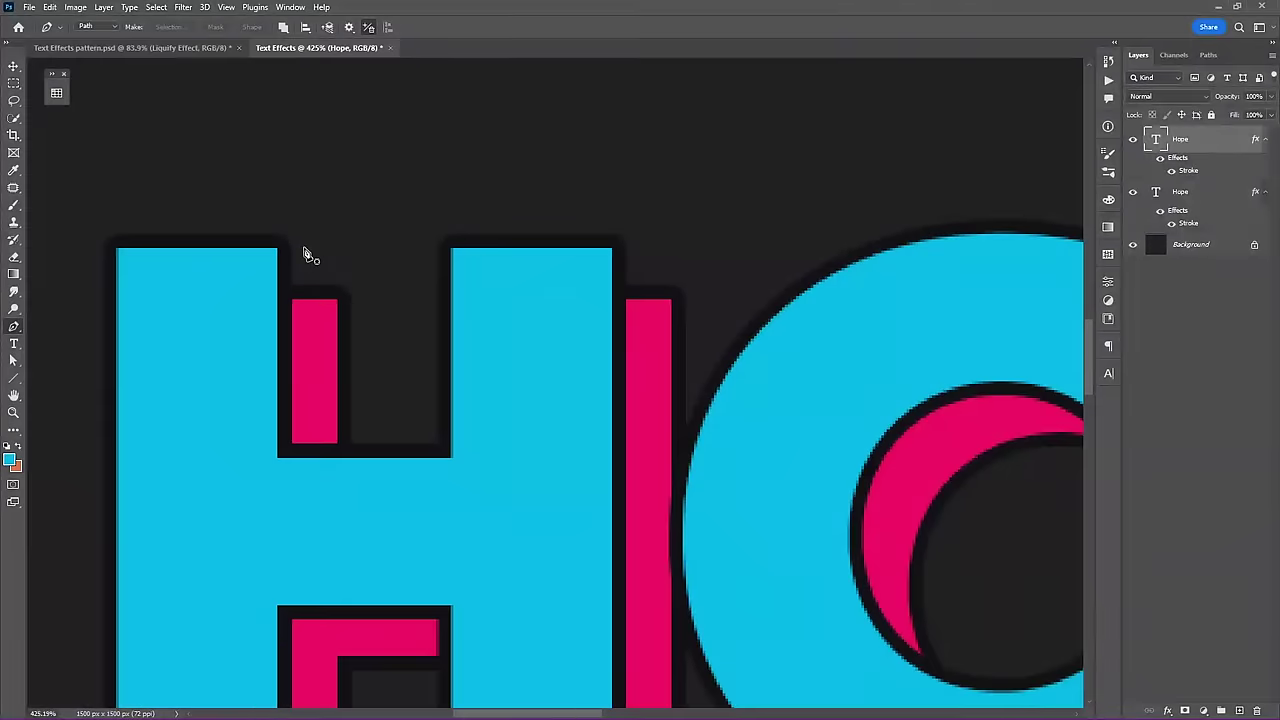
click(280, 238)
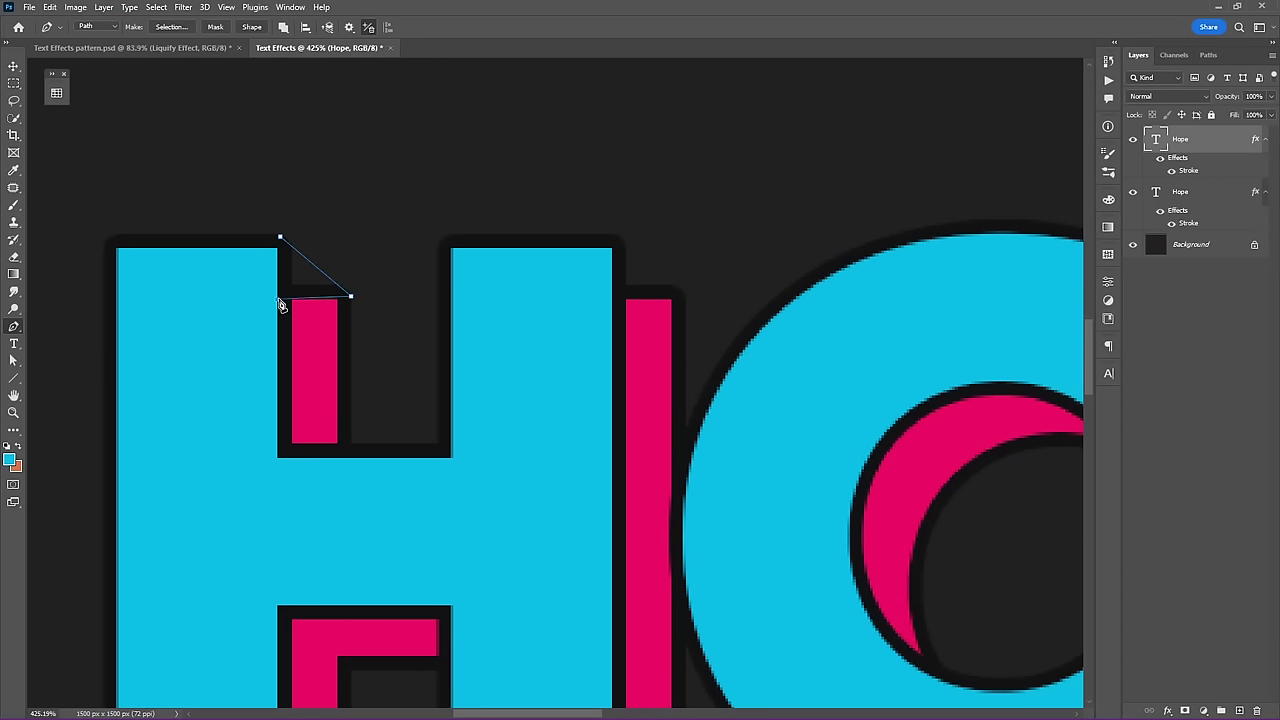
click(280, 240)
- Draw a three-point triangle at the top-right corner of the H's right stem
drag(515, 289, 283, 297)
click(382, 246)
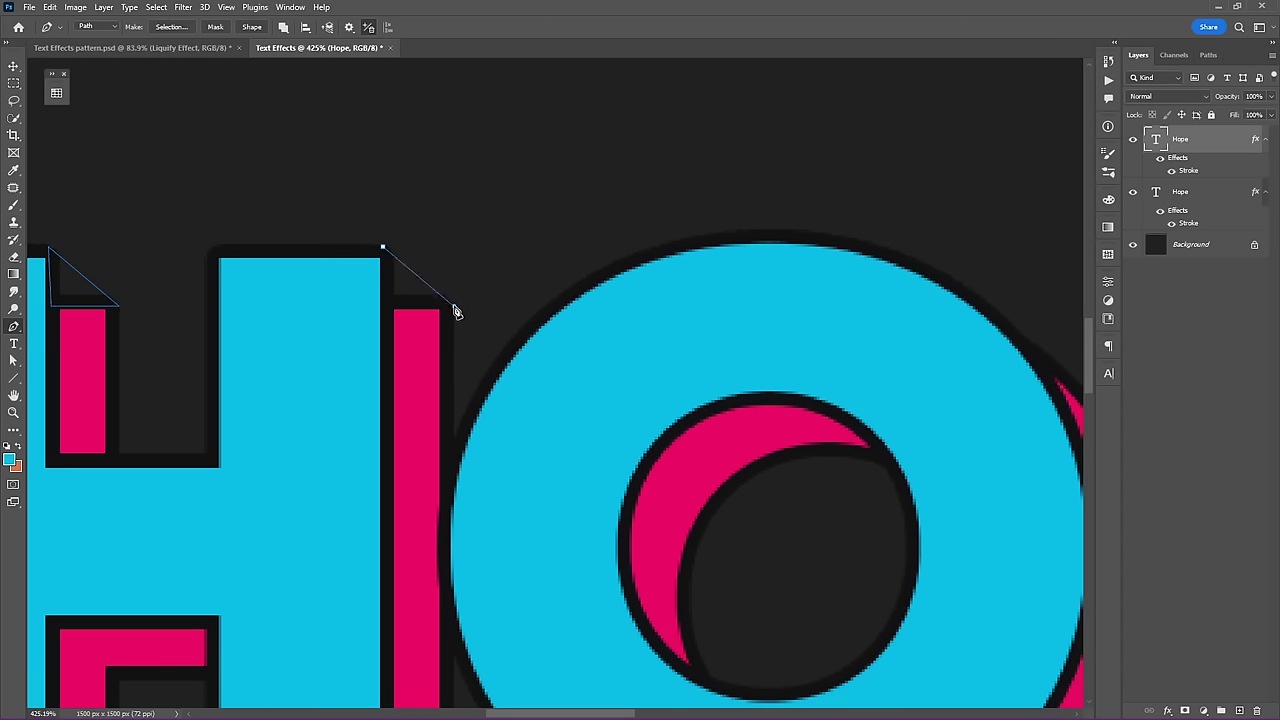
click(454, 305)
click(385, 305)
click(382, 246)
- Draw a triangle at the E's top-right corner and load all paths as a selection
scroll(860, 270, right, 10)
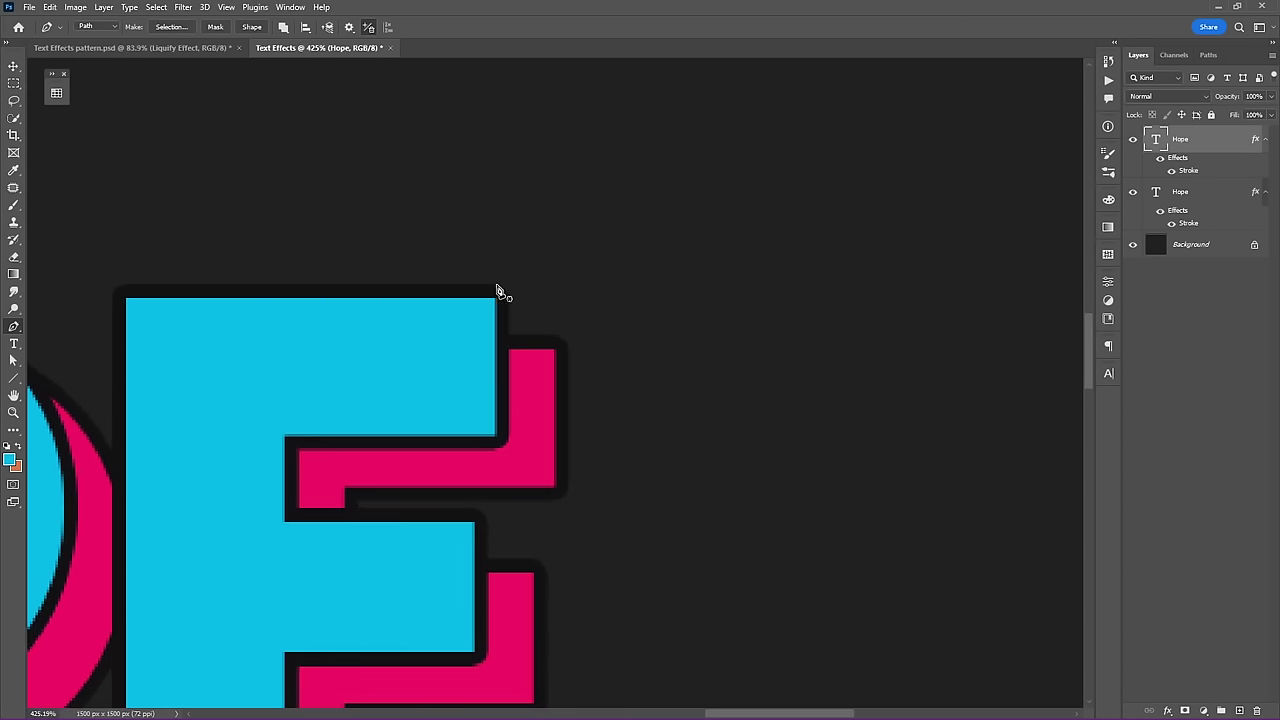
click(499, 287)
click(568, 343)
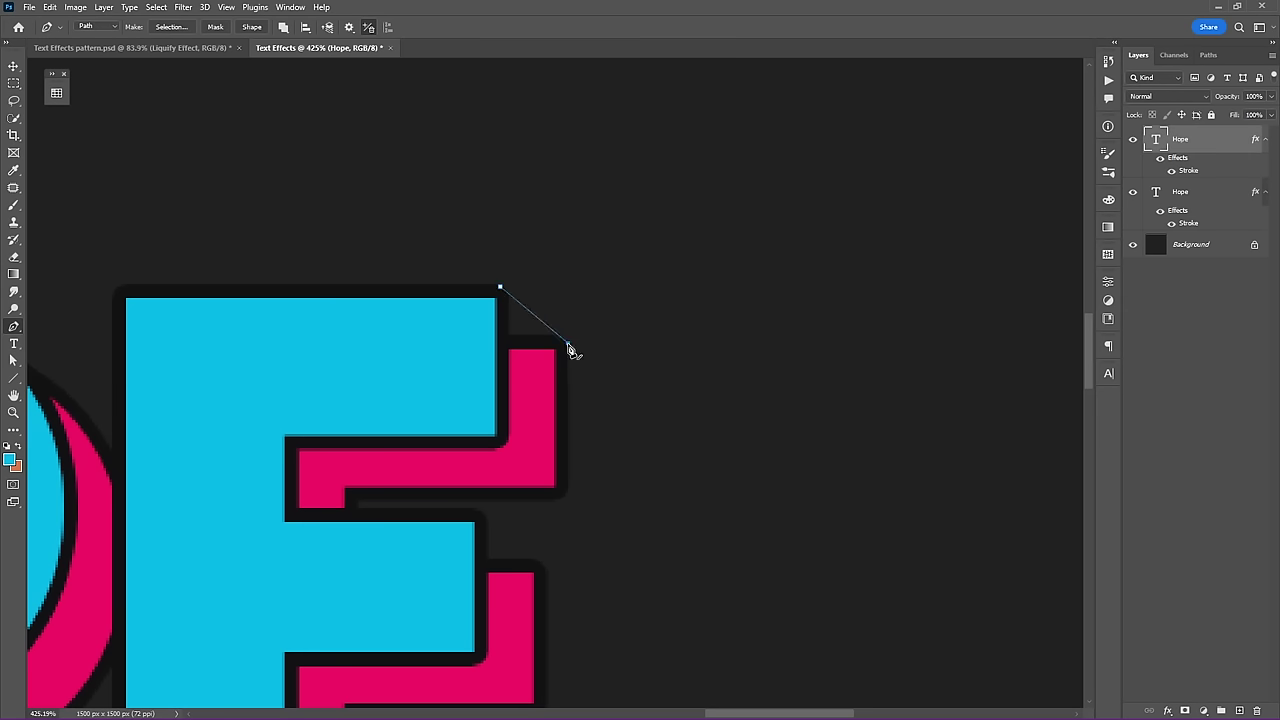
click(499, 345)
click(500, 287)
scroll(446, 340, down, 5)
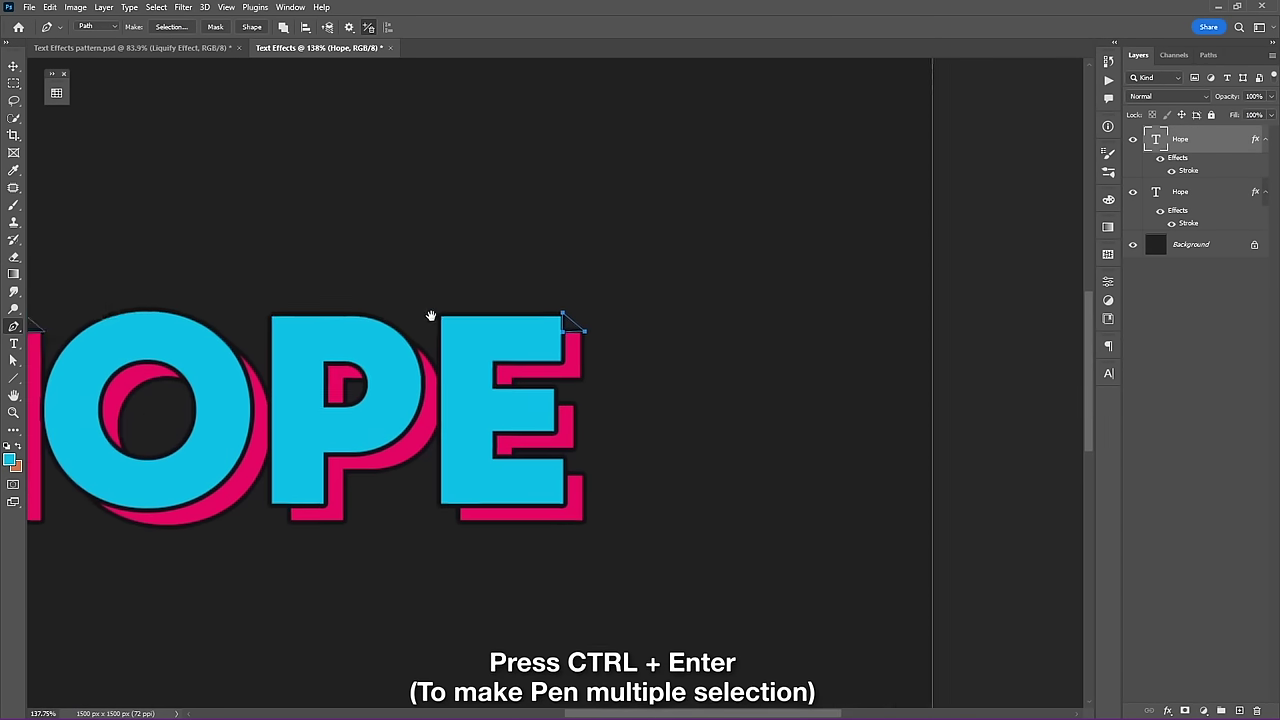
scroll(428, 320, down, 2)
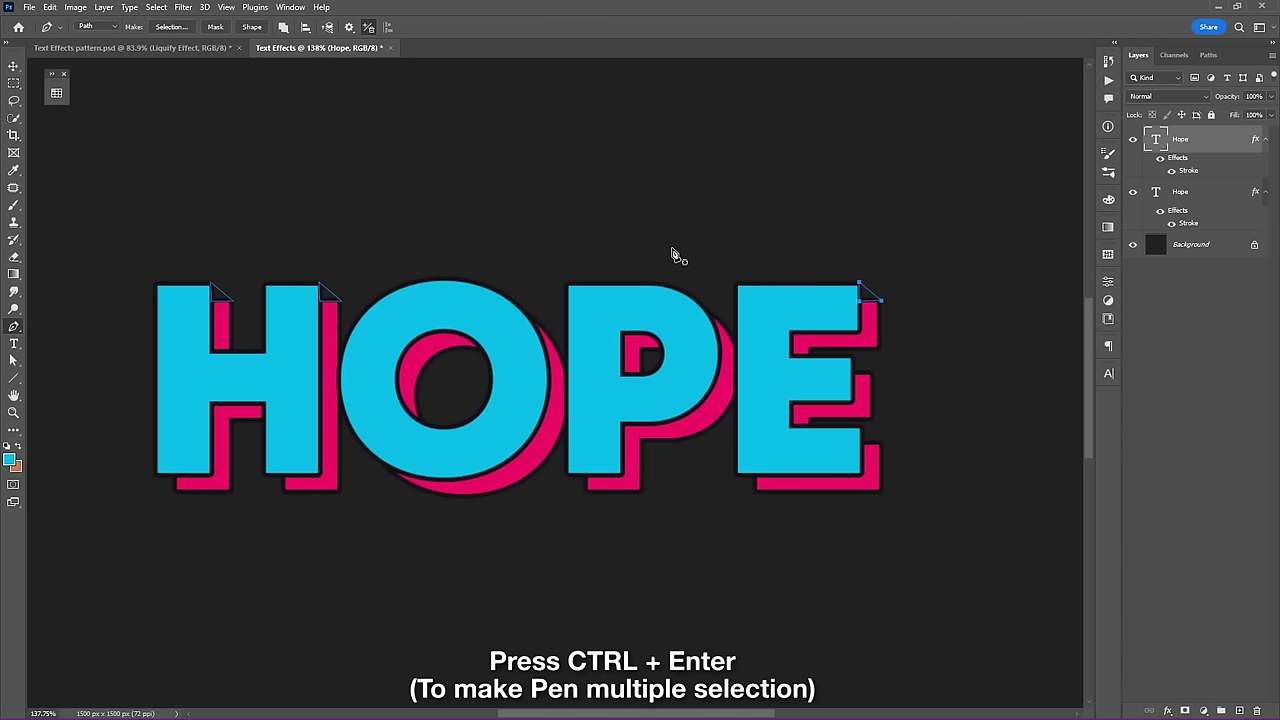
key(ctrl+Return)
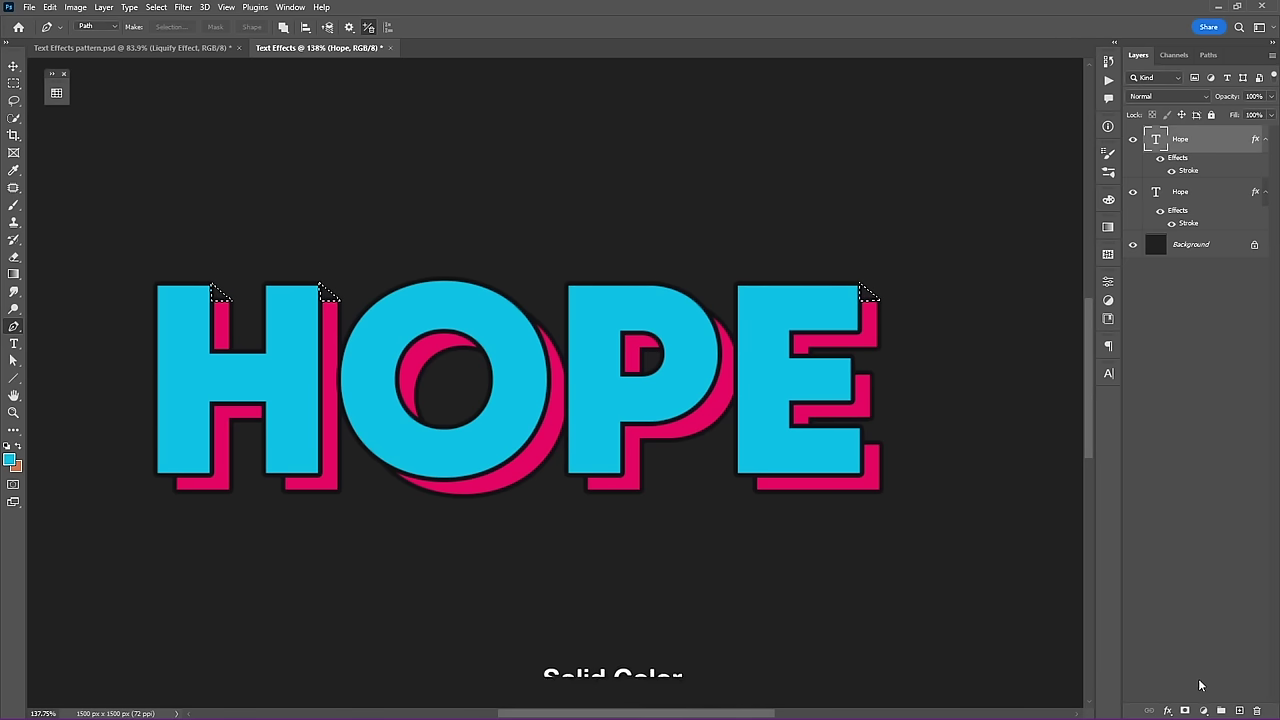
click(1203, 710)
click(1199, 471)
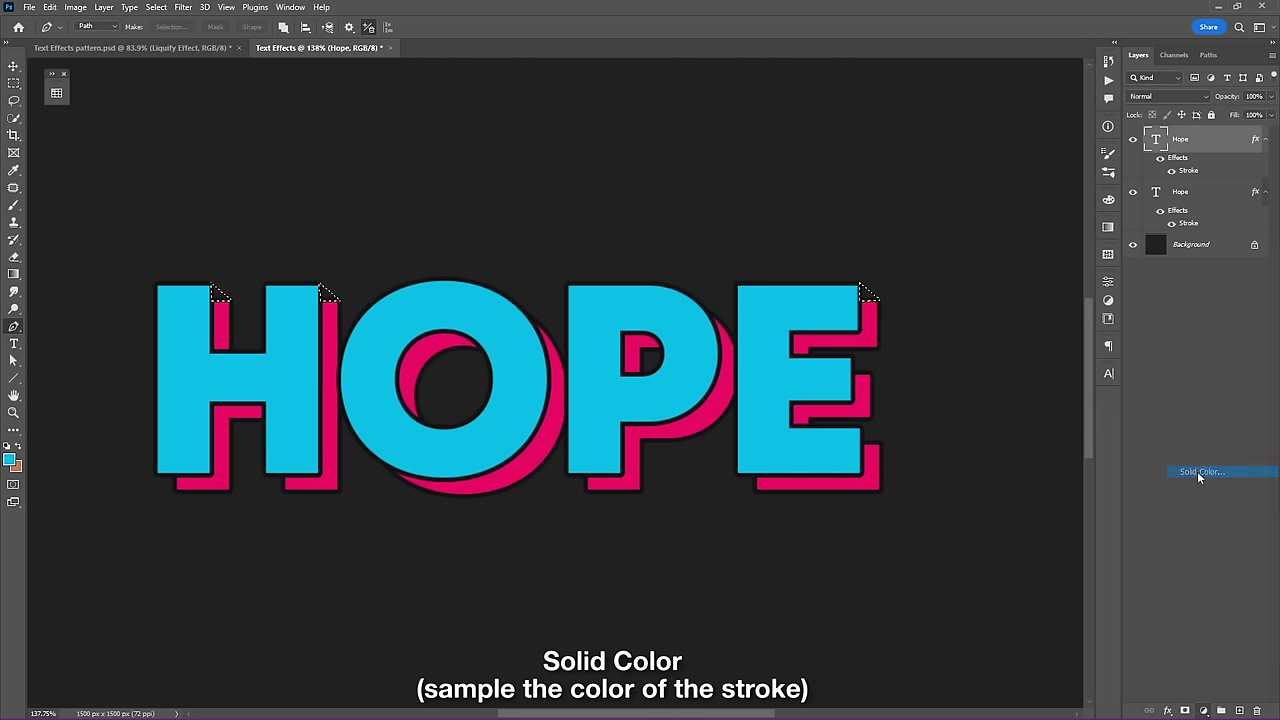
click(607, 280)
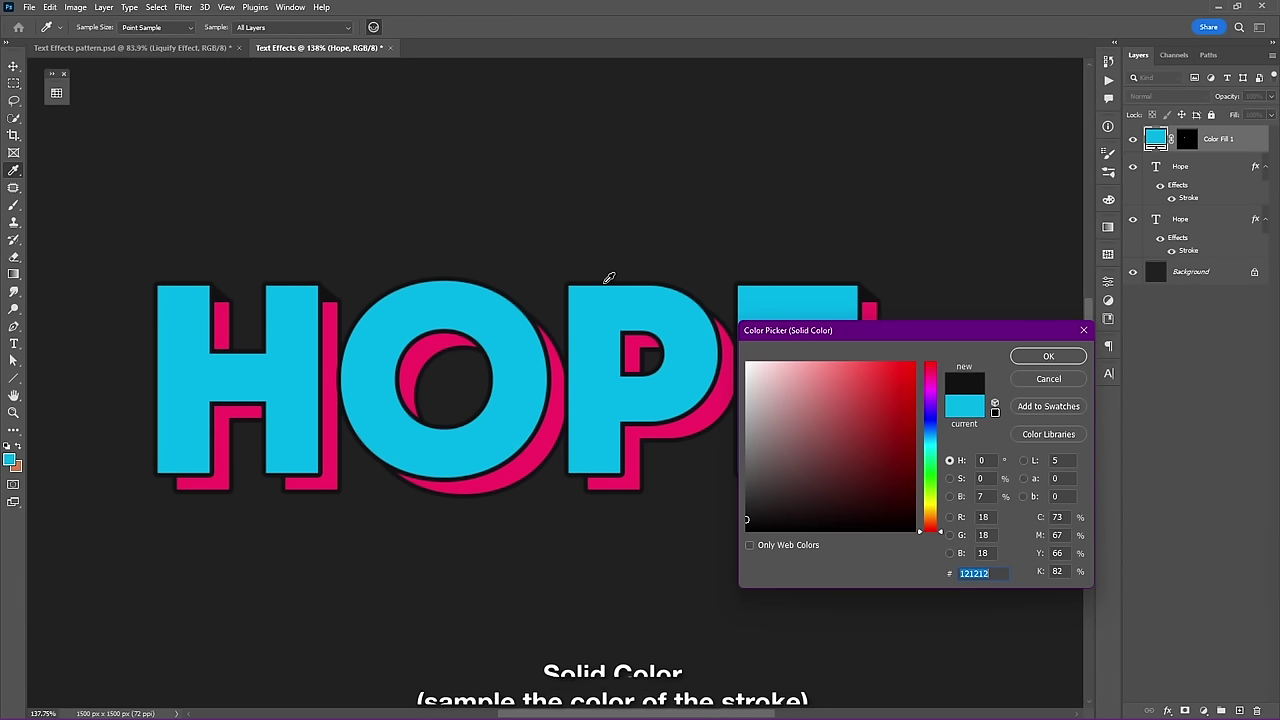
click(1046, 357)
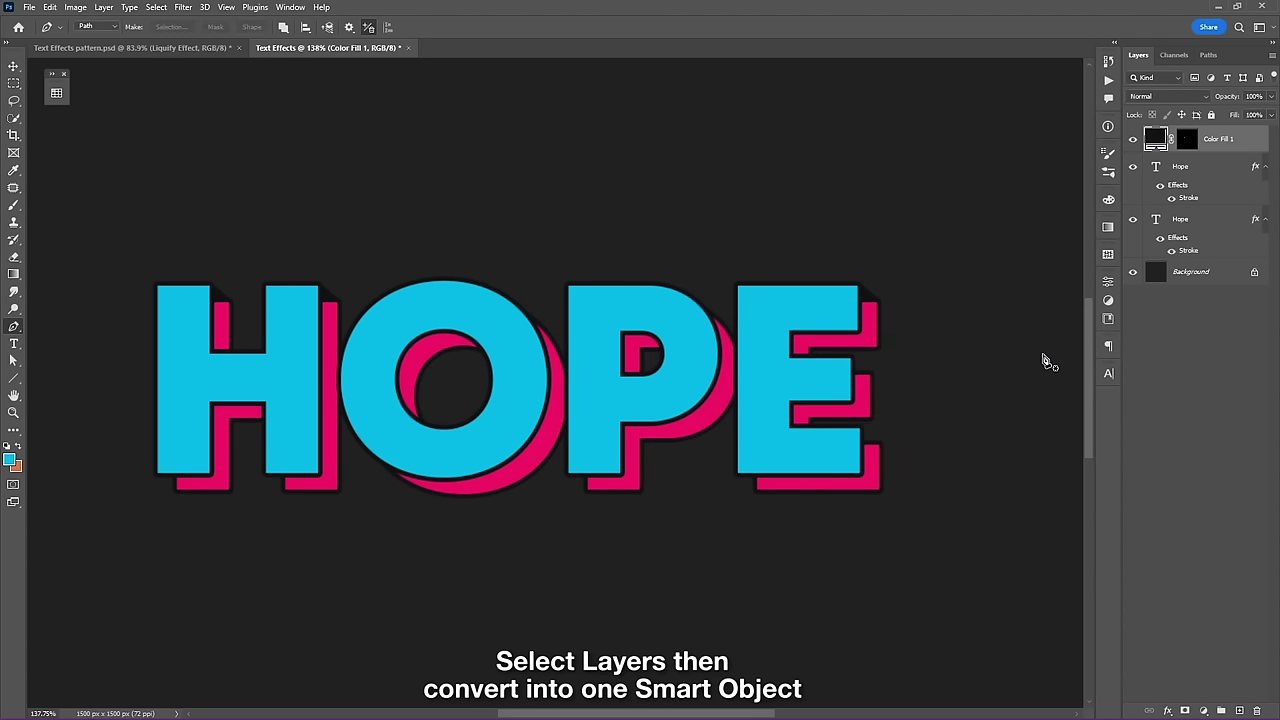
- Convert both Hope layers and the fill layer into one smart object
shift+click(1201, 224)
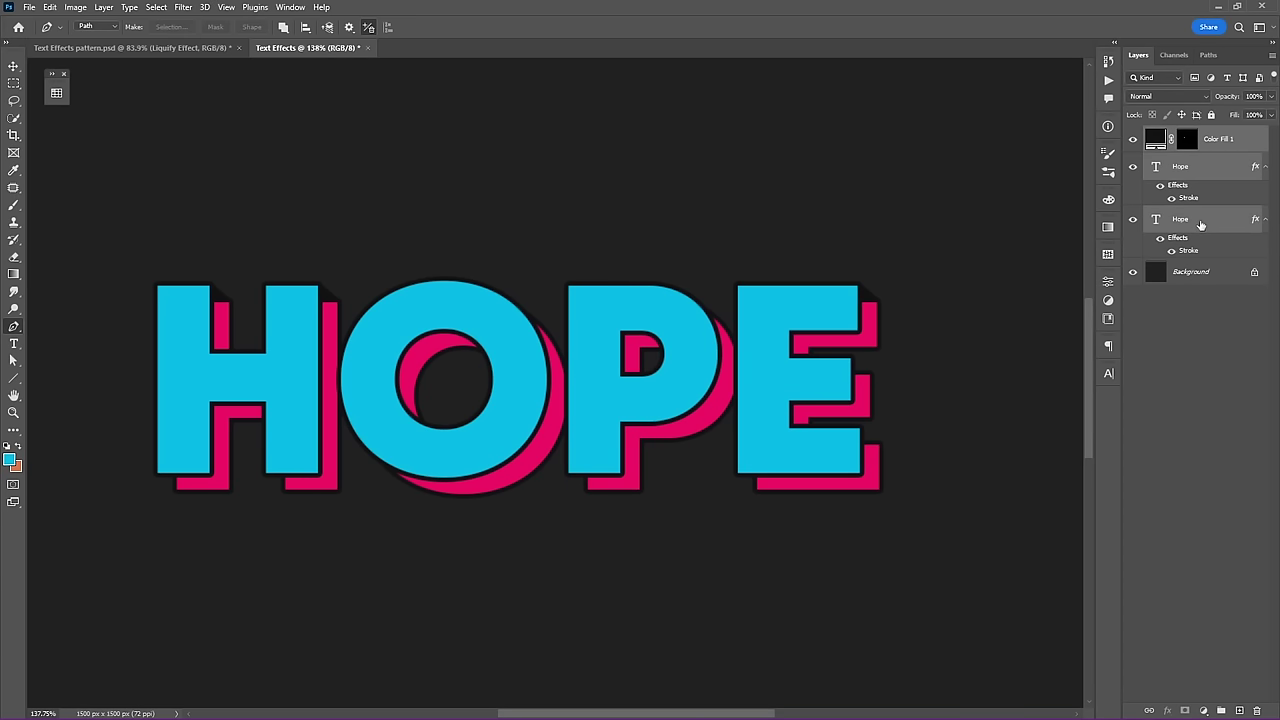
right_click(1201, 224)
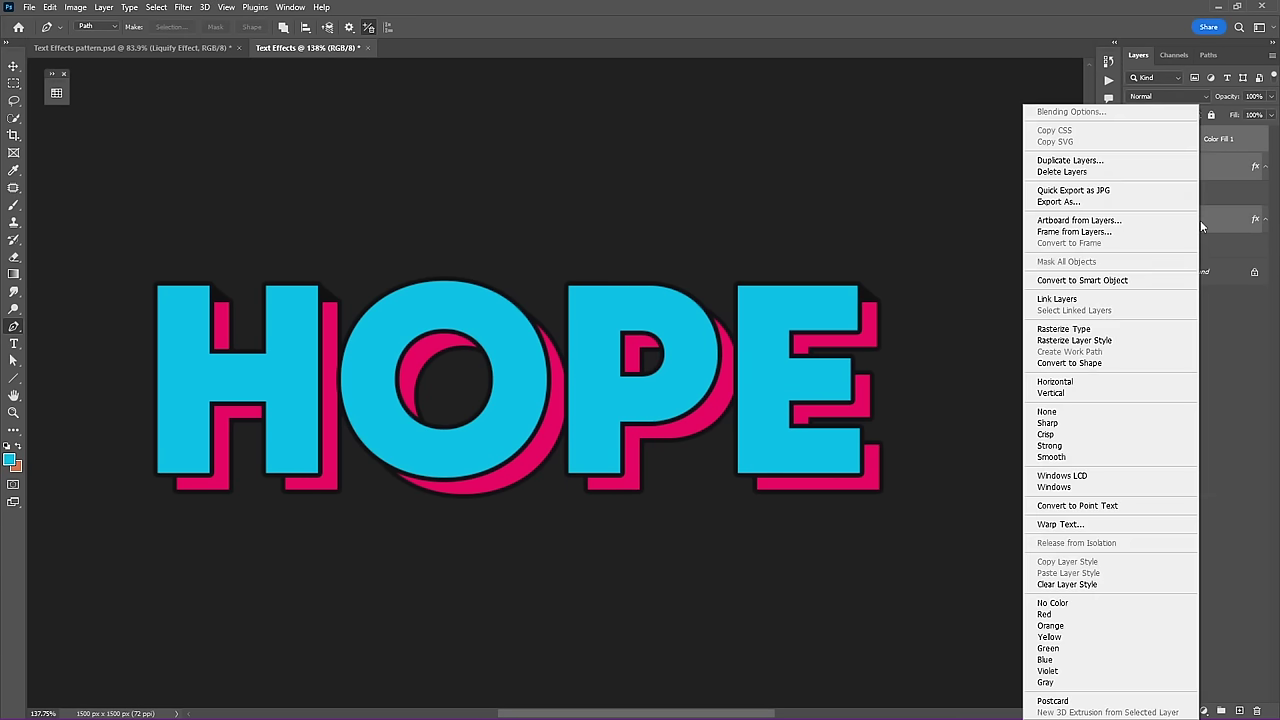
click(1135, 281)
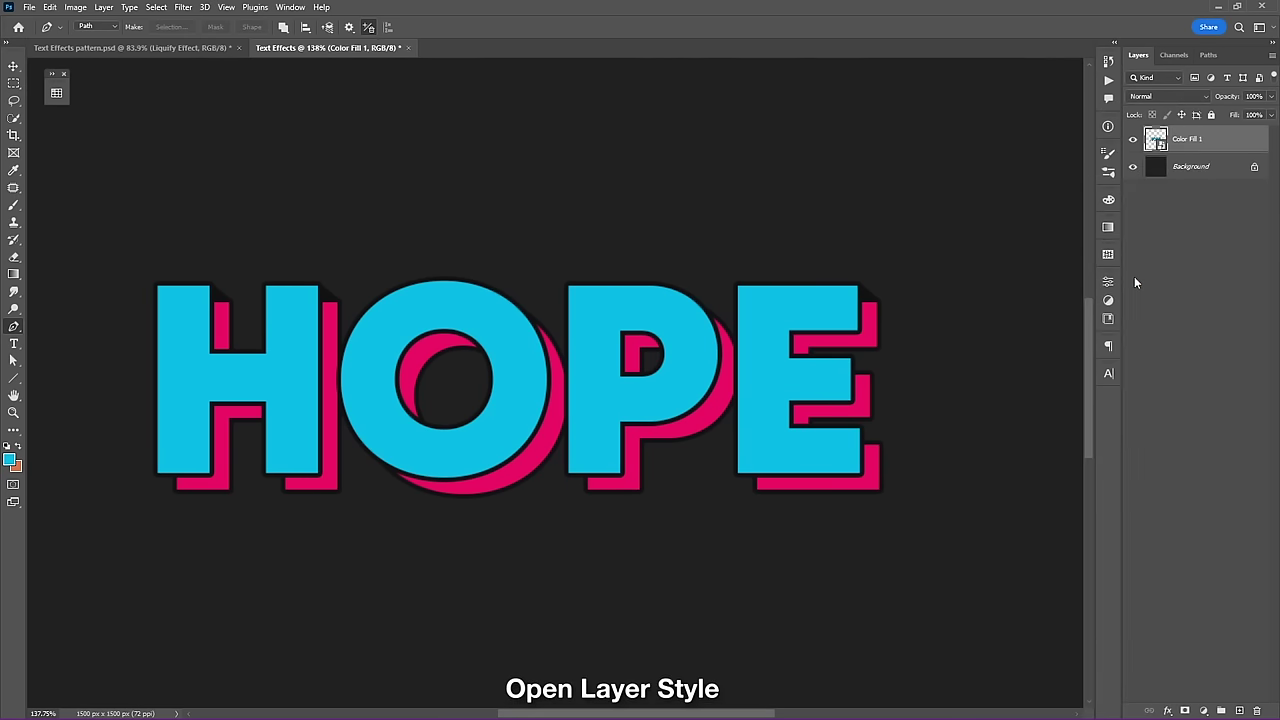
- Give the merged HOPE layer a 10 px outside stroke in colour f3f3f3
double_click(1256, 142)
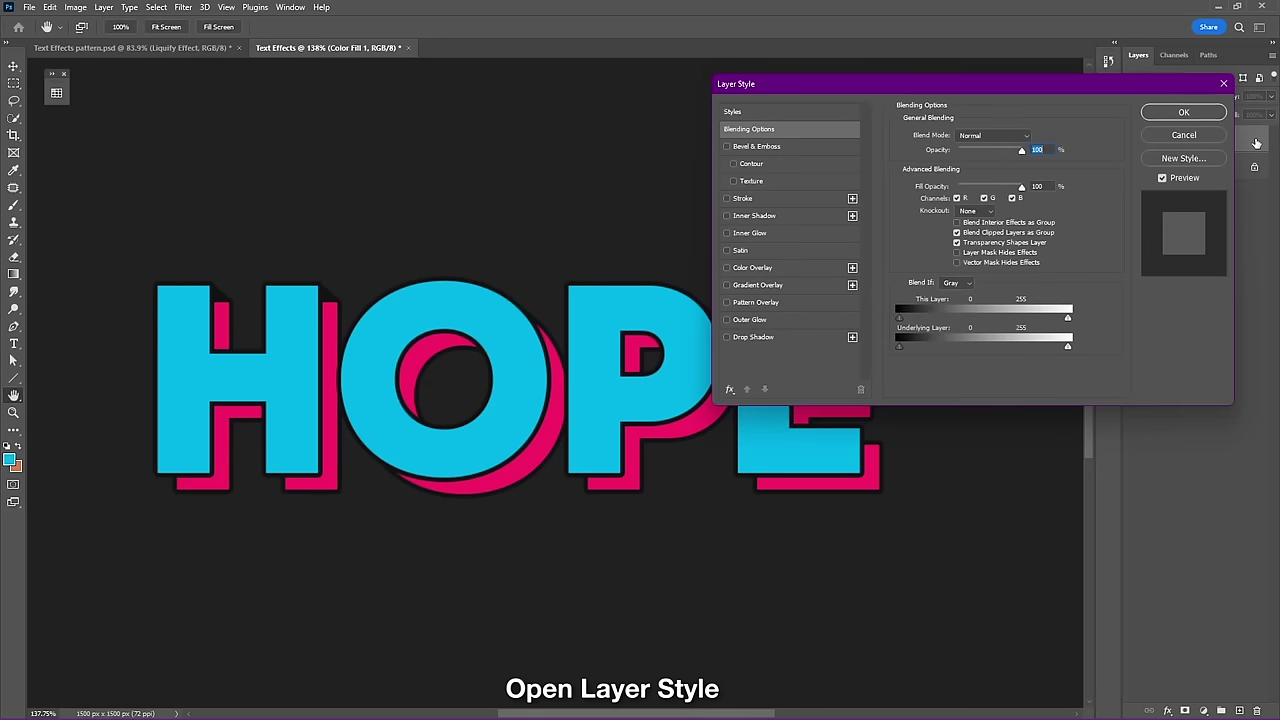
click(727, 199)
click(753, 198)
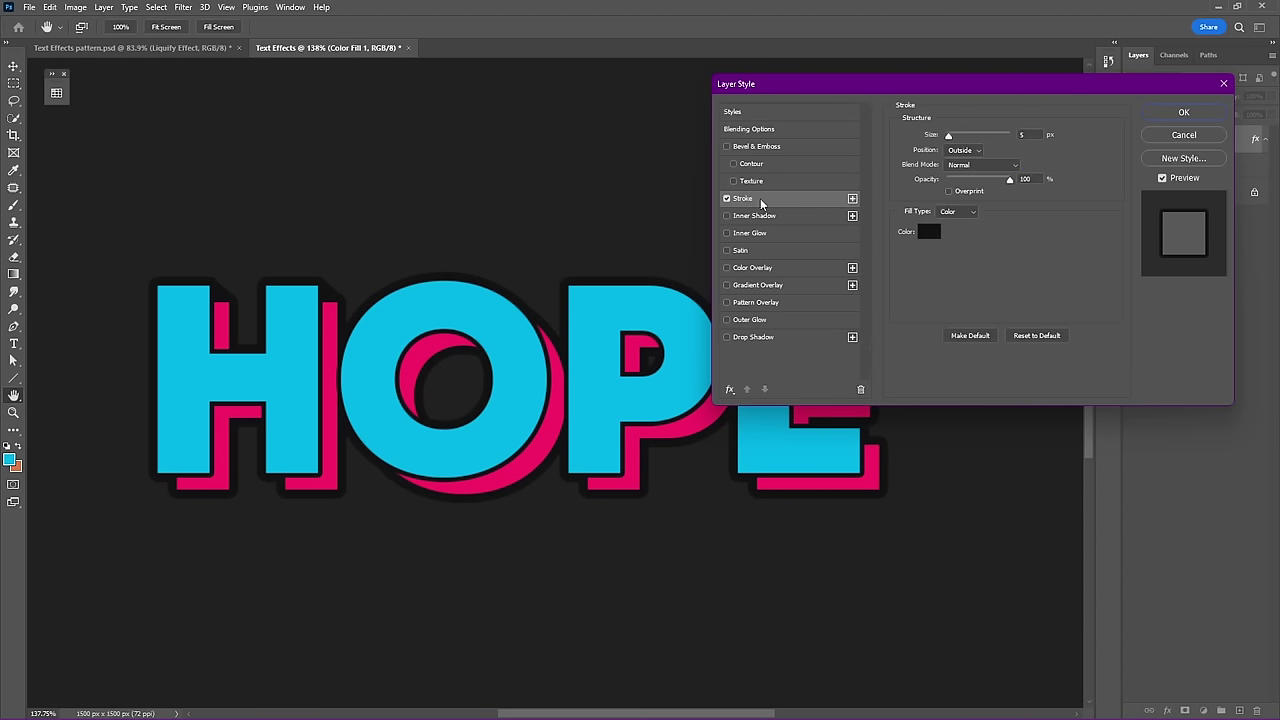
click(930, 232)
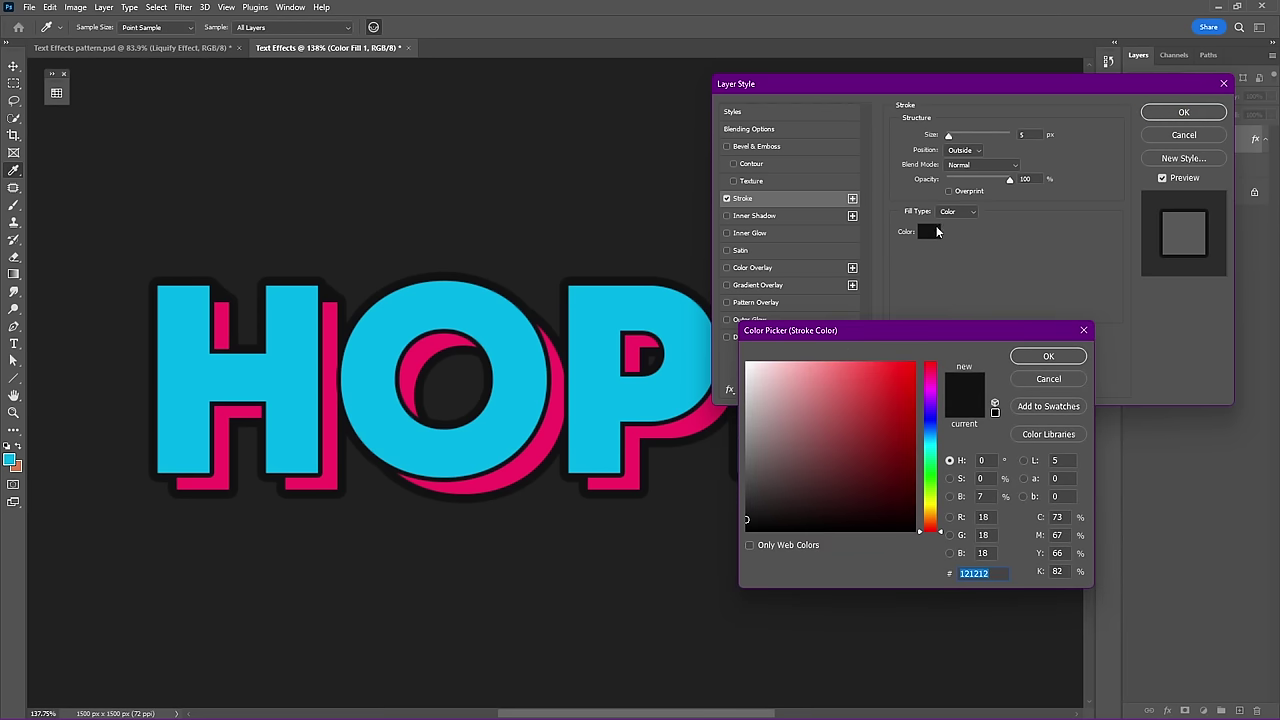
drag(797, 367, 745, 370)
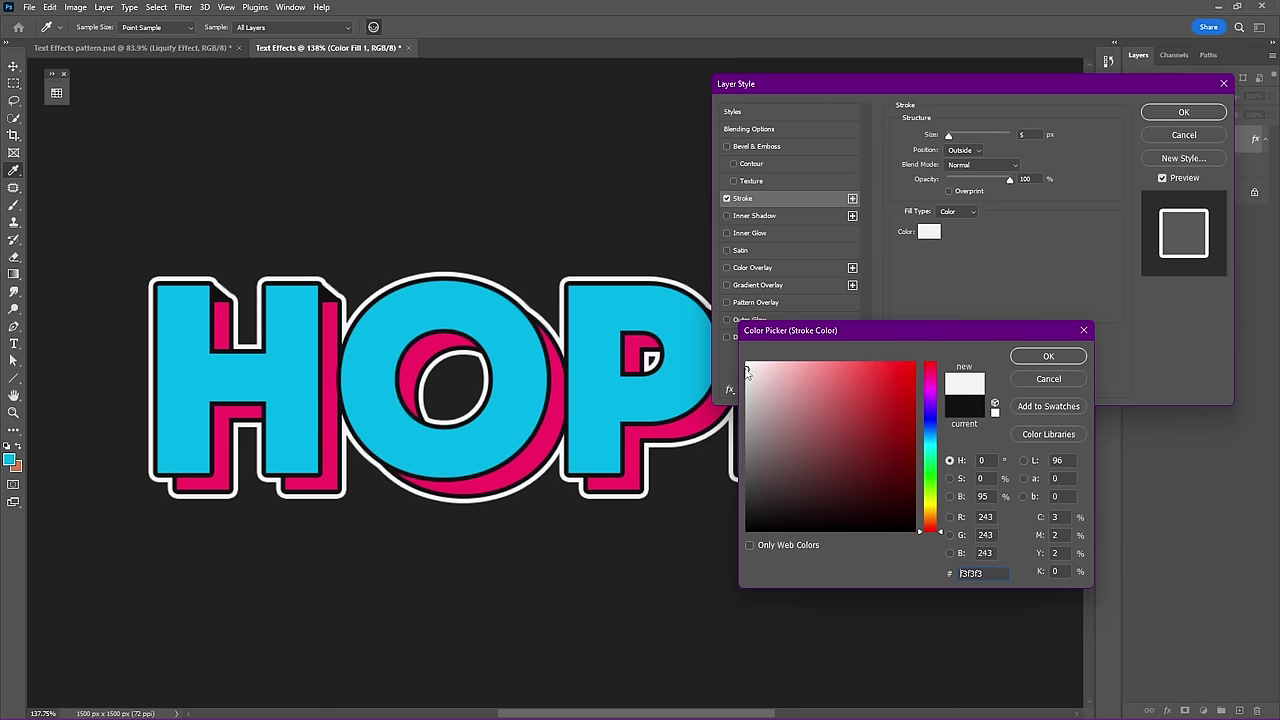
click(1040, 356)
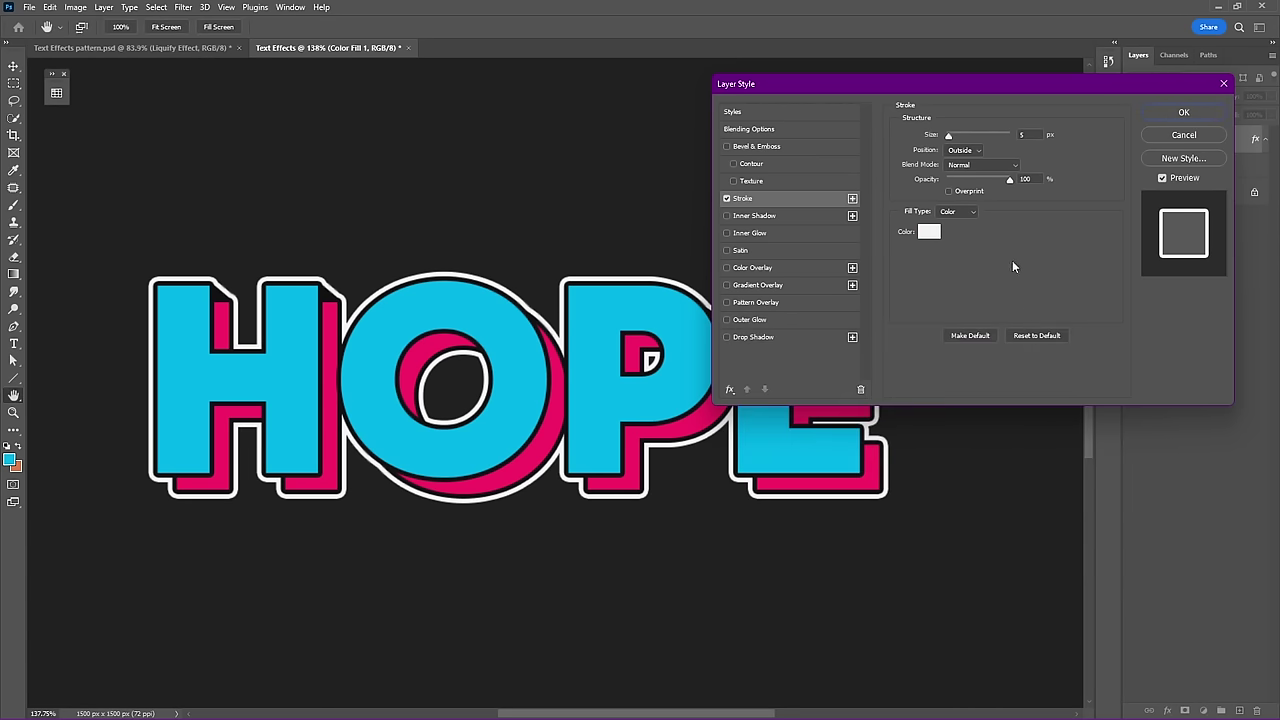
drag(948, 136, 953, 136)
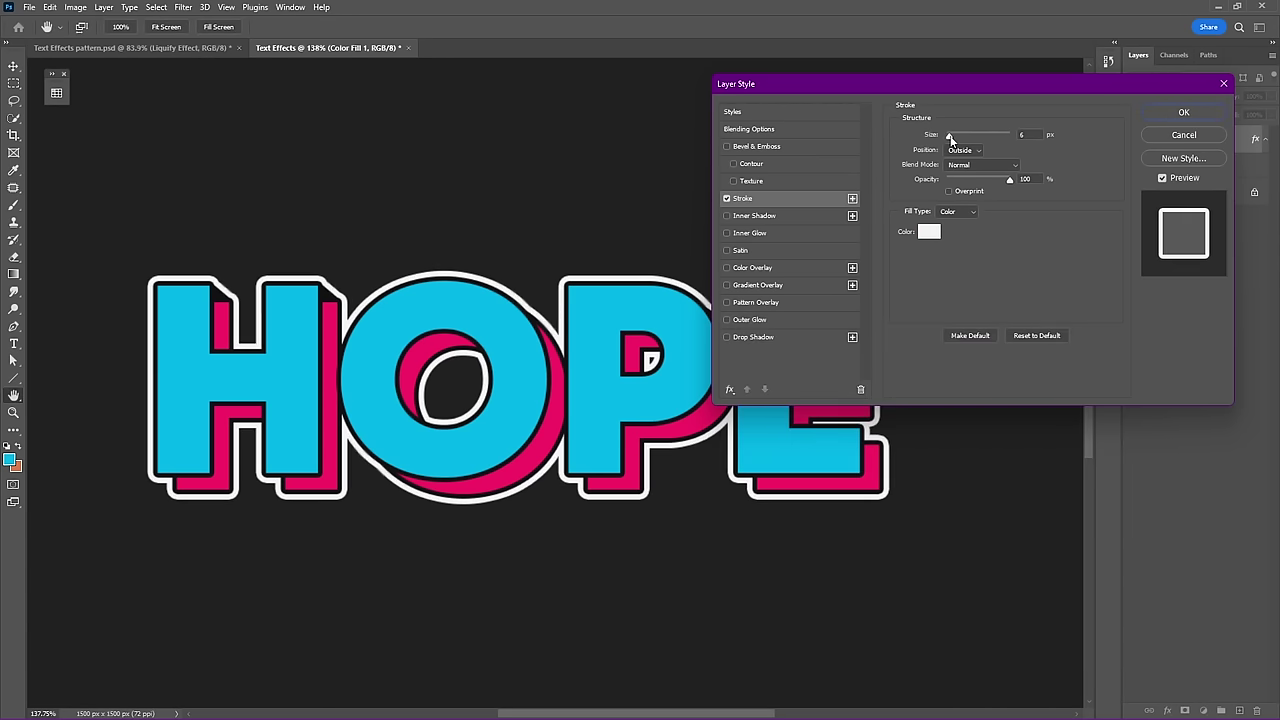
click(1161, 112)
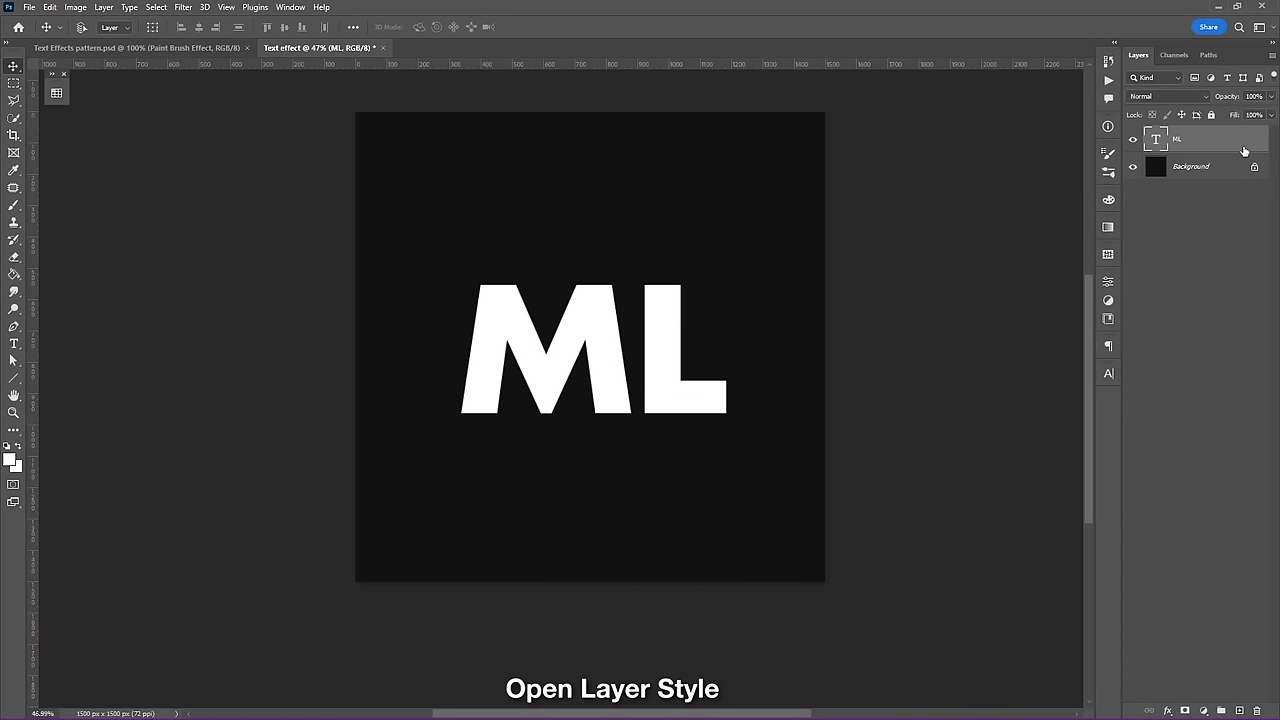
- Set the ML layer's Fill Opacity to 0 and add a white outside stroke
double_click(1244, 150)
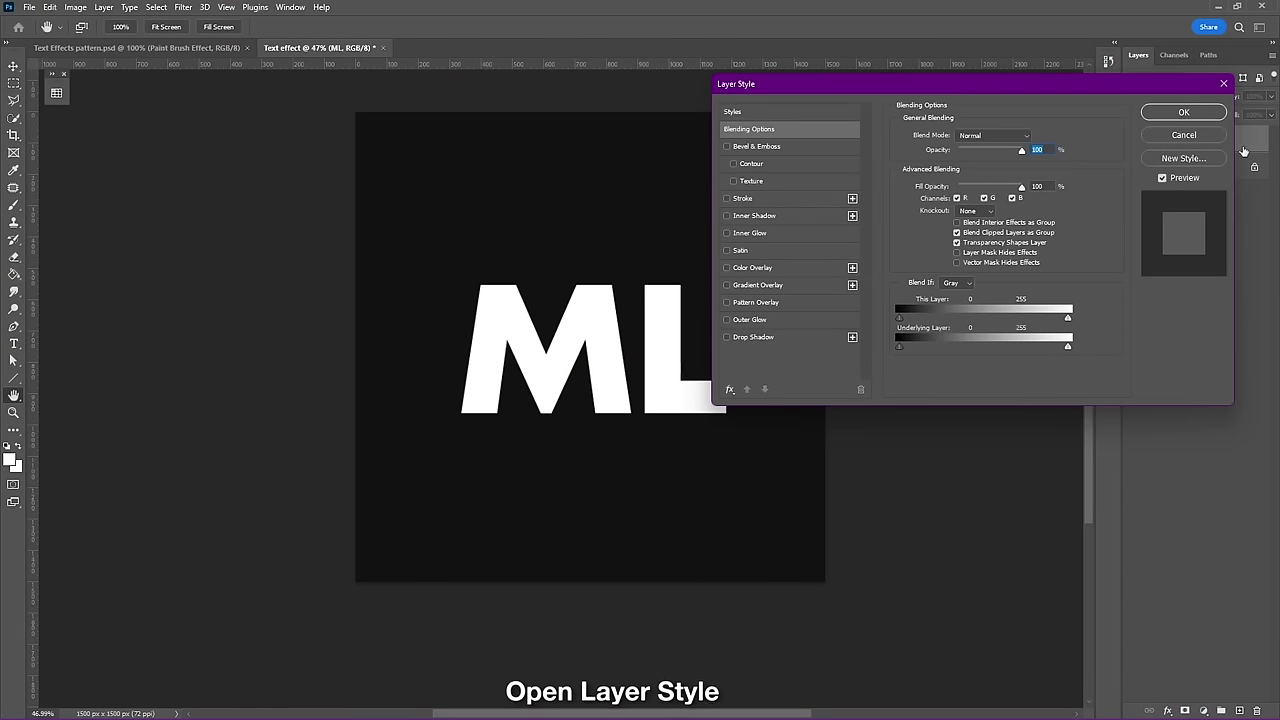
drag(1021, 187, 944, 188)
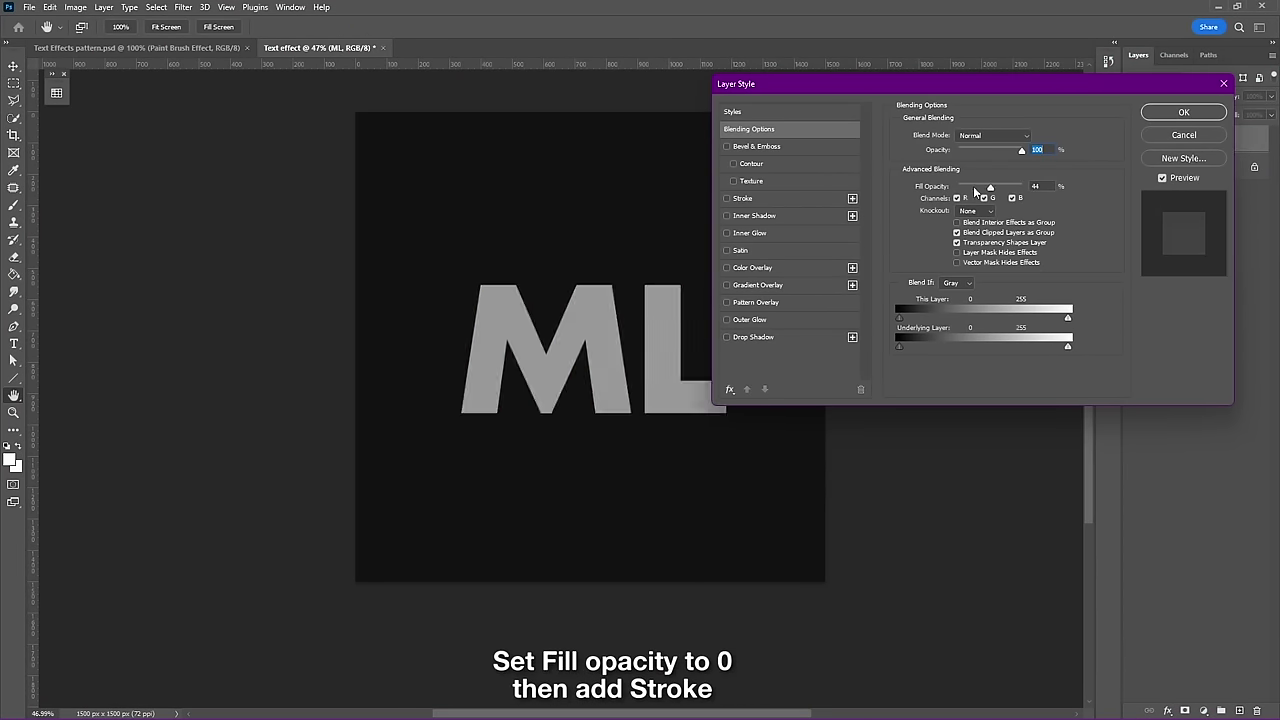
click(762, 199)
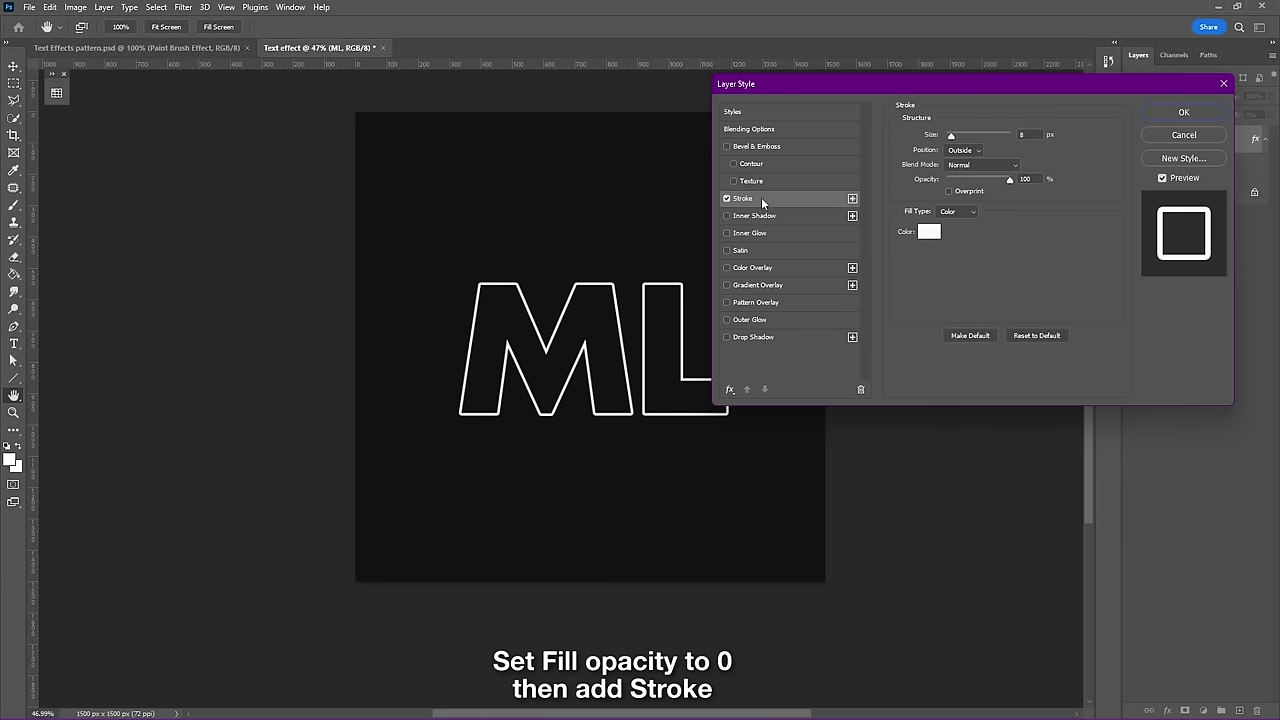
click(1198, 117)
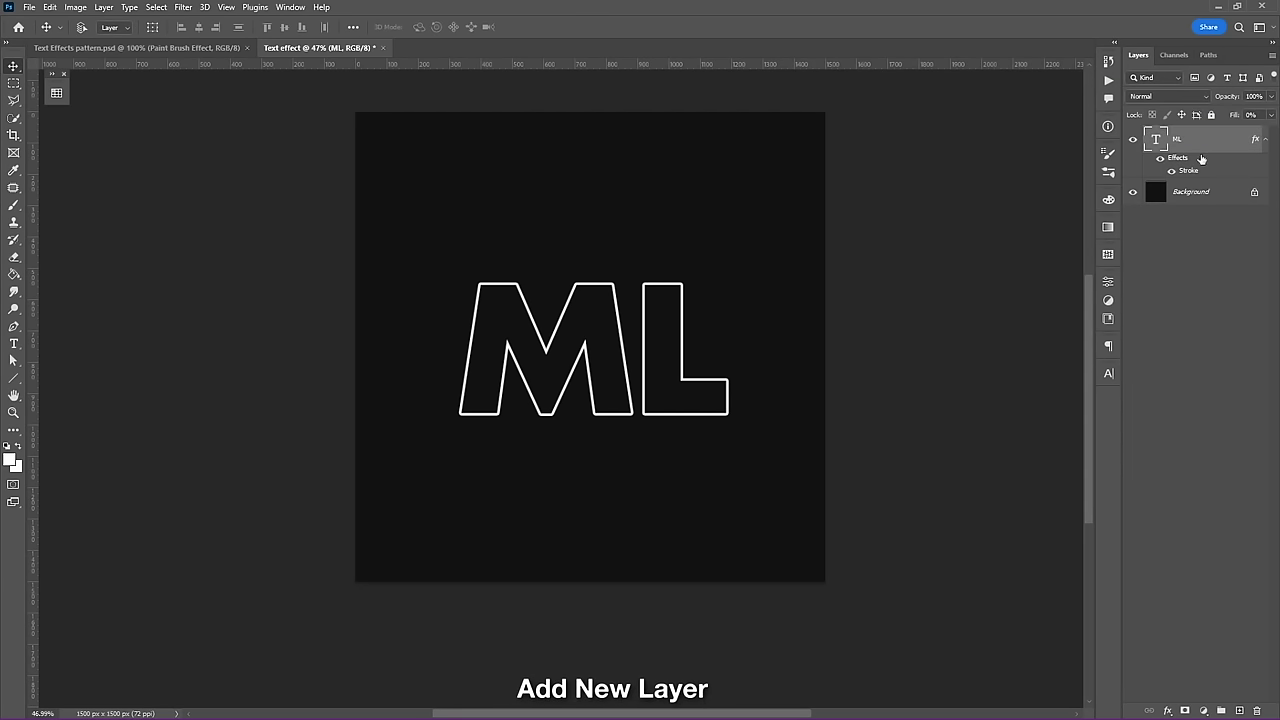
- Add a new empty layer named Lines above the ML text
click(1239, 710)
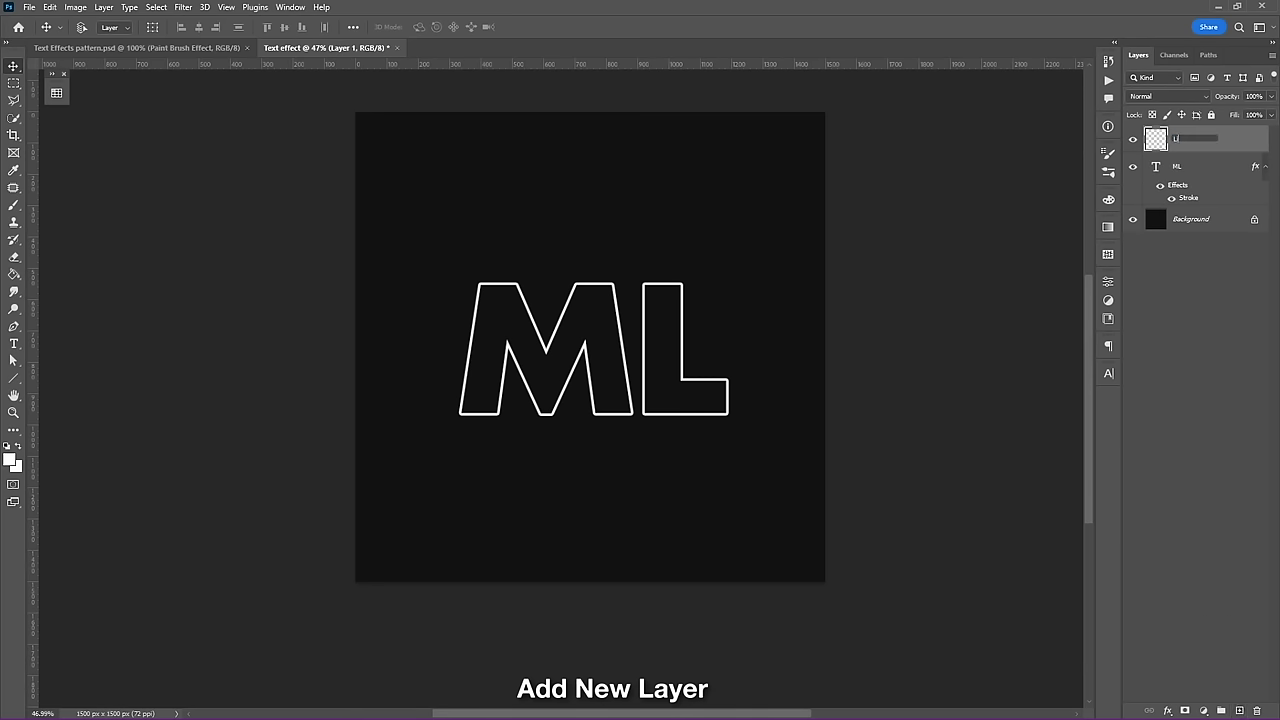
text(nes)
key(Return)
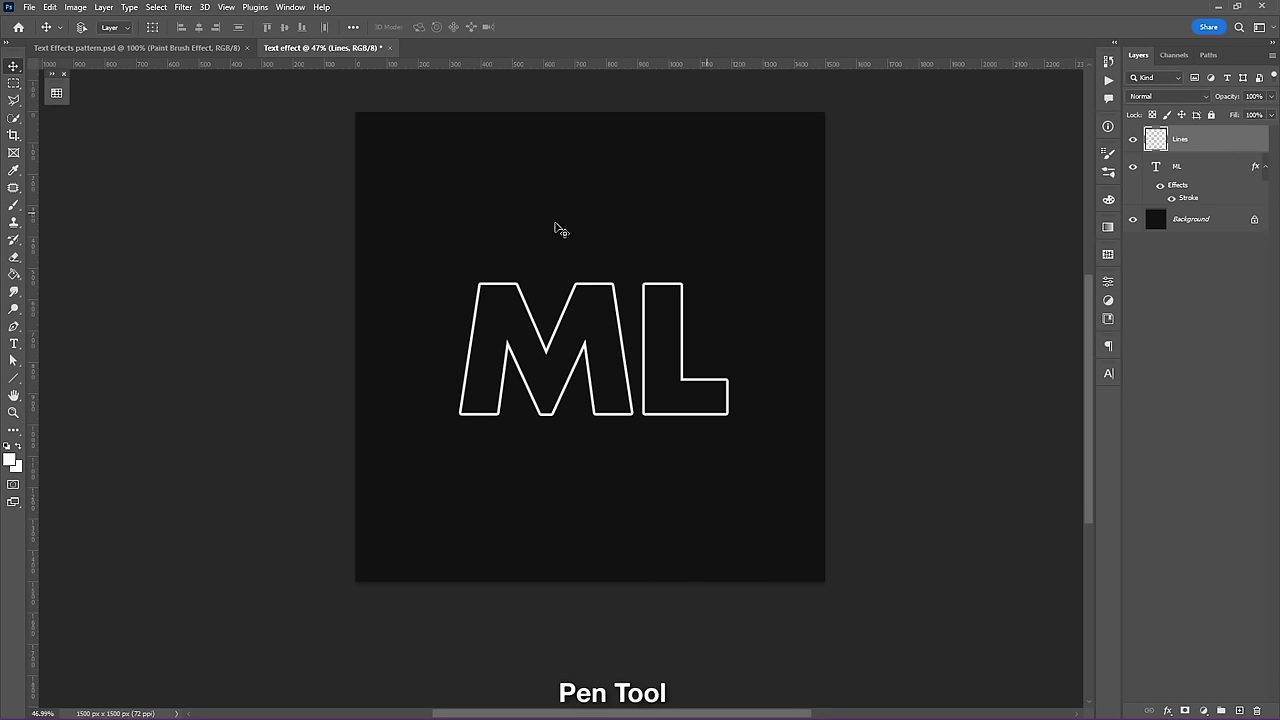
- With the Pen tool, zig-zag anchor points up the M's left leg and first diagonal
click(13, 326)
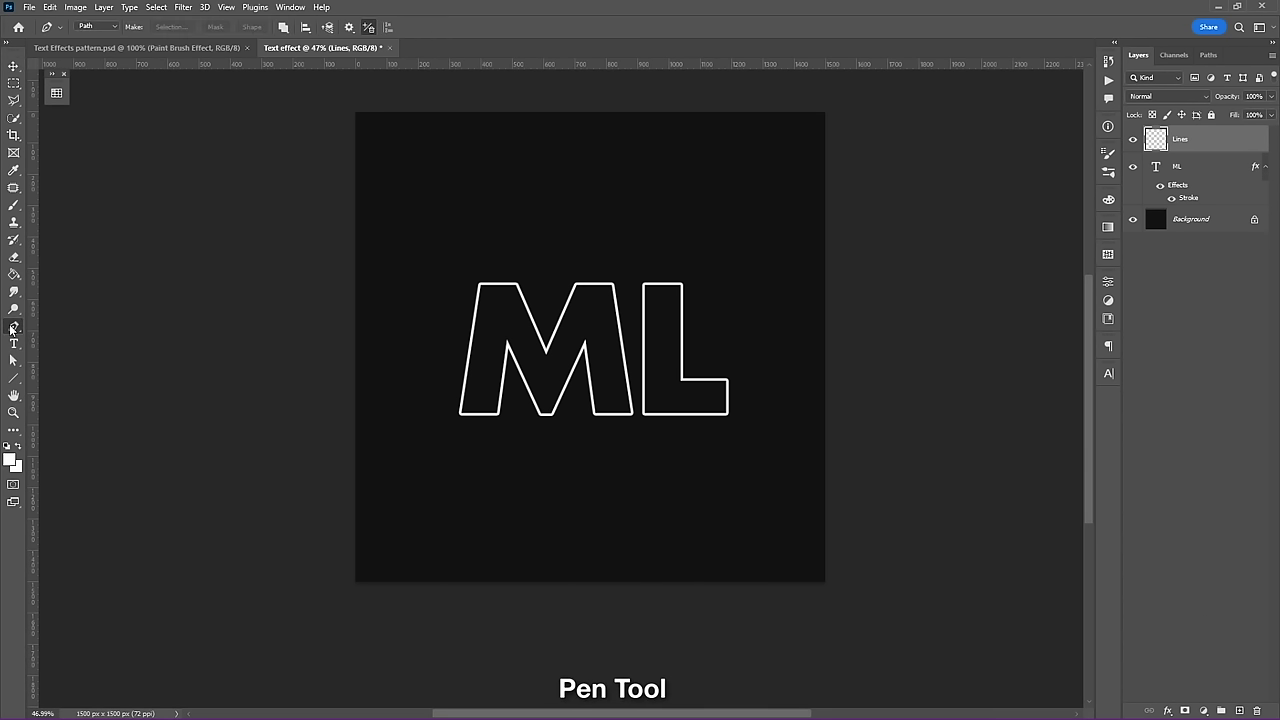
scroll(561, 352, up, 4)
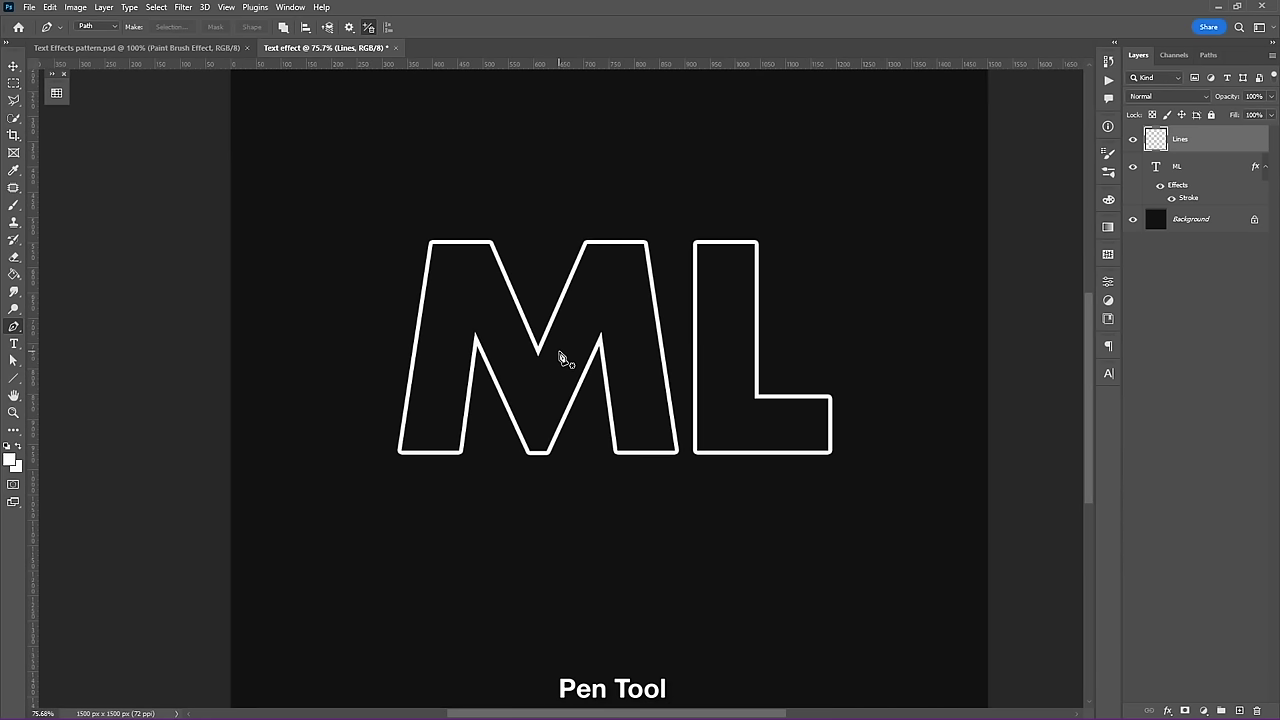
scroll(462, 412, up, 2)
drag(560, 369, 523, 423)
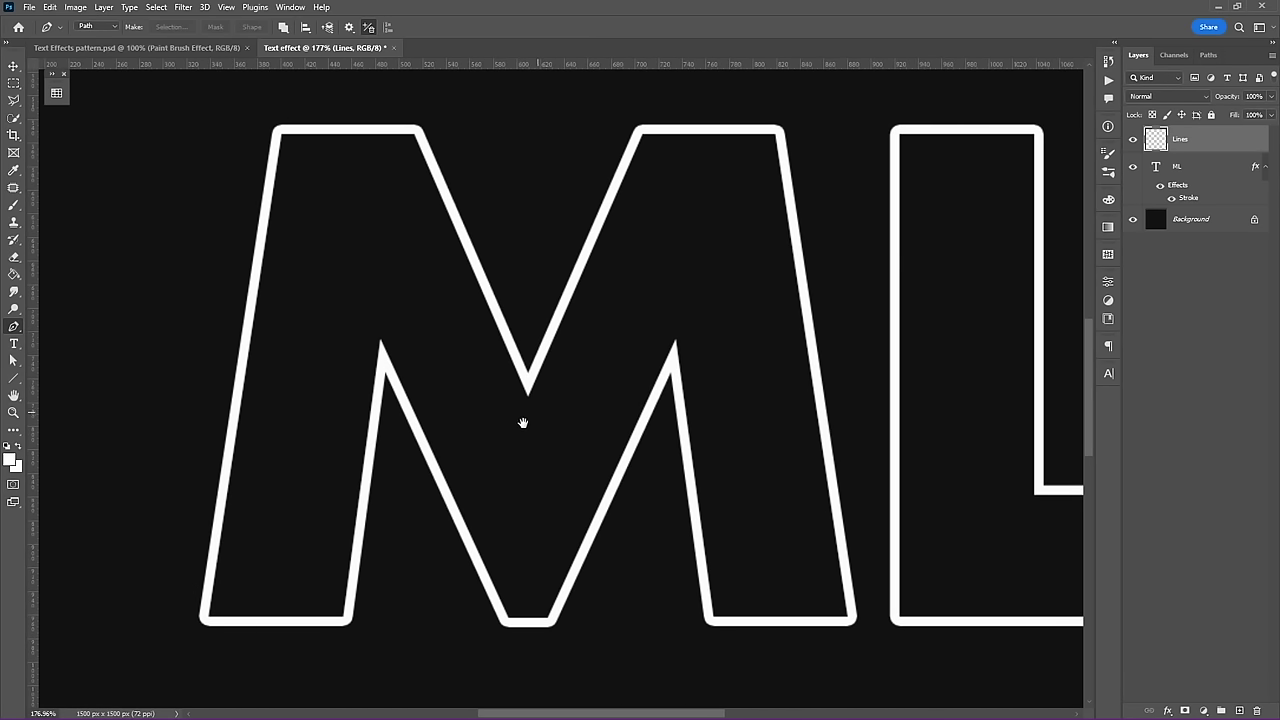
click(203, 619)
click(356, 554)
click(231, 434)
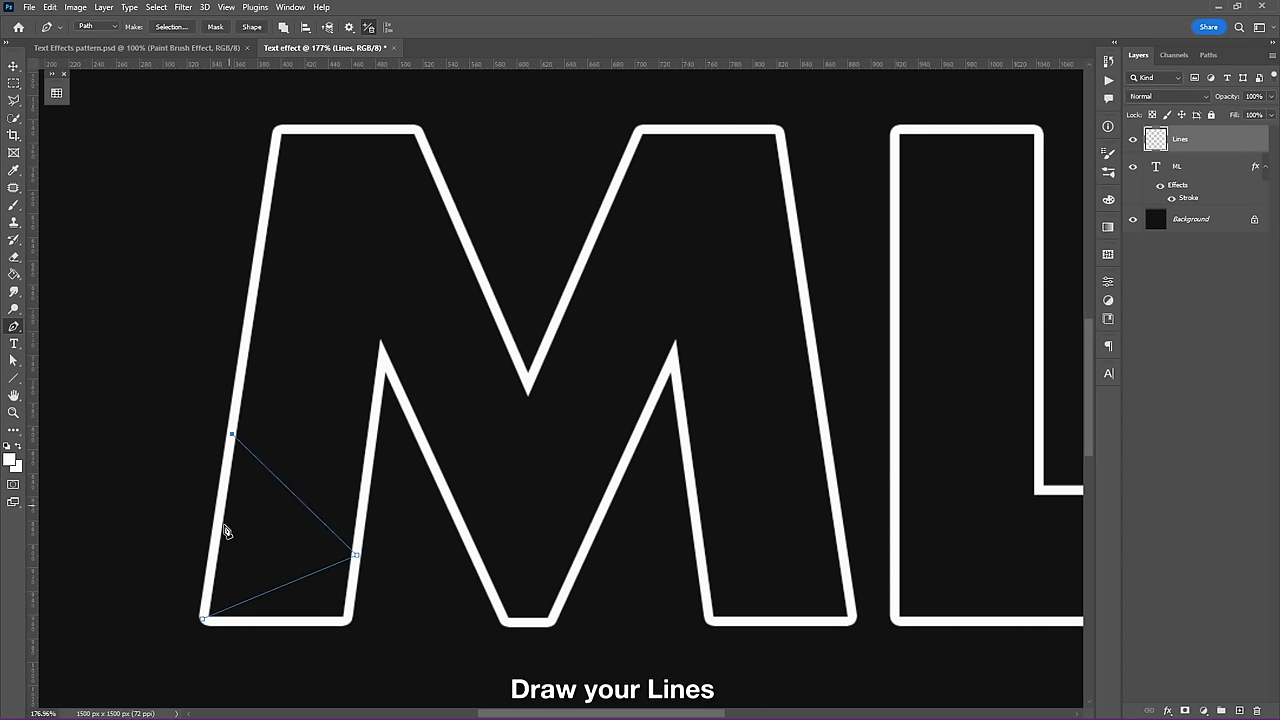
click(209, 558)
click(376, 433)
click(249, 330)
click(236, 395)
click(382, 367)
click(262, 216)
click(251, 290)
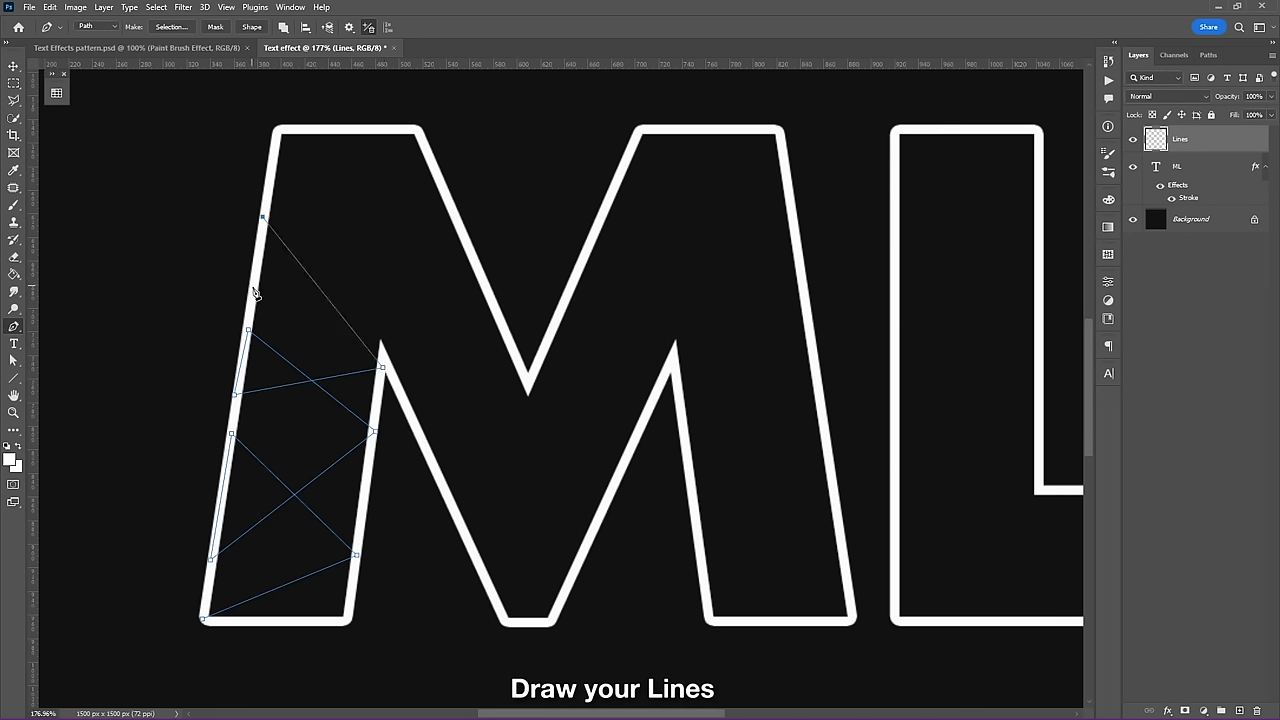
click(441, 179)
click(415, 129)
click(333, 129)
click(384, 351)
click(488, 304)
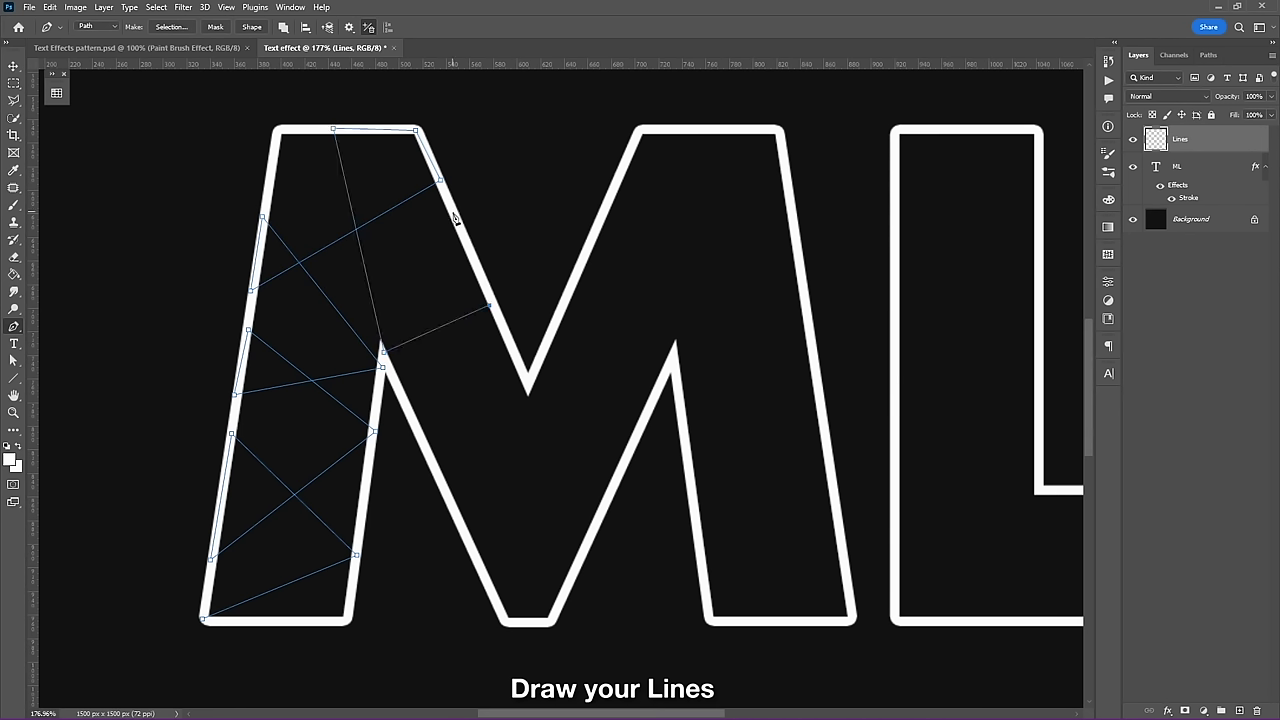
click(452, 212)
click(424, 443)
- Continue the zig-zag path across the M's middle and right leg, ending below the letter
click(474, 553)
click(519, 362)
click(597, 519)
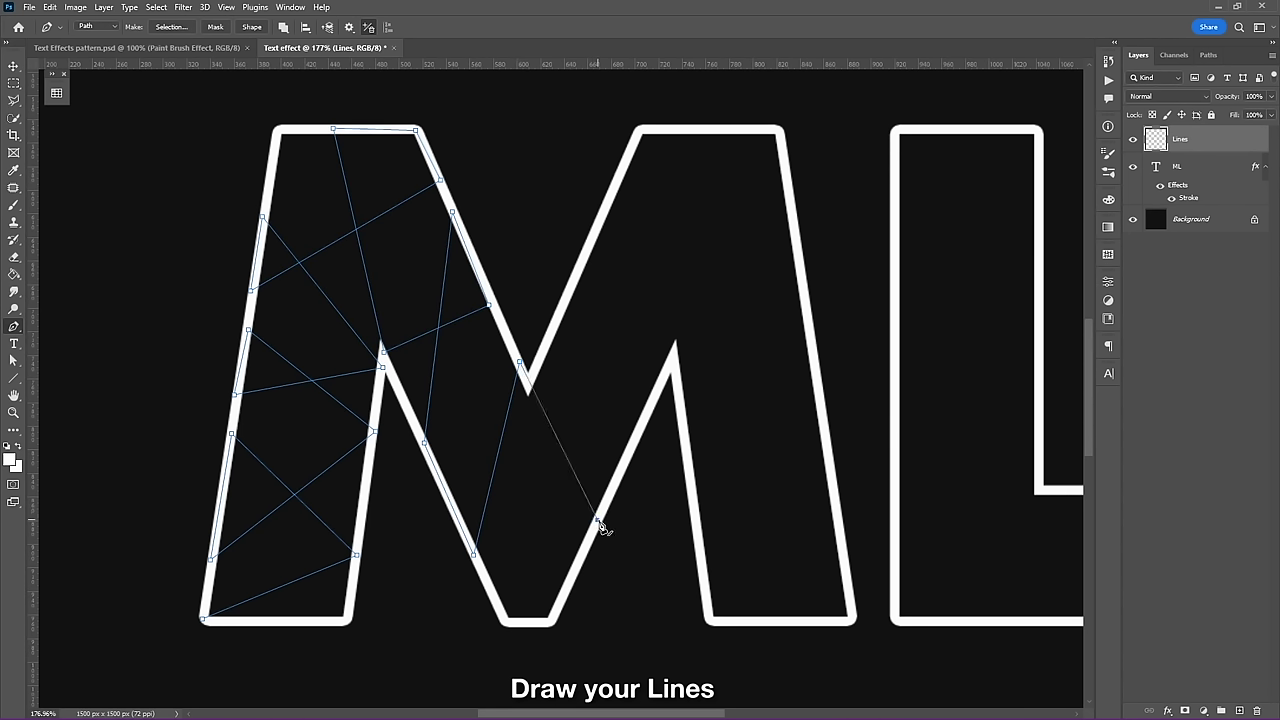
click(553, 619)
click(527, 621)
click(527, 390)
click(651, 402)
click(600, 225)
click(550, 337)
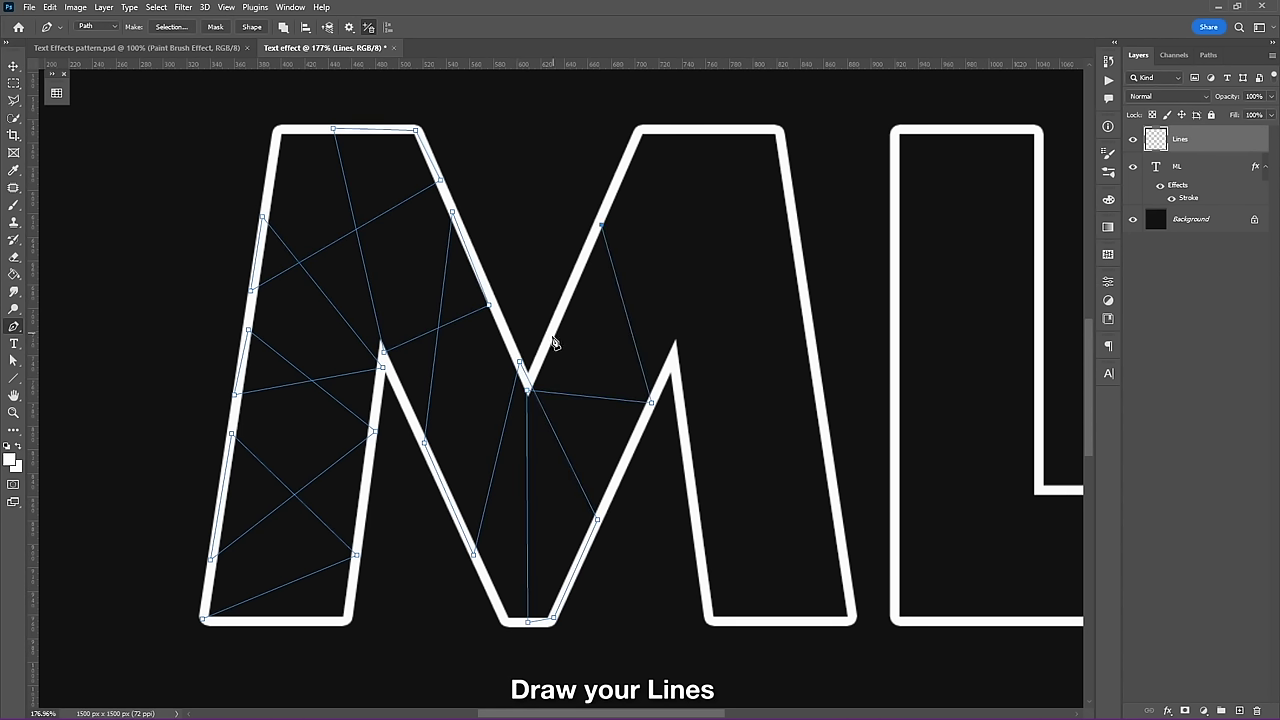
click(673, 363)
click(634, 147)
click(794, 244)
click(678, 387)
click(820, 410)
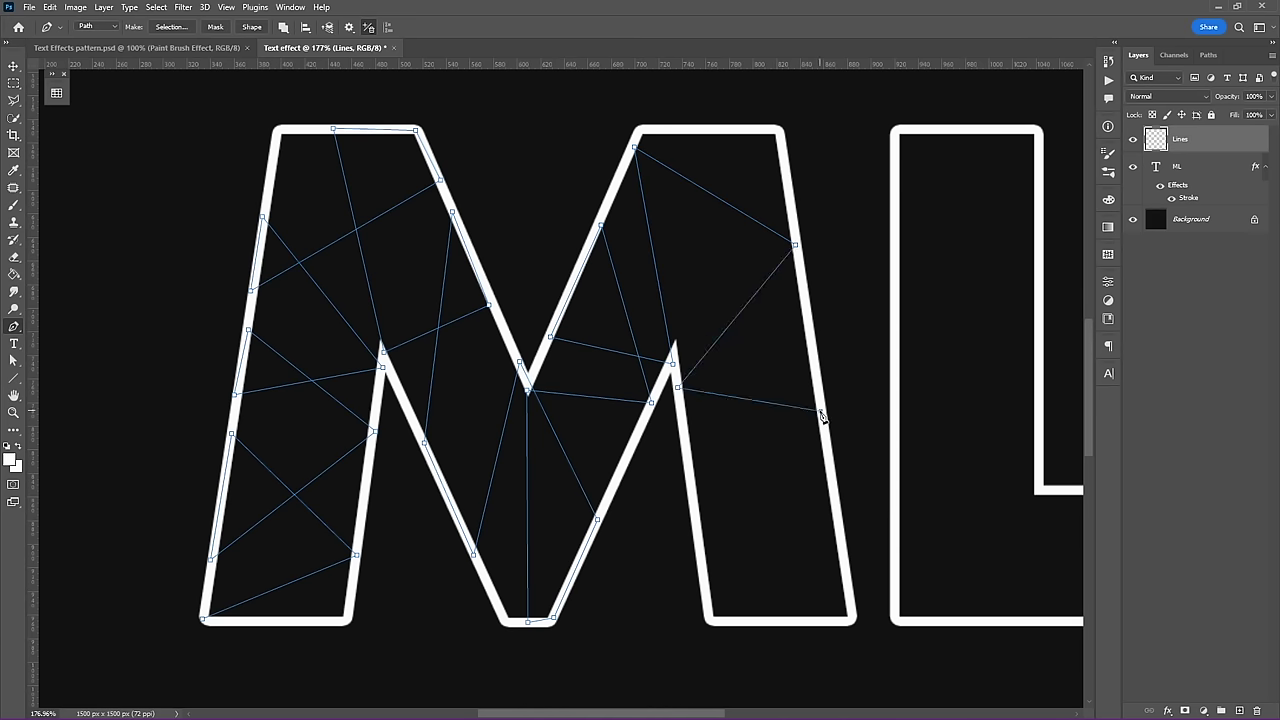
click(691, 483)
click(807, 332)
click(712, 613)
click(836, 514)
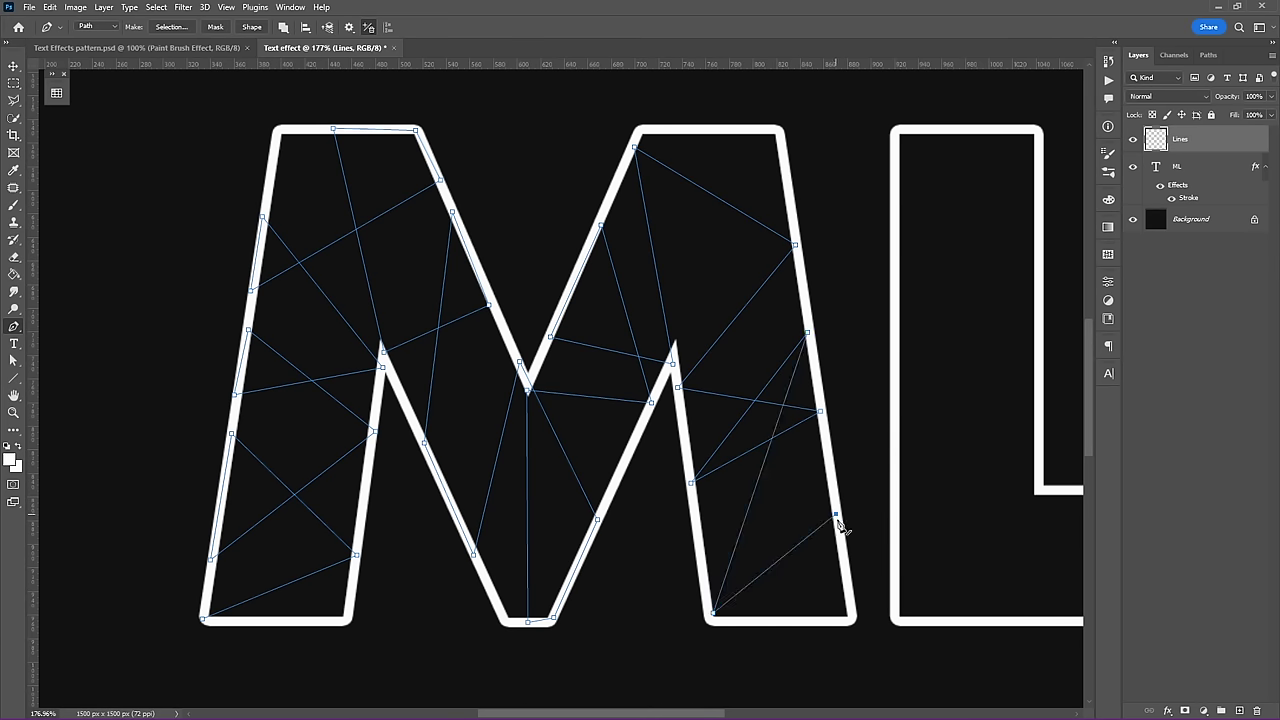
click(852, 619)
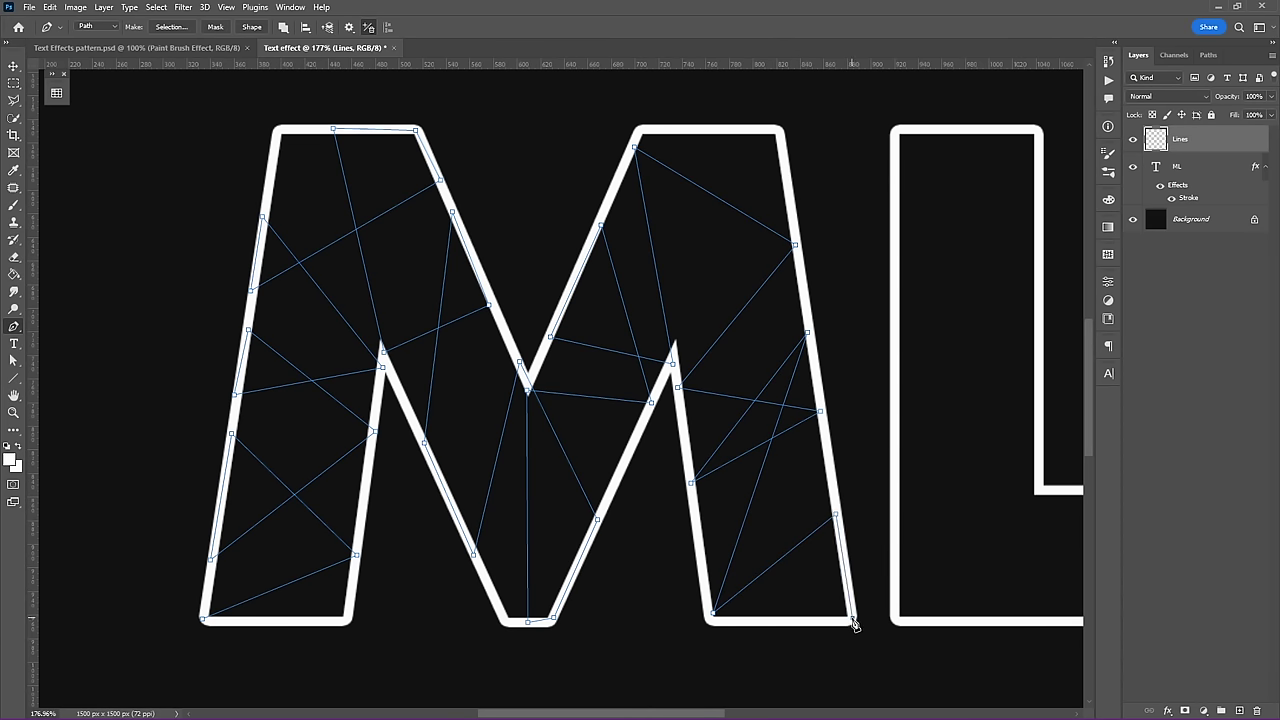
click(576, 680)
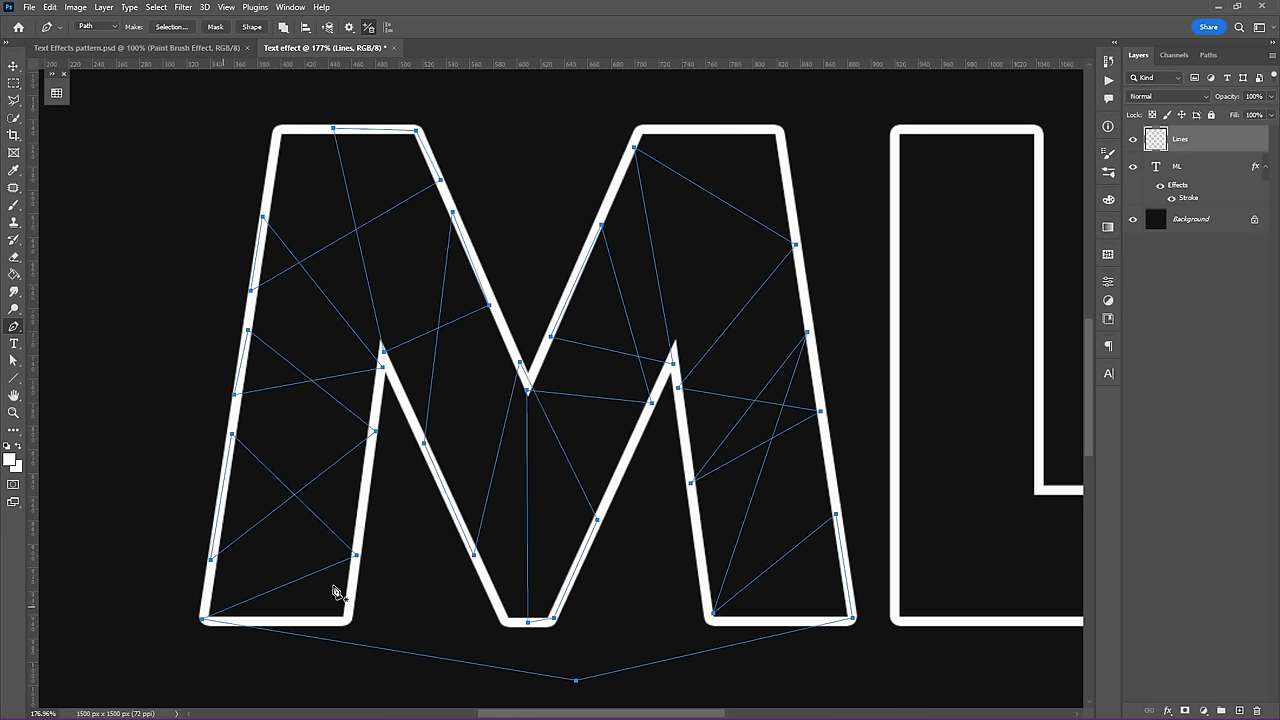
- Draw a closed zig-zag path through the L's foot, stem and top edge
drag(983, 277, 525, 296)
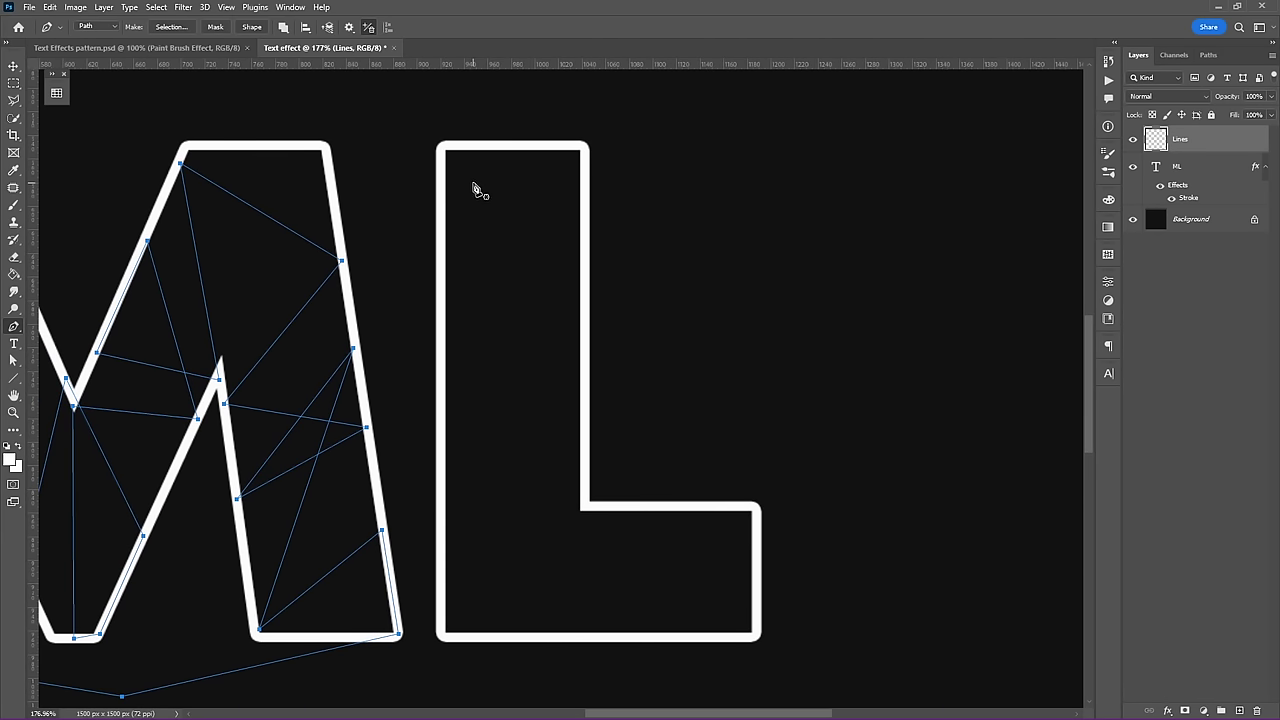
click(755, 634)
click(633, 510)
click(582, 637)
click(727, 509)
click(497, 637)
key(ctrl+z)
key(ctrl+z)
click(440, 530)
click(443, 632)
click(585, 505)
click(441, 424)
click(440, 505)
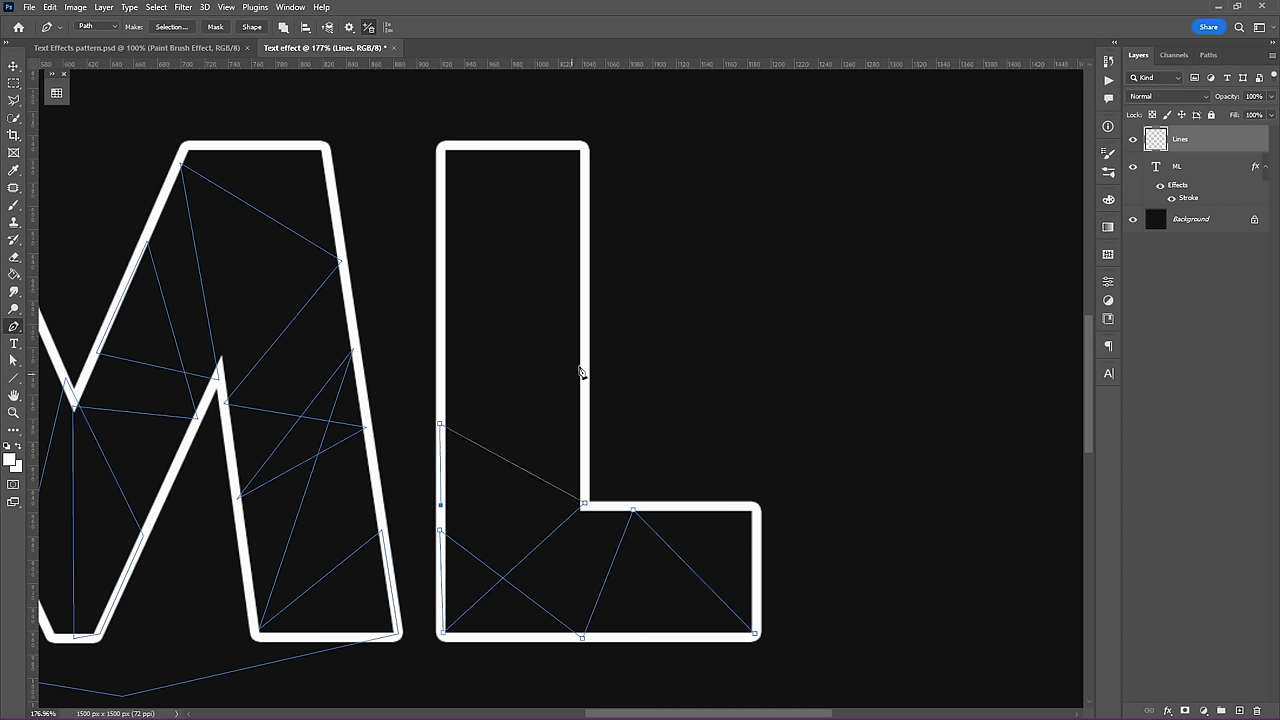
click(586, 354)
click(440, 254)
click(441, 147)
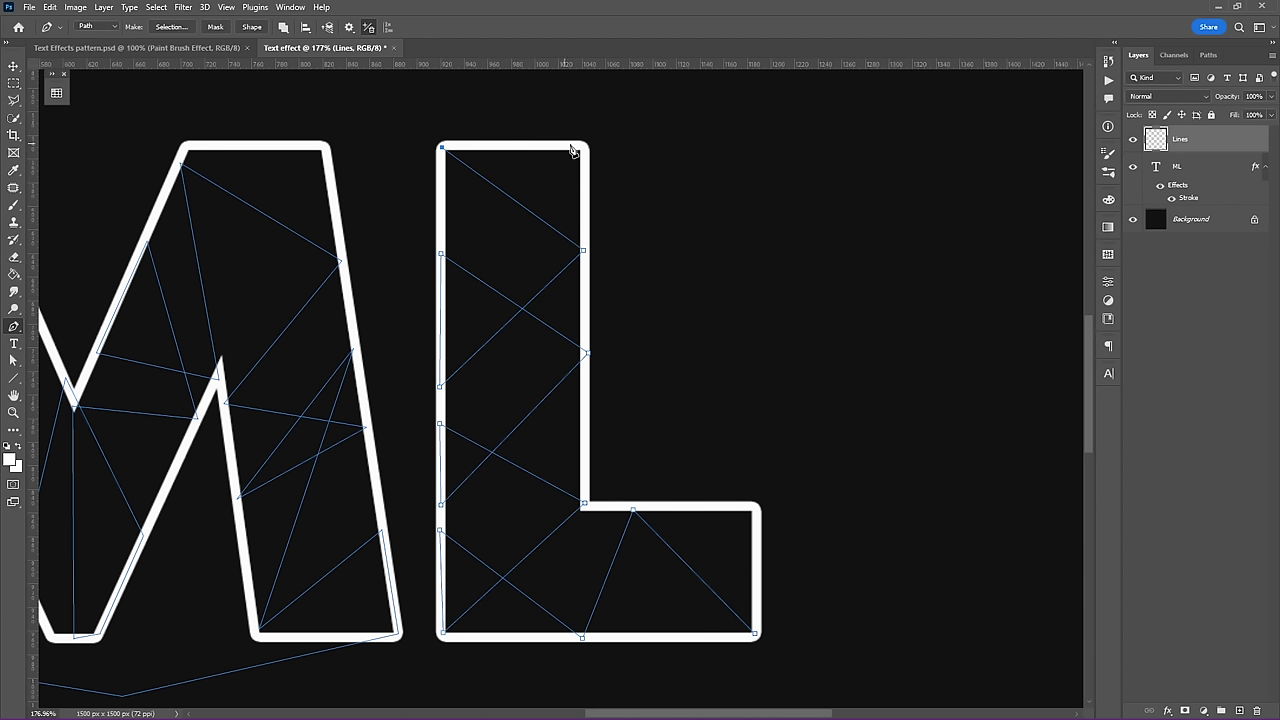
click(577, 145)
click(868, 492)
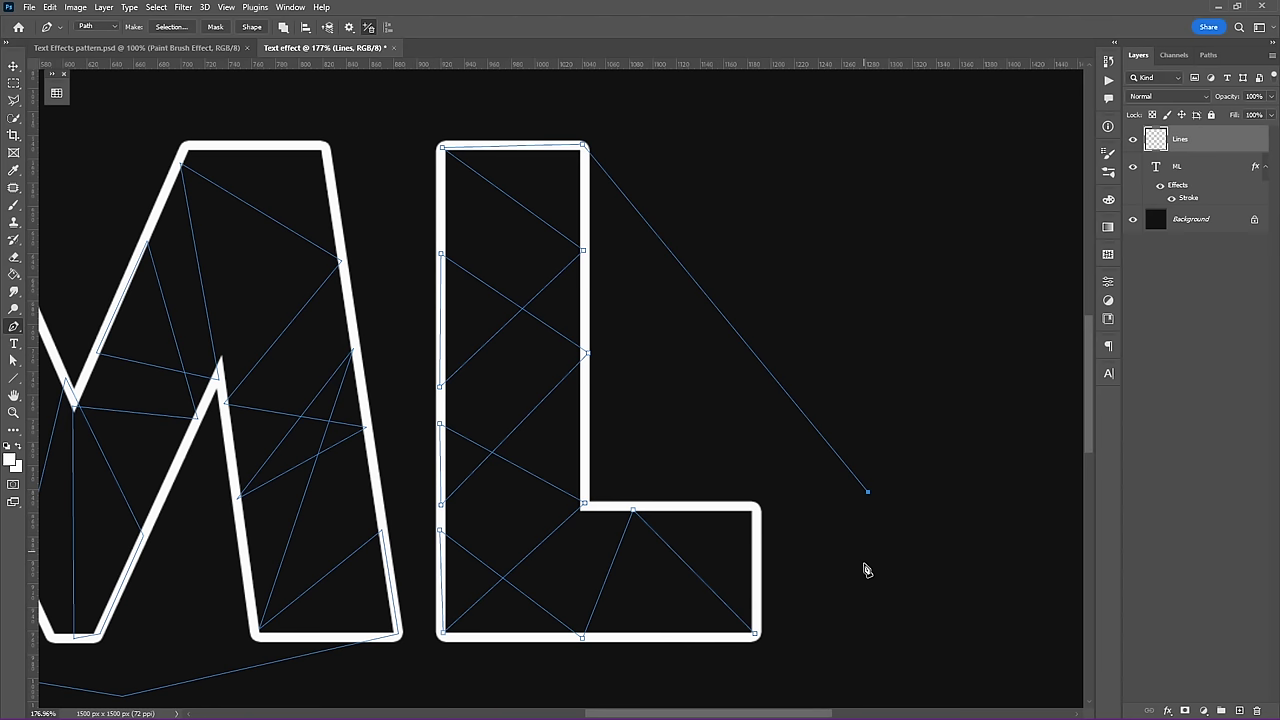
click(838, 630)
click(755, 635)
scroll(490, 465, down, 5)
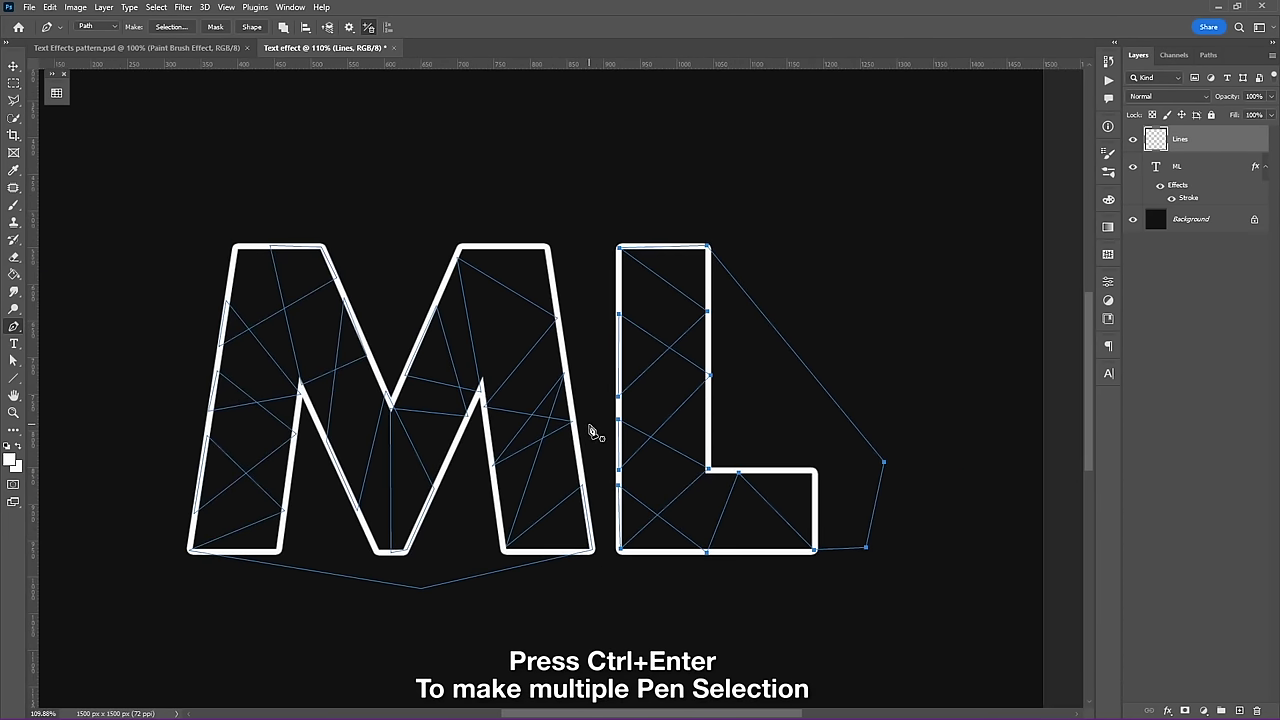
- Load the paths as a selection and stroke it 5 px white, centred, on Lines
key(ctrl+Return)
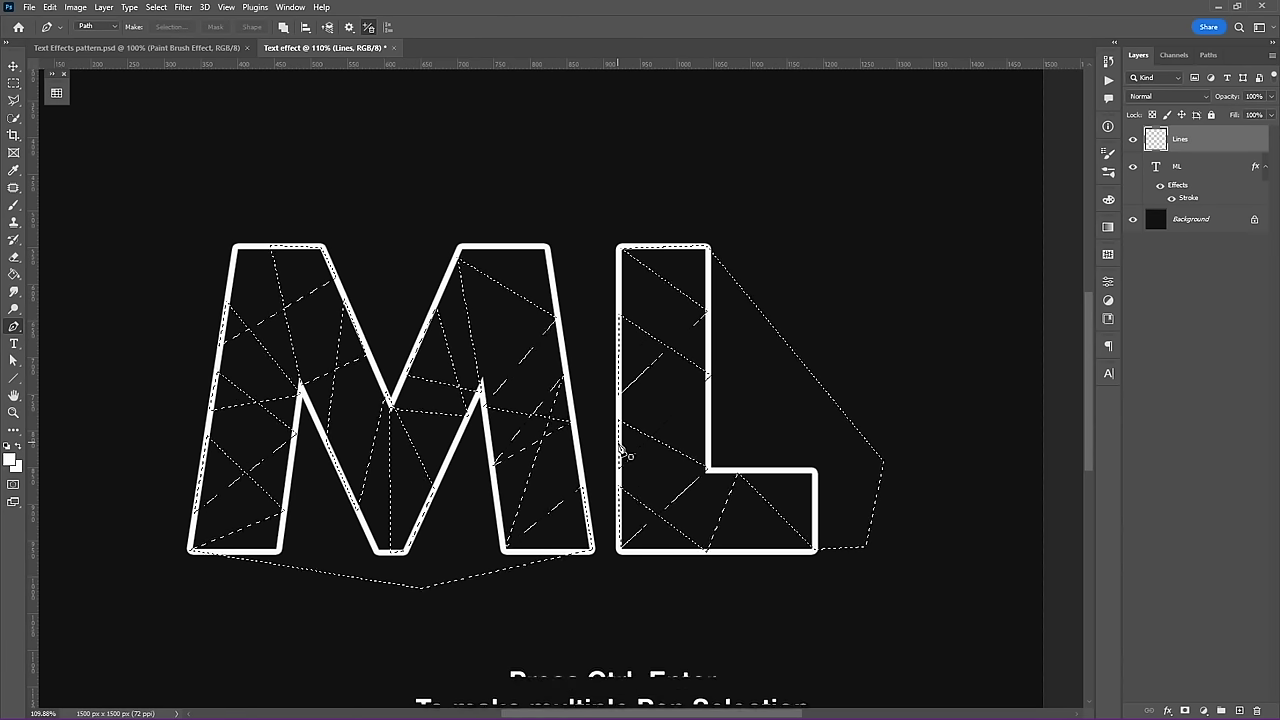
click(18, 120)
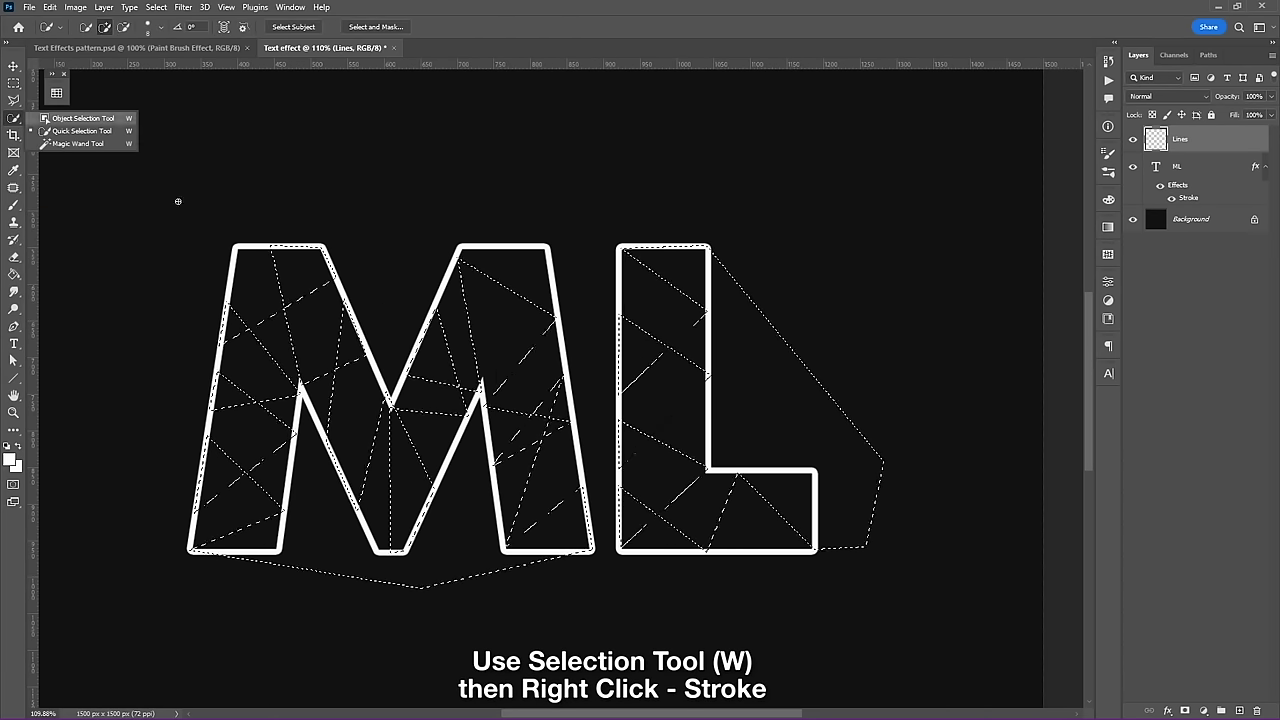
right_click(555, 370)
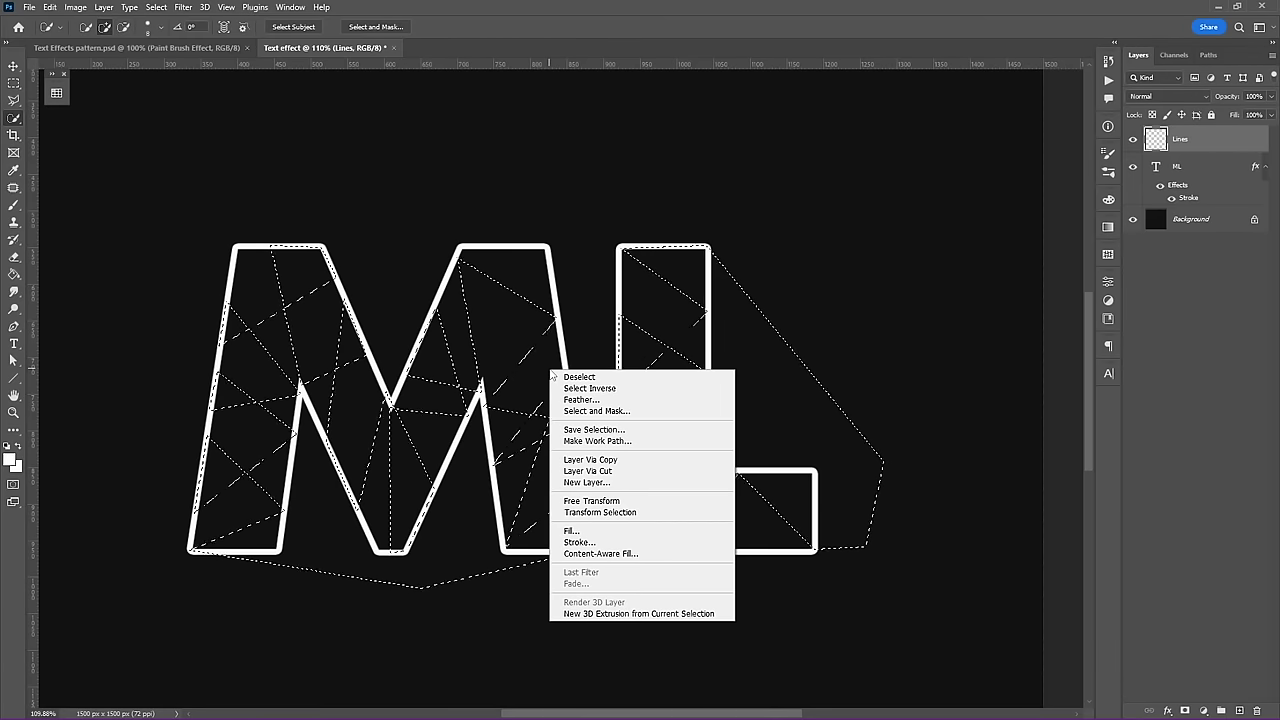
click(602, 543)
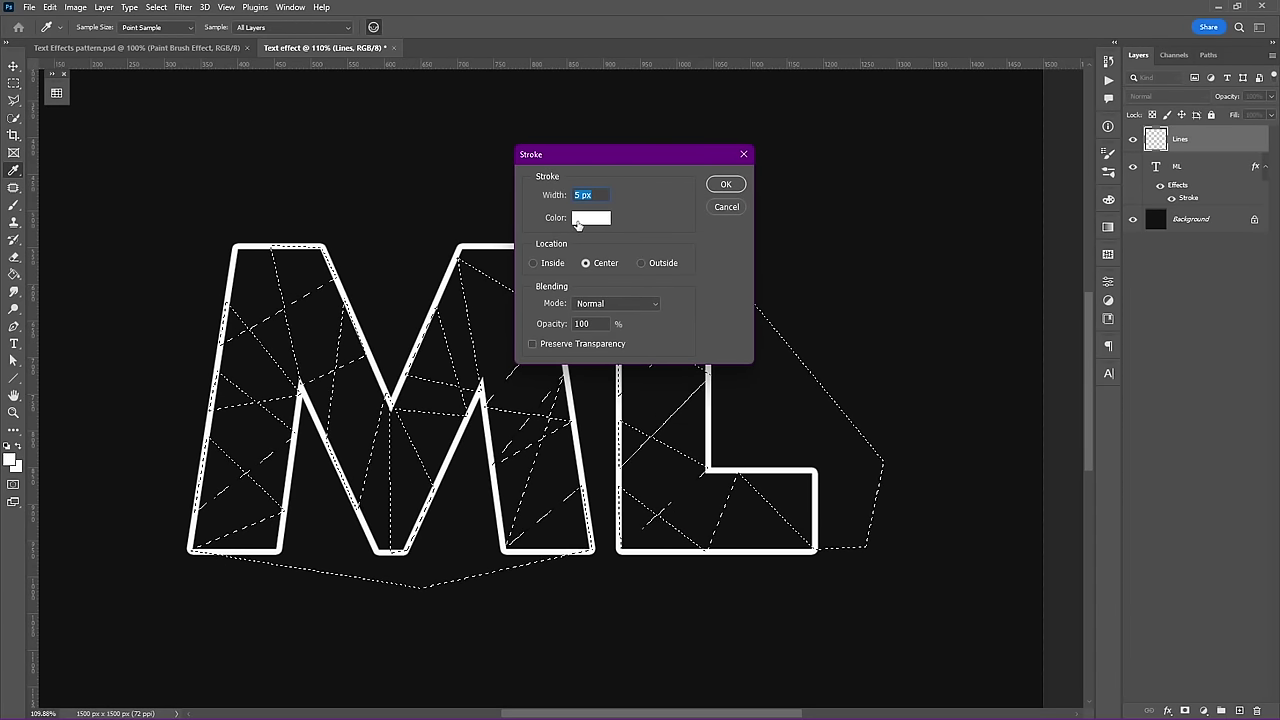
click(726, 184)
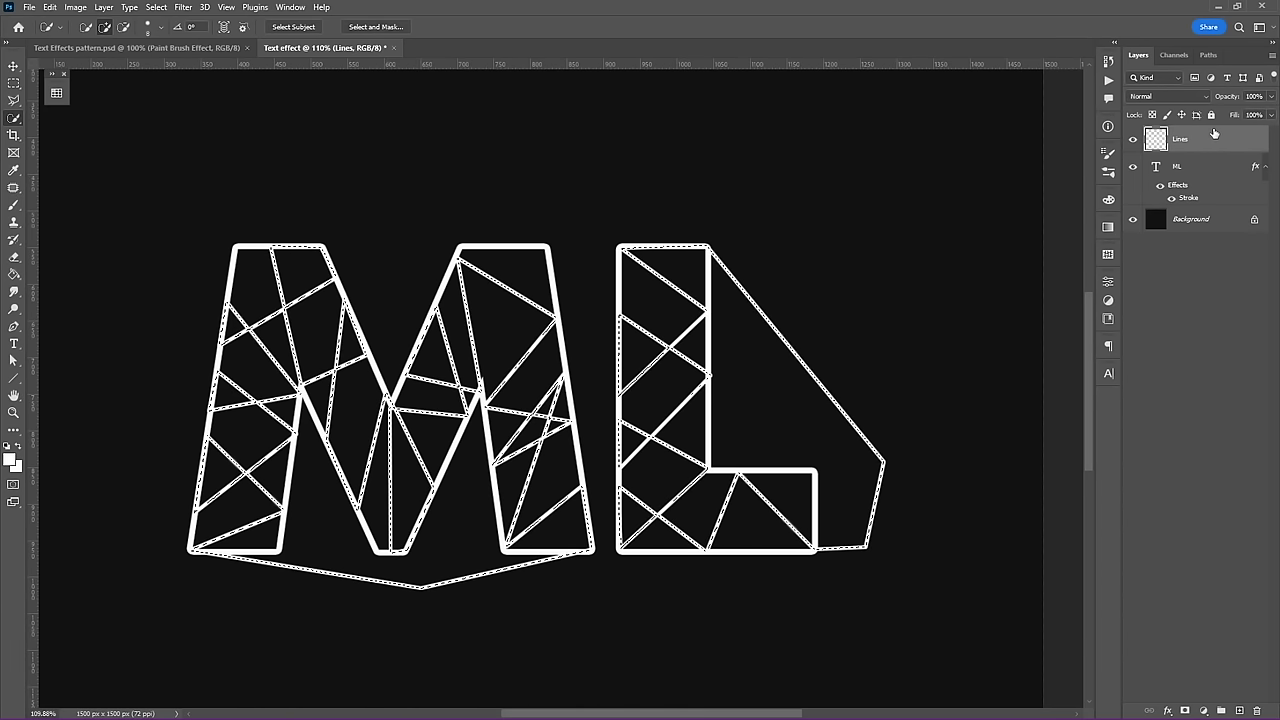
- Mask the Lines layer and paint out the stray lines under the M with a 20 px brush
click(1185, 711)
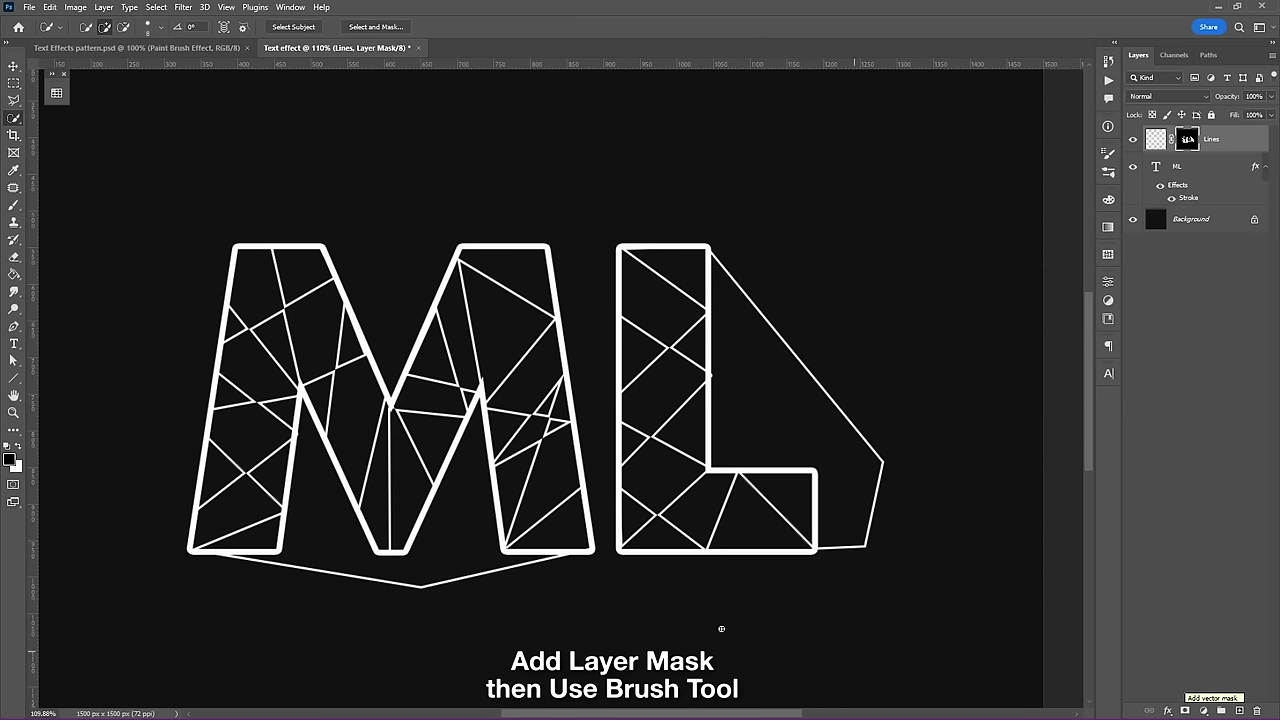
key(b)
key(bracketright)
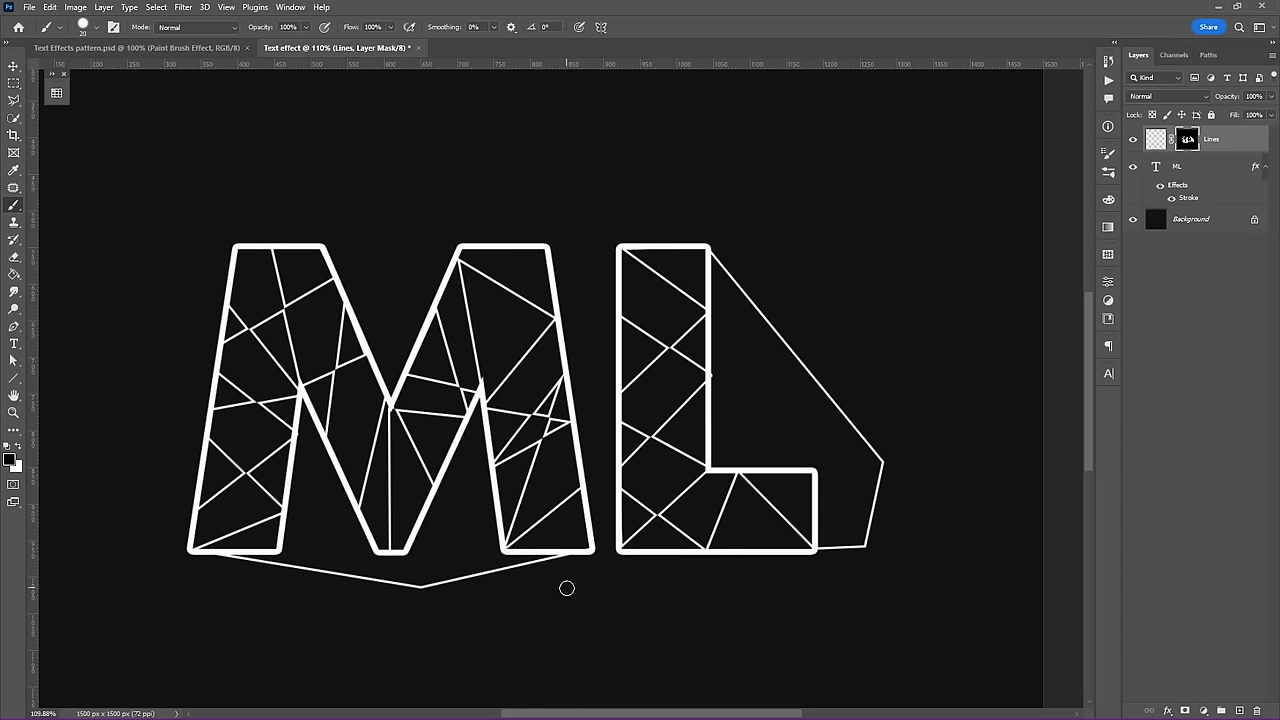
right_click(566, 588)
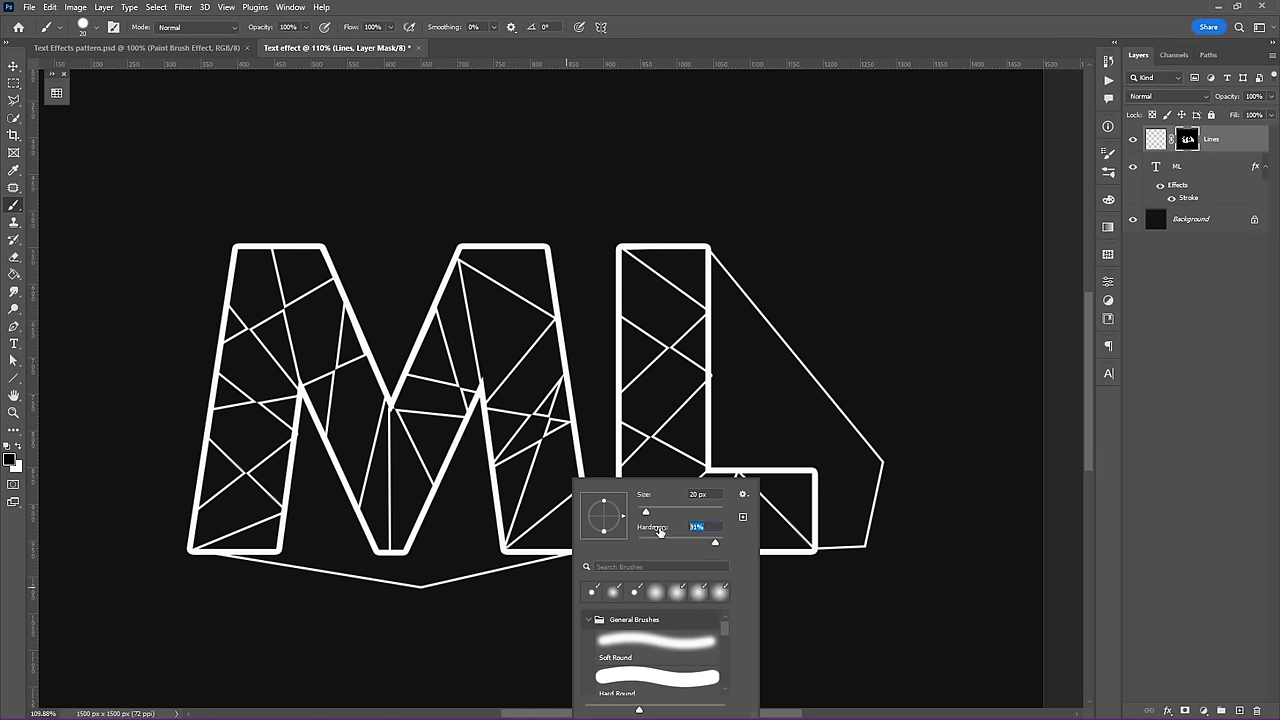
key(Return)
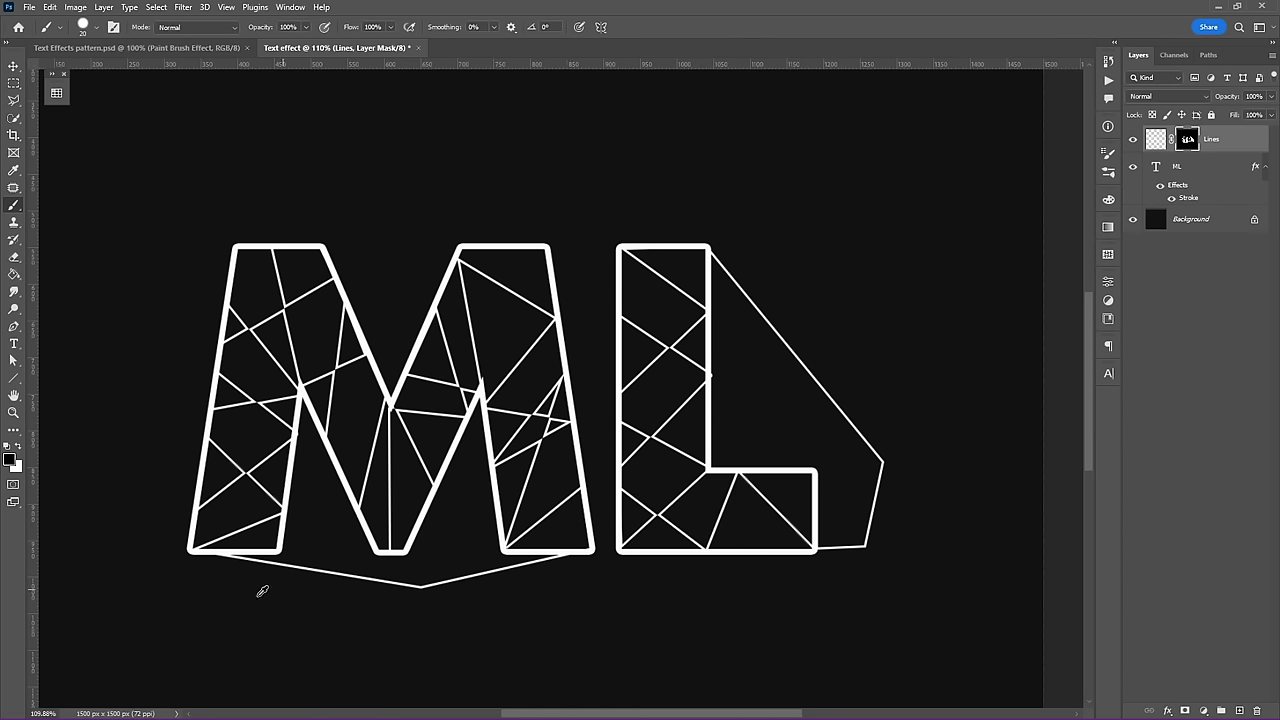
alt+scroll(263, 591, up, 2)
mouse_move(208, 556)
mouse_down()
mouse_move(660, 548)
mouse_move(491, 566)
mouse_move(506, 580)
mouse_move(590, 578)
mouse_move(620, 471)
mouse_move(418, 220)
mouse_up()
scroll(506, 580, right, 5)
drag(329, 491, 643, 464)
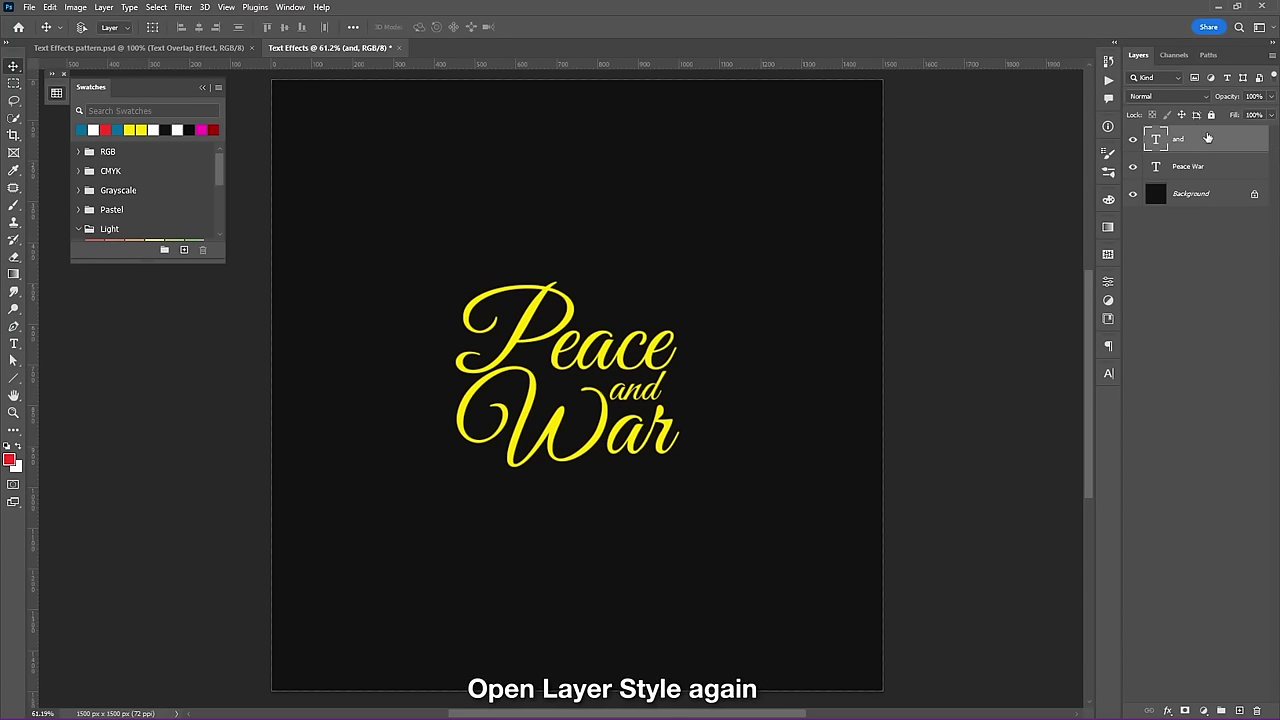
- Enable a 10 px Stroke in the 'and' layer's Layer Style
double_click(1208, 138)
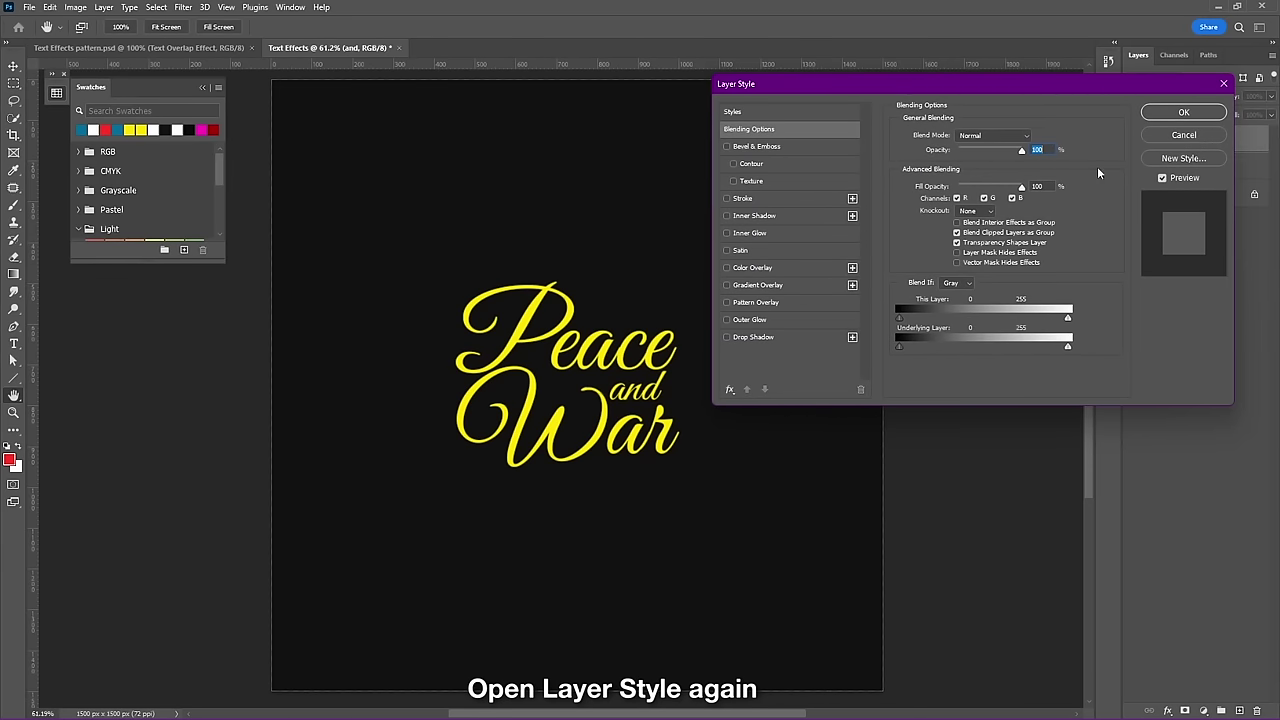
click(742, 198)
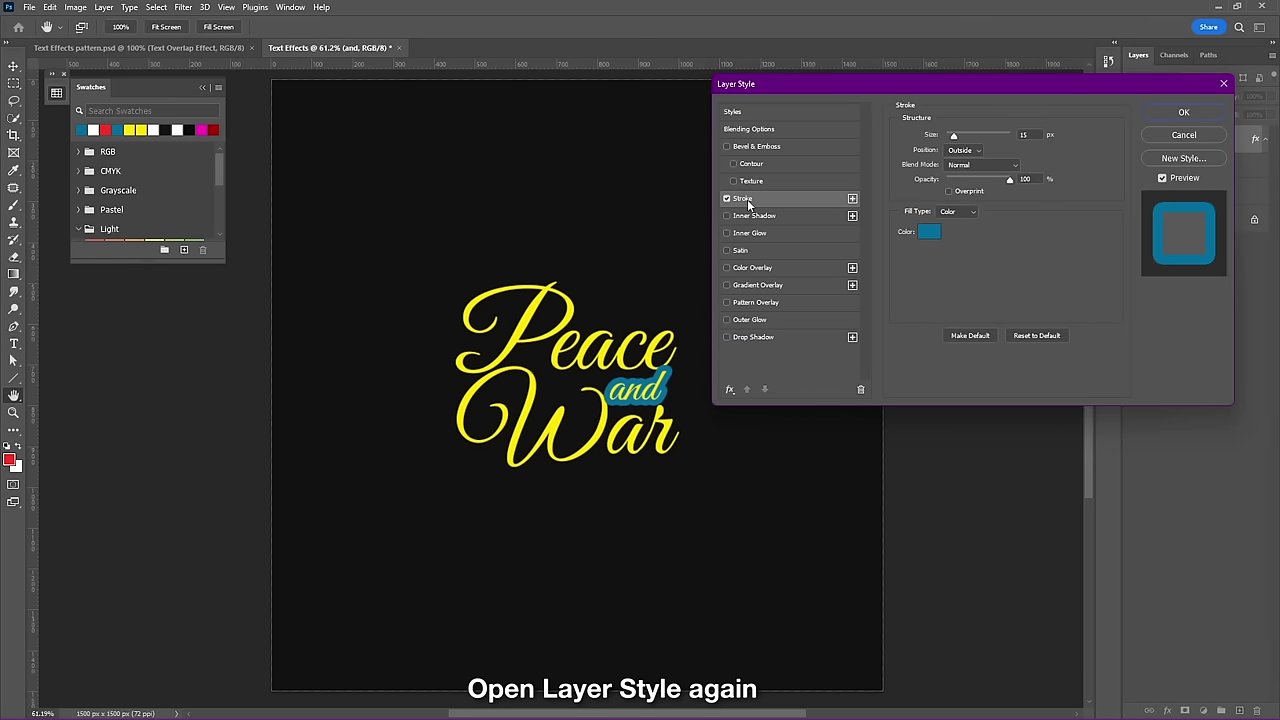
click(1032, 134)
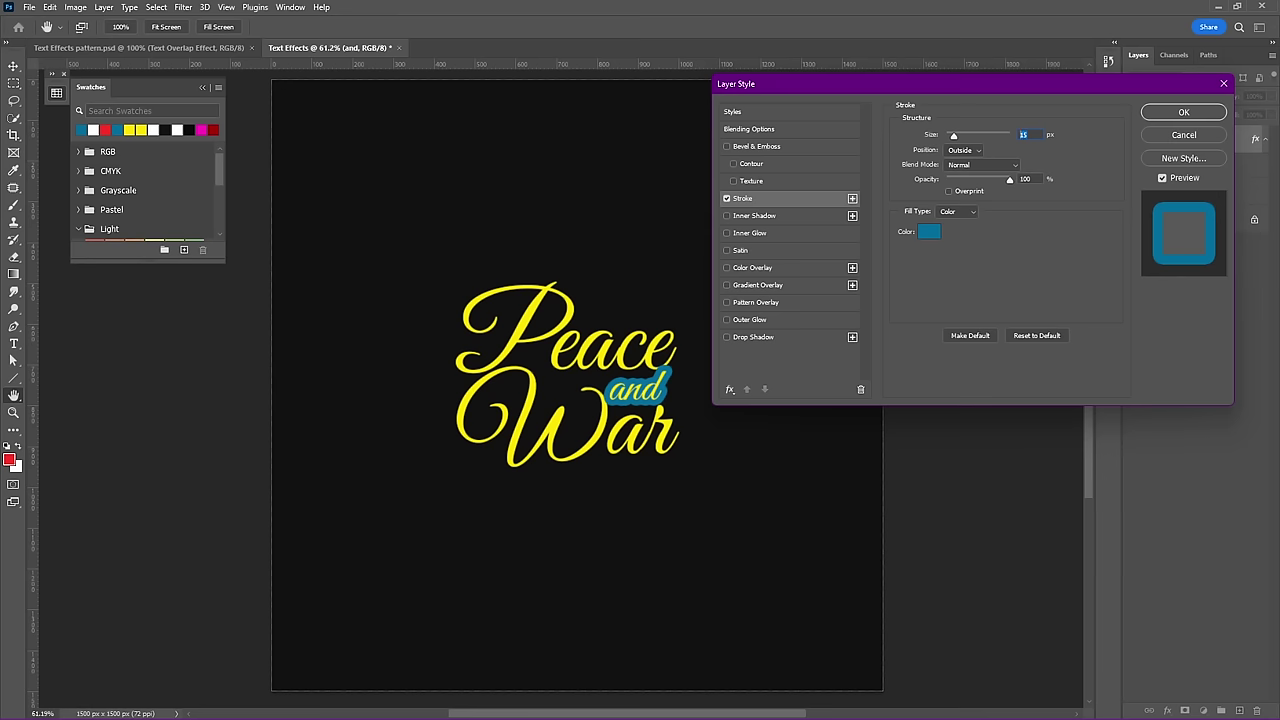
text(10)
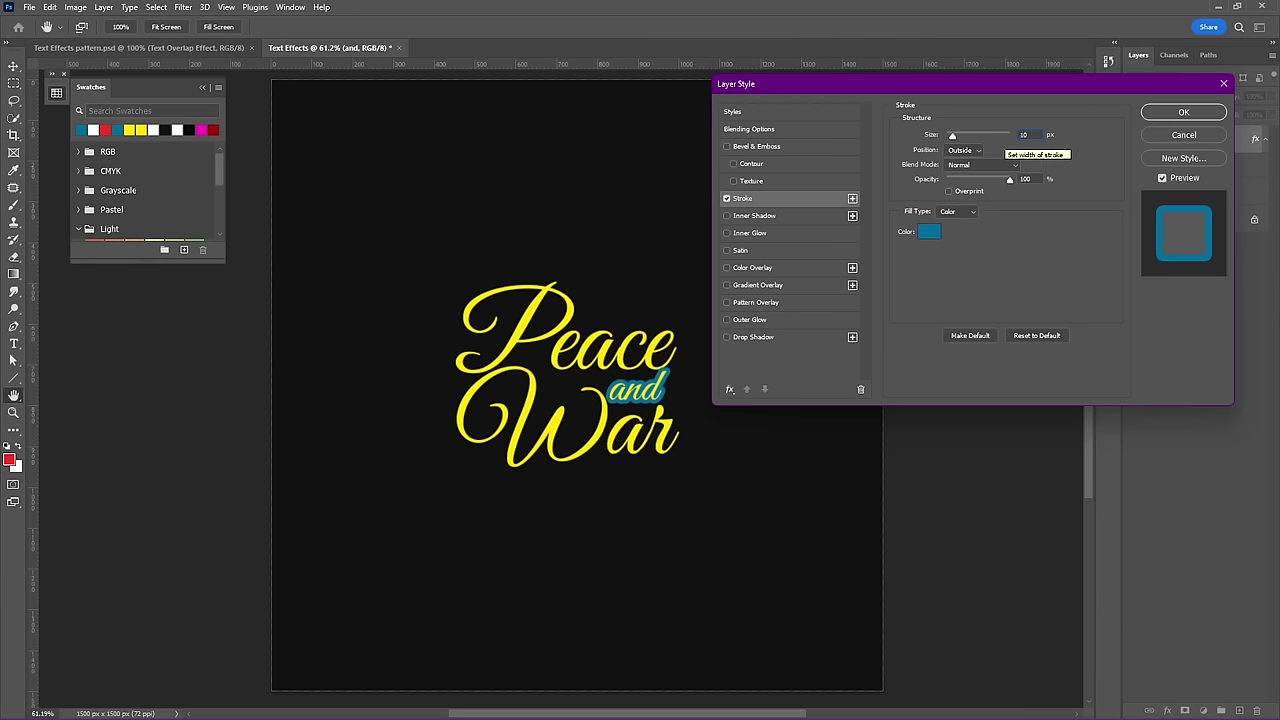
click(1172, 115)
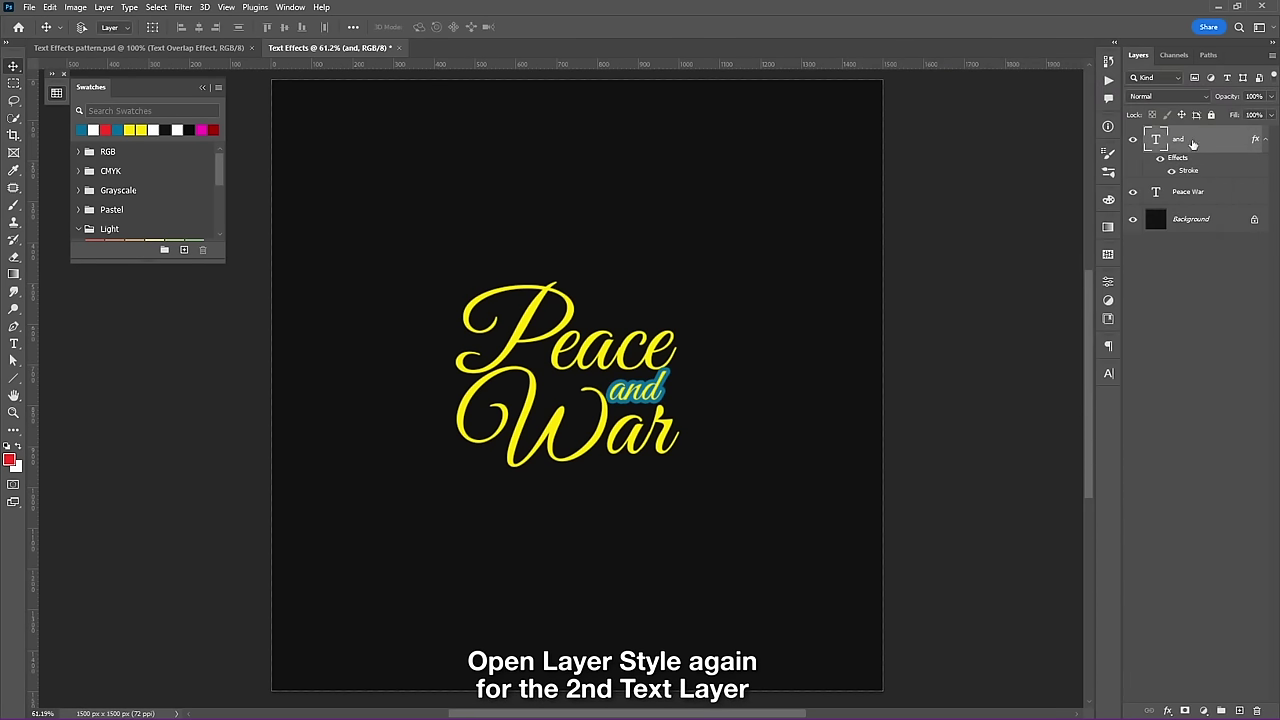
- Add the same teal Stroke to the Peace War layer's Layer Style
click(1235, 196)
double_click(1235, 196)
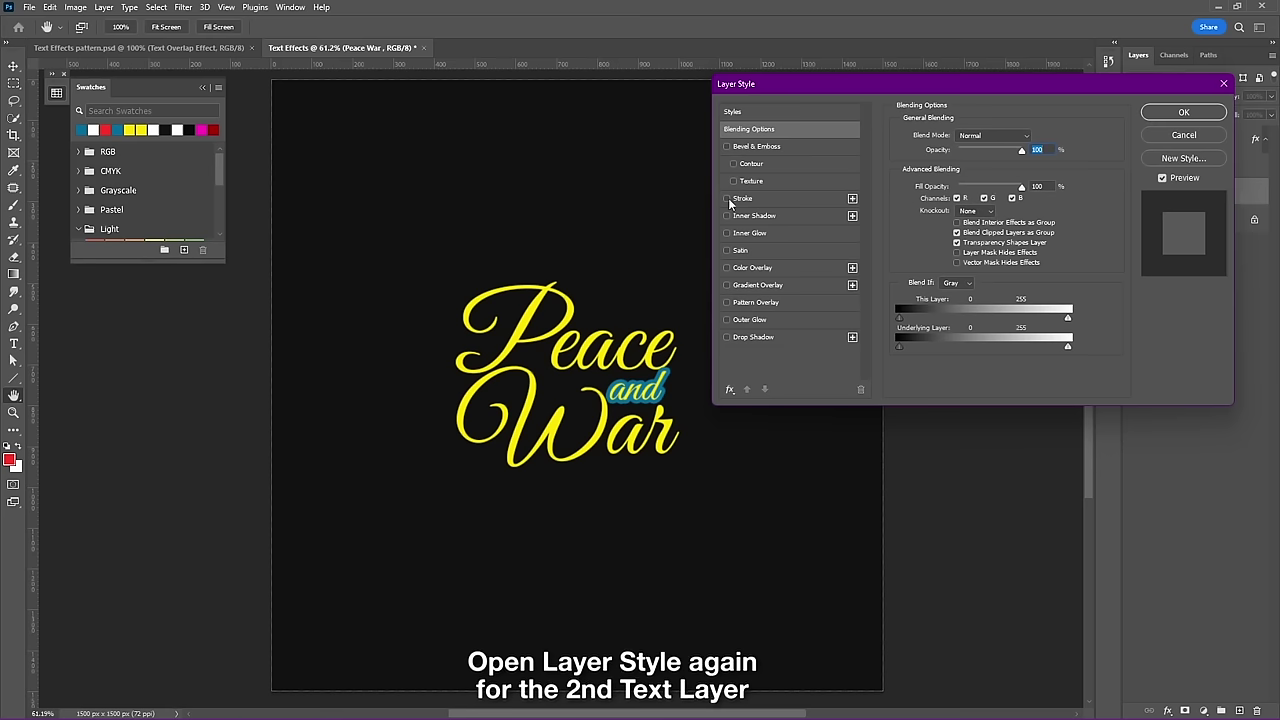
click(727, 198)
click(746, 200)
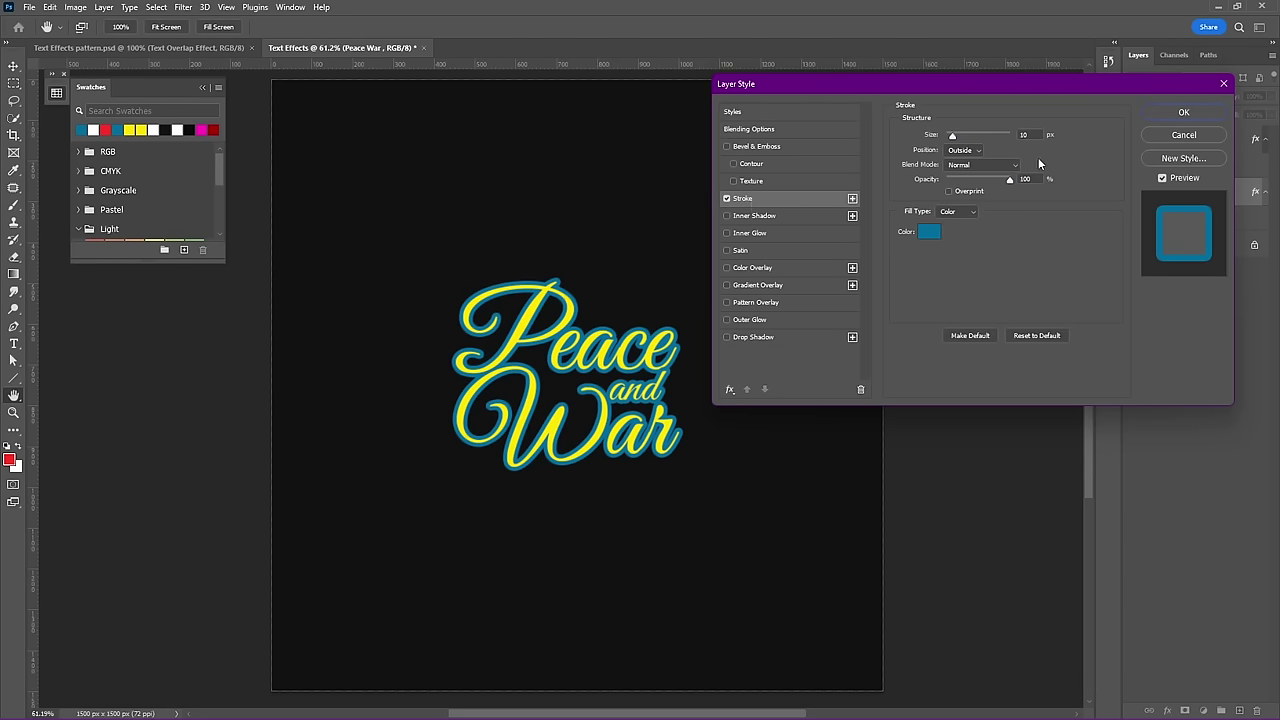
click(1175, 112)
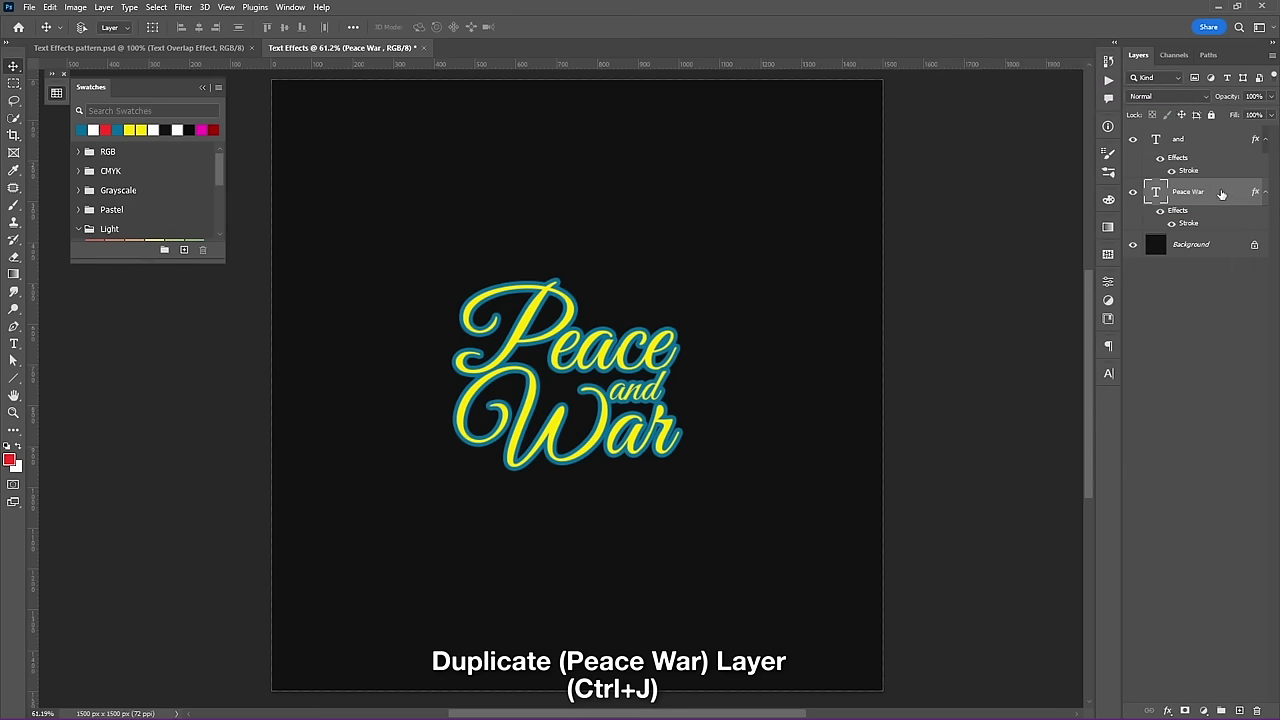
- Duplicate Peace War as 'Peace War copy' and reselect the original layer
key(ctrl)
key(ctrl+j)
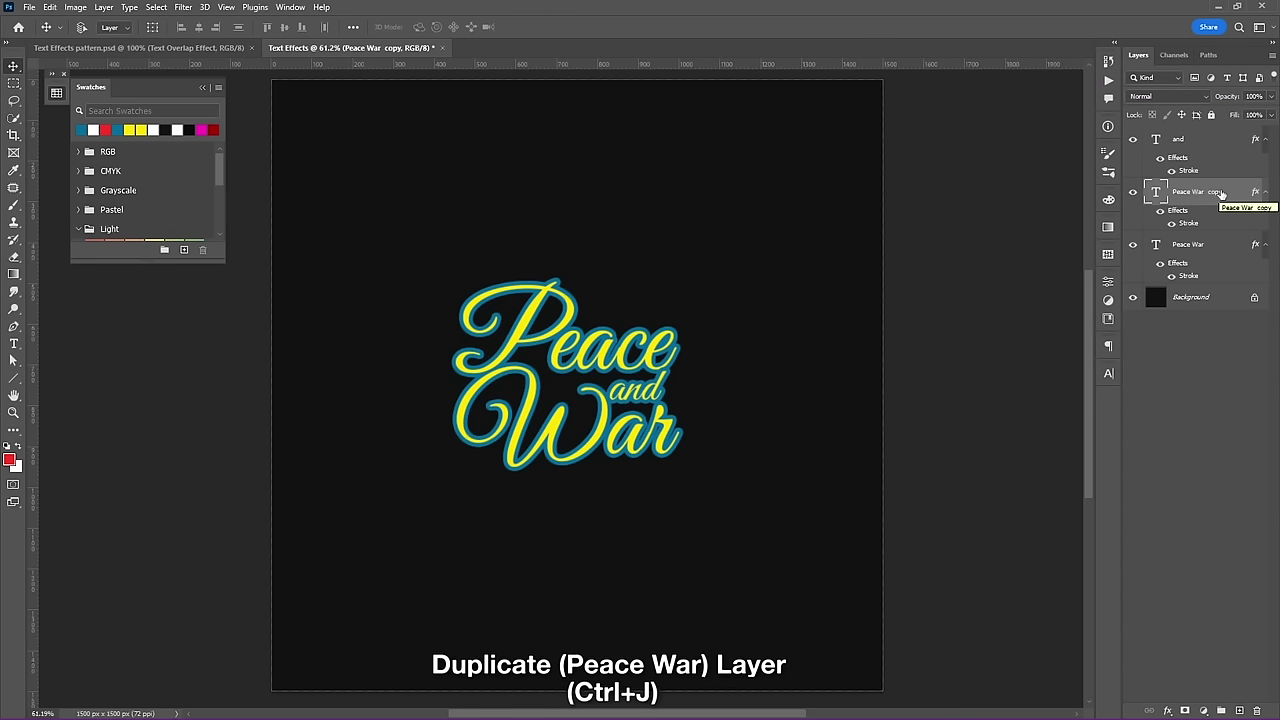
click(1227, 245)
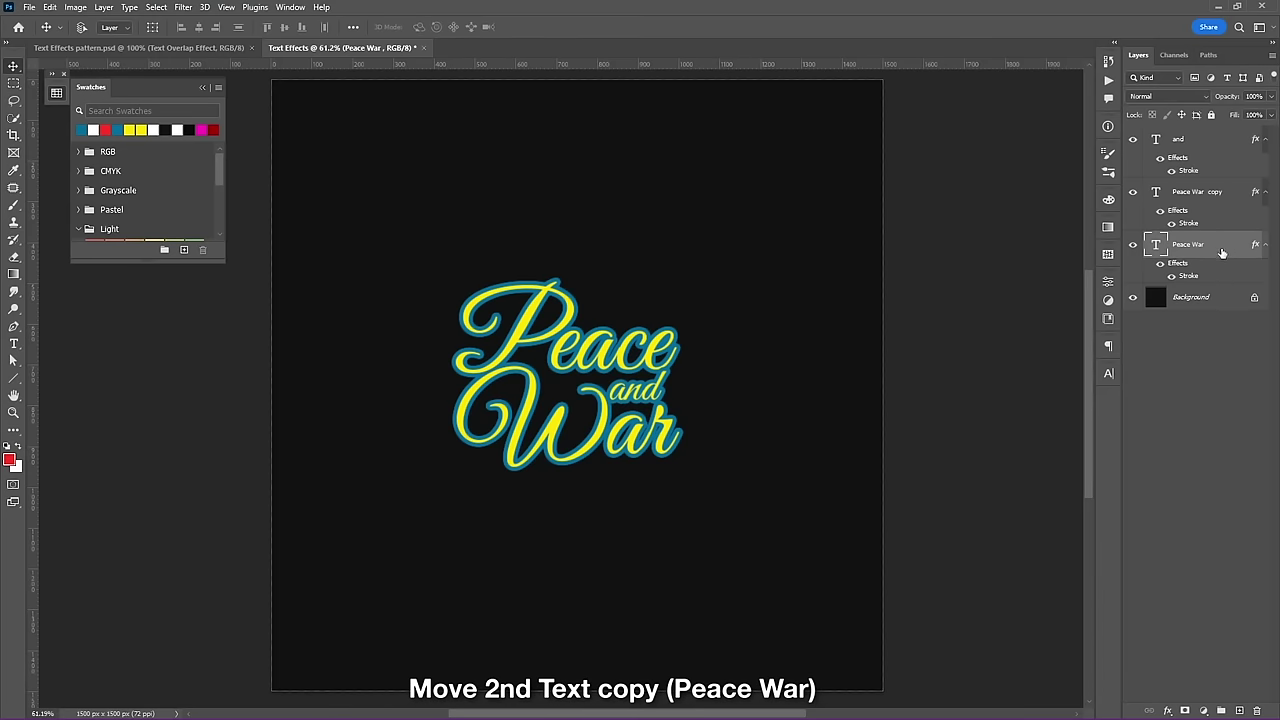
- Offset the original Peace War text right and down and fill it red
key(shift+Right)
key(shift+Right)
key(shift+Right)
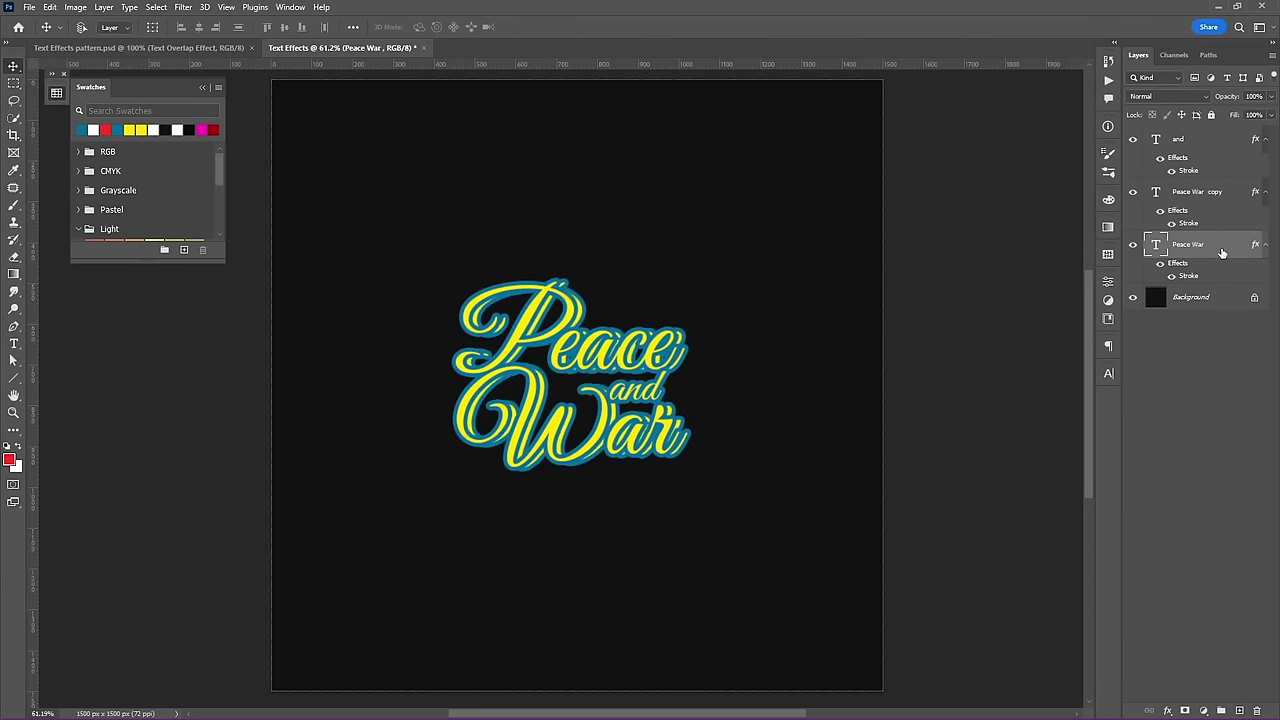
key(shift+Down)
key(shift+Down)
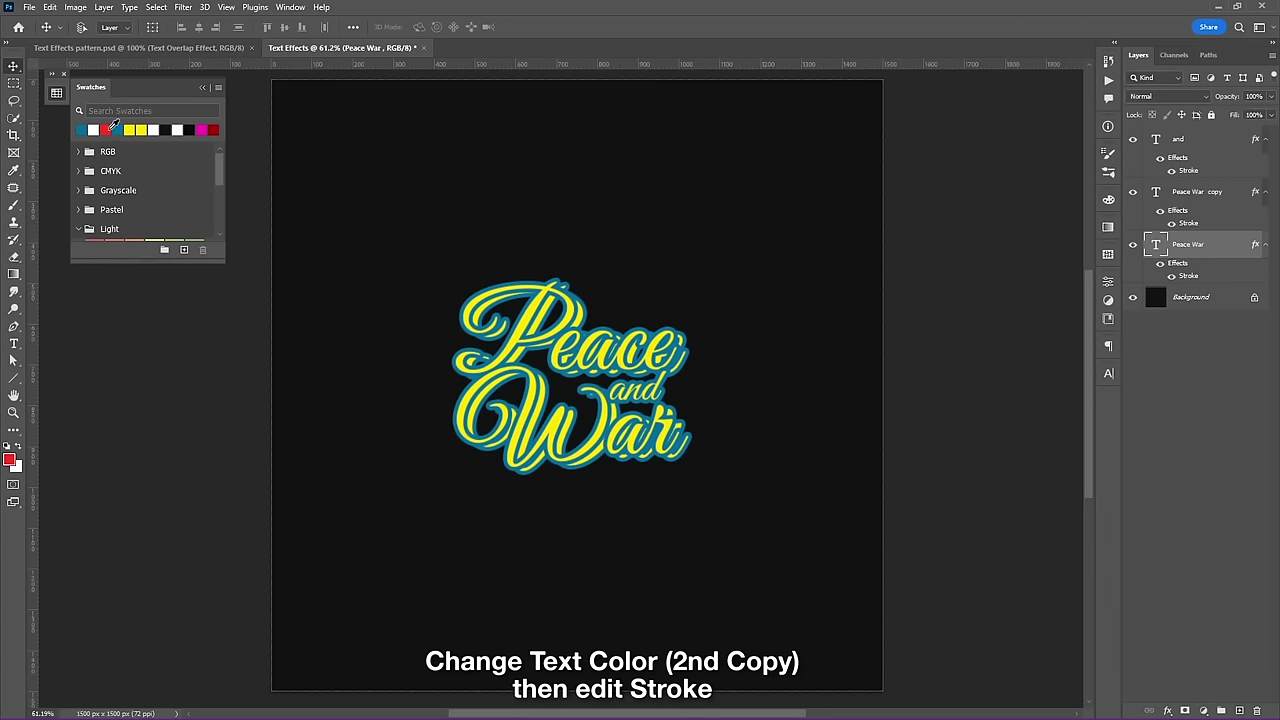
click(106, 129)
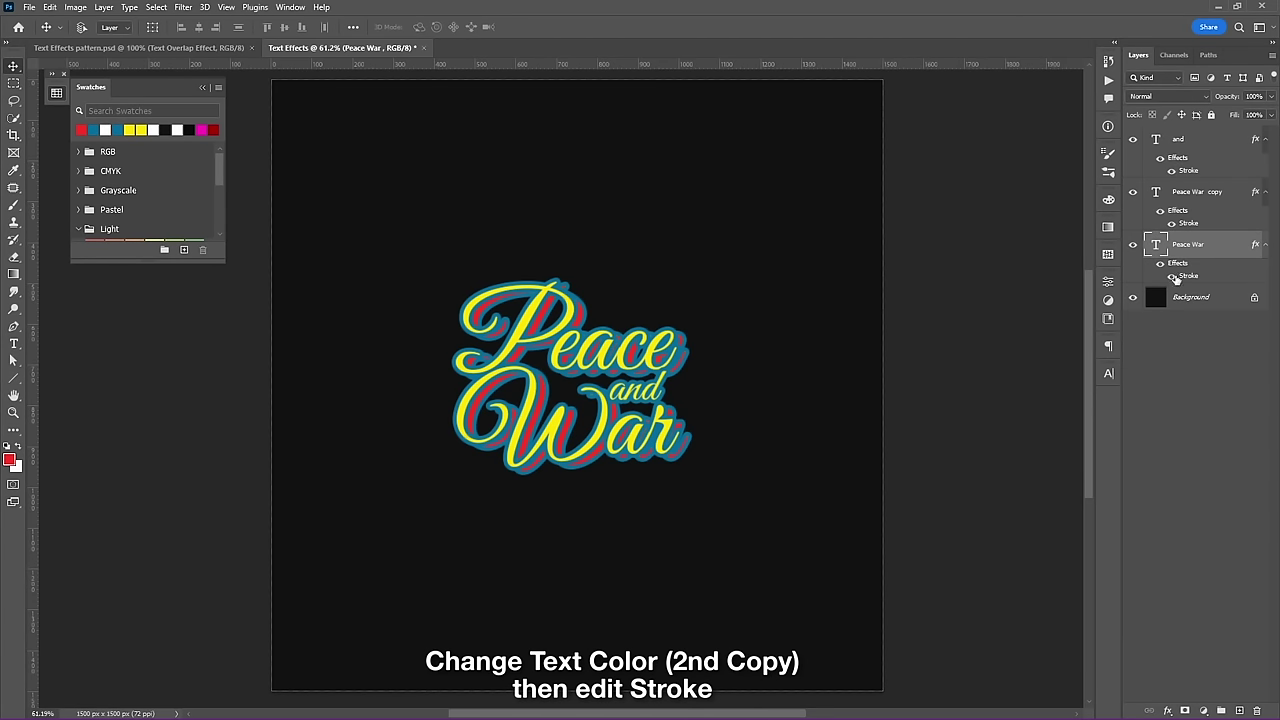
- Widen the Peace War stroke to 15 px, then select all three text layers
double_click(1190, 276)
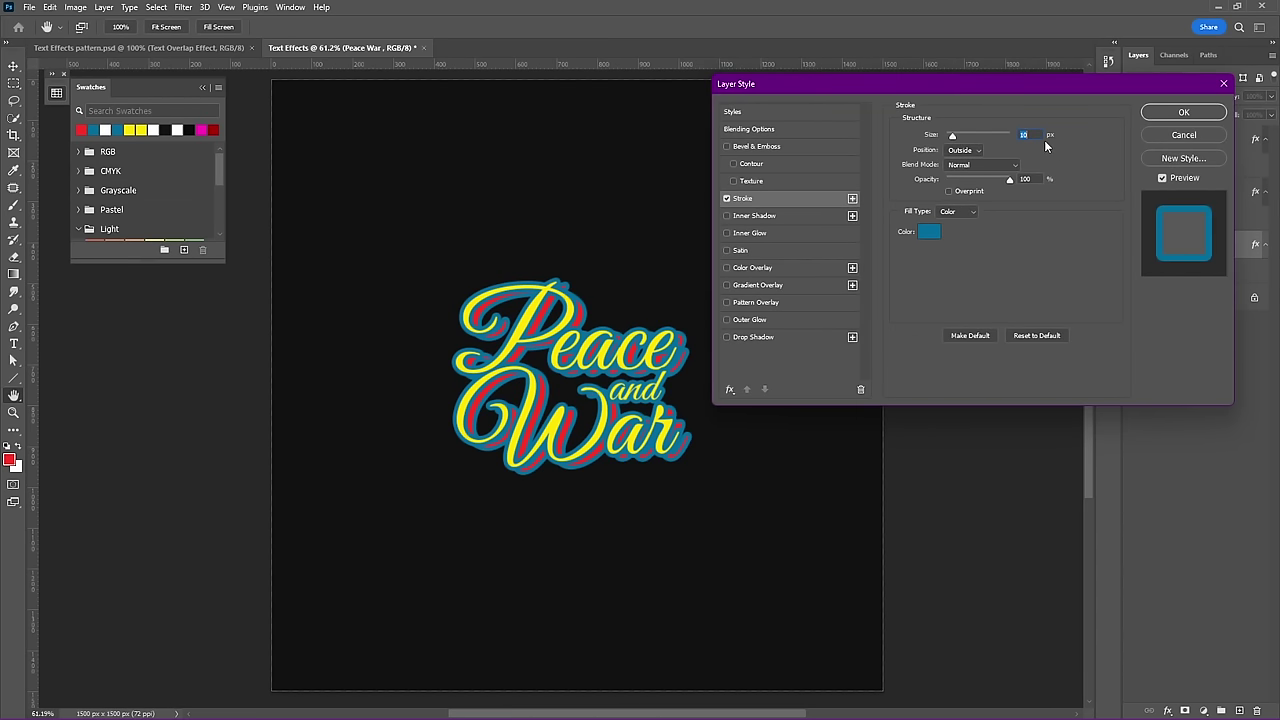
text(15)
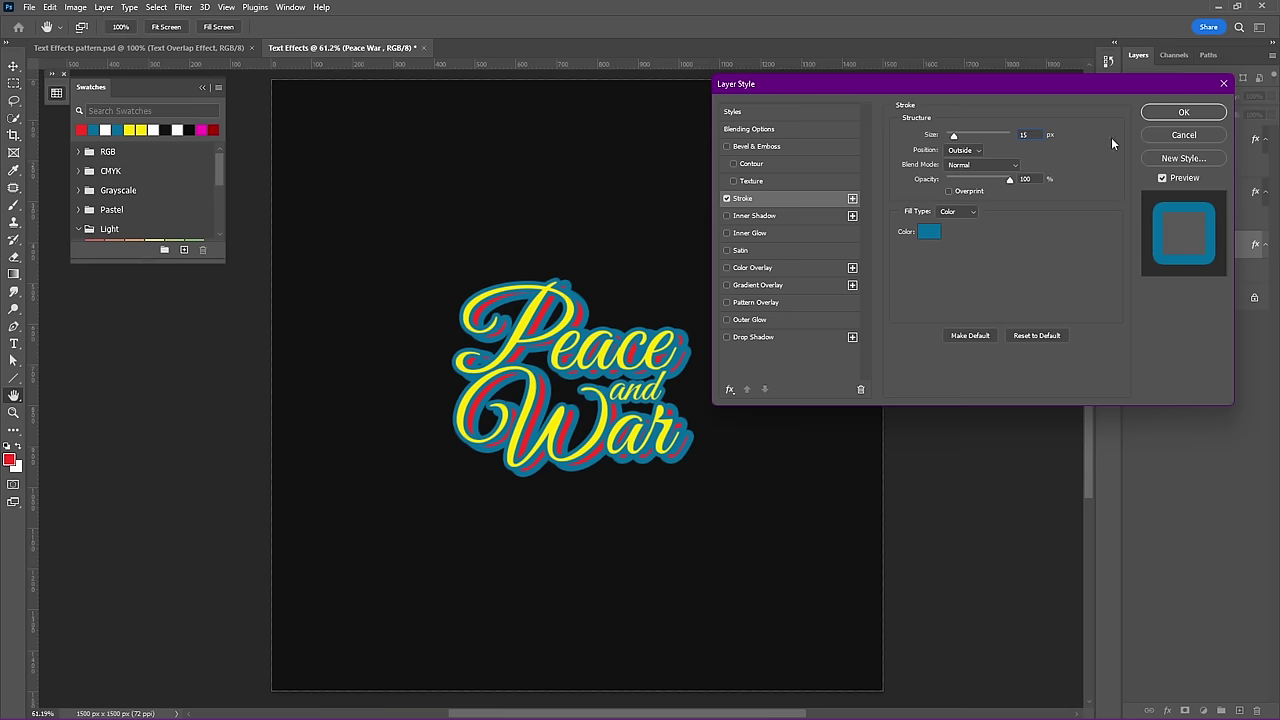
click(1182, 113)
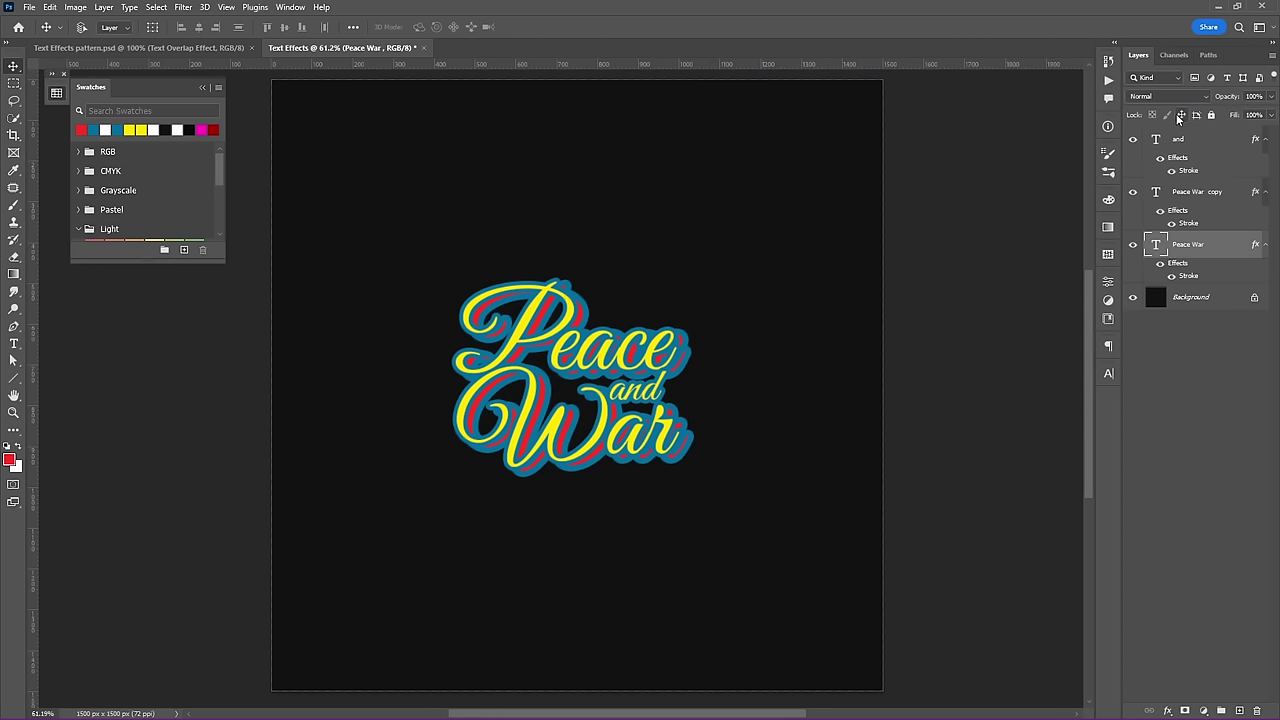
shift+click(1193, 141)
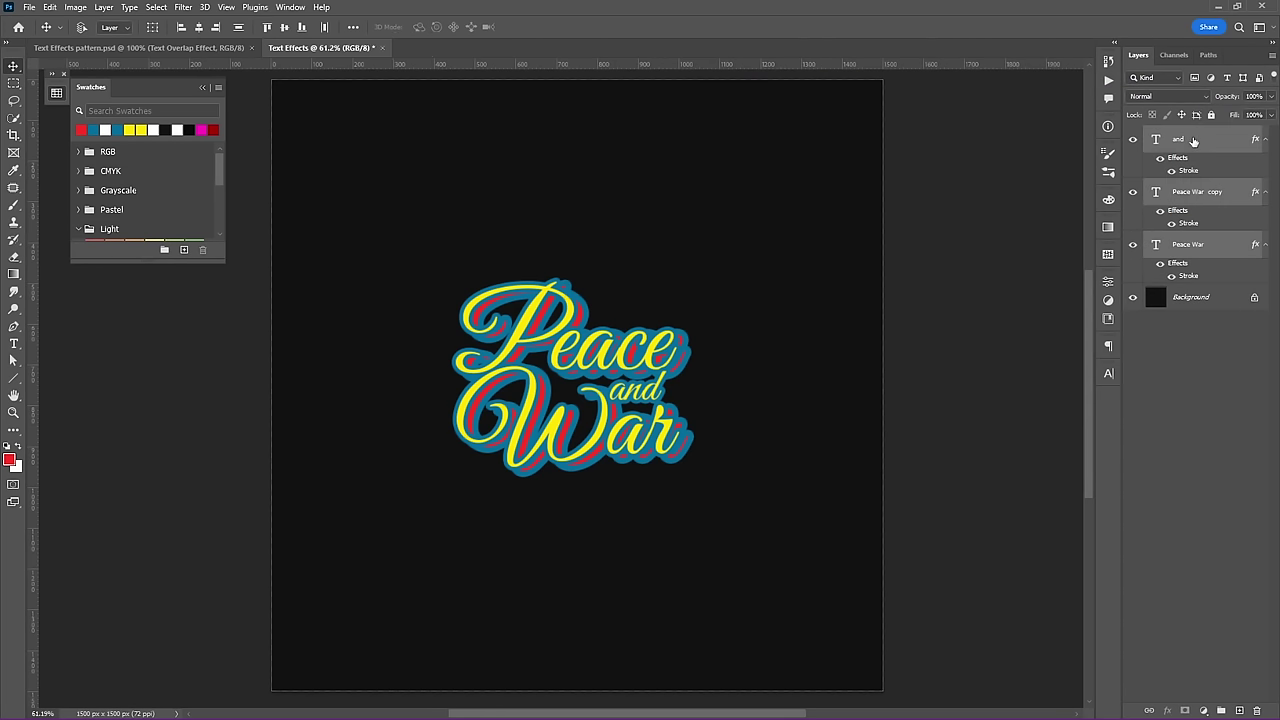
- Group the three text layers as Group 1 and give it a 20 px white outside stroke
key(ctrl+g)
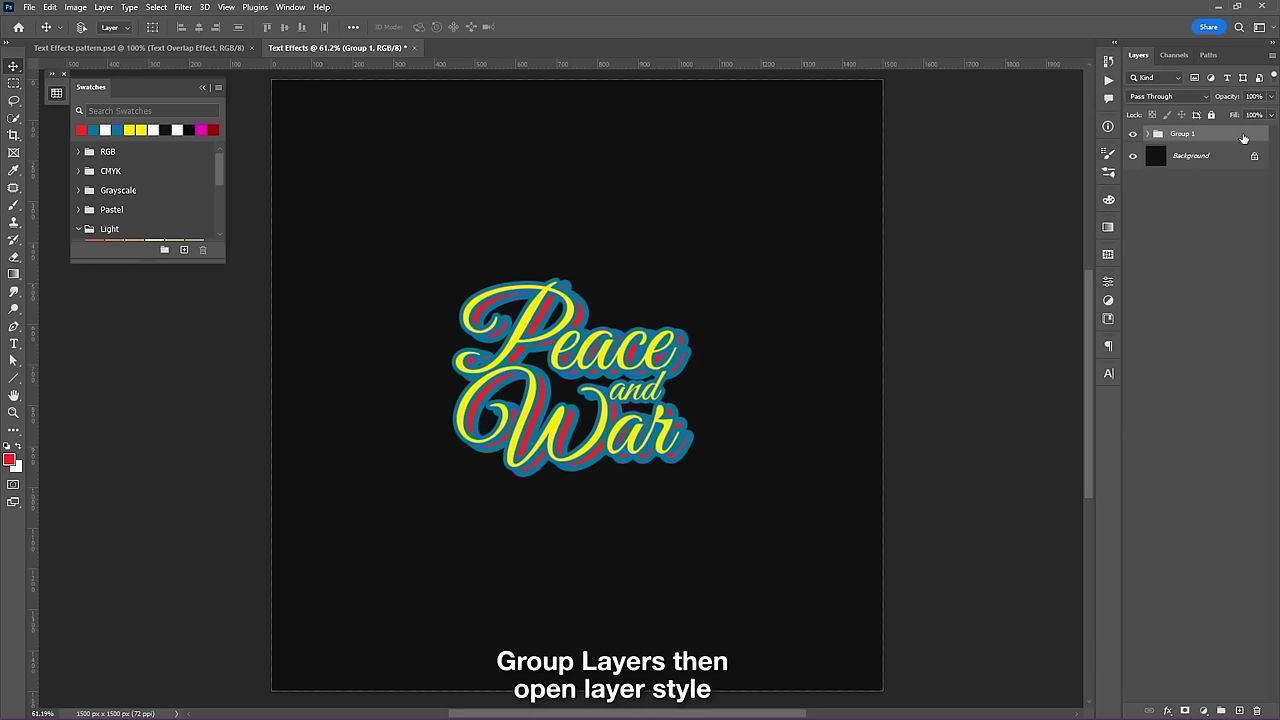
double_click(1243, 137)
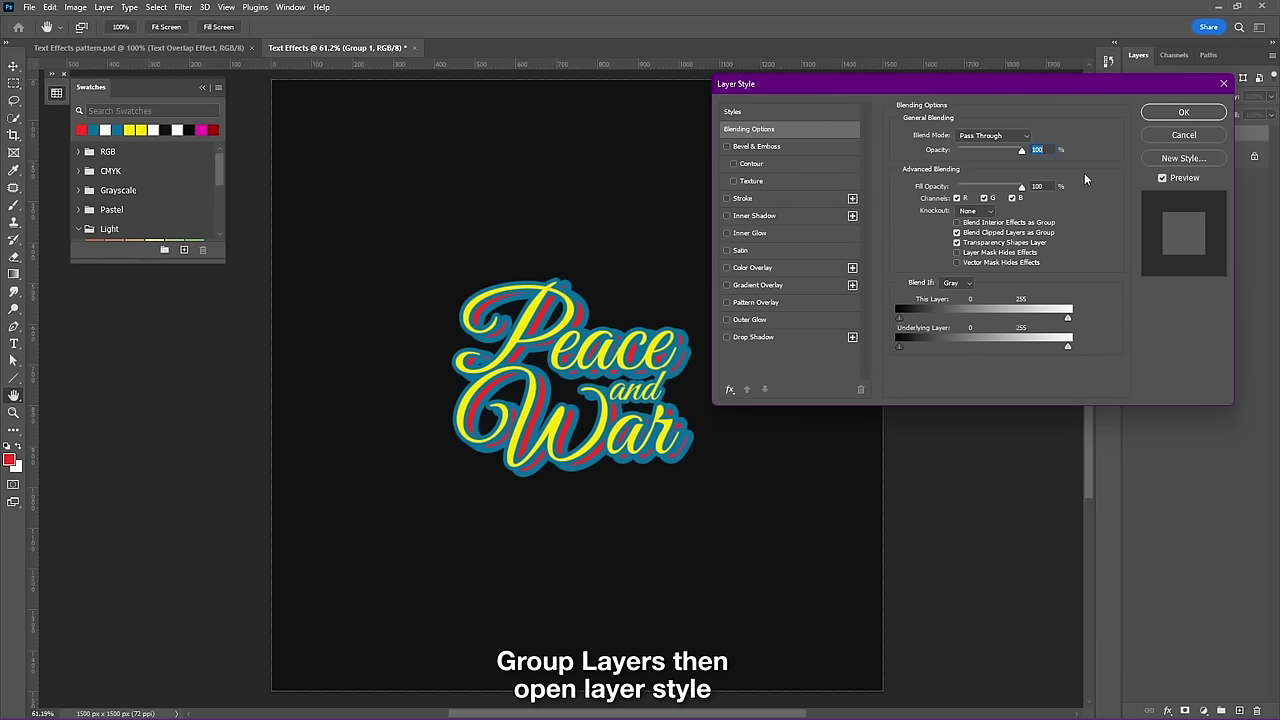
click(727, 199)
click(754, 200)
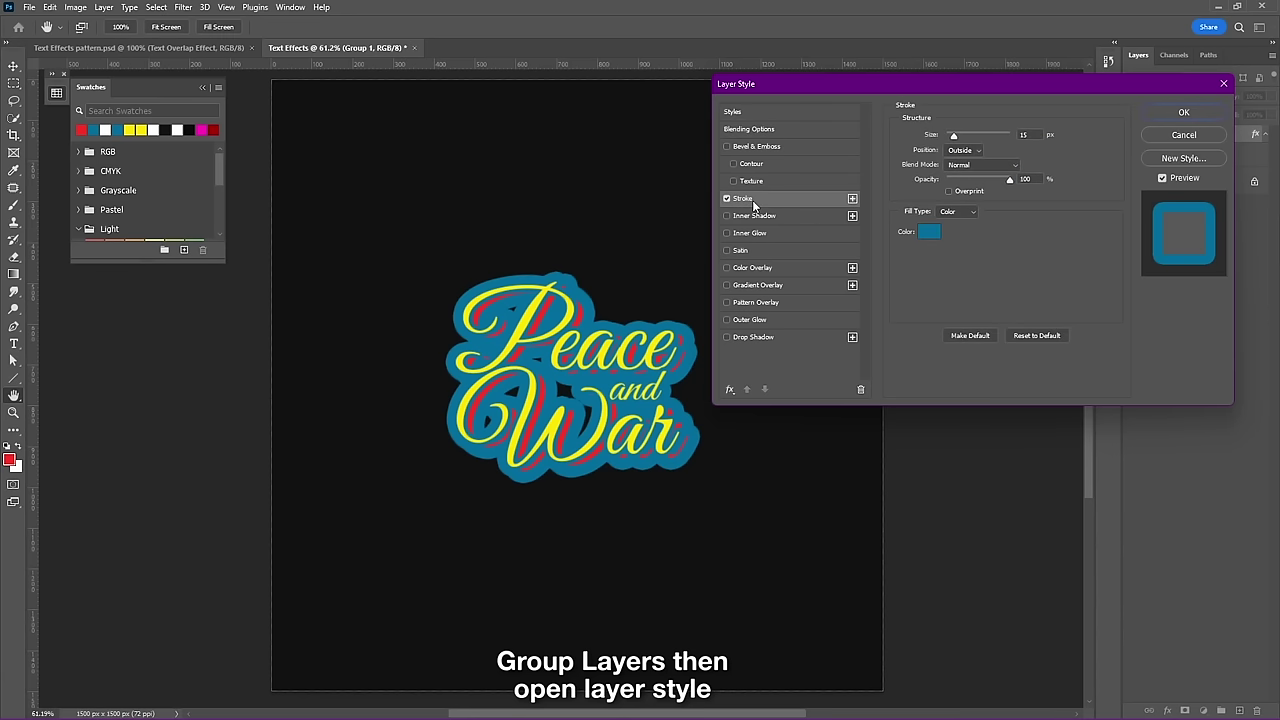
click(932, 232)
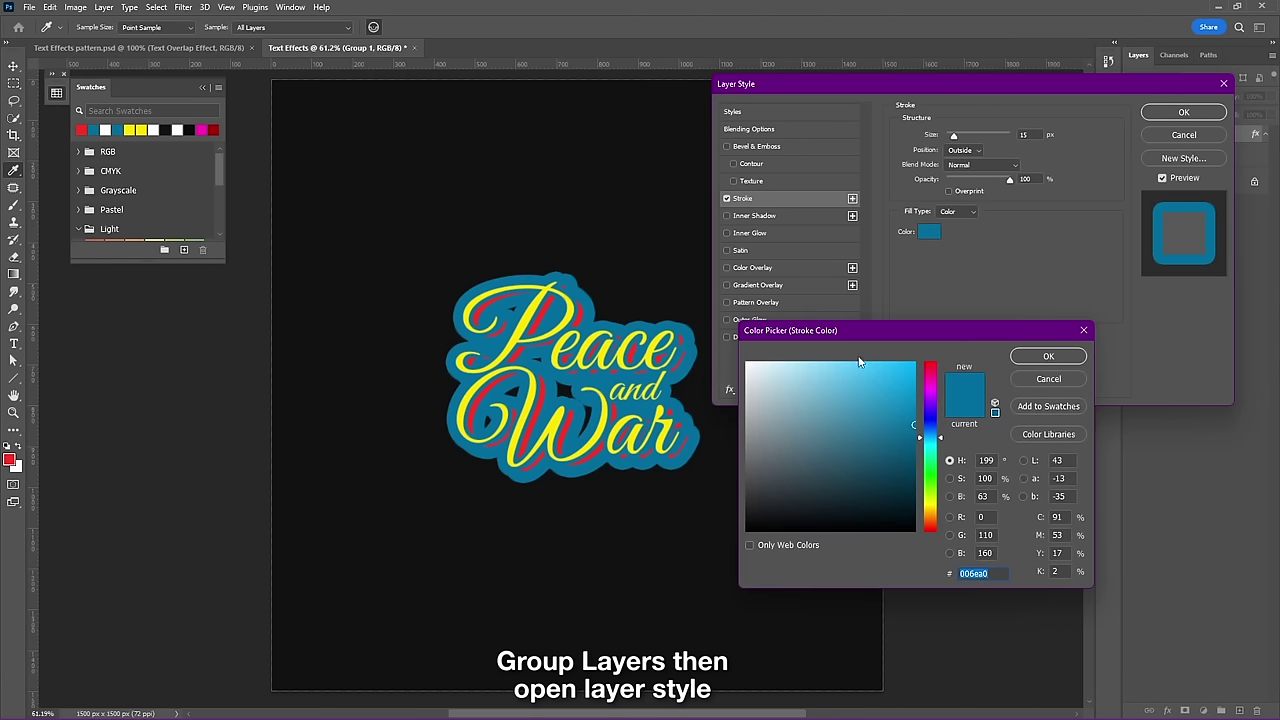
click(747, 366)
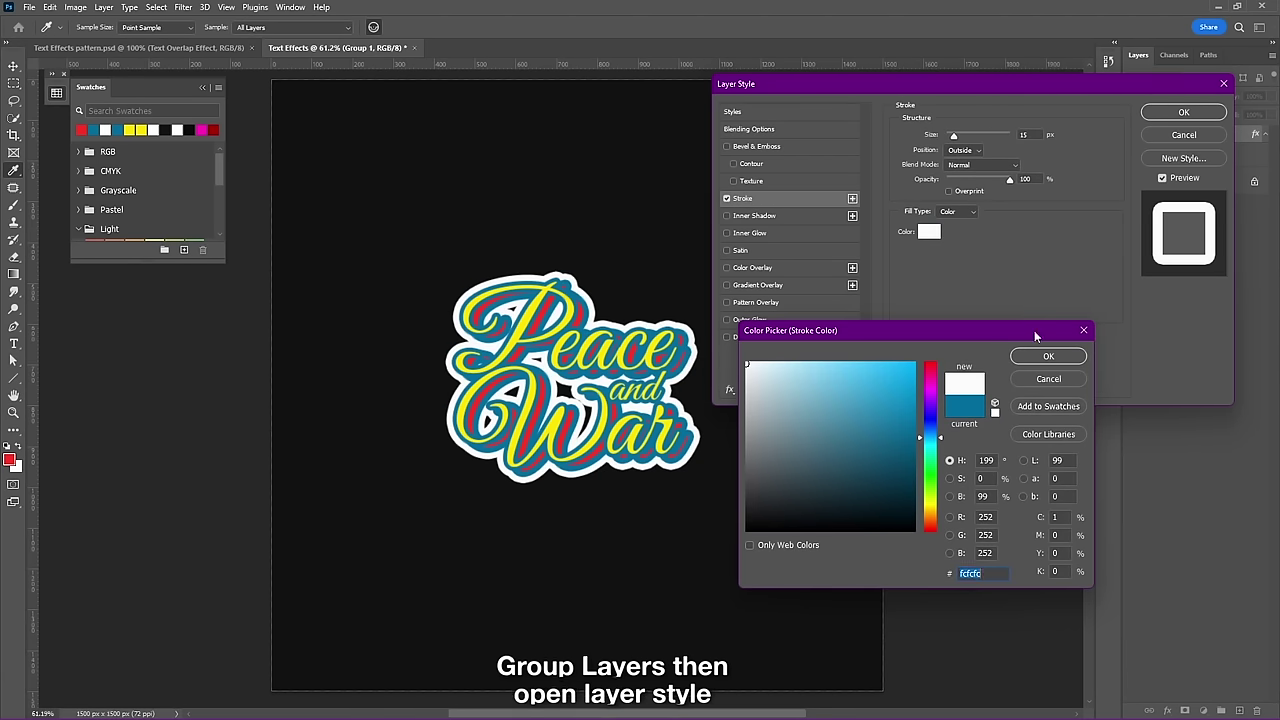
click(1048, 356)
scroll(1027, 140, up, 5)
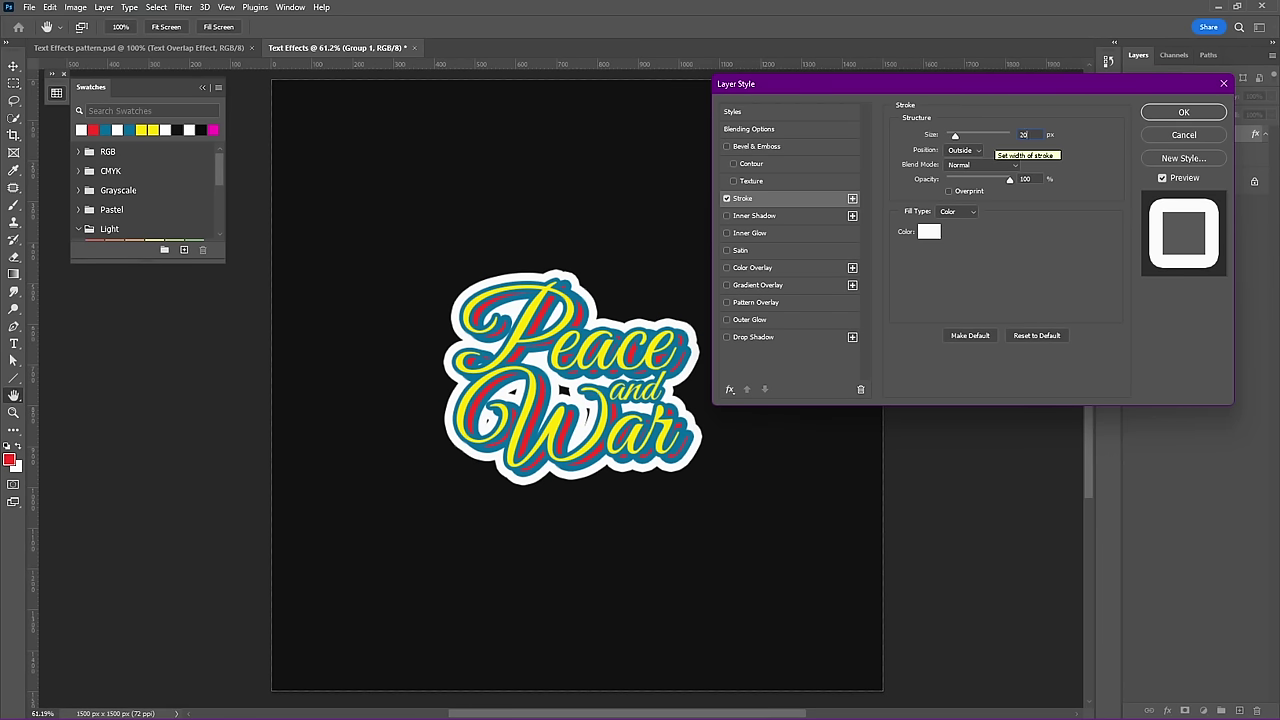
click(1177, 113)
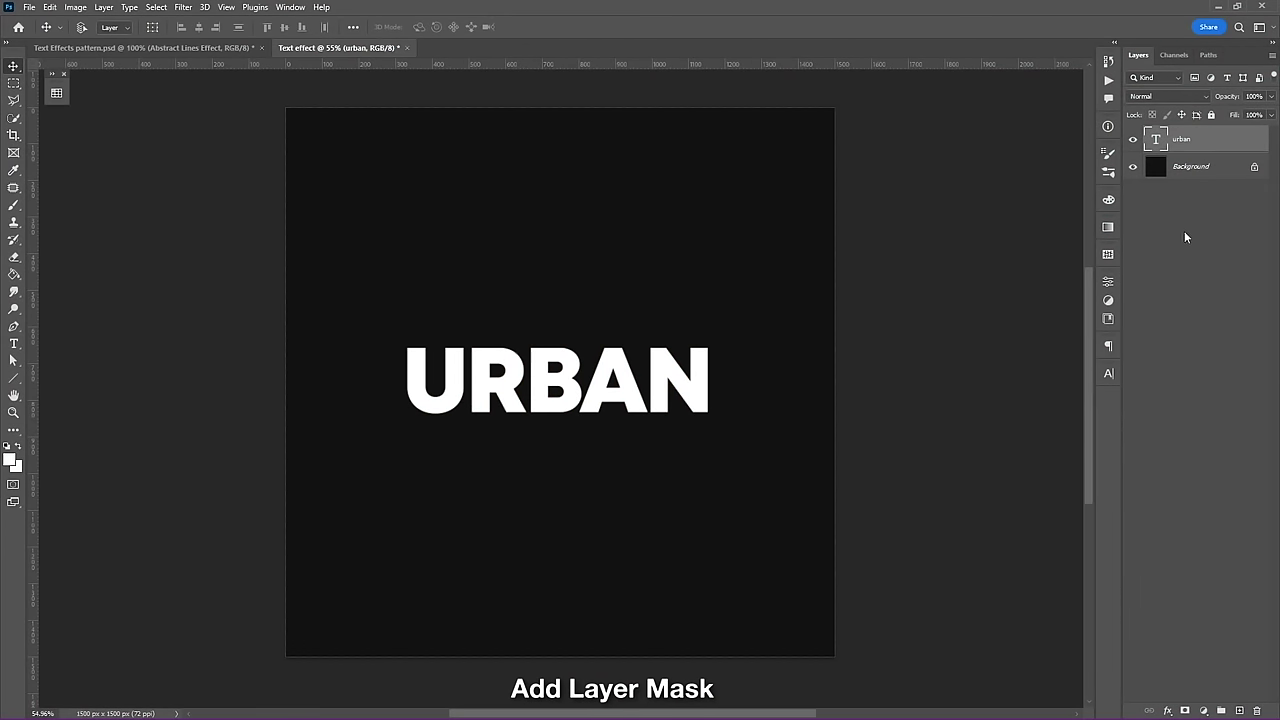
- Mask the URBAN layer, Alt-drag a copy upward, and marquee a band across the rows
click(1187, 710)
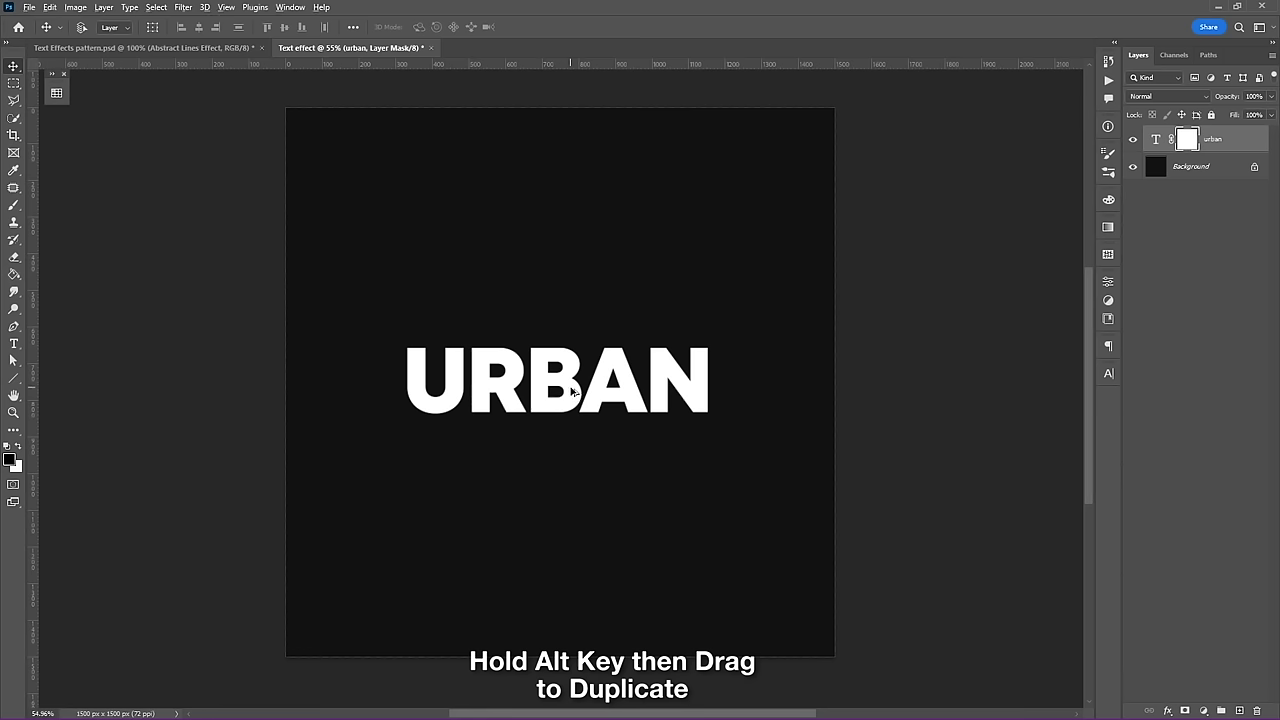
mouse_move(572, 392)
alt+mouse_down()
mouse_move(575, 327)
mouse_move(581, 463)
alt+mouse_up()
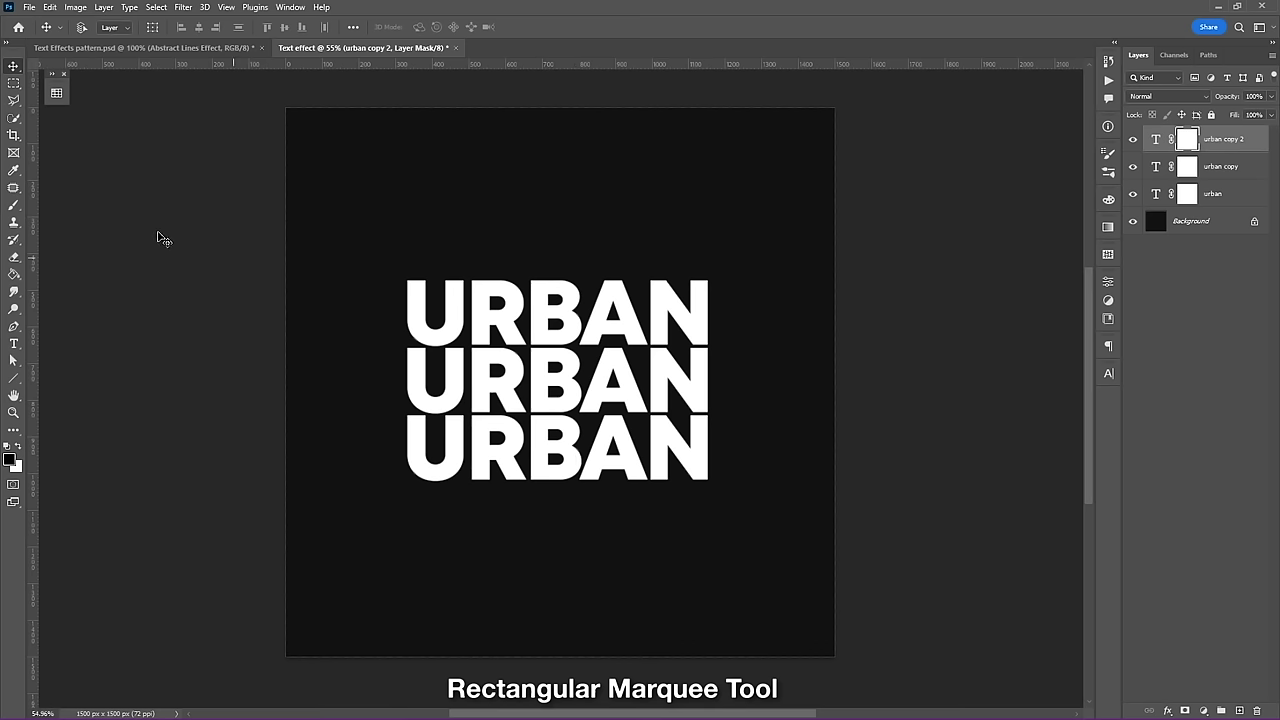
click(14, 84)
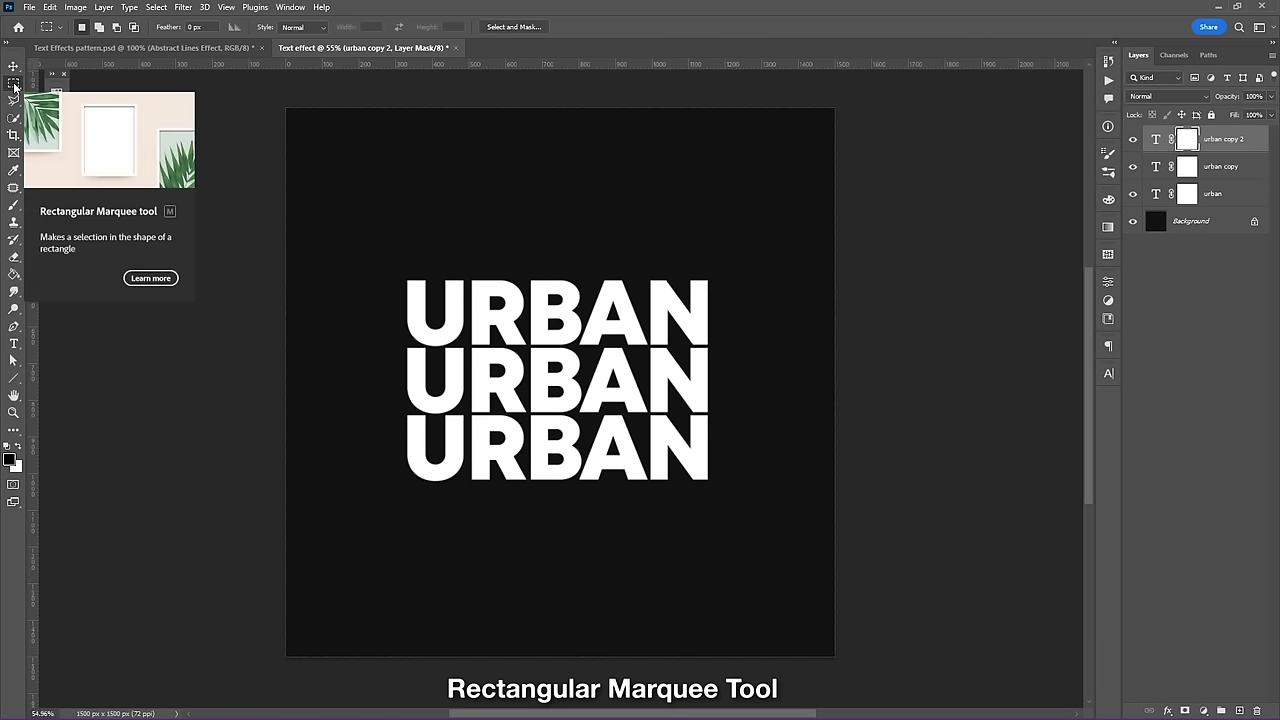
mouse_move(364, 315)
mouse_down()
mouse_move(689, 403)
mouse_move(777, 413)
mouse_up()
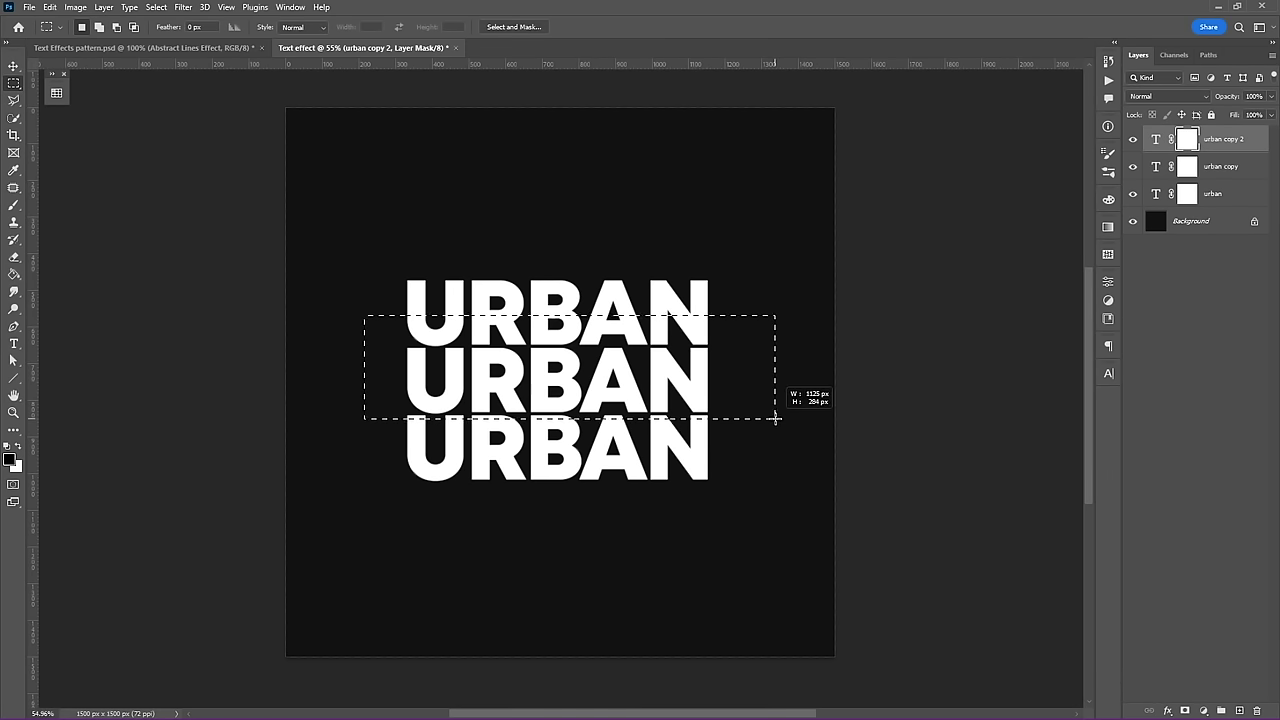
drag(666, 352, 664, 353)
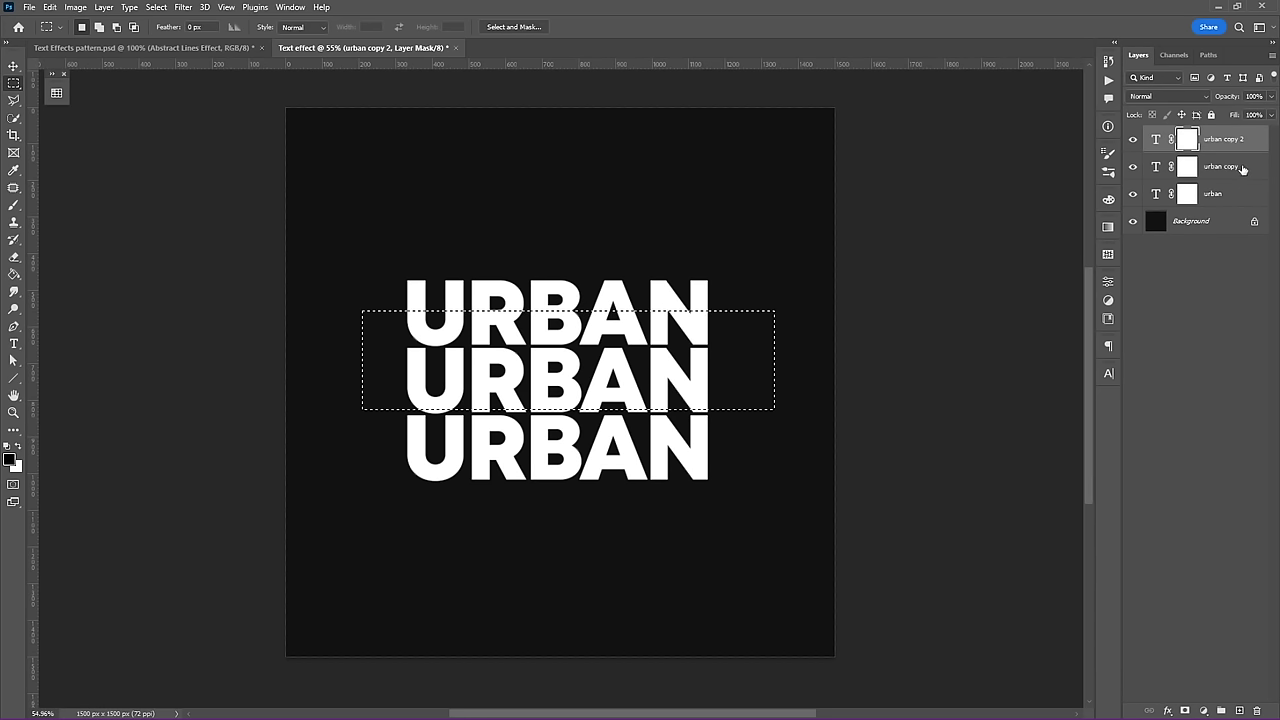
- Fill the urban copy mask black within the band to hide it, then deselect
click(1187, 166)
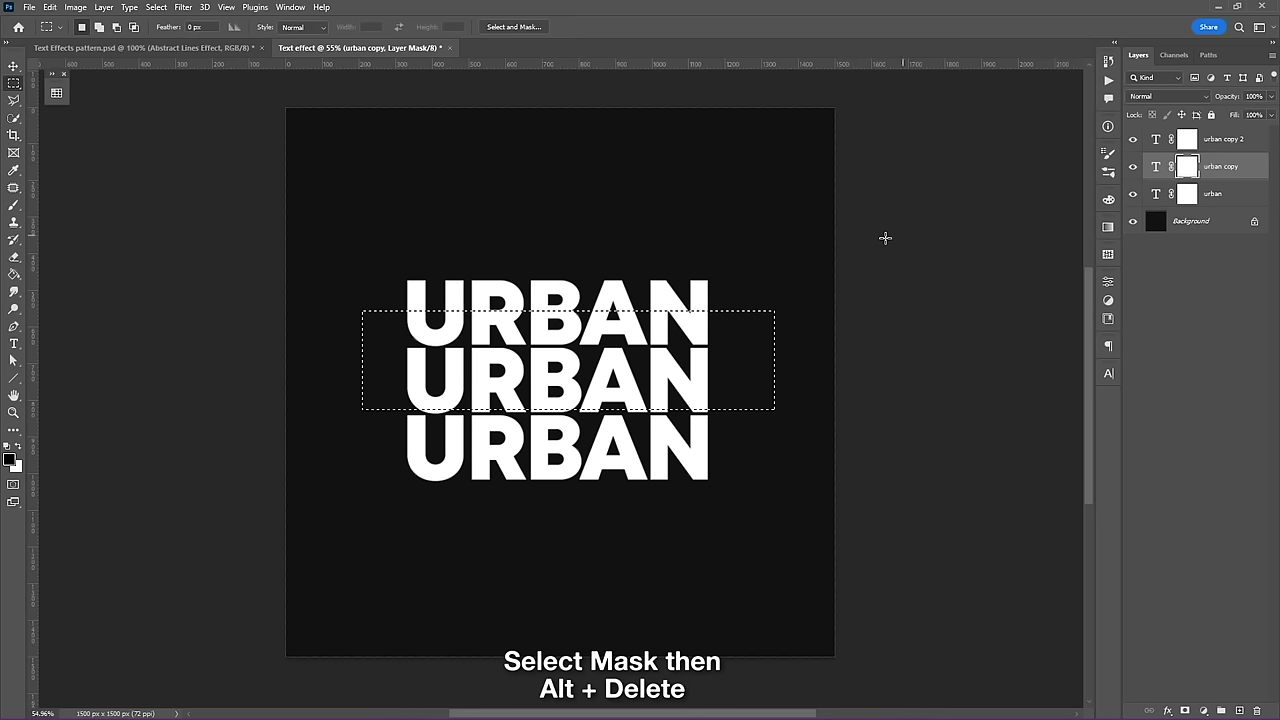
key(b)
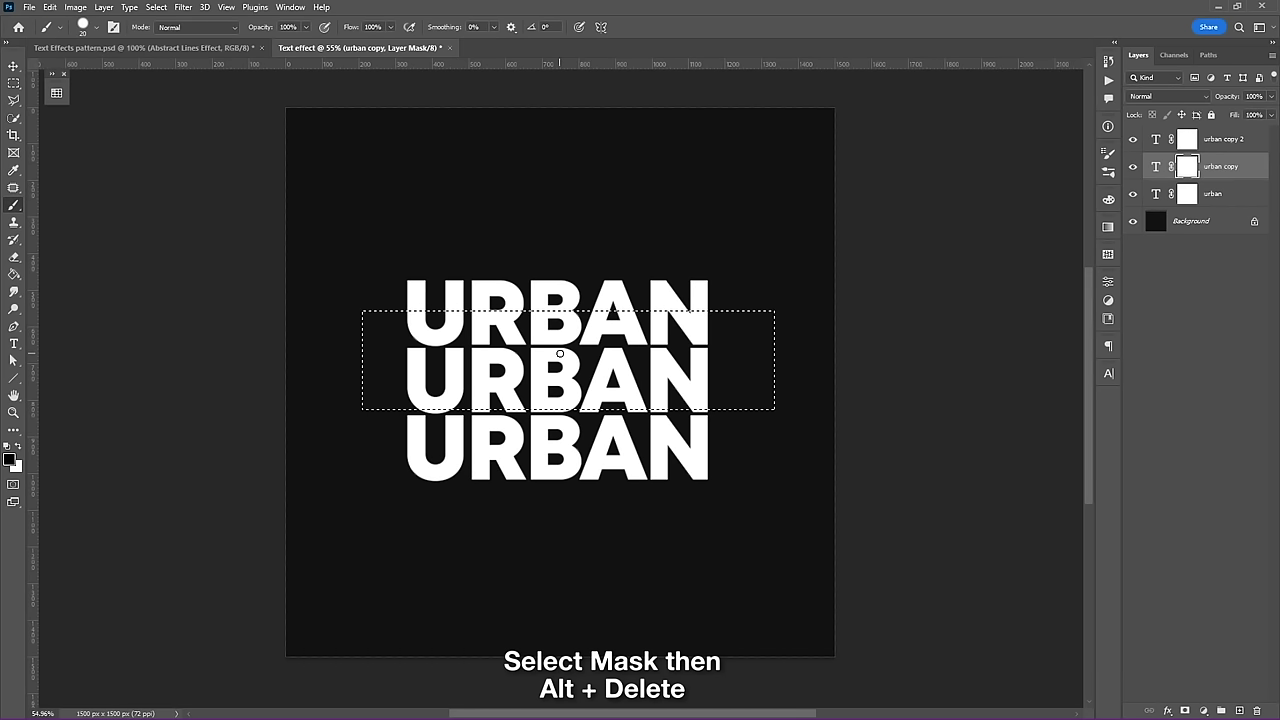
key(alt+Delete)
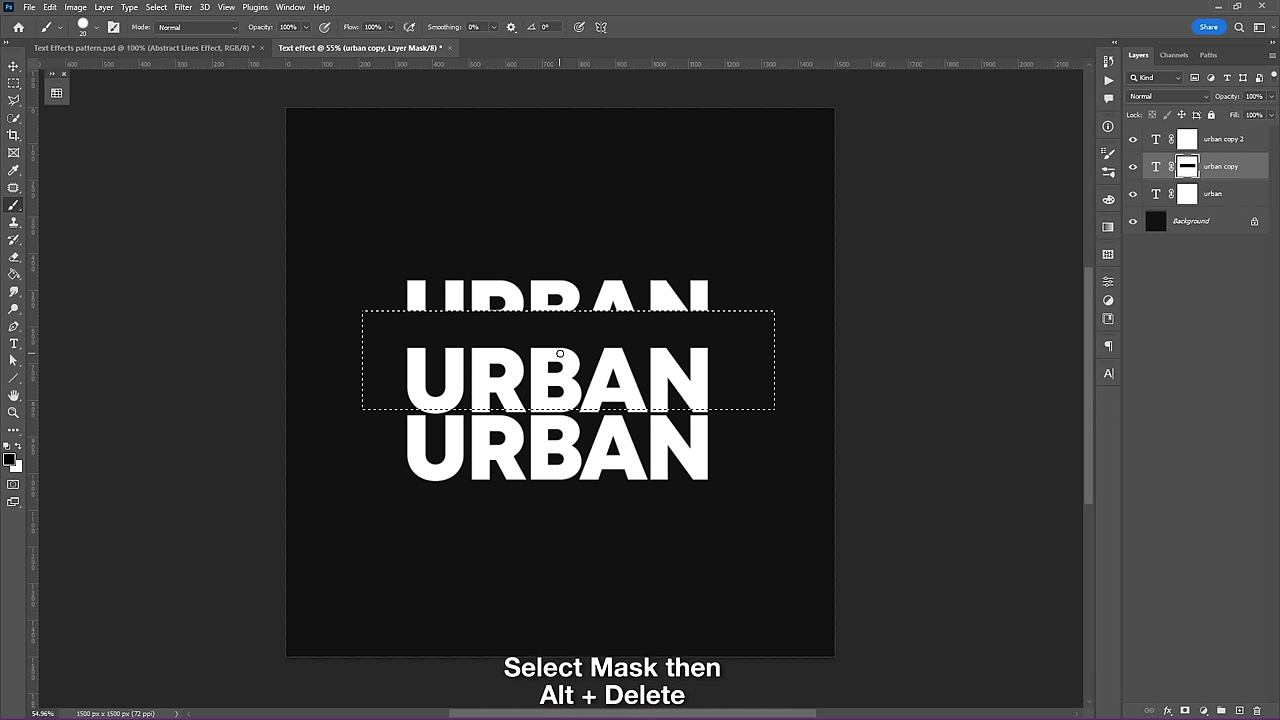
key(ctrl+d)
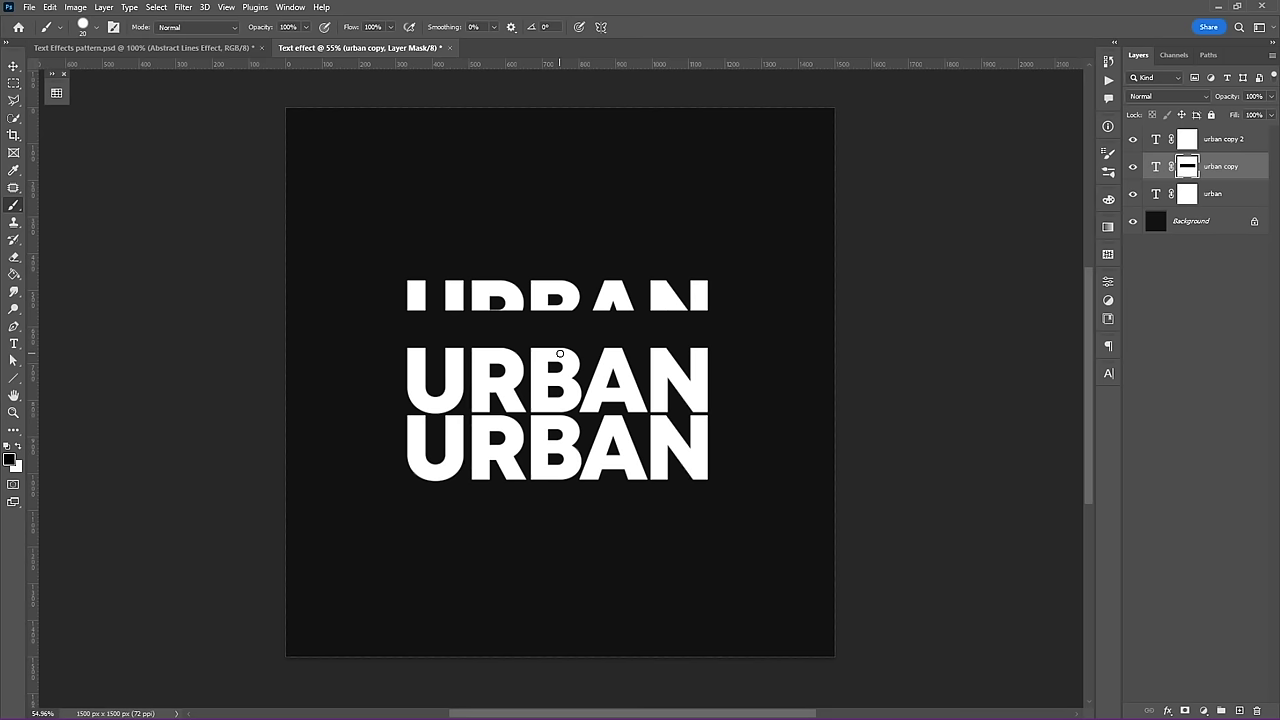
- Move the sliced URBAN down toward the centre word and Alt-drag a copy higher
key(v)
drag(560, 354, 567, 320)
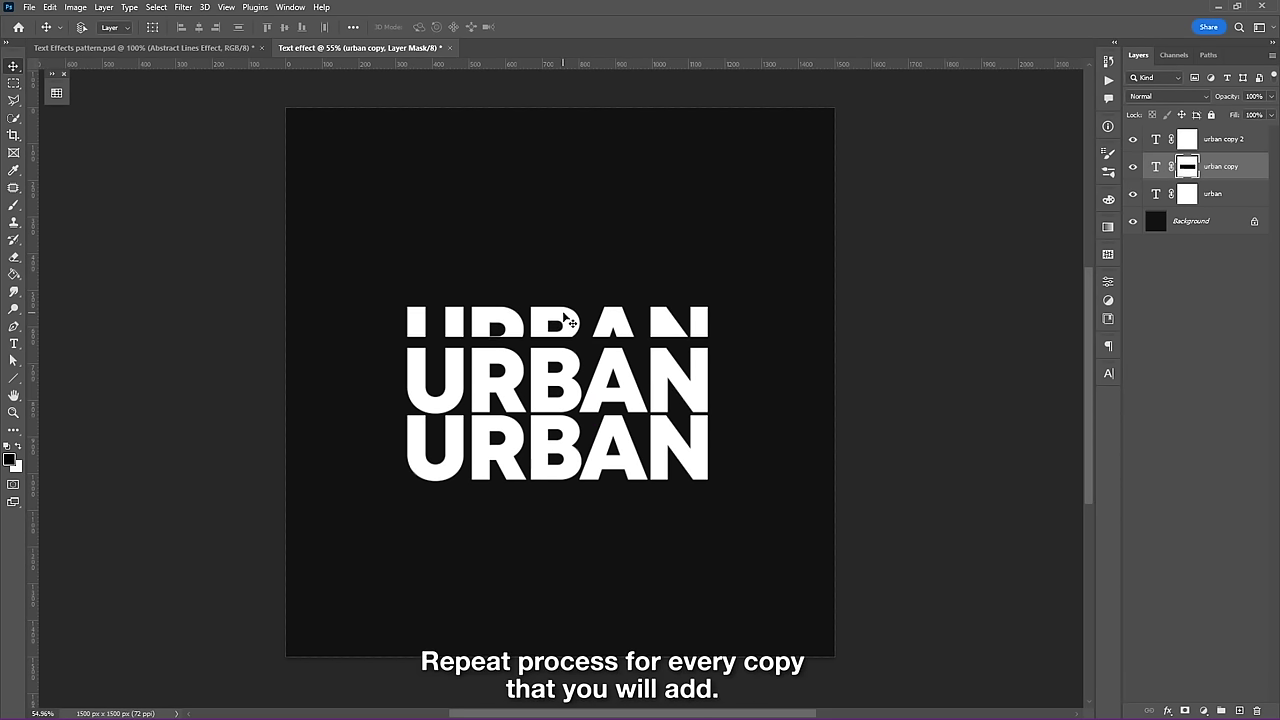
key(Down)
key(Down)
key(Down)
key(Down)
key(Down)
key(Down)
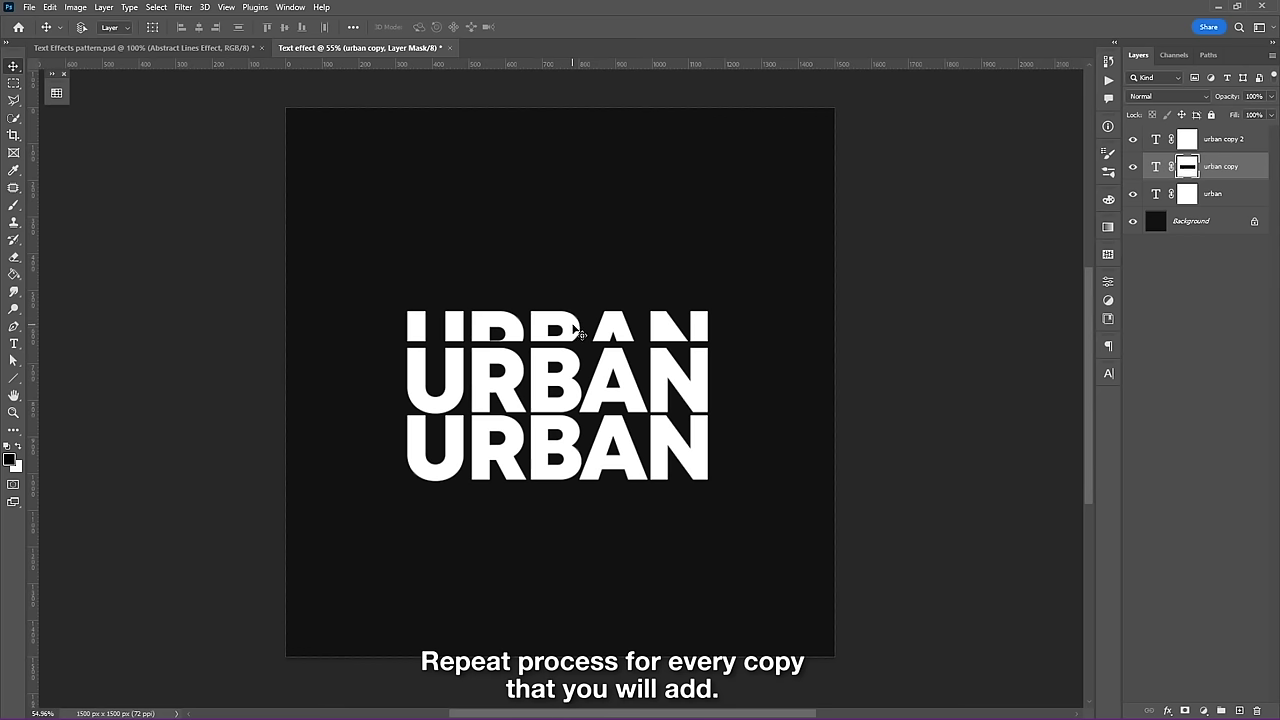
alt+drag(575, 330, 577, 297)
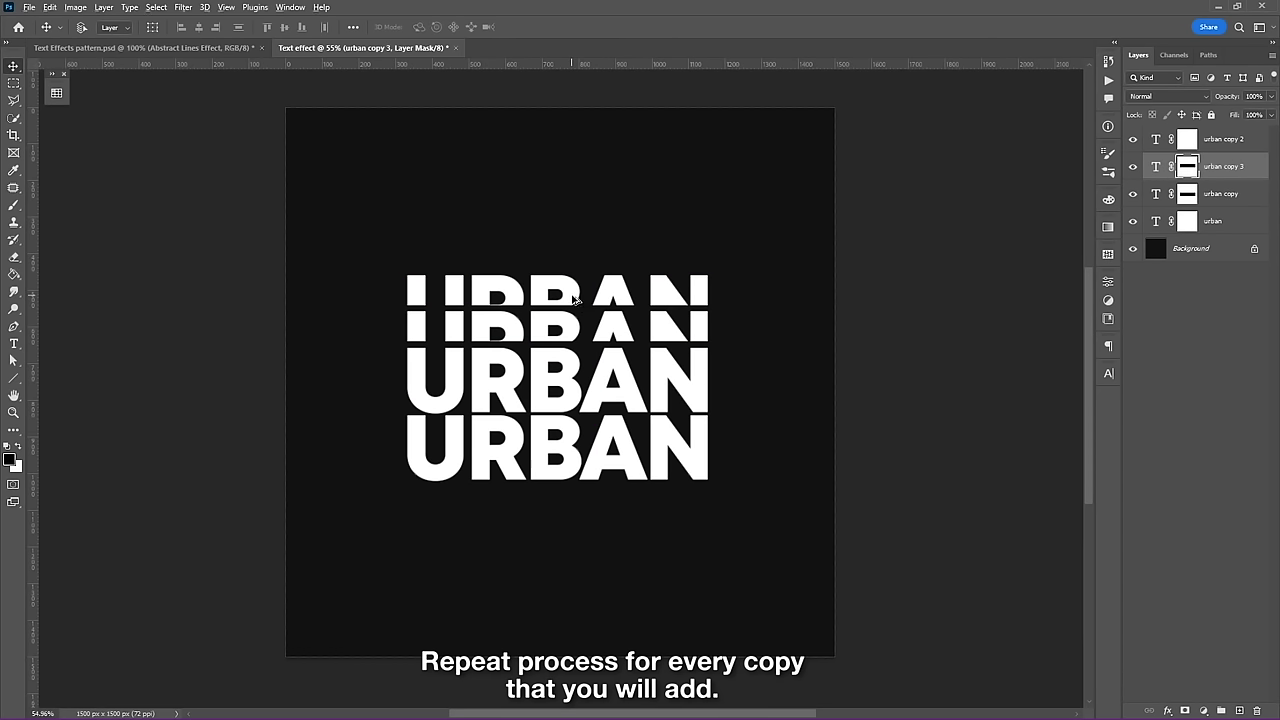
scroll(575, 298, up, 3)
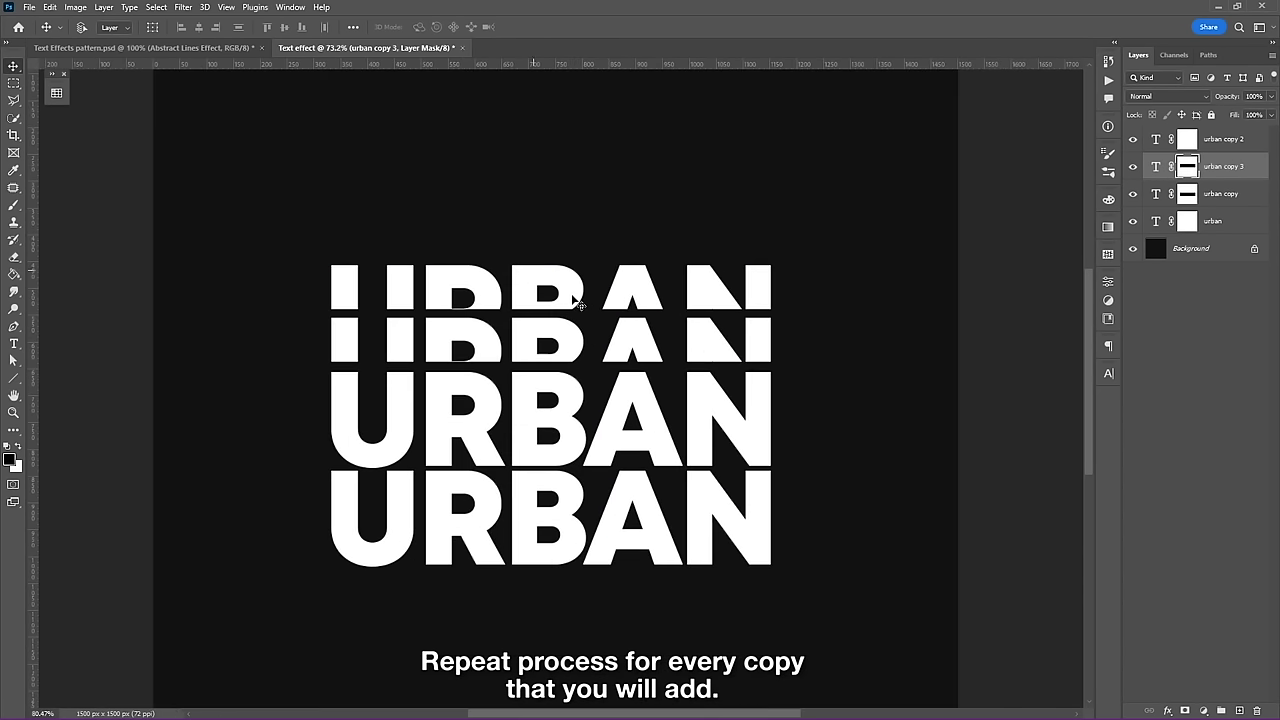
- Mask a horizontal band out of the newest URBAN copy and nudge it down against the row below
click(14, 83)
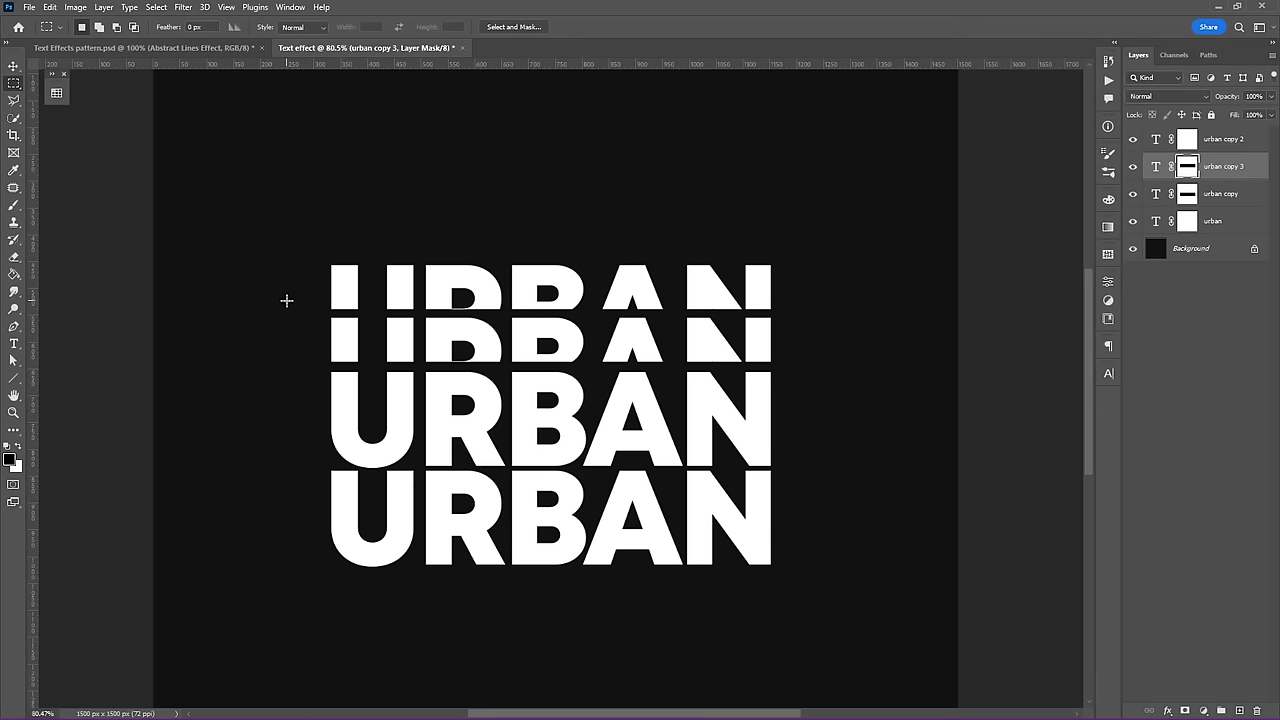
mouse_move(281, 293)
mouse_down()
mouse_move(869, 376)
mouse_move(810, 347)
mouse_up()
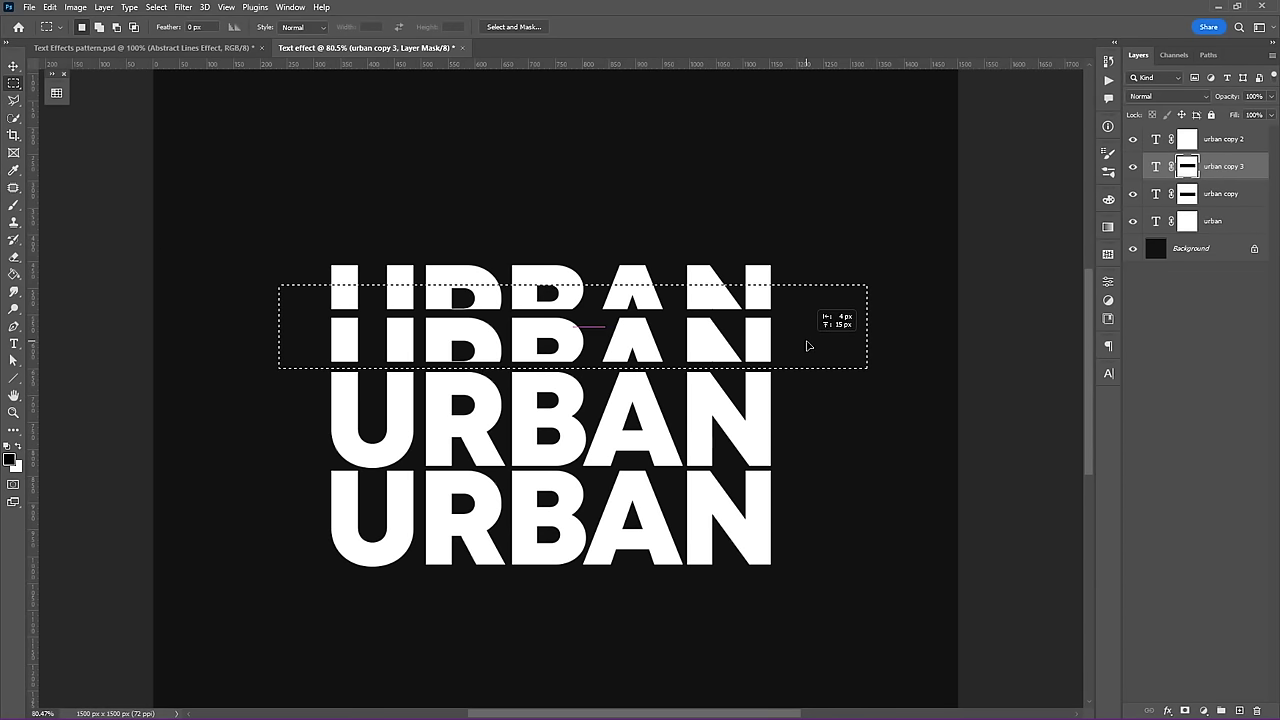
key(alt)
key(alt+BackSpace)
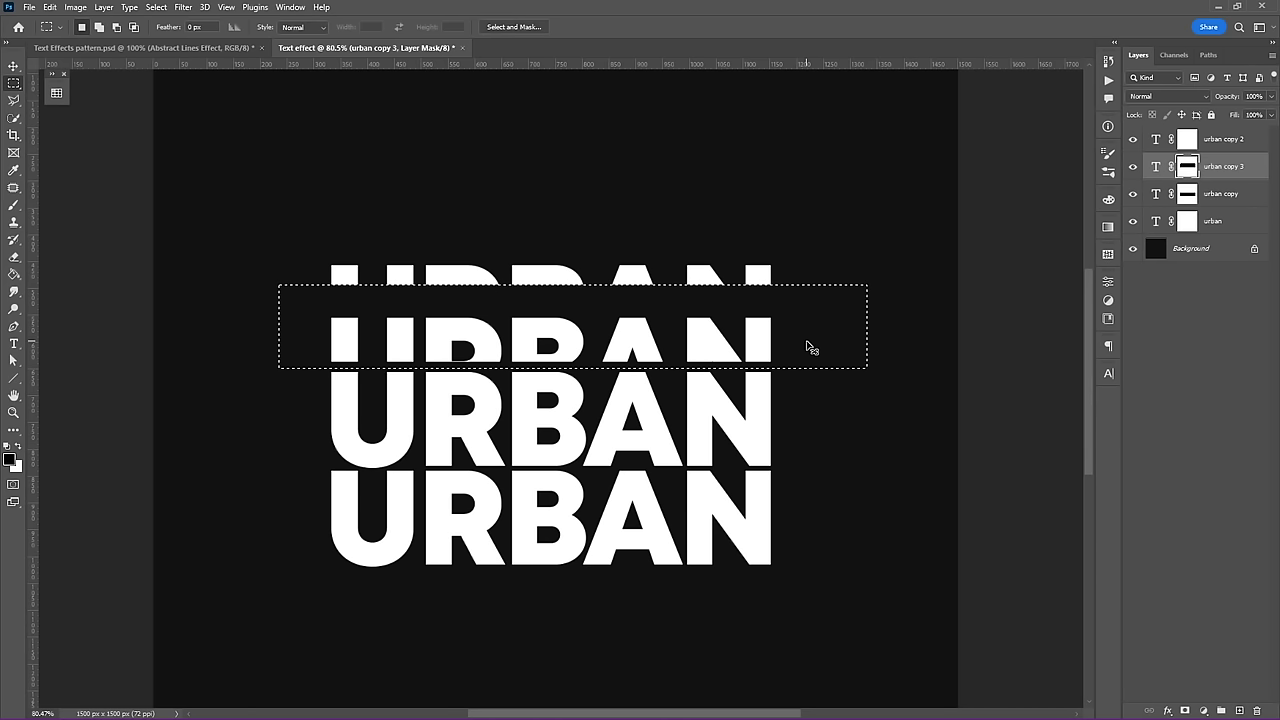
key(ctrl+d)
key(v)
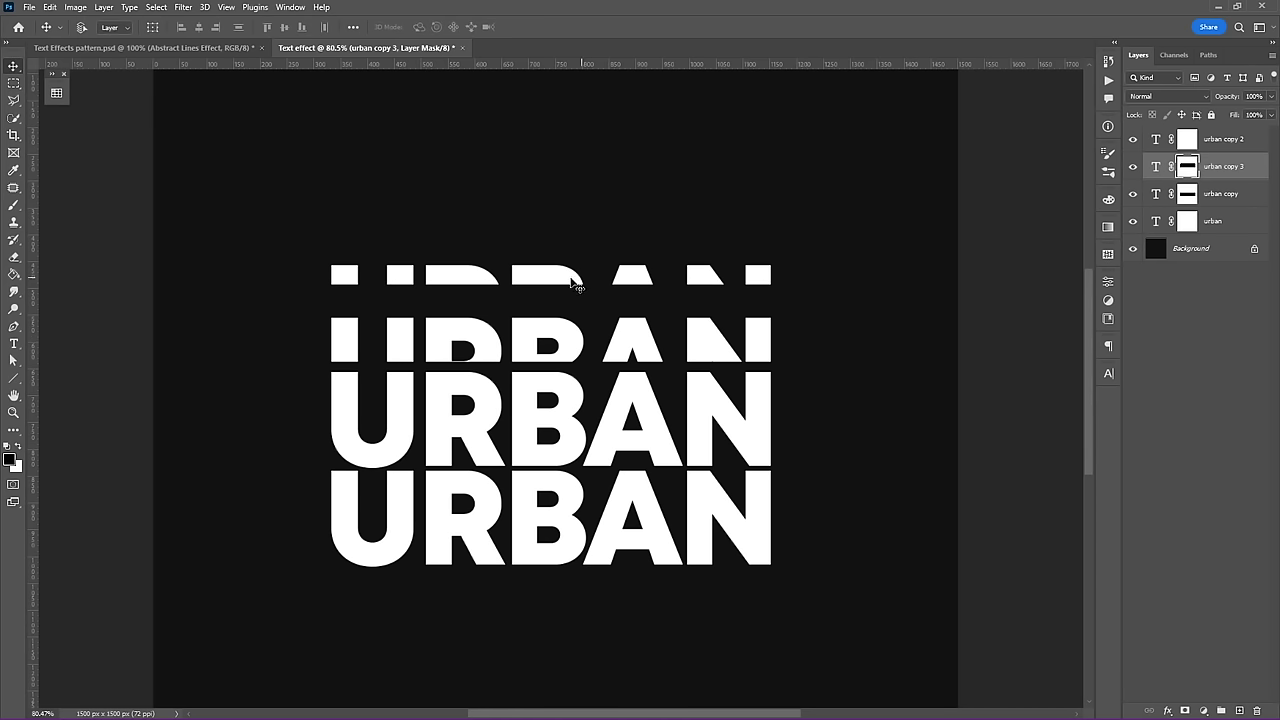
drag(571, 277, 565, 297)
key(Down)
key(Down)
key(Down)
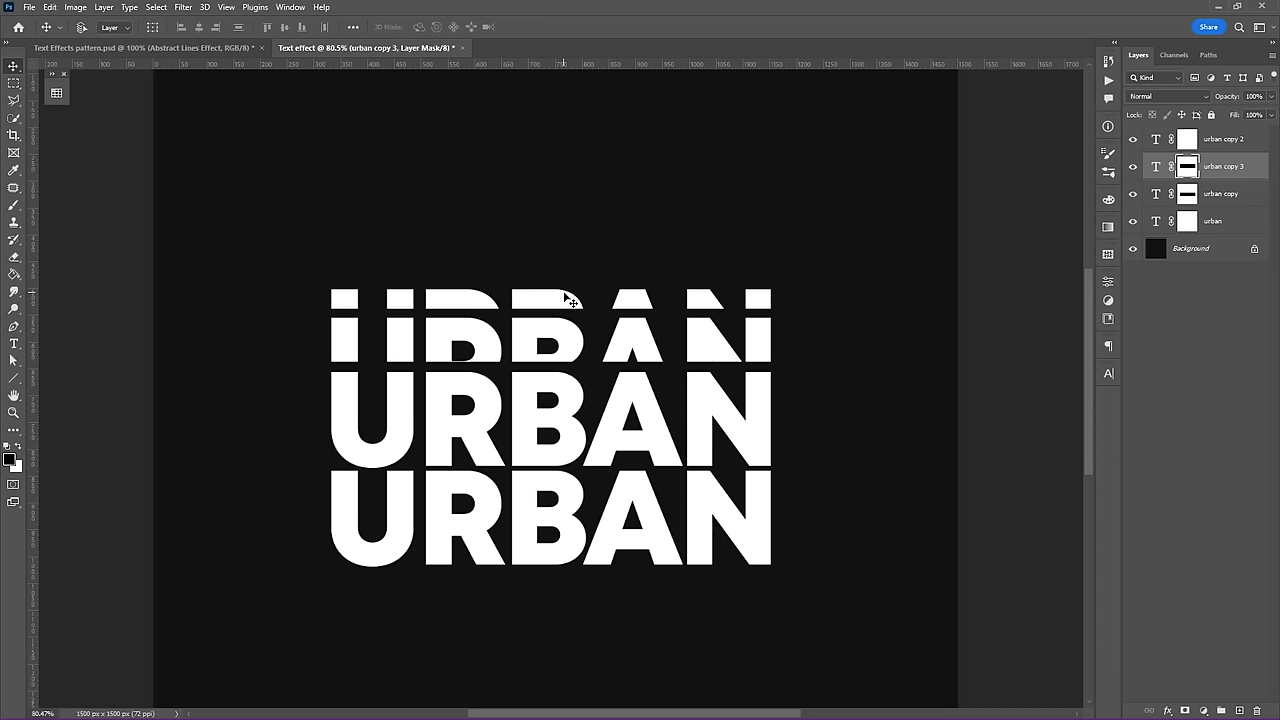
key(Down)
key(Down)
key(Down)
- Alt-drag a duplicate of the sliced row, urban copy 4, to the top and shift it down slightly
drag(562, 313, 562, 290)
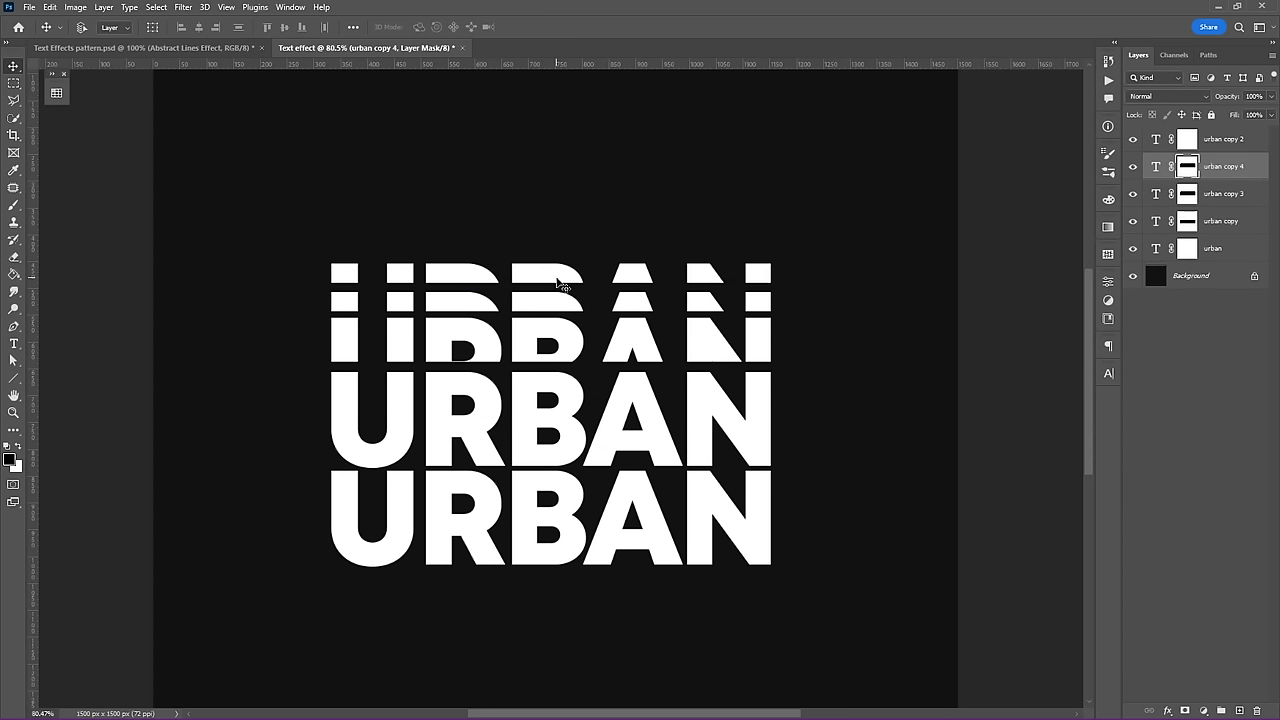
click(14, 83)
drag(278, 277, 870, 440)
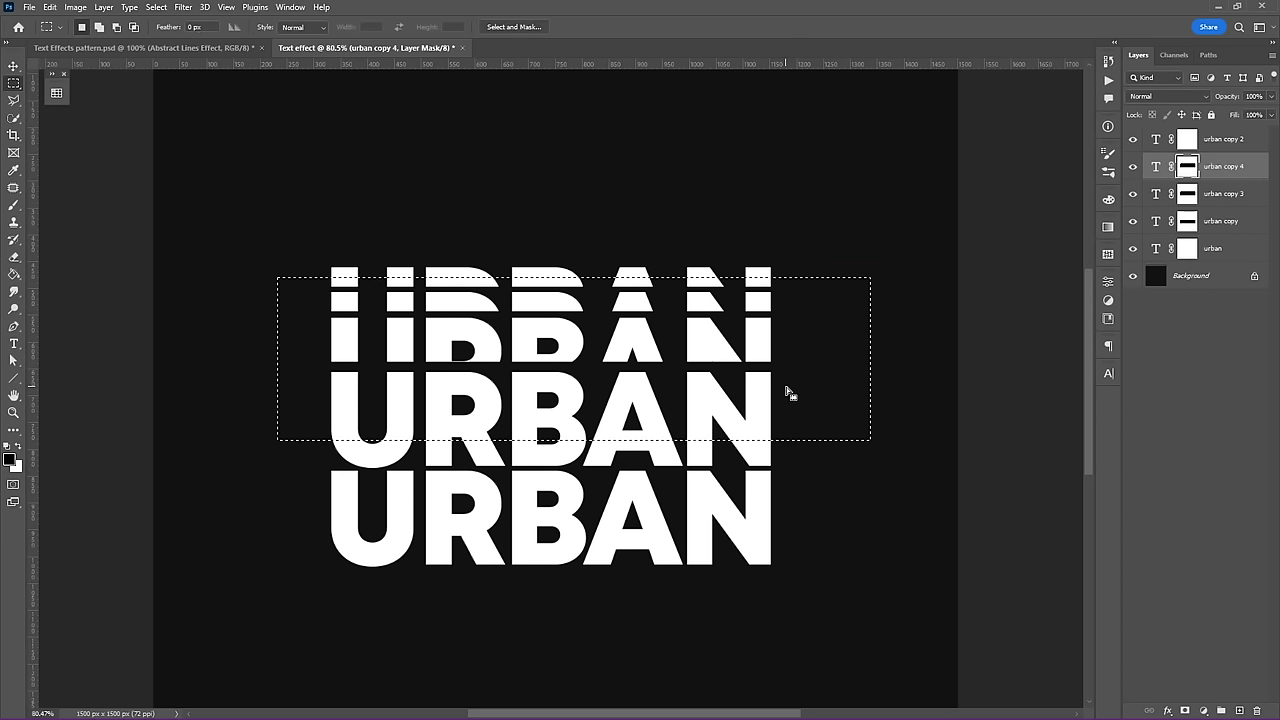
key(ctrl+d)
key(v)
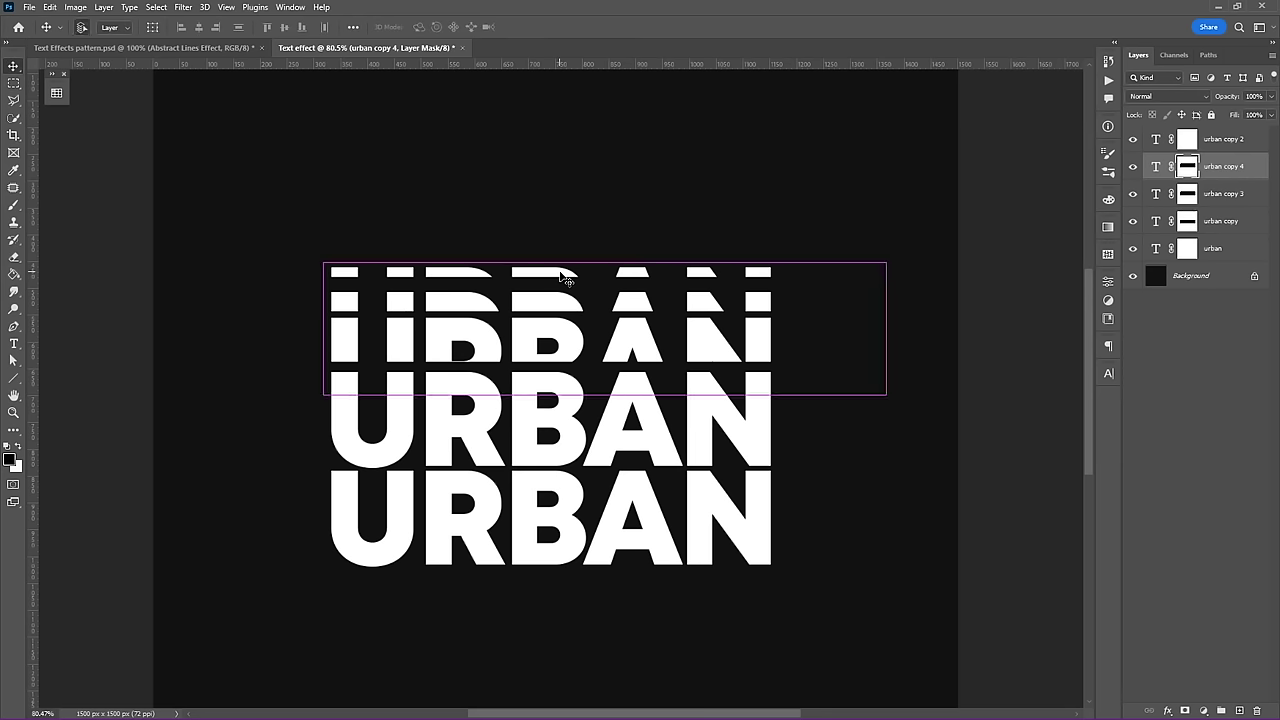
drag(552, 275, 552, 285)
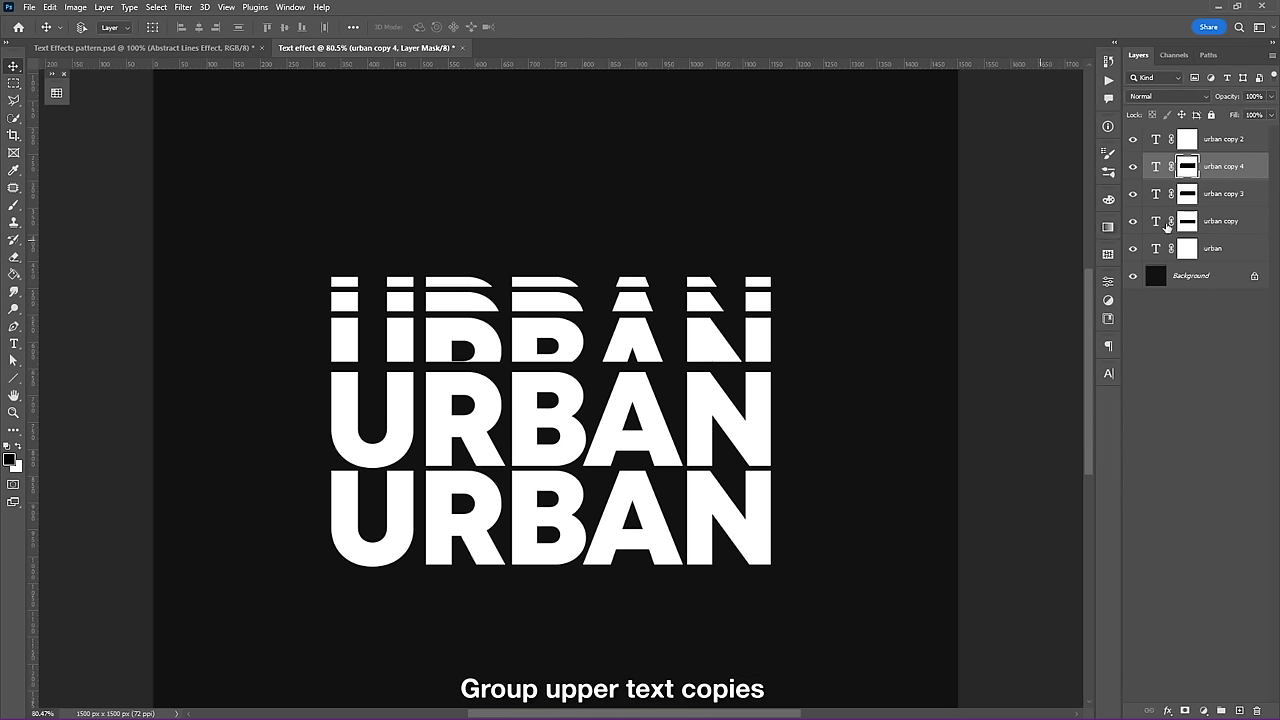
- Group urban copy 4, urban copy 3 and urban copy into a group named Top Text
shift+click(1229, 224)
key(ctrl+g)
text(Top Te)
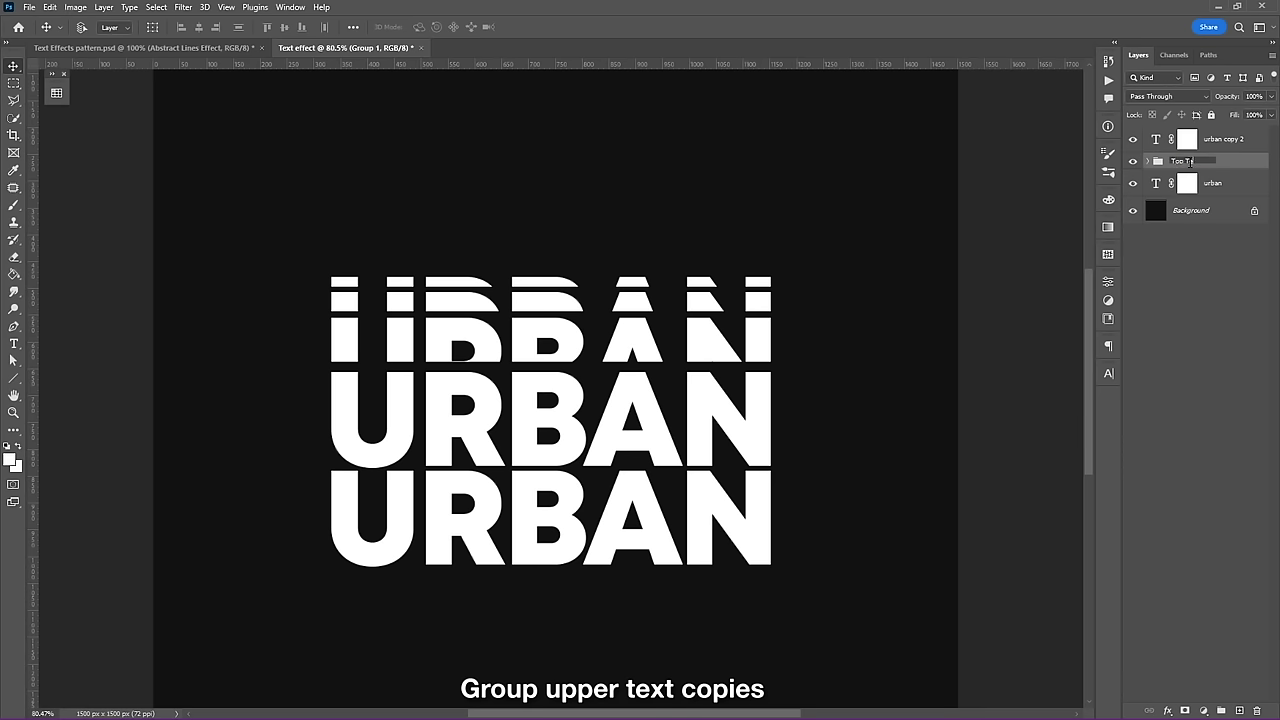
text(xt)
key(Return)
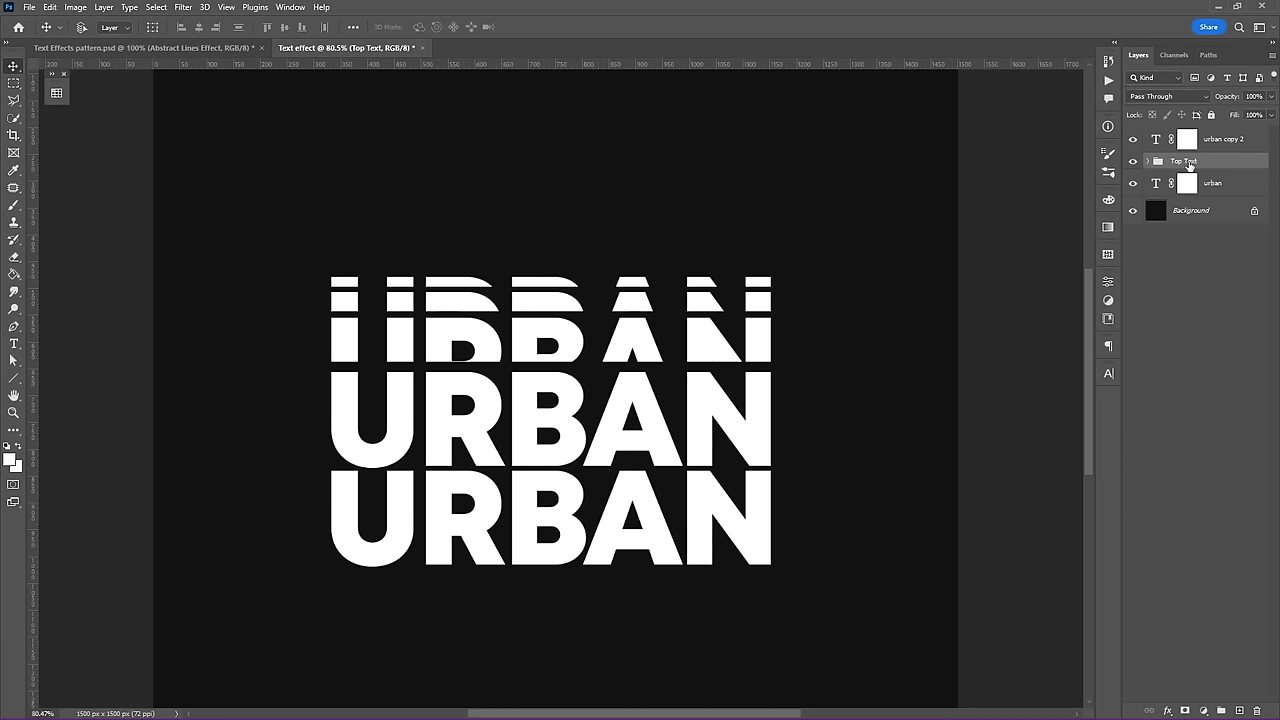
- Mask a band out of urban copy 2 and move it up toward the centre word
click(17, 86)
drag(249, 397, 853, 516)
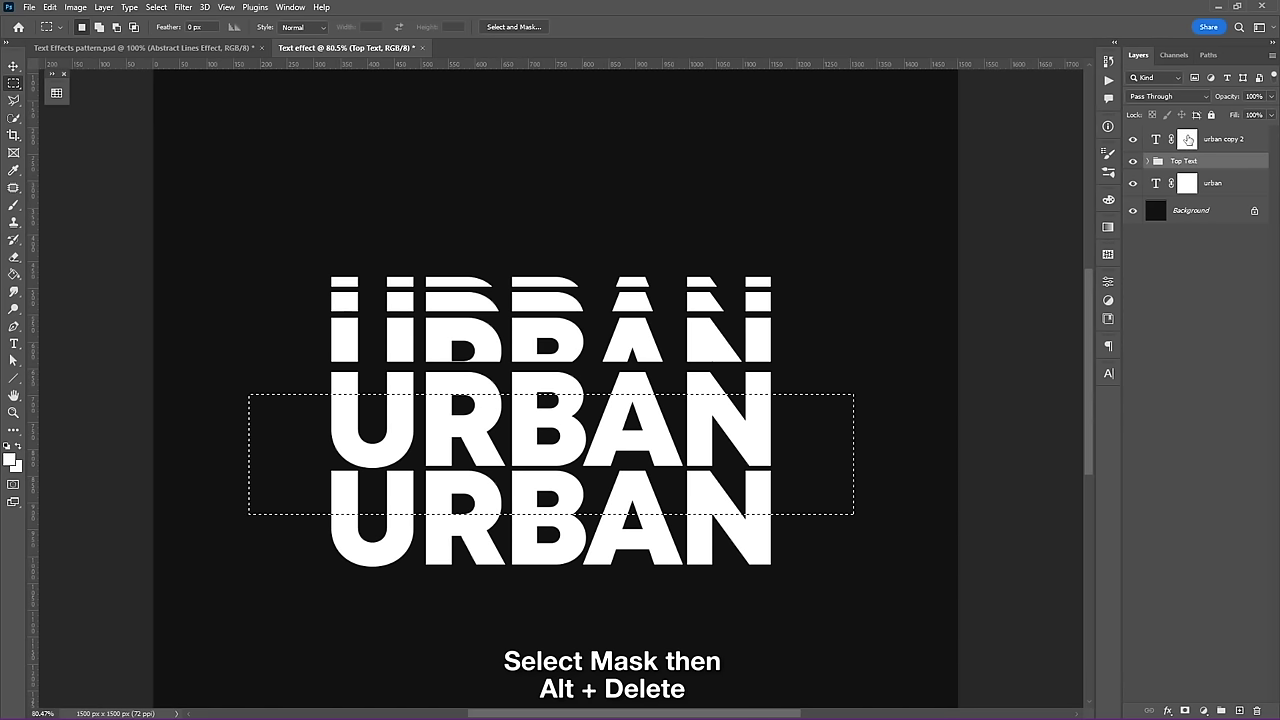
click(1188, 138)
key(alt+Delete)
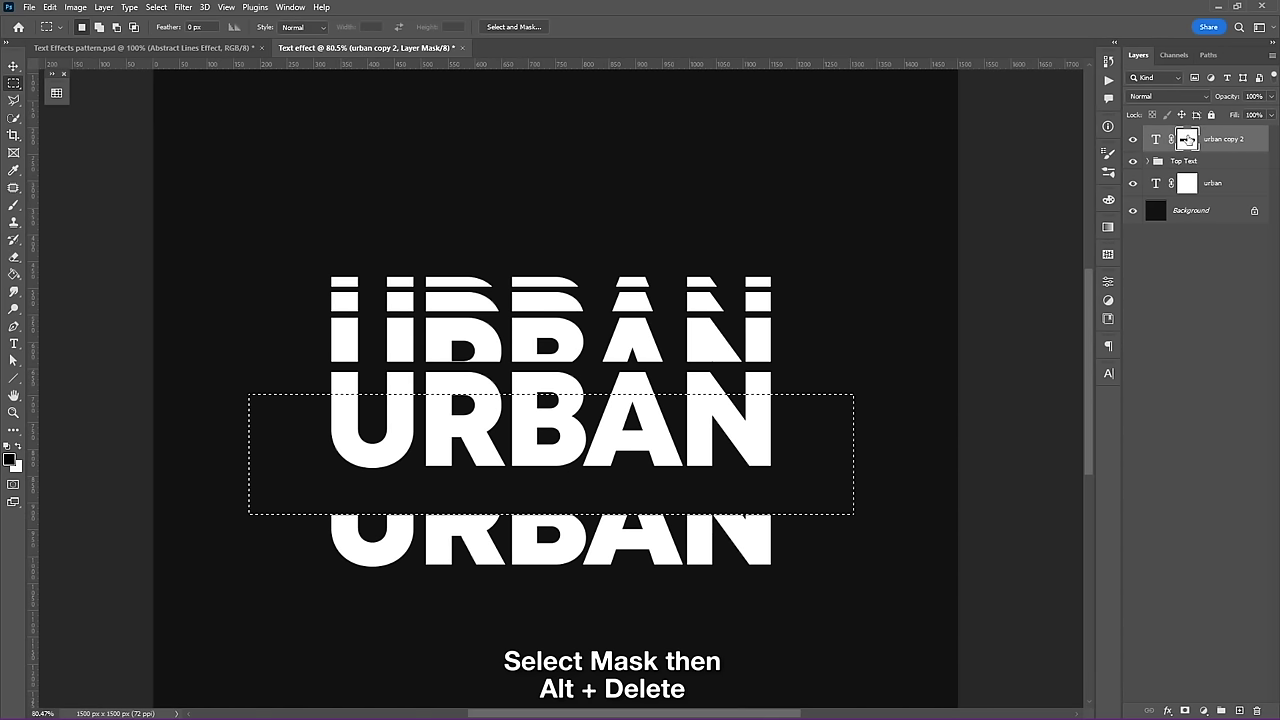
key(ctrl+d)
key(v)
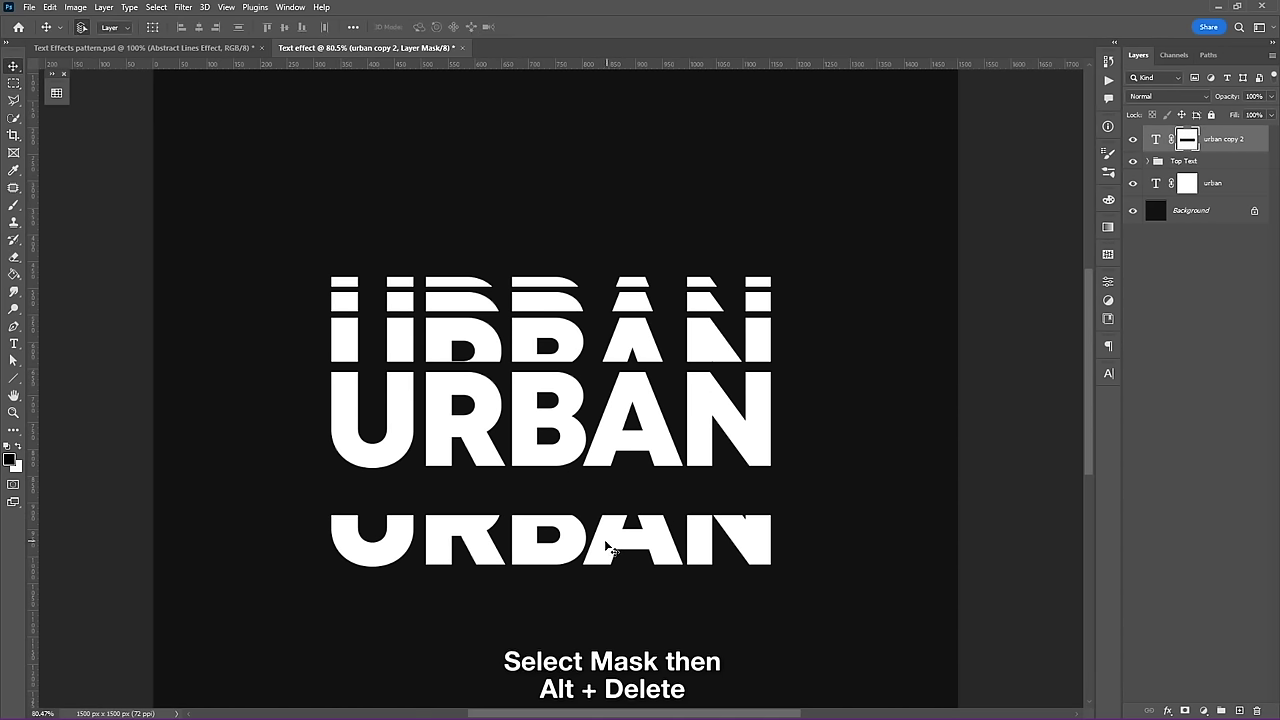
drag(620, 548, 609, 502)
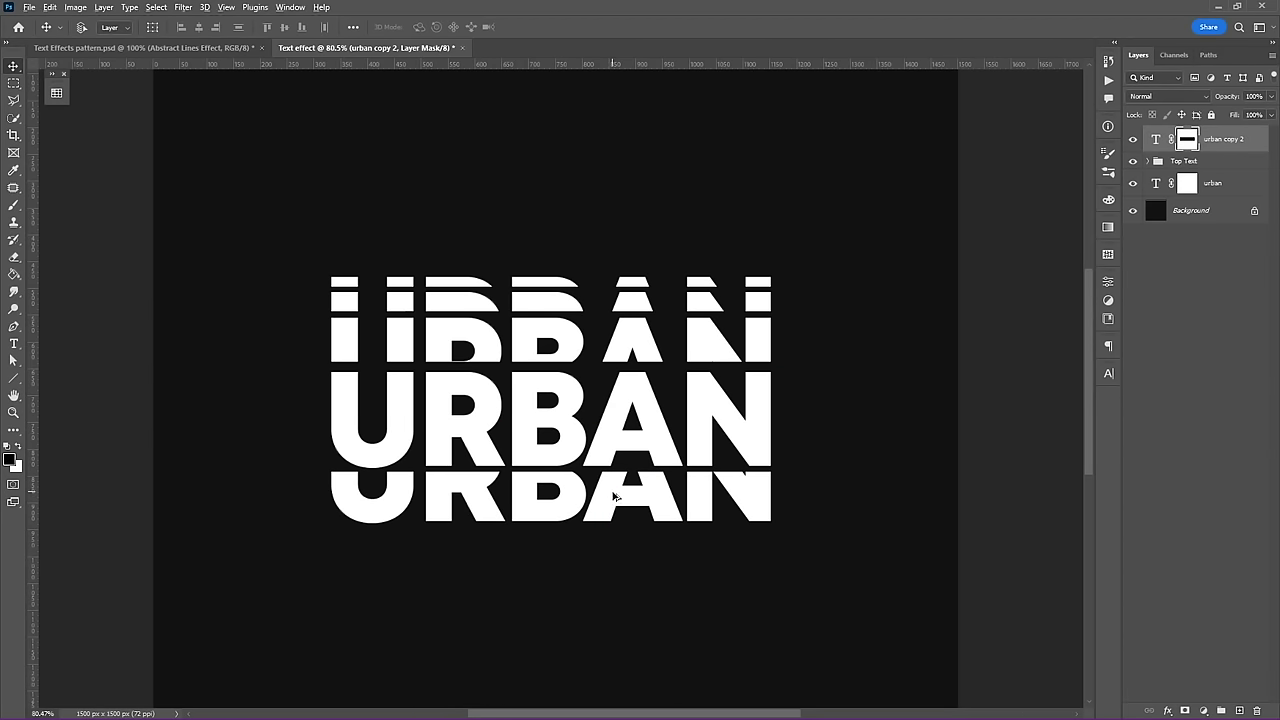
- Alt-drag a duplicate below, mask a band of its letters away, and move it up into place
drag(614, 496, 624, 552)
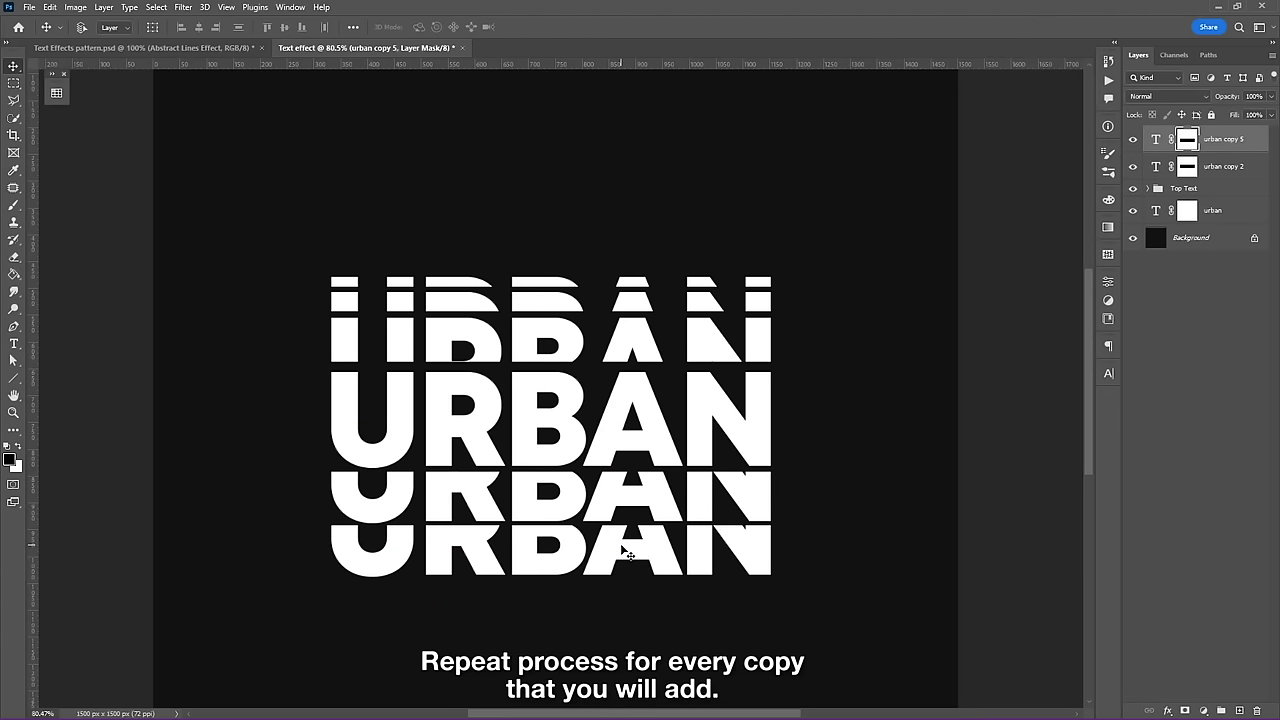
key(m)
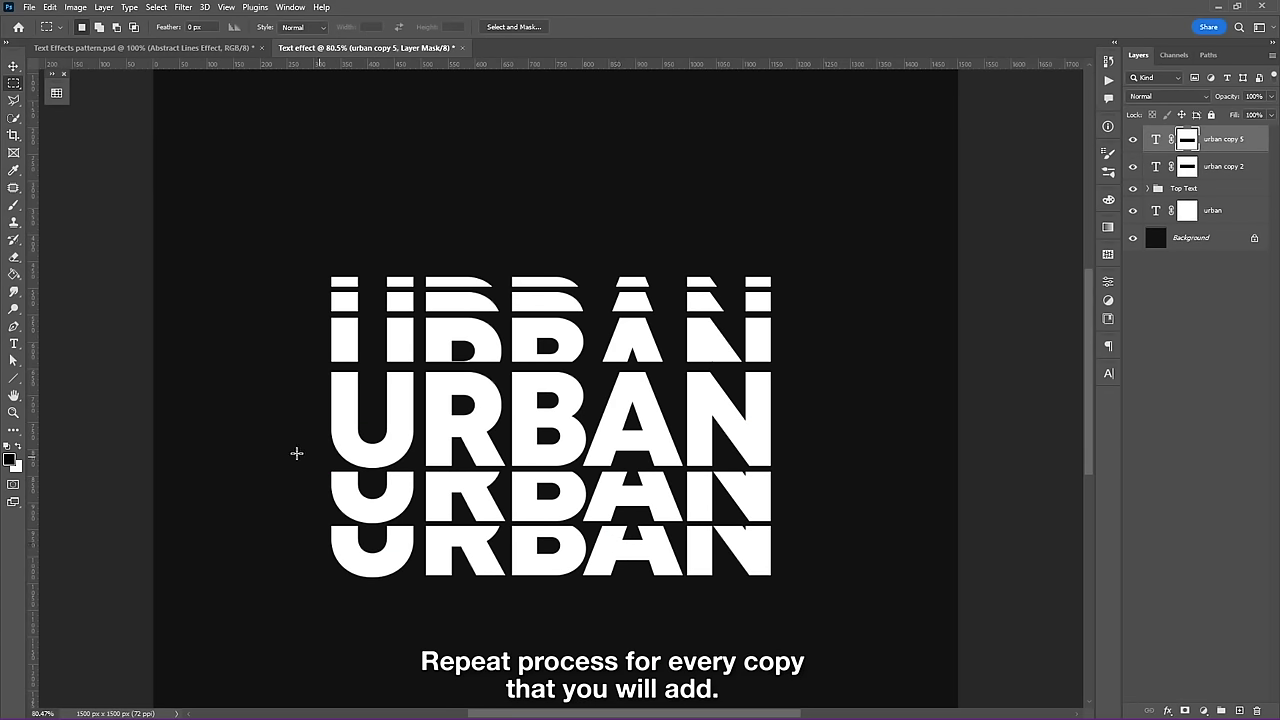
drag(274, 433, 860, 553)
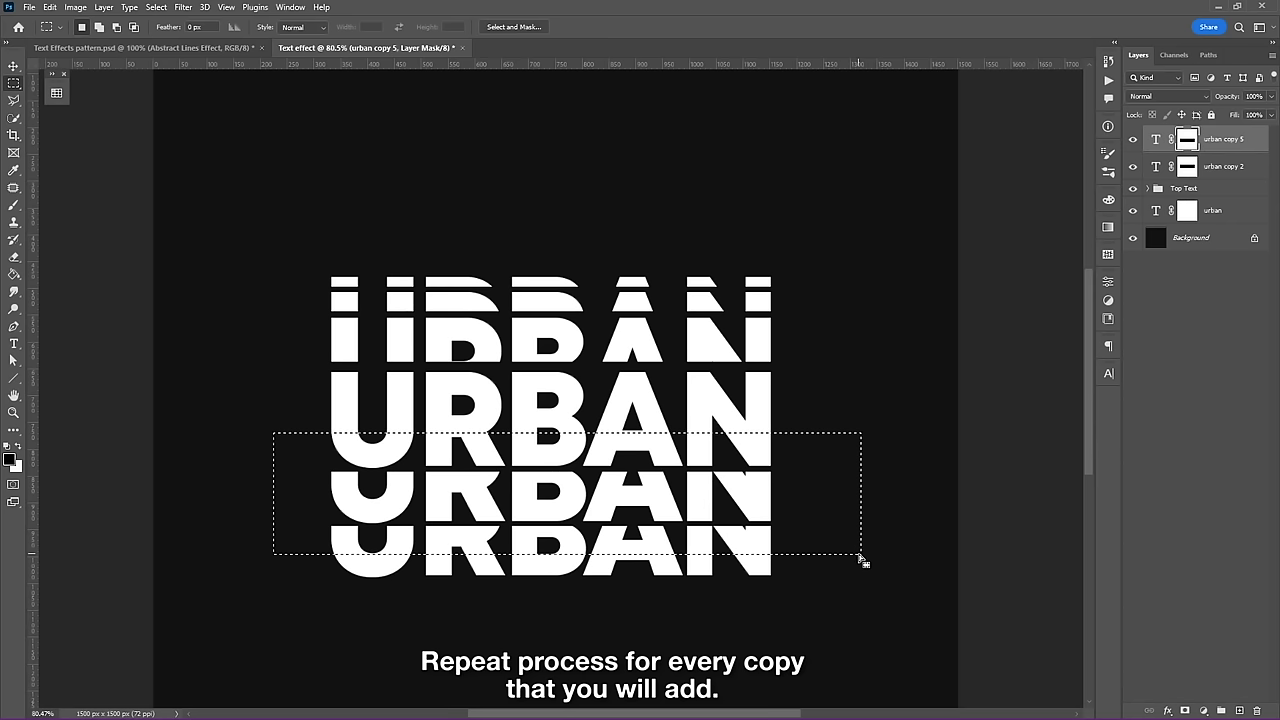
key(alt+BackSpace)
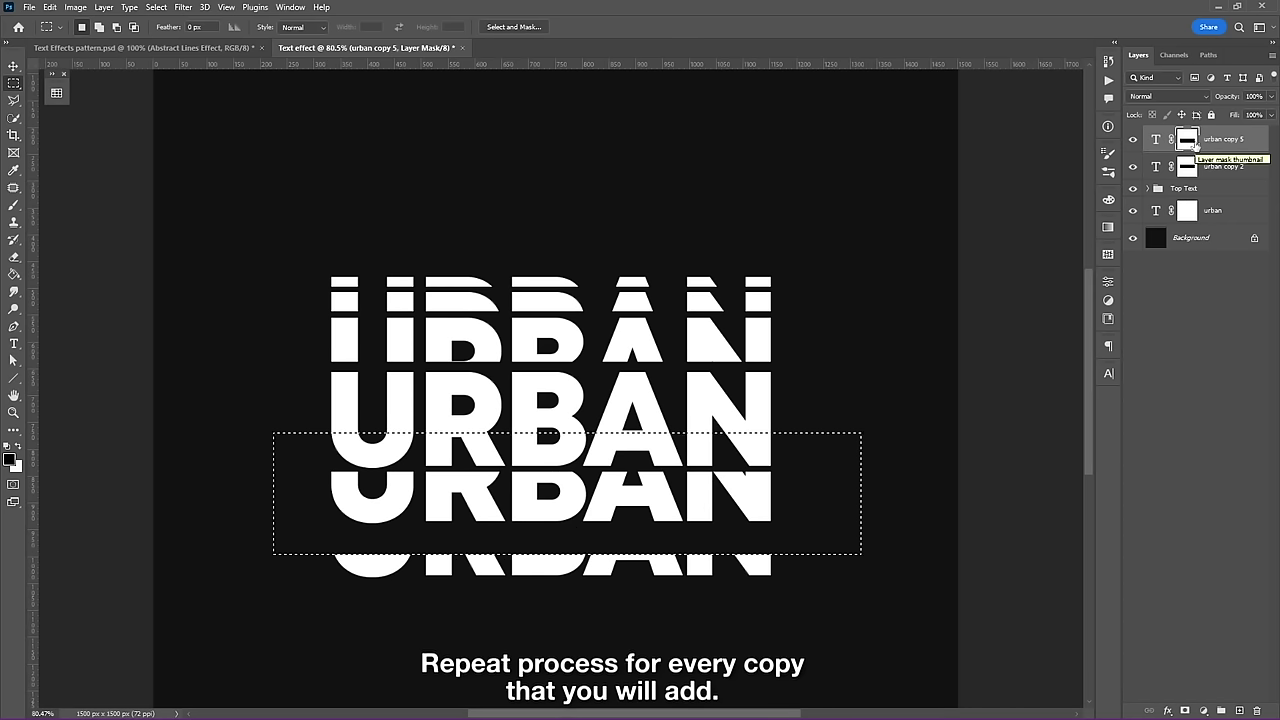
key(ctrl+d)
key(v)
mouse_move(675, 570)
mouse_down()
mouse_move(675, 547)
mouse_move(670, 568)
mouse_up()
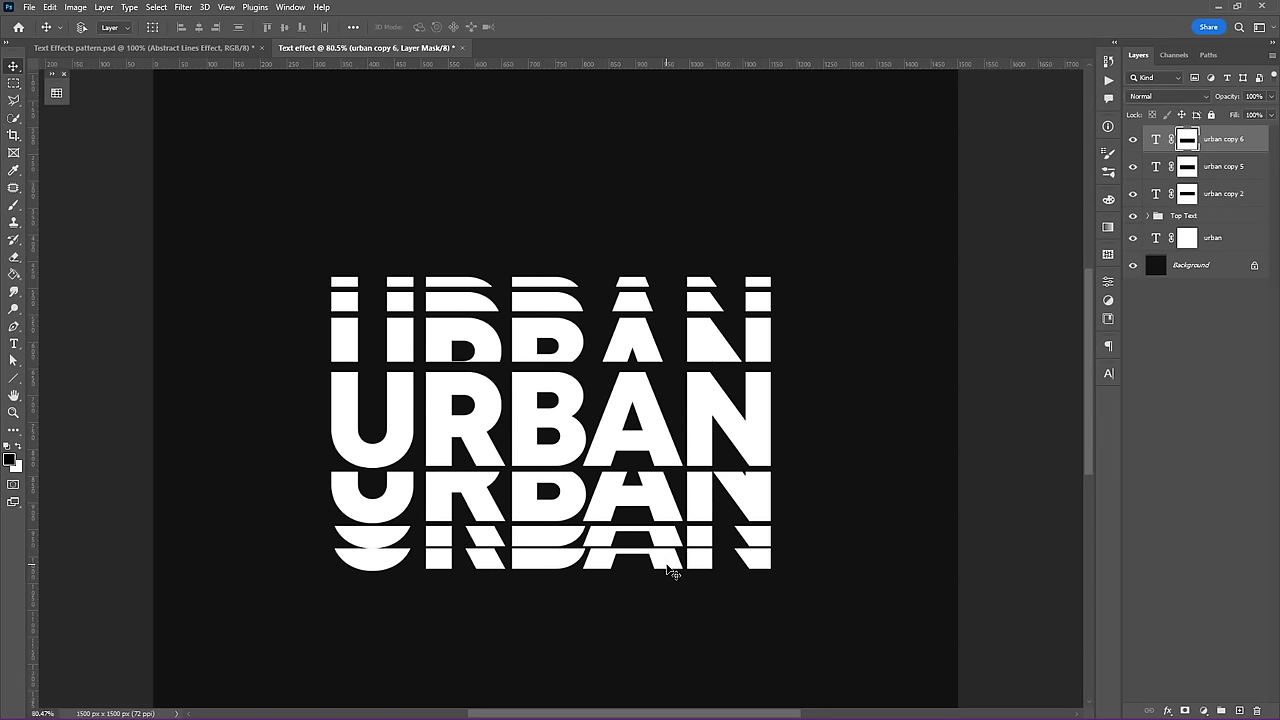
- Mask a band out of the lowest URBAN copy and nudge it up a few pixels
key(m)
drag(269, 487, 864, 558)
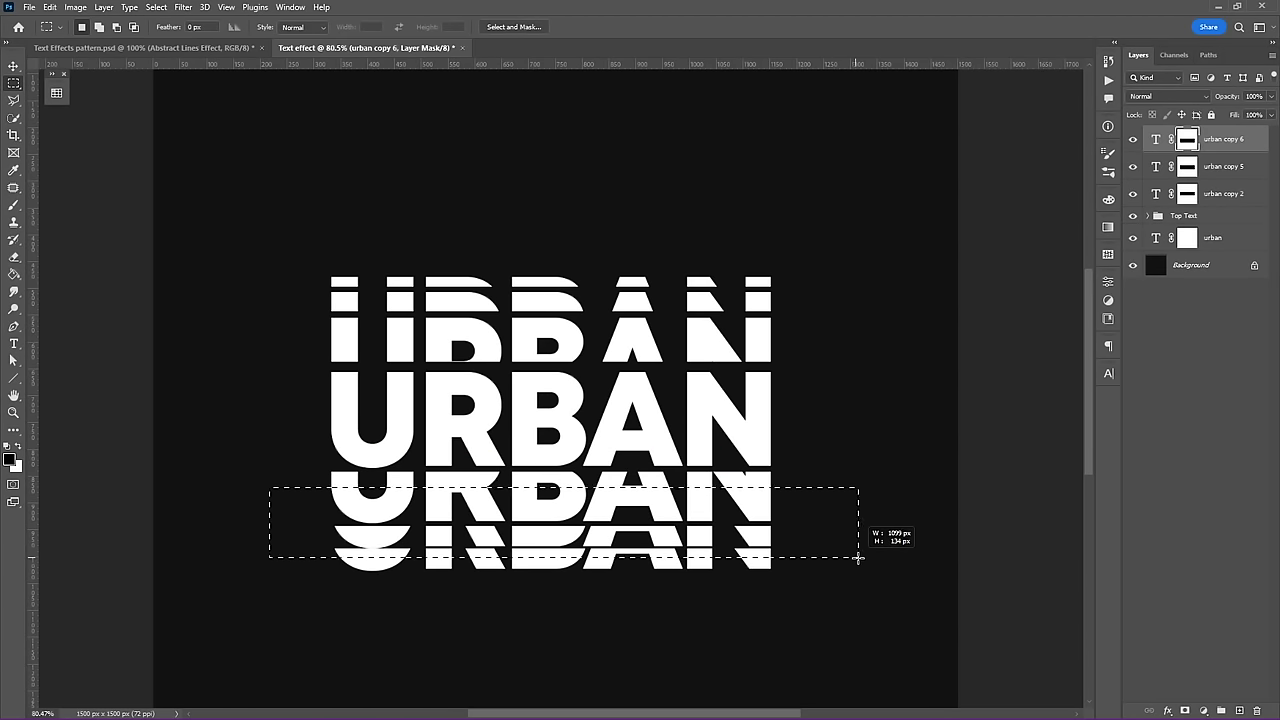
key(alt+BackSpace)
key(ctrl+d)
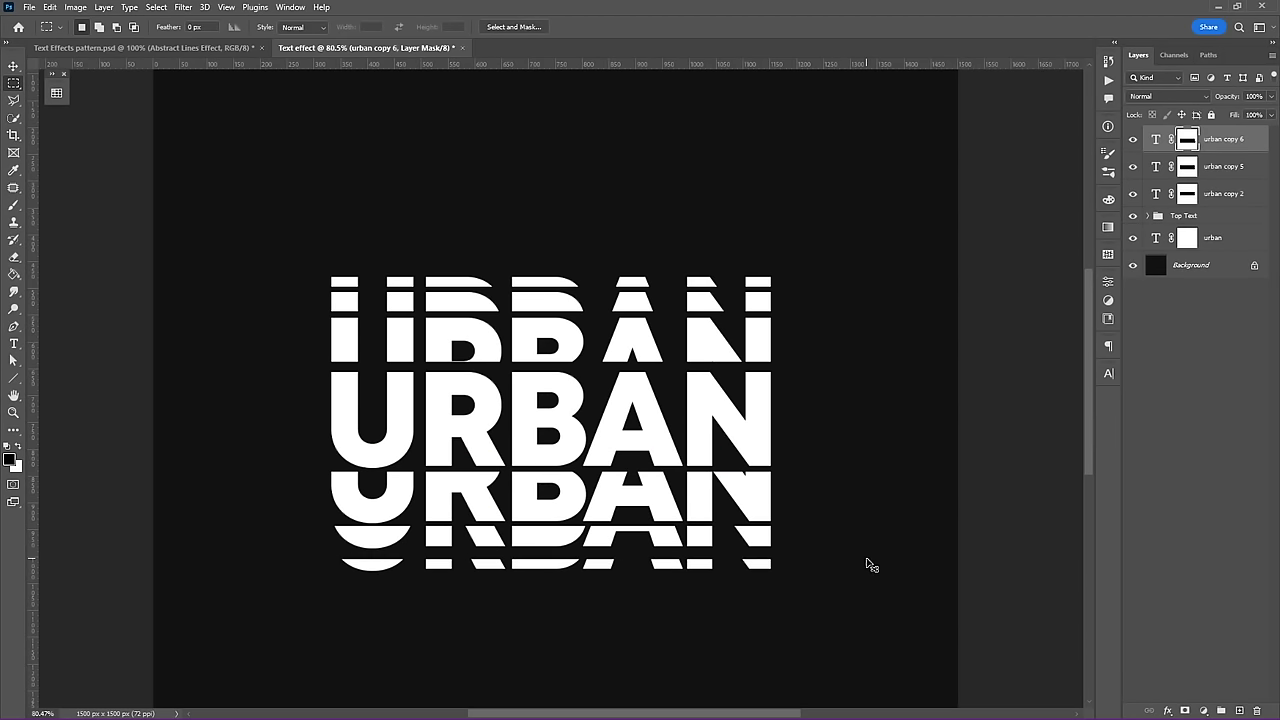
key(v)
drag(551, 571, 548, 565)
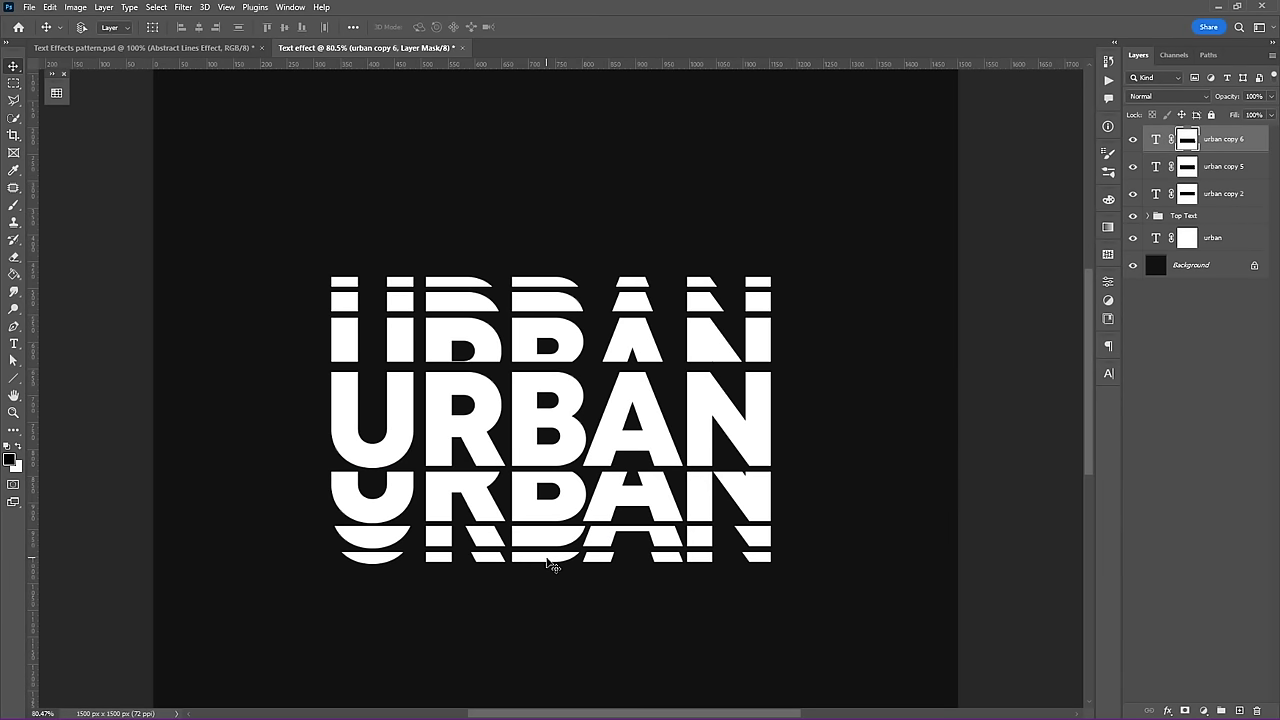
shift+click(1262, 194)
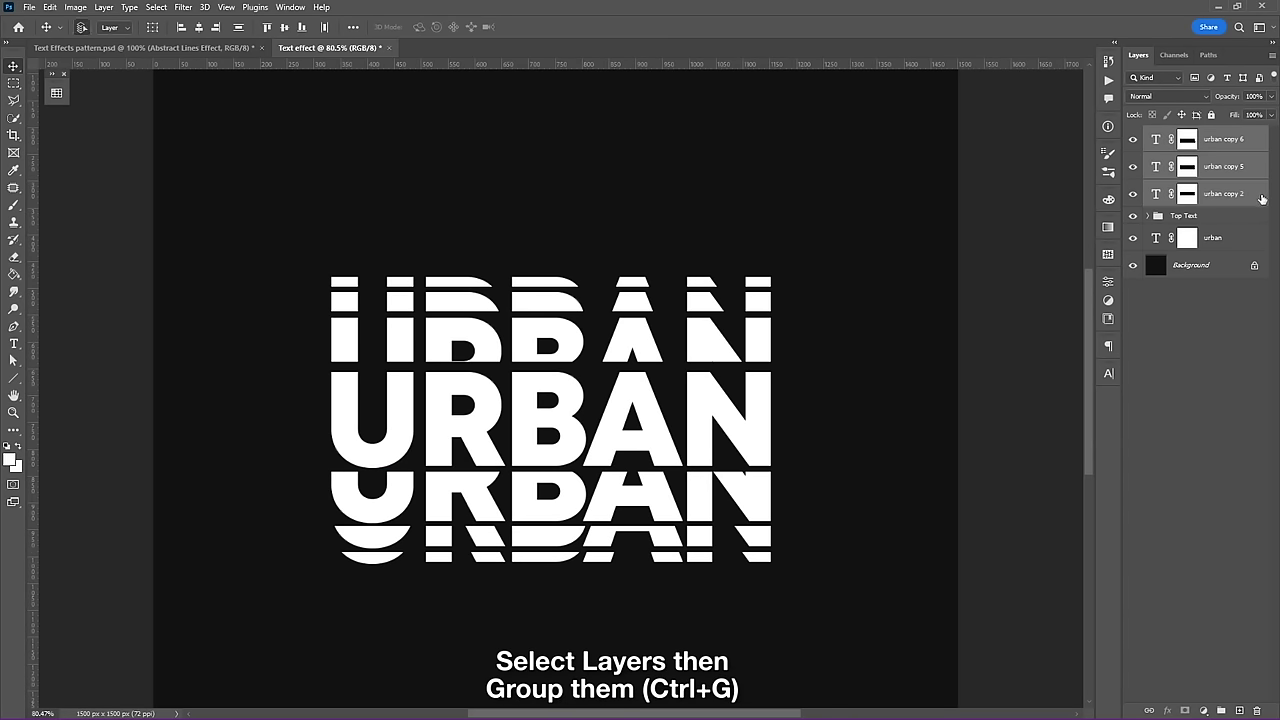
- Group urban copy 6, urban copy 5 and urban copy 2 into a group named Bottom texts
key(ctrl+g)
text(Bottom text)
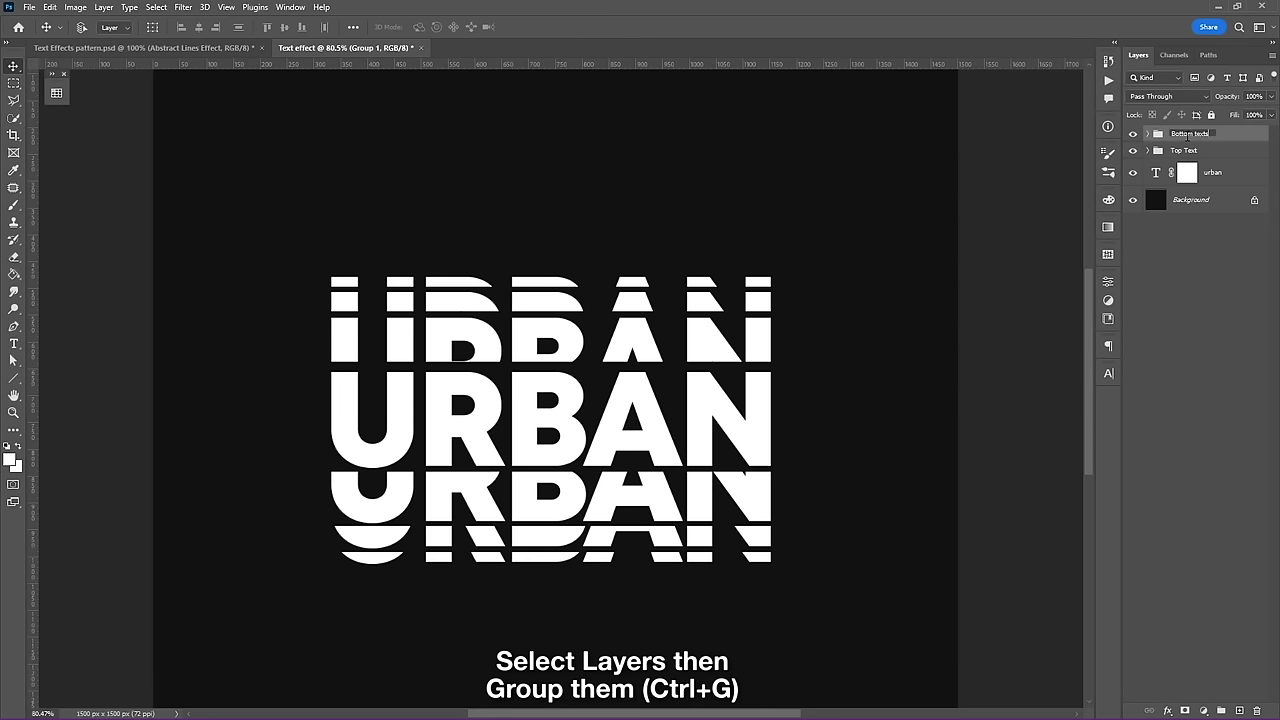
key(Return)
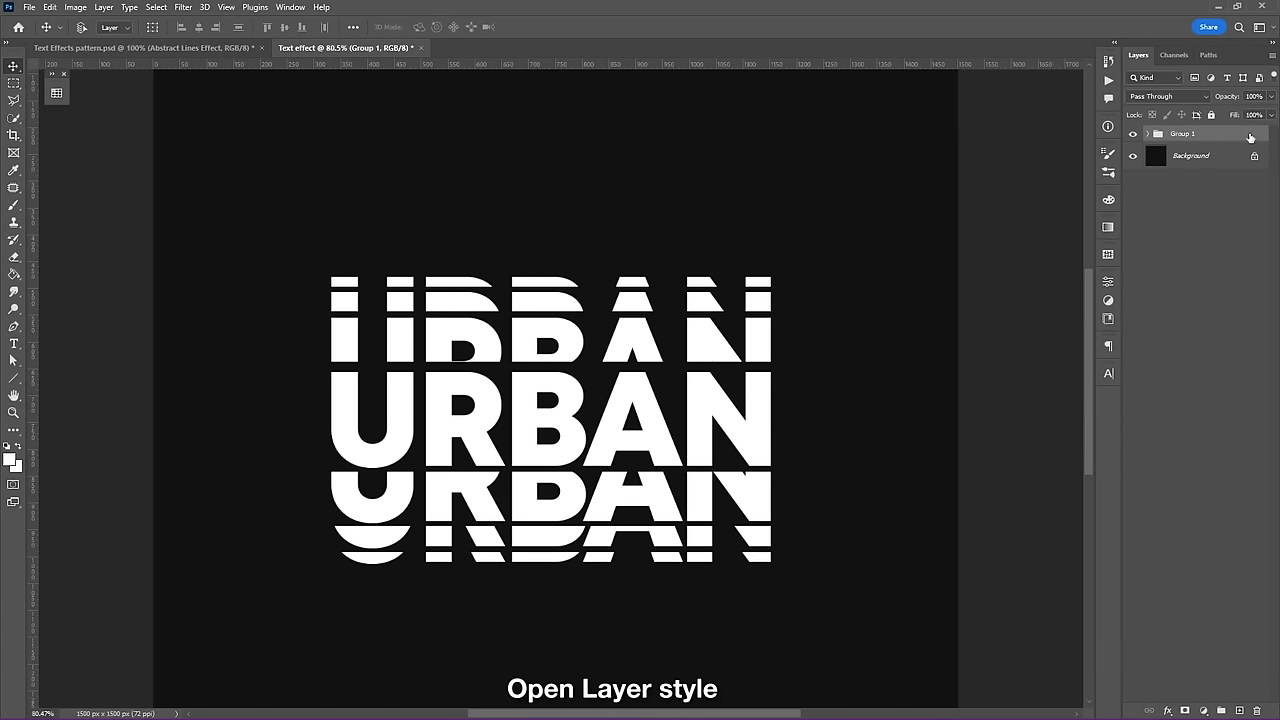
- Give Group 1 a layer style with 0% fill opacity and a 2 px white stroke
double_click(1249, 137)
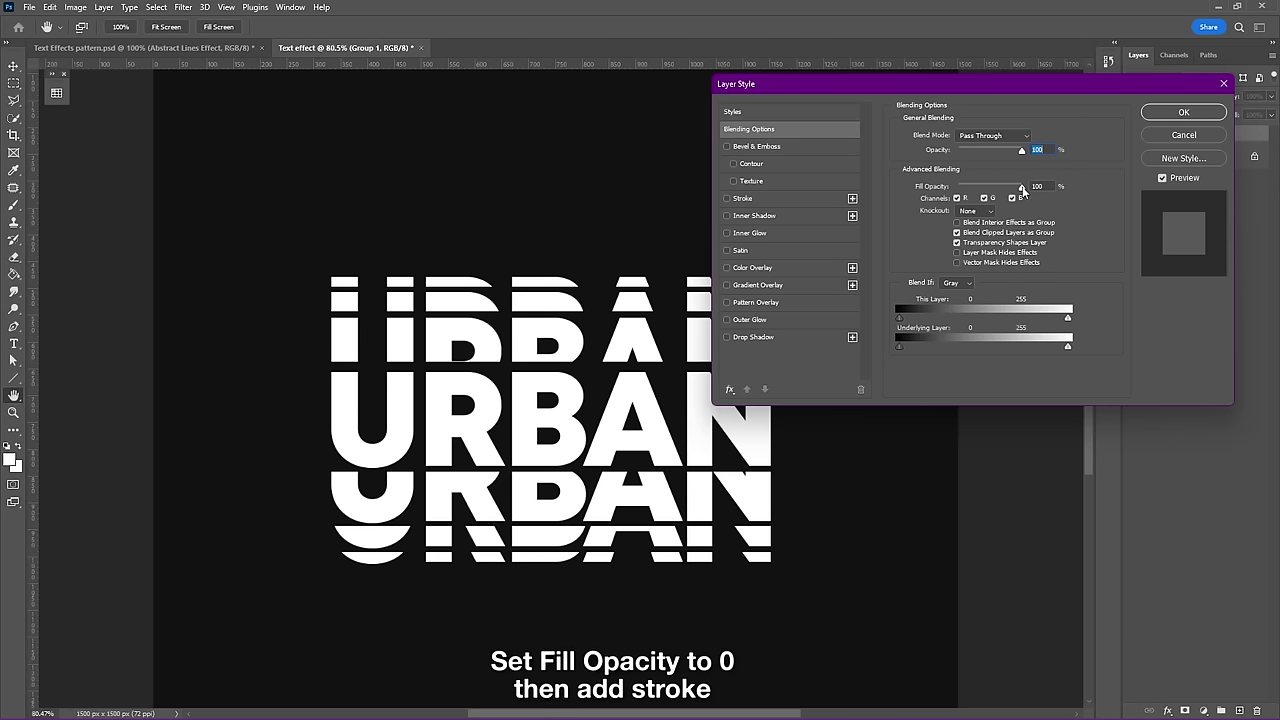
drag(1021, 187, 955, 187)
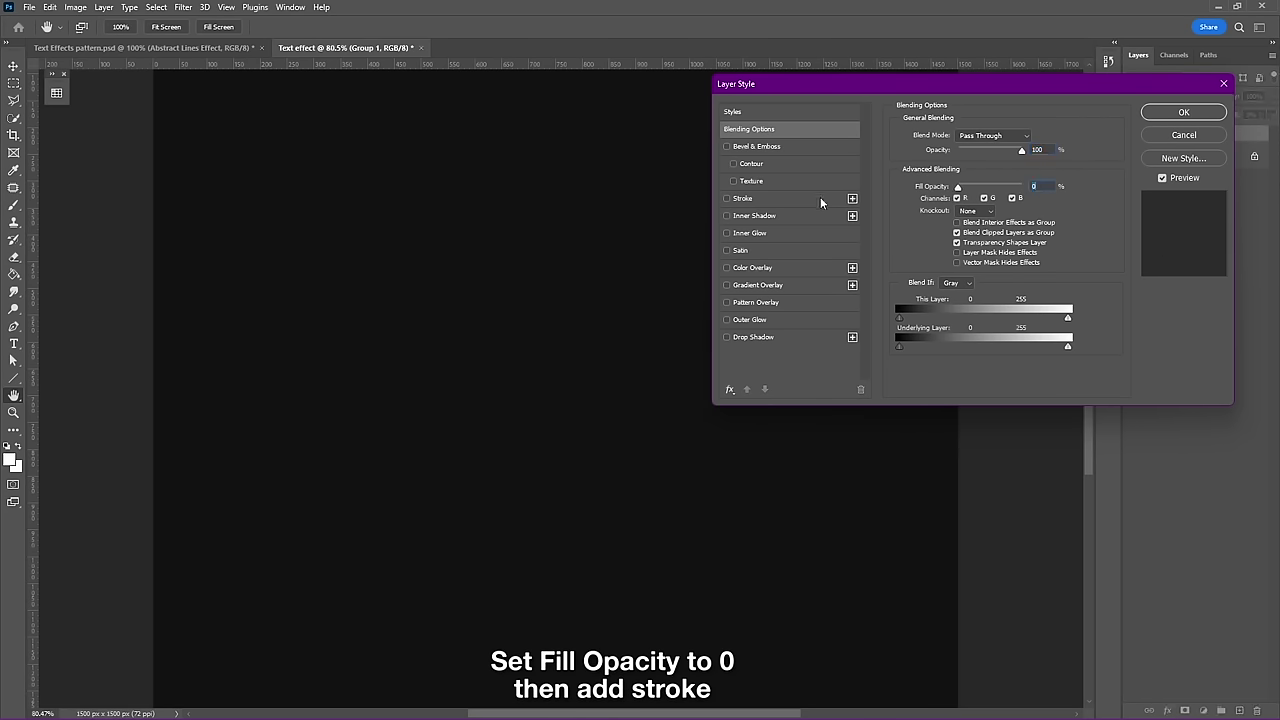
click(728, 199)
click(772, 199)
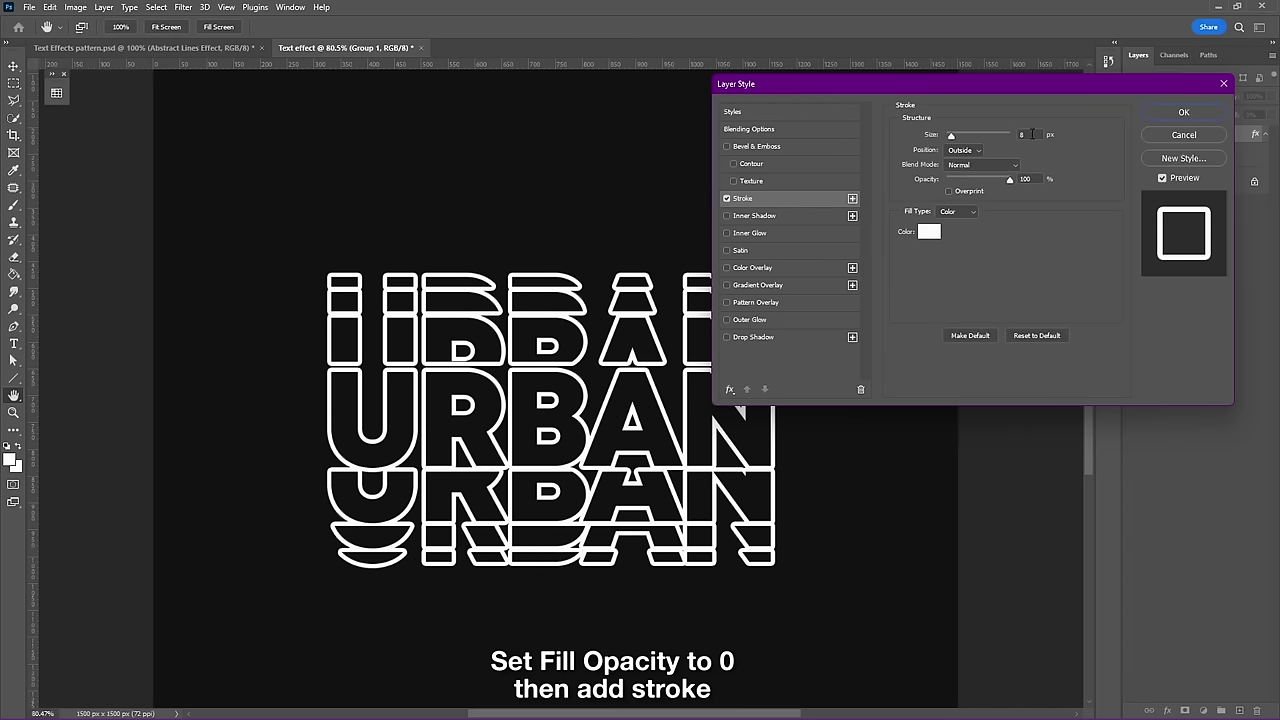
text(2)
click(1156, 113)
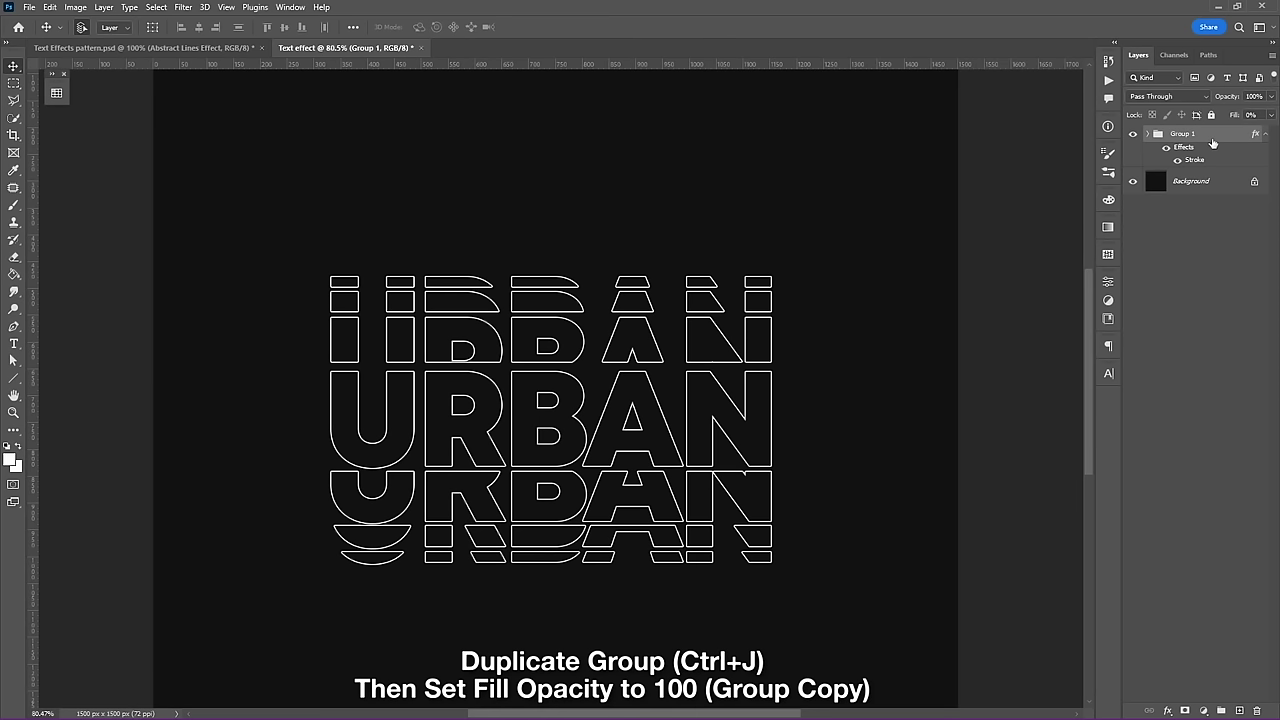
- Duplicate Group 1, raise the copy's fill to 100%, and clear its layer style
key(ctrl+j)
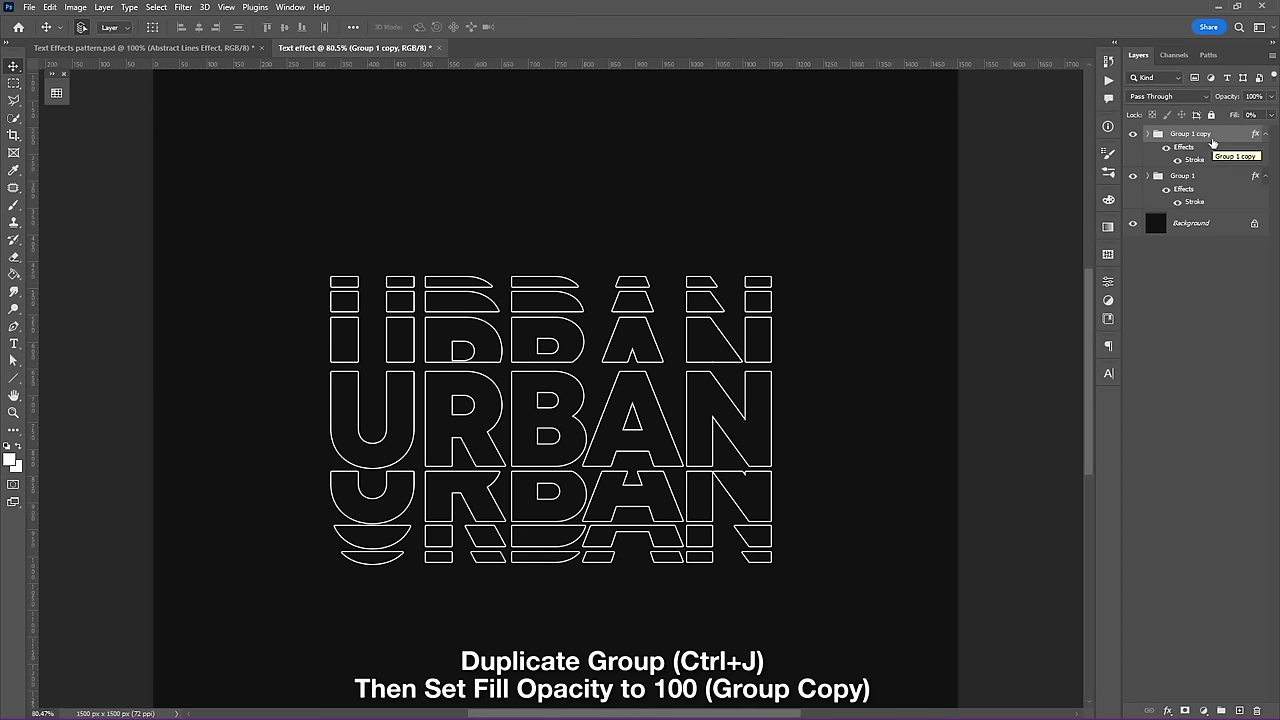
click(1272, 116)
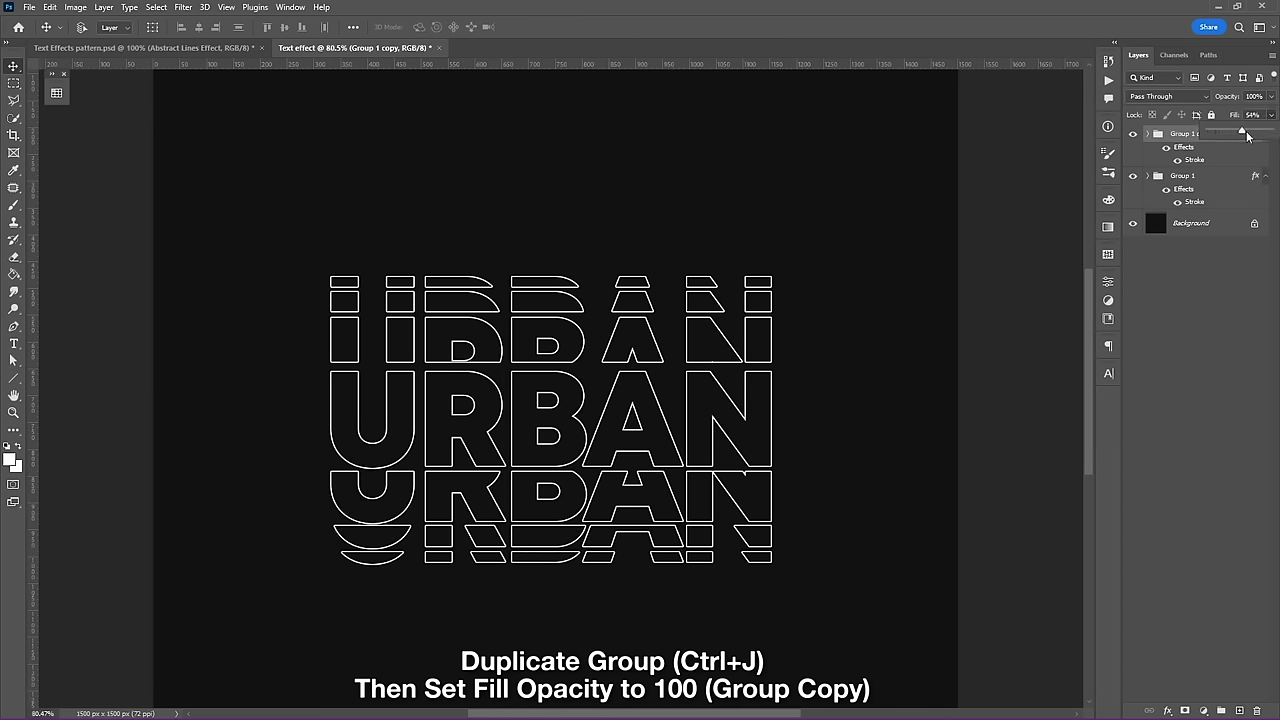
drag(1247, 136, 1272, 136)
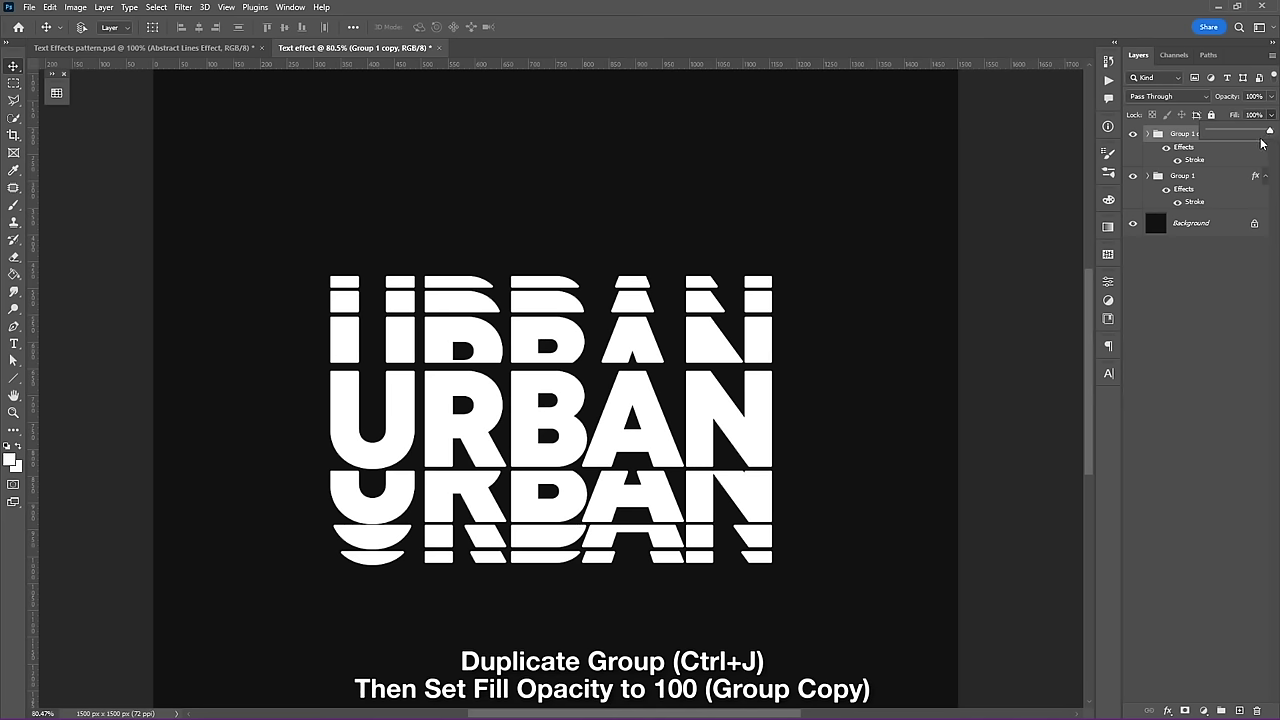
right_click(1230, 152)
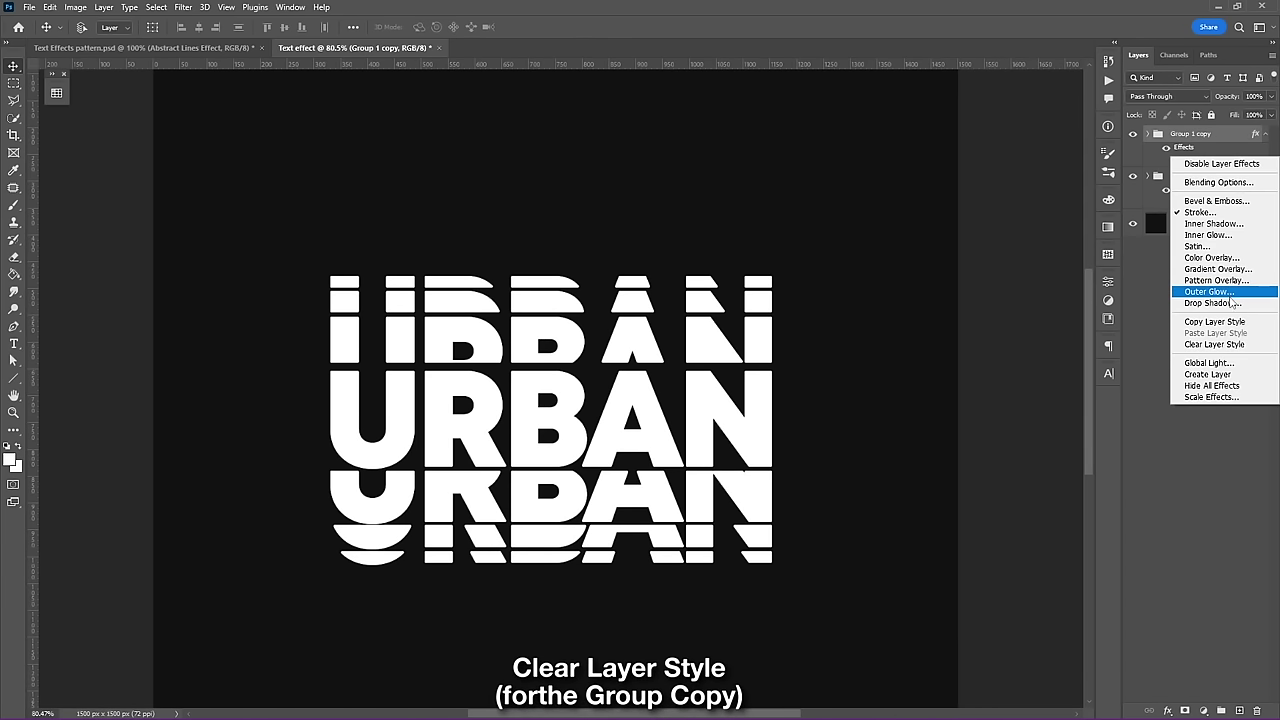
click(1236, 344)
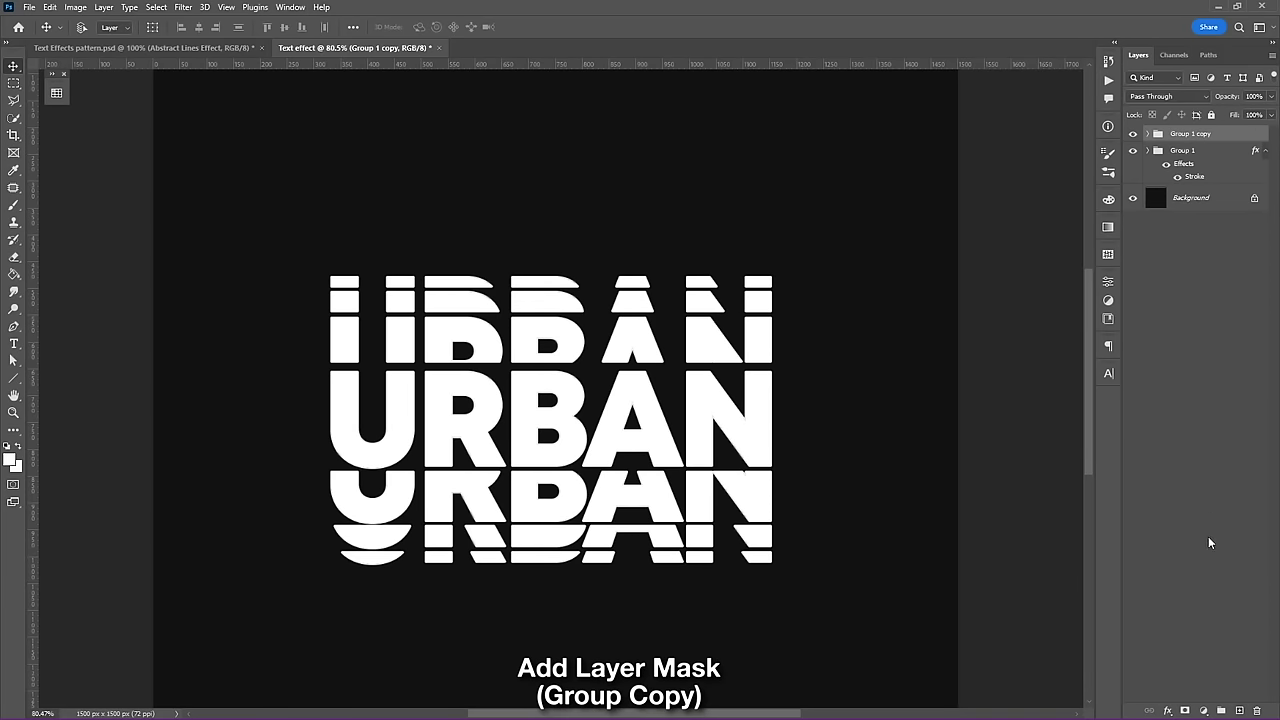
- Add a layer mask to Group 1 copy and draw a diagonal polygonal lasso selection across the text
click(1186, 710)
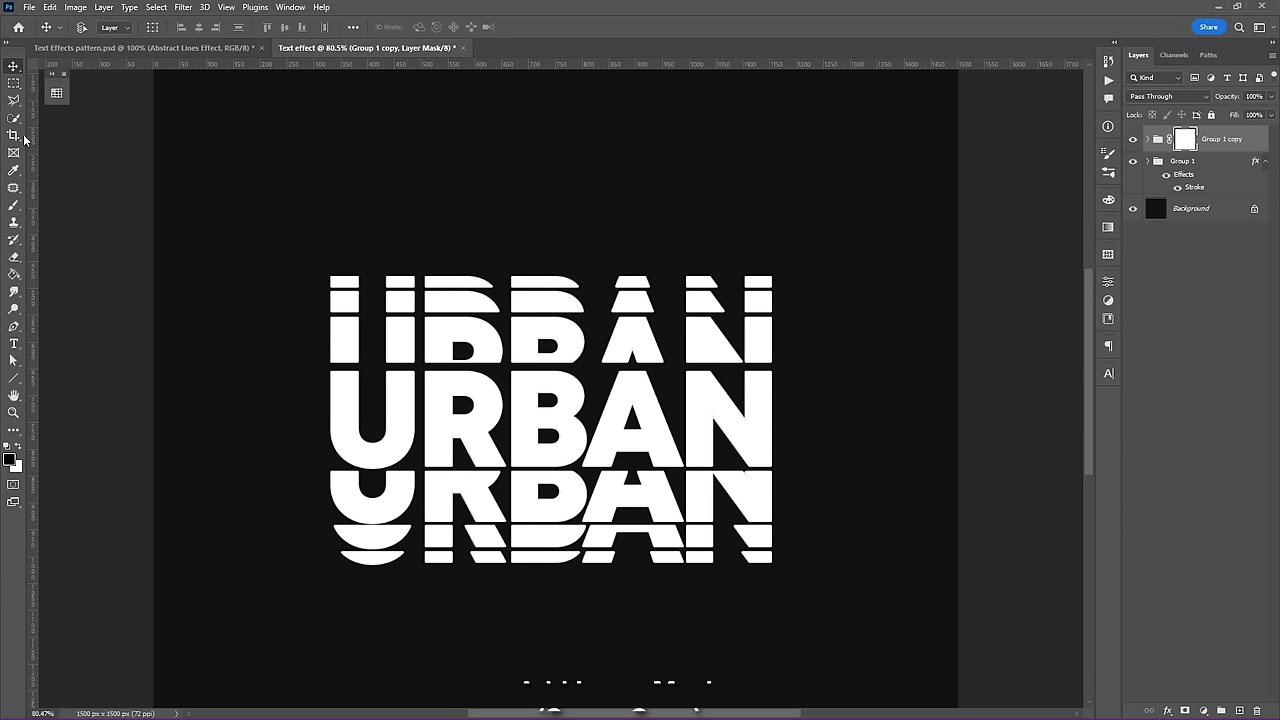
right_click(14, 100)
click(60, 114)
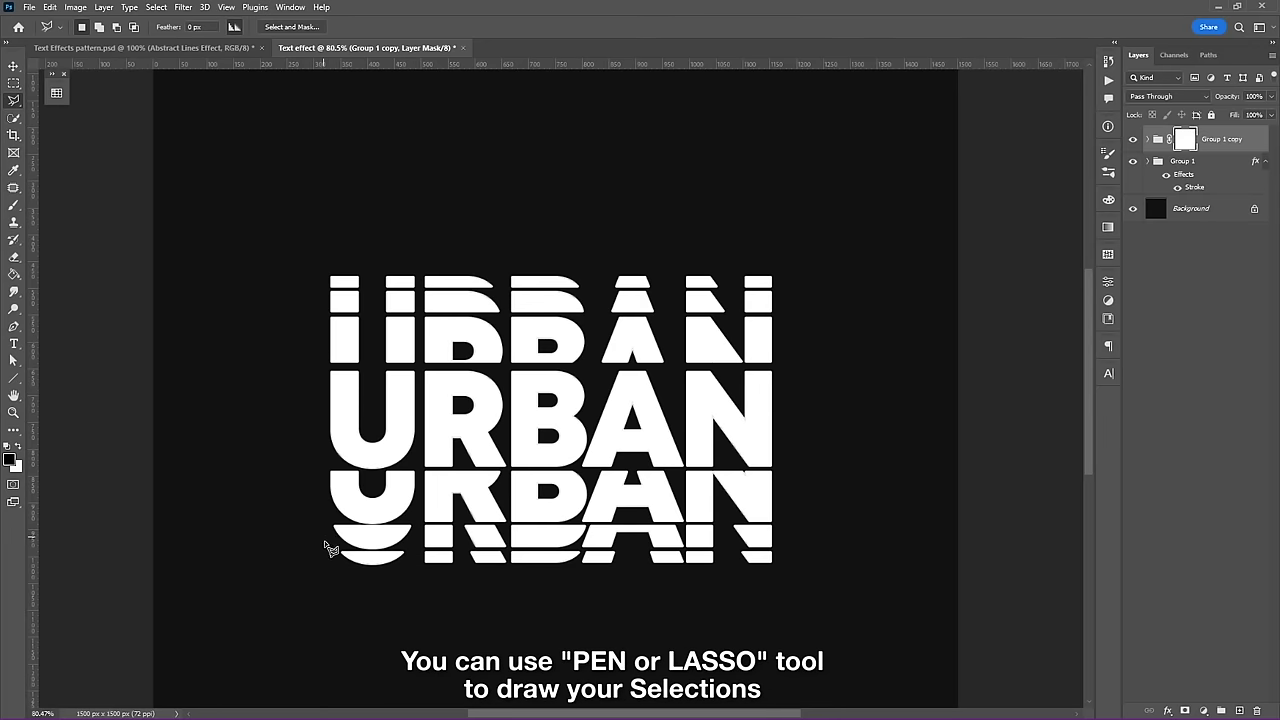
click(344, 553)
click(863, 217)
click(830, 630)
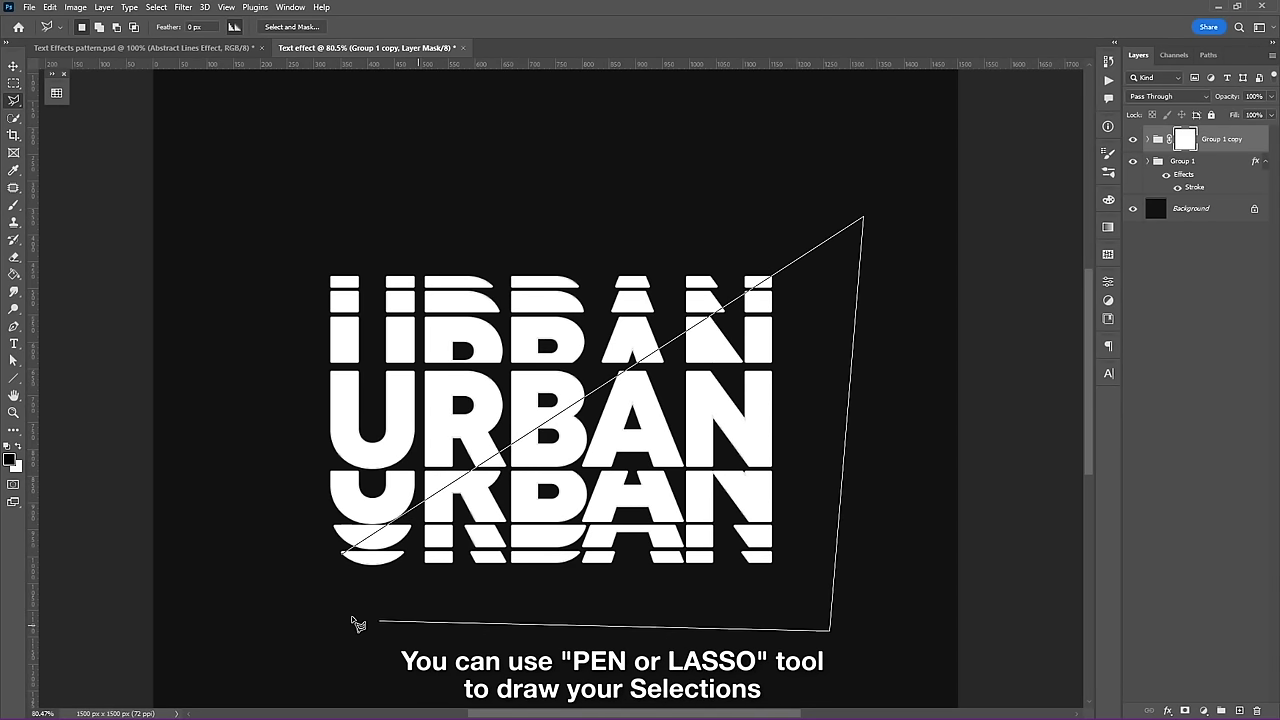
click(300, 602)
click(344, 554)
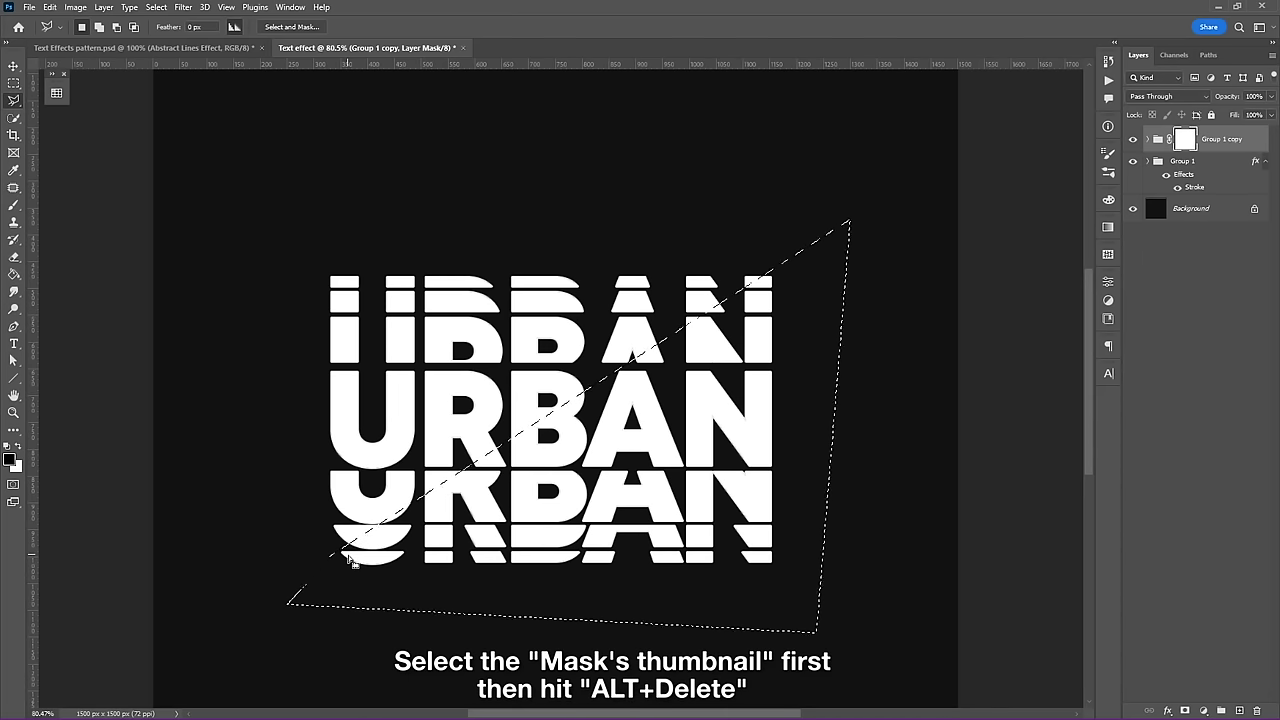
- Hide the diagonal area on the mask, then refill the mask white to restore solid text
key(alt+Delete)
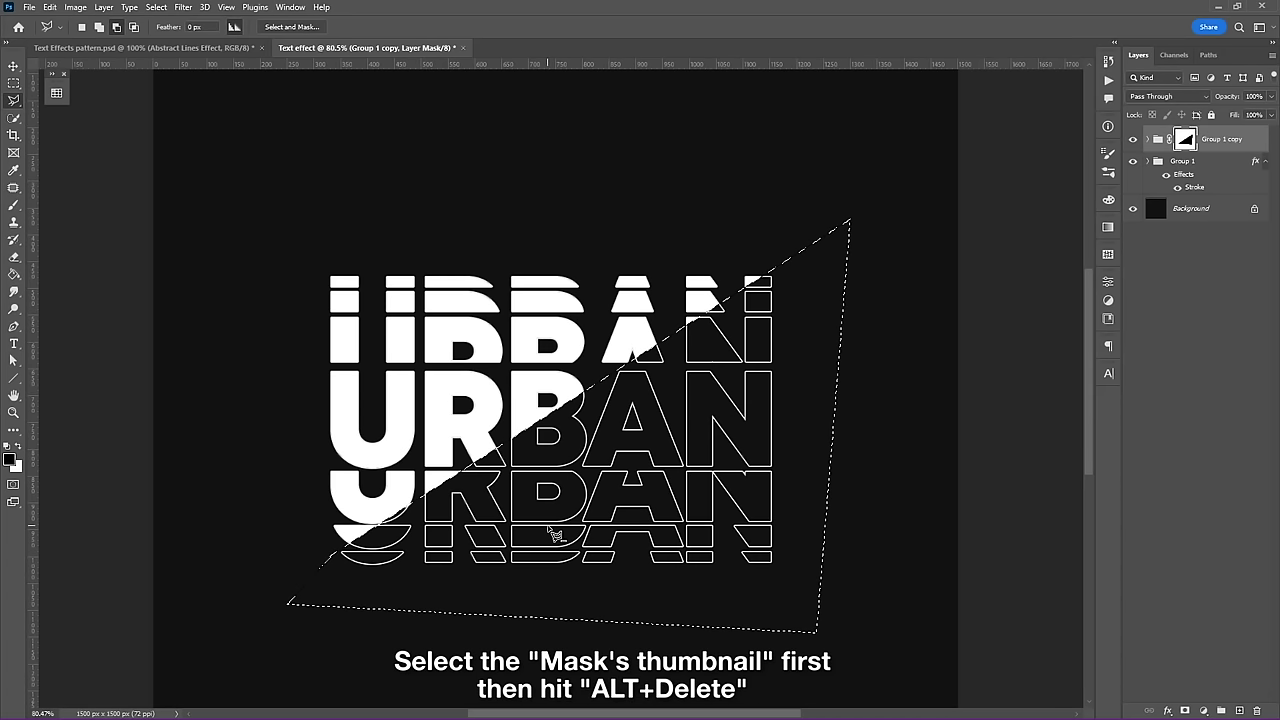
key(ctrl+d)
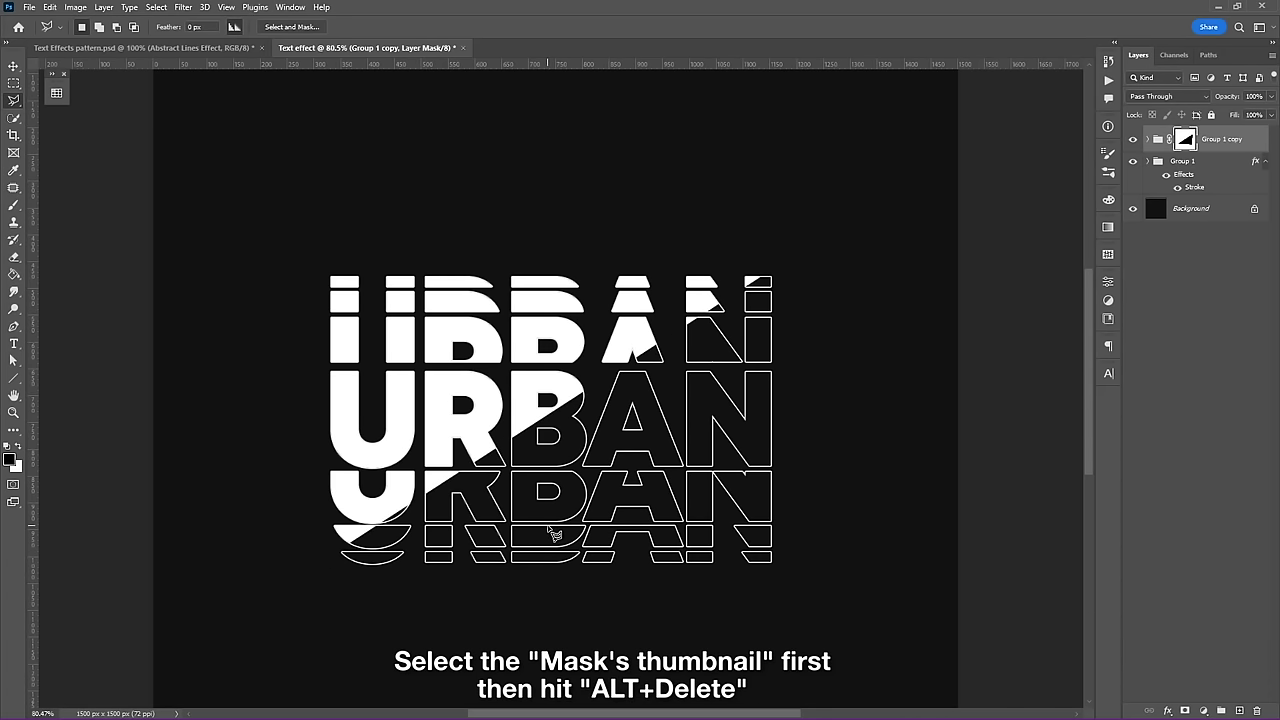
key(v)
key(x)
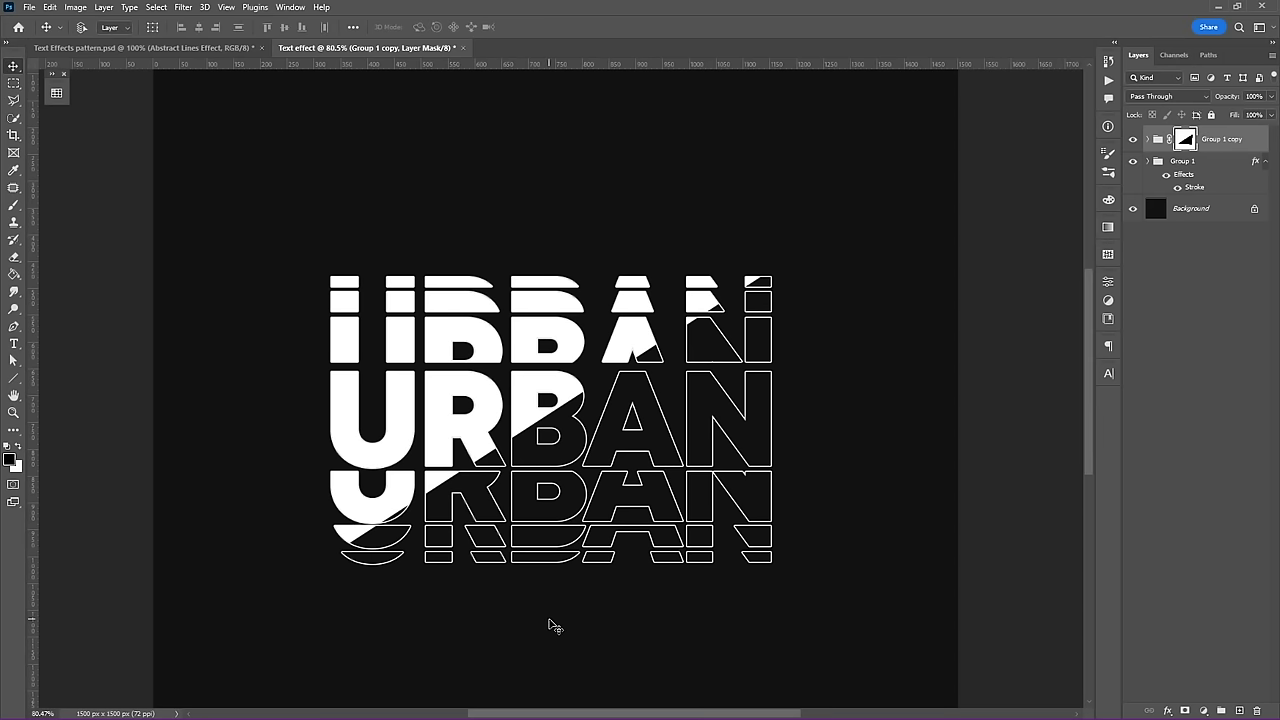
key(alt+Delete)
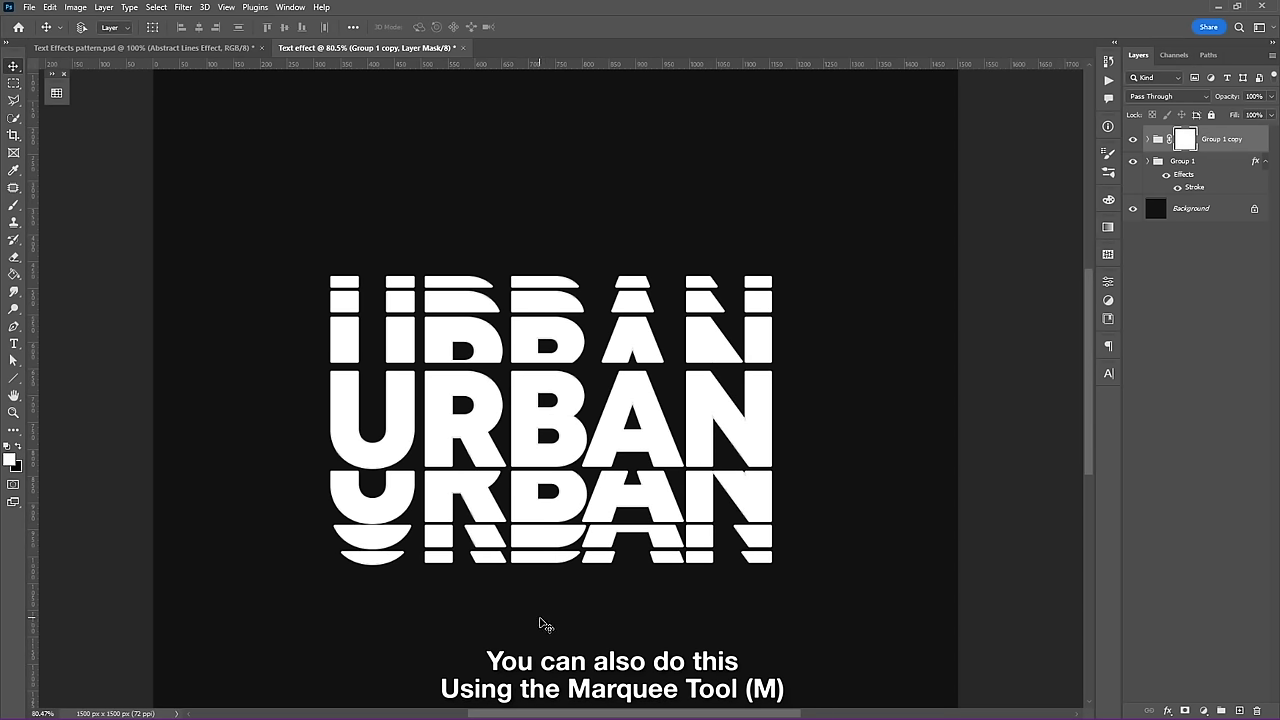
- On the Group 1 copy mask, hide the bands over the lower and upper URBAN rows
click(16, 87)
drag(283, 468, 869, 619)
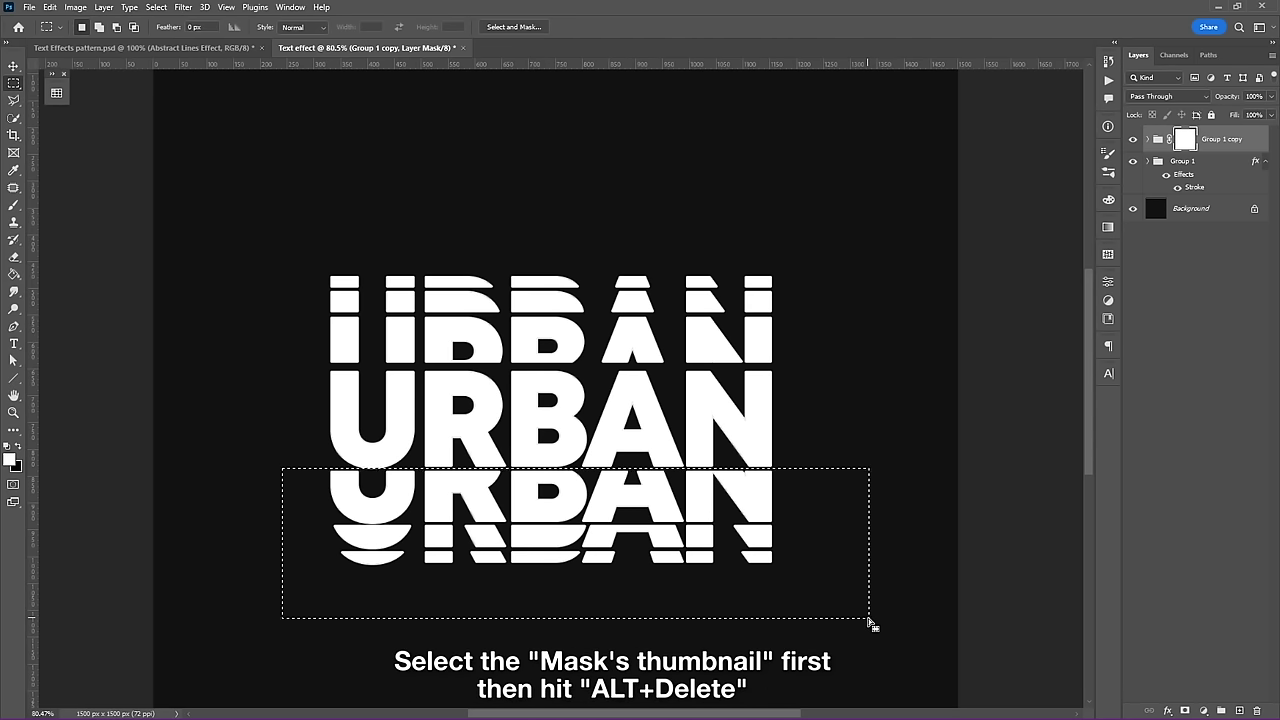
key(alt+Delete)
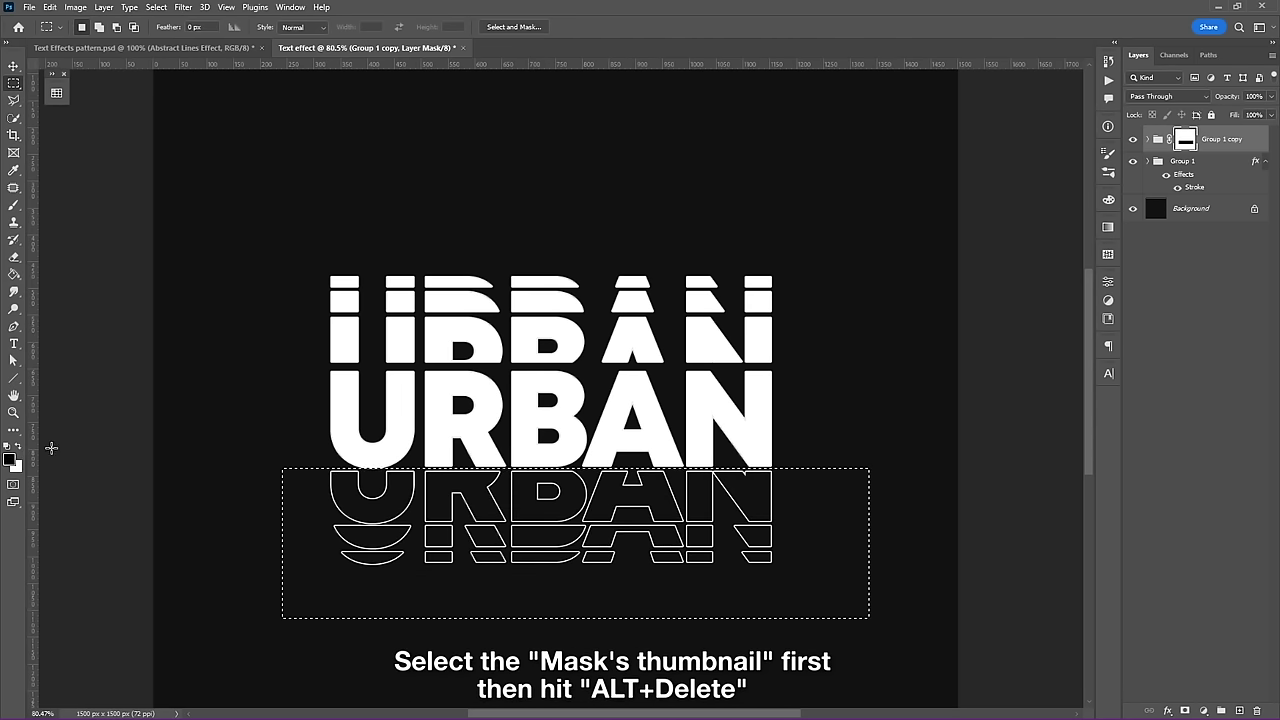
drag(558, 546, 551, 296)
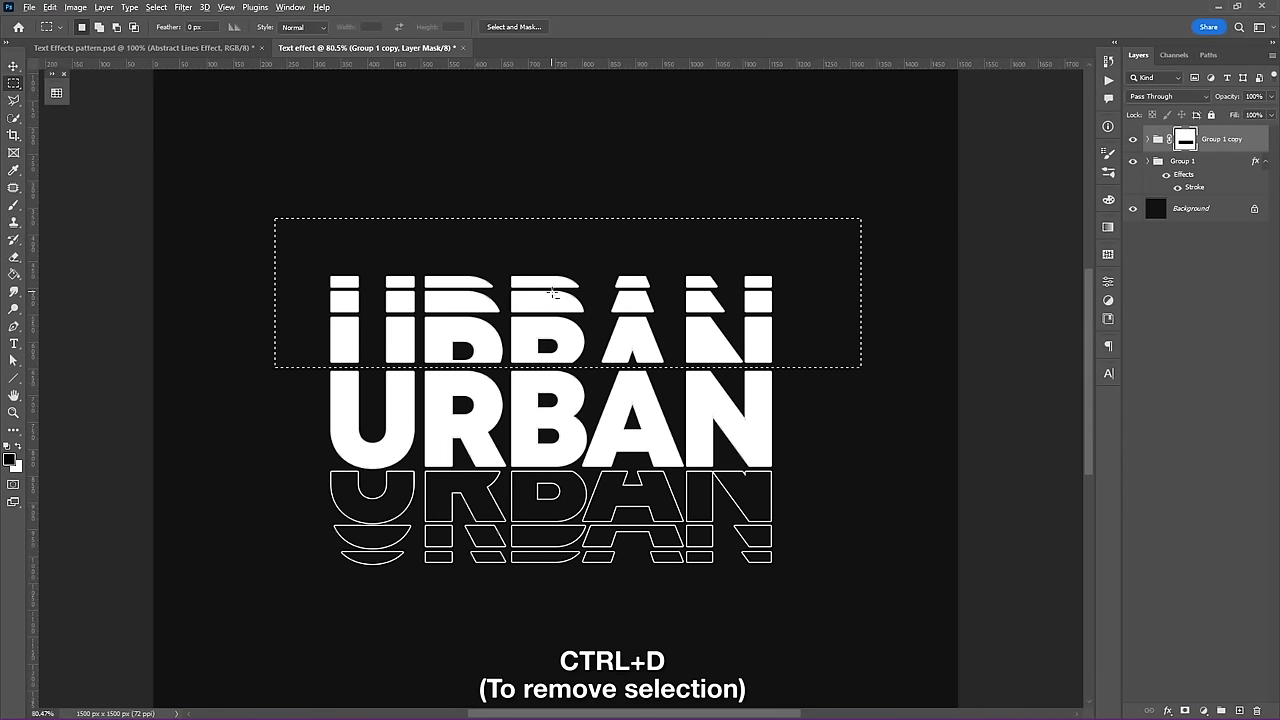
key(alt+Delete)
key(ctrl+d)
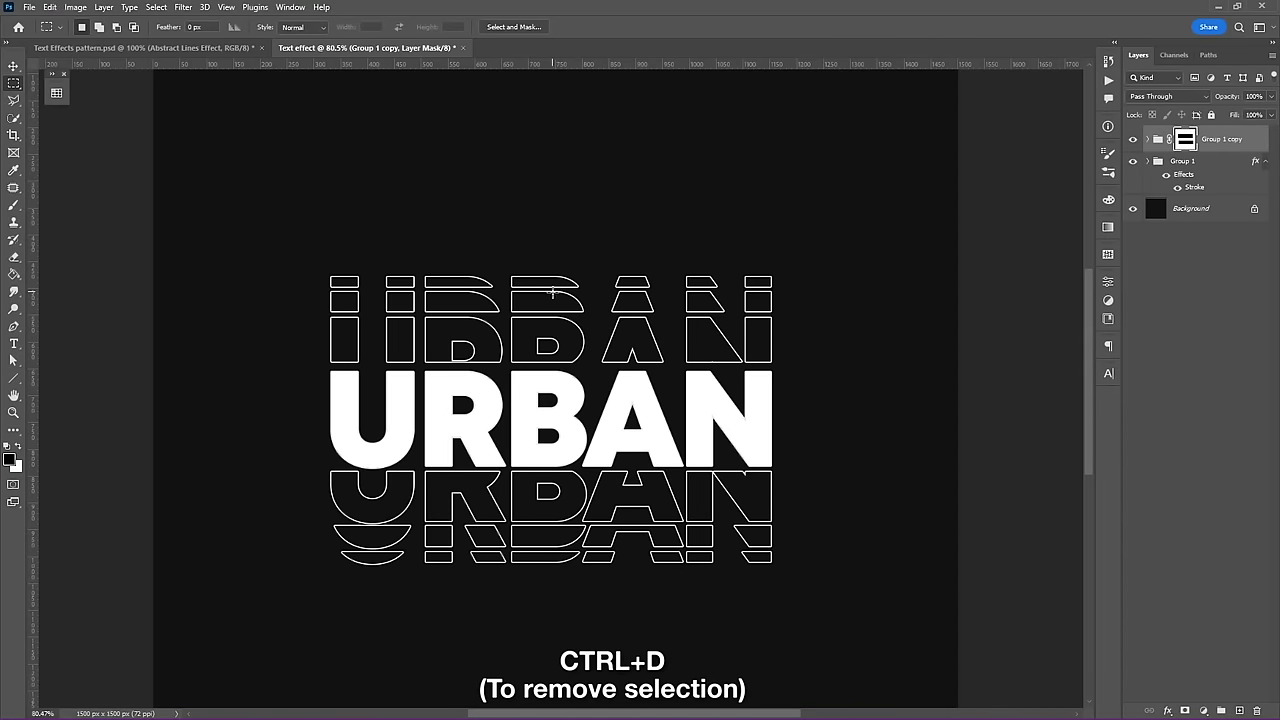
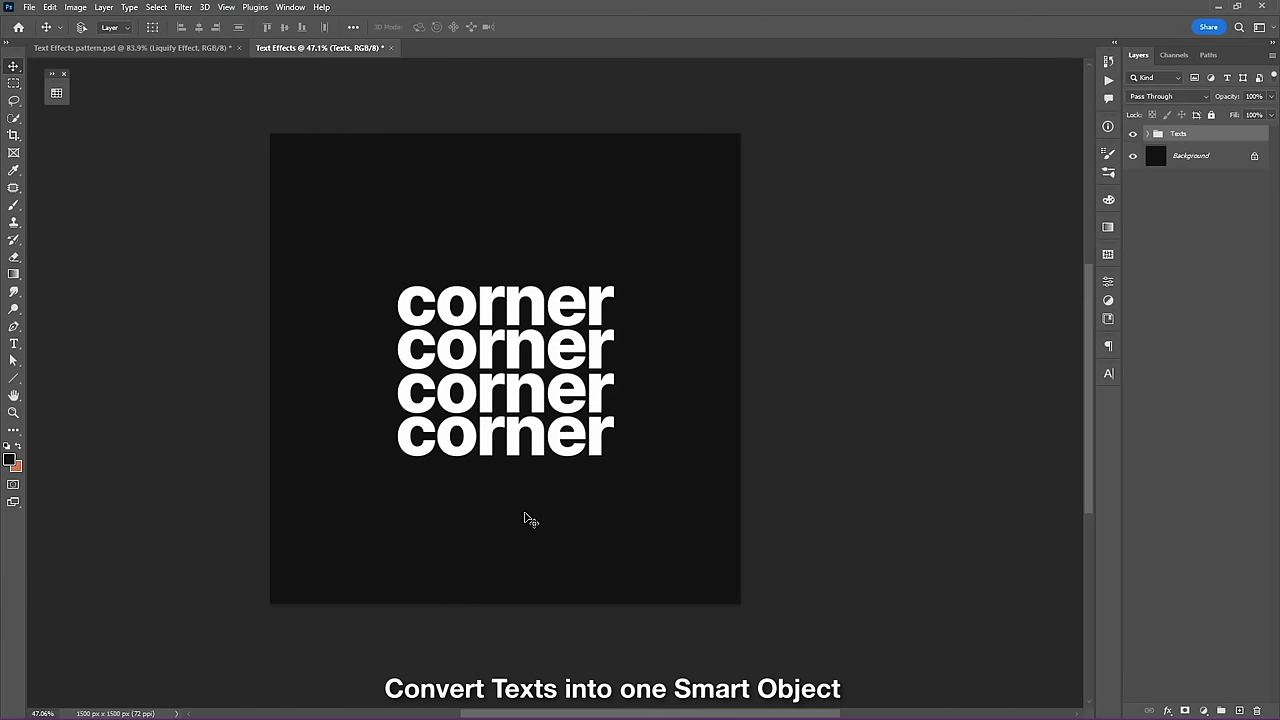
- Convert the Texts group to a smart object, copy its corner-text pixels, and hide the layer
right_click(1210, 139)
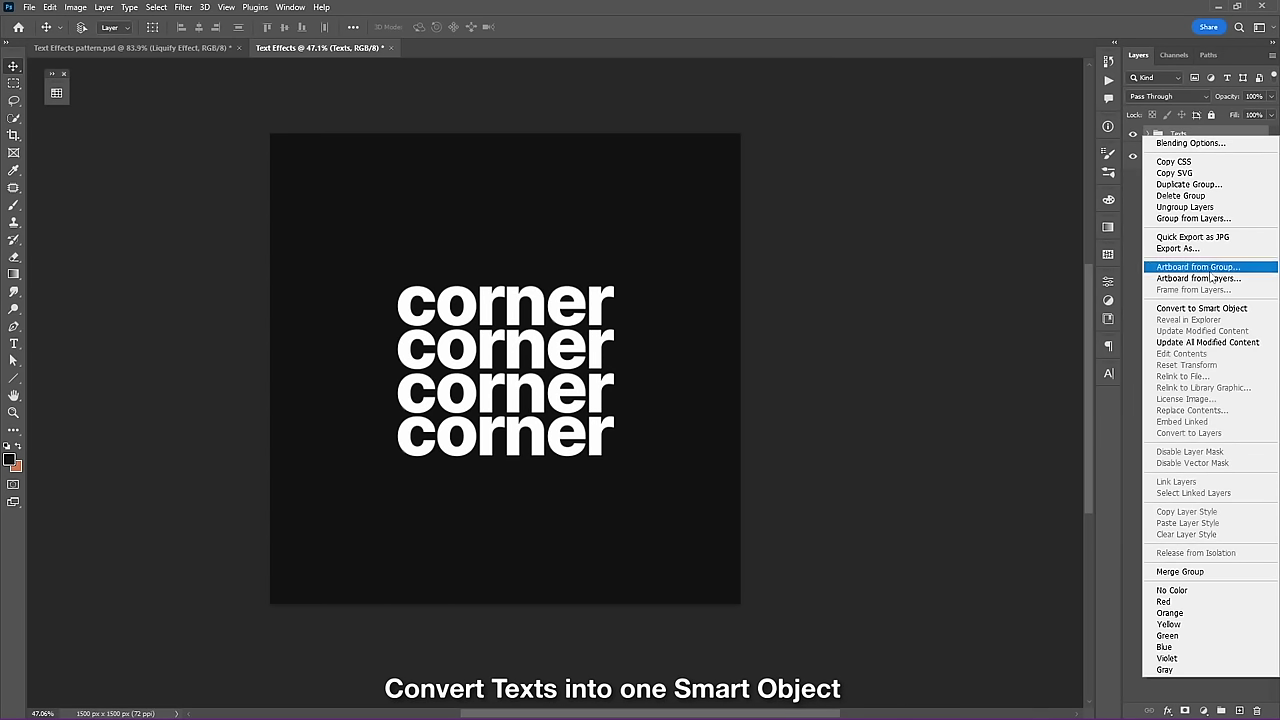
click(1210, 308)
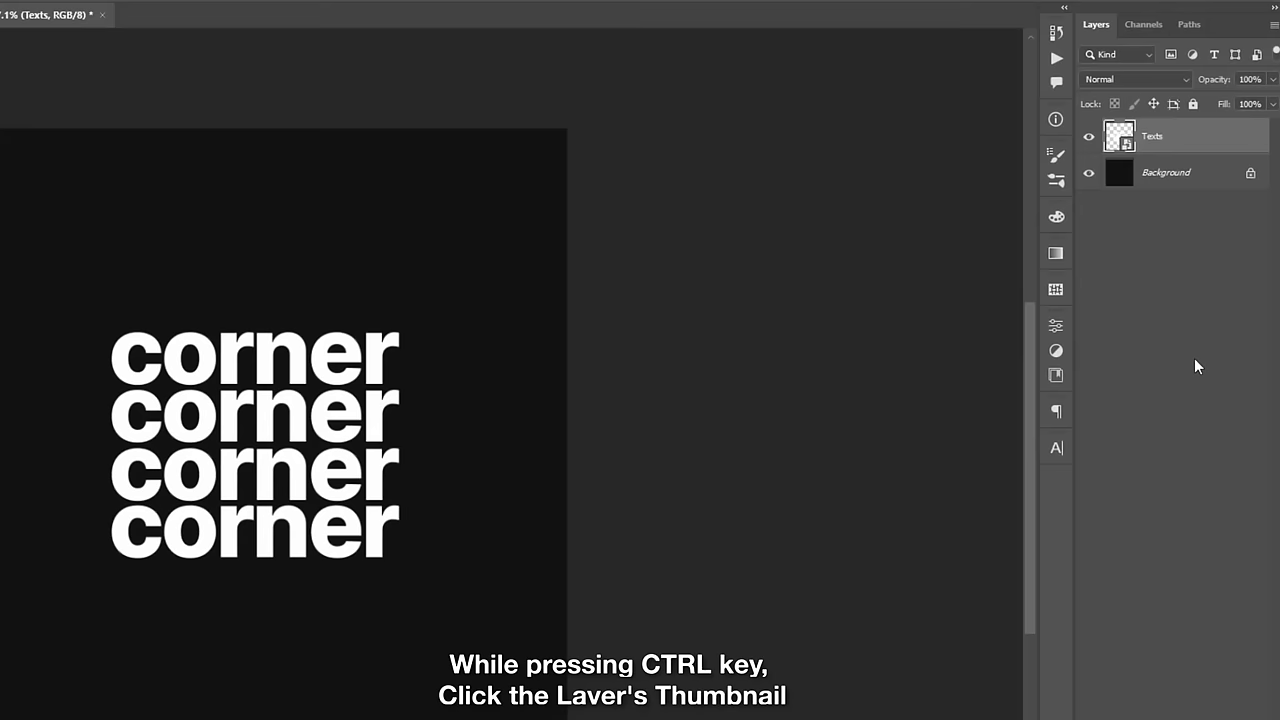
ctrl+click(1122, 146)
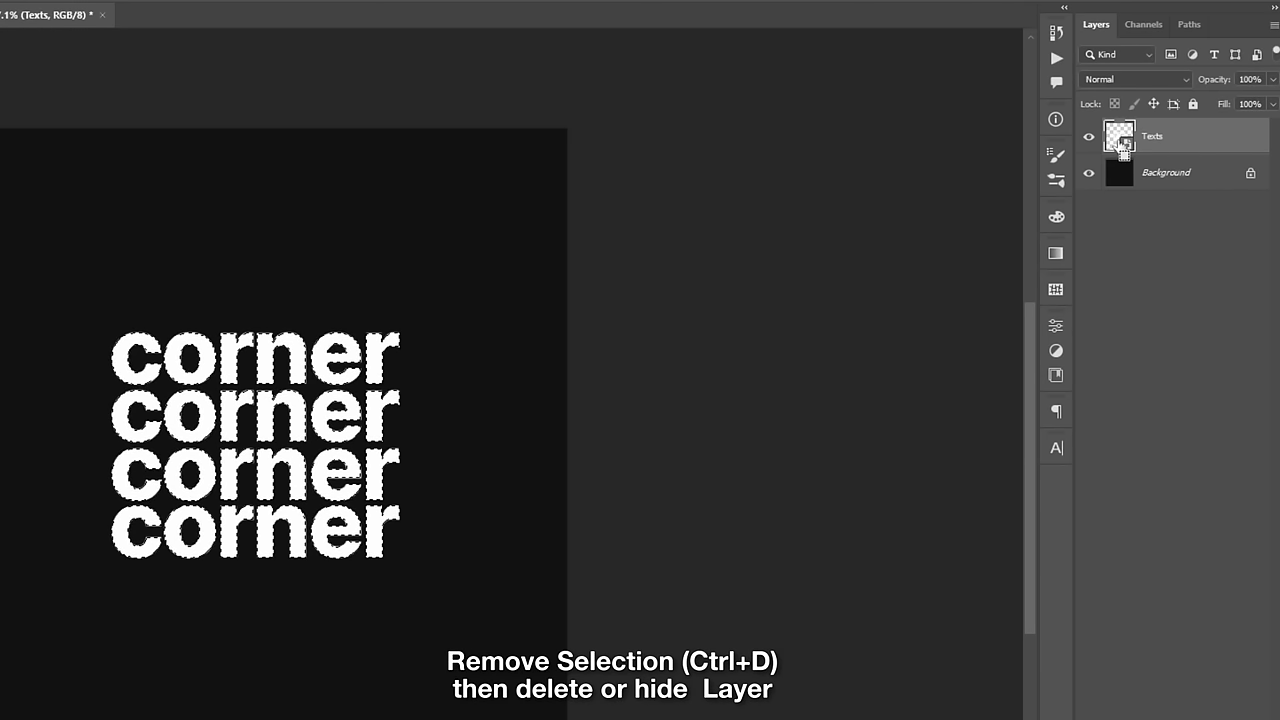
key(ctrl+d)
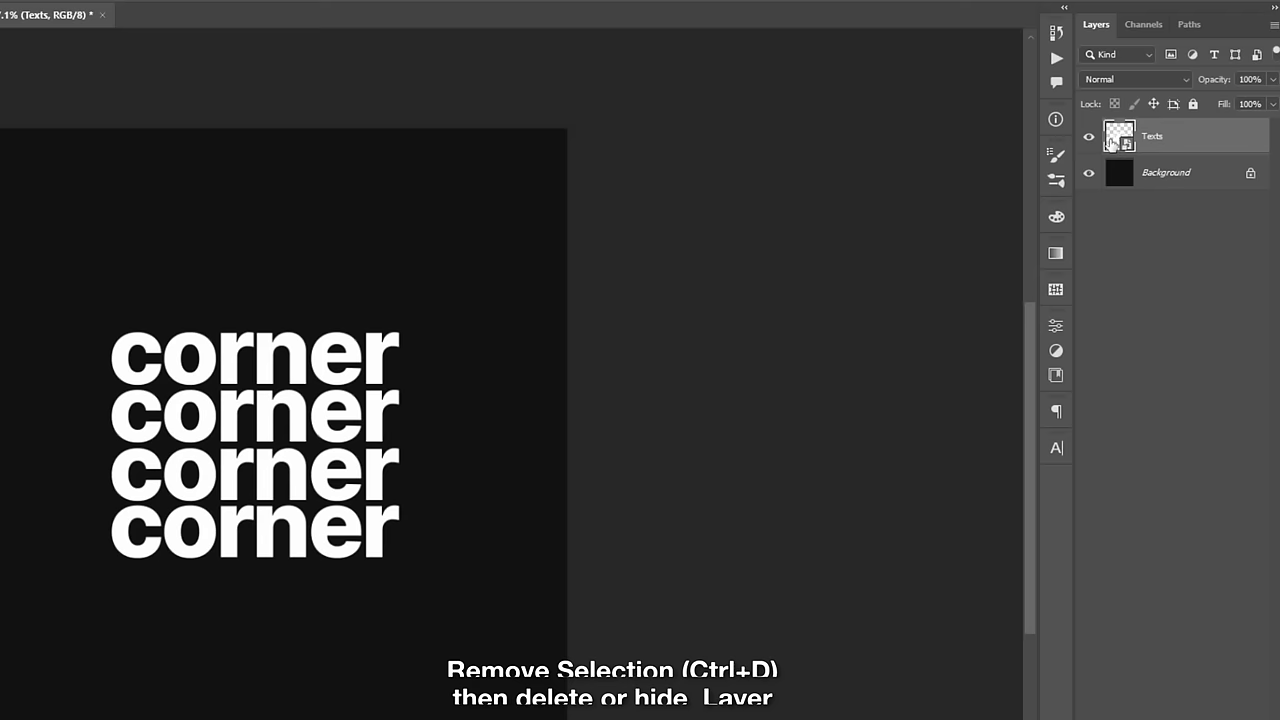
click(1089, 139)
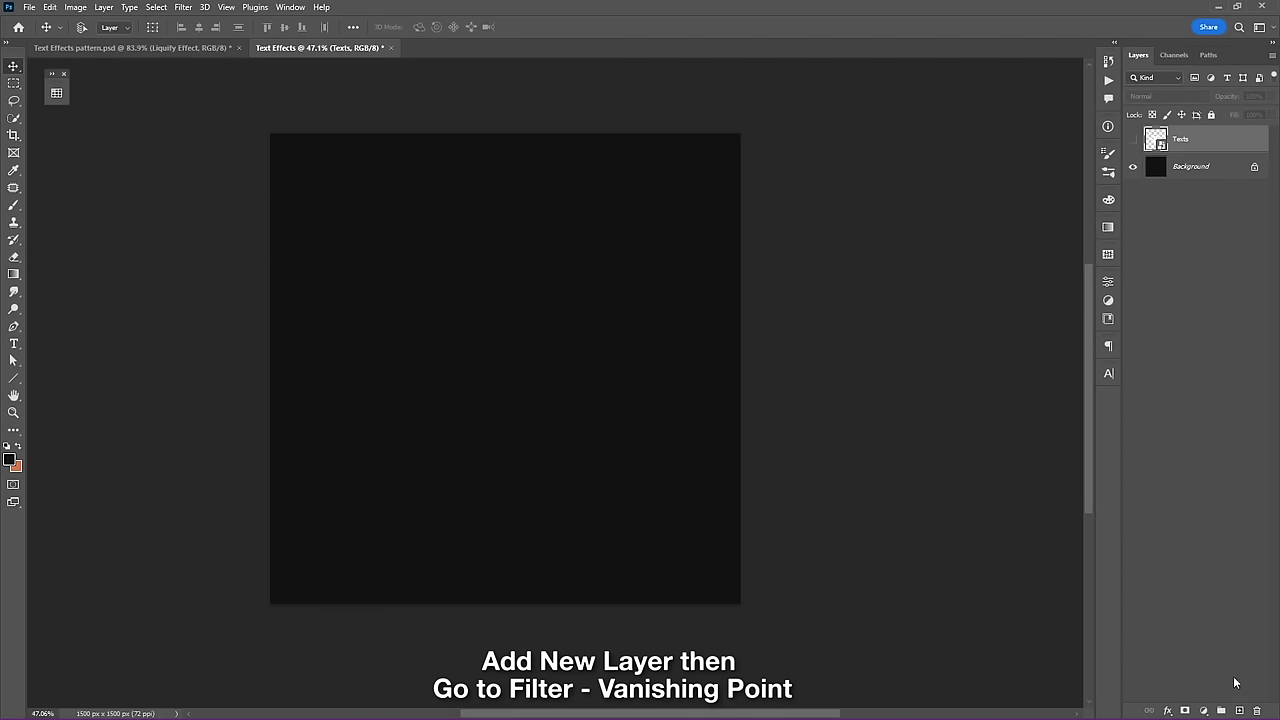
- Add a blank Layer 1 and draw a four-corner perspective plane in Vanishing Point
click(1240, 710)
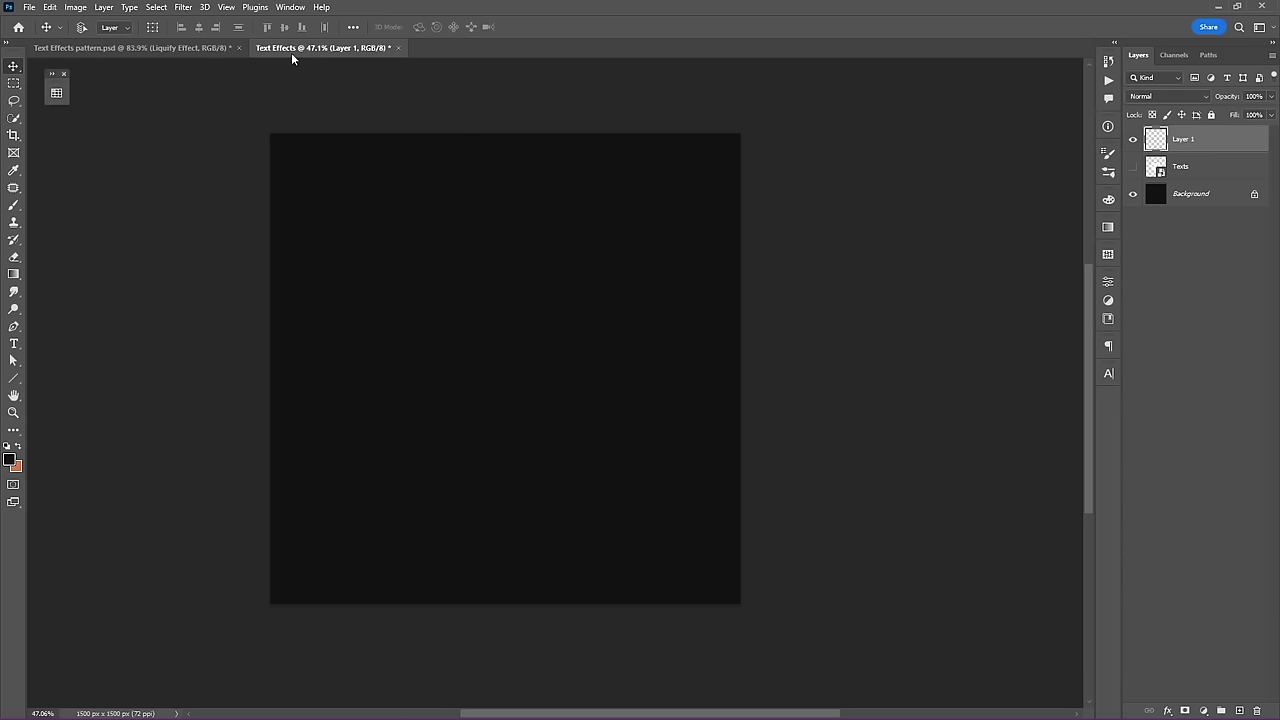
click(184, 7)
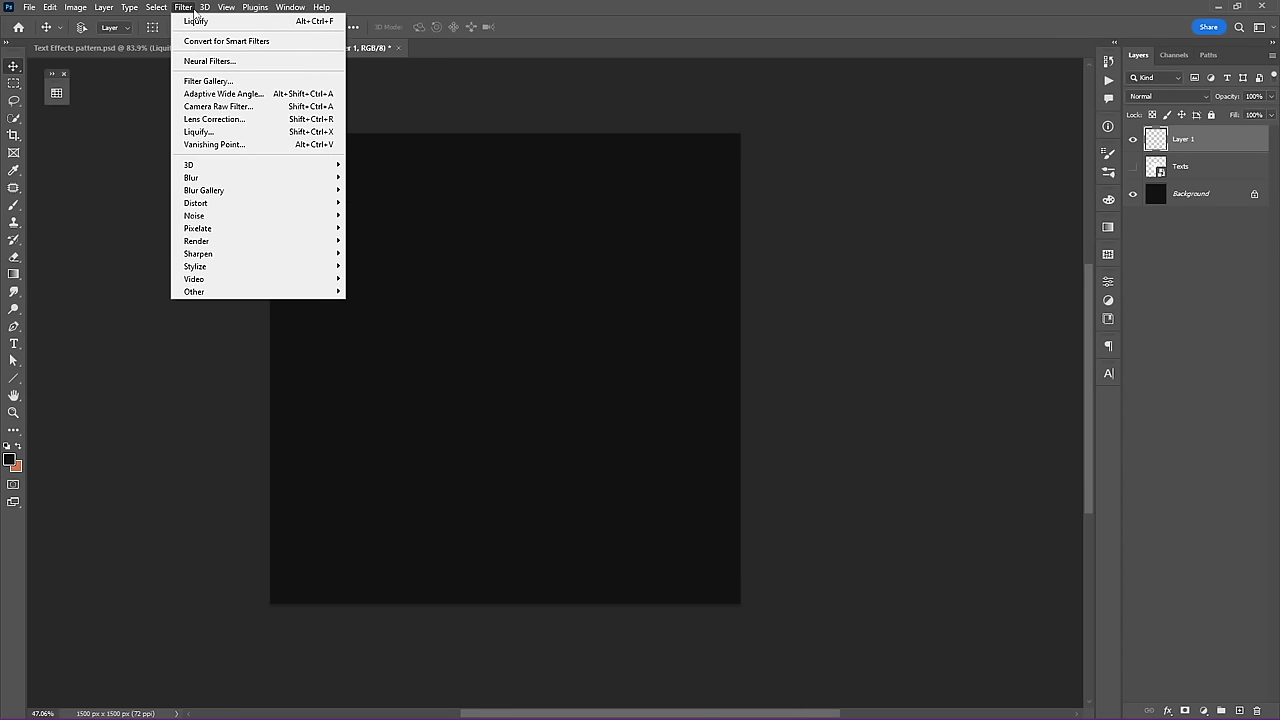
click(220, 144)
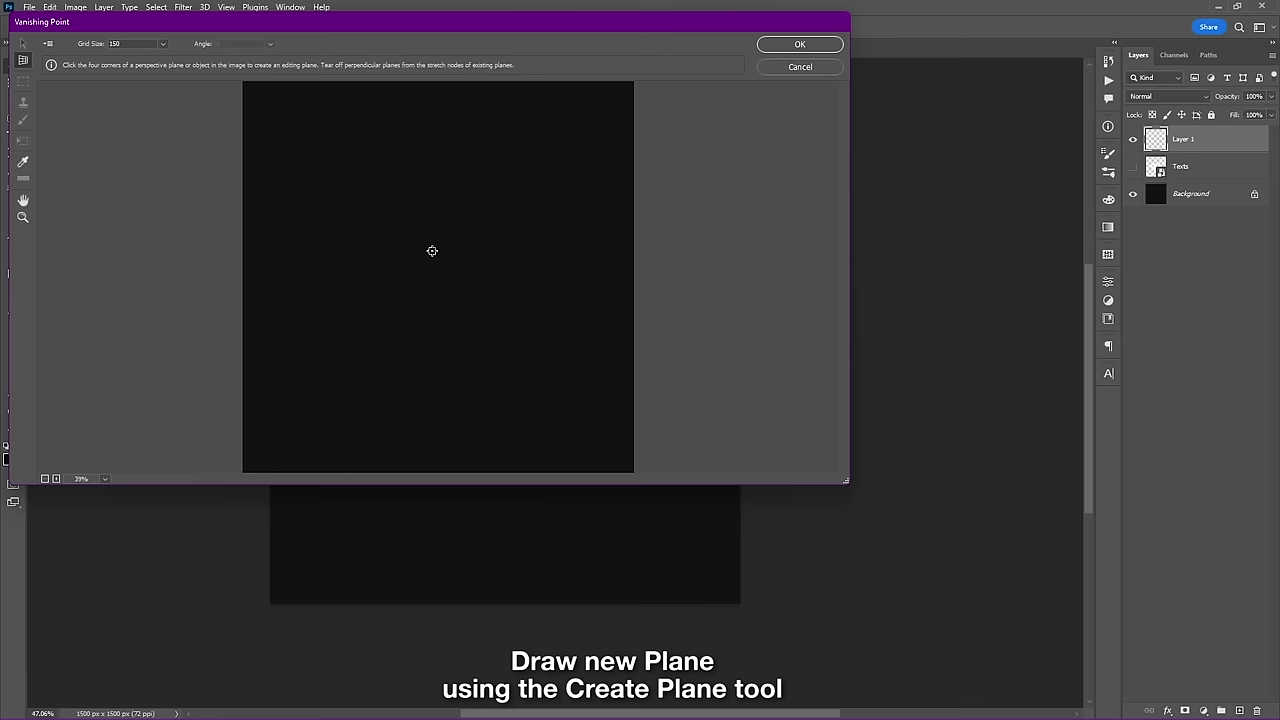
click(436, 143)
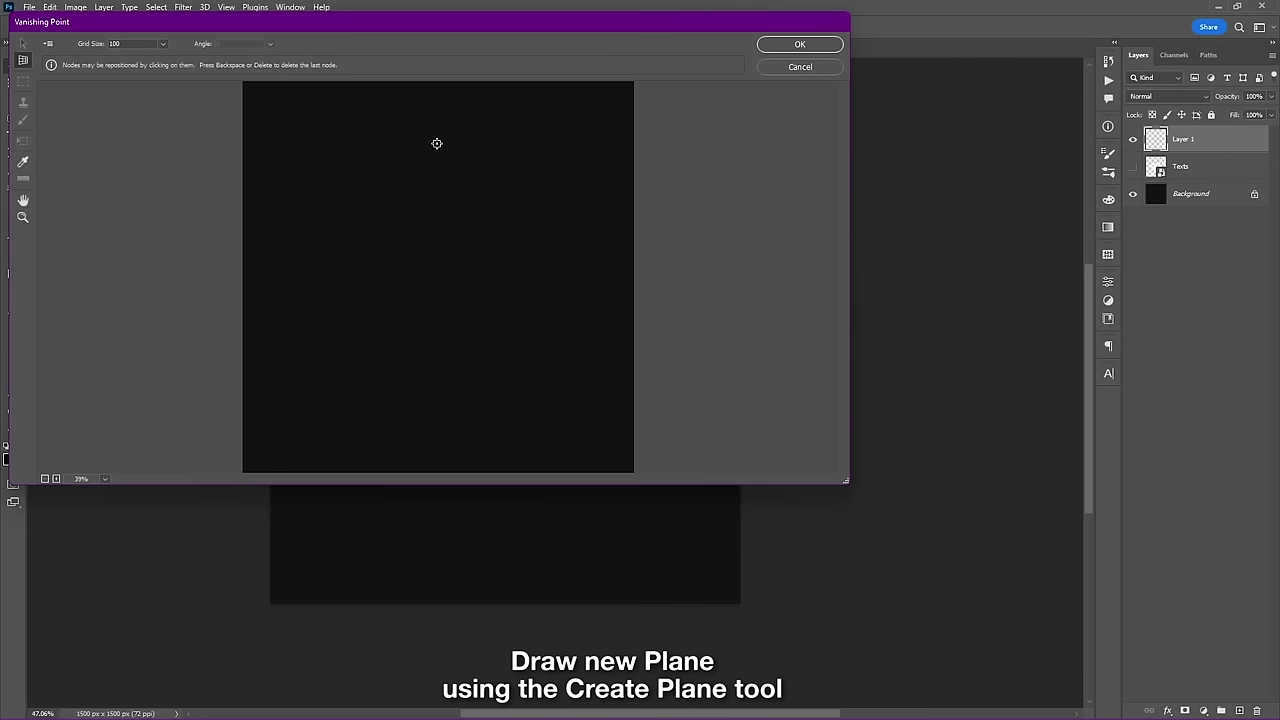
click(332, 162)
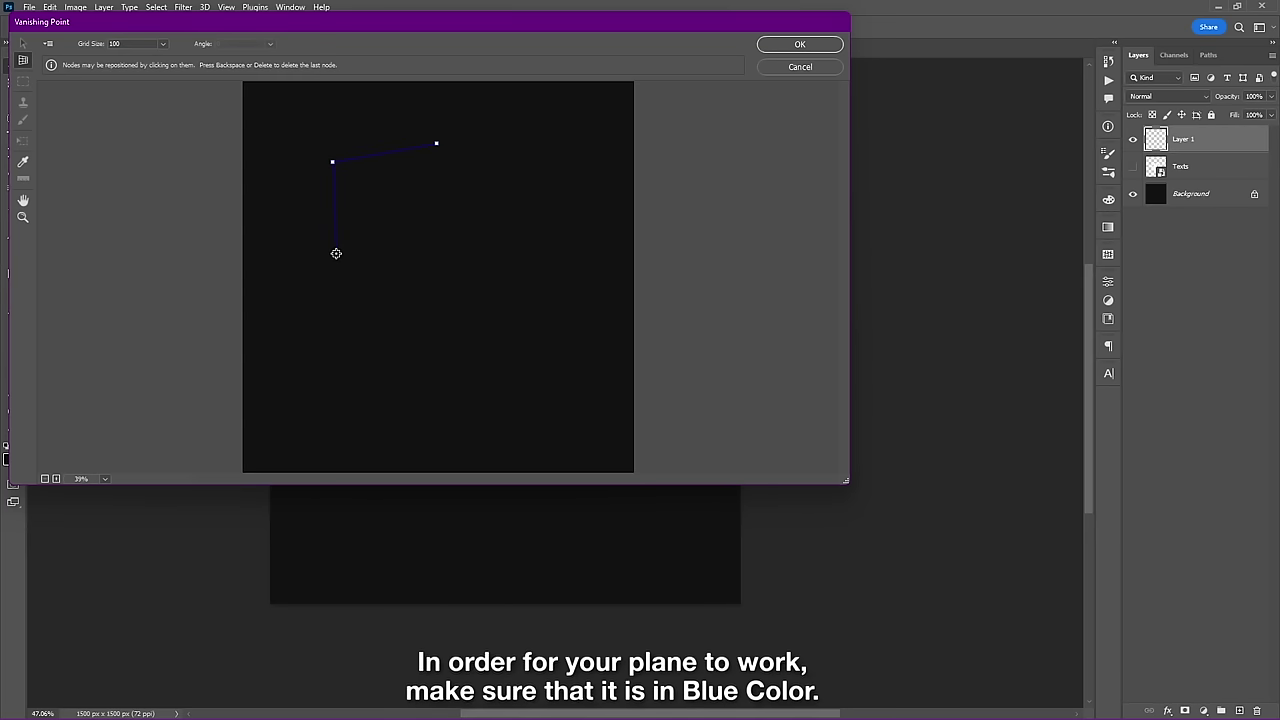
click(434, 389)
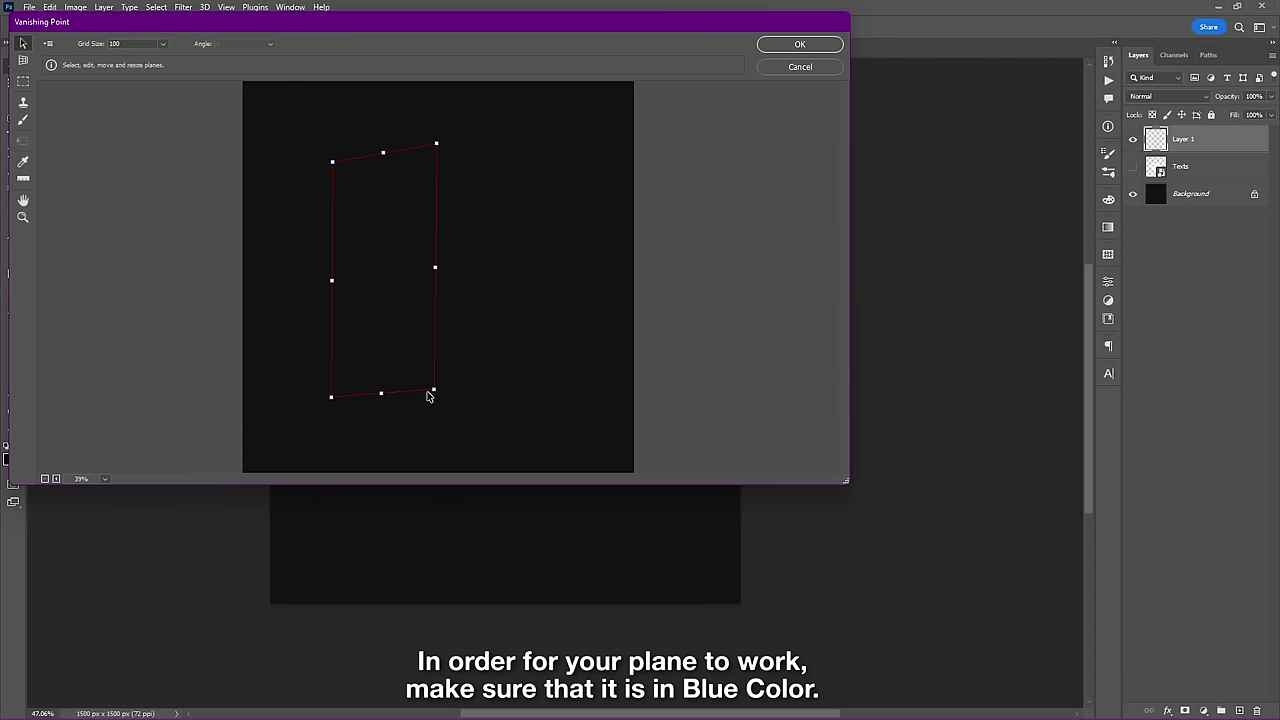
drag(433, 390, 437, 388)
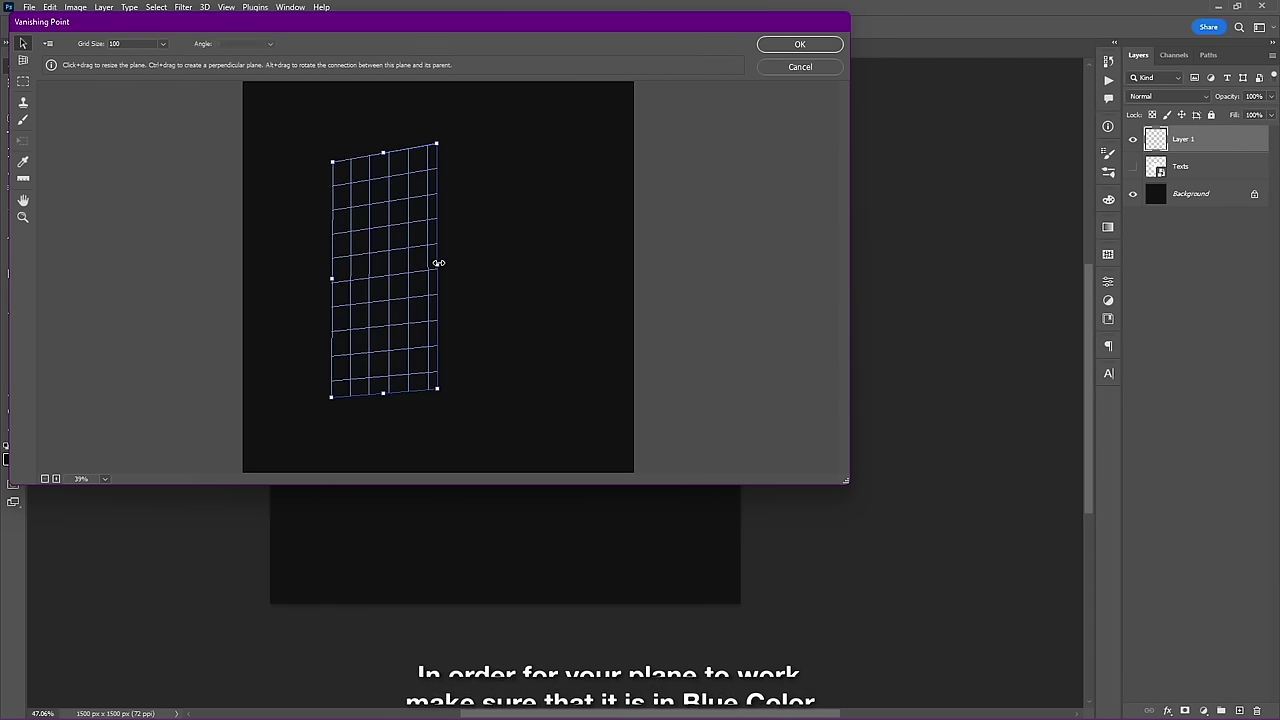
- Pull a second plane off the first plane's right edge to form a 90° fold
key(c)
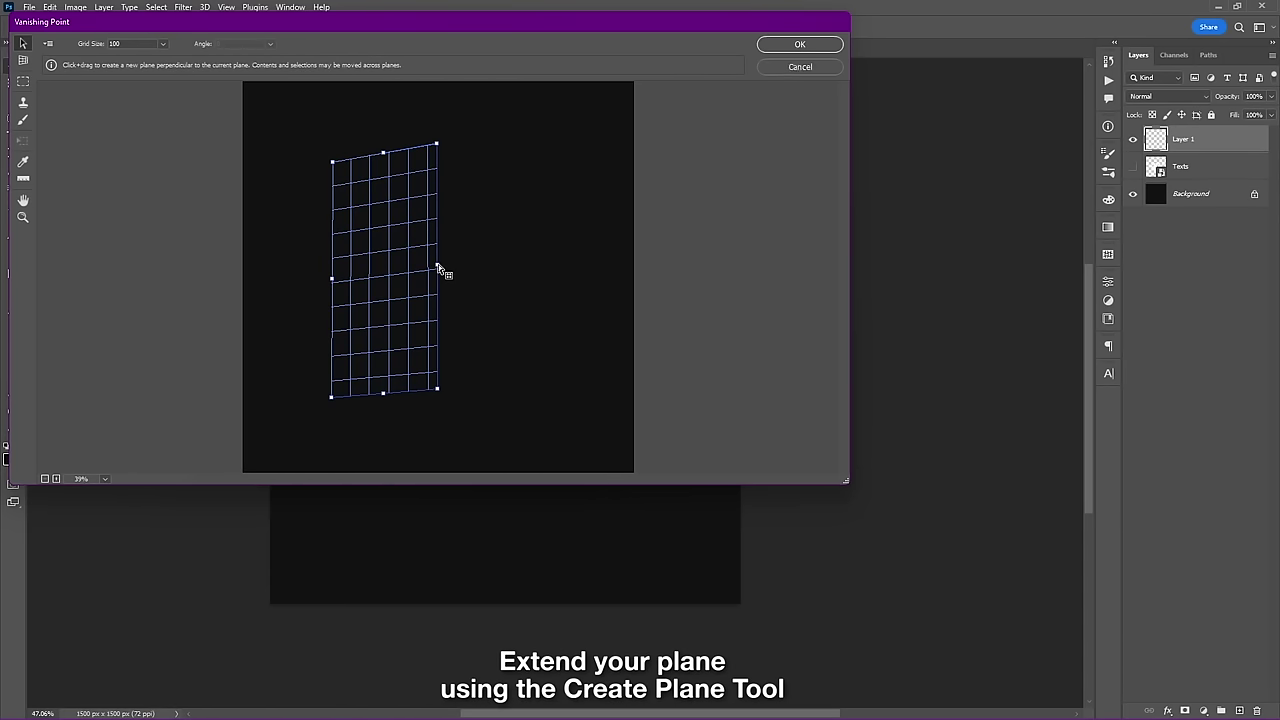
click(23, 63)
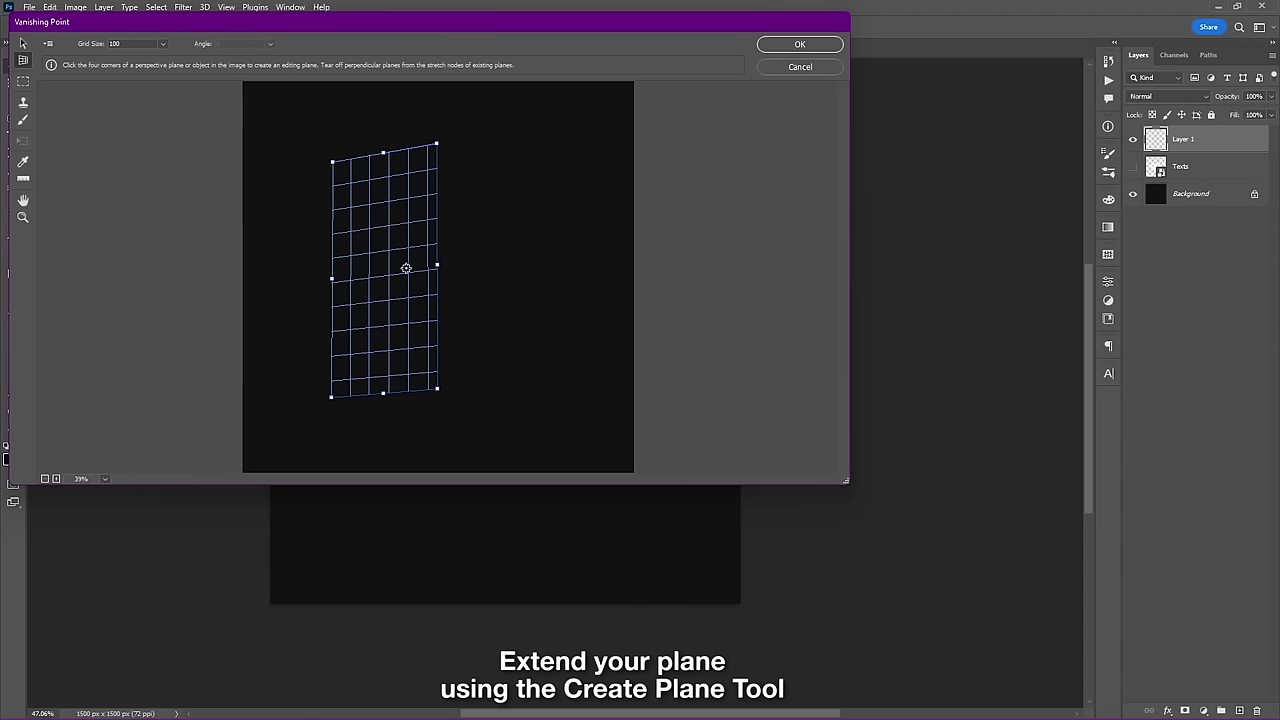
drag(437, 266, 541, 286)
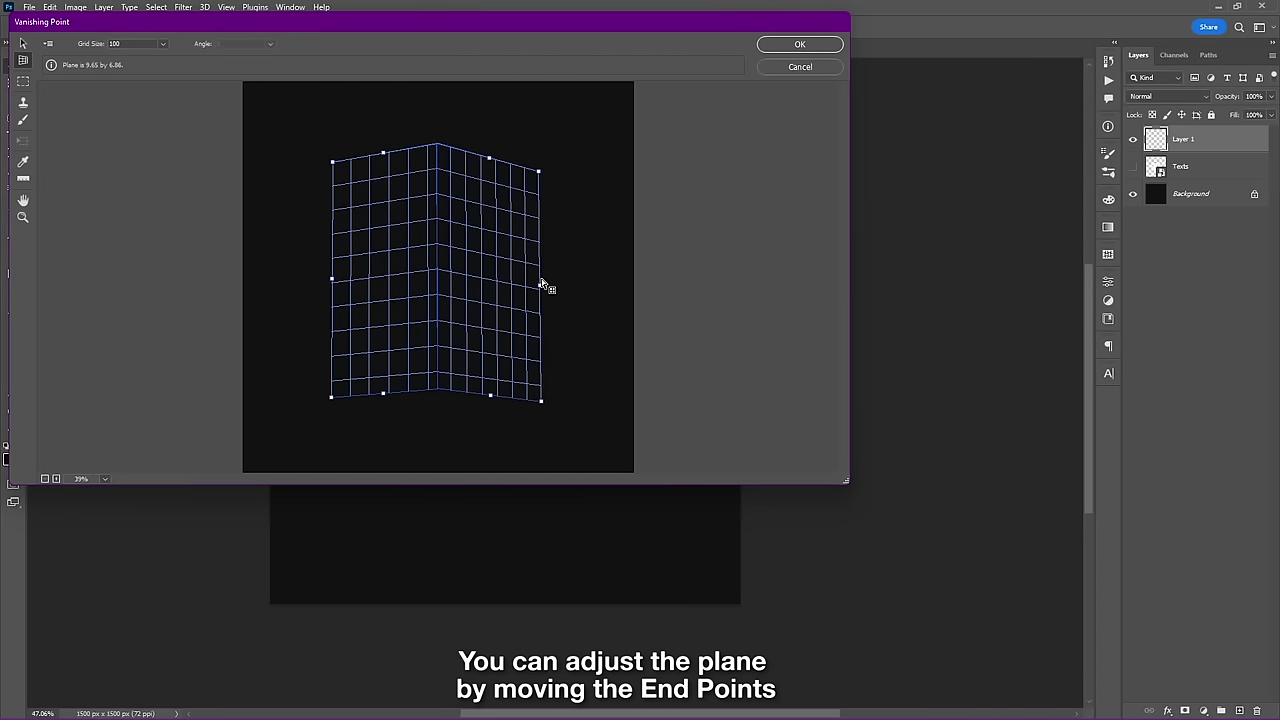
key(v)
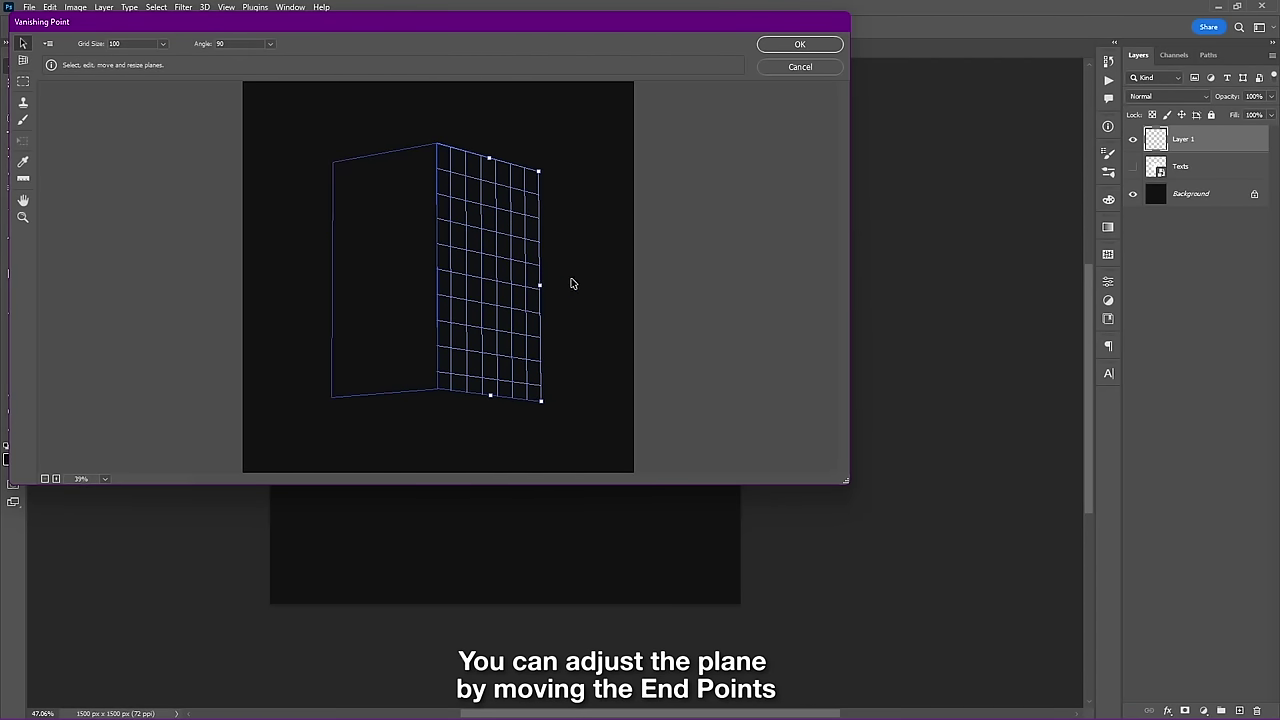
click(572, 284)
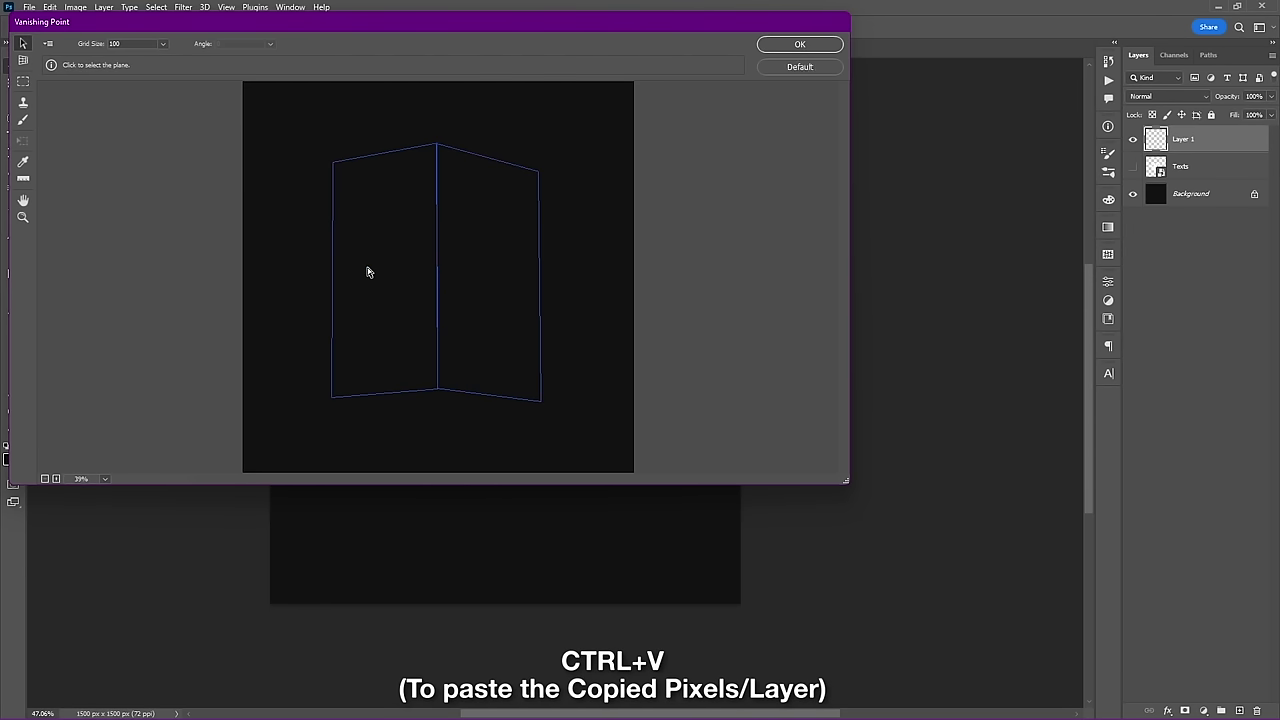
- Paste the corner text onto the folded plane, enlarge and position it, then apply to Layer 1
key(ctrl+v)
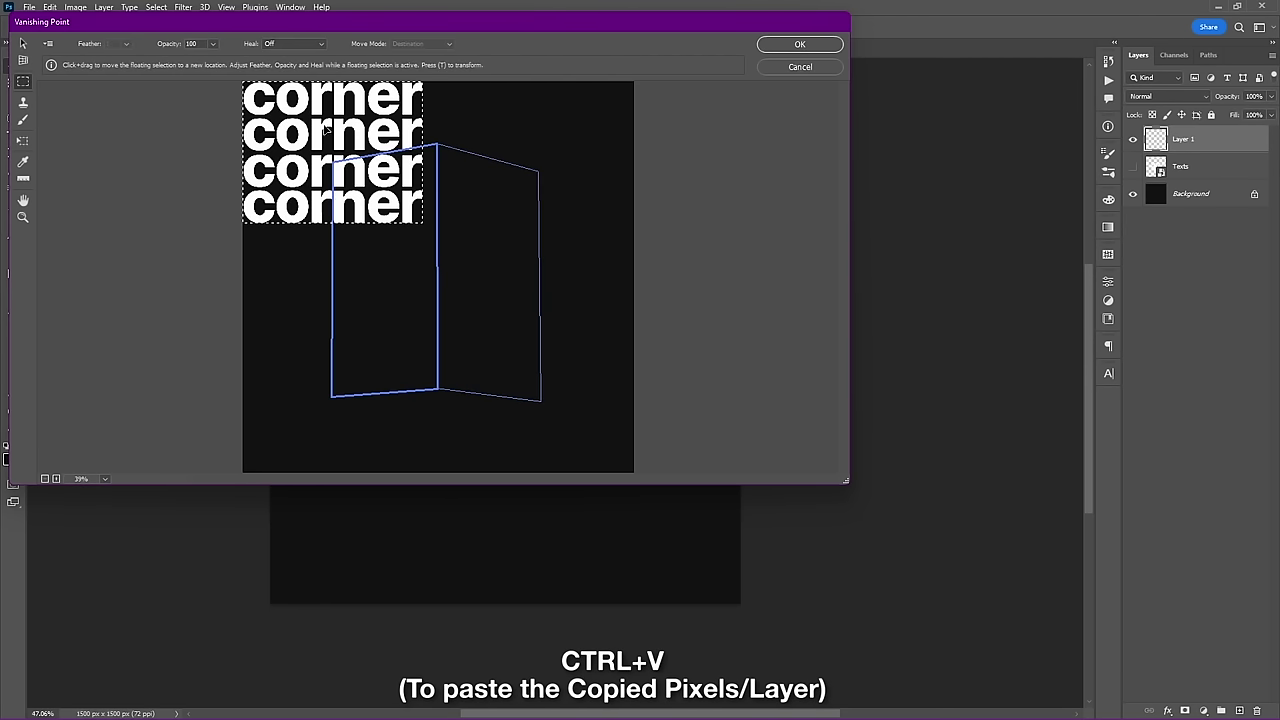
drag(326, 128, 431, 226)
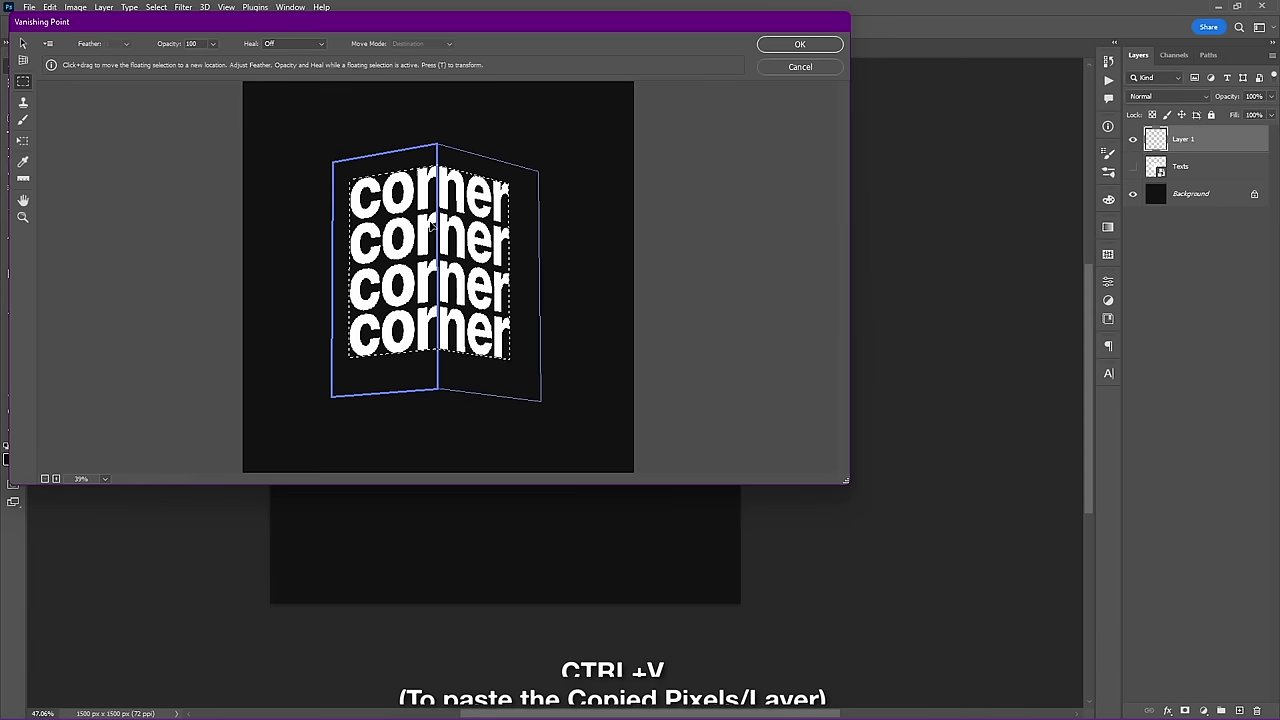
key(ctrl+t)
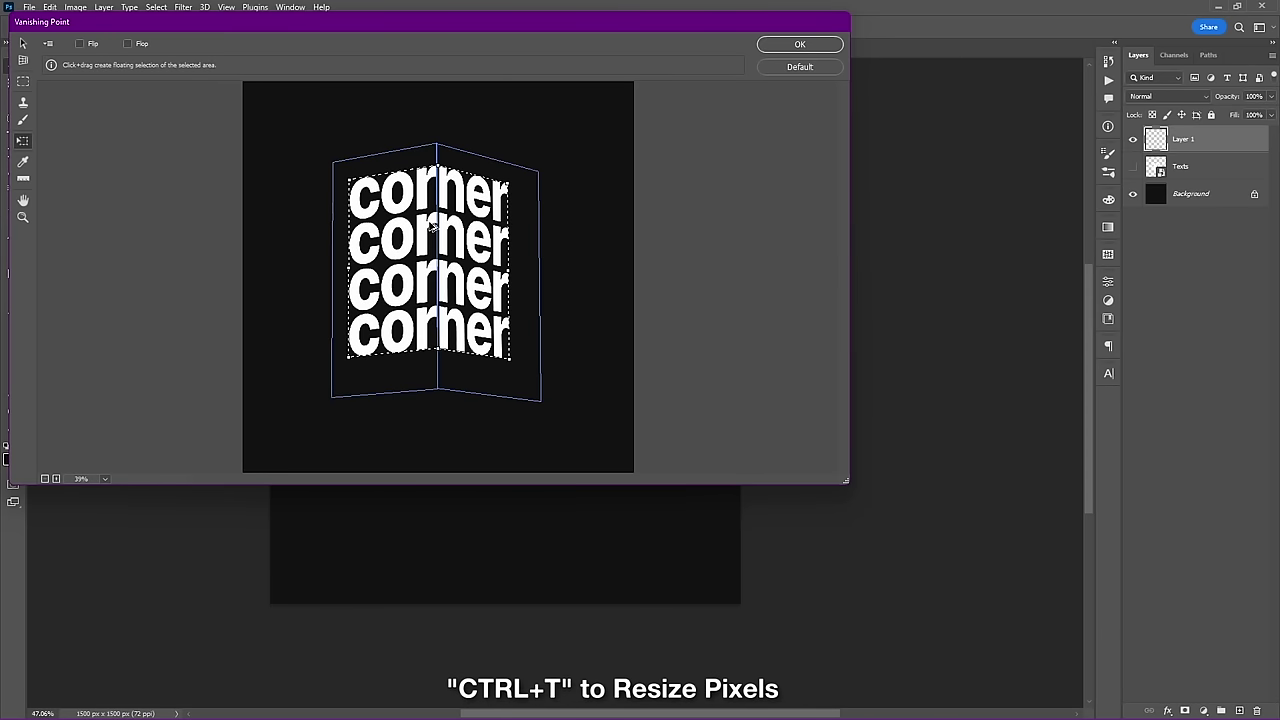
drag(510, 356, 527, 381)
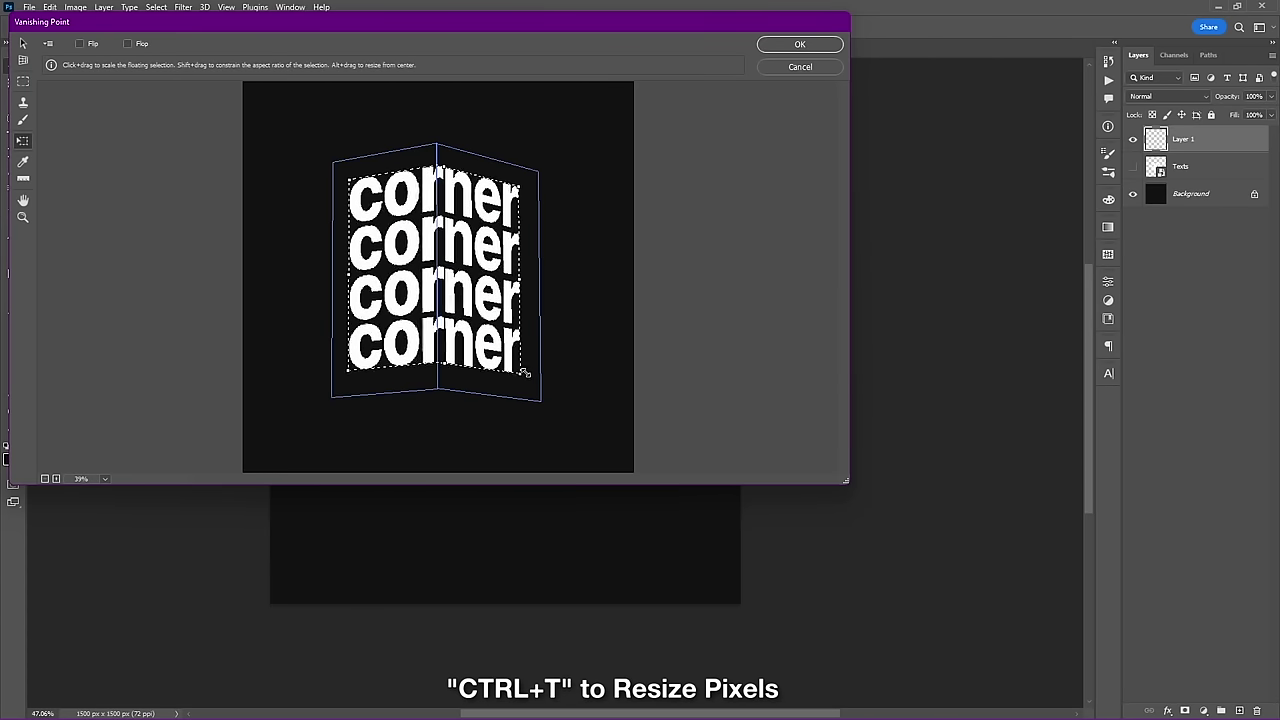
drag(495, 327, 489, 323)
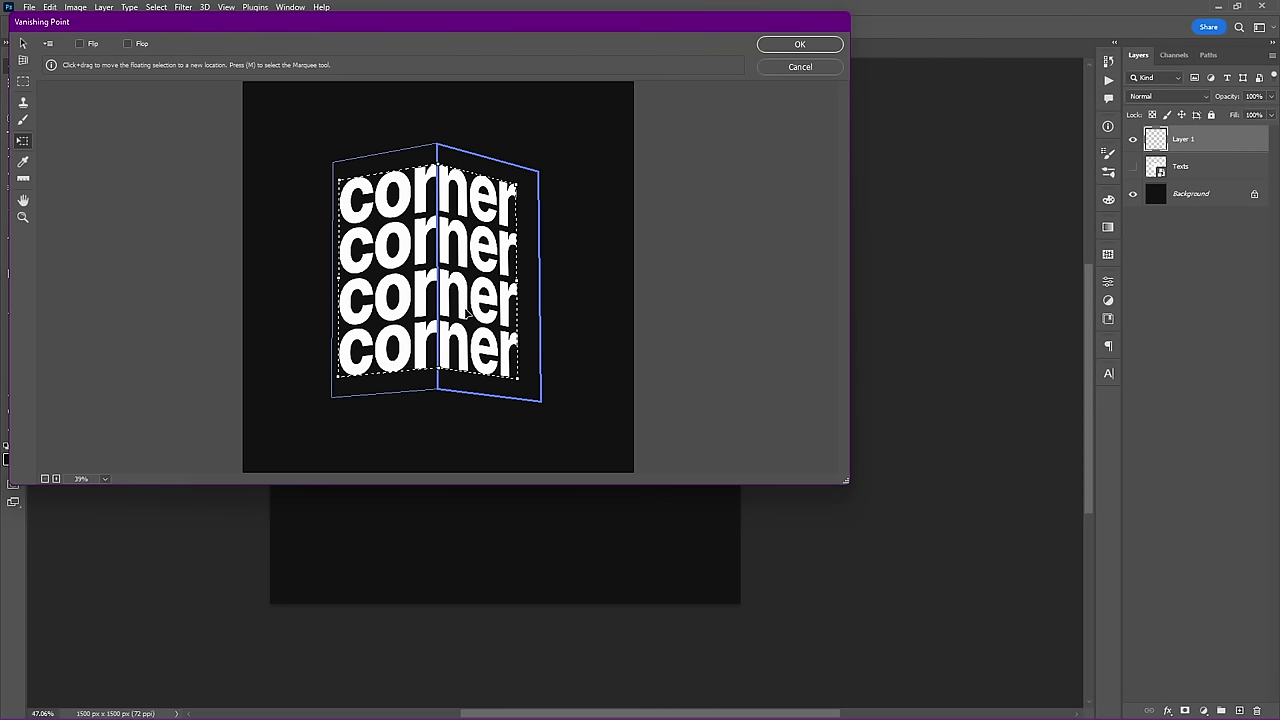
click(830, 45)
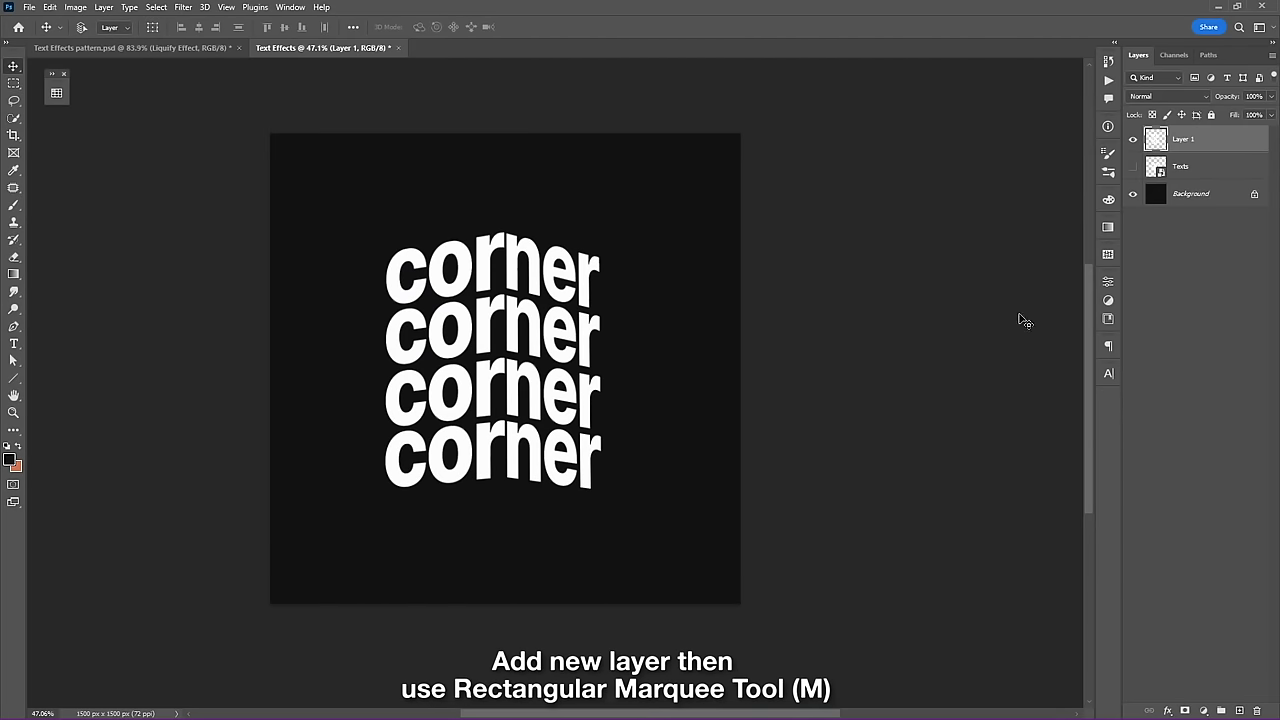
- Add Layer 2 and make a rectangular selection over the canvas's right half
click(1240, 710)
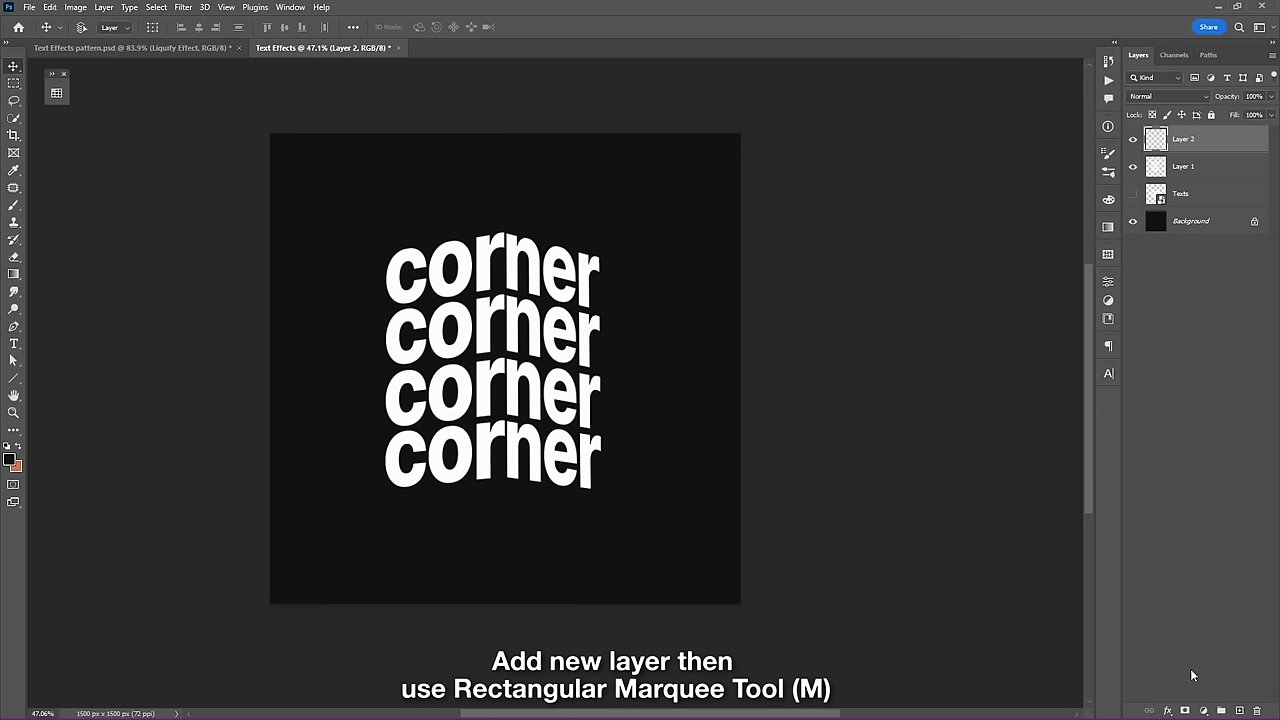
key(m)
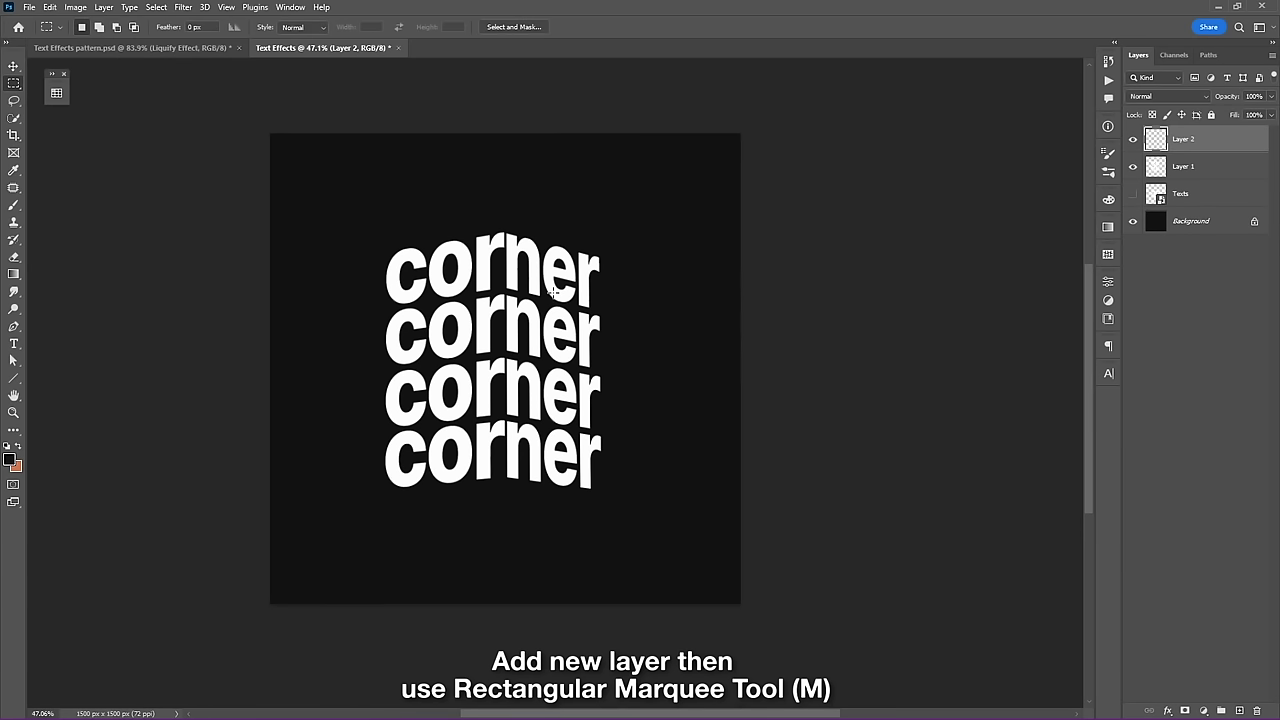
right_click(8, 86)
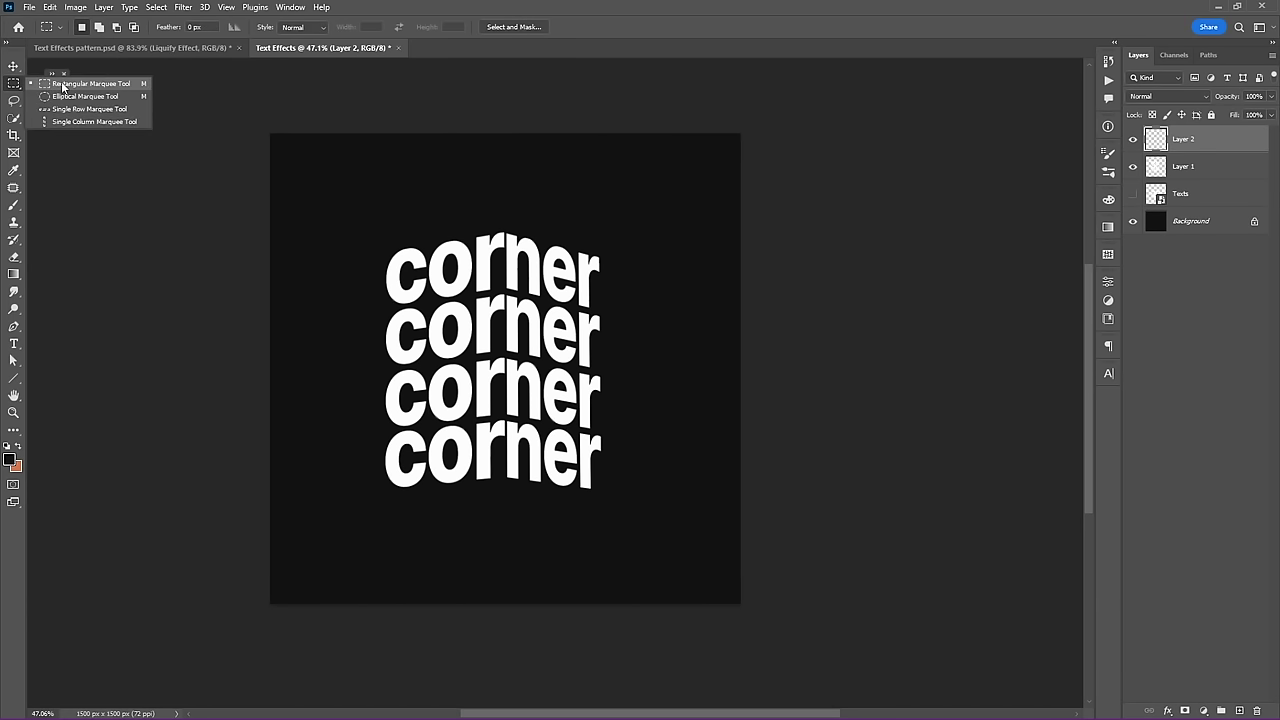
click(62, 86)
drag(506, 134, 743, 606)
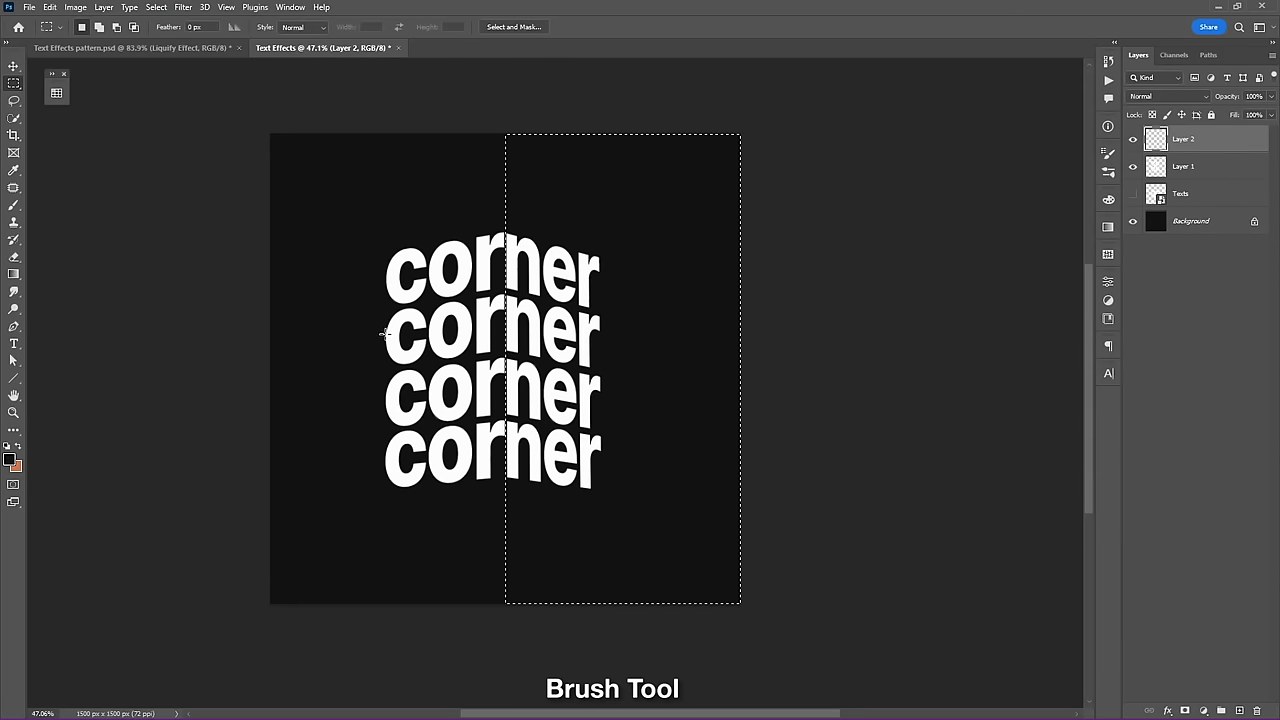
- Paint a soft 900 px near-black (#121212) shadow along the selection's left edge
key(b)
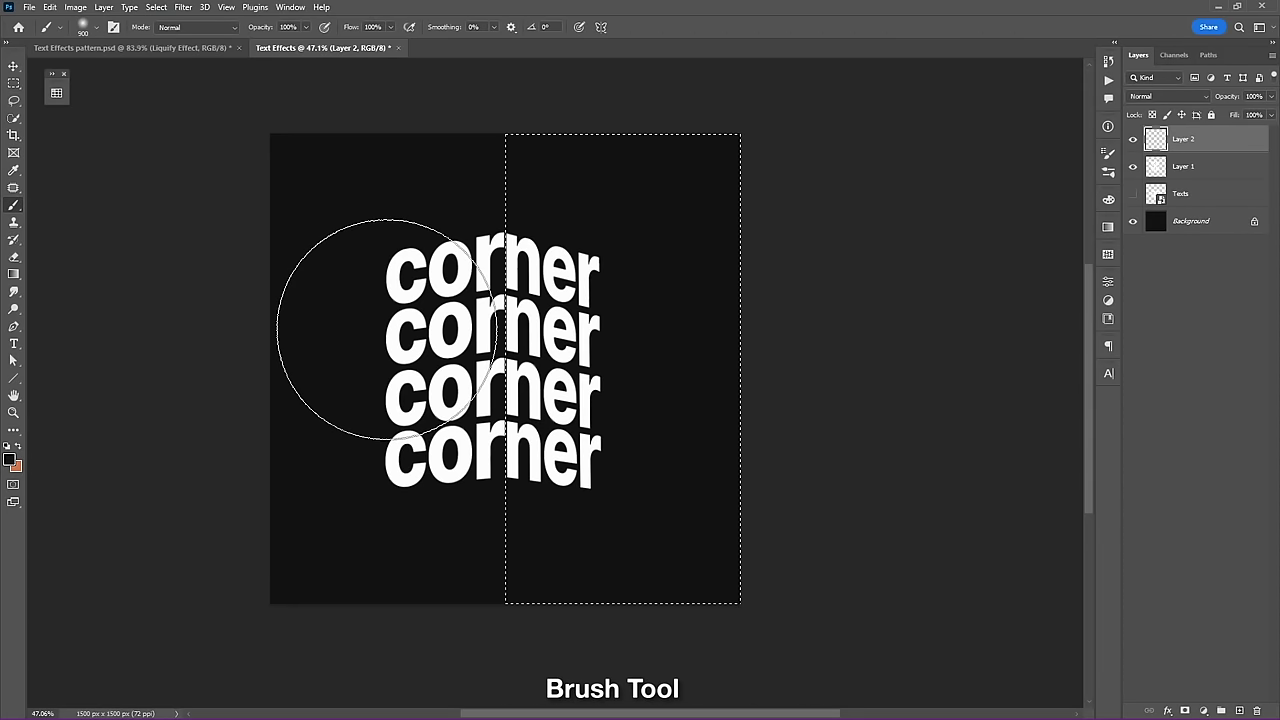
right_click(387, 329)
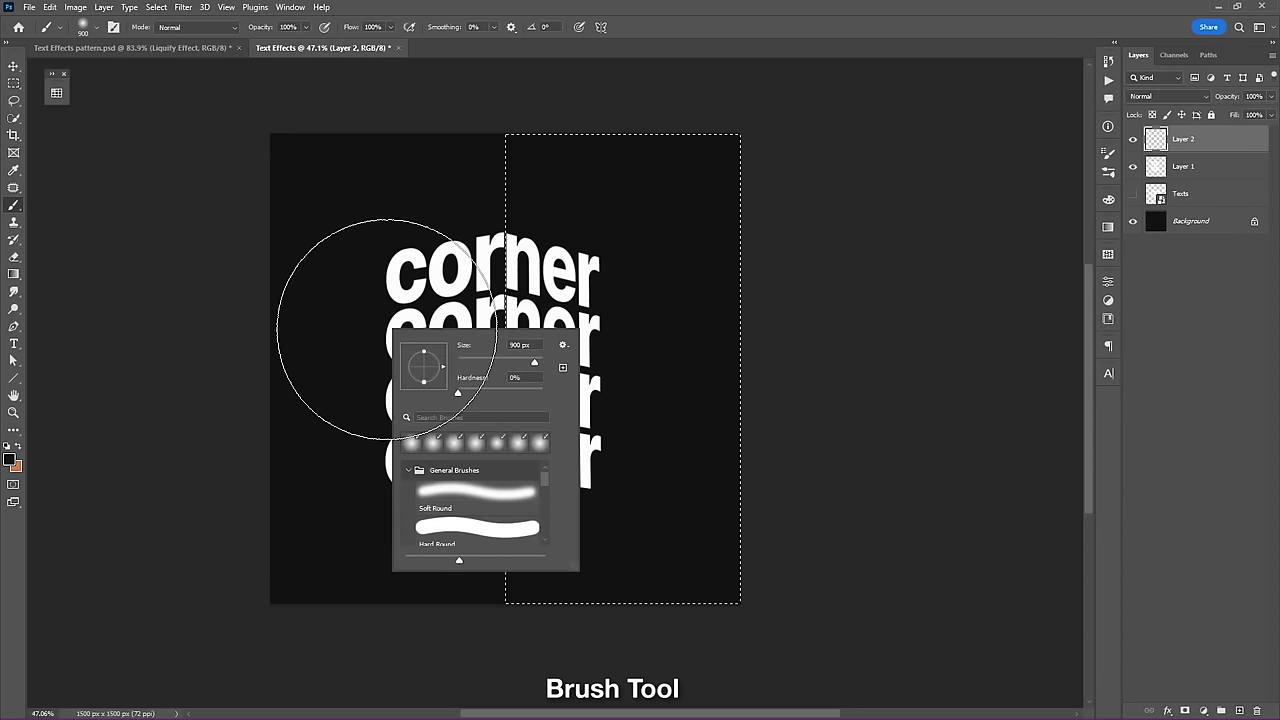
click(10, 459)
click(10, 459)
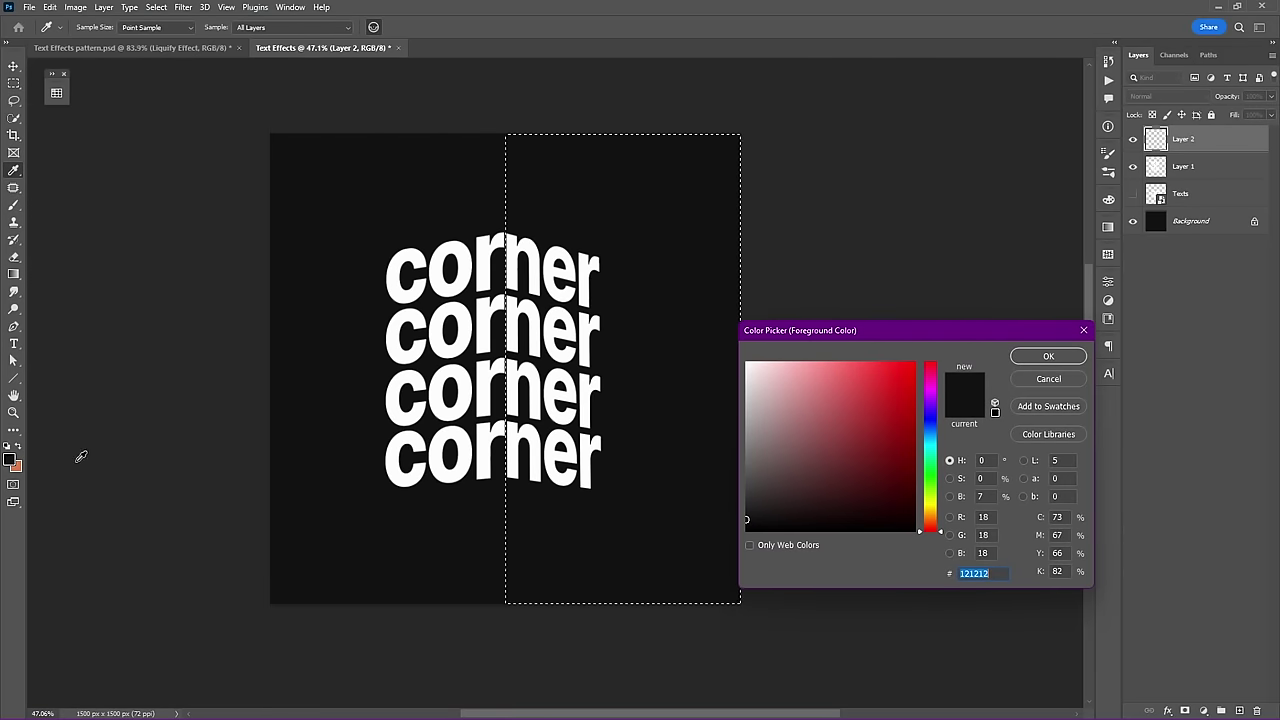
click(1045, 356)
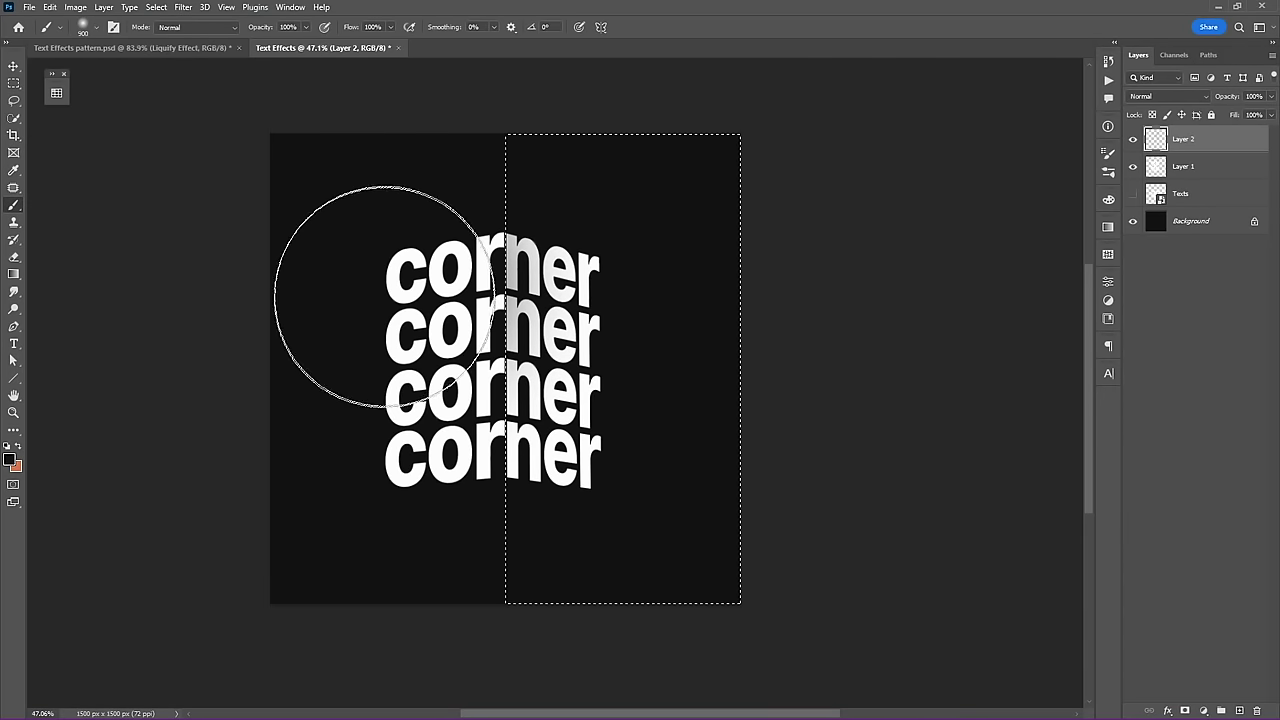
mouse_move(343, 334)
mouse_down()
mouse_move(385, 337)
mouse_move(367, 495)
mouse_move(367, 340)
mouse_up()
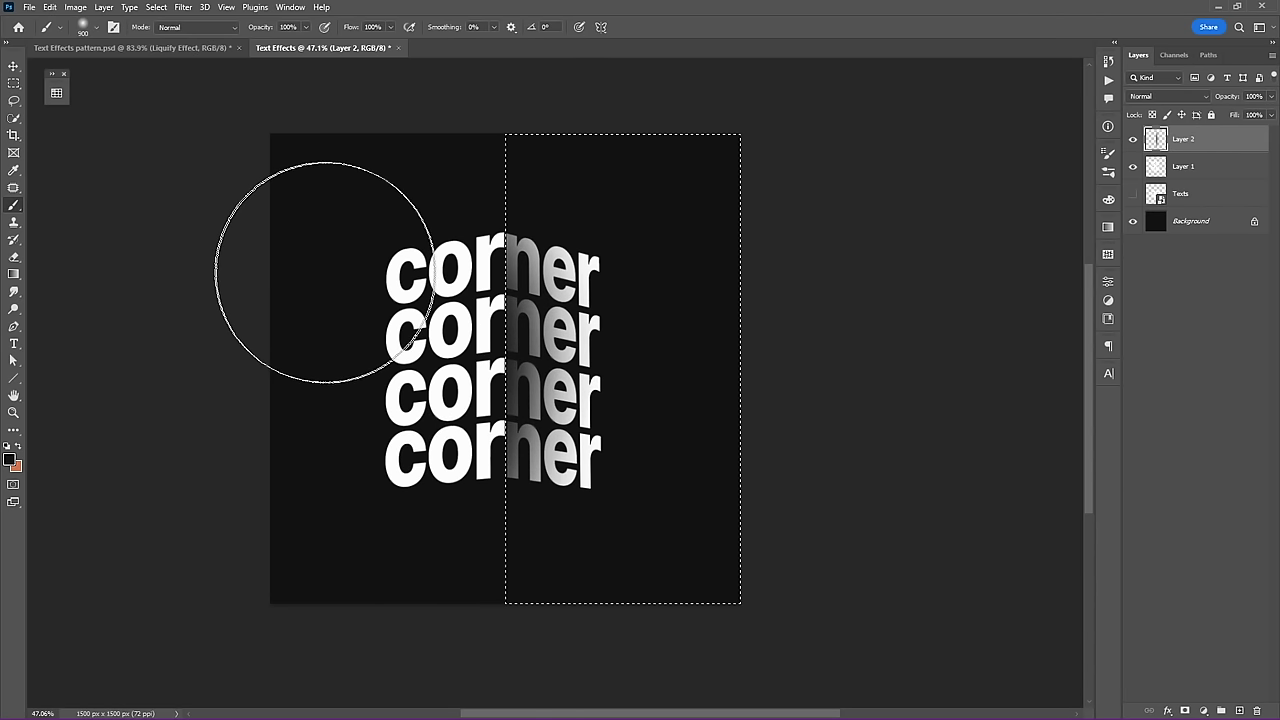
- In the Untitled-1 document, drag the white D text layer toward the left
key(v)
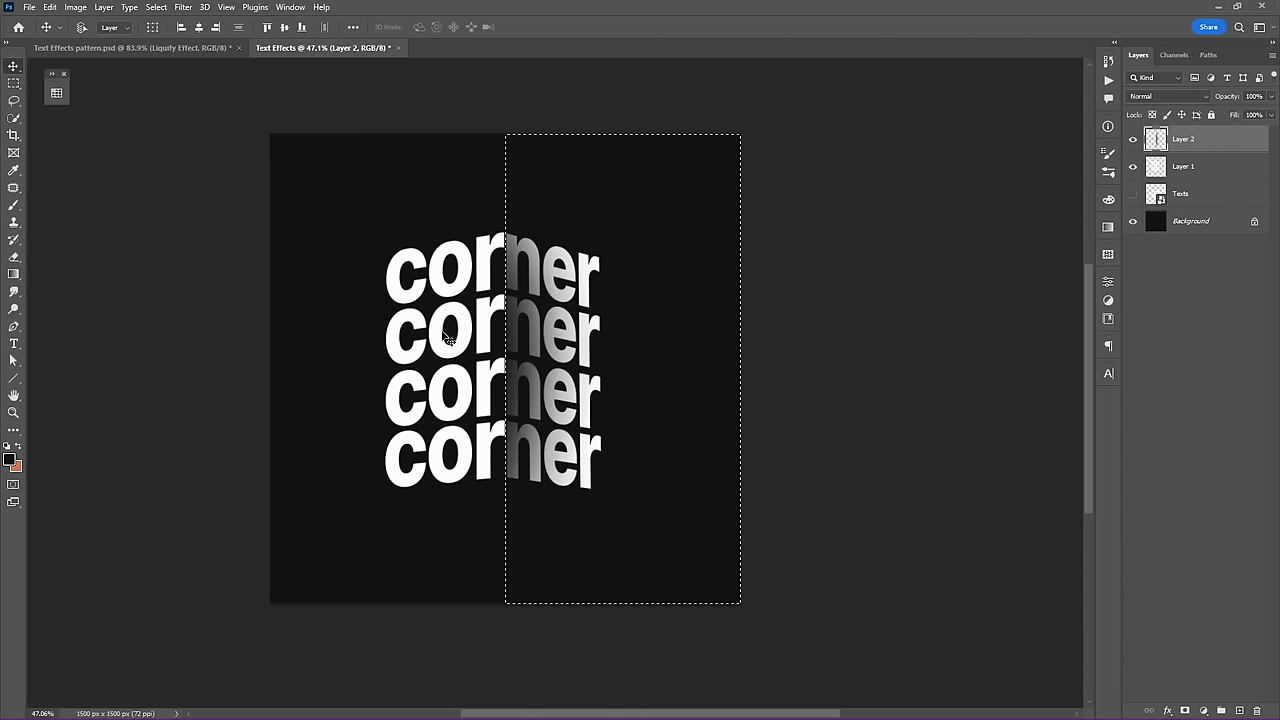
key(ctrl)
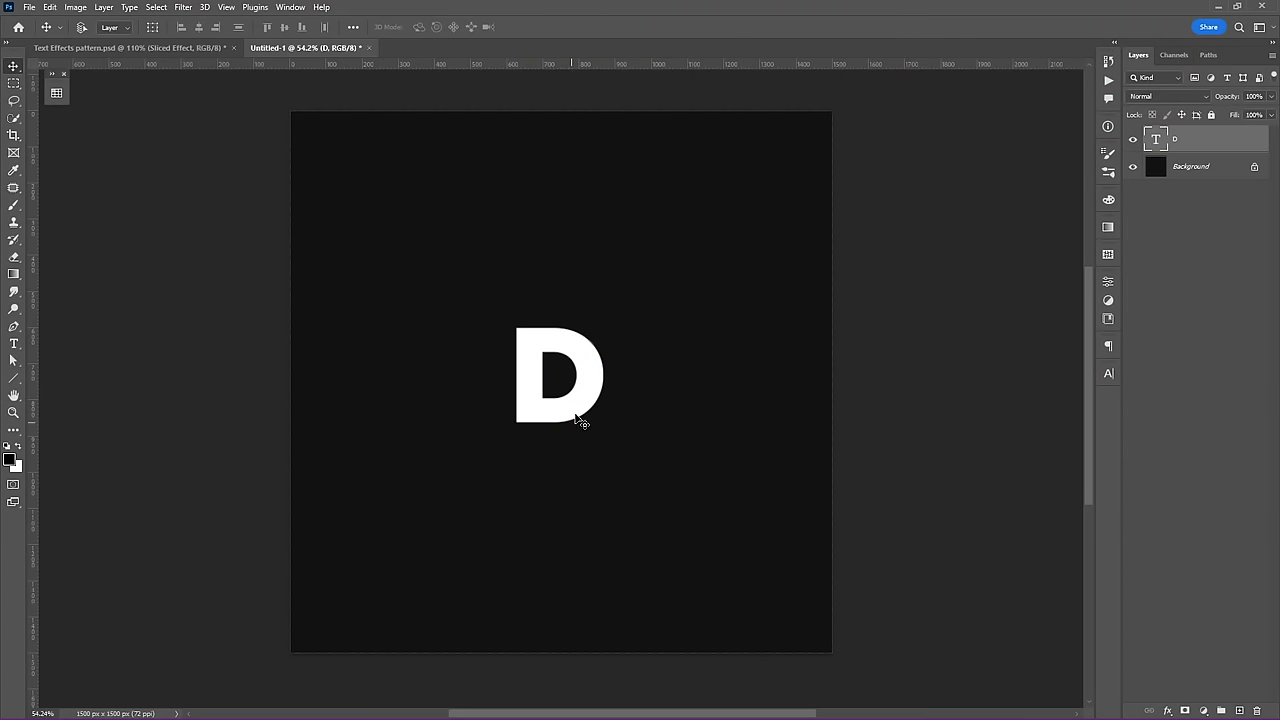
drag(580, 410, 430, 412)
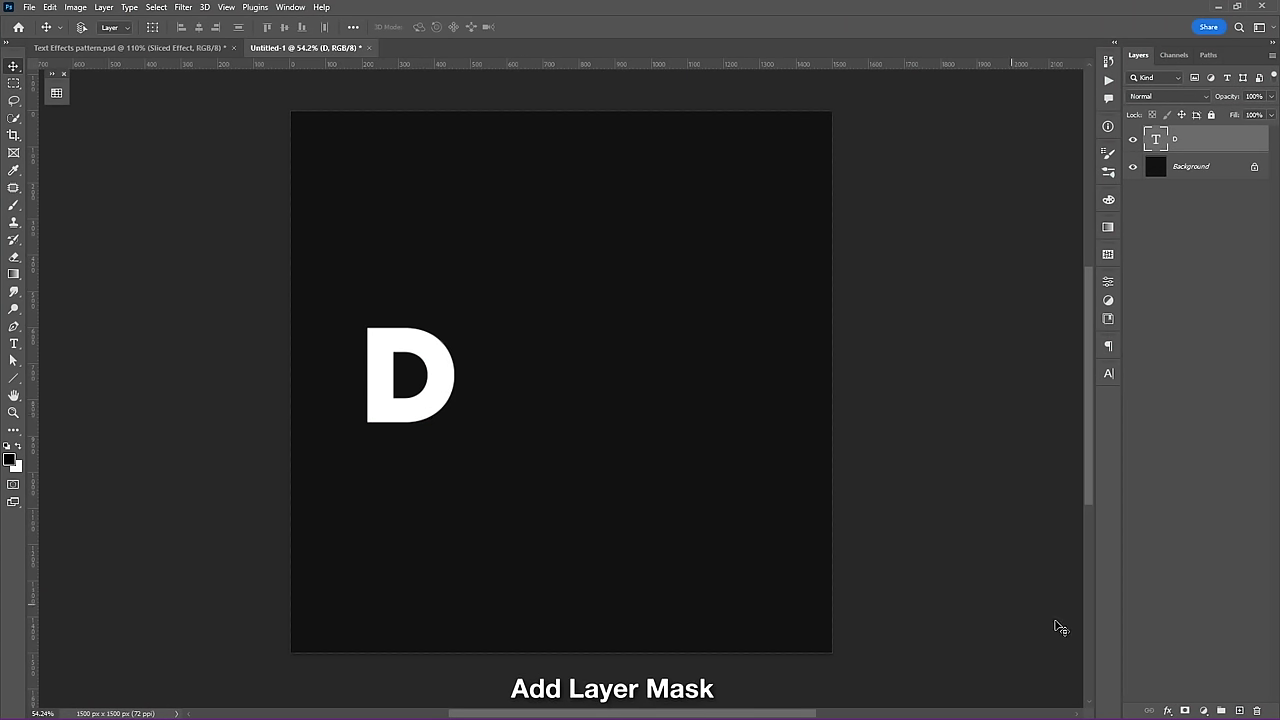
- Add a layer mask to the D layer and set a white-to-black gradient for the Gradient Tool
click(1185, 710)
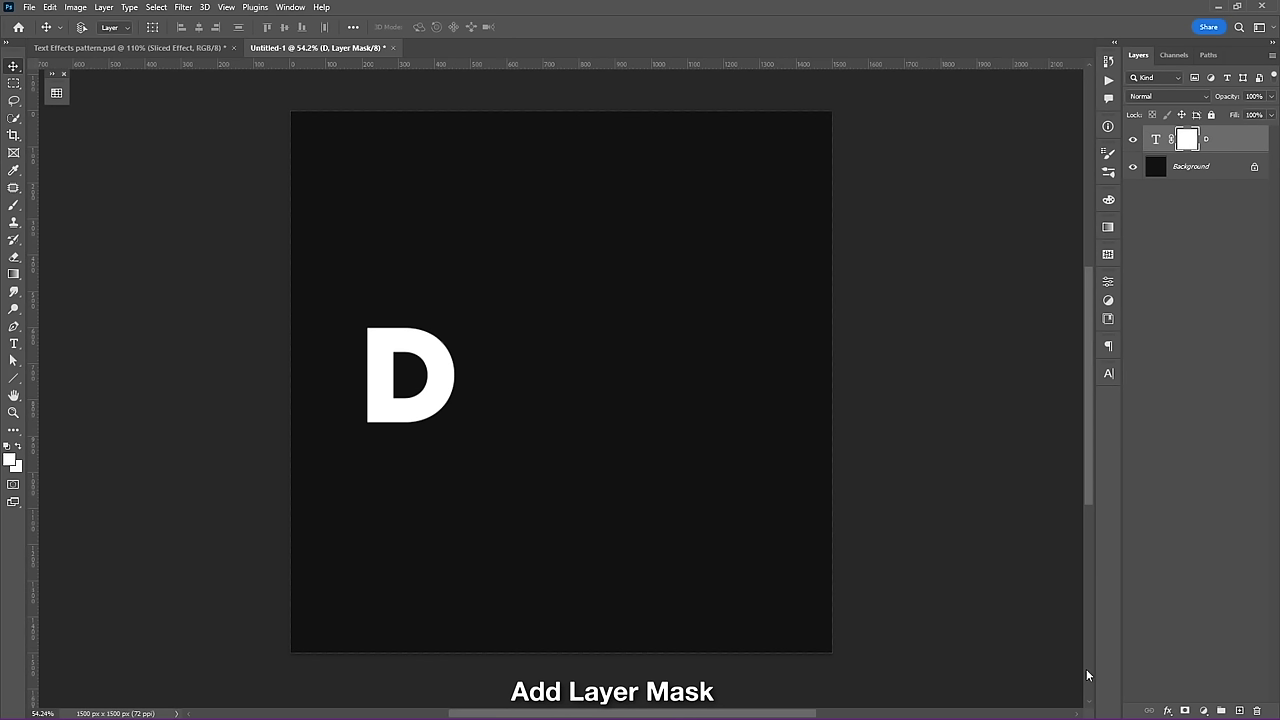
click(14, 274)
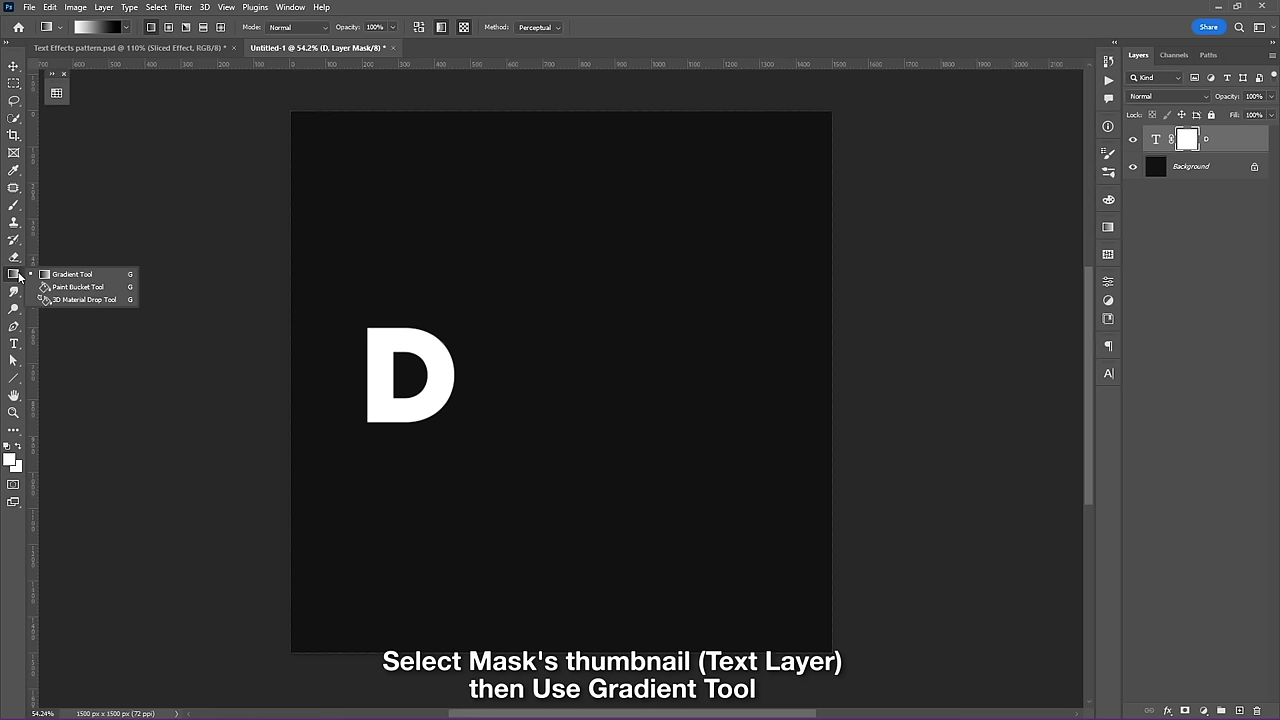
click(98, 27)
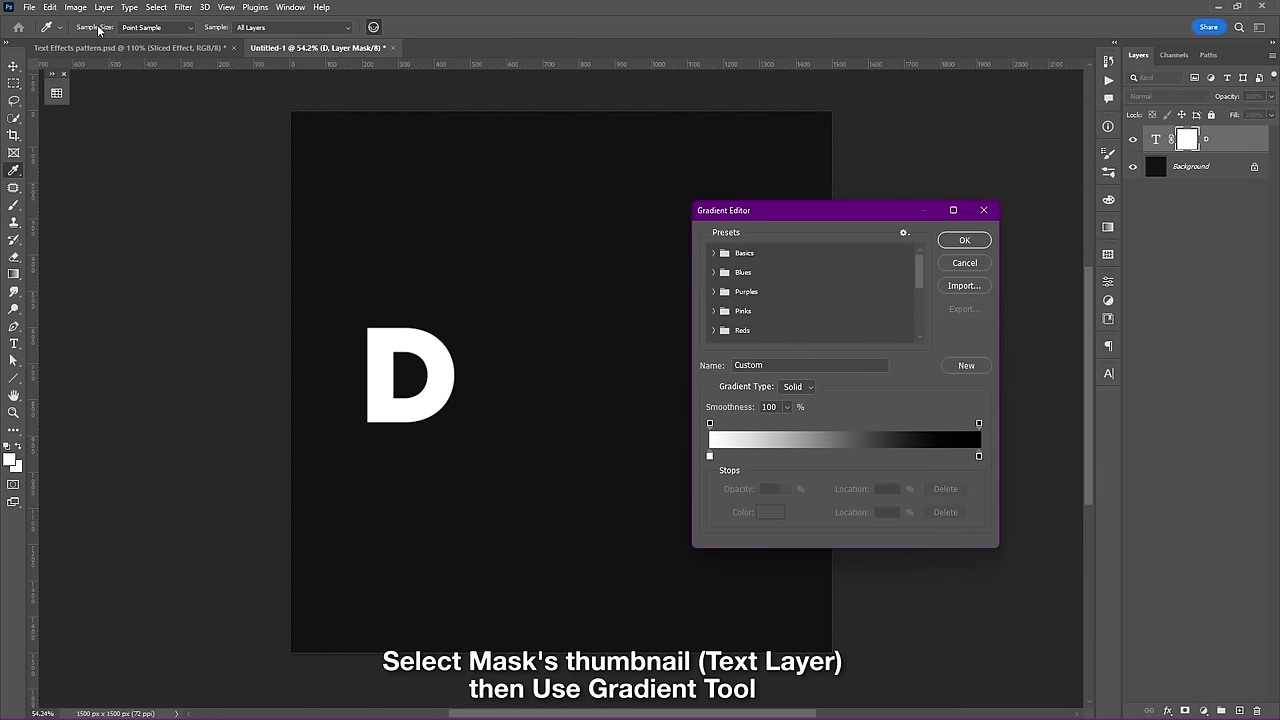
double_click(710, 457)
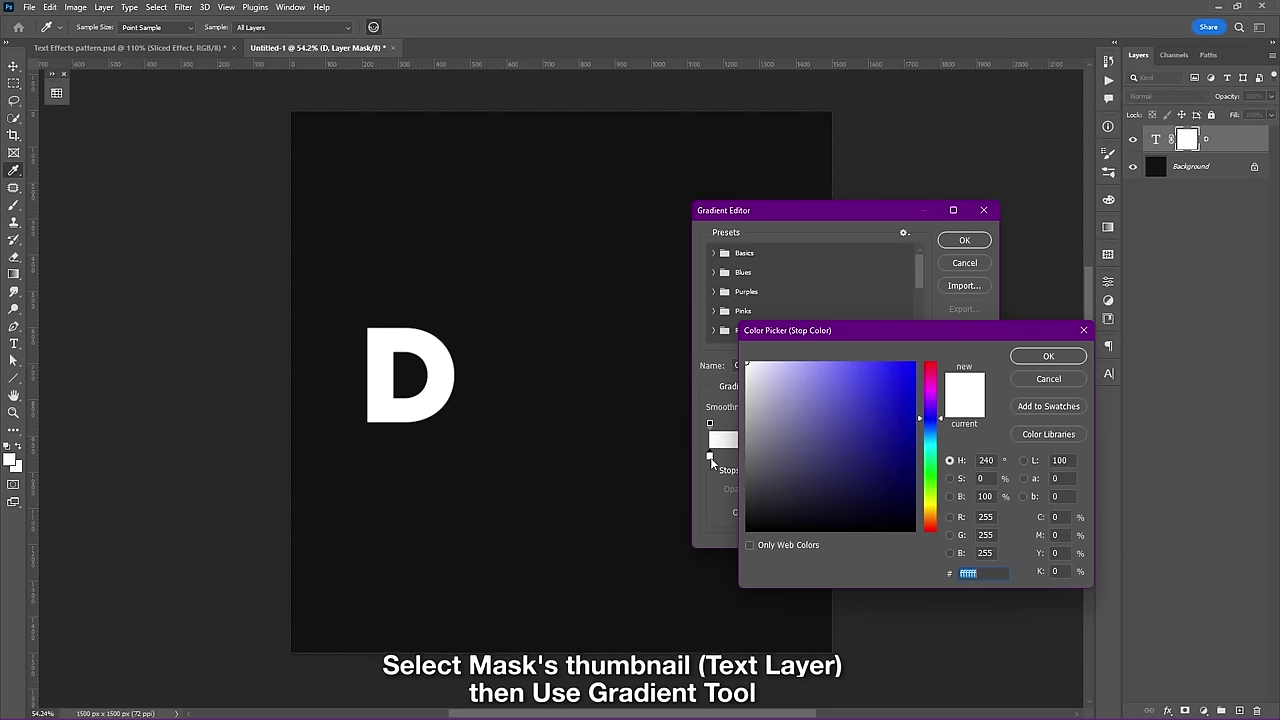
click(1030, 357)
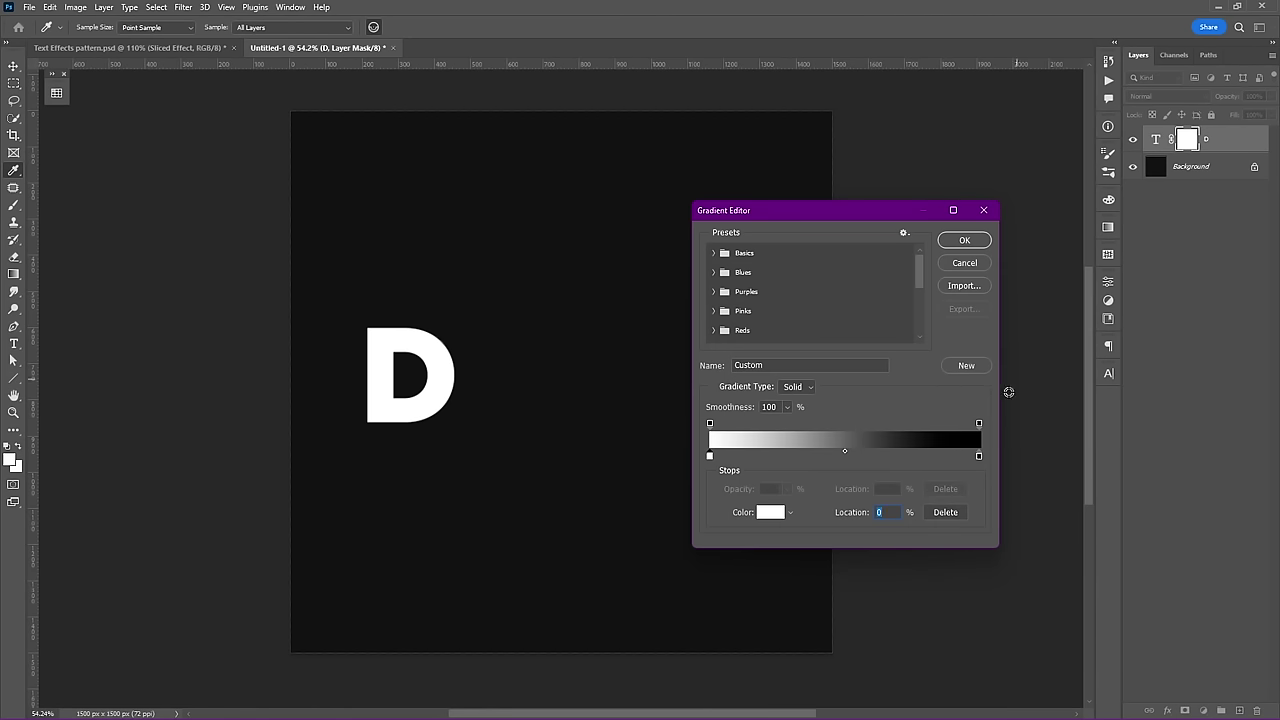
double_click(979, 457)
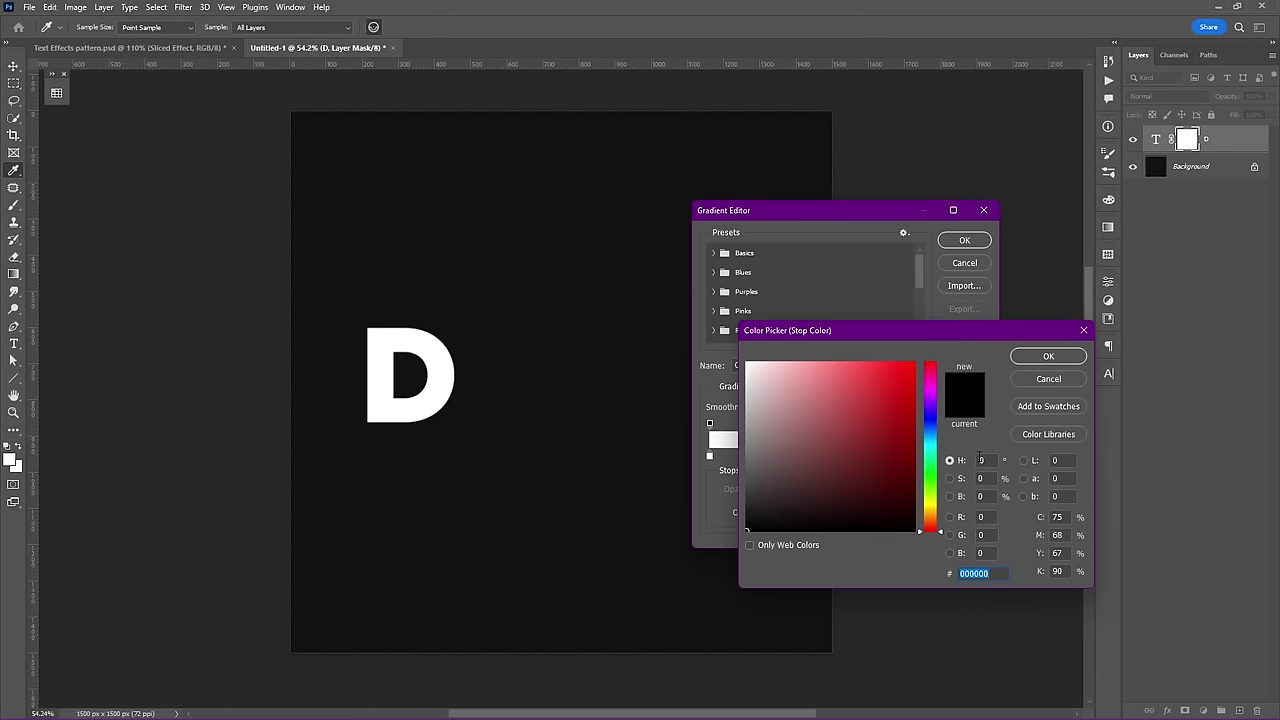
click(1028, 359)
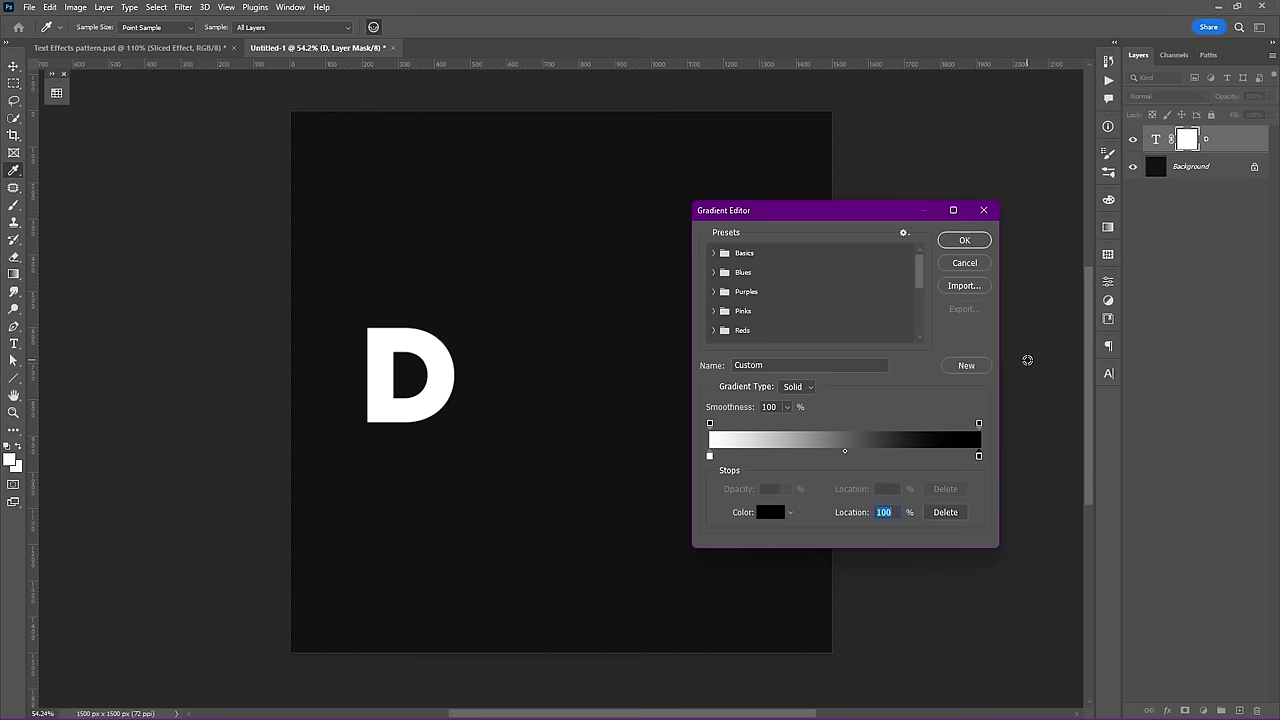
click(966, 242)
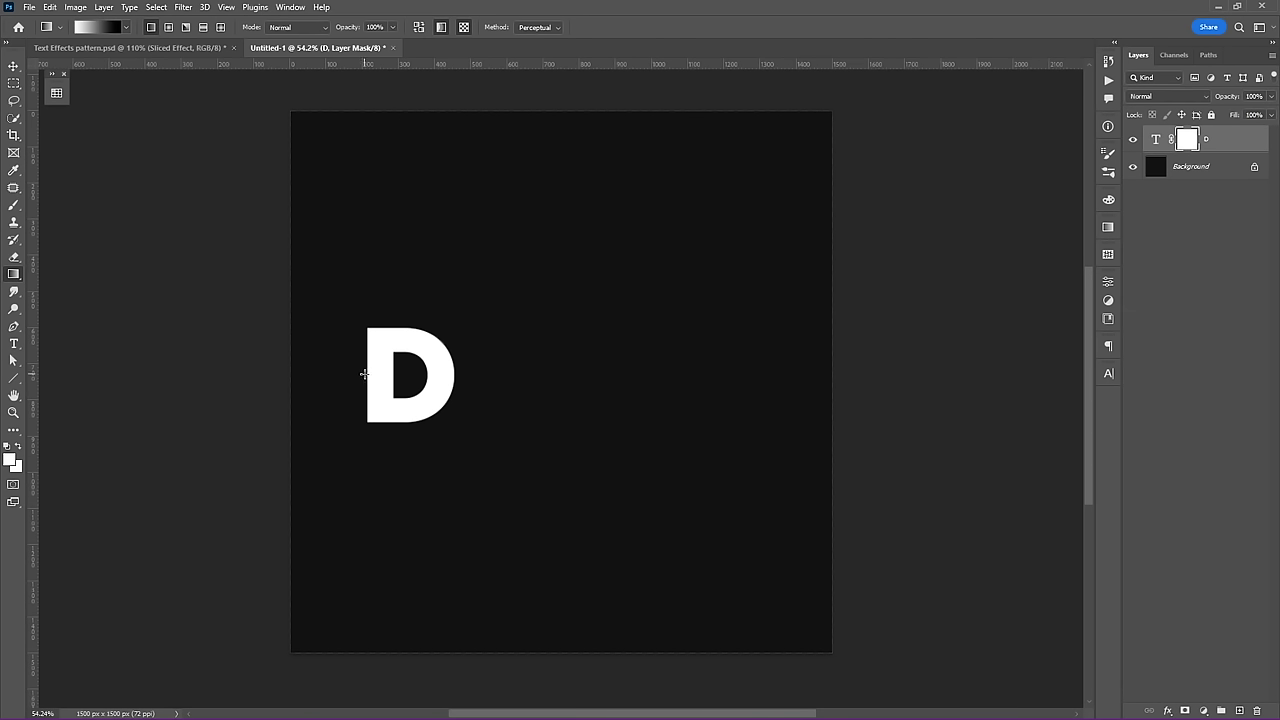
- Fade the D's mask from white to dark, then duplicate it and retype the copy as R
drag(437, 369, 458, 372)
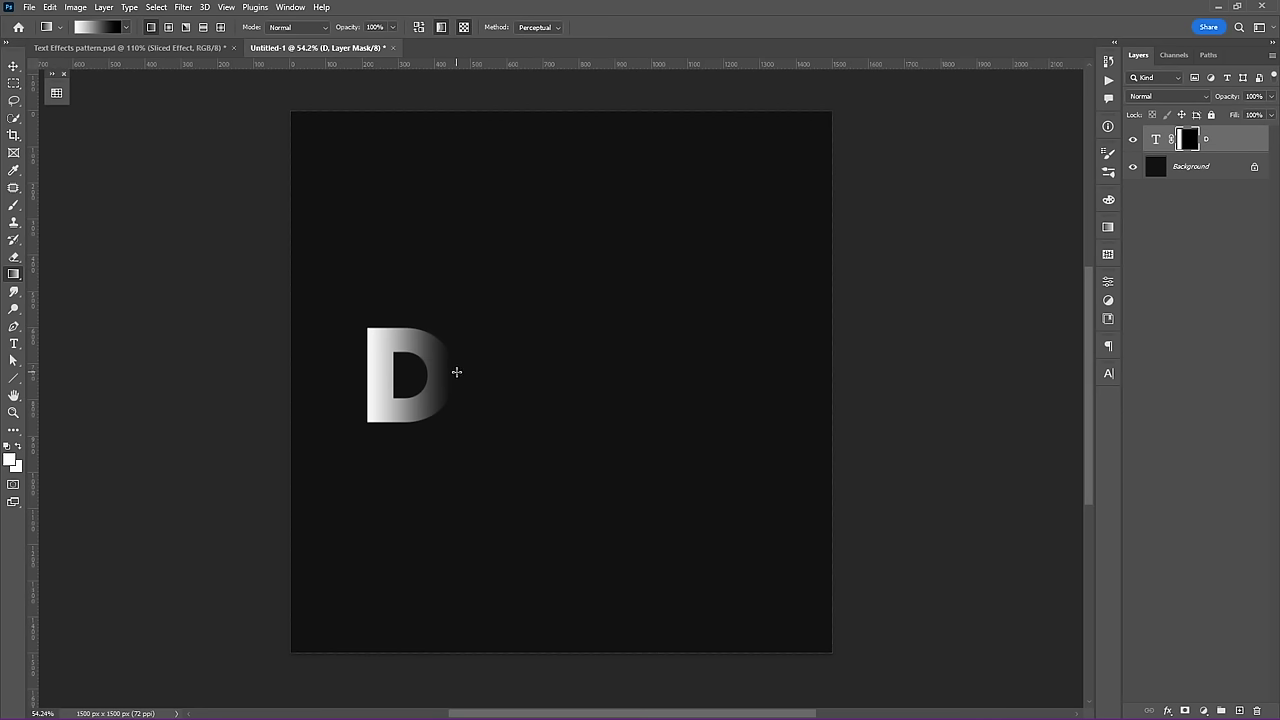
key(v)
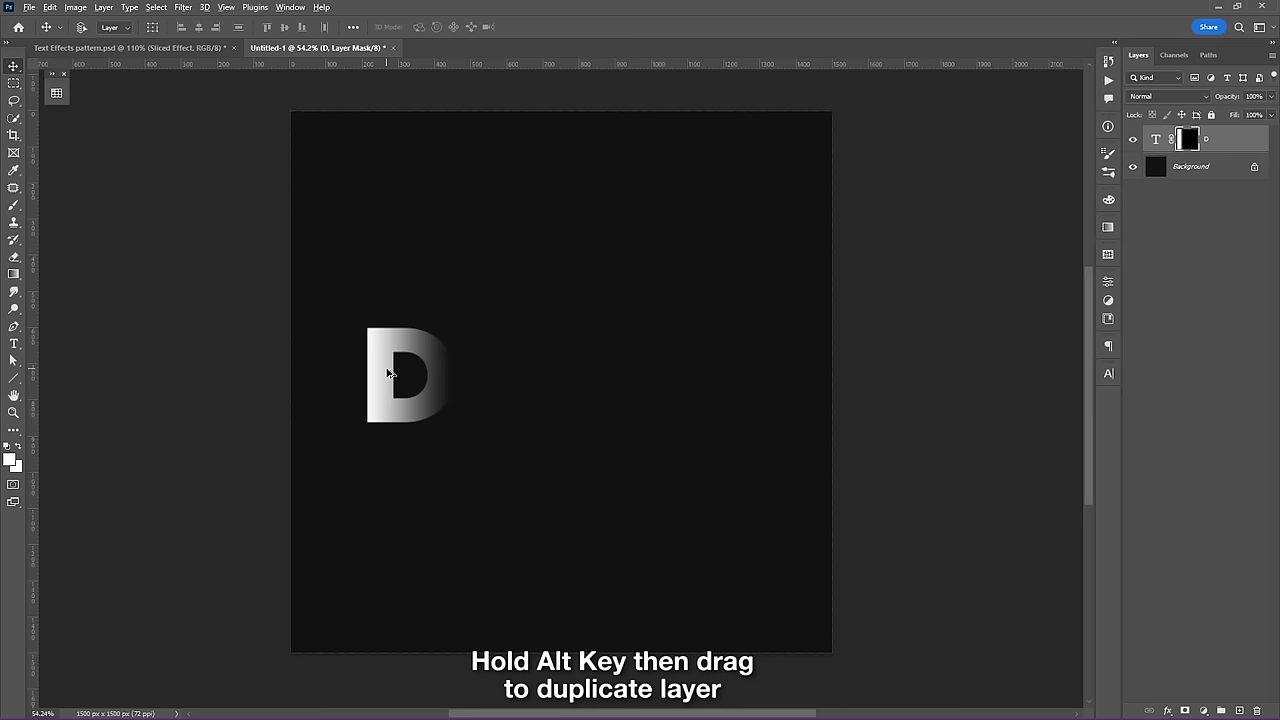
drag(389, 373, 517, 366)
key(t)
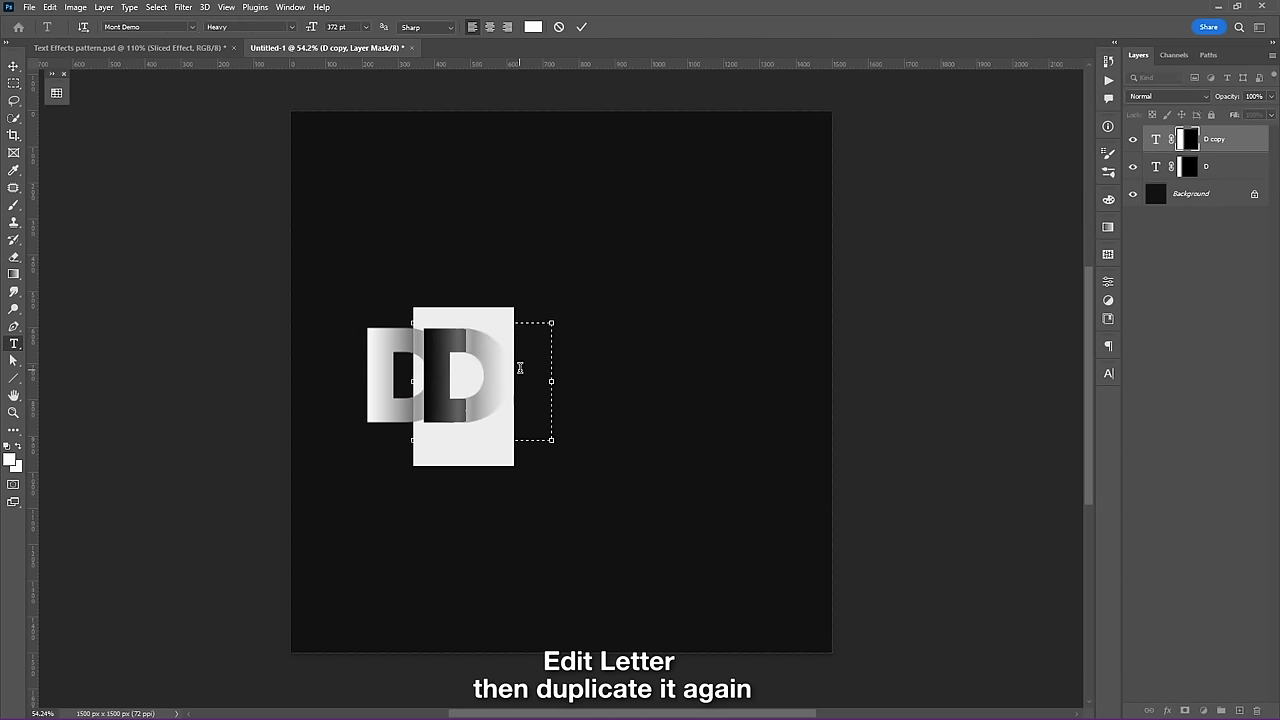
click(520, 368)
key(BackSpace)
text(R)
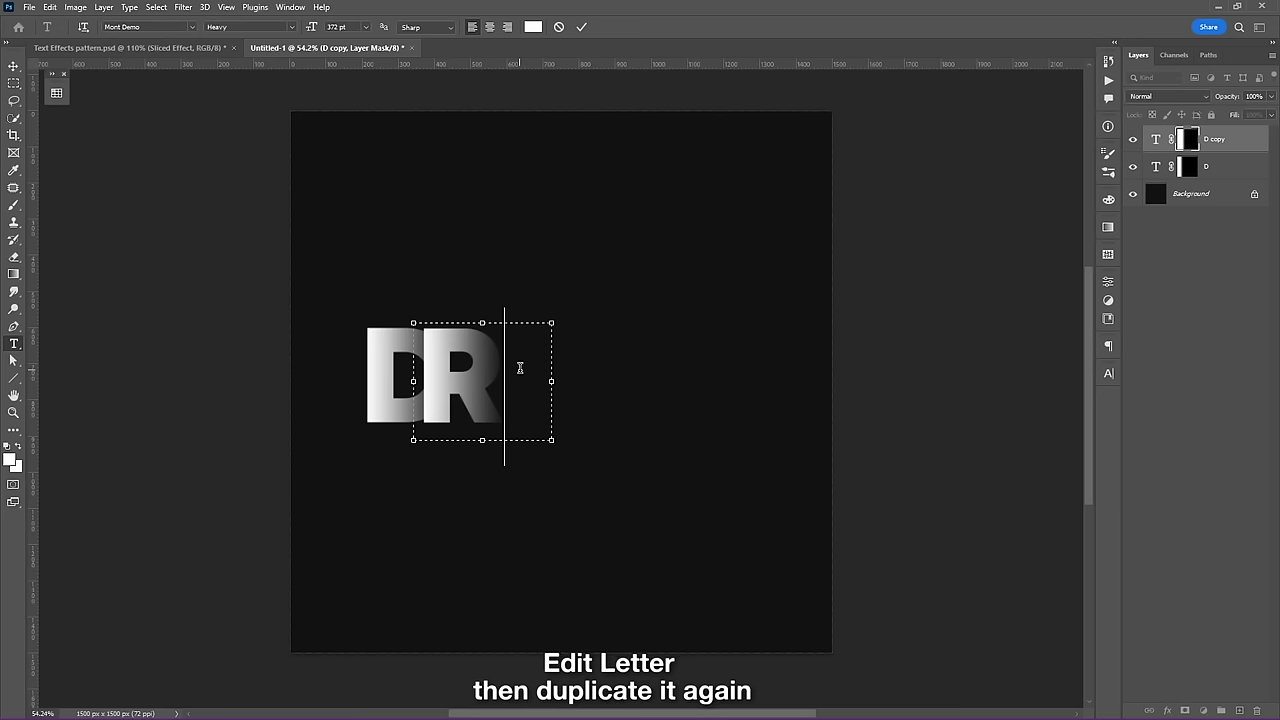
click(586, 30)
click(586, 30)
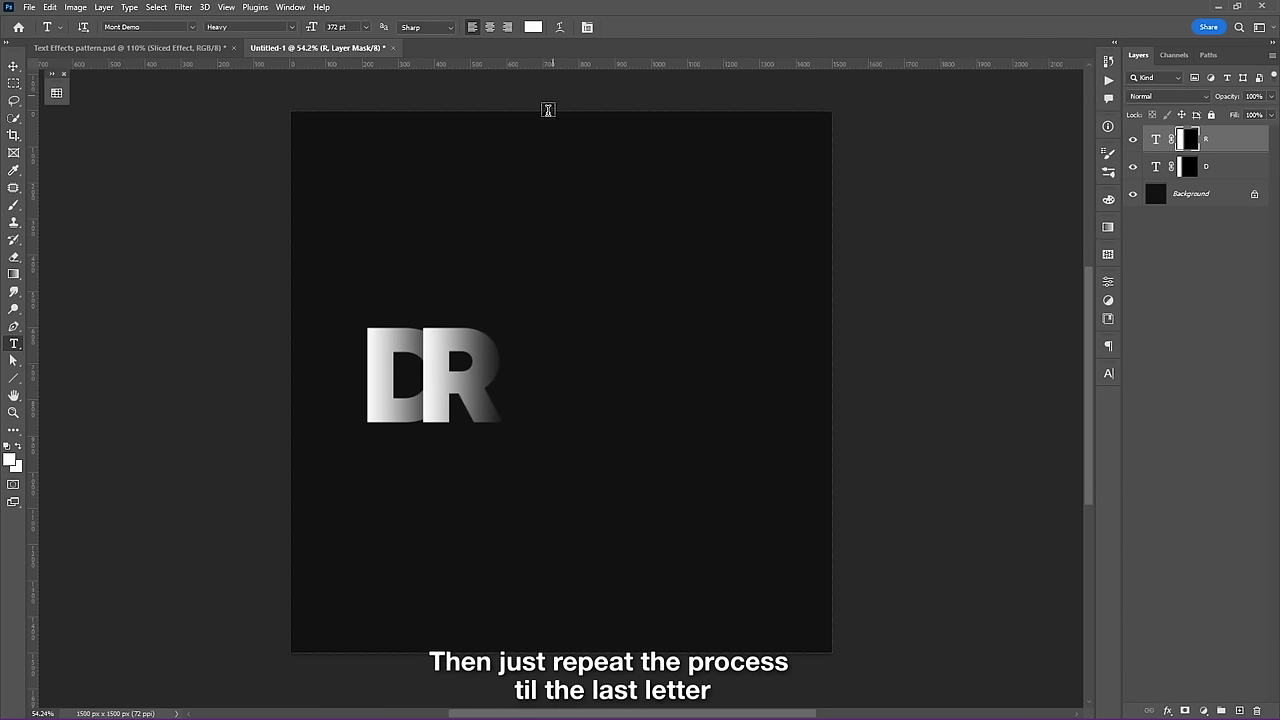
- Duplicate the R to its right and retype the copy as E
key(v)
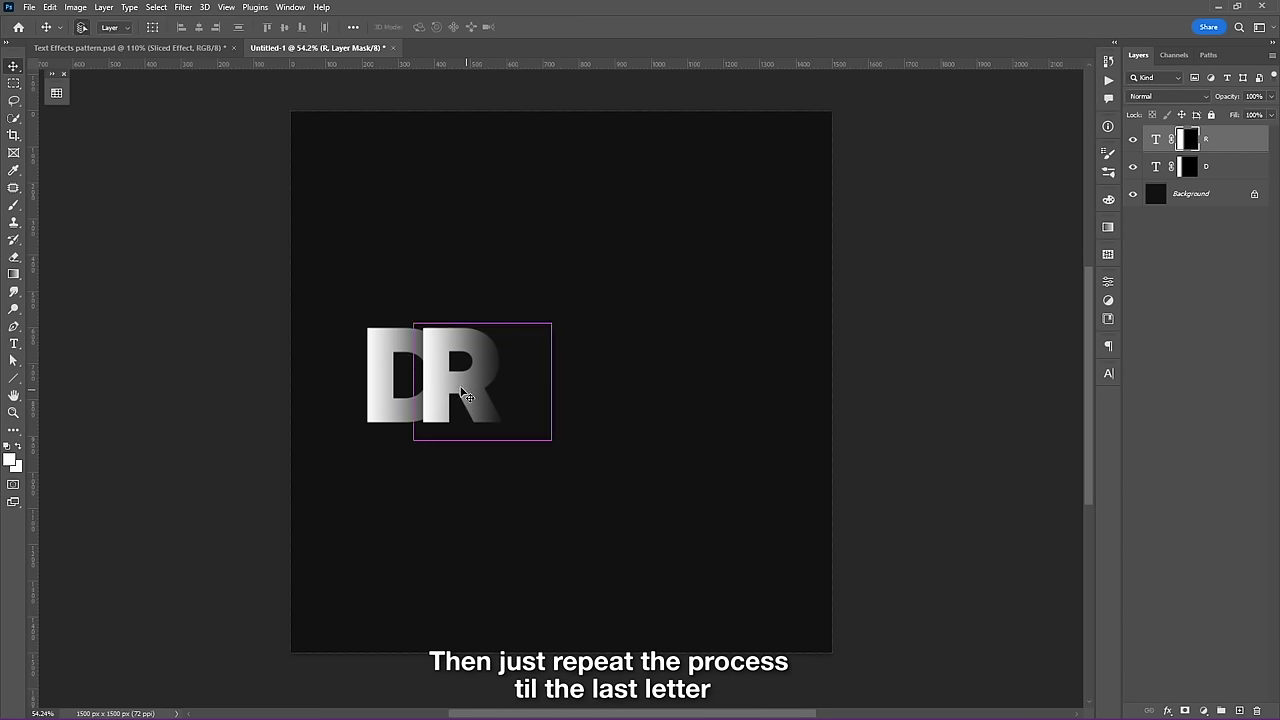
drag(463, 395, 519, 395)
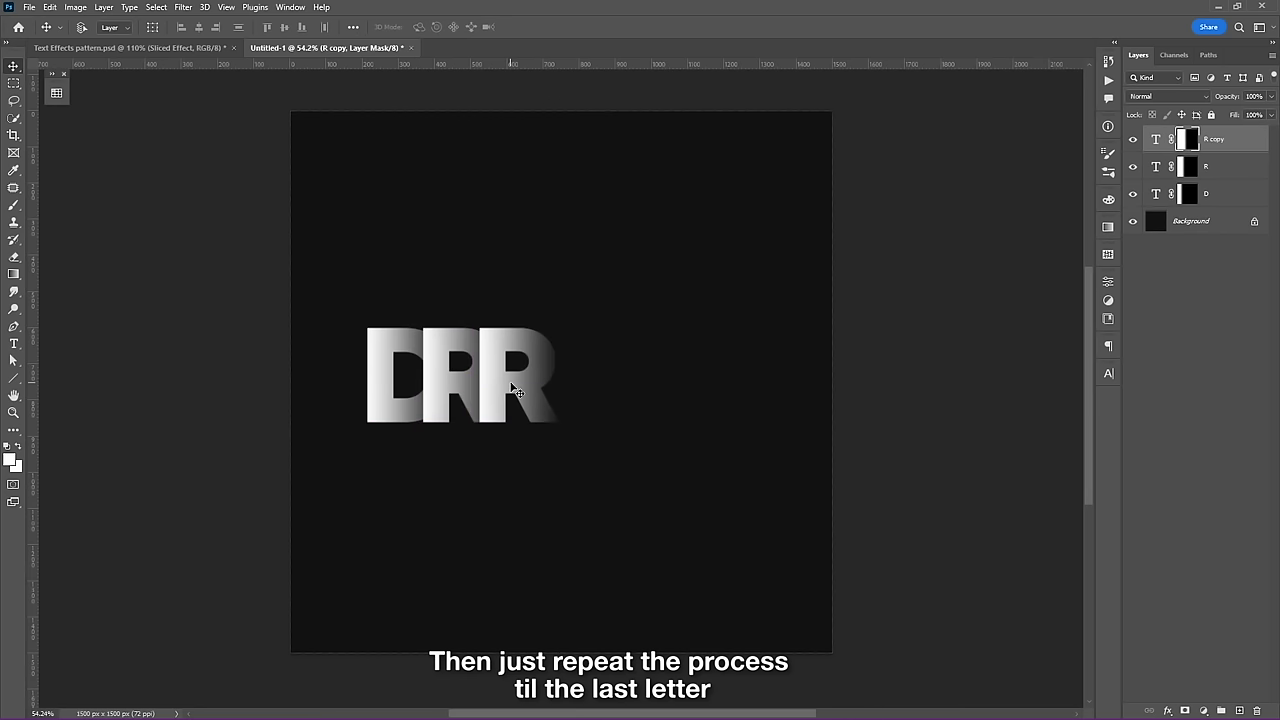
key(t)
click(510, 380)
key(ctrl+a)
text(E)
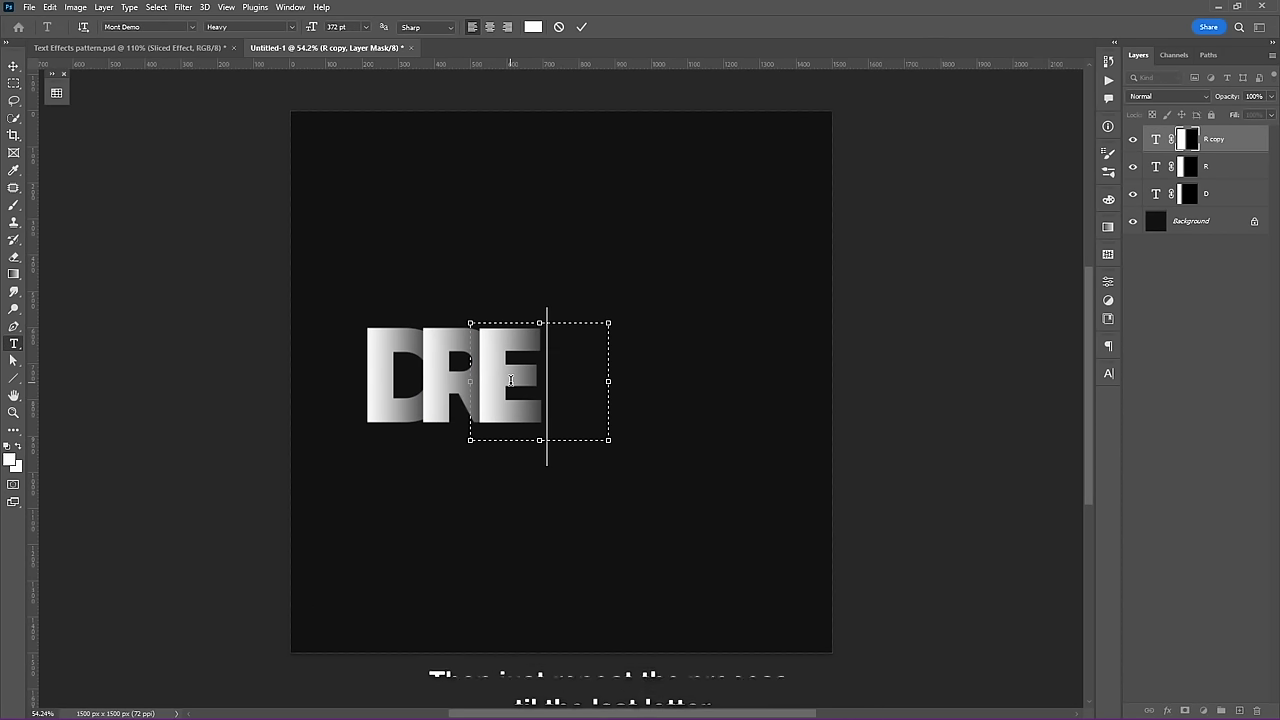
click(581, 27)
- Duplicate and retype two more copies as A and M to complete DREAM
key(v)
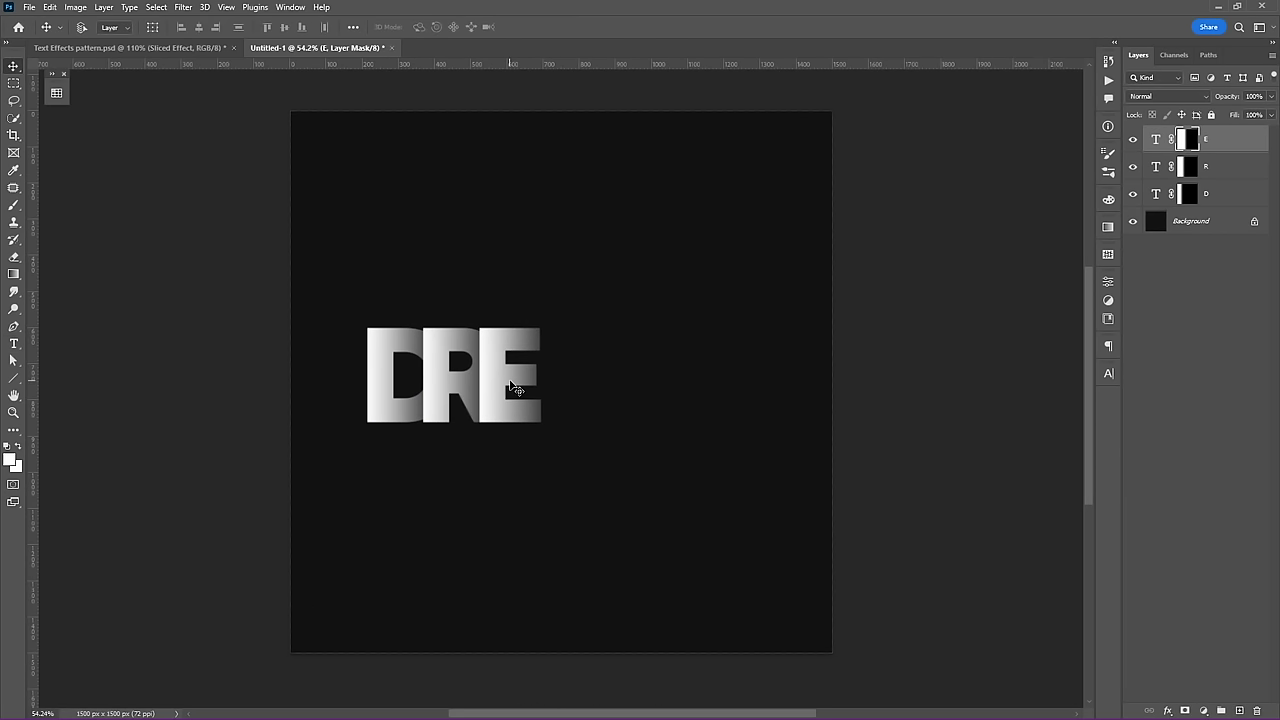
drag(505, 382, 555, 381)
key(t)
double_click(558, 376)
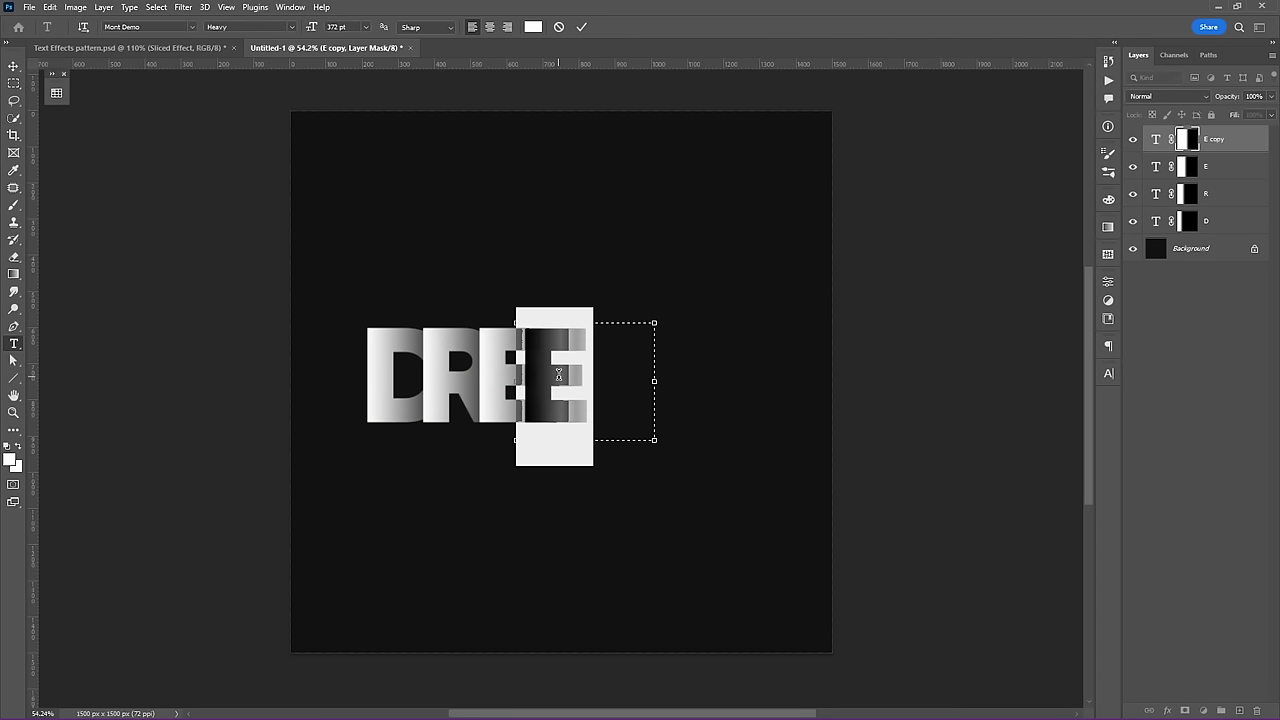
text(A)
click(581, 27)
key(v)
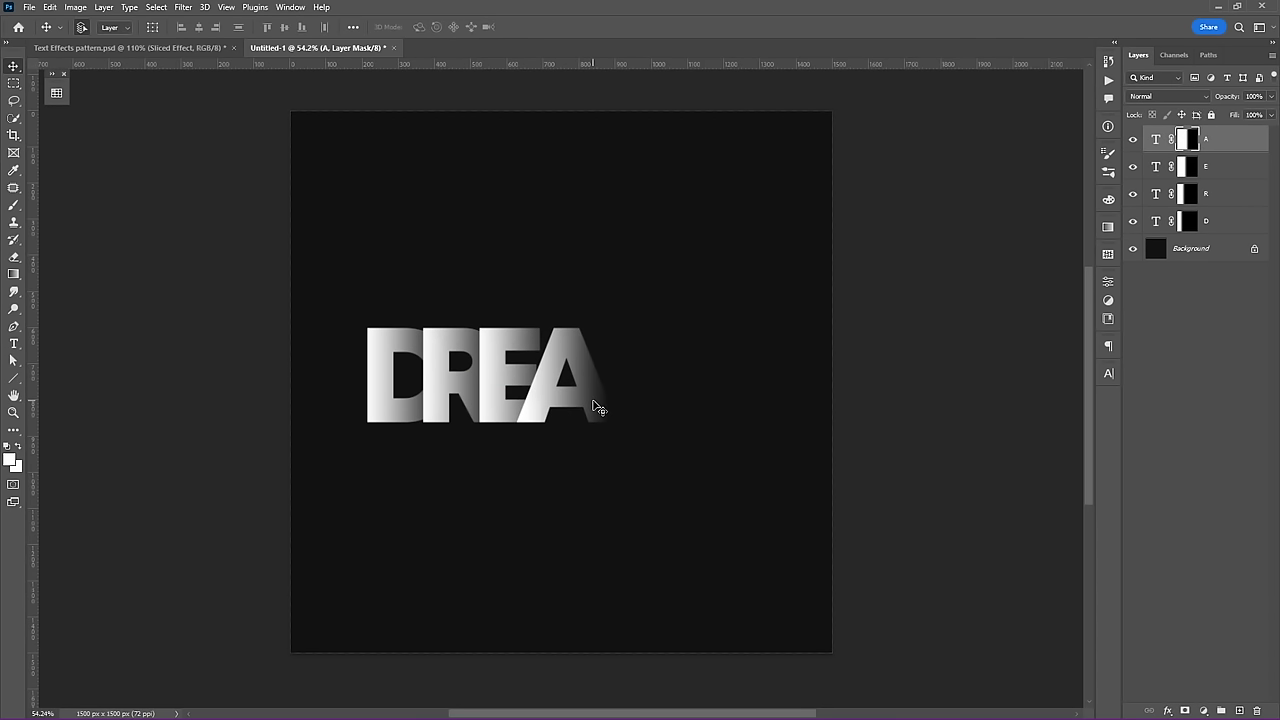
drag(595, 400, 640, 388)
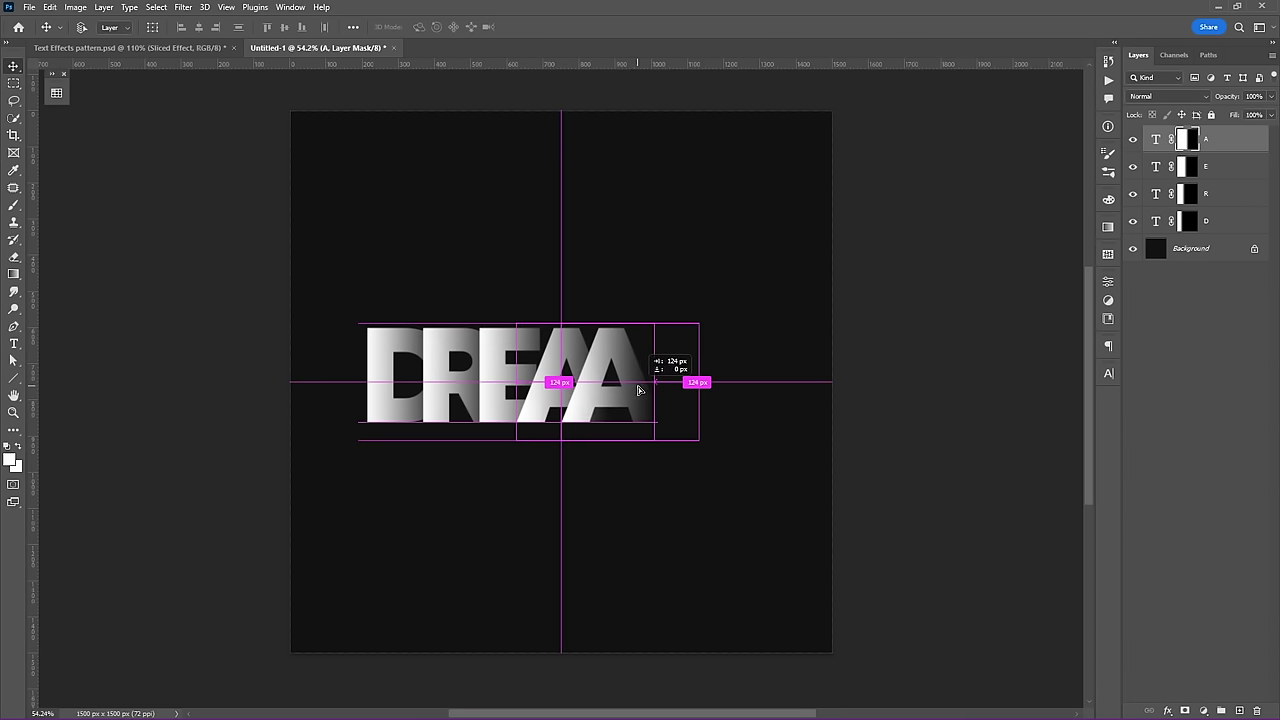
key(t)
double_click(619, 379)
text(N)
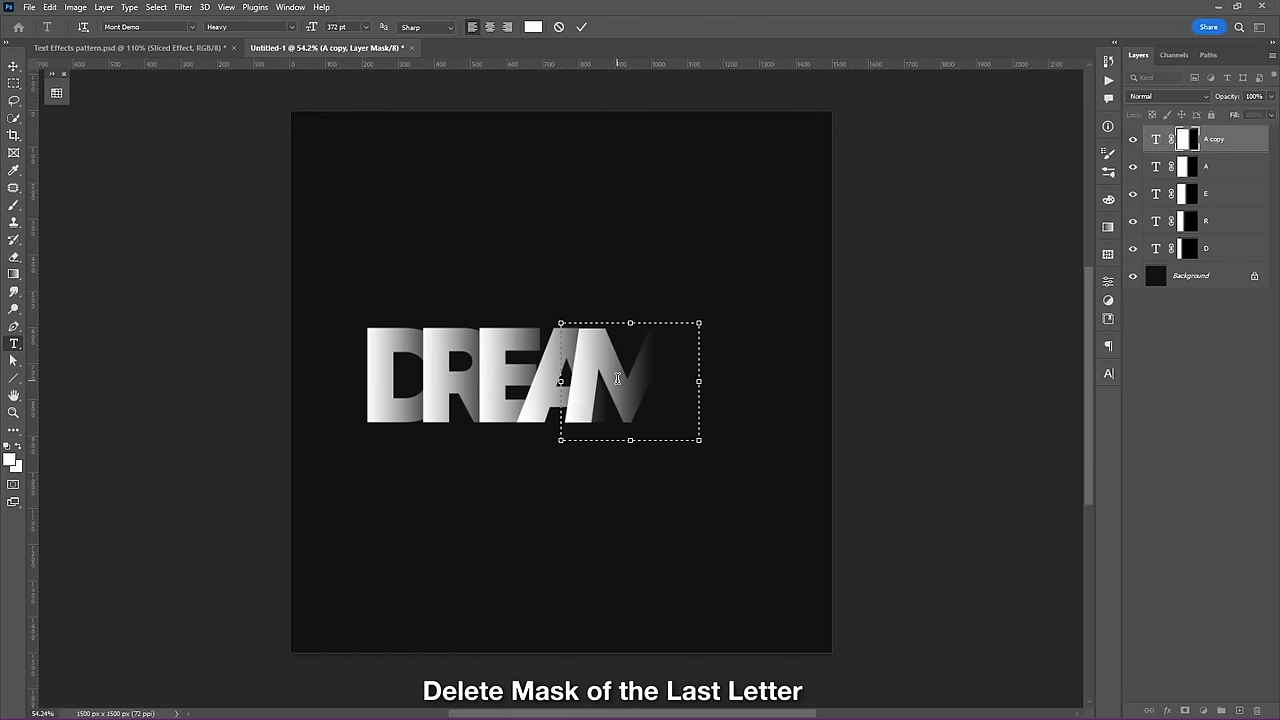
click(582, 27)
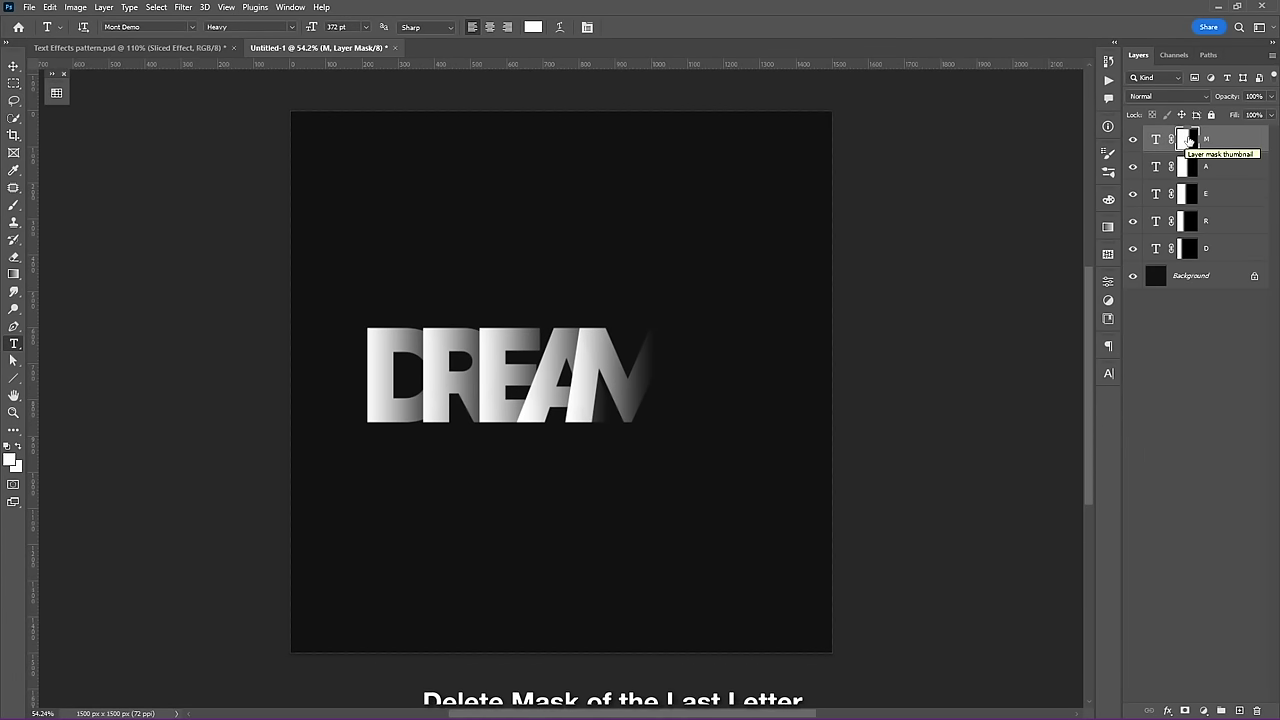
- Nudge the M layer slightly right with four arrow-key presses
key(Delete)
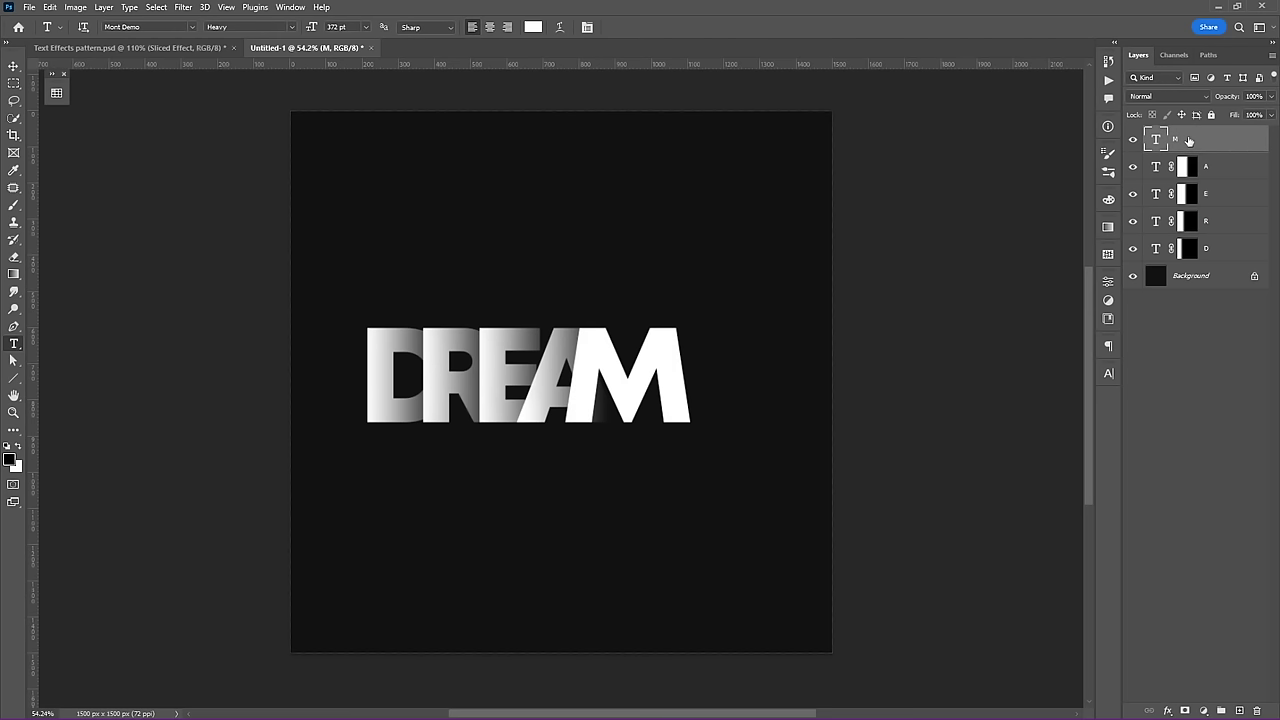
key(v)
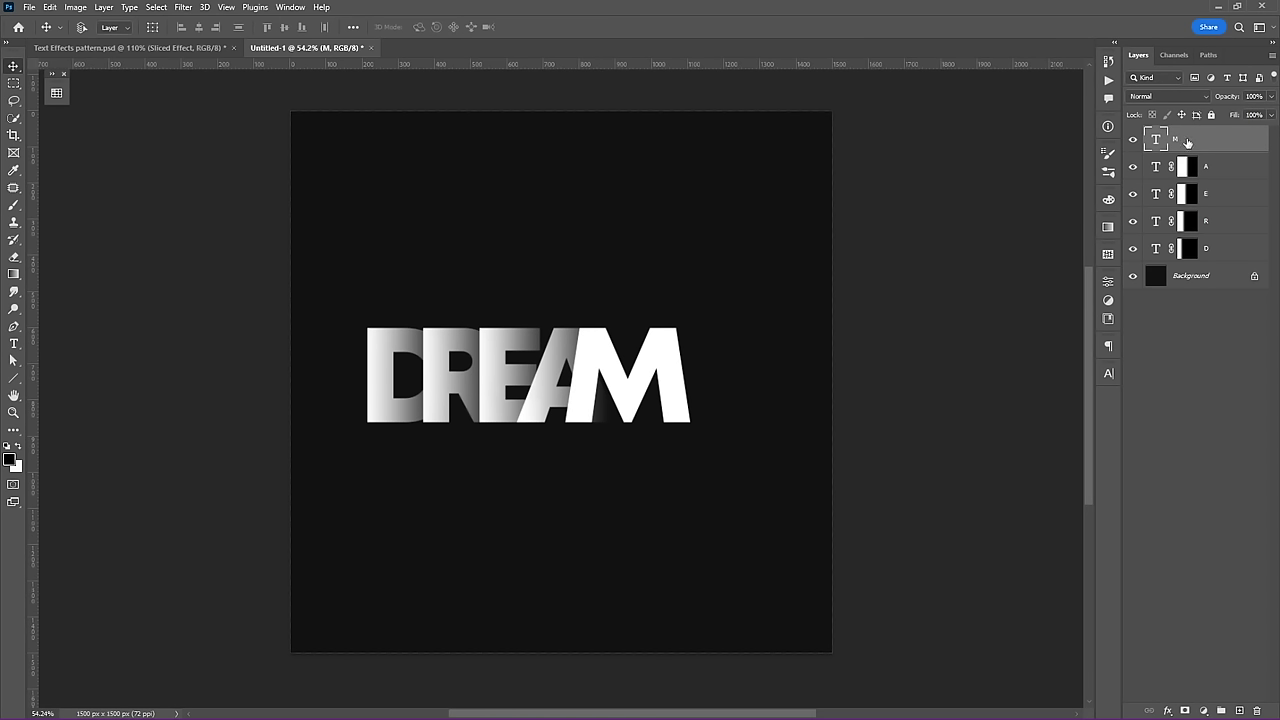
key(Right)
key(Right)
key(Right)
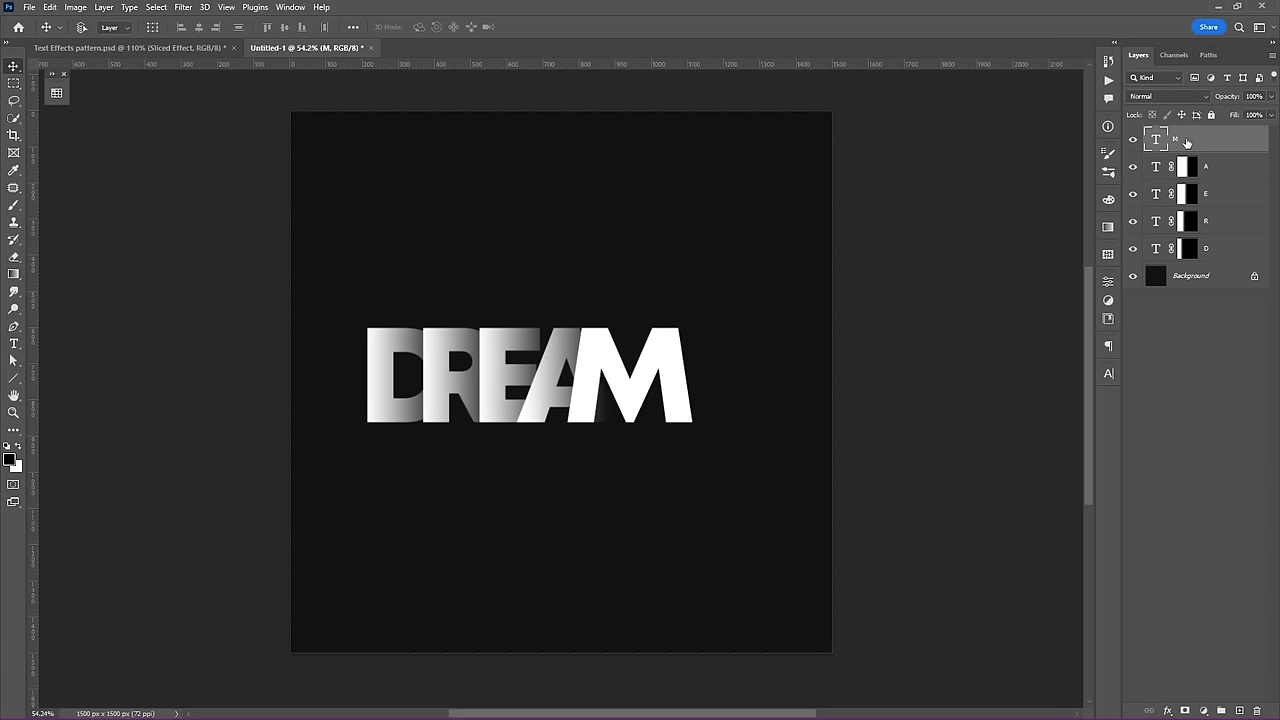
key(Right)
key(Right)
key(Right)
key(Right)
key(Right)
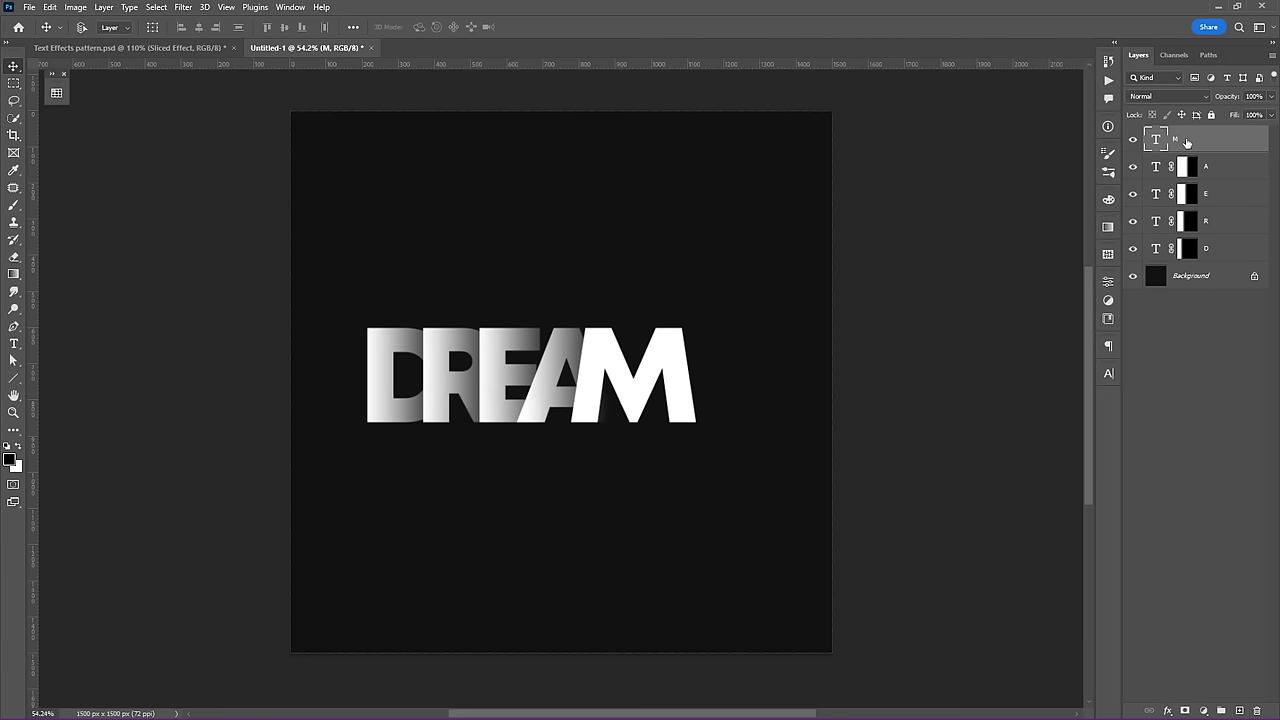
key(Right)
key(Right)
key(Right)
key(Right)
key(Right)
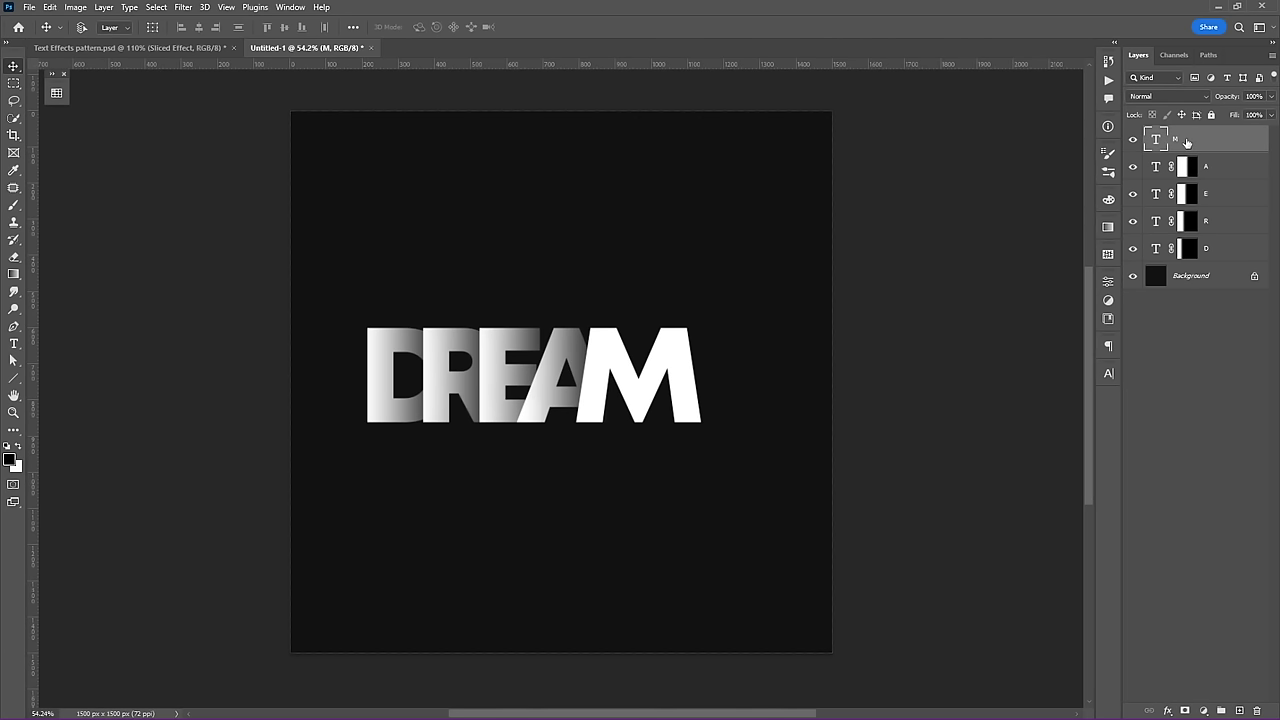
key(Right)
key(Right)
key(Right)
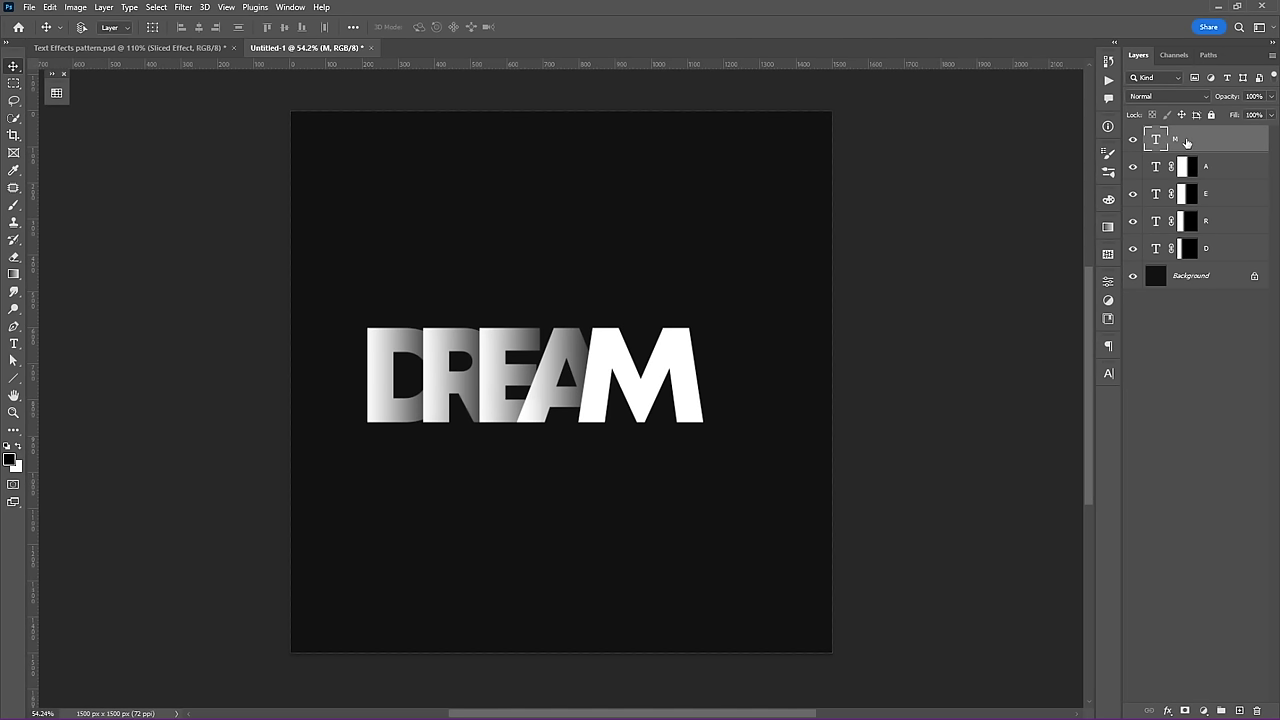
- Group the M-through-D letter layers and shift the whole DREAM word right
shift+click(1216, 252)
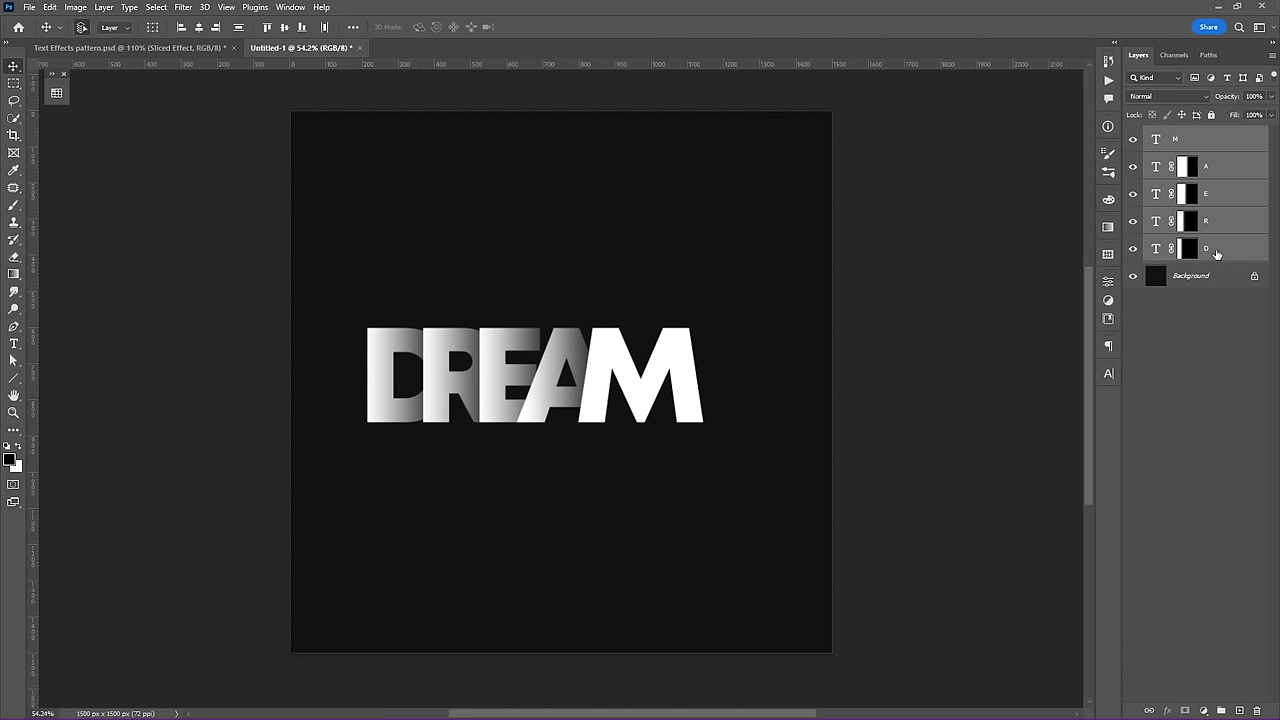
key(ctrl+g)
drag(572, 348, 589, 346)
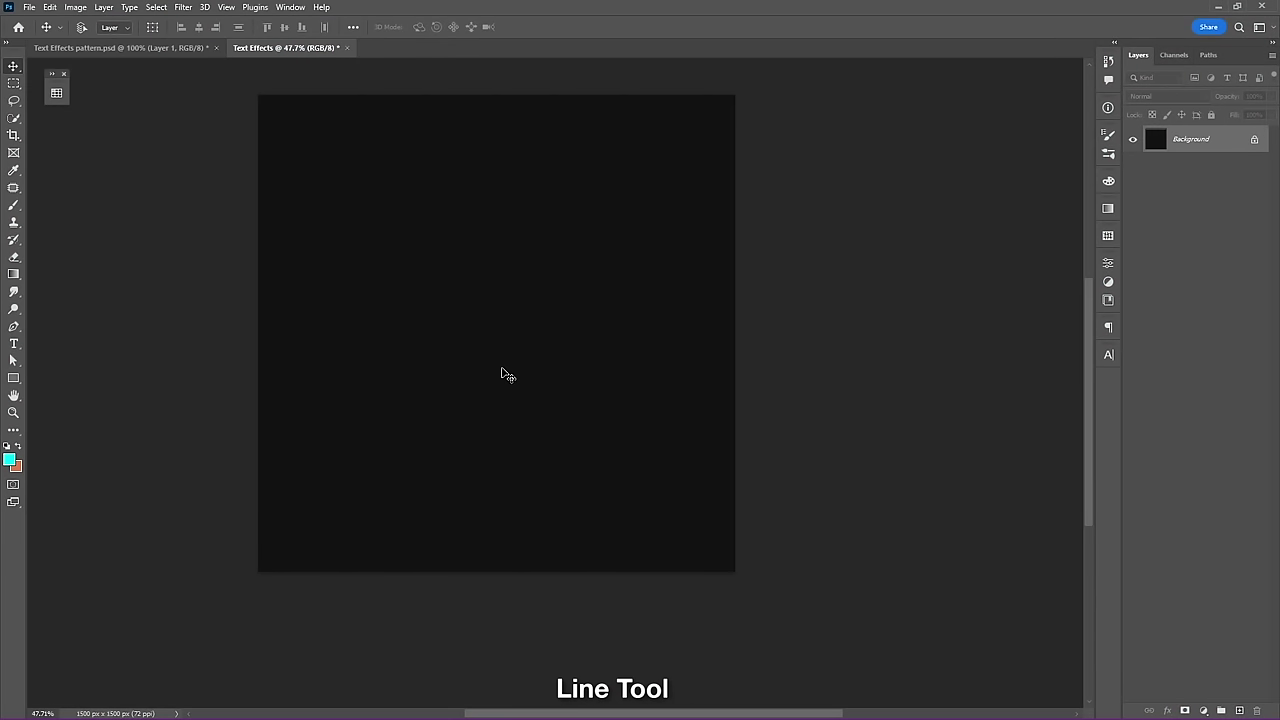
- Draw Line 1, a 5 pt solid-stroke horizontal line across the top of the Text Effects canvas
click(13, 378)
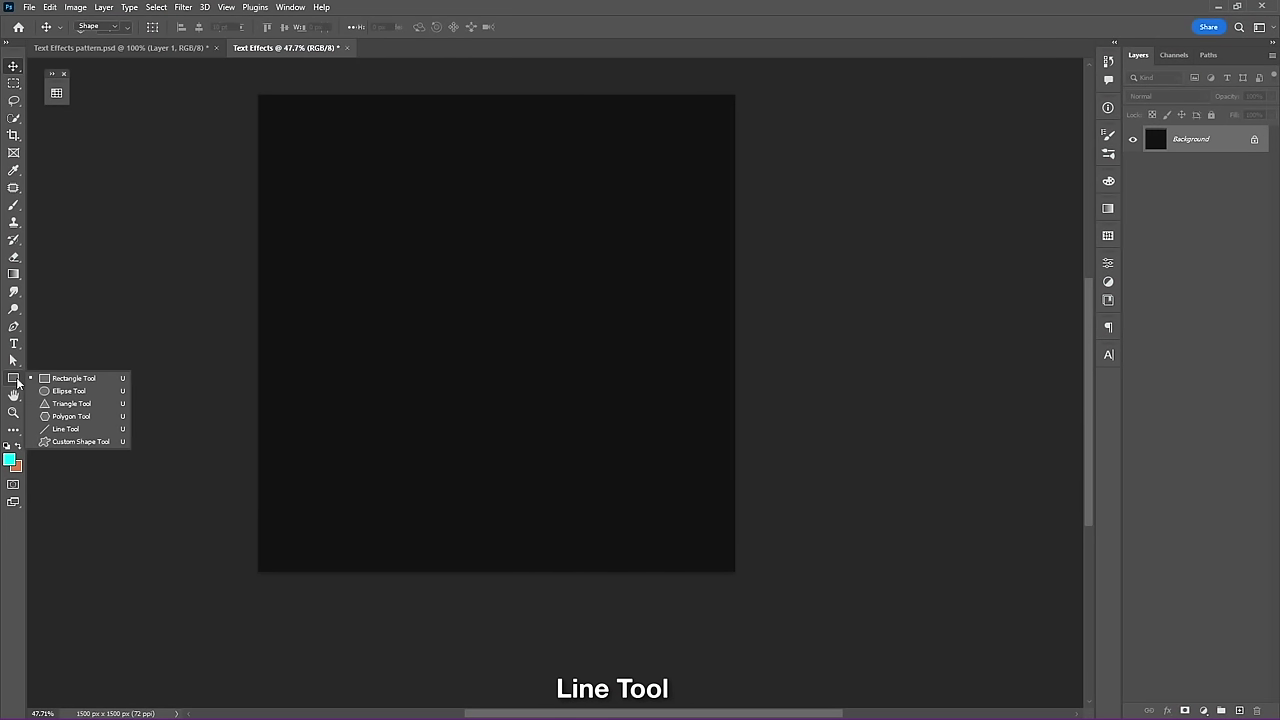
click(72, 428)
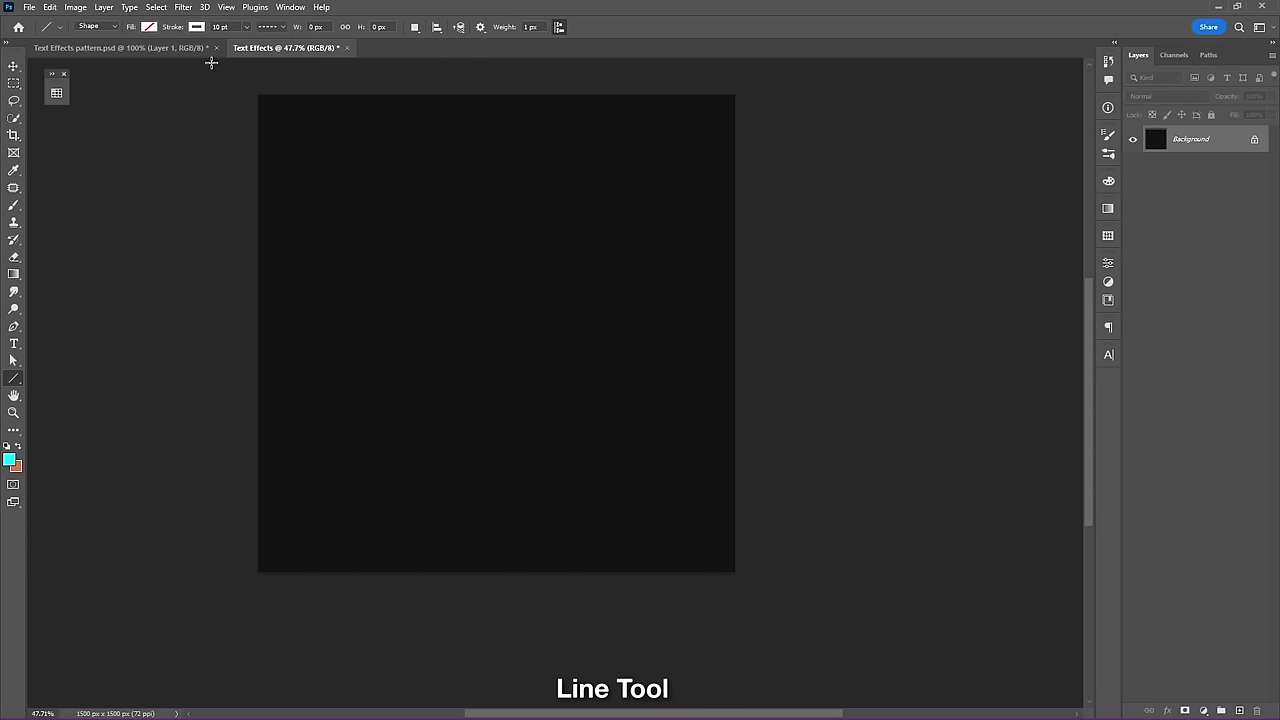
text(5)
key(Return)
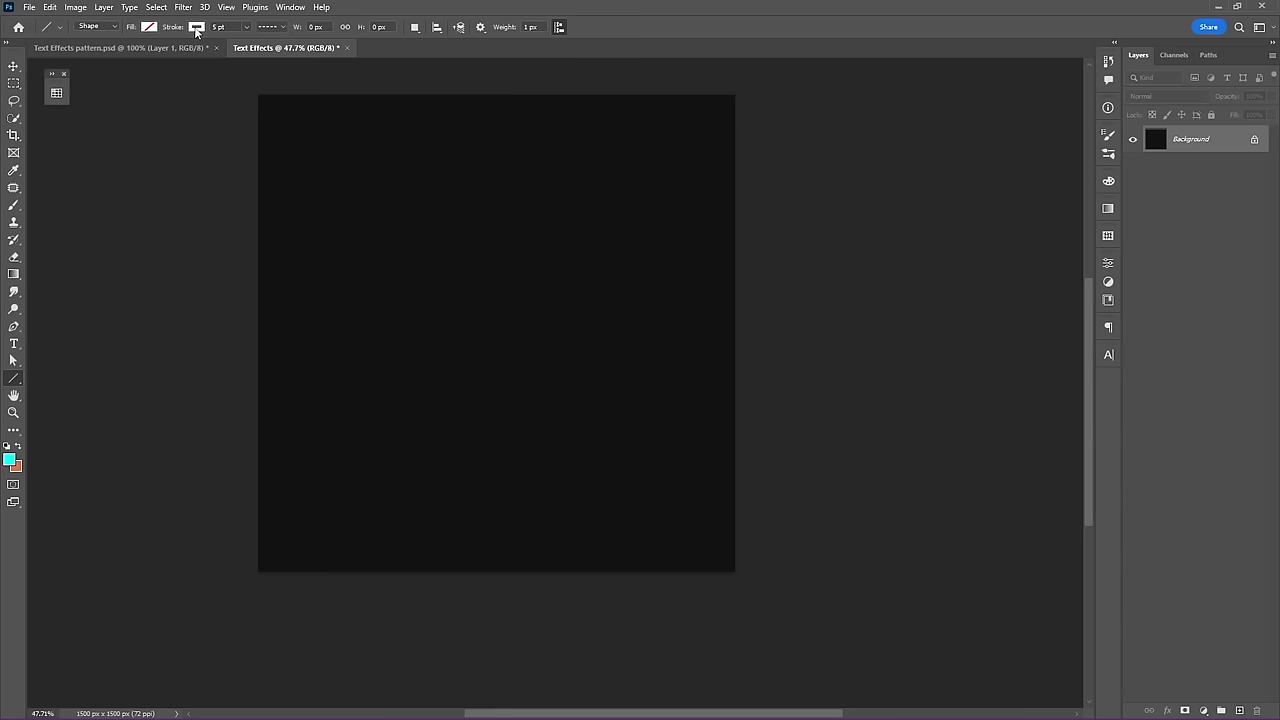
drag(343, 153, 648, 152)
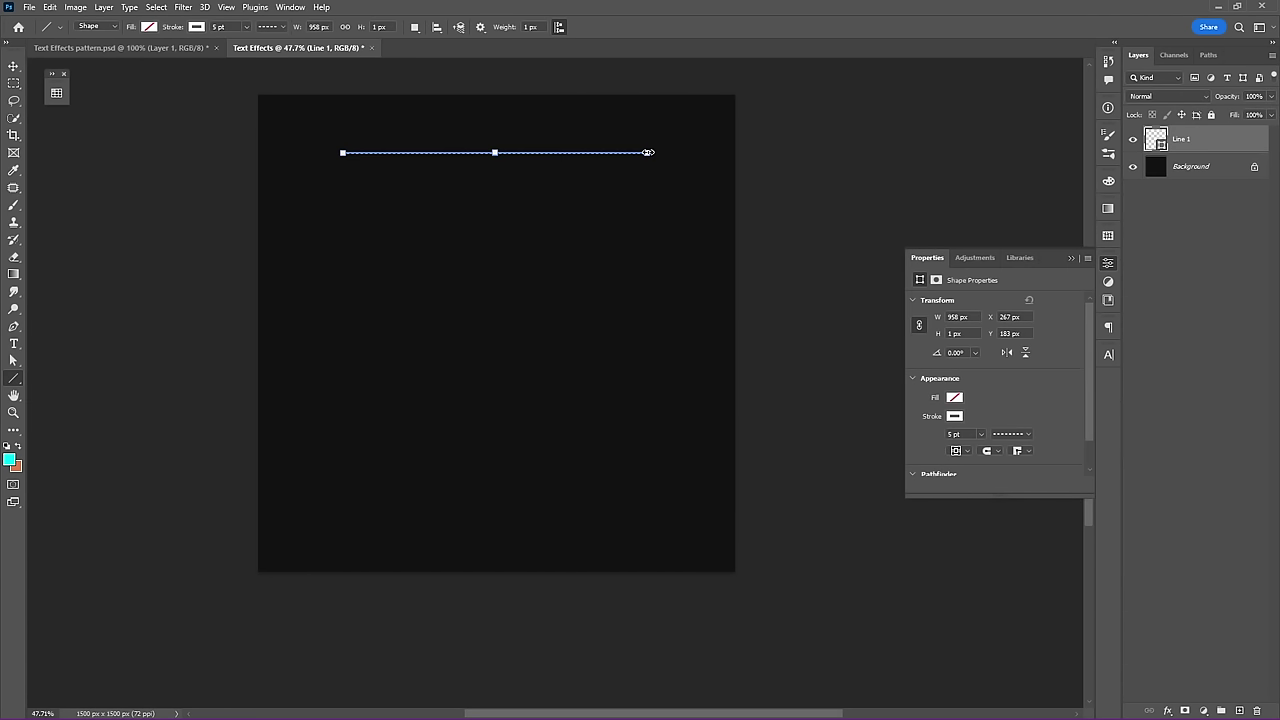
click(276, 28)
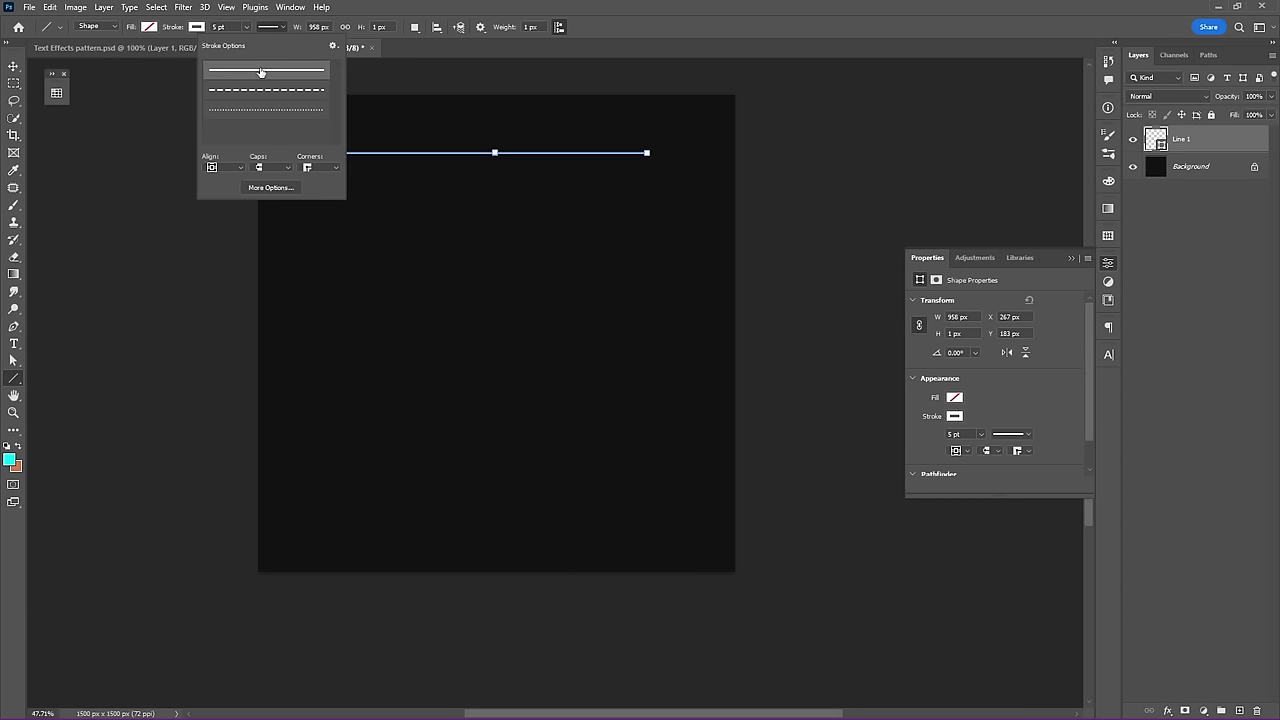
click(263, 68)
key(v)
click(1071, 258)
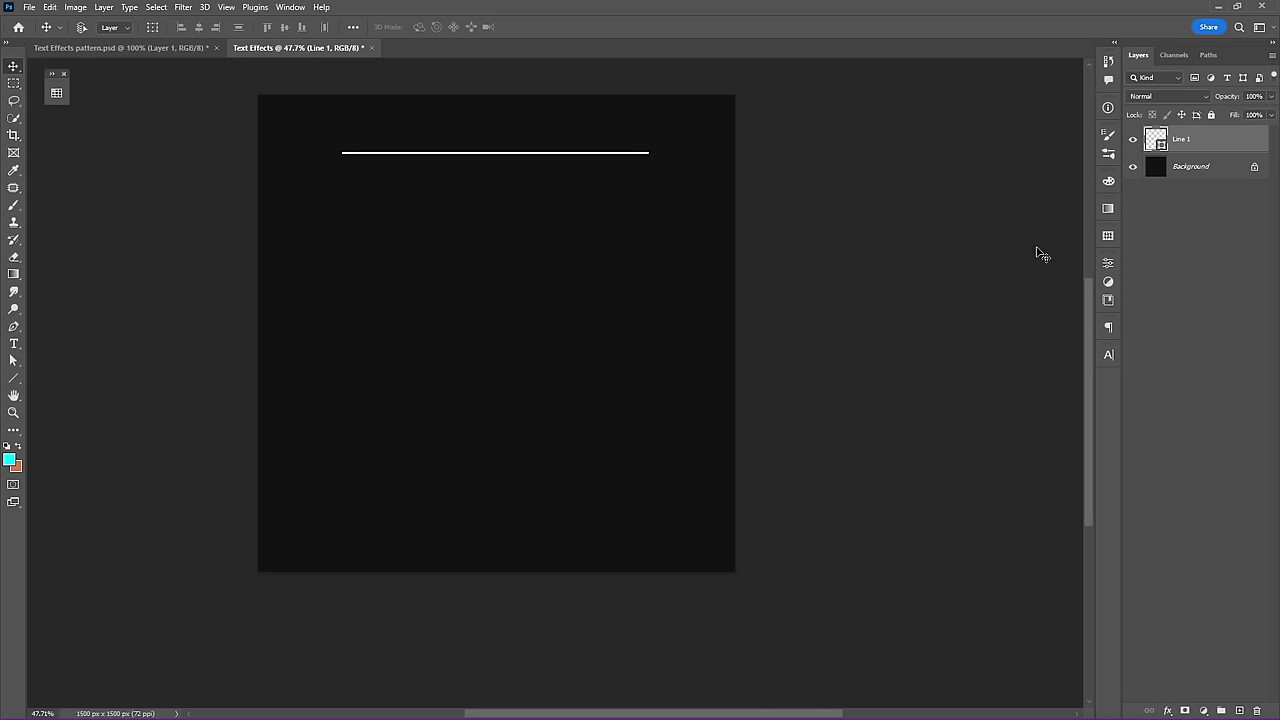
scroll(544, 130, up, 2)
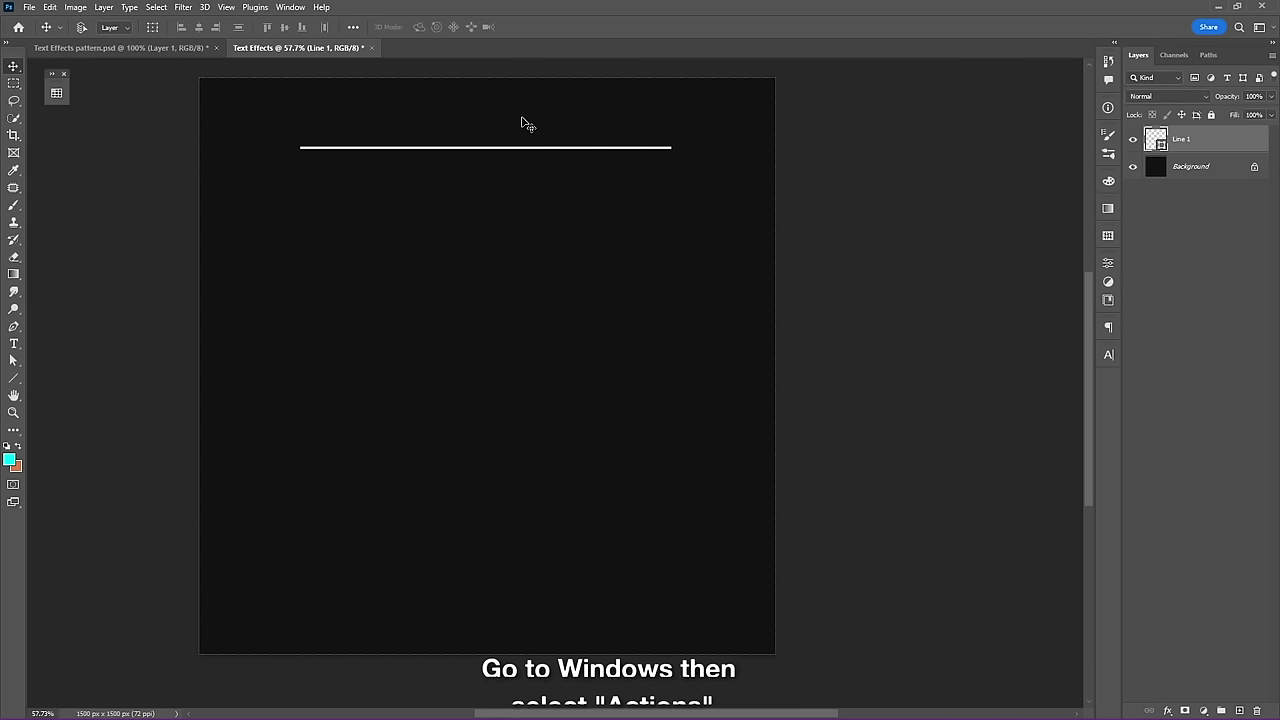
- From the Actions panel, create a new action named 'lines' and start recording
click(291, 7)
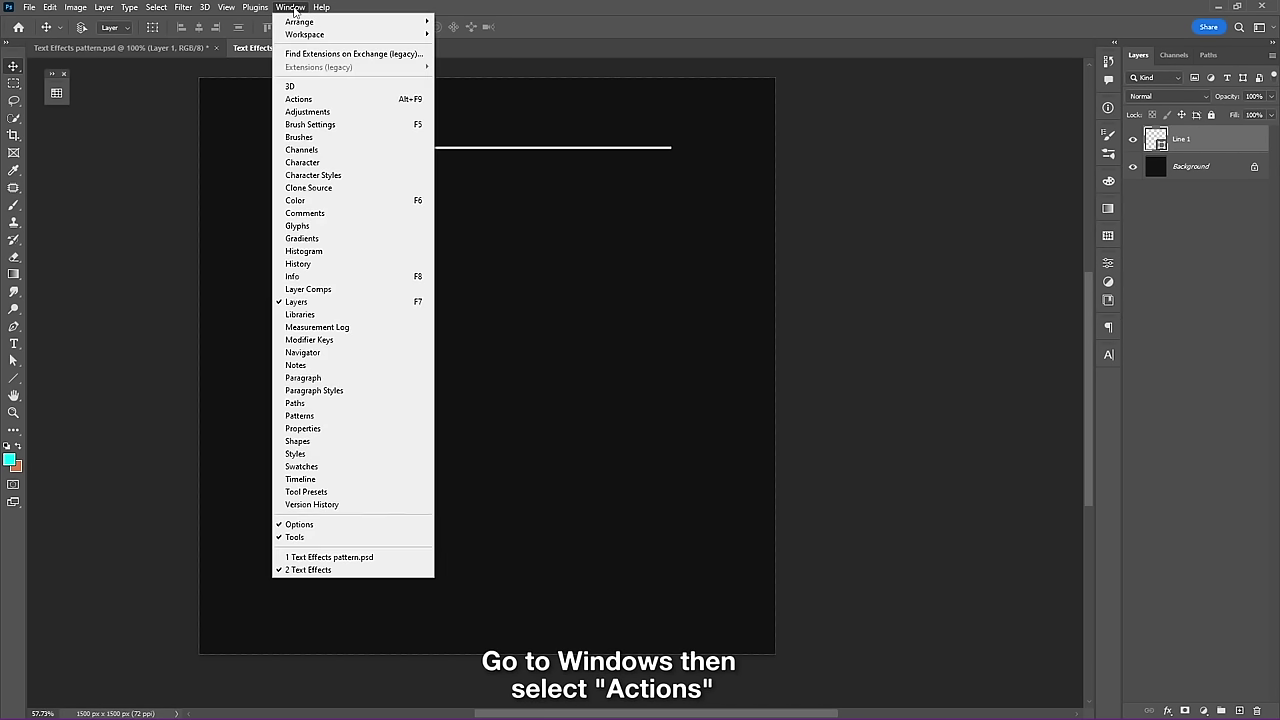
click(326, 100)
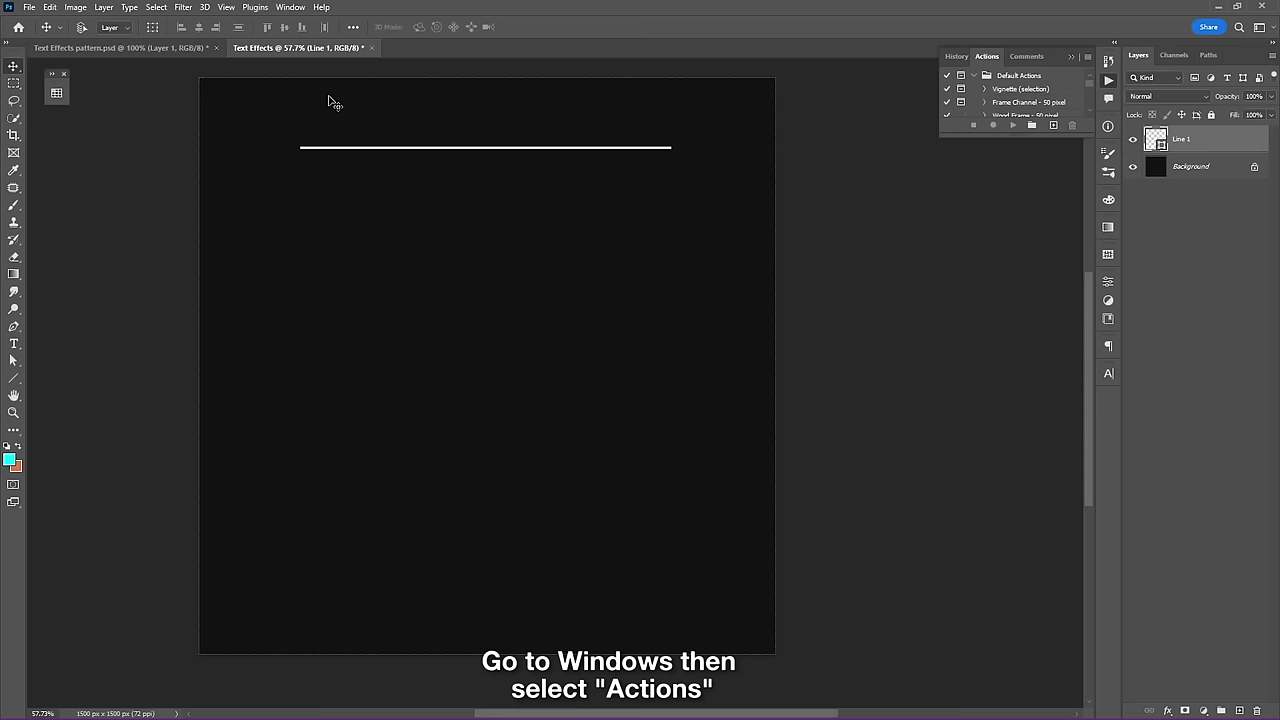
click(1054, 126)
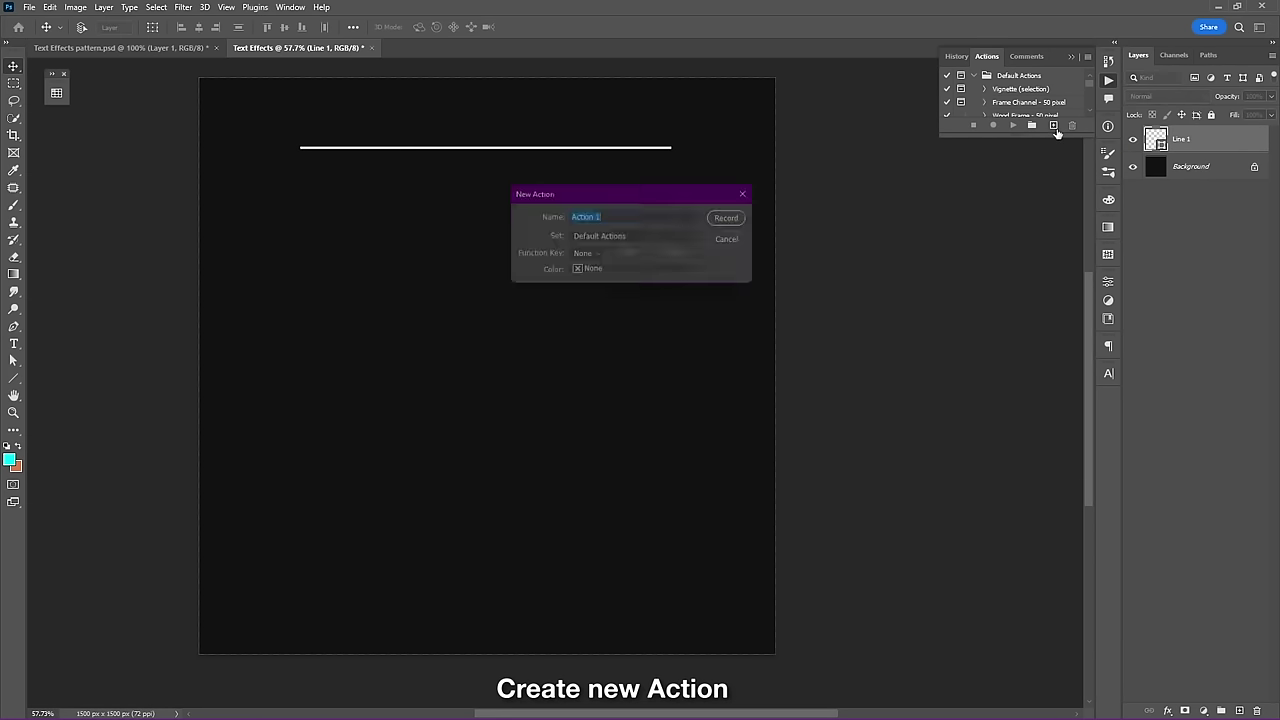
text(lines)
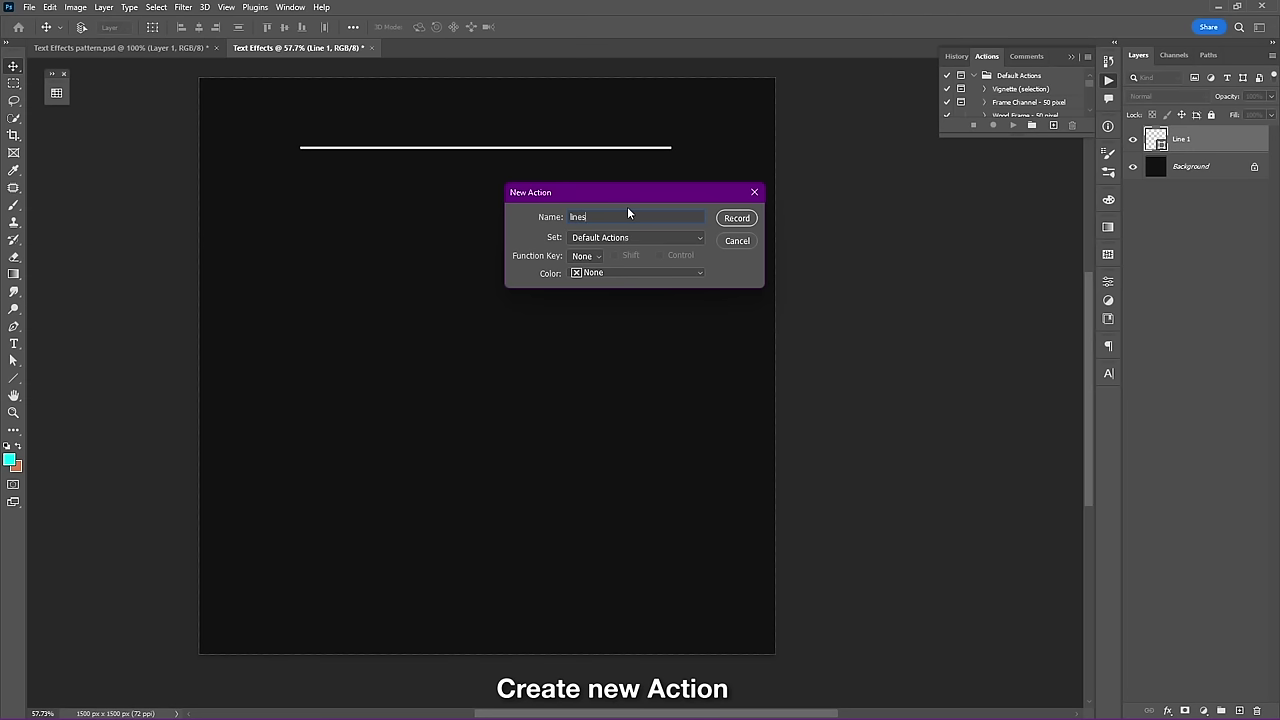
click(747, 227)
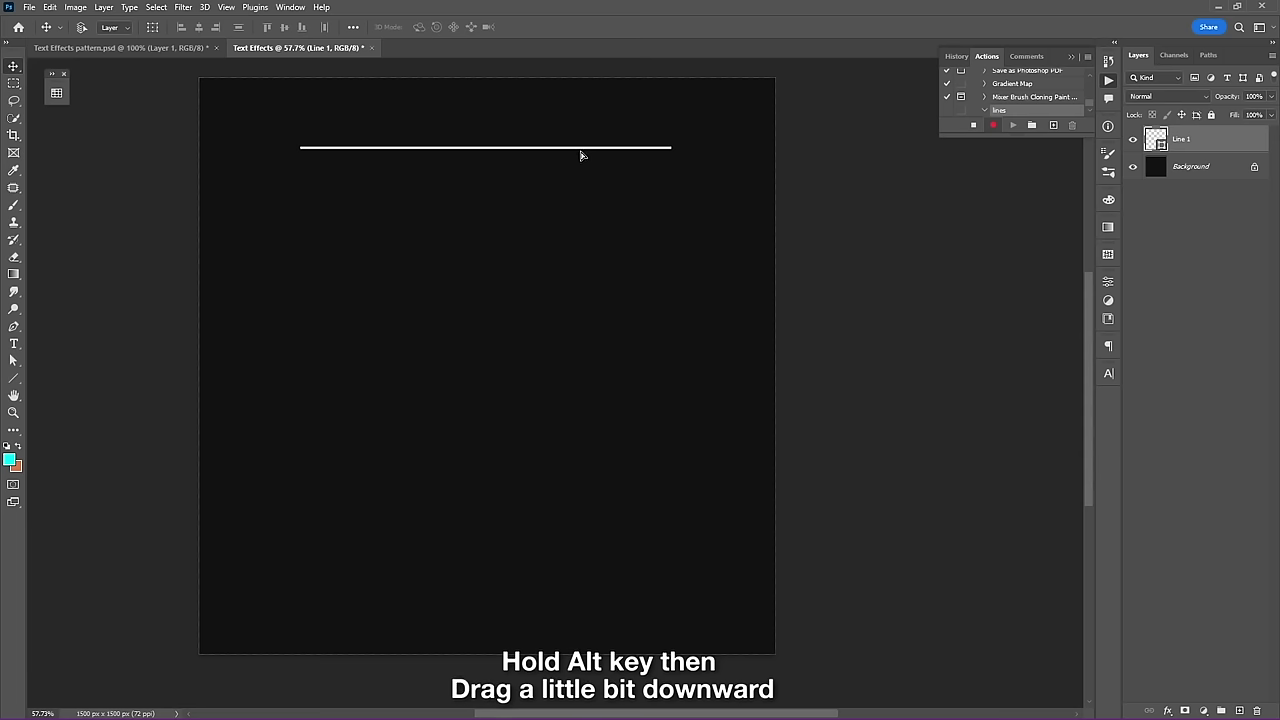
- Record an Alt-drag copy of the line slightly lower, stop recording, and replay it once
drag(583, 151, 580, 153)
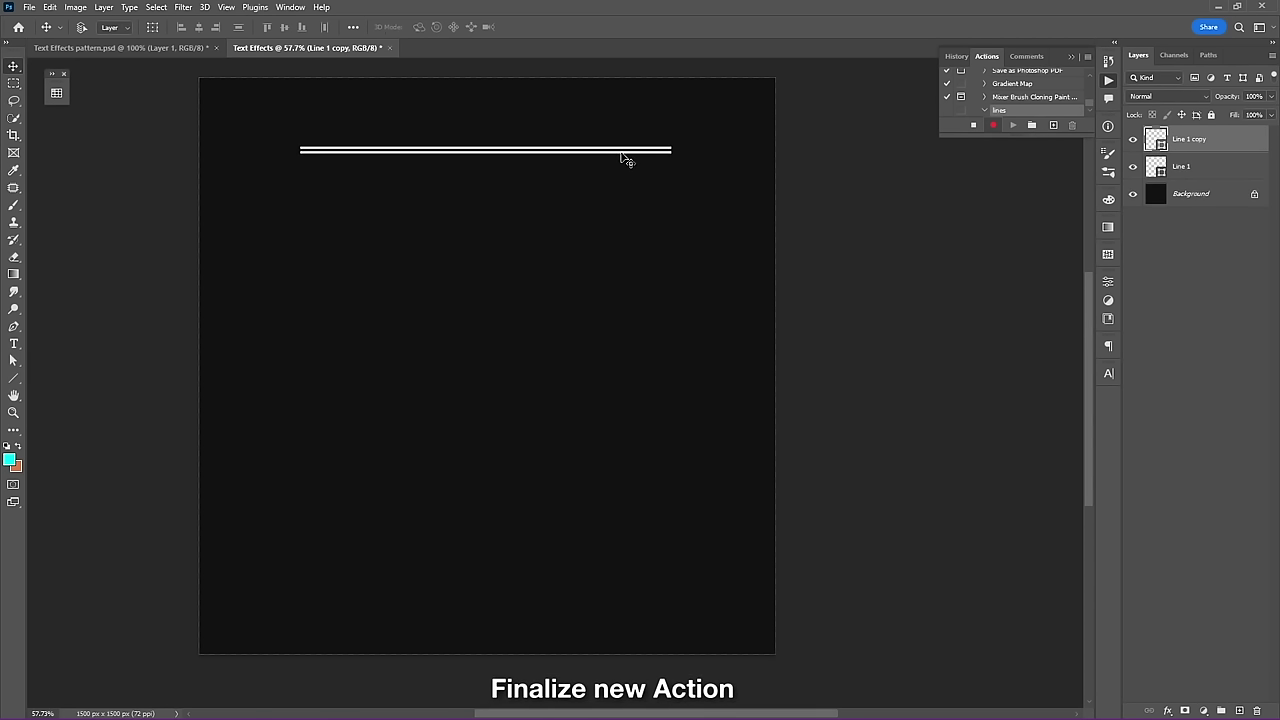
click(970, 125)
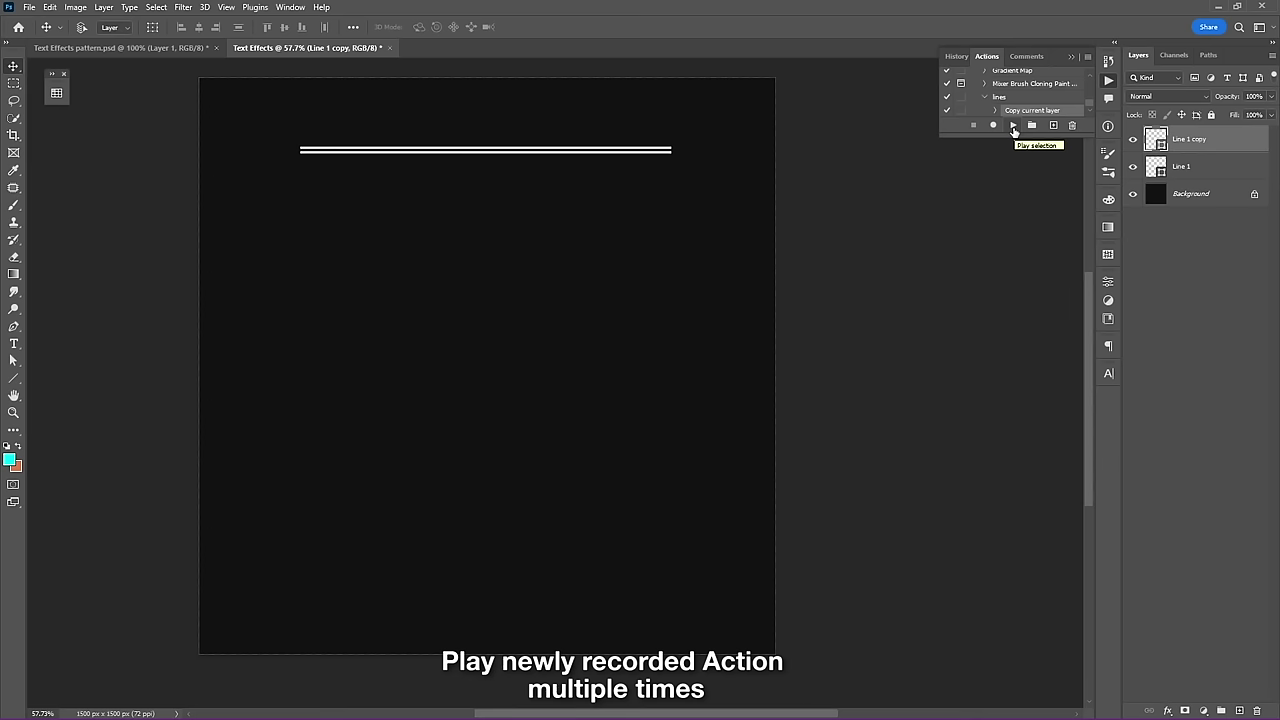
click(1013, 126)
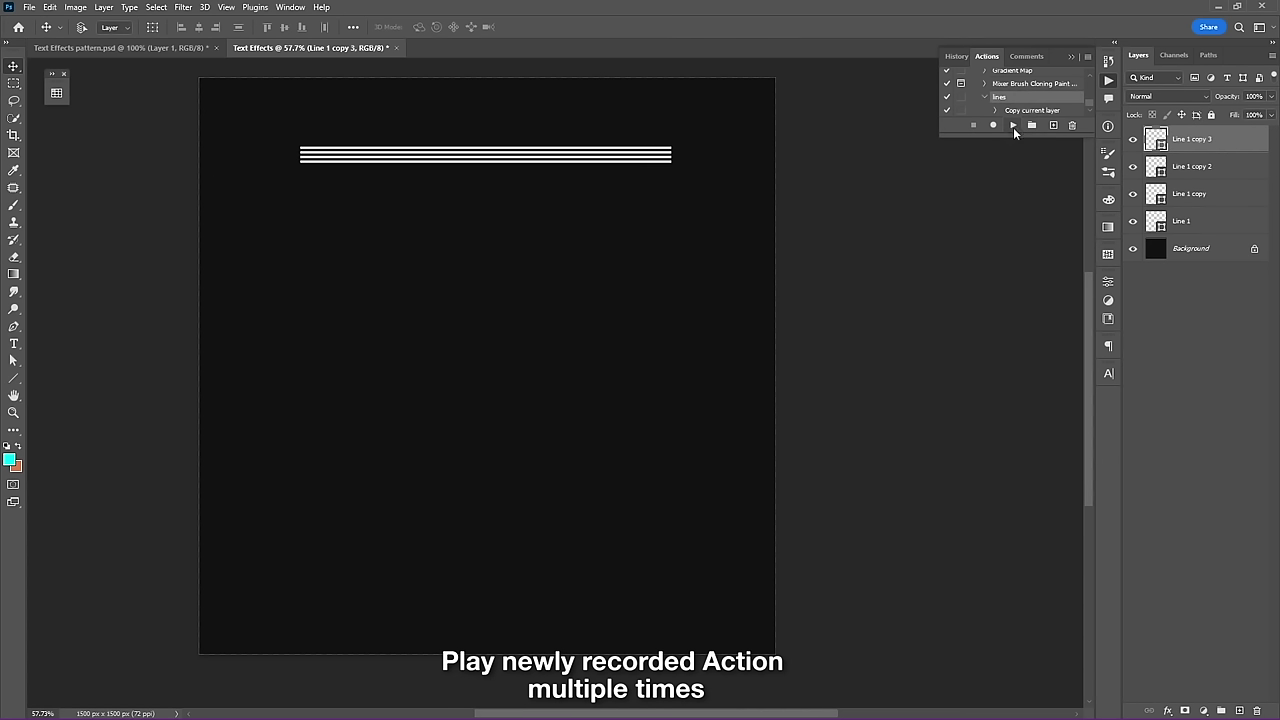
- Replay the lines action repeatedly to stack white lines up to Line 1 copy 89
click(1013, 126)
click(1013, 126)
click(1013, 126)
click(1013, 126)
click(1013, 126)
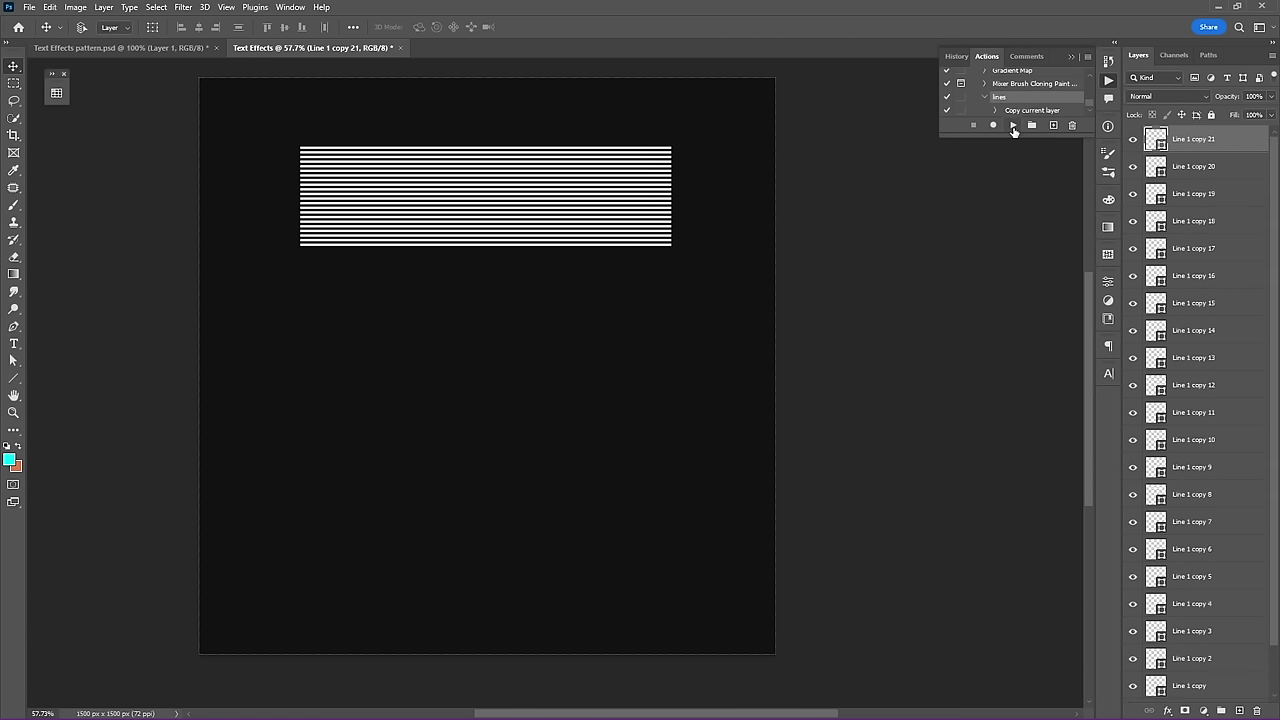
click(1013, 126)
click(1013, 126)
click(1013, 126)
click(1013, 126)
click(1013, 126)
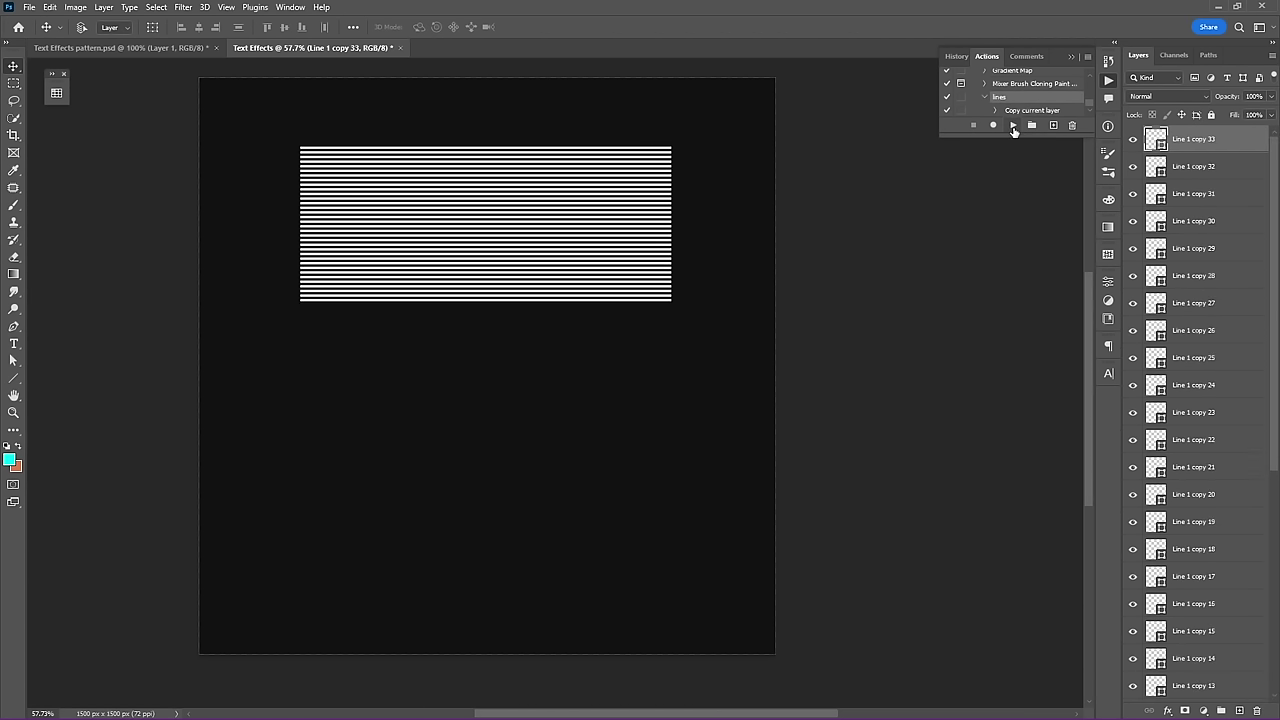
click(1013, 126)
click(1013, 126)
click(1013, 126)
click(1013, 126)
click(1013, 126)
click(1013, 126)
click(1013, 126)
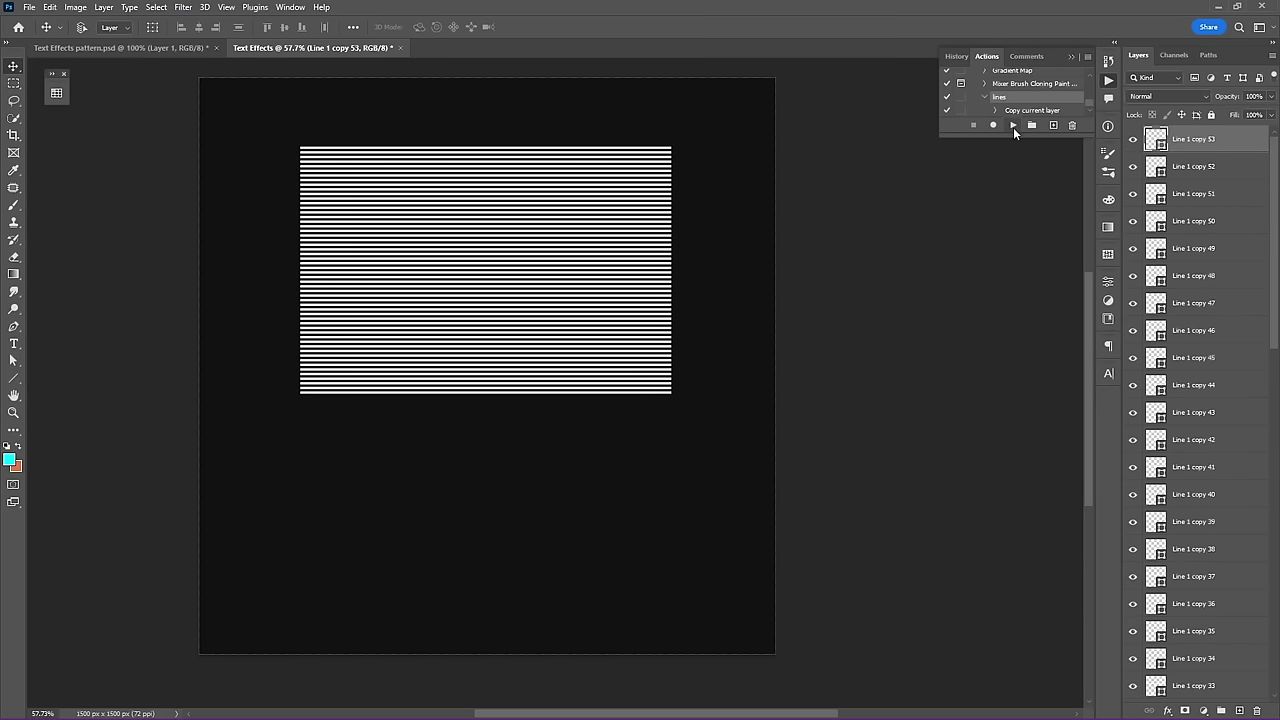
click(1013, 126)
click(1013, 126)
click(1013, 126)
click(1013, 126)
click(1013, 127)
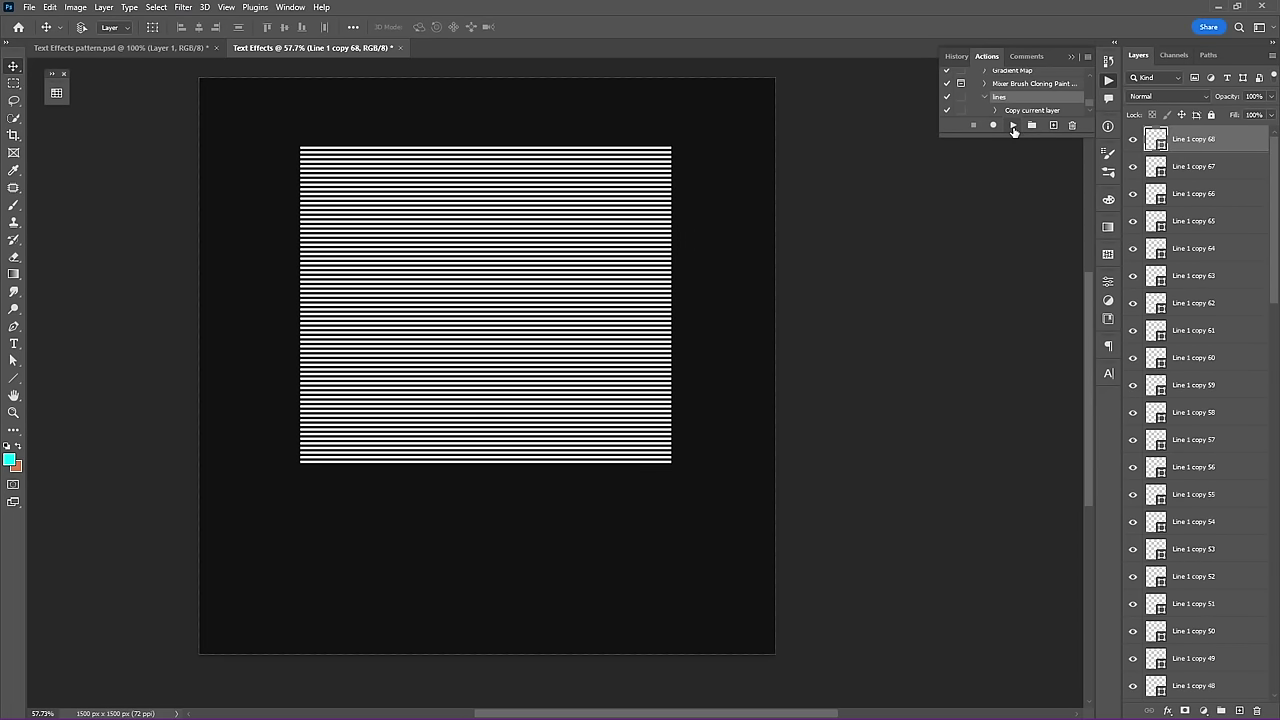
click(1013, 127)
click(1013, 127)
click(1013, 127)
click(1013, 127)
click(1013, 127)
click(1013, 126)
click(1013, 126)
click(1013, 126)
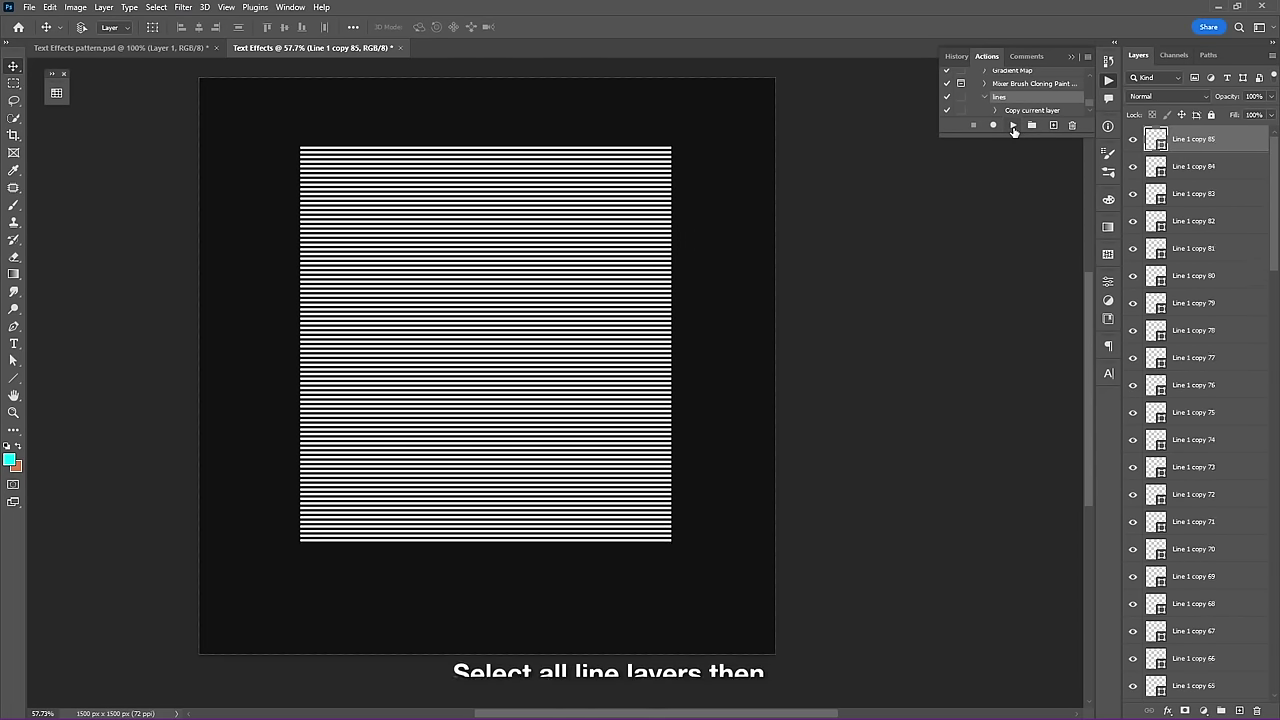
click(1014, 126)
click(1014, 126)
click(1014, 126)
- Select all line layers down to Line 1 and convert them into one smart object
drag(1278, 157, 1276, 640)
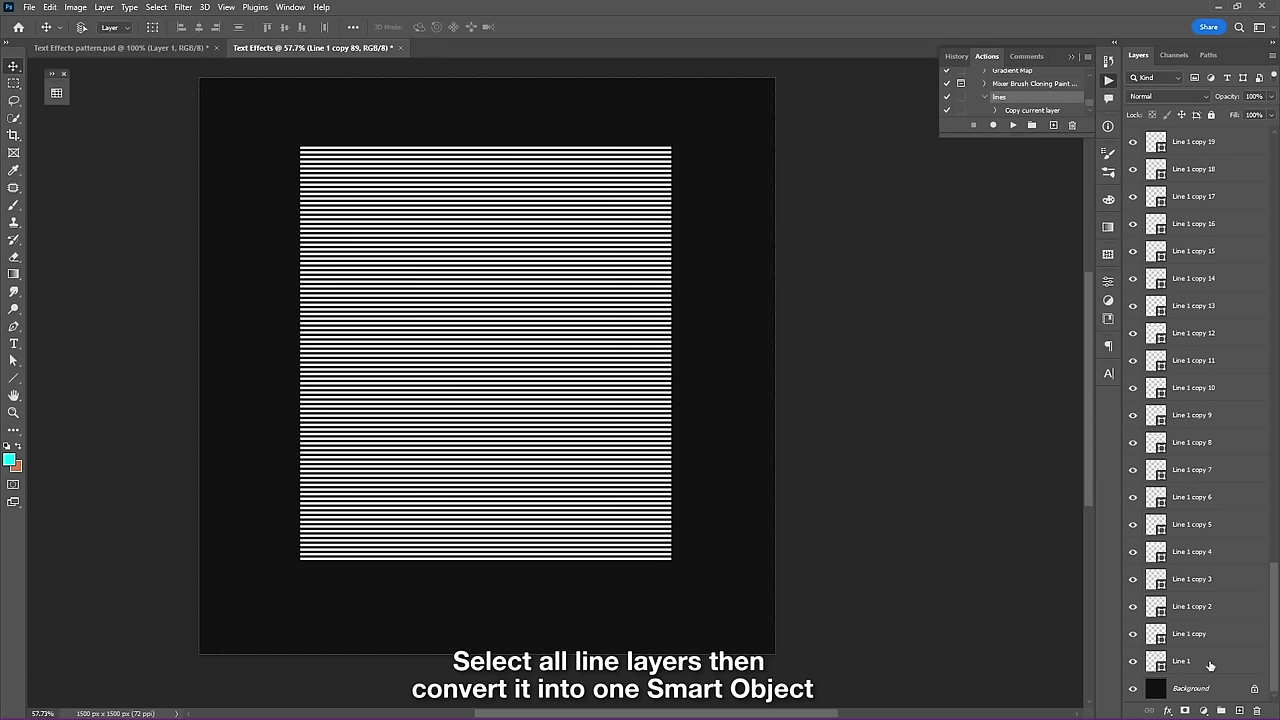
shift+click(1210, 665)
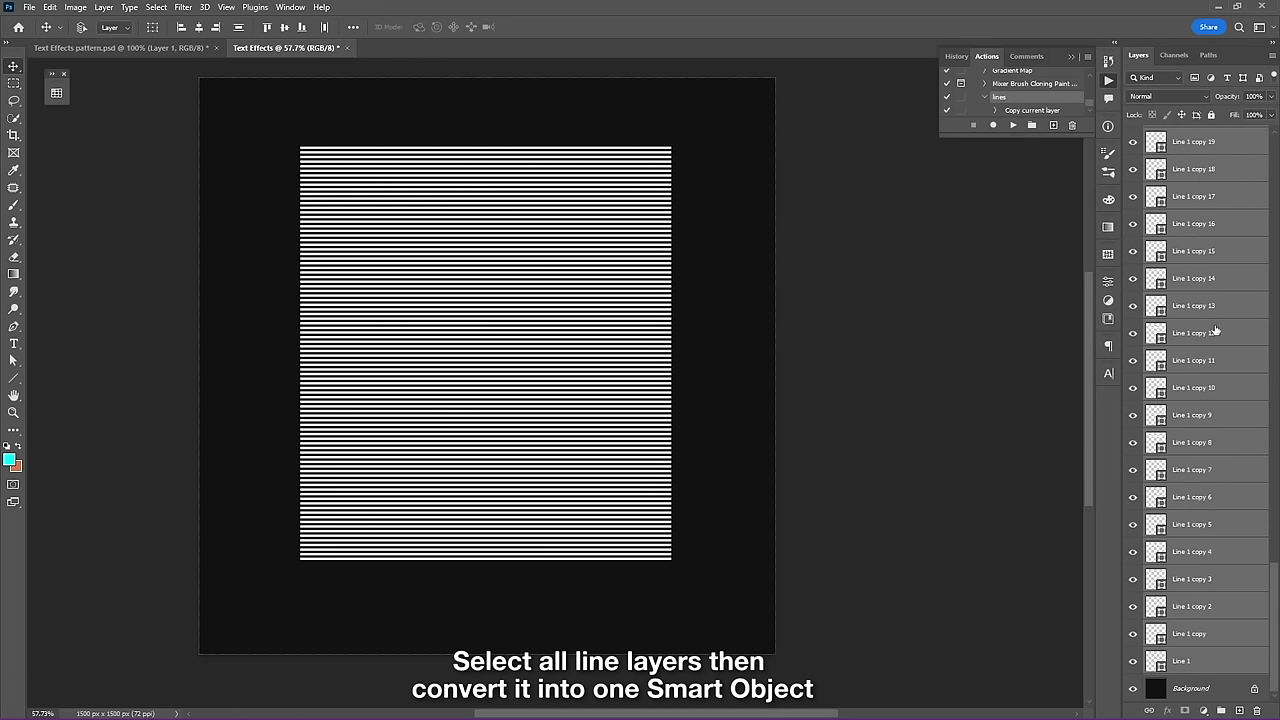
right_click(1230, 200)
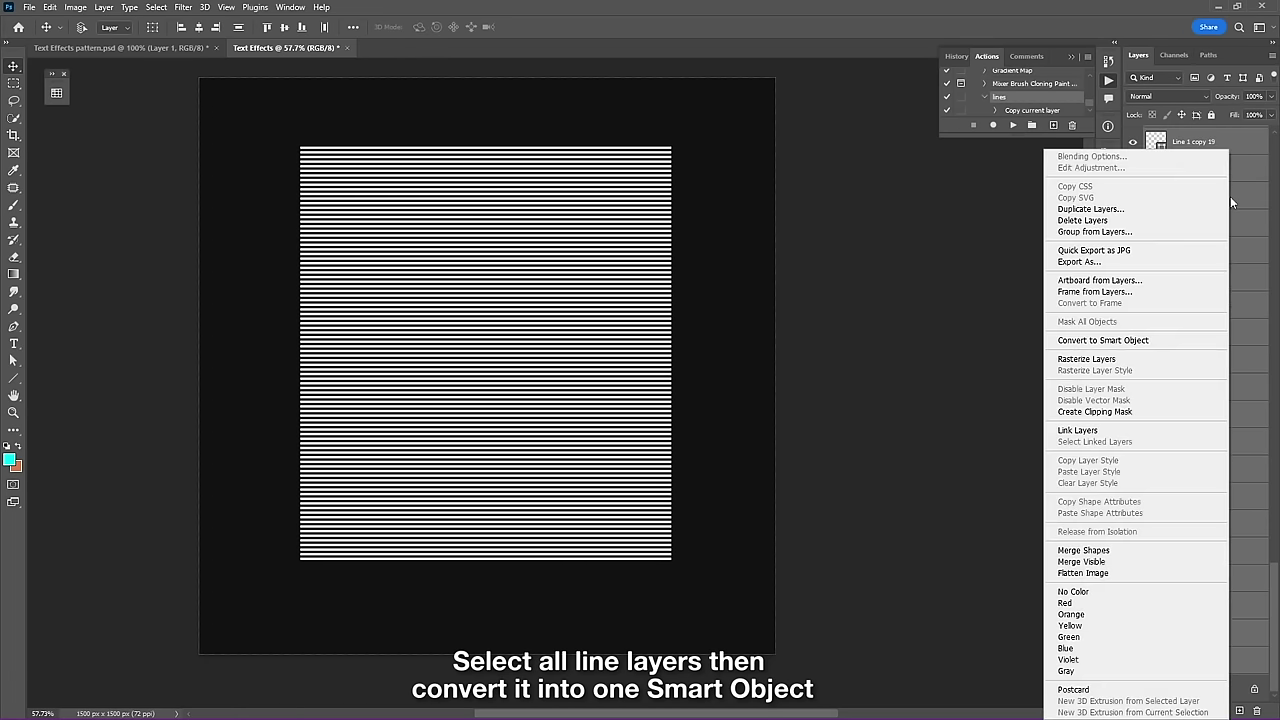
click(1155, 341)
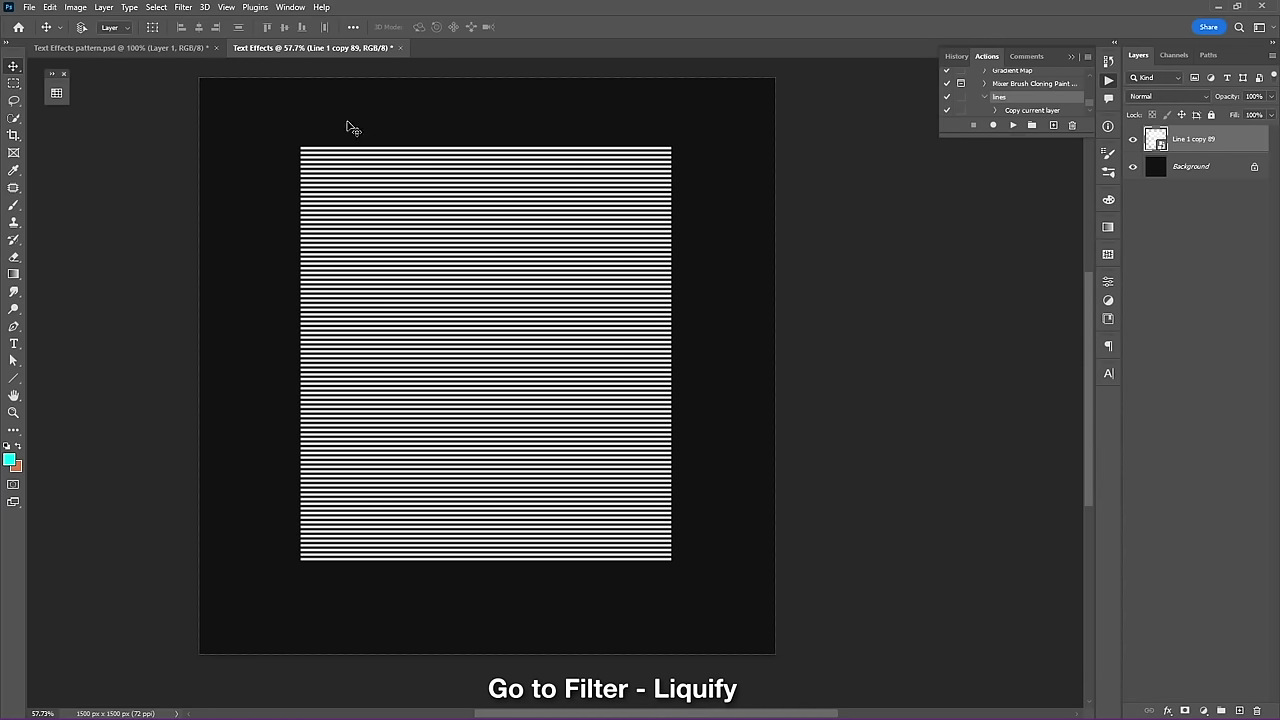
- Liquify the striped smart object with a 400–600 brush, pushing the lines into flowing waves
click(184, 12)
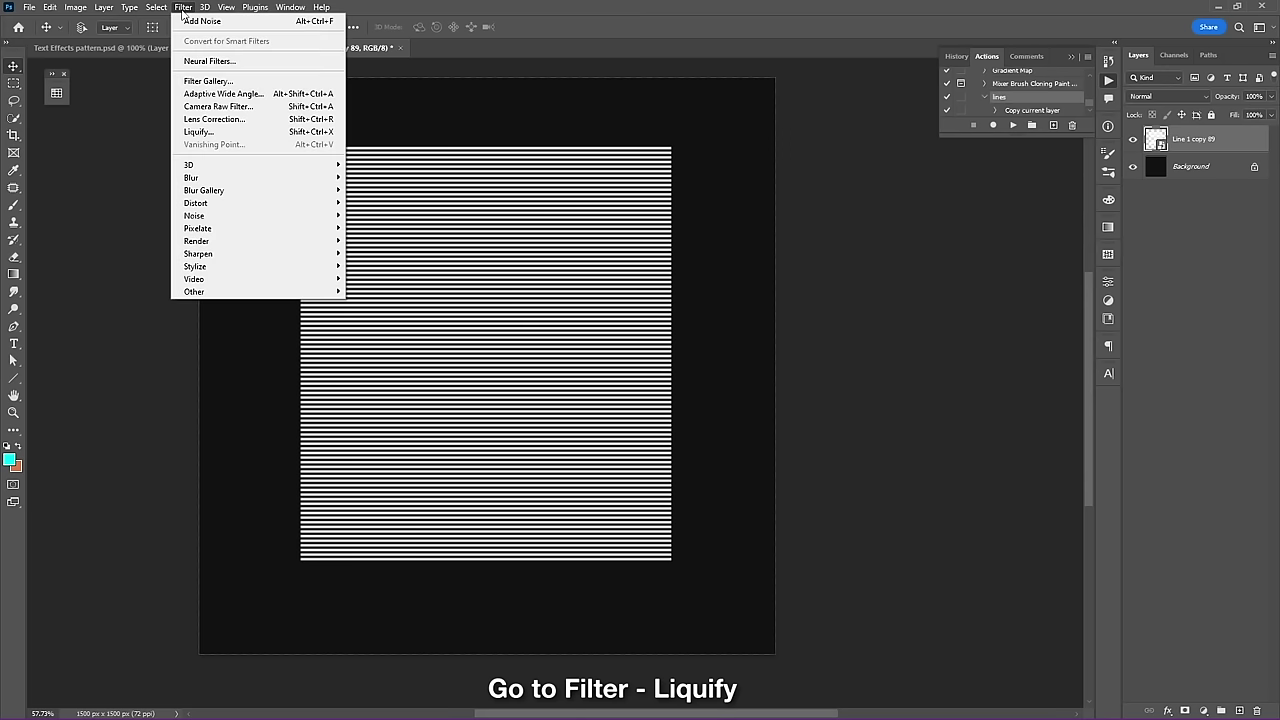
click(214, 131)
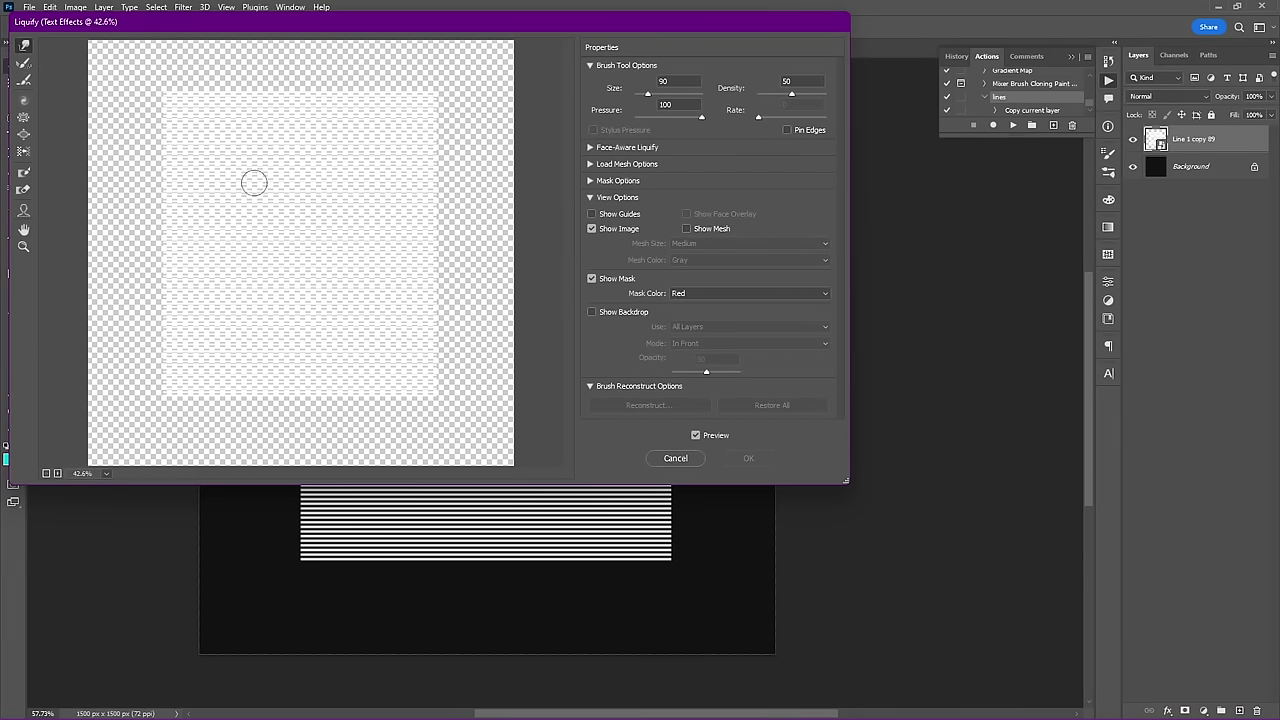
key(bracketright)
key(bracketright)
key(bracketright)
key(bracketright)
key(bracketright)
key(bracketright)
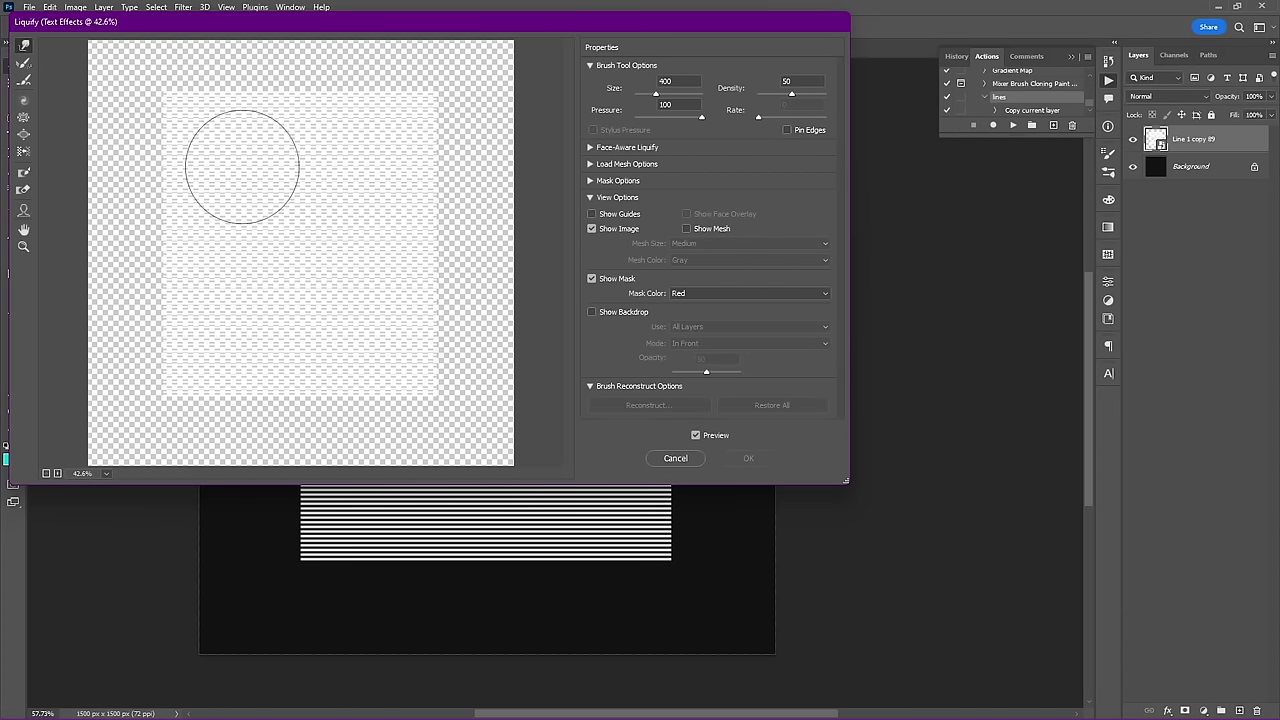
key(bracketright)
drag(245, 170, 250, 172)
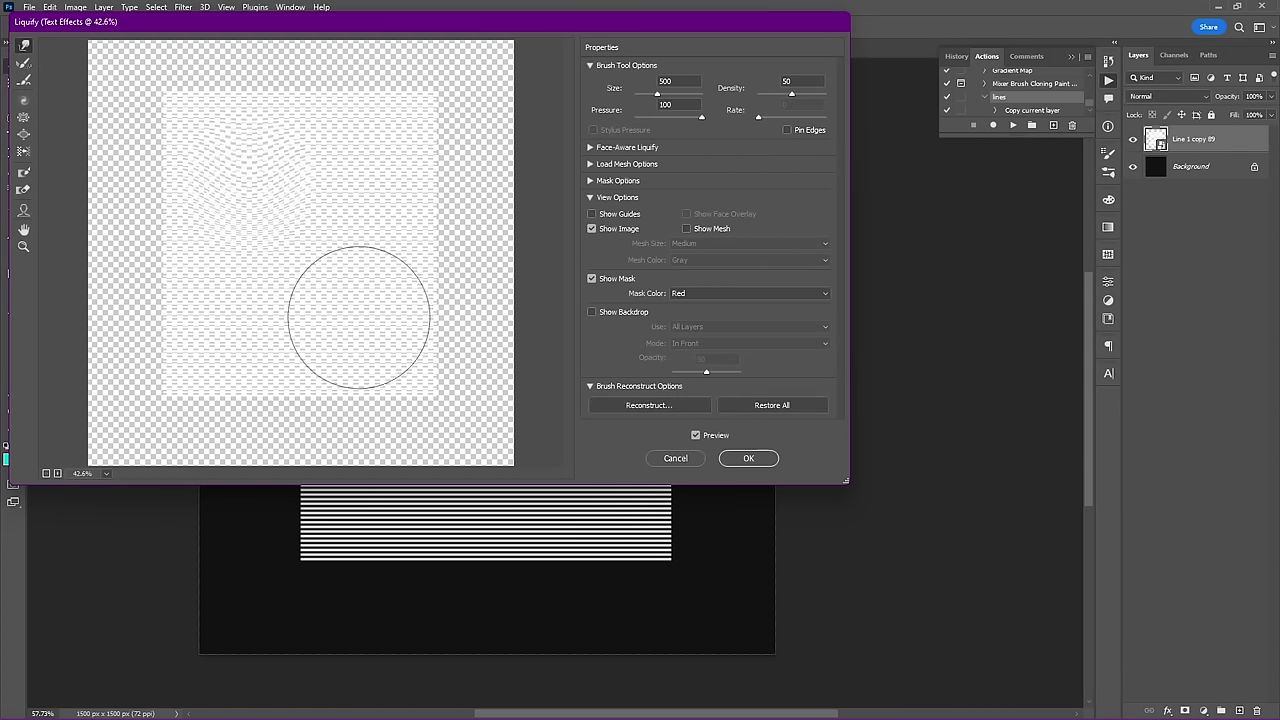
key(bracketright)
mouse_move(349, 171)
mouse_down()
mouse_move(348, 199)
mouse_move(251, 294)
mouse_move(306, 257)
mouse_move(297, 273)
mouse_up()
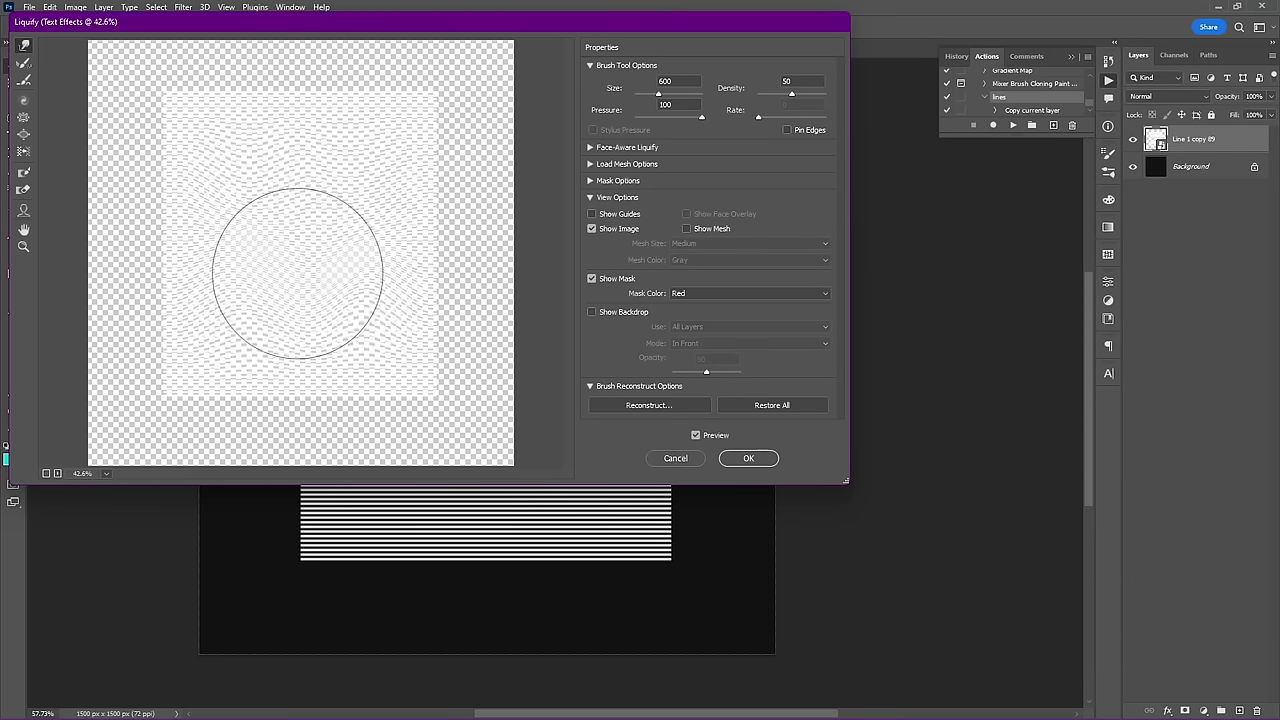
click(749, 458)
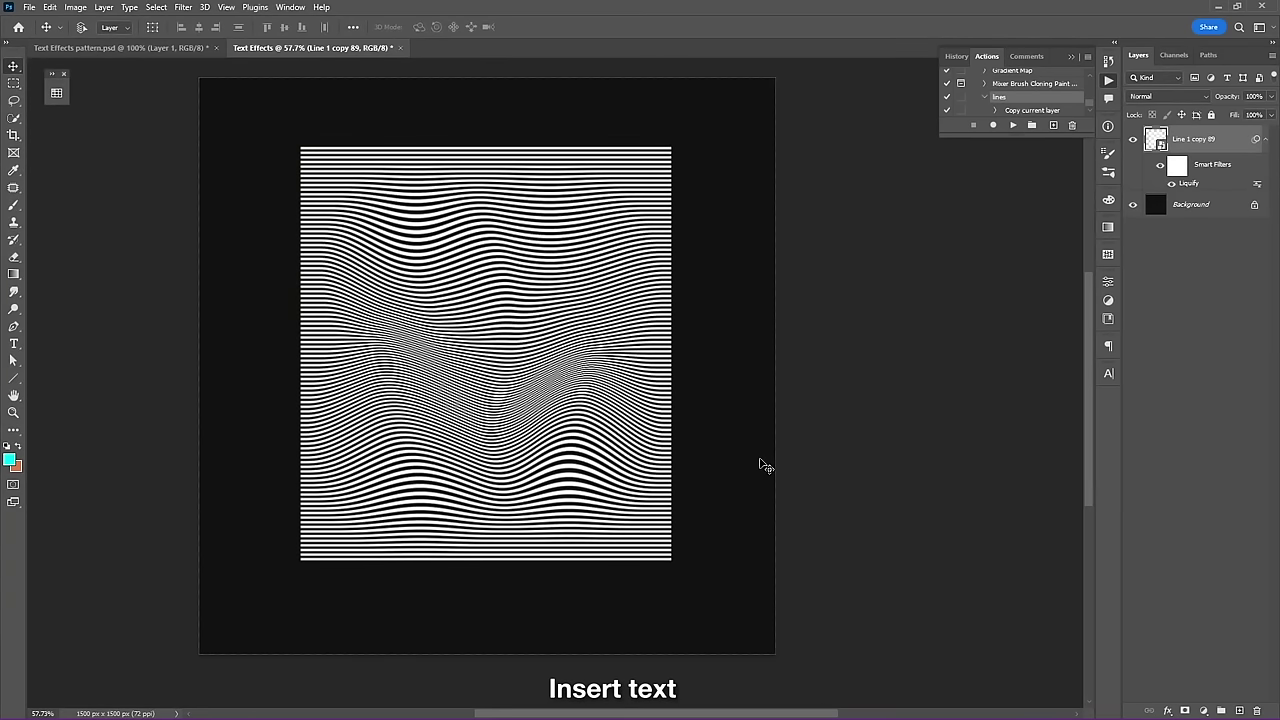
- Add white bold 'PI' text, centre it, and scale it up to span most of the canvas
key(t)
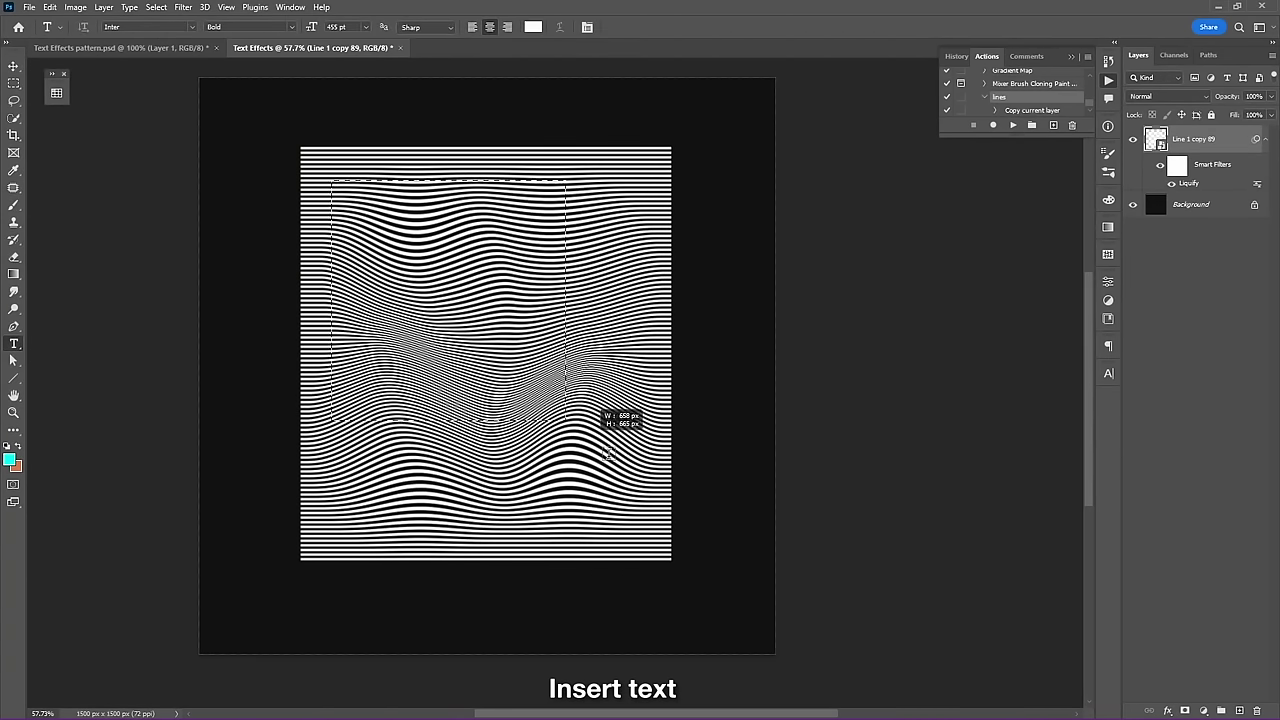
drag(343, 183, 665, 535)
text(PI)
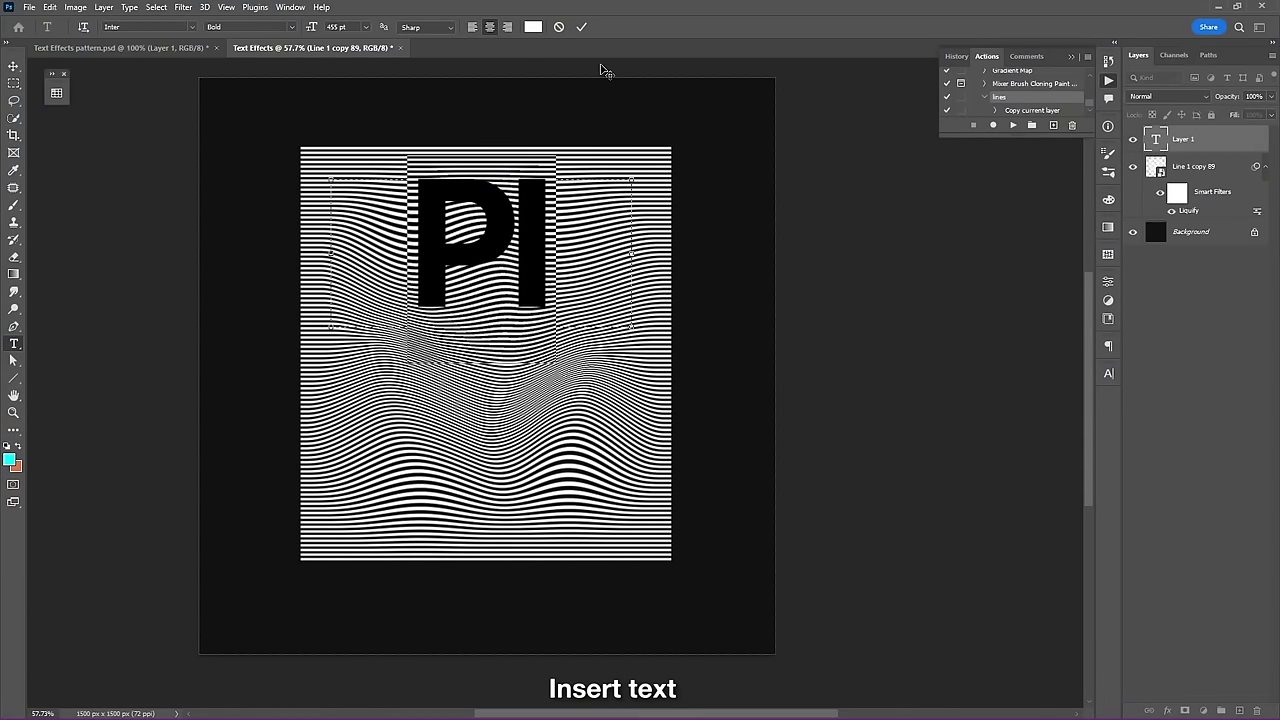
drag(588, 329, 575, 300)
drag(636, 269, 760, 171)
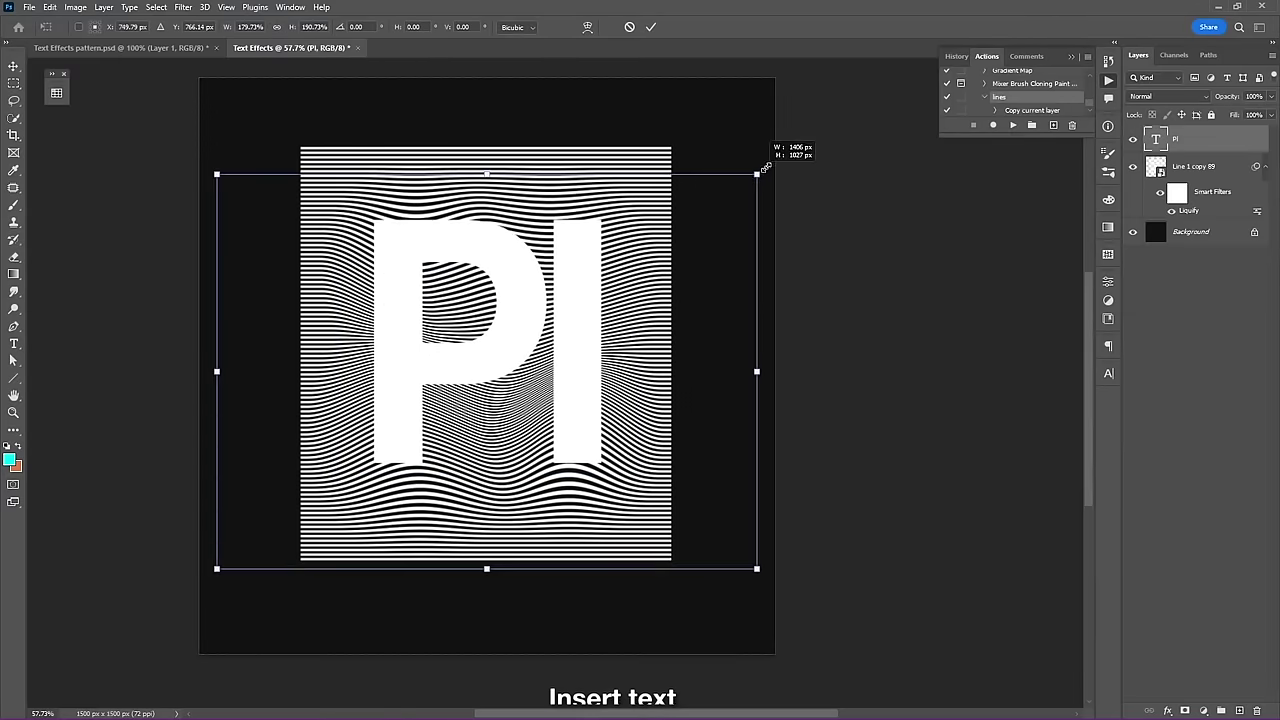
click(651, 27)
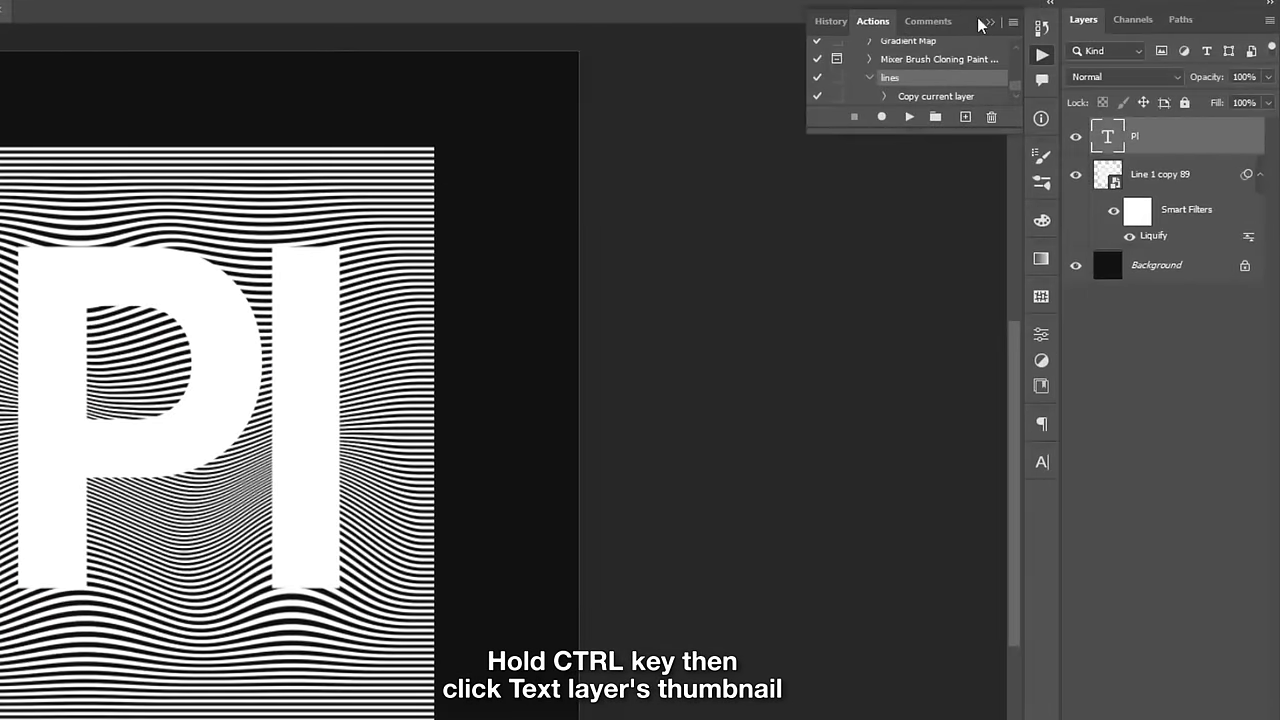
click(991, 22)
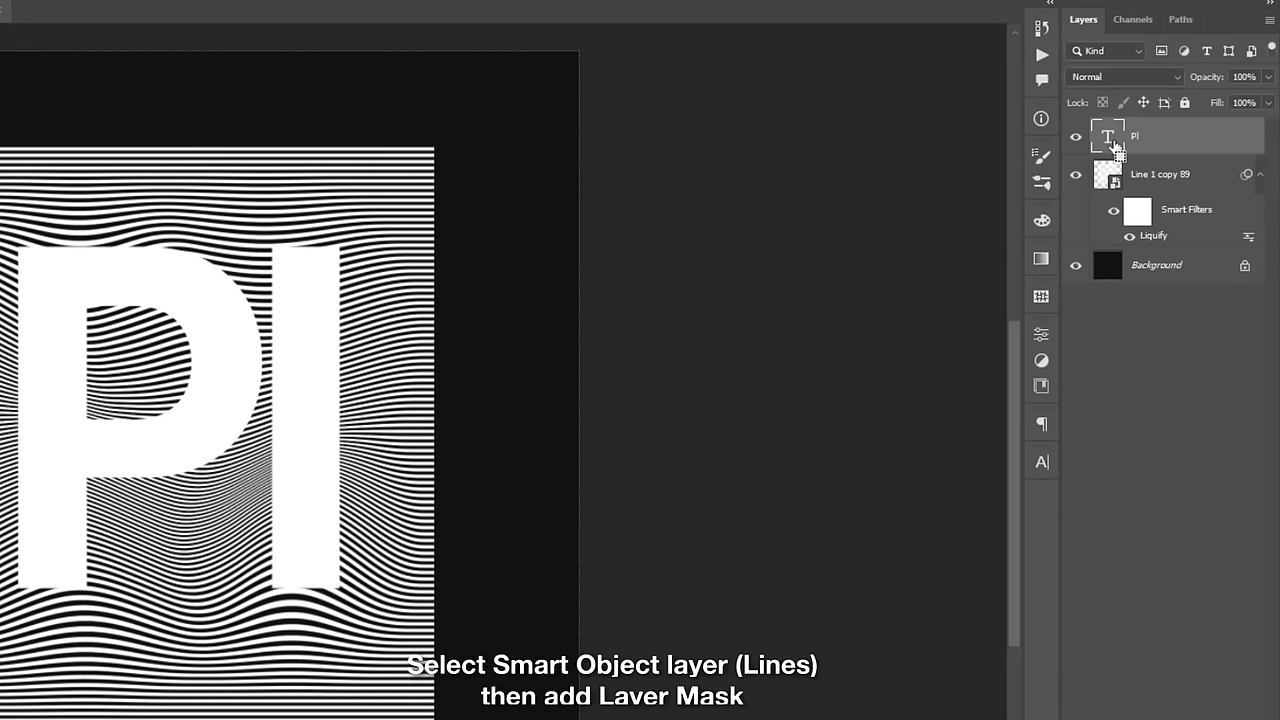
- Load the PI letter selection and add it as a layer mask on Line 1 copy 89
ctrl+click(1114, 146)
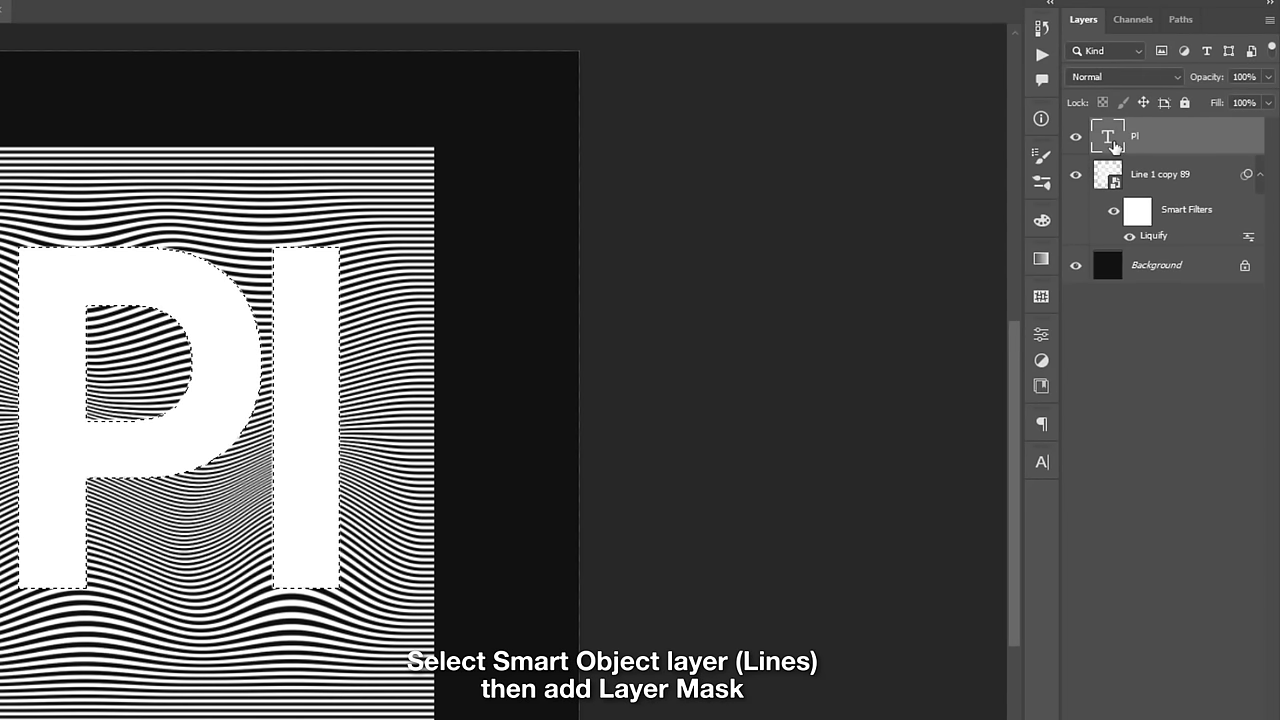
click(1150, 184)
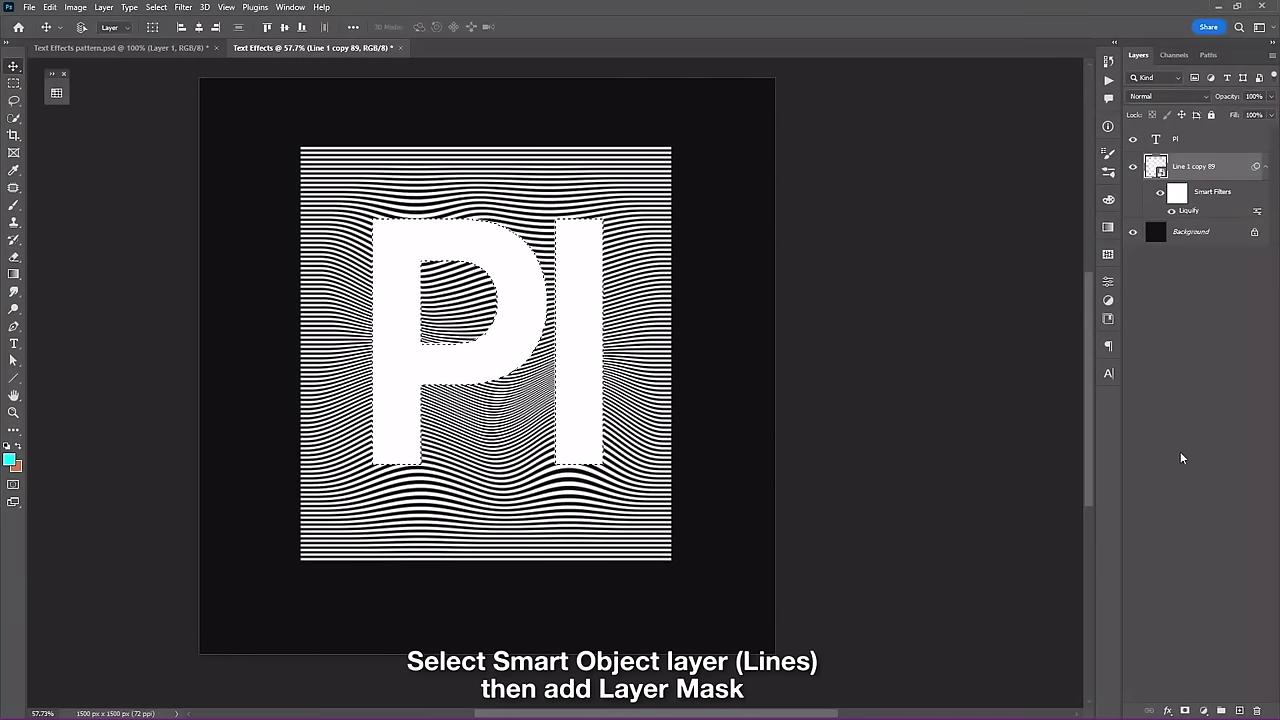
click(1185, 711)
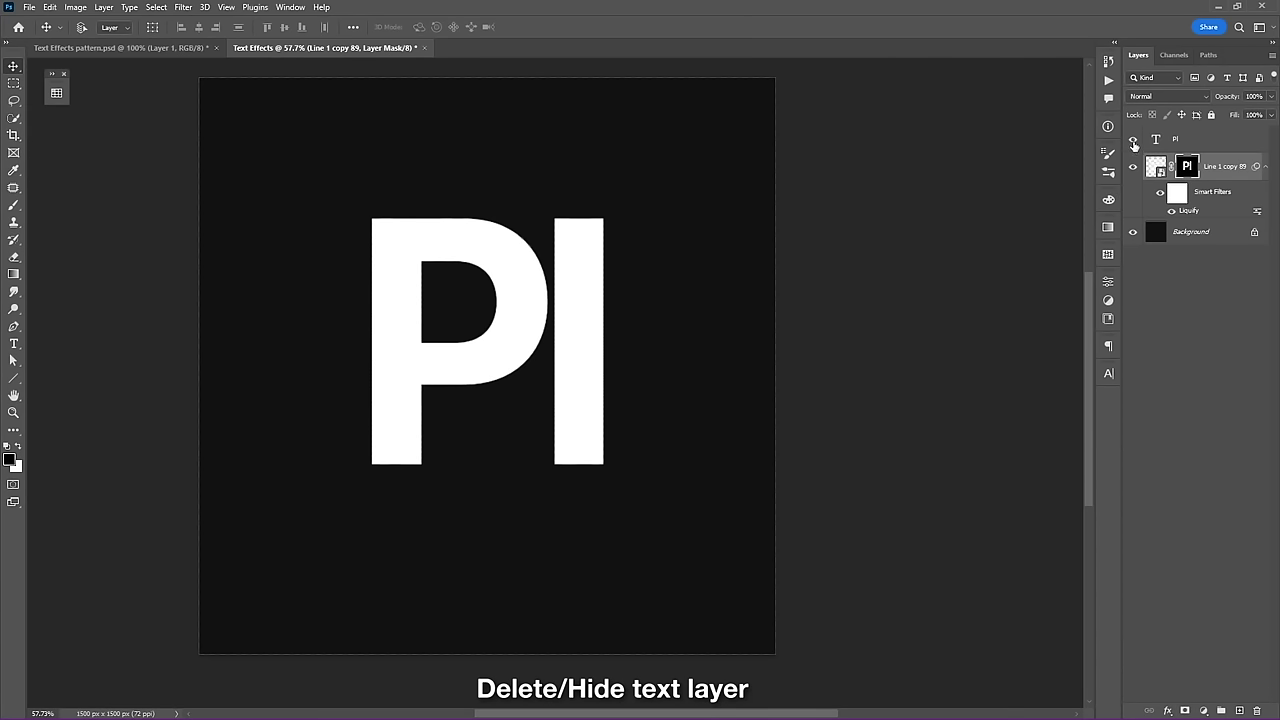
click(1157, 145)
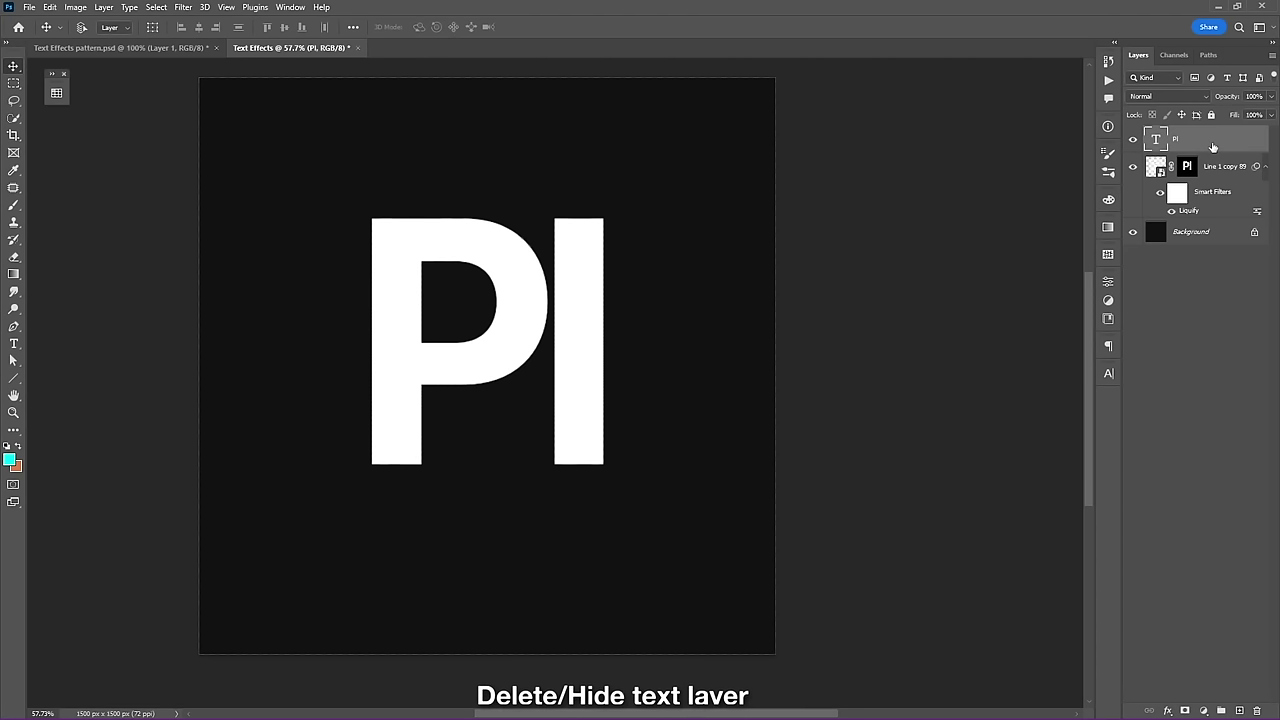
- Delete the PI layer, bring the beach photo into the Hope document, and clip it to the text
key(Delete)
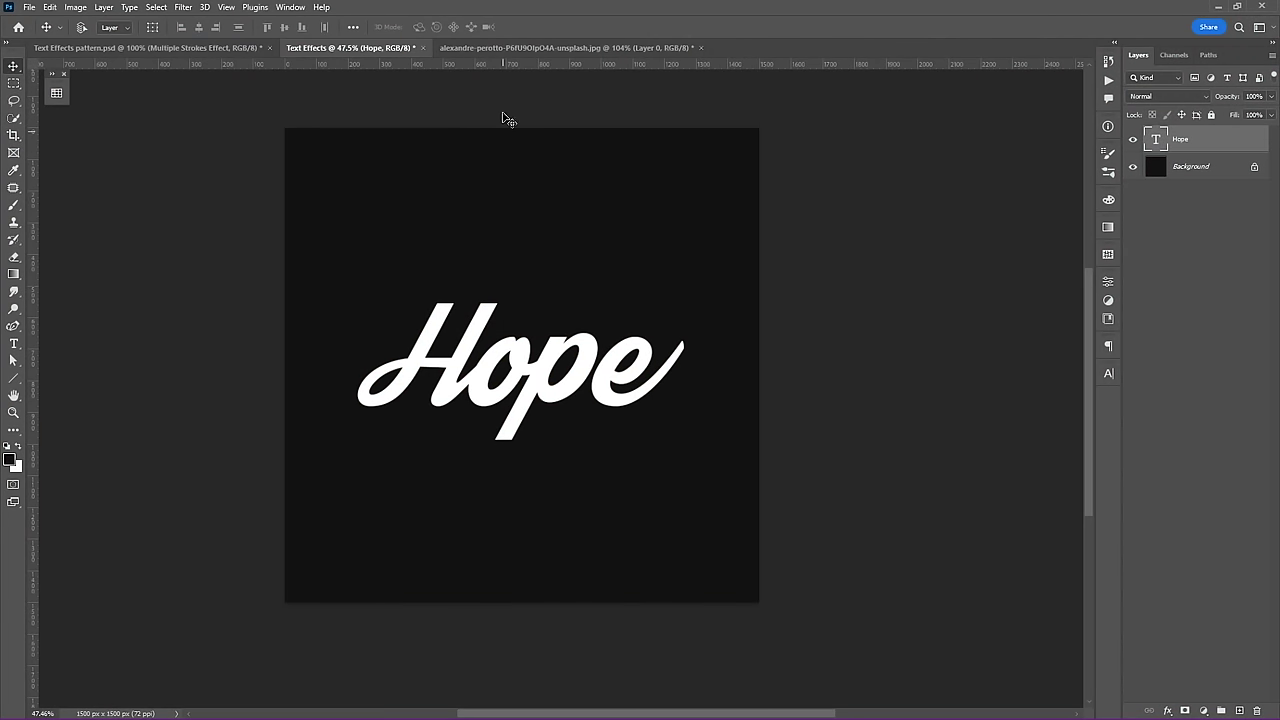
click(508, 49)
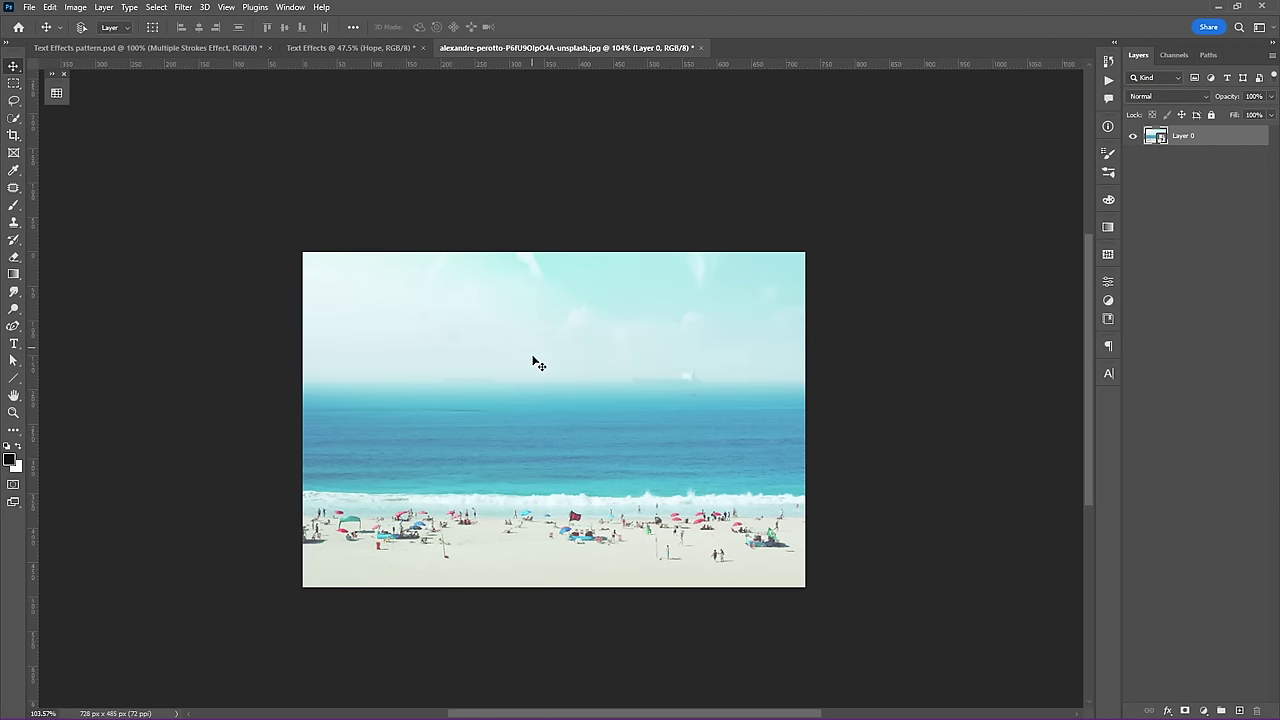
mouse_move(534, 367)
mouse_down()
mouse_move(533, 348)
mouse_move(547, 377)
mouse_up()
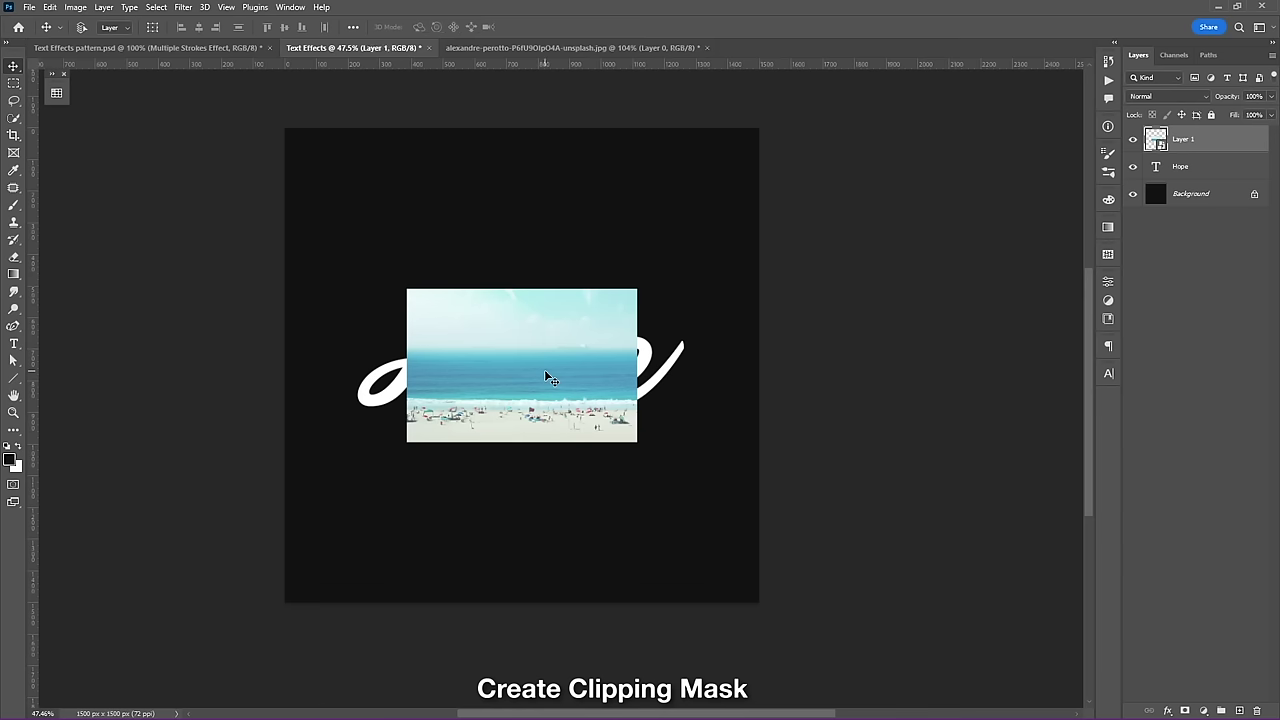
alt+click(1236, 147)
- Scale the clipped beach photo to about 177% and position it over Hope
key(ctrl+t)
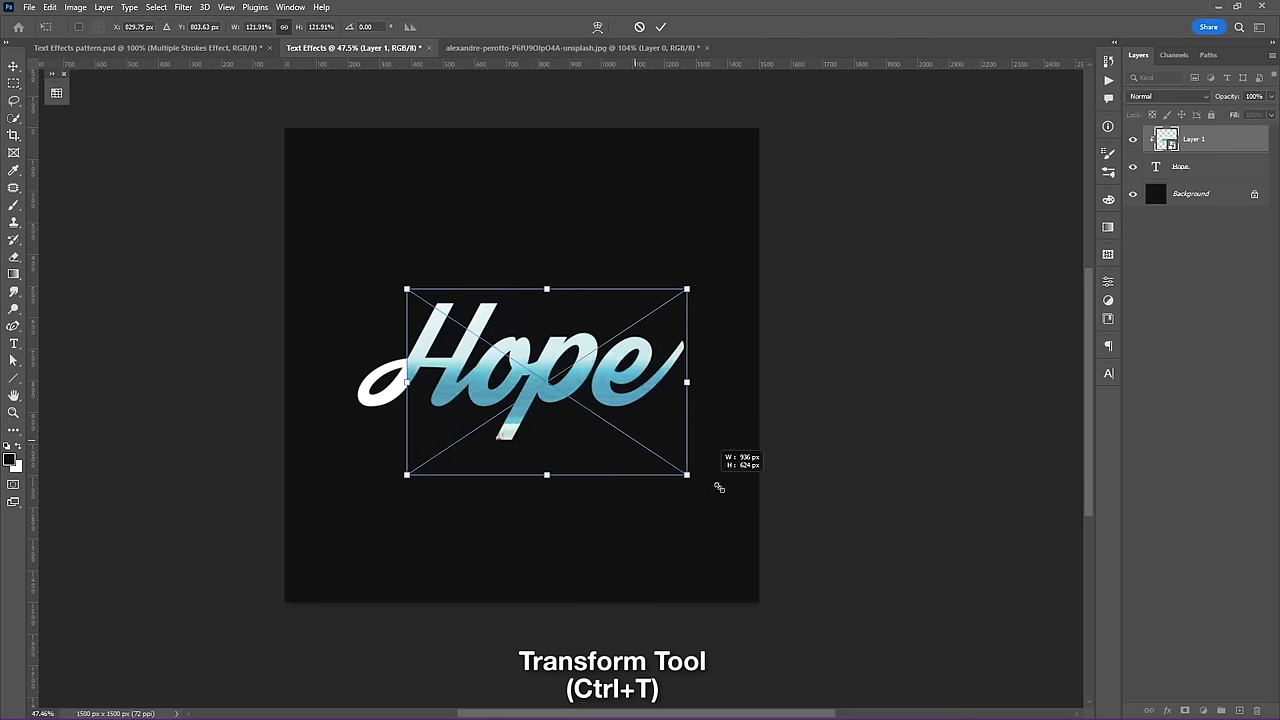
drag(638, 437, 766, 528)
drag(693, 472, 633, 376)
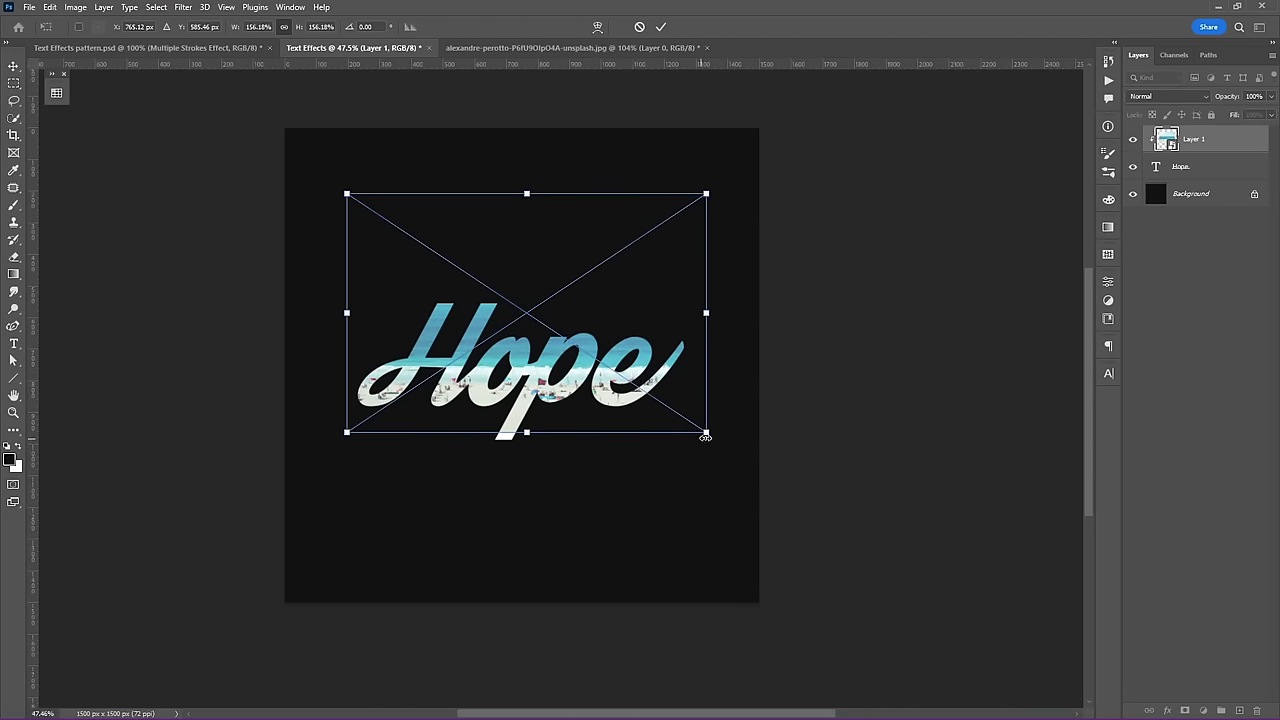
mouse_move(705, 436)
mouse_down()
mouse_move(751, 457)
mouse_move(686, 420)
mouse_up()
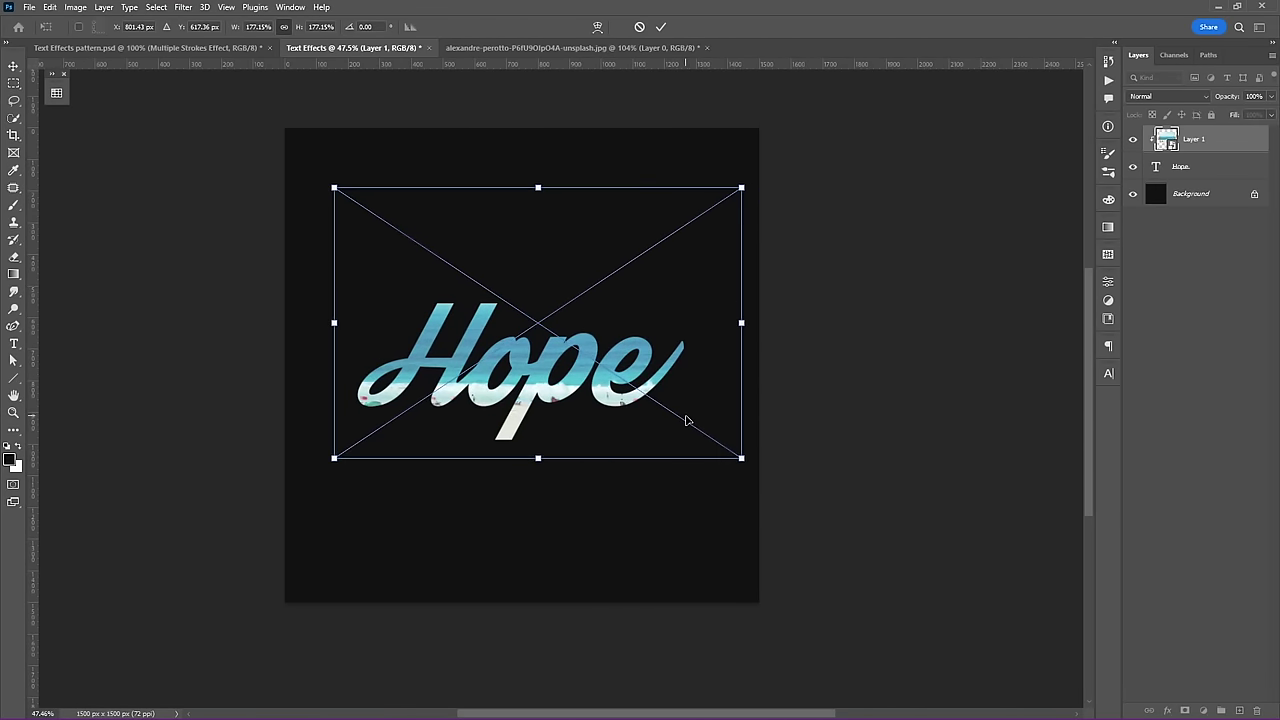
key(Return)
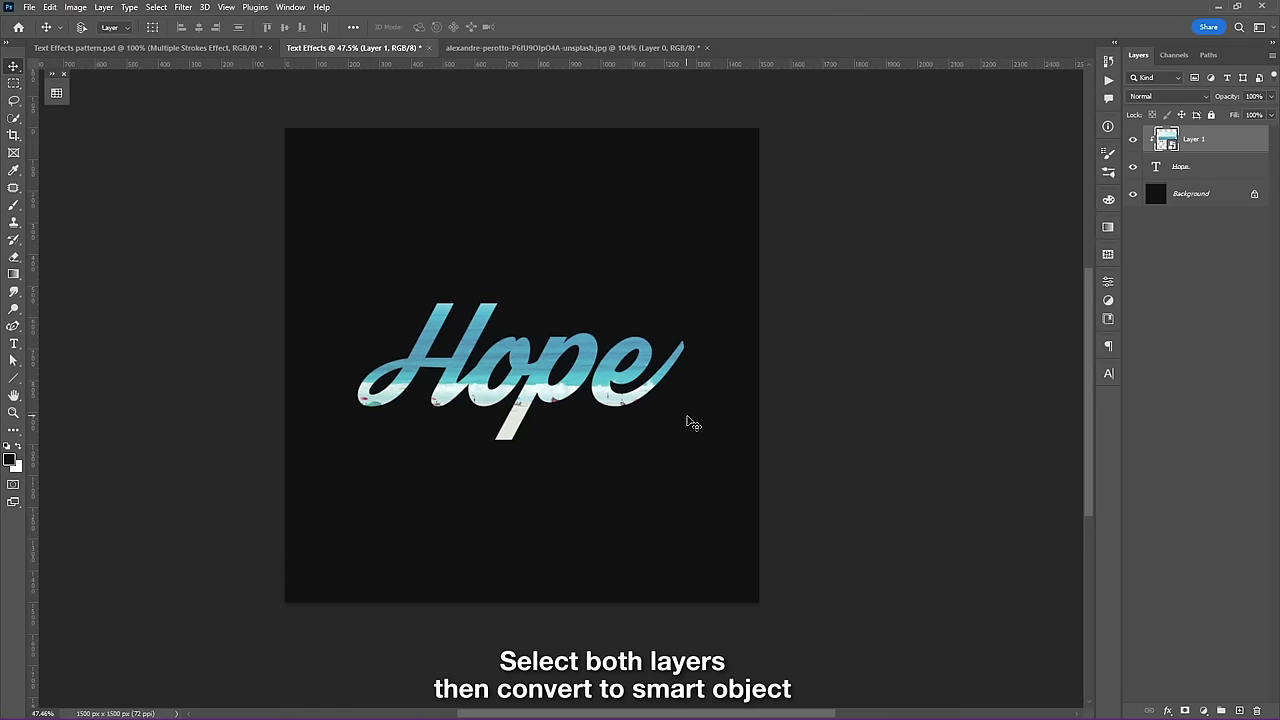
- Merge the beach photo and Hope text into one smart object, Layer 1
shift+click(1207, 168)
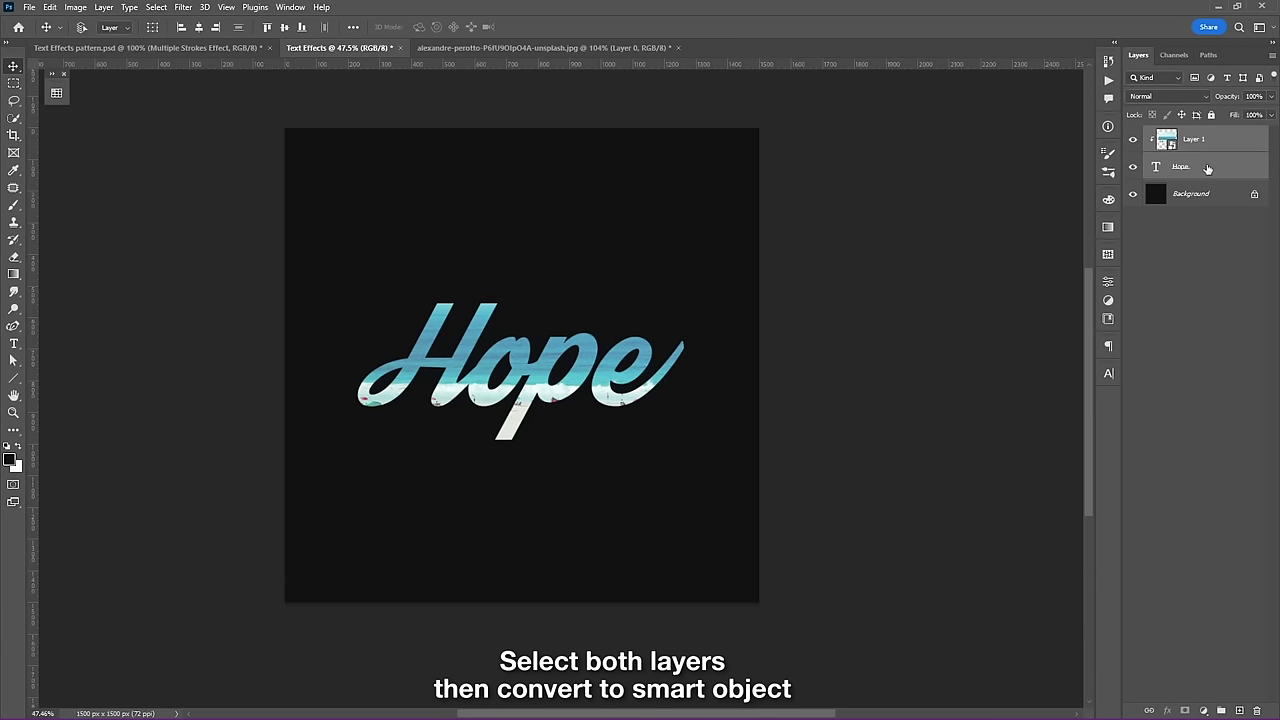
right_click(1207, 168)
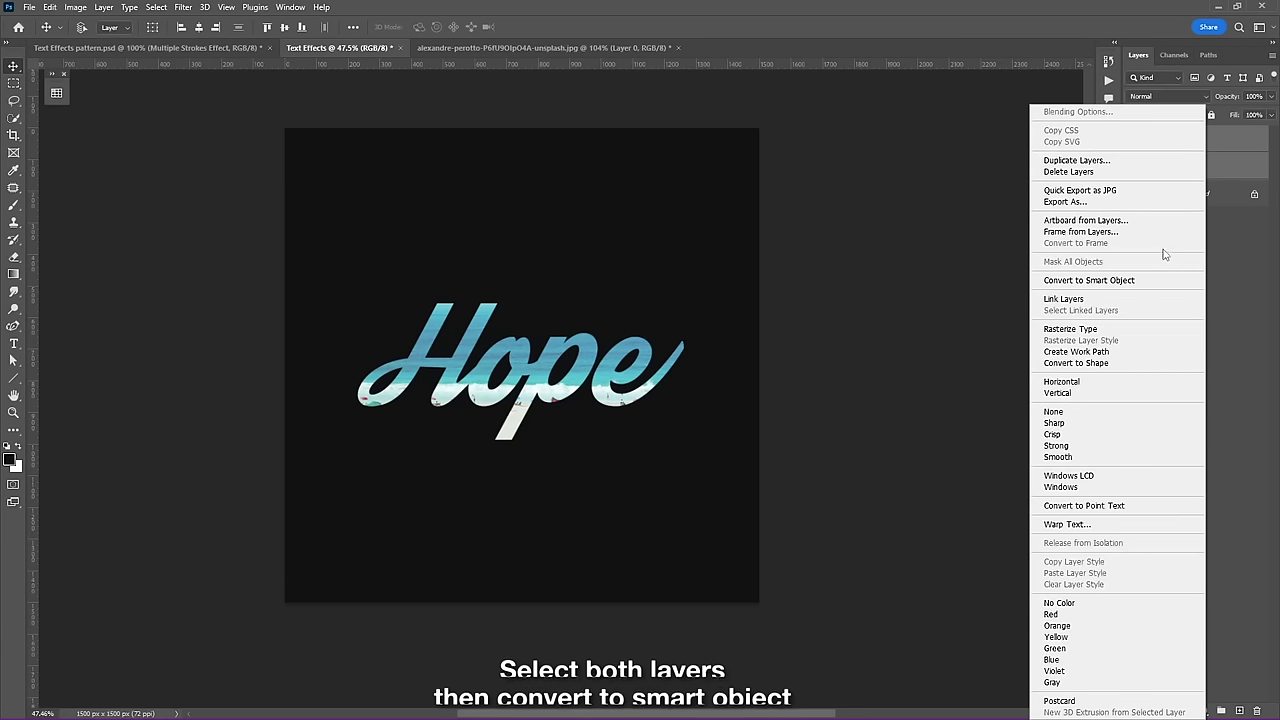
click(1090, 280)
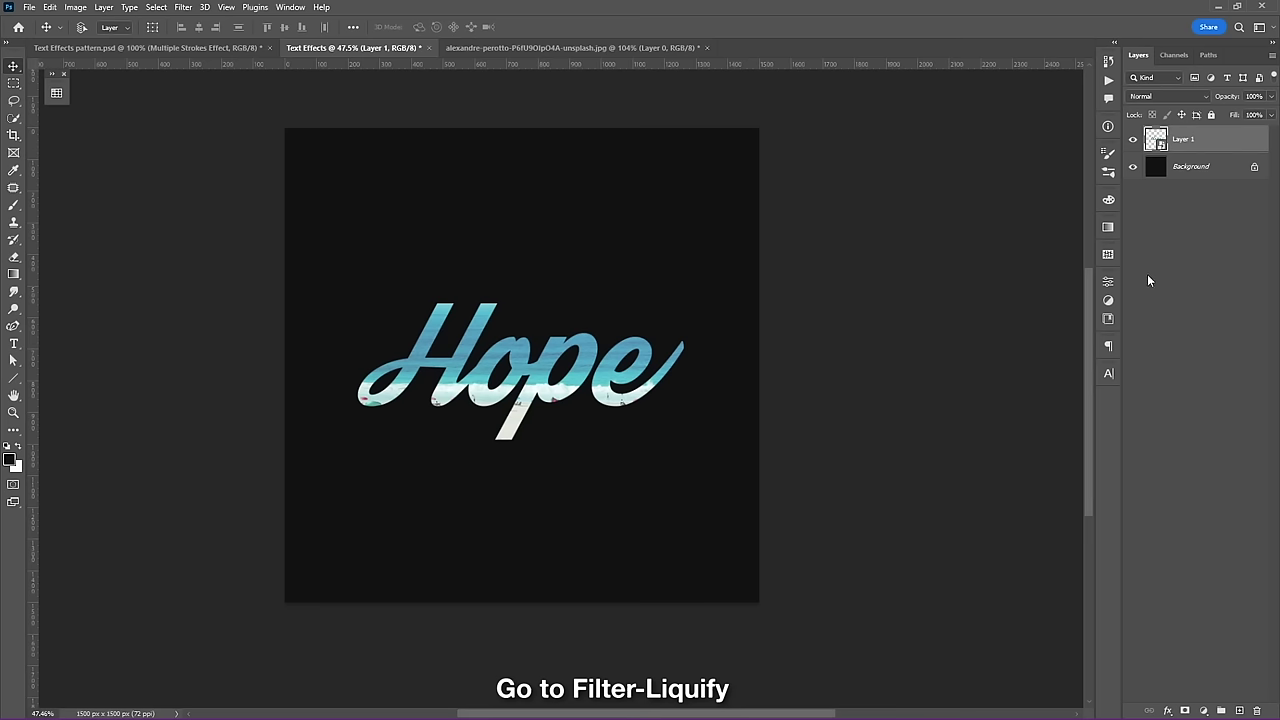
click(183, 7)
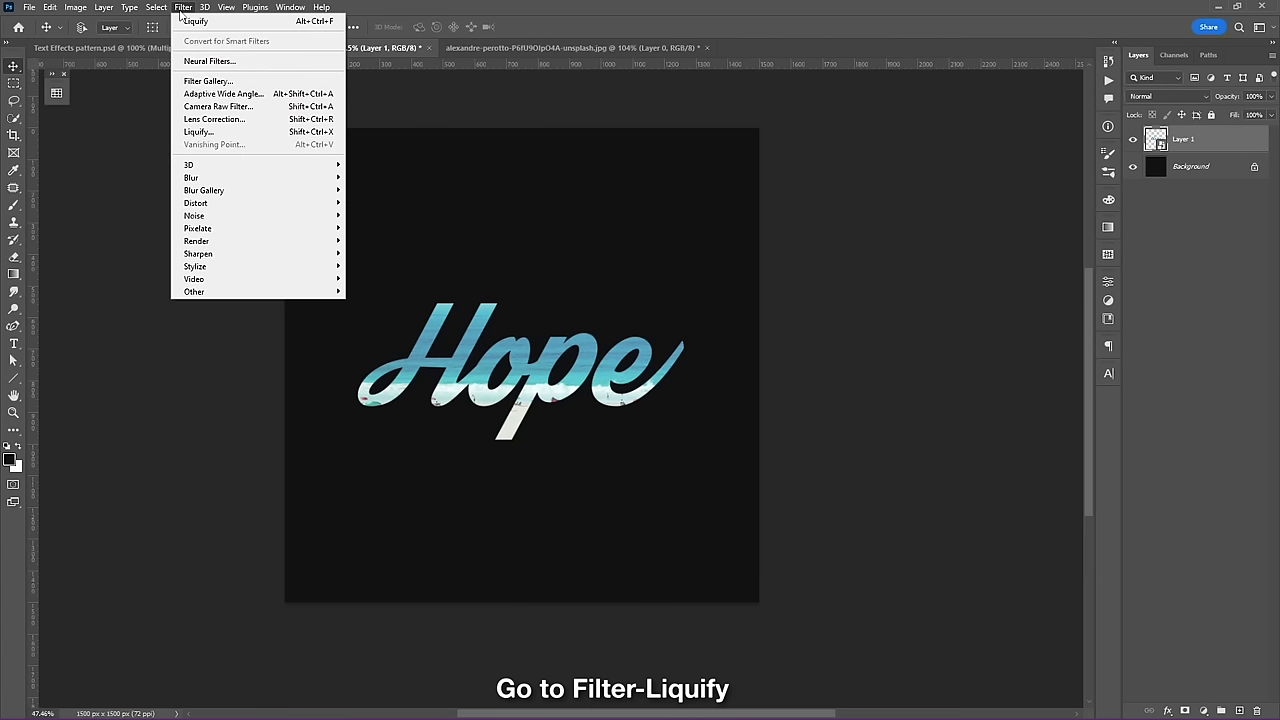
click(231, 133)
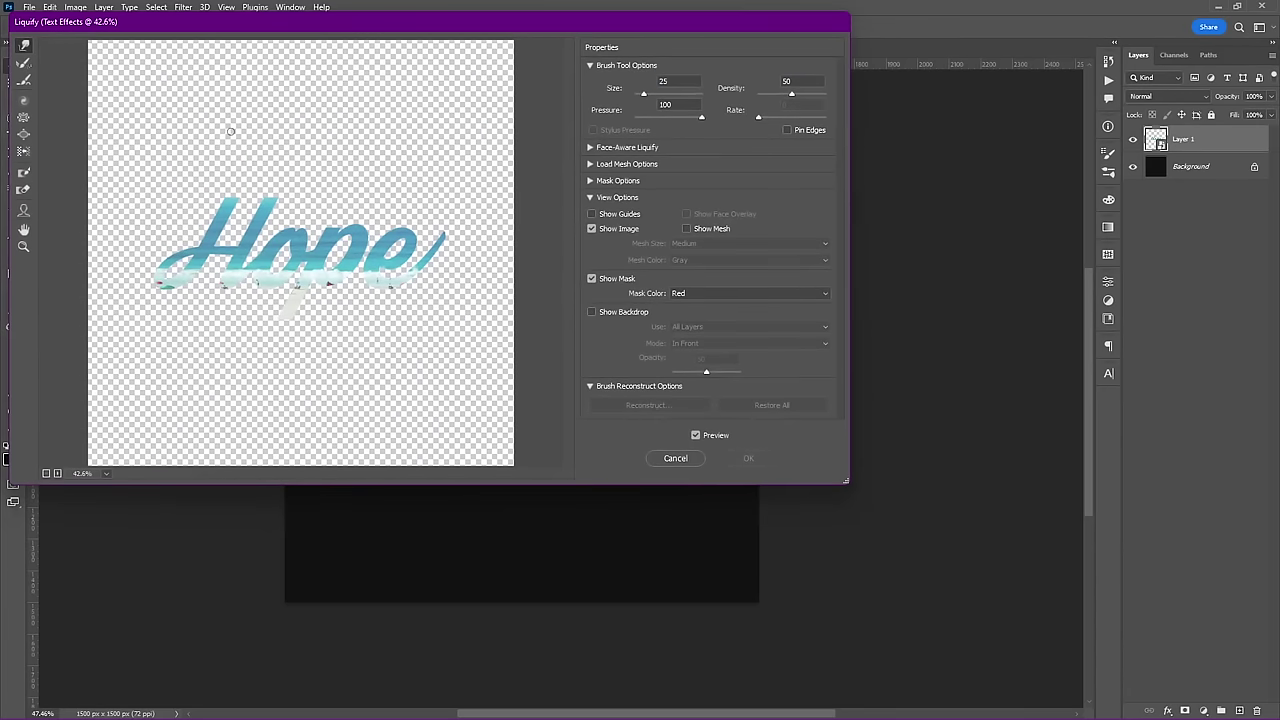
- Tick Pin Edges and warp the H strokes and lower edges downward with varying brush sizes
scroll(445, 170, up, 3)
scroll(445, 170, up, 2)
scroll(445, 170, down, 2)
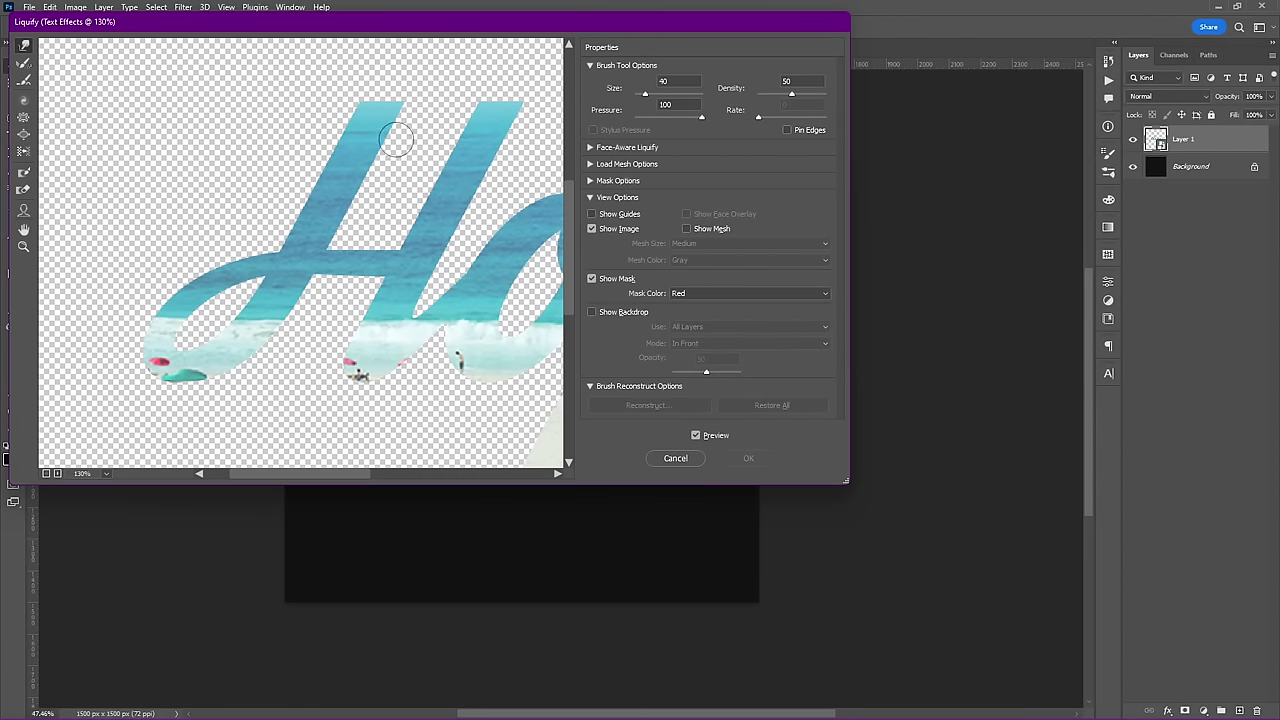
click(787, 130)
mouse_move(380, 110)
mouse_down()
mouse_move(162, 323)
mouse_move(330, 262)
mouse_up()
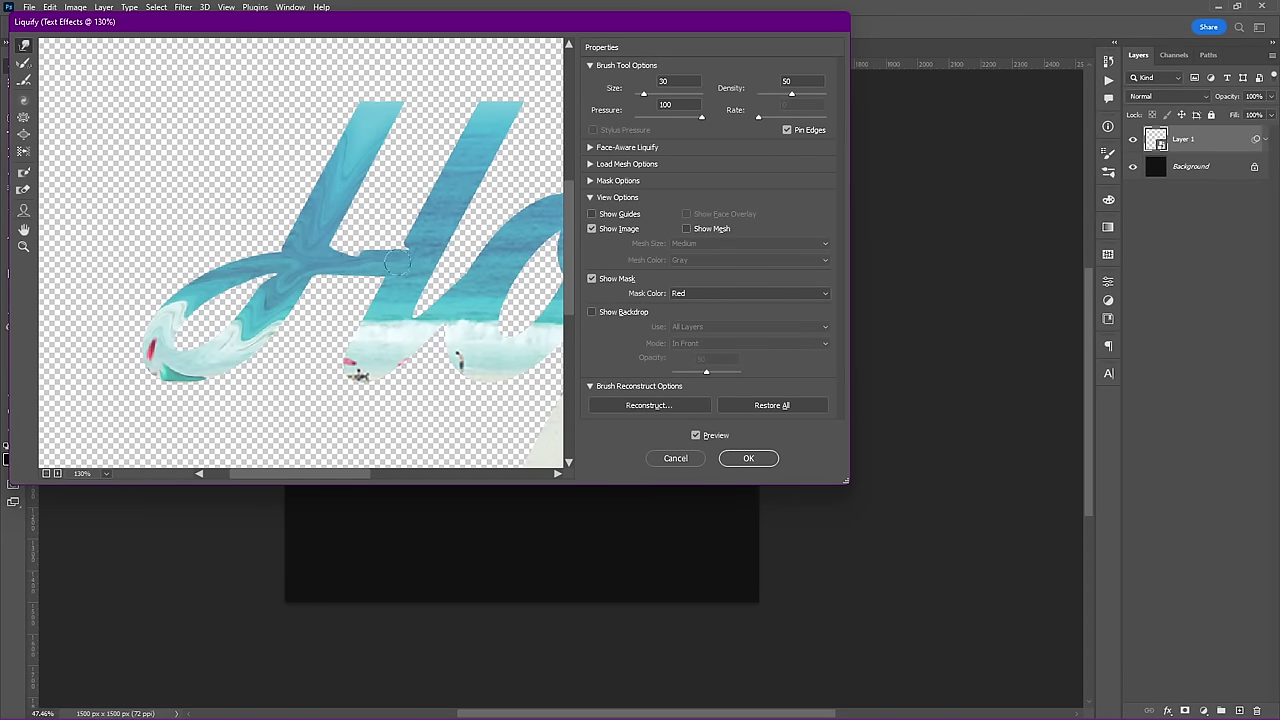
key(bracketleft)
key(bracketleft)
key(bracketleft)
drag(410, 265, 408, 270)
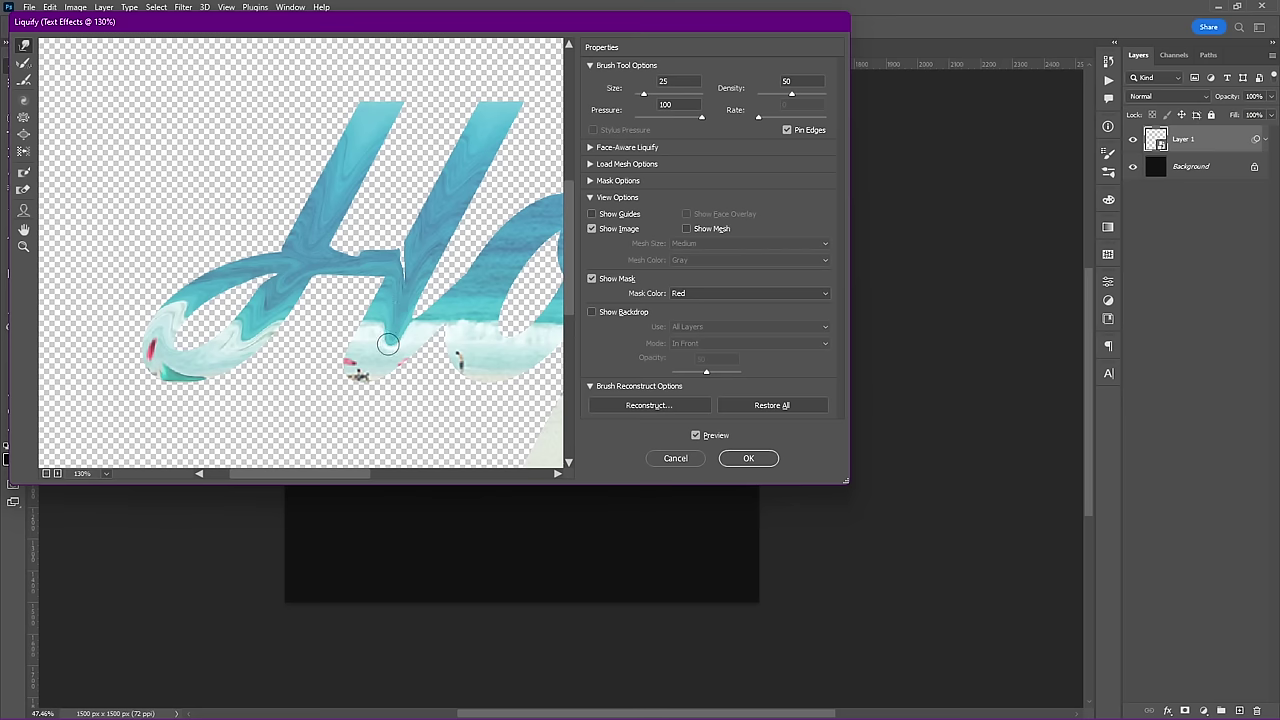
key(bracketright)
key(bracketright)
key(bracketright)
mouse_move(460, 330)
mouse_down()
mouse_move(312, 377)
mouse_move(363, 391)
mouse_up()
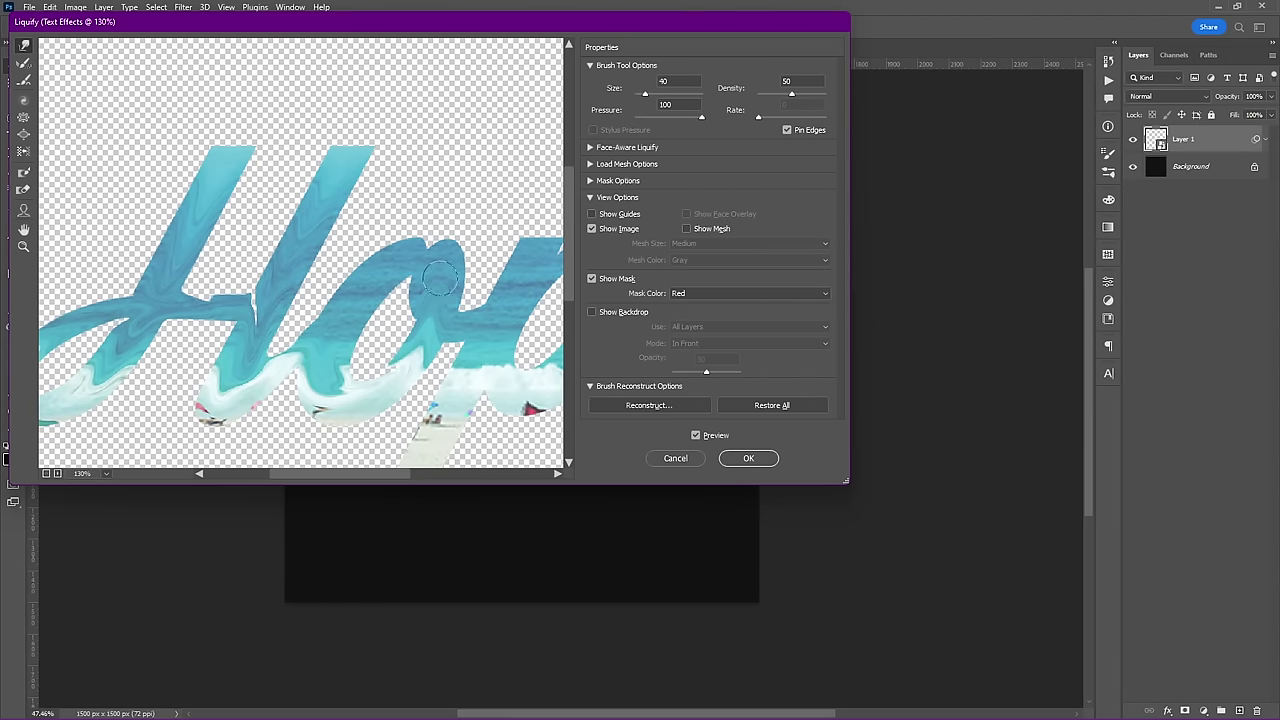
- Stretch the p descender into a long tail, warp the o, and pull the p's top into a spike
key(bracketleft)
key(bracketleft)
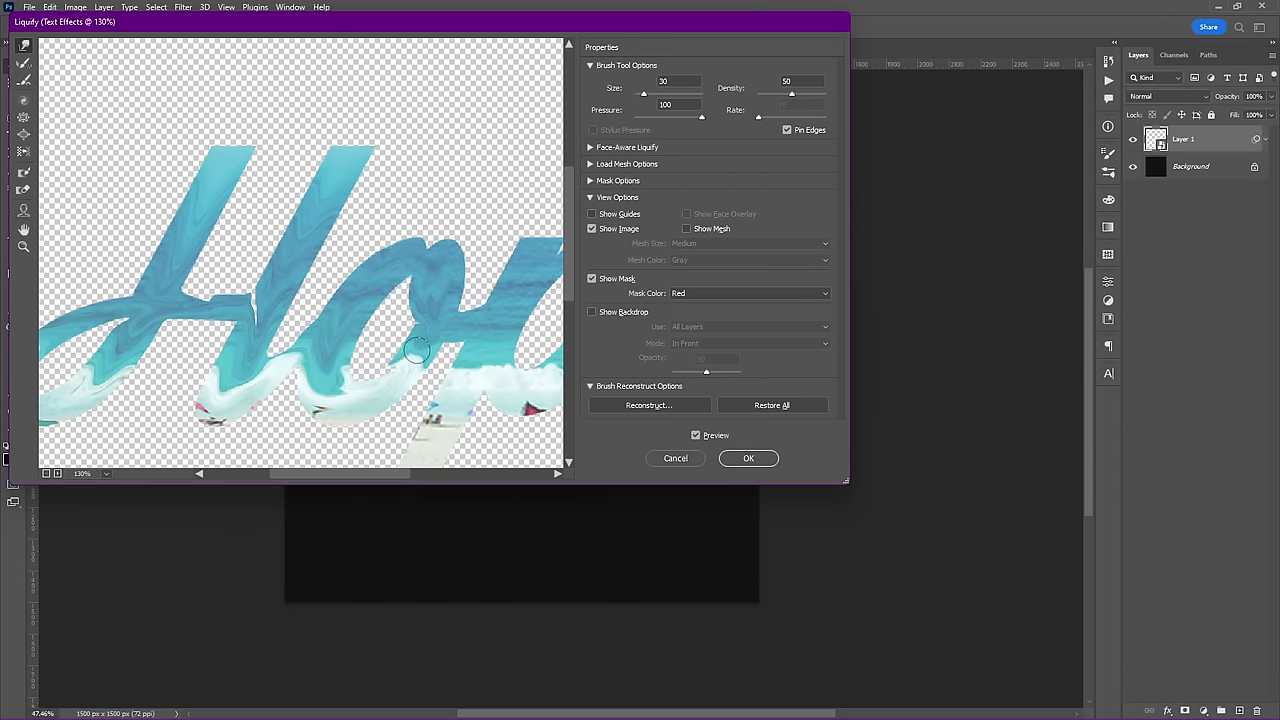
drag(496, 287, 351, 182)
key(bracketright)
mouse_move(340, 255)
mouse_down()
mouse_move(254, 383)
mouse_move(140, 443)
mouse_up()
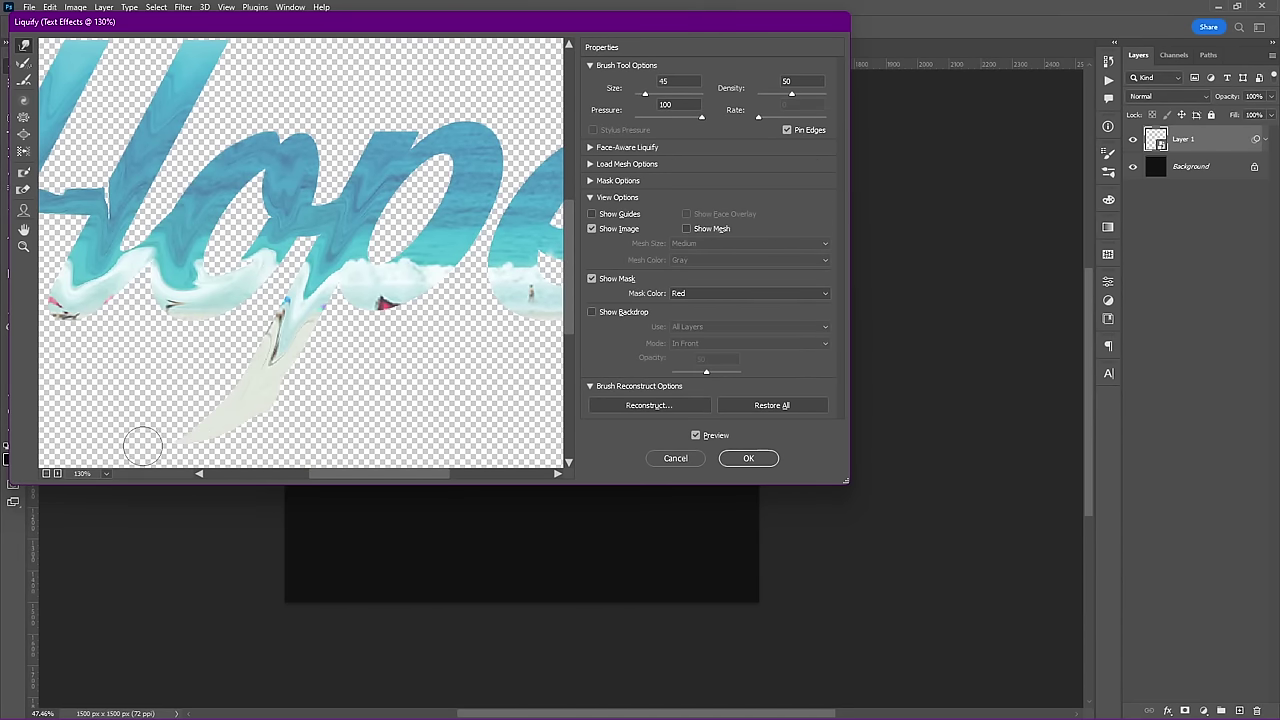
drag(360, 284, 474, 140)
key(bracketleft)
key(bracketleft)
key(bracketleft)
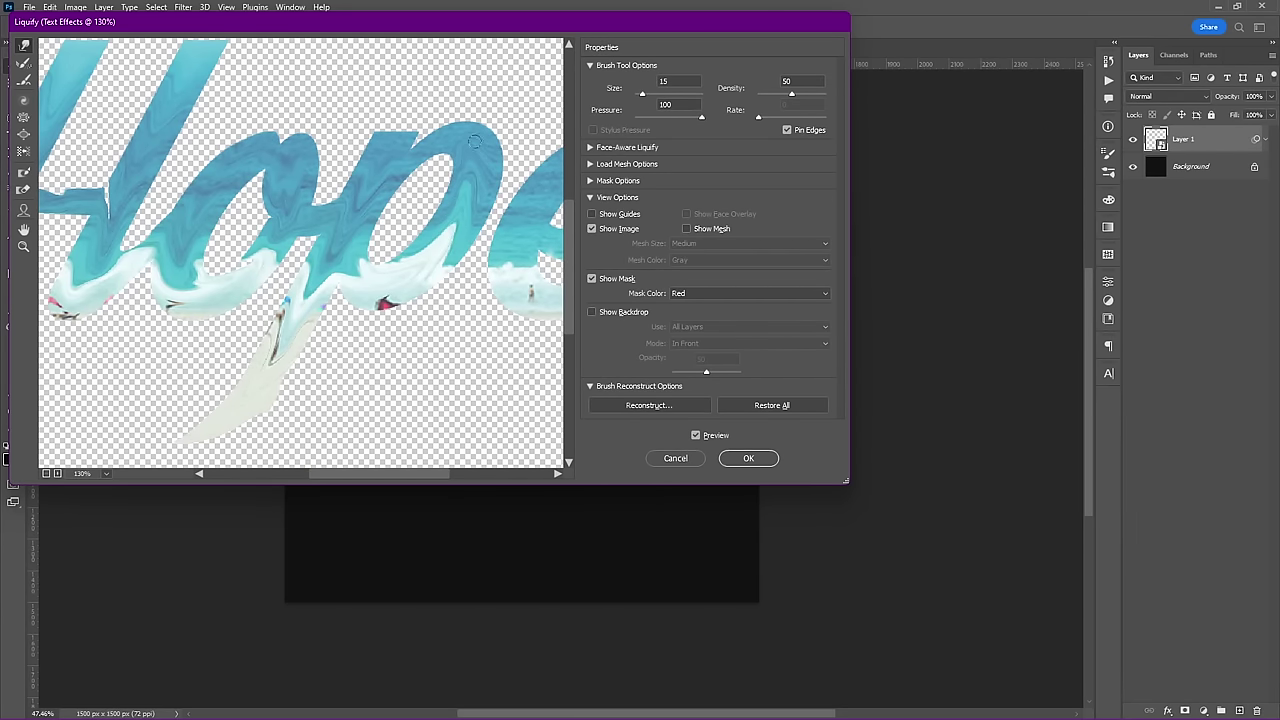
drag(391, 146, 380, 57)
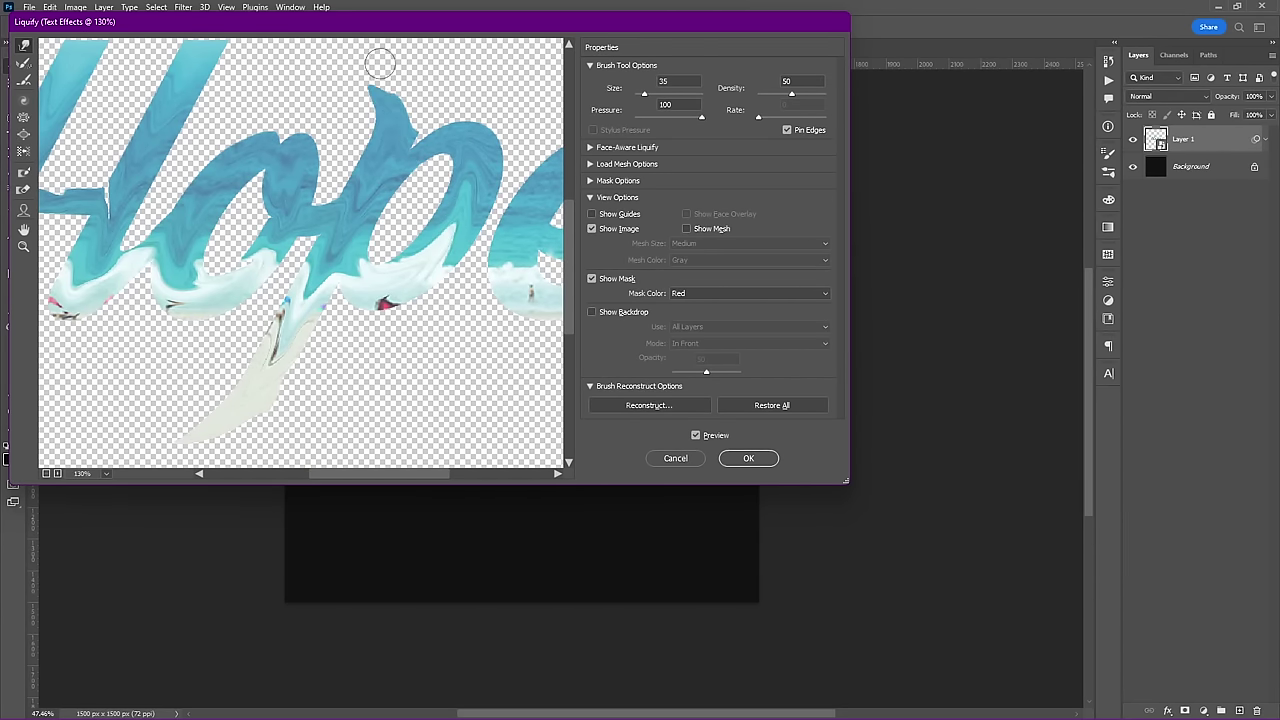
key(bracketright)
- Pull a long tail from the e up-right, smooth its bottom, and apply the Liquify warp
scroll(326, 268, right, 2)
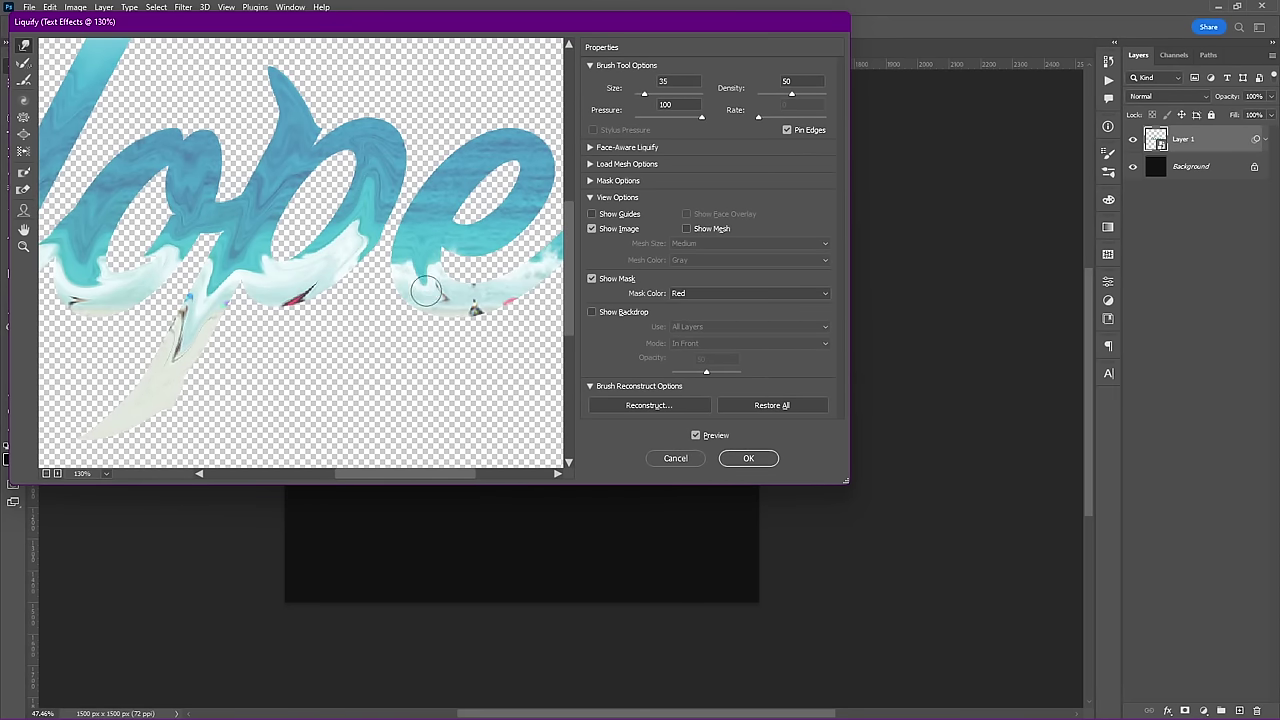
scroll(357, 317, right, 2)
mouse_move(357, 317)
mouse_down()
mouse_move(533, 160)
mouse_move(529, 80)
mouse_up()
scroll(529, 80, up, 1)
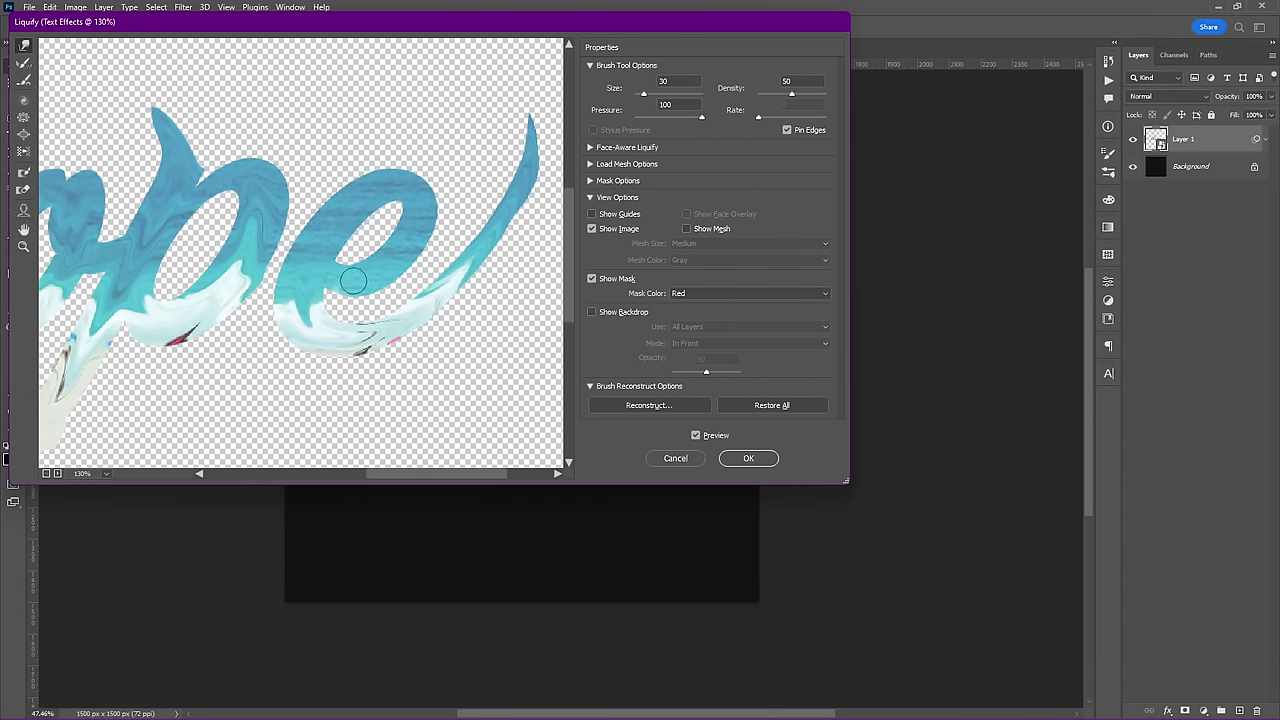
key(bracketleft)
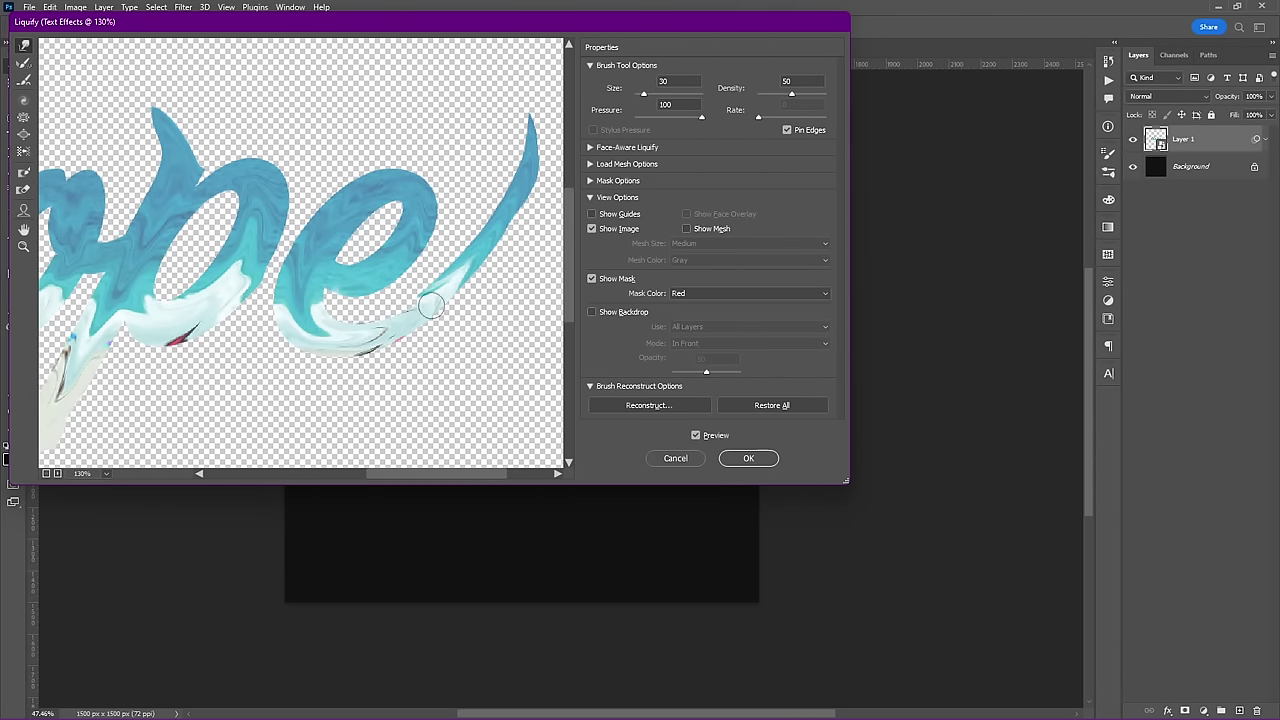
drag(299, 256, 530, 148)
key(bracketright)
key(bracketright)
key(bracketright)
scroll(528, 150, down, 3)
scroll(470, 200, down, 1)
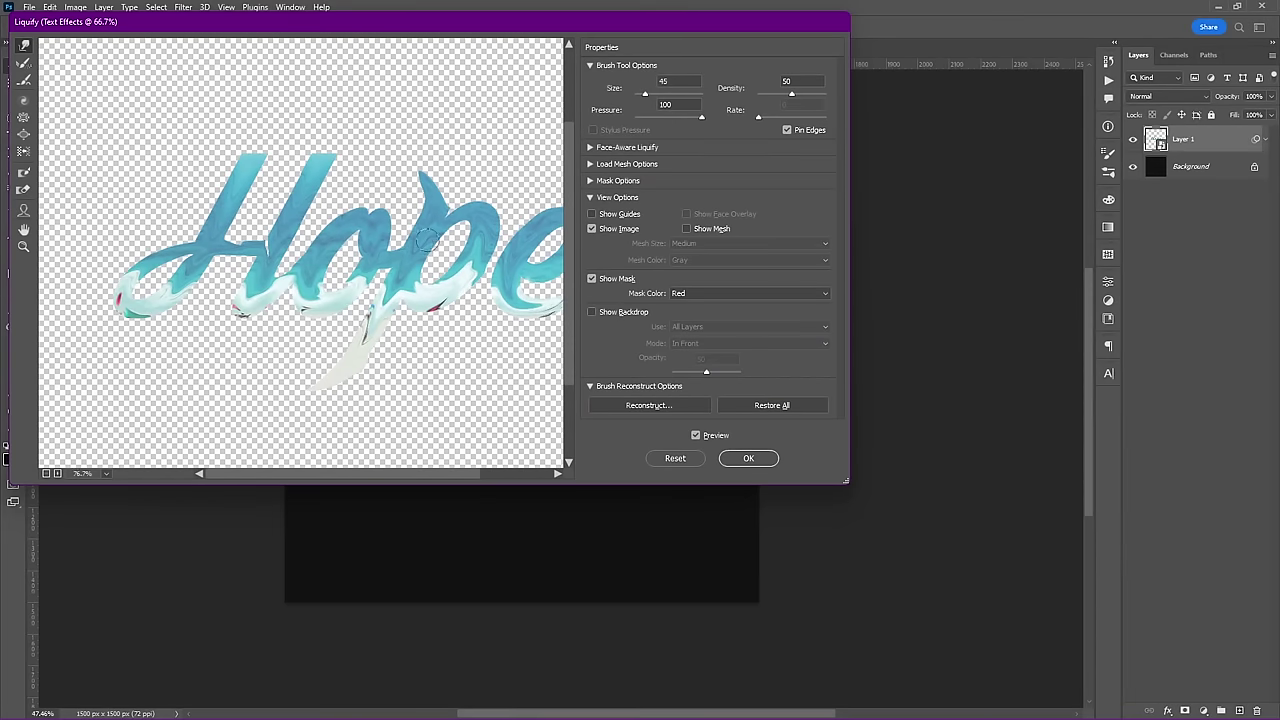
scroll(427, 240, down, 1)
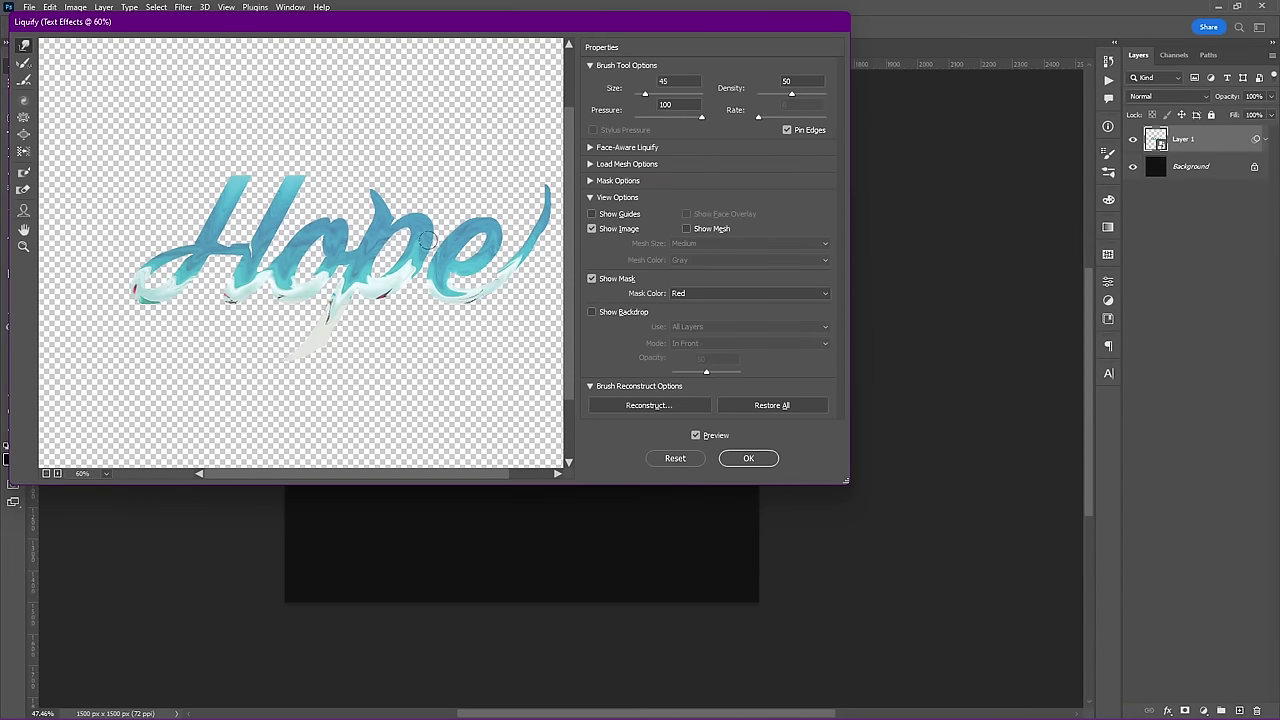
click(765, 466)
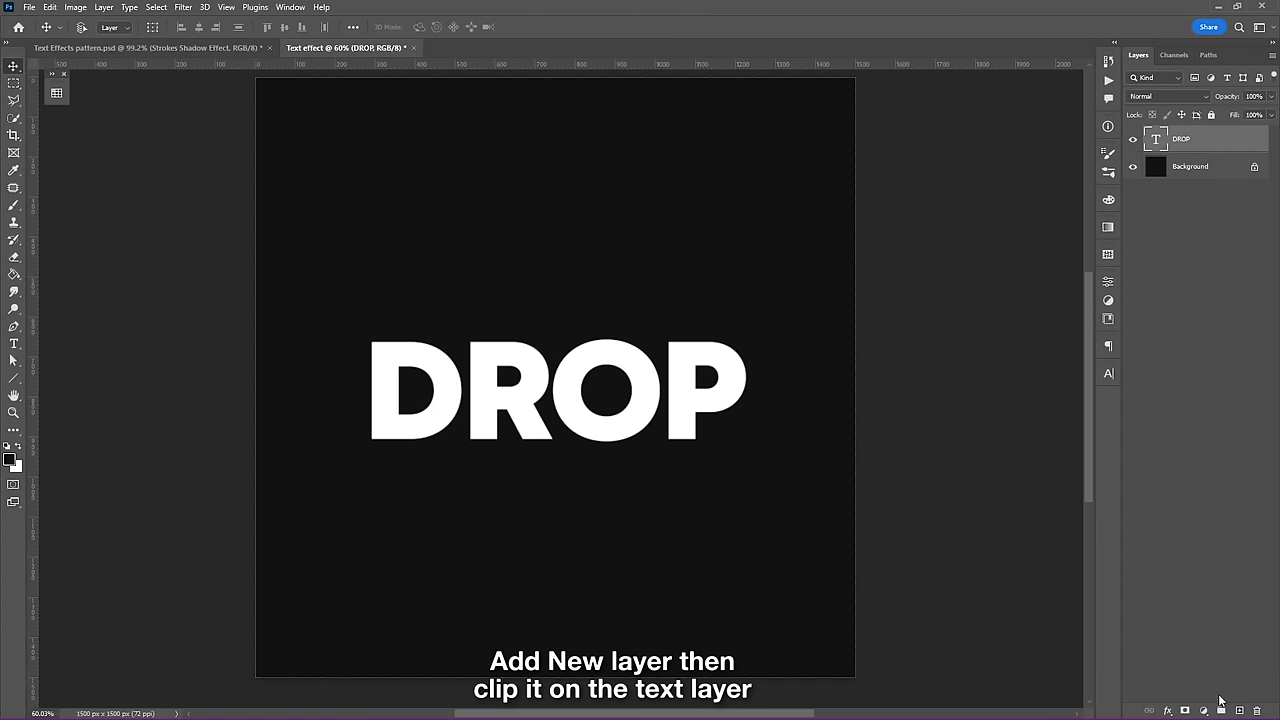
- Add a new layer clipped to the DROP text and name it Shadows
click(1240, 710)
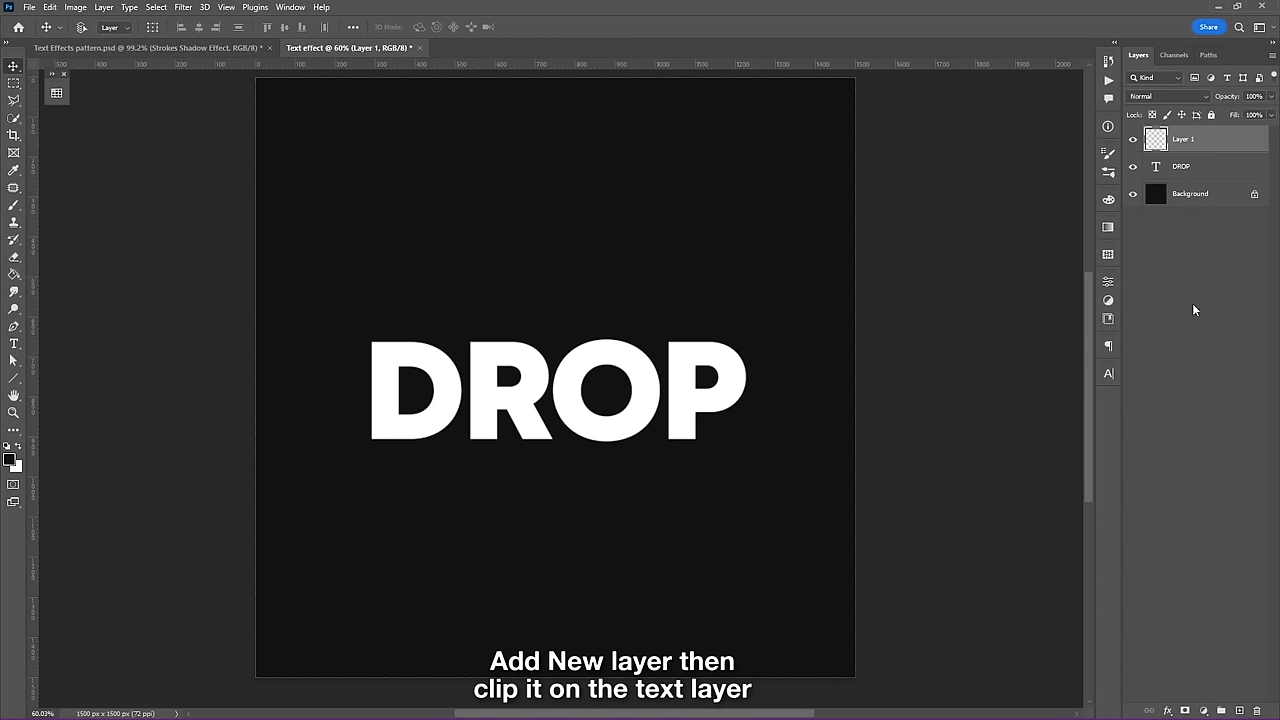
right_click(1213, 151)
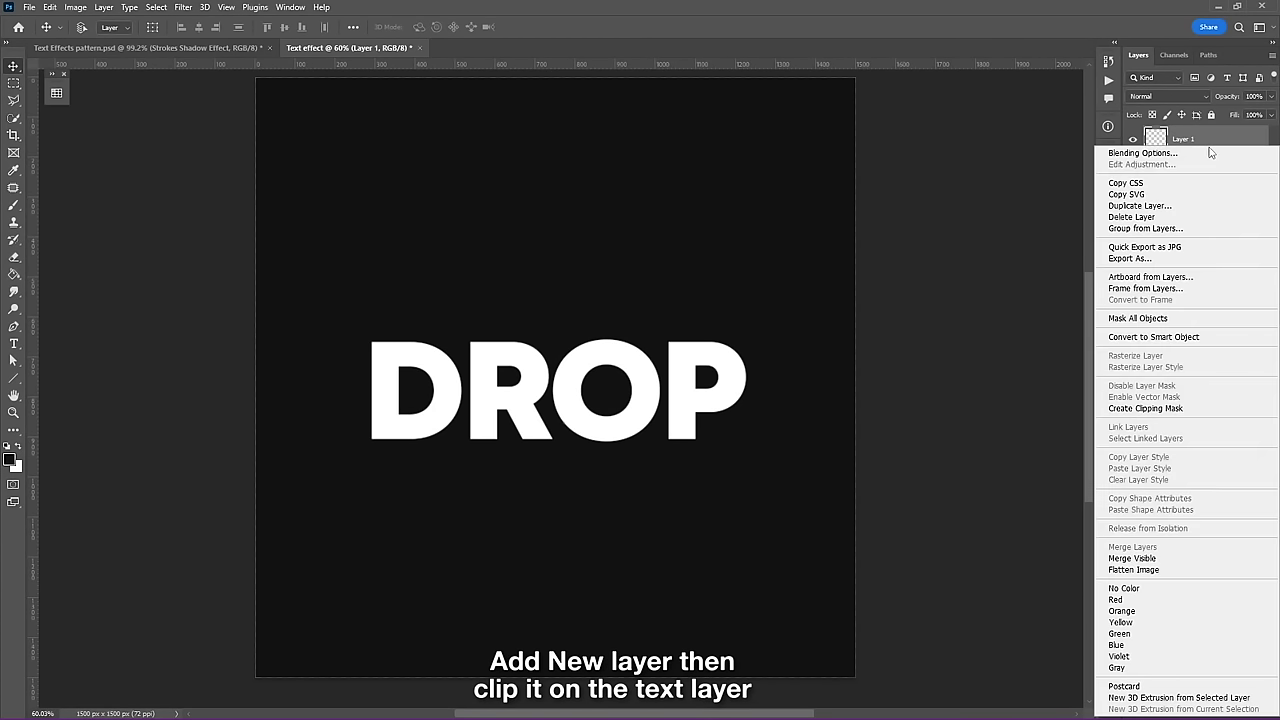
click(1184, 410)
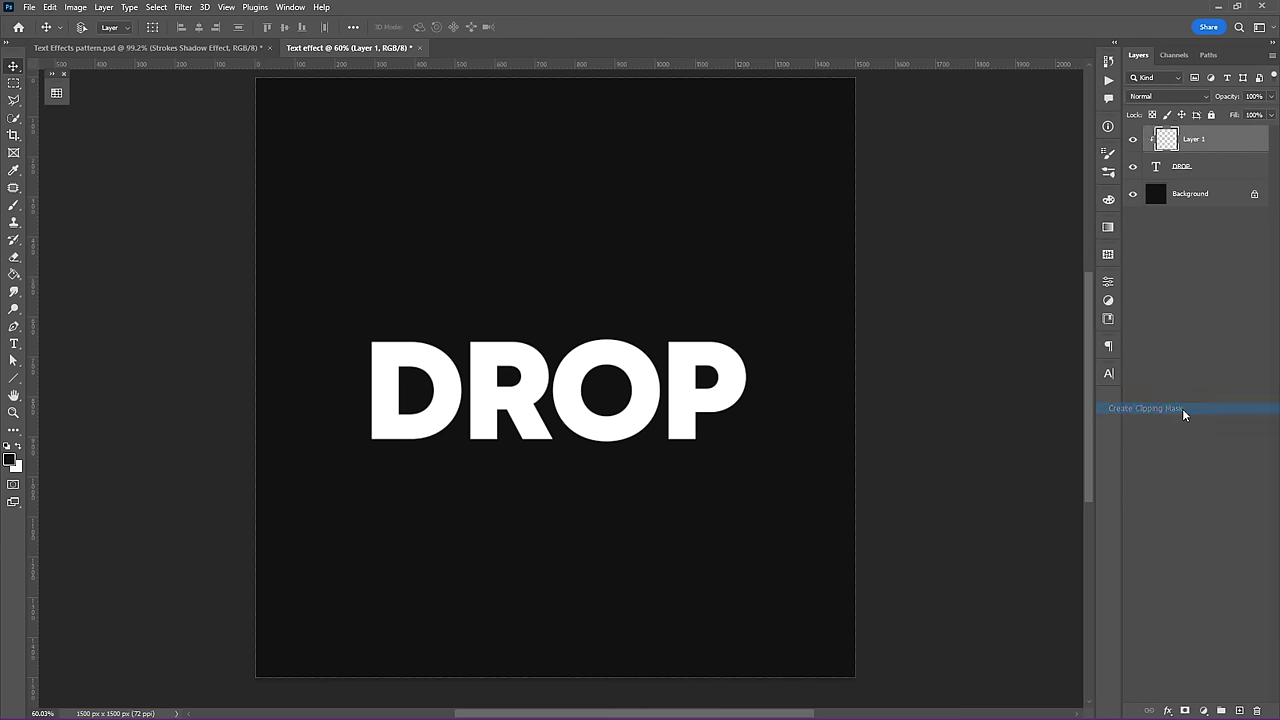
click(1185, 141)
text(Shadows)
key(Return)
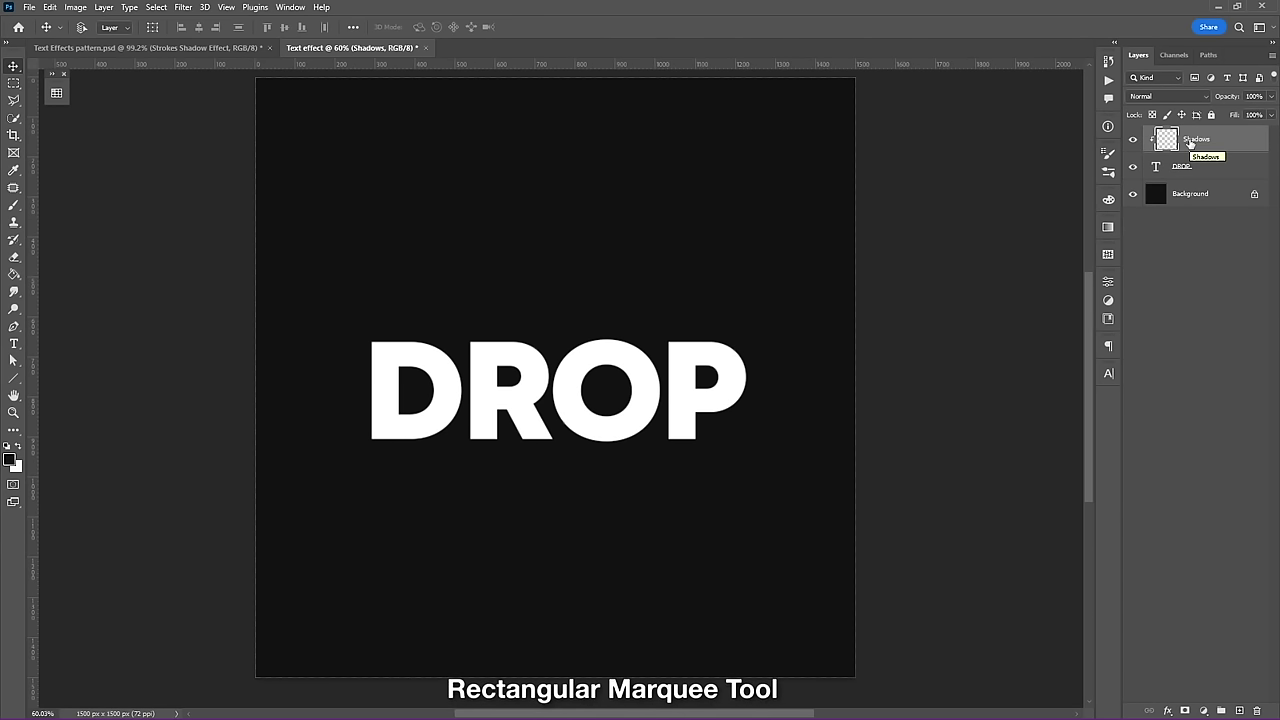
- Marquee-select a tall rectangle over the D's left side
click(13, 83)
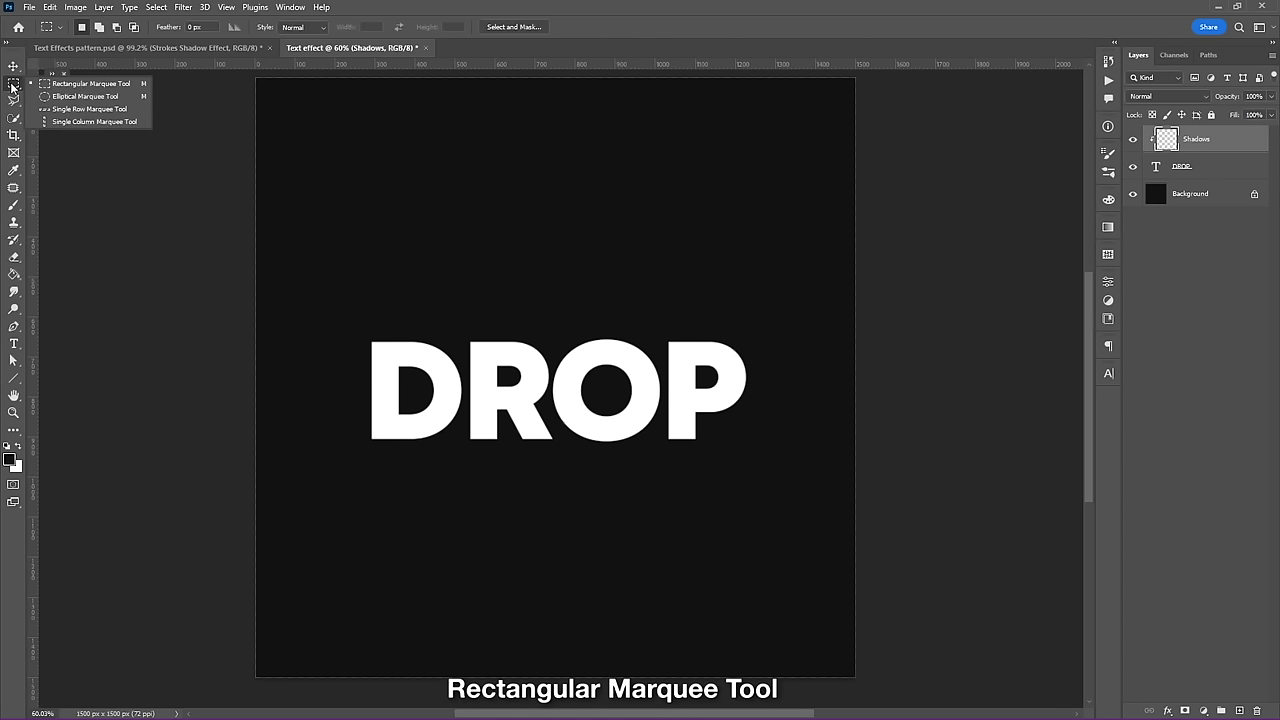
click(47, 86)
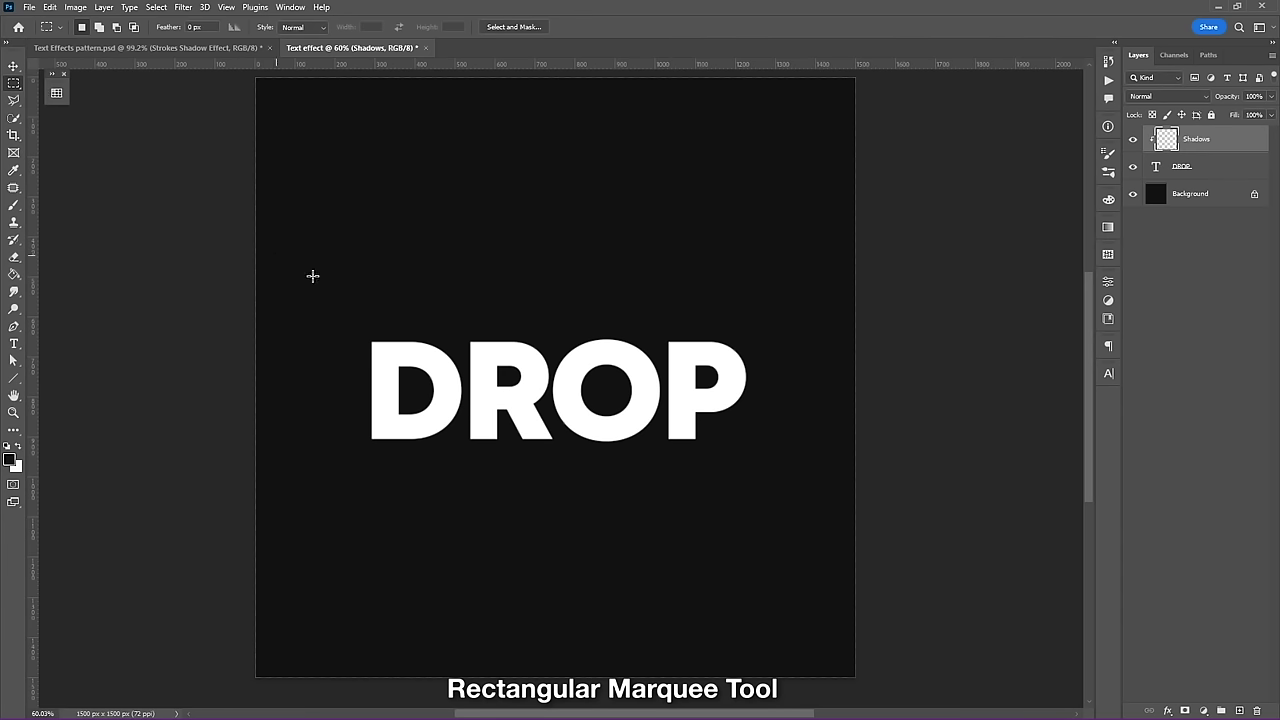
drag(365, 493, 384, 510)
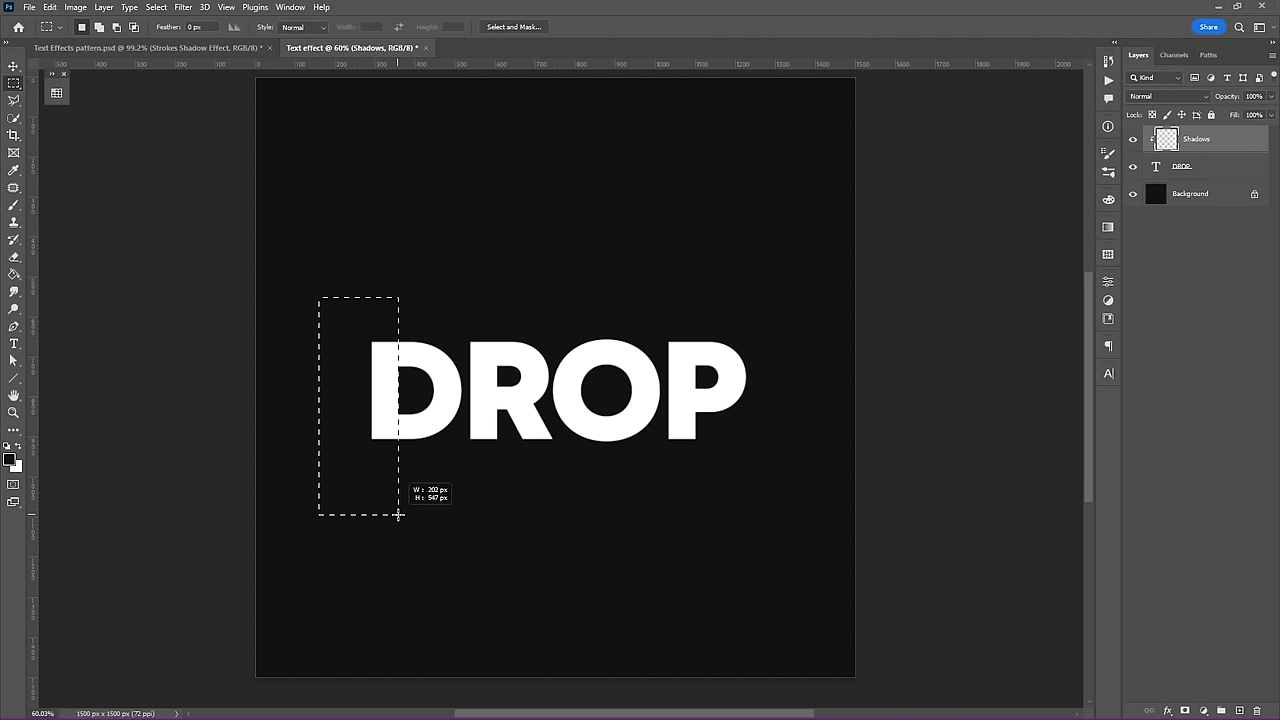
scroll(372, 409, up, 2)
scroll(372, 409, up, 2)
scroll(375, 407, up, 1)
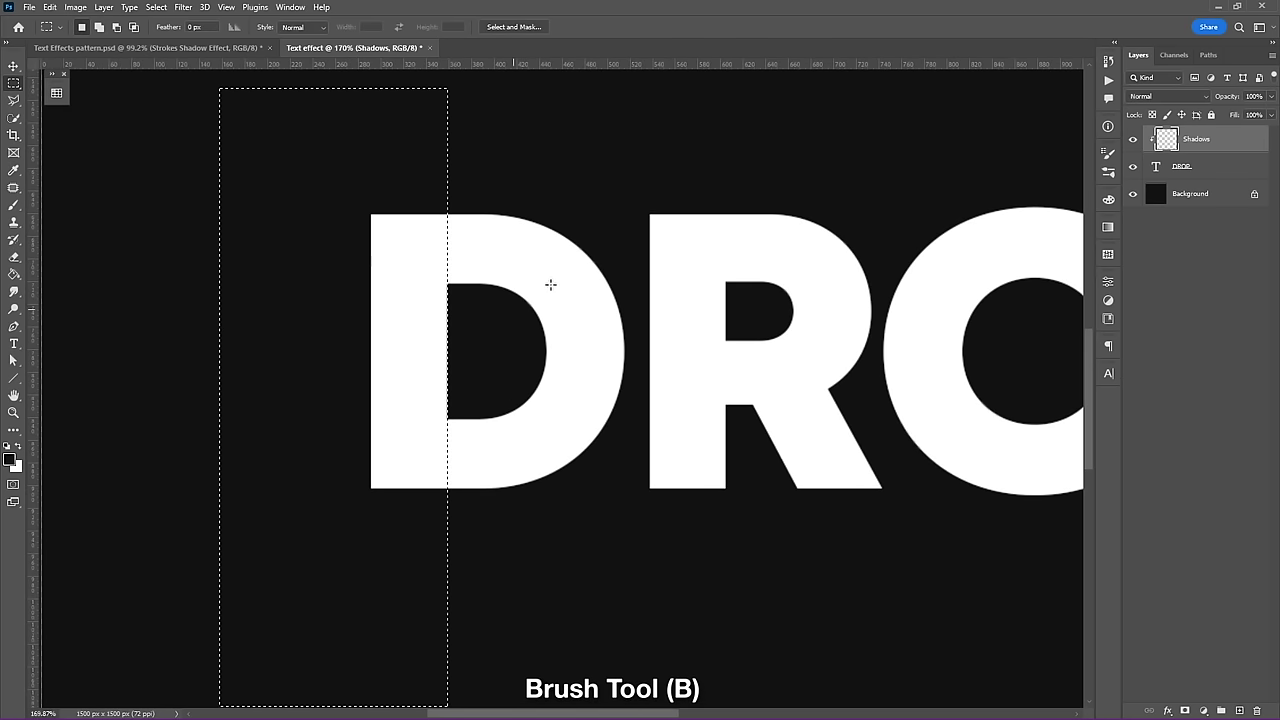
- Paint a soft black shadow down the D's left stem, then deselect
key(b)
right_click(550, 251)
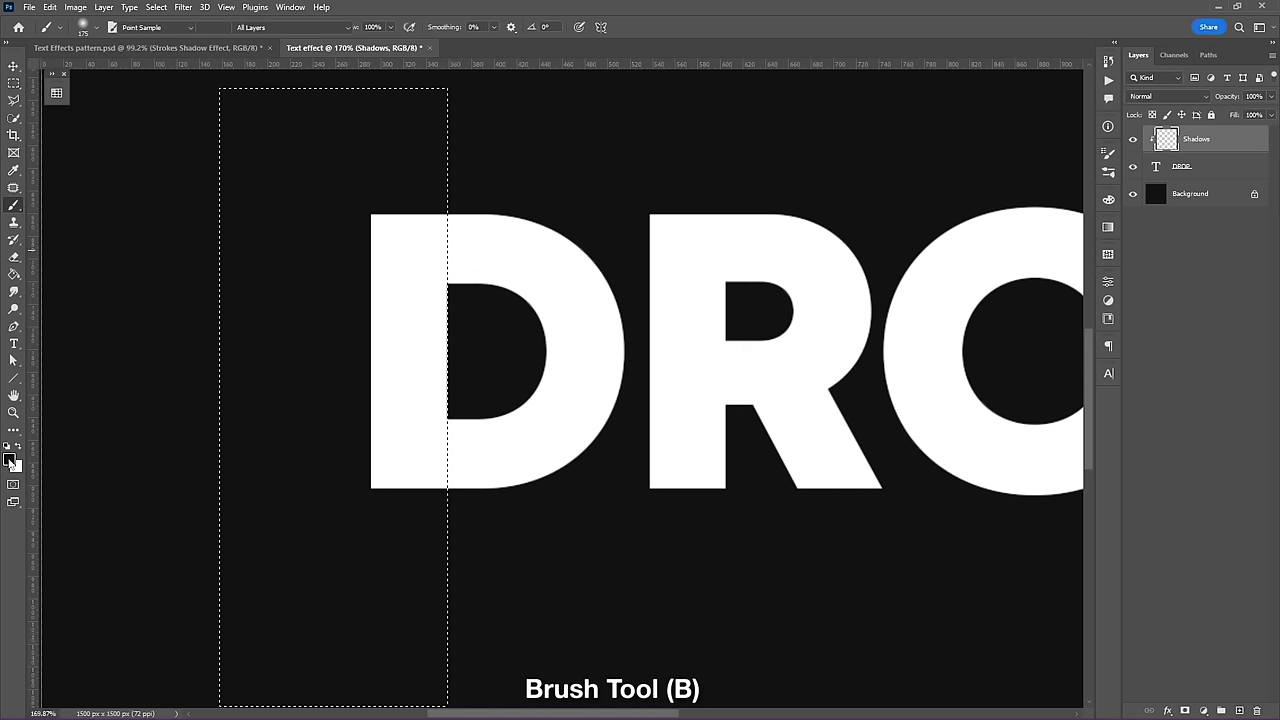
click(11, 458)
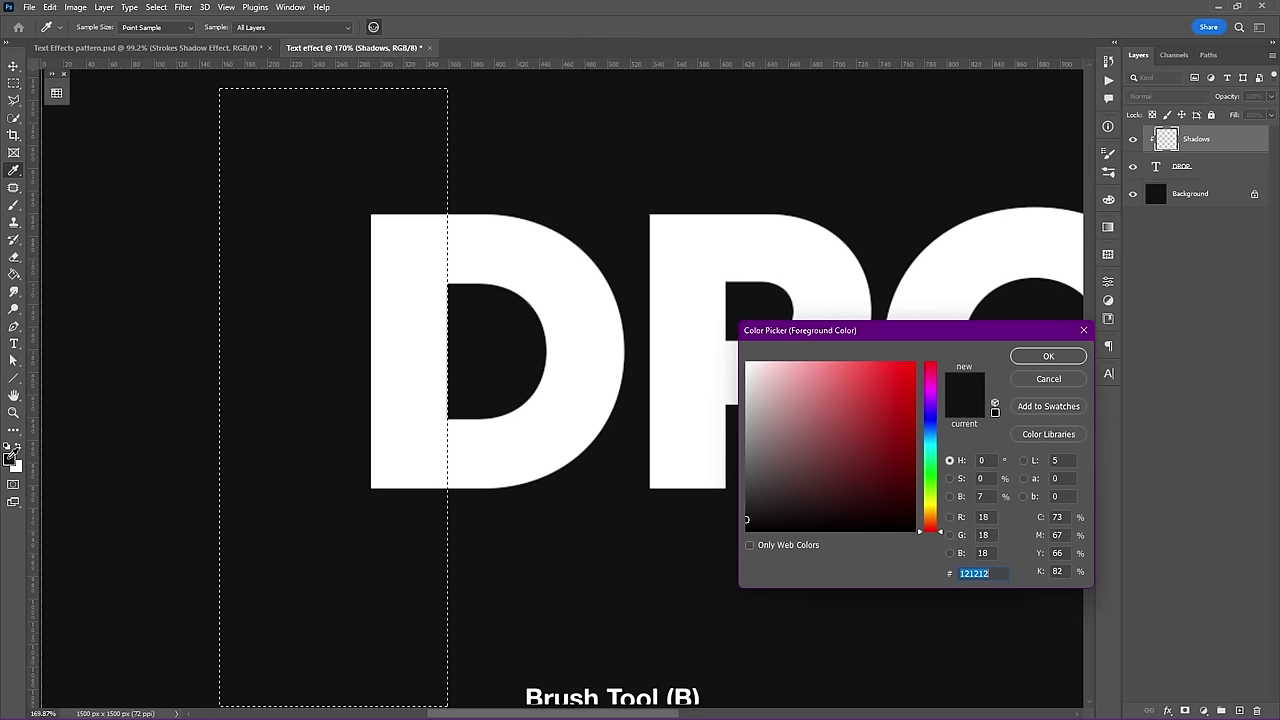
click(1030, 357)
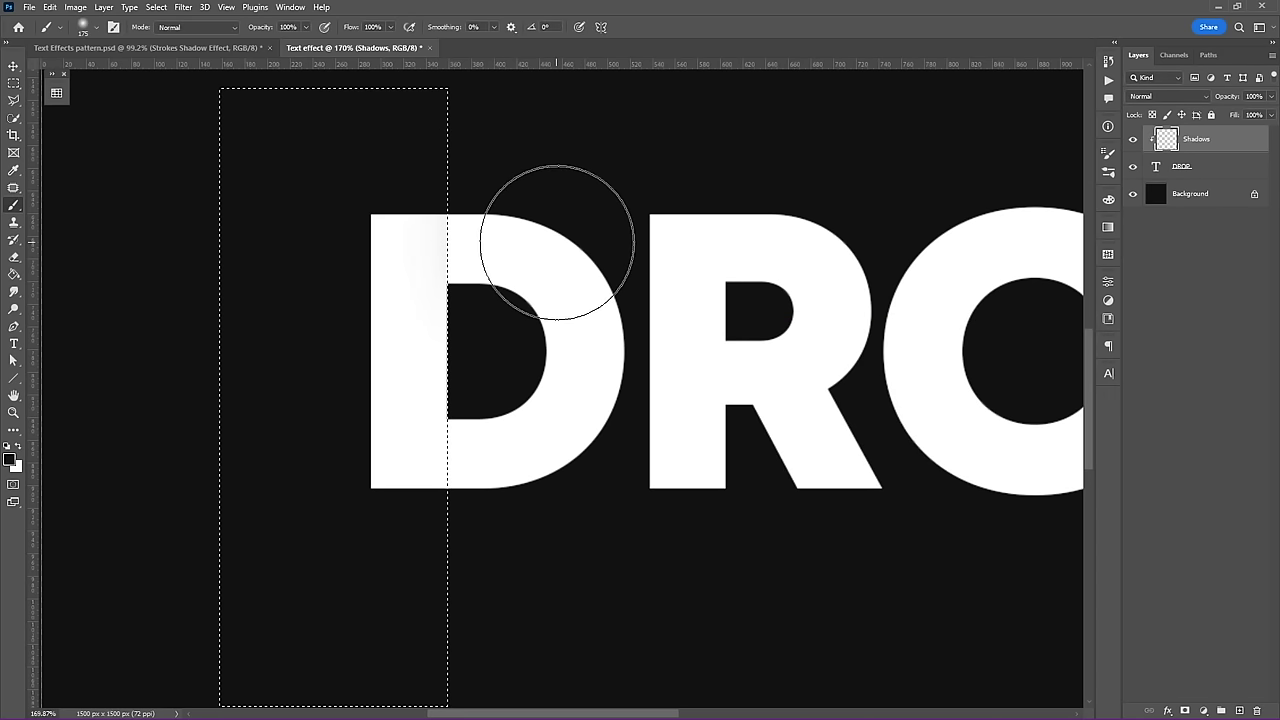
mouse_move(557, 242)
mouse_down()
mouse_move(553, 453)
mouse_move(558, 260)
mouse_up()
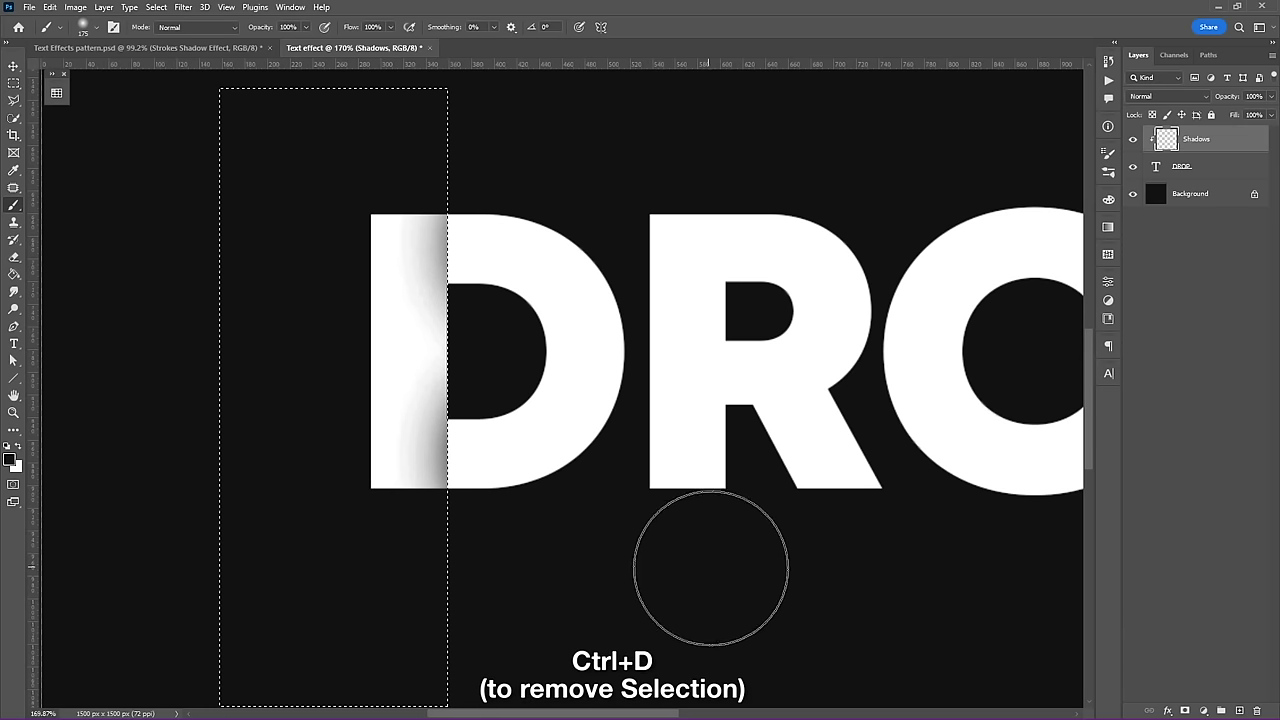
key(ctrl)
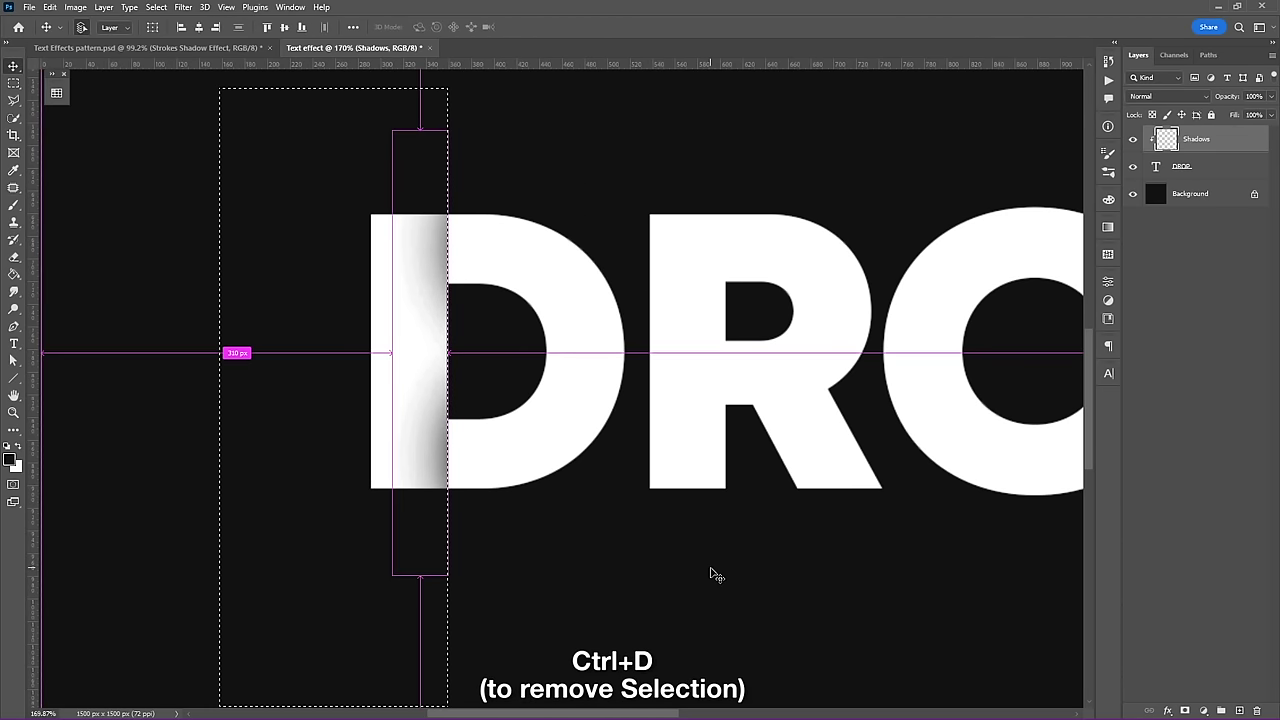
key(ctrl+d)
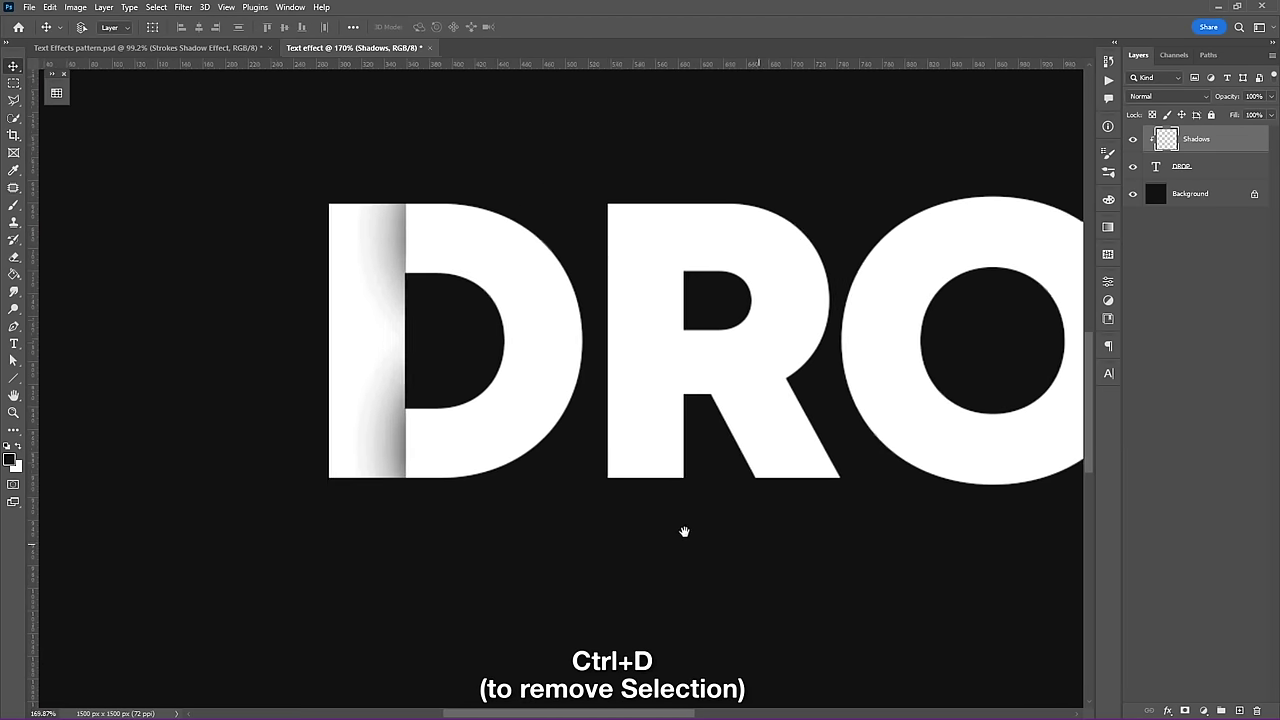
- Paint a soft shadow inside a rectangular selection over the R's stem
drag(733, 575, 563, 526)
key(m)
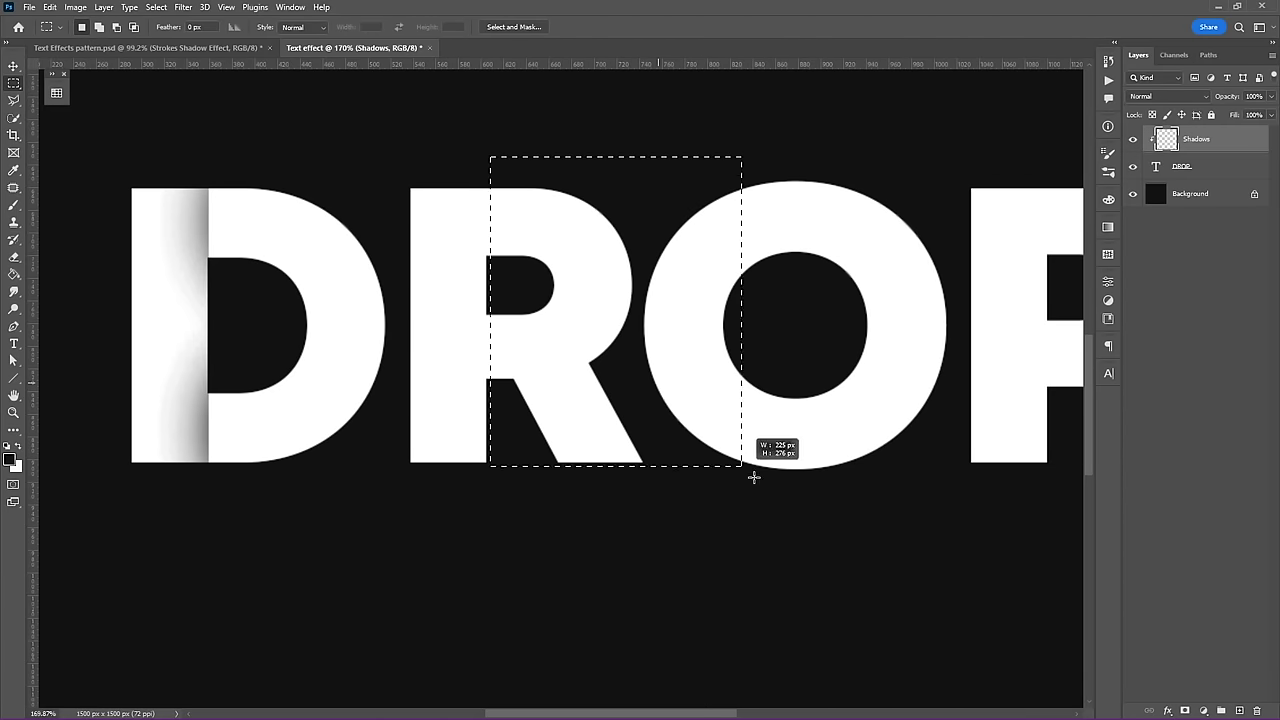
drag(754, 478, 826, 552)
key(b)
drag(423, 243, 383, 213)
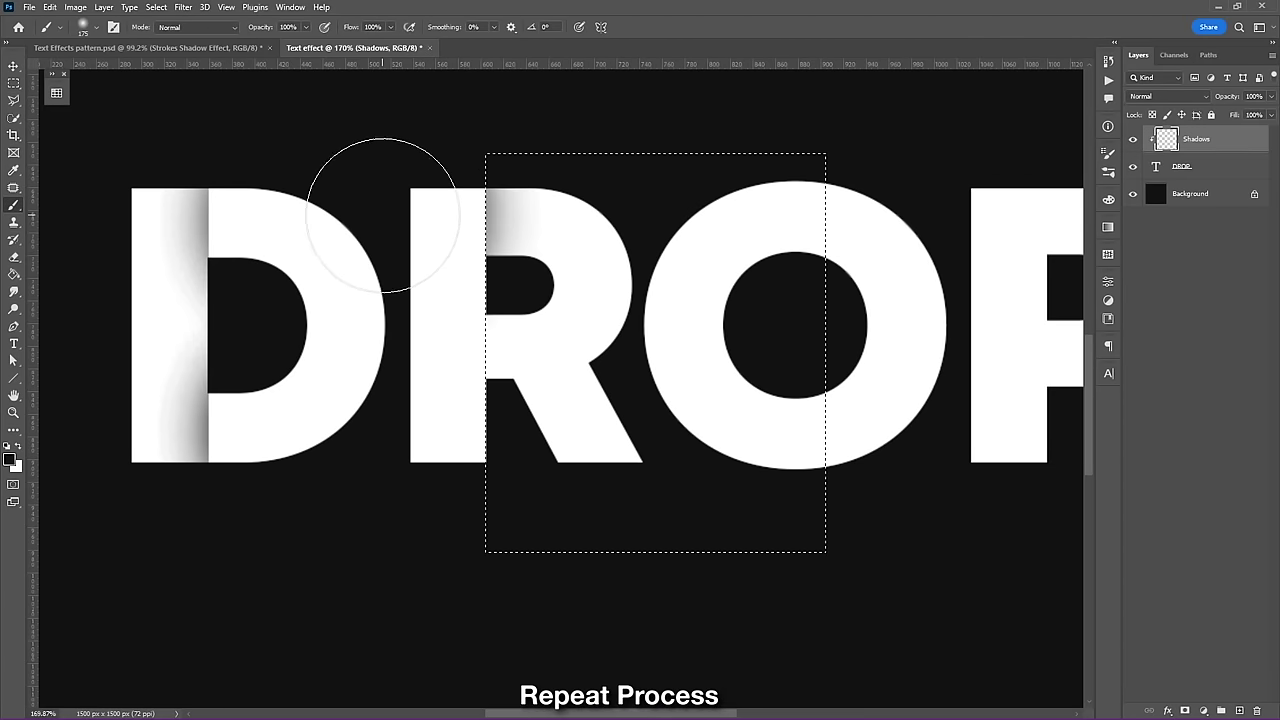
key(v)
key(ctrl+d)
- Shade the O's lower half with soft brush strokes inside a rectangular selection
drag(816, 509, 562, 479)
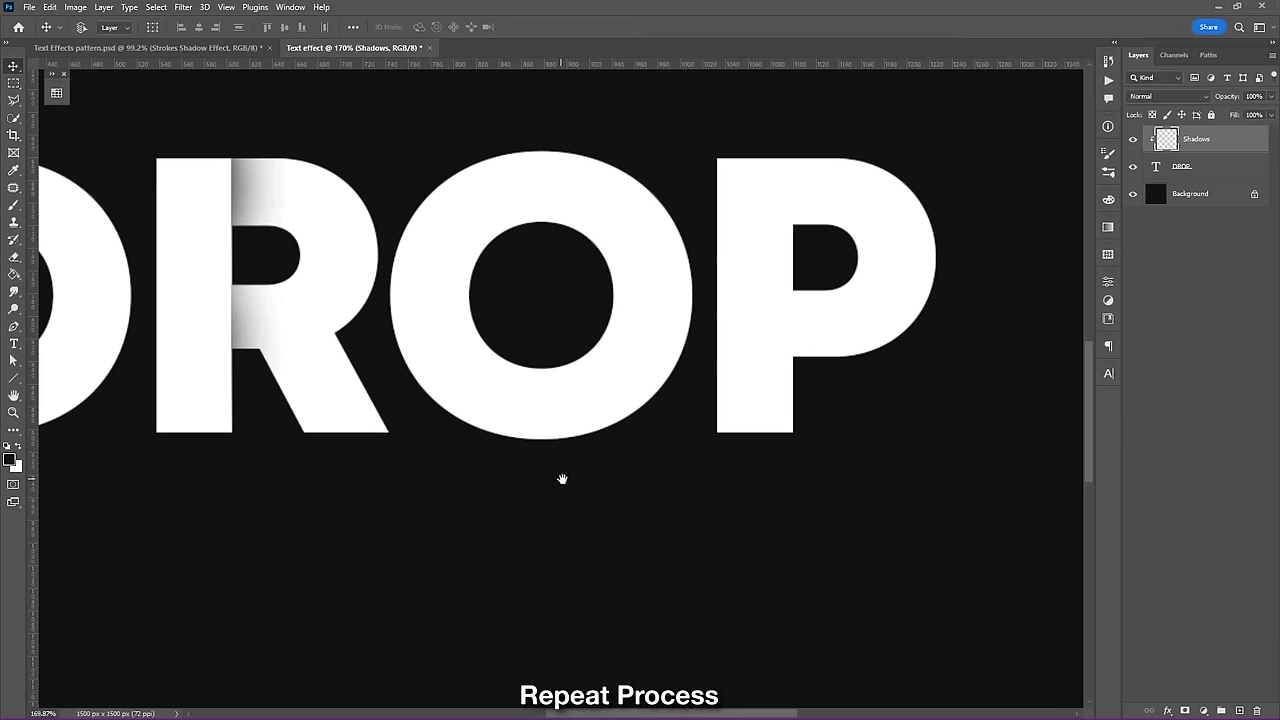
key(m)
drag(340, 283, 831, 534)
drag(657, 457, 643, 463)
key(b)
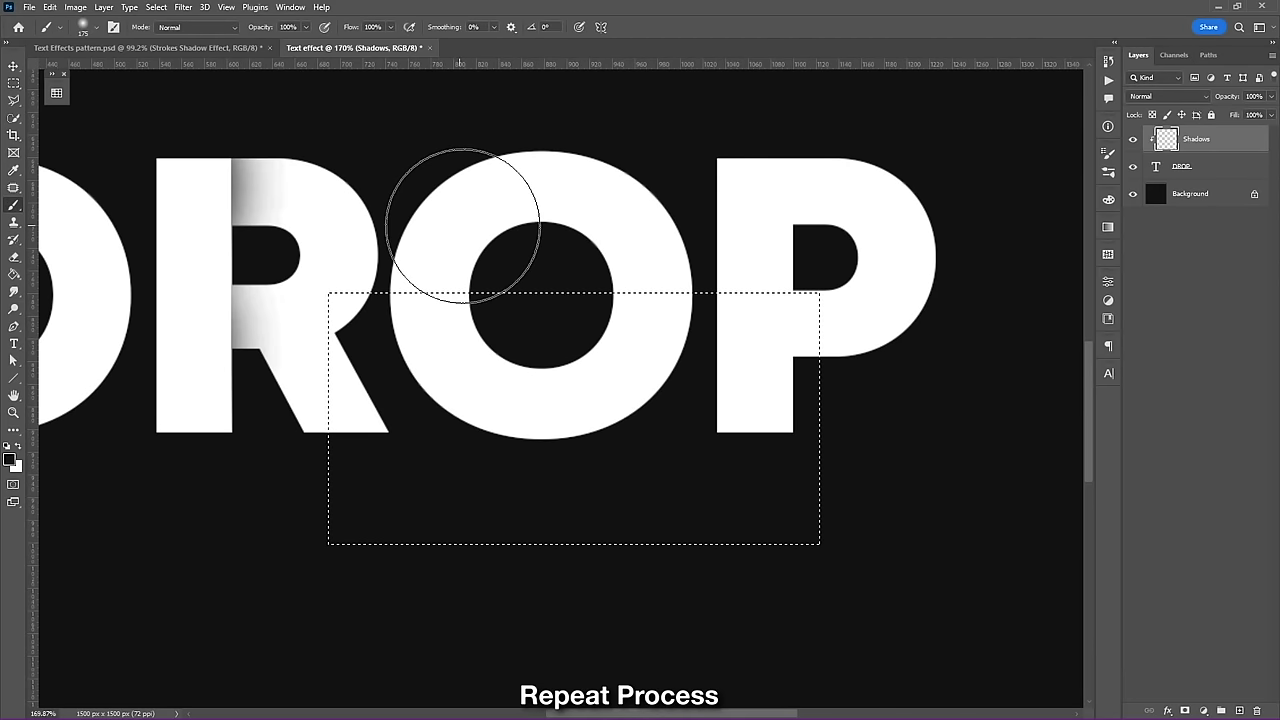
key(ctrl+d)
key(m)
drag(386, 288, 700, 498)
key(b)
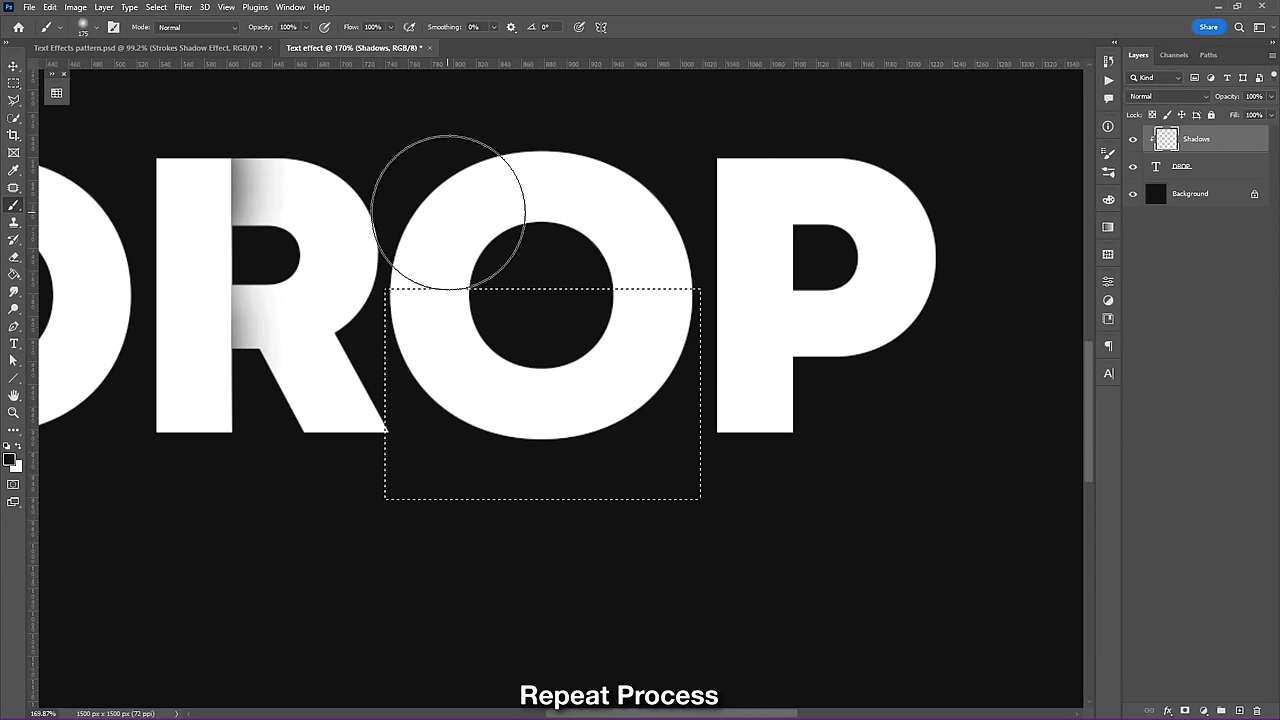
mouse_move(448, 212)
mouse_down()
mouse_move(480, 229)
mouse_move(408, 217)
mouse_up()
key(bracketright)
key(bracketright)
key(bracketright)
drag(428, 171, 448, 147)
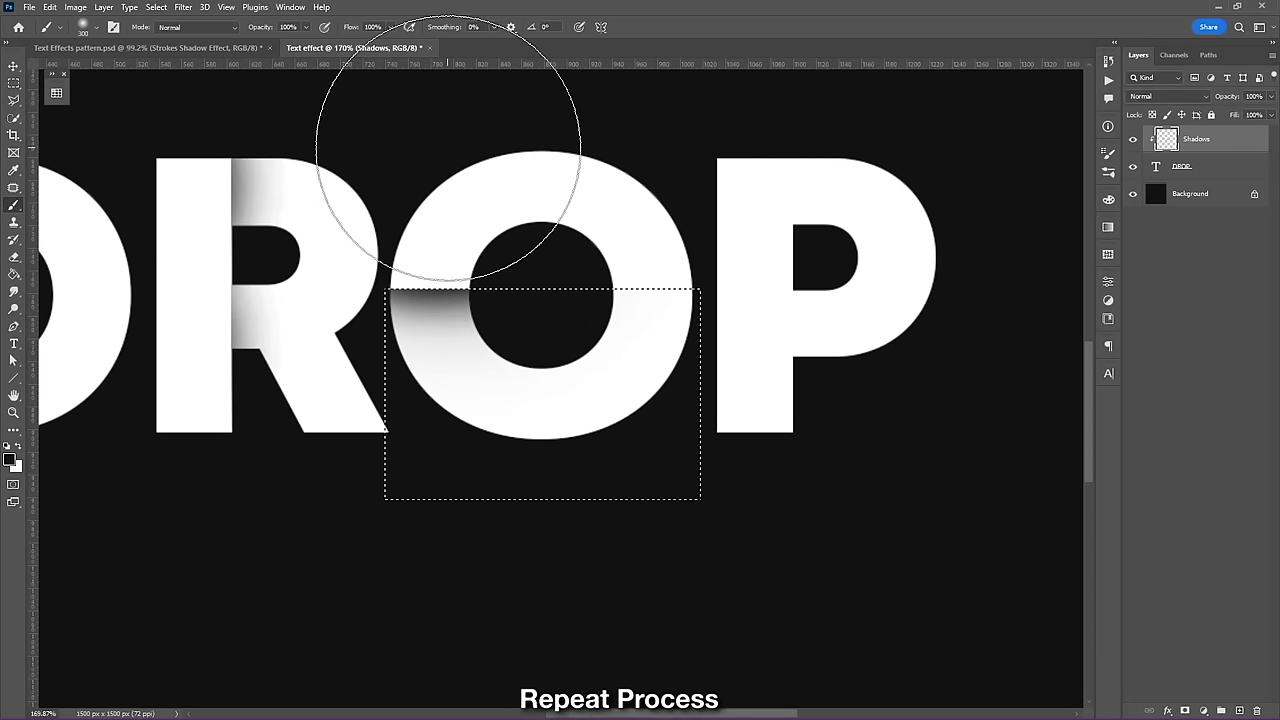
key(ctrl+d)
- Paint a smaller soft shadow on the left of the P's bowl
scroll(585, 300, right, 5)
key(m)
mouse_move(571, 129)
mouse_down()
mouse_move(720, 357)
mouse_move(827, 488)
mouse_up()
drag(758, 420, 760, 421)
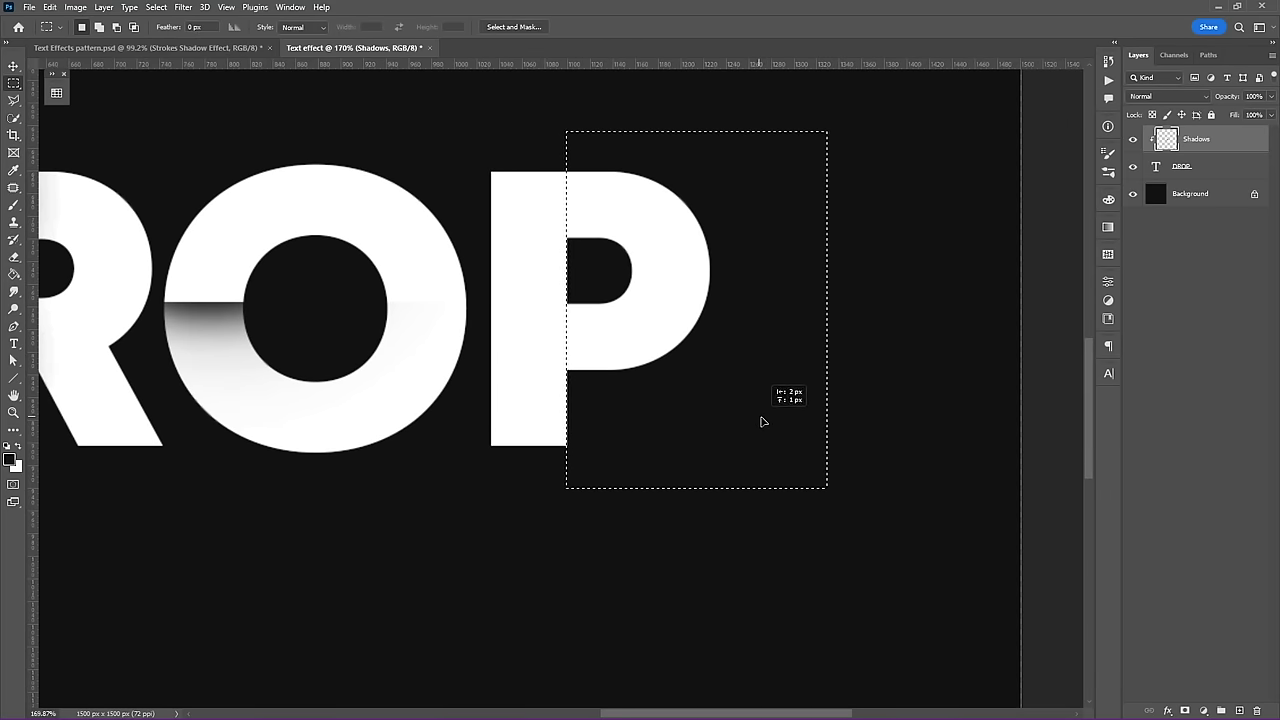
key(b)
key(bracketleft)
key(bracketleft)
key(bracketleft)
drag(514, 337, 505, 340)
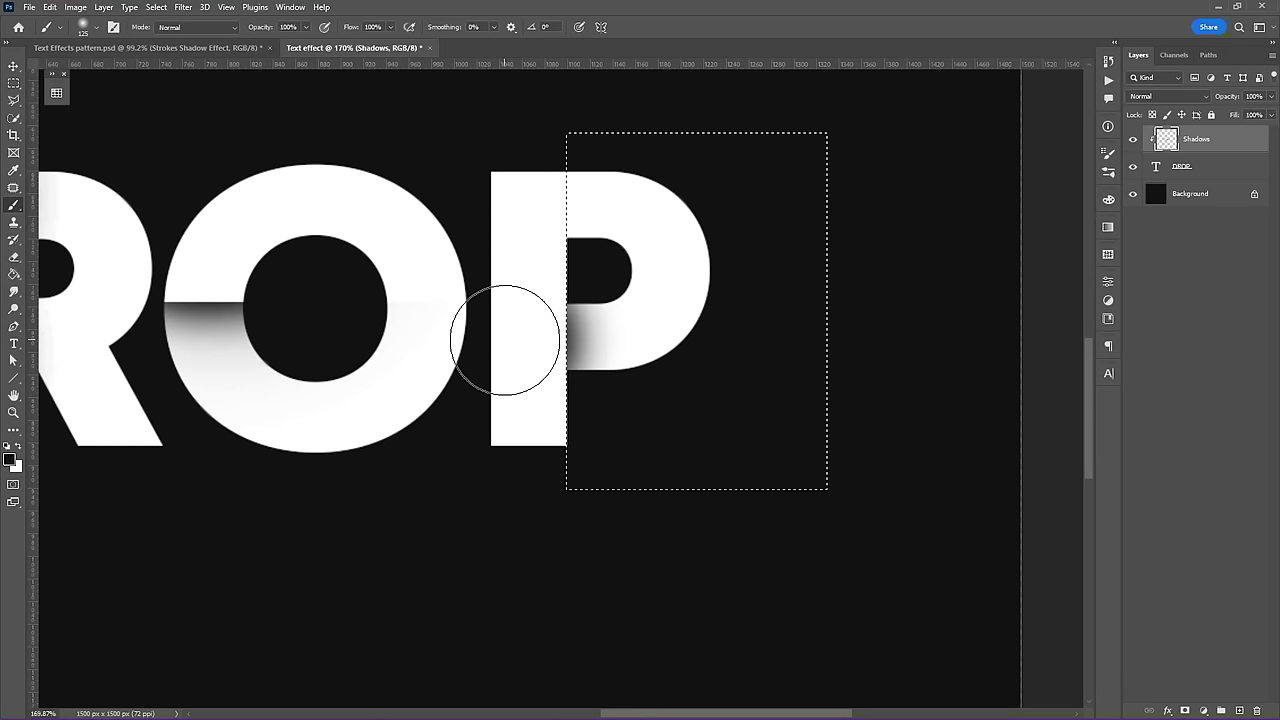
key(ctrl+d)
- Zoom out to view the whole shaded DROP word
key(v)
scroll(686, 323, down, 2)
scroll(686, 323, down, 2)
scroll(570, 333, down, 1)
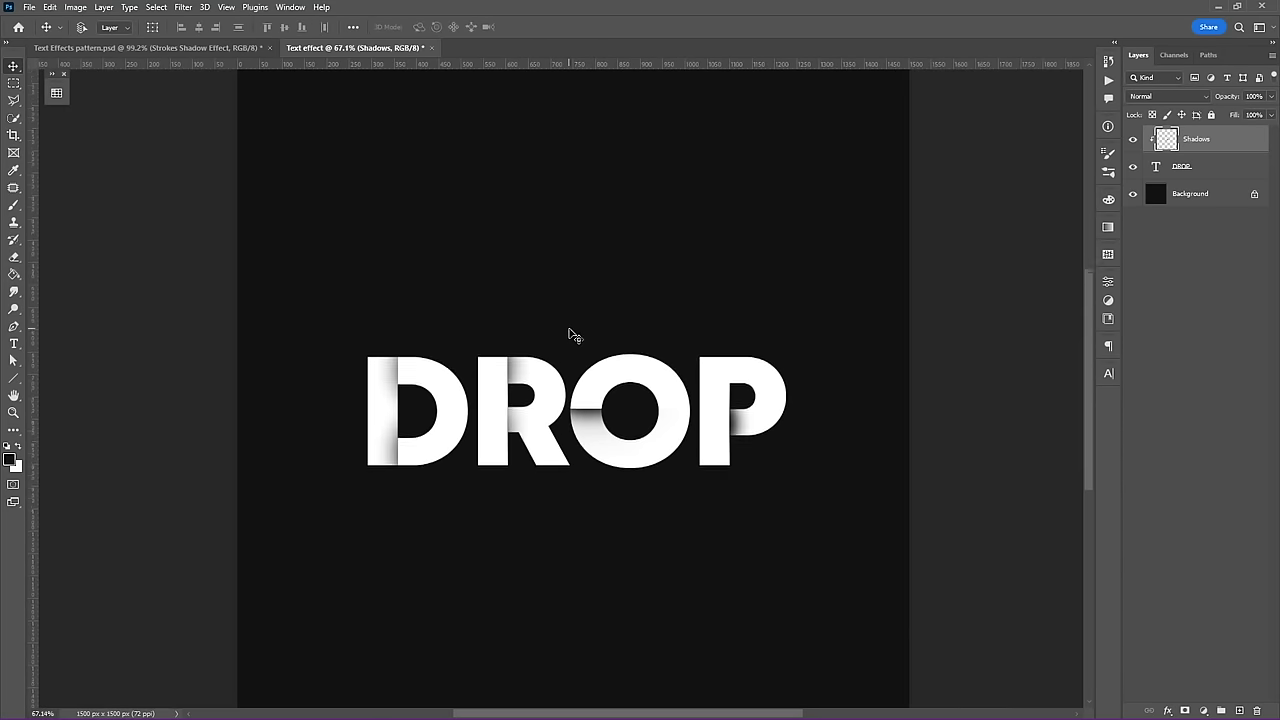
scroll(570, 333, down, 1)
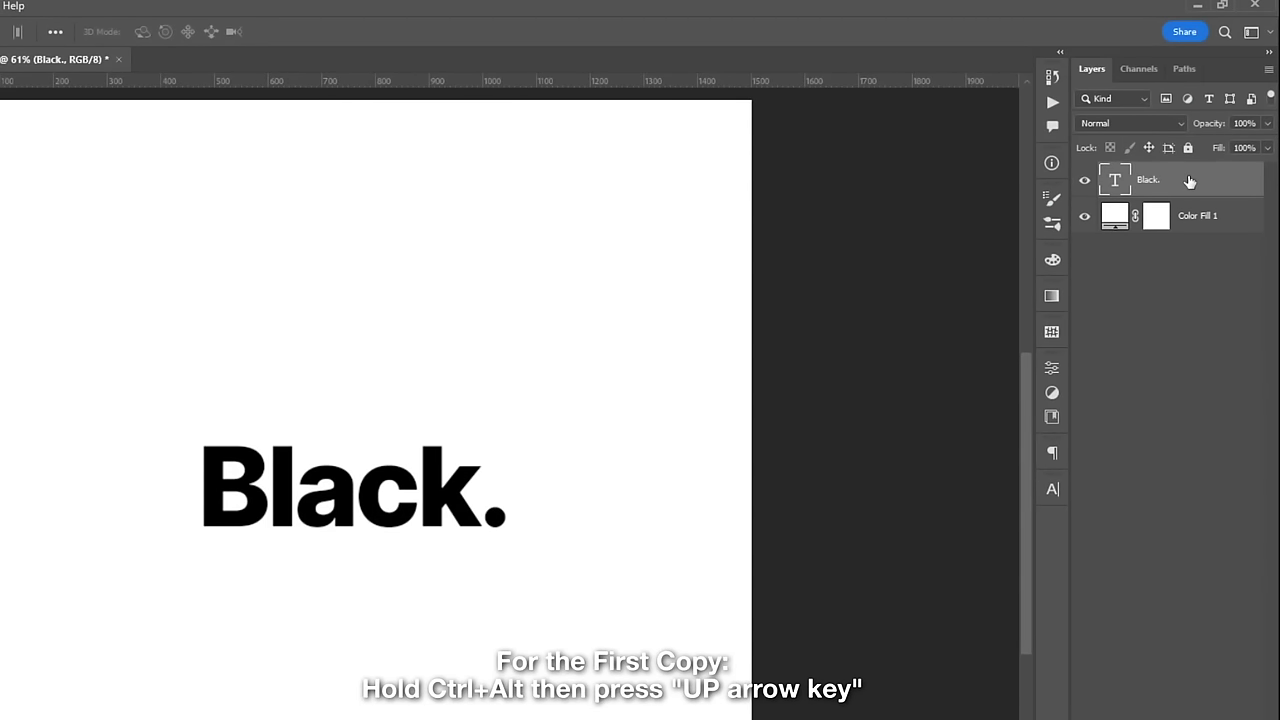
- Stack offset Black. text copies alternately up and right, up to Black. copy 84
key(ctrl+alt+Up)
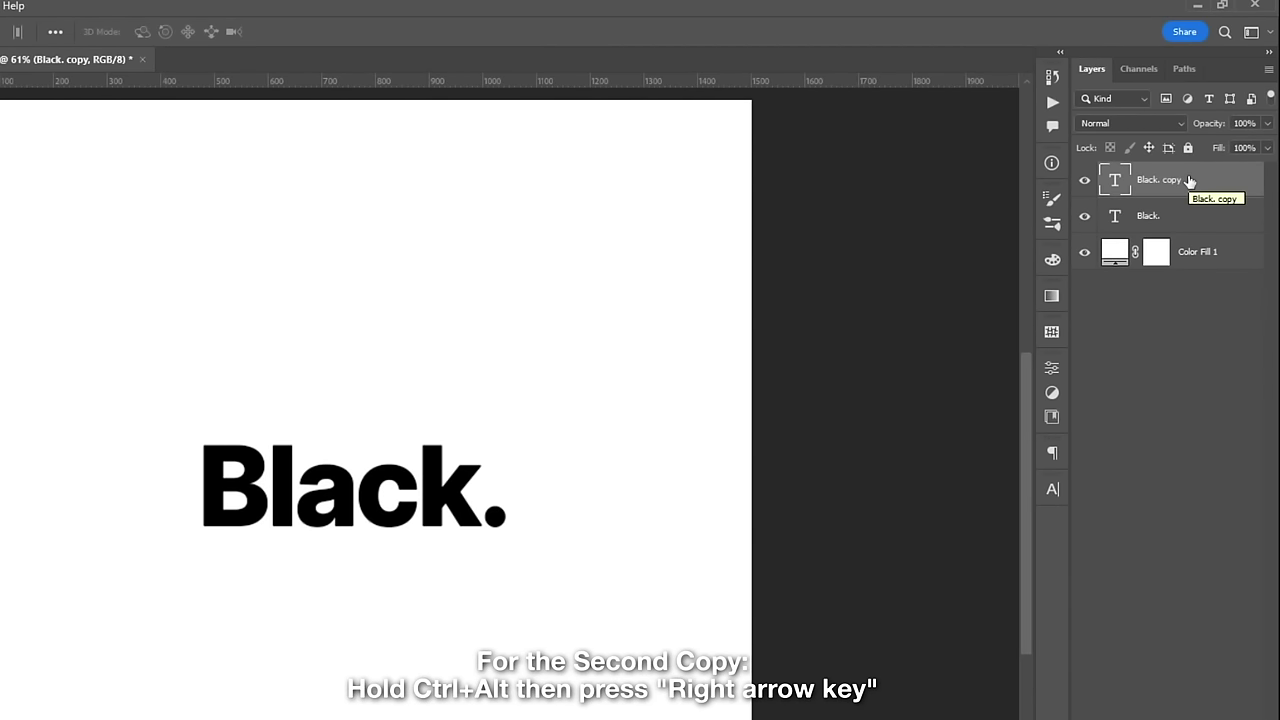
key(ctrl+alt+Right)
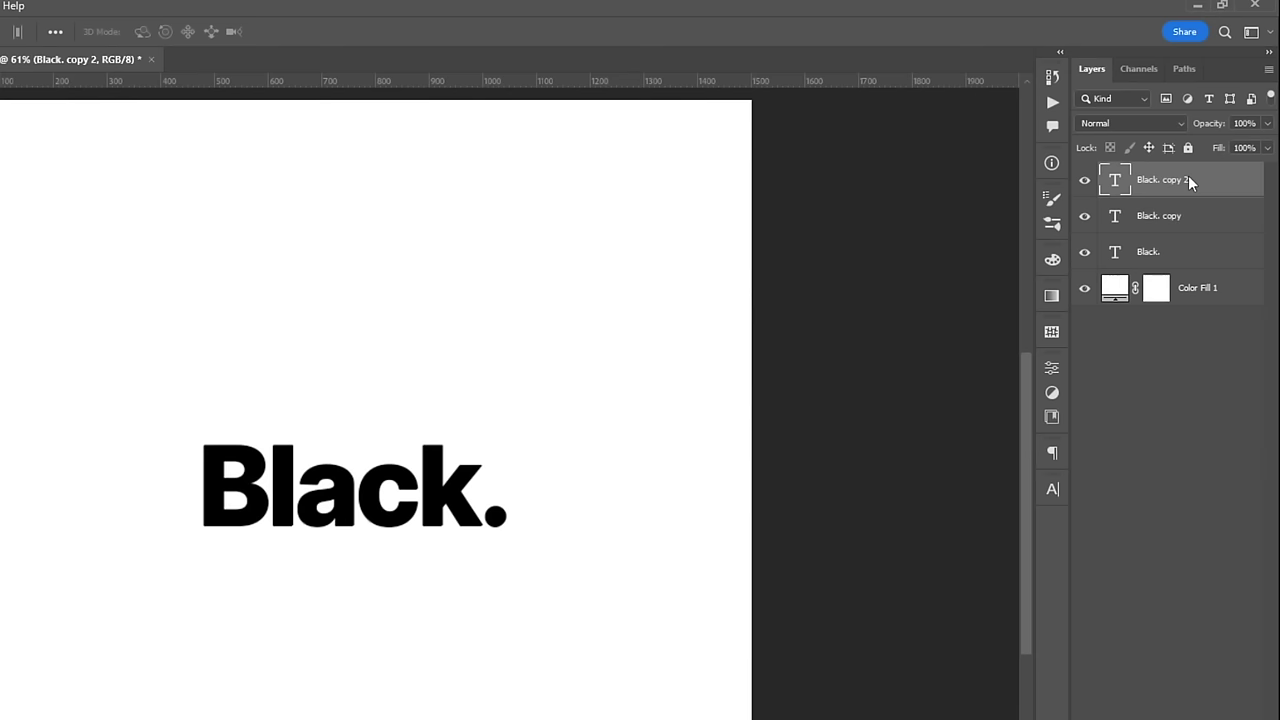
key(ctrl+alt+Up)
key(ctrl+alt+Right)
key(ctrl+alt+Up)
key(ctrl+alt+Right)
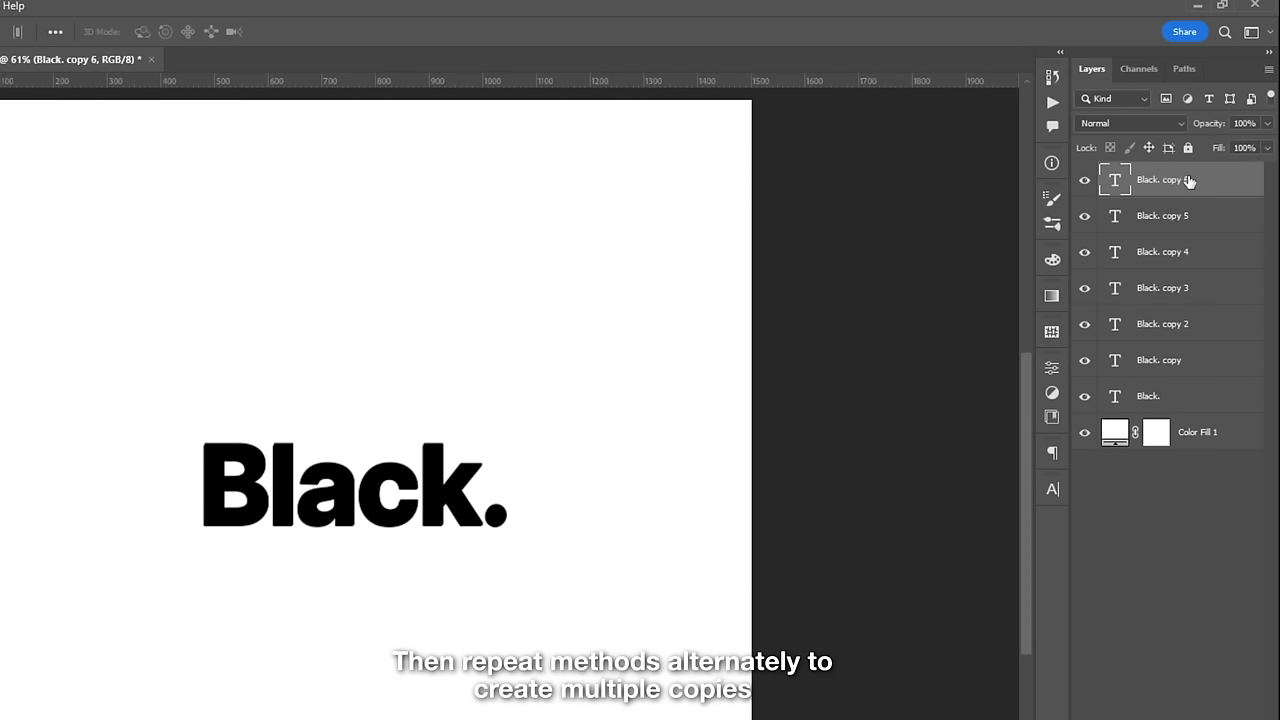
key(ctrl+alt+Up)
key(ctrl+alt+Right)
key(ctrl+alt+Up)
key(ctrl+alt+Right)
key(ctrl+alt+Up)
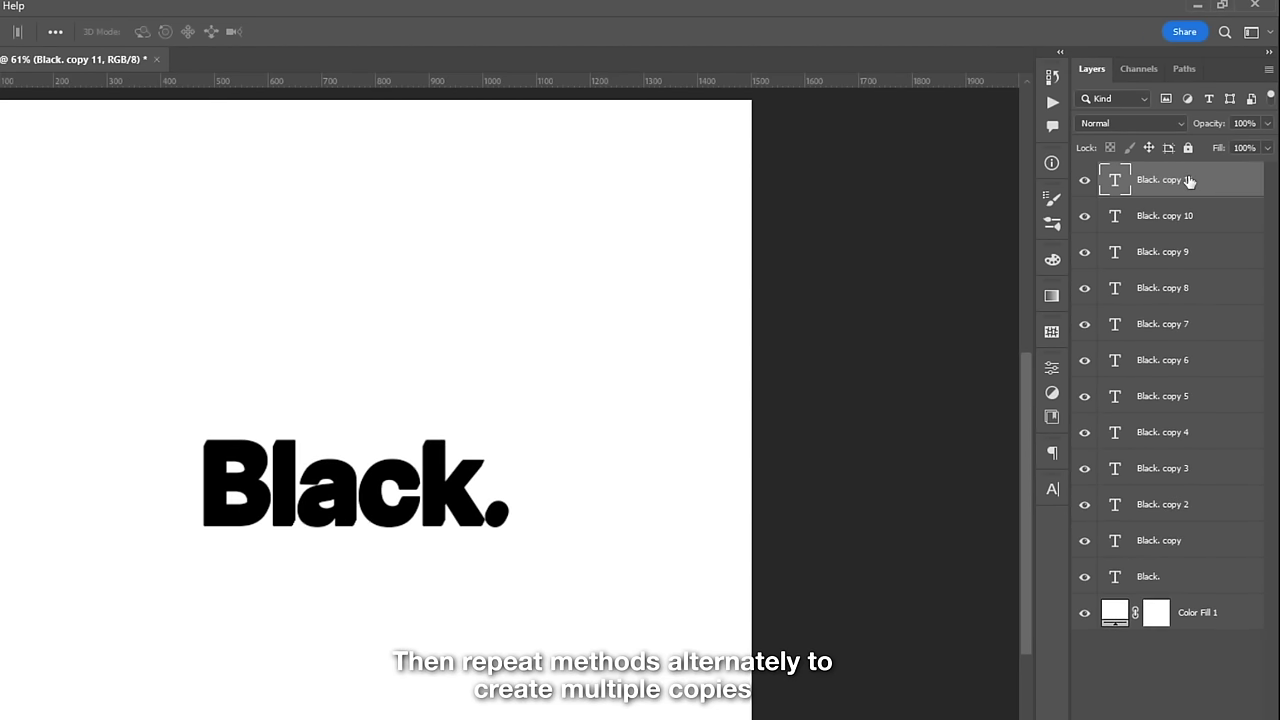
key(ctrl+alt+Right)
key(ctrl+alt+Up)
key(ctrl+alt+Right)
key(ctrl+alt+Up)
key(ctrl+alt+Right)
key(ctrl+alt+Up)
key(ctrl+alt+Right)
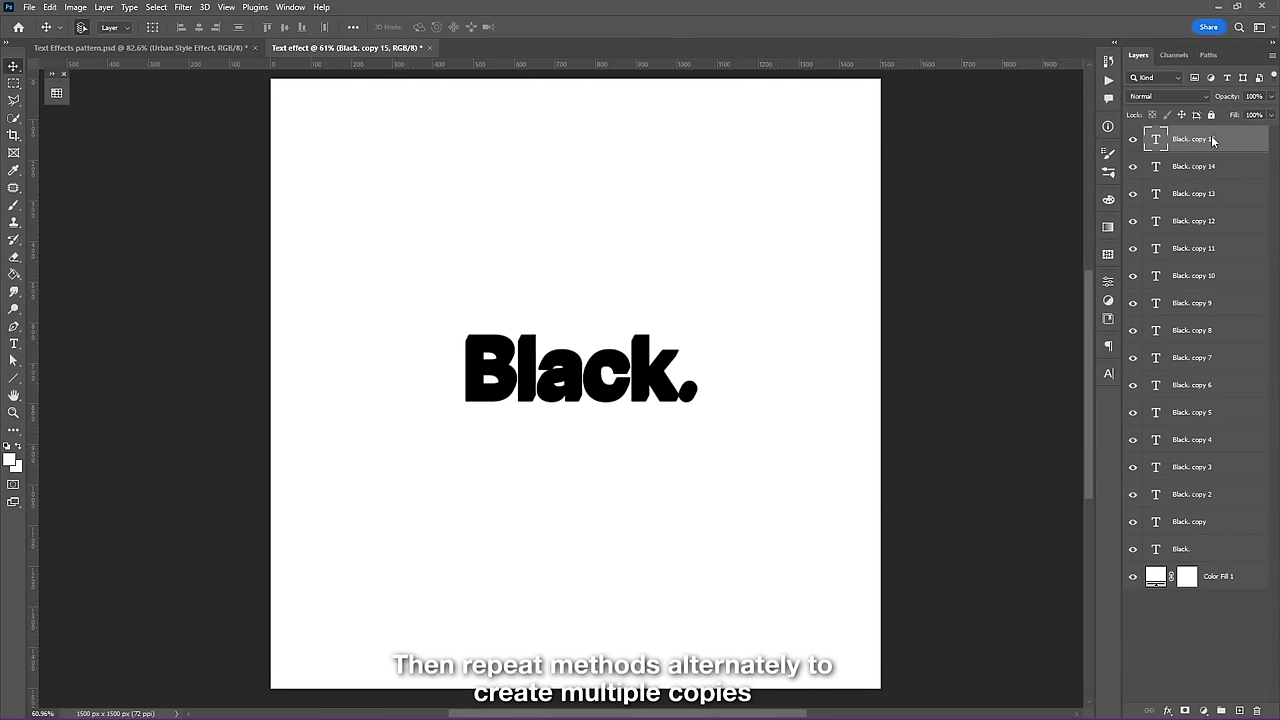
key(ctrl+alt+Up)
key(ctrl+alt+Right)
key(ctrl+alt+Up)
key(ctrl+alt+Right)
key(ctrl+alt+Up)
key(ctrl+alt+Right)
key(ctrl+alt+Up)
key(ctrl+alt+Right)
key(ctrl+alt+Up)
key(ctrl+alt+Right)
key(ctrl+alt+Up)
key(ctrl+alt+Right)
key(ctrl+alt+Up)
key(ctrl+alt+Right)
key(ctrl+alt+Up)
key(ctrl+alt+Right)
key(ctrl+alt+Up)
key(ctrl+alt+Right)
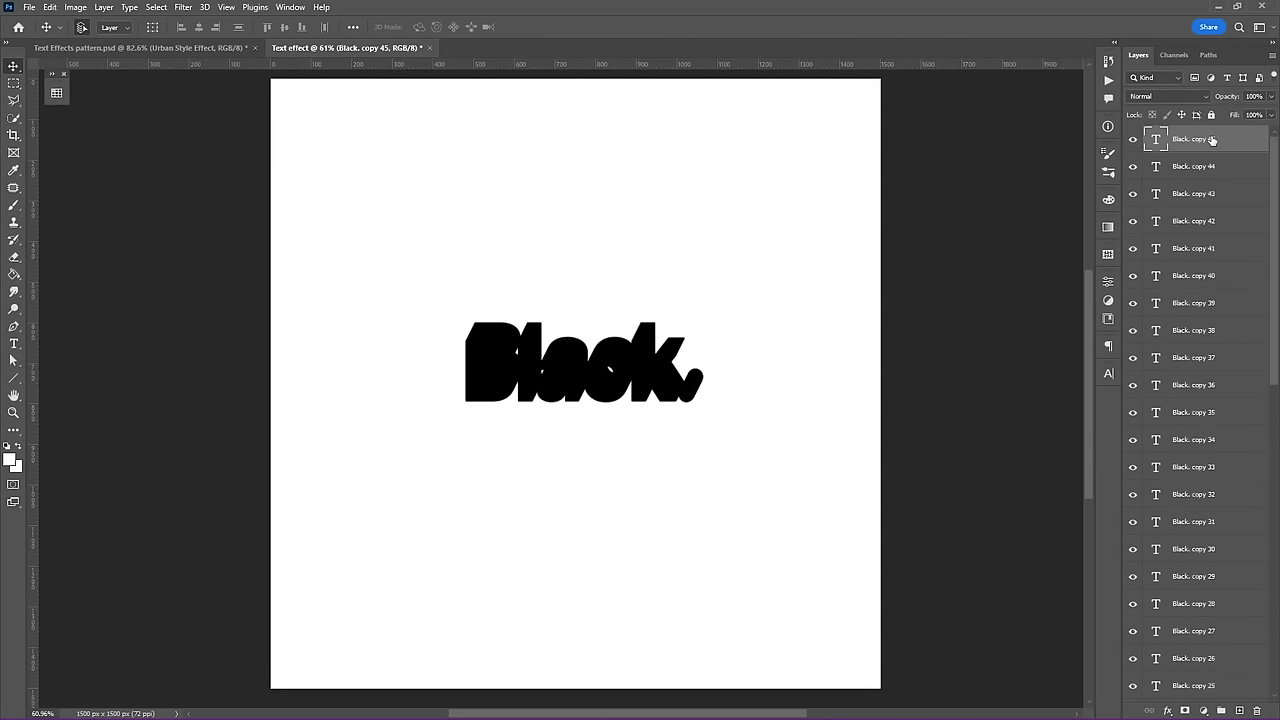
key(ctrl+alt+Right)
key(ctrl+alt+Up)
key(ctrl+alt+Right)
key(ctrl+alt+Up)
key(ctrl+alt+Right)
key(ctrl+alt+Up)
key(ctrl+alt+Right)
key(ctrl+alt+Up)
key(ctrl+alt+Right)
key(ctrl+alt+Up)
key(ctrl+alt+Right)
key(ctrl+alt+Up)
key(ctrl+alt+Right)
key(ctrl+alt+Up)
key(ctrl+alt+Right)
key(ctrl+alt+Up)
key(ctrl+alt+Right)
key(ctrl+alt+Up)
key(ctrl+alt+Right)
key(ctrl+alt+Up)
key(ctrl+alt+Right)
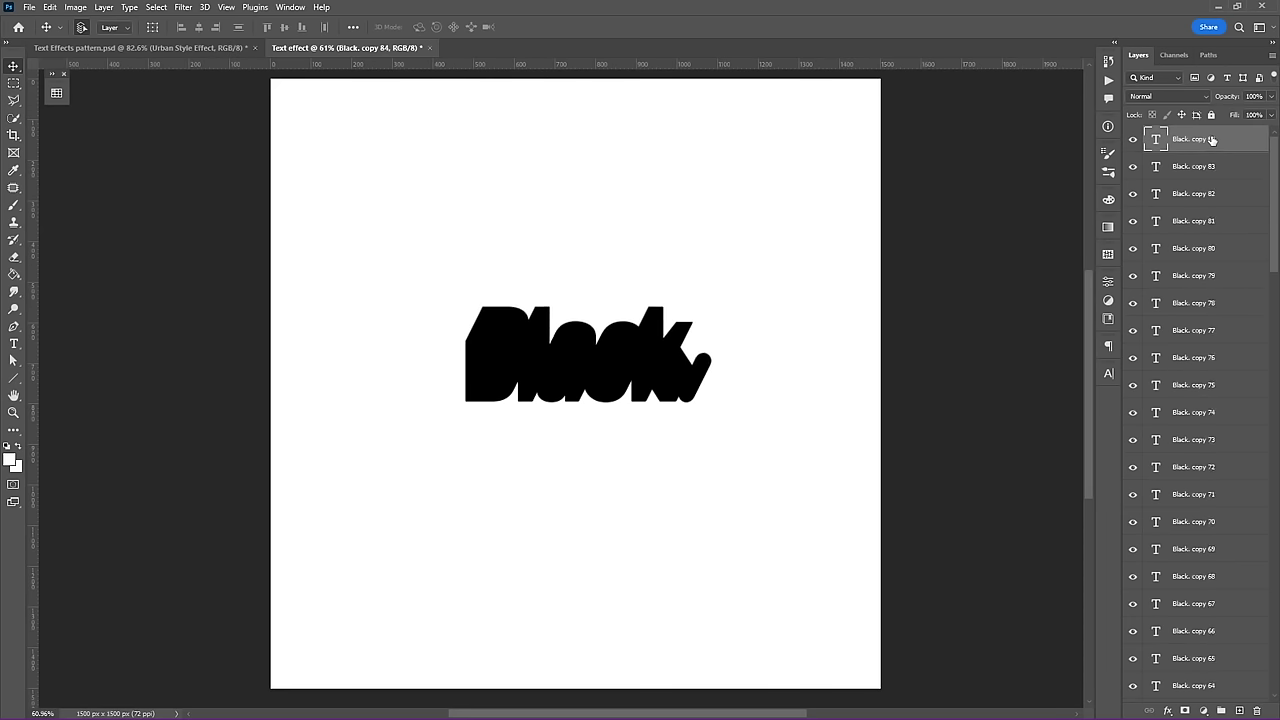
key(ctrl+alt+Up)
key(ctrl+alt+Right)
key(ctrl+alt+Up)
key(ctrl+alt+Right)
key(ctrl+alt+Up)
key(ctrl+alt+Right)
key(ctrl+alt+Up)
key(ctrl+alt+Right)
key(ctrl+alt+Up)
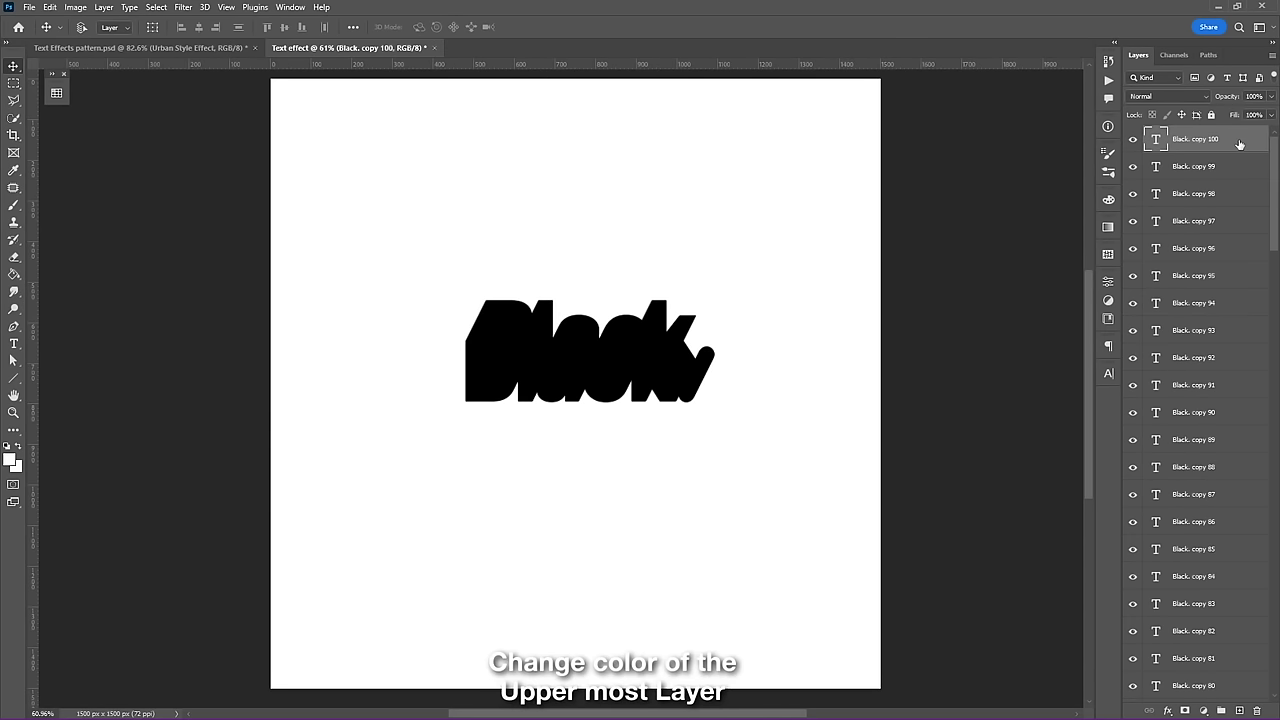
- Make the top Black. layer white, then merge all lower copies into one Smart Object
click(57, 94)
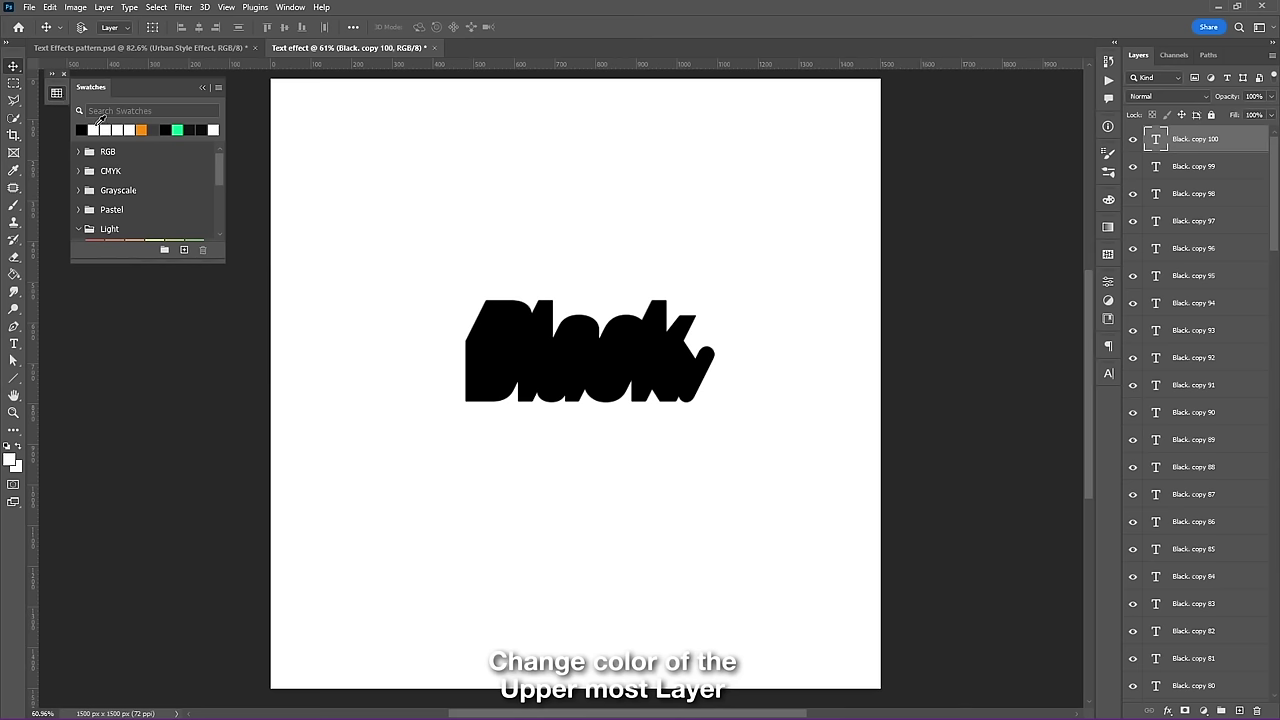
click(93, 129)
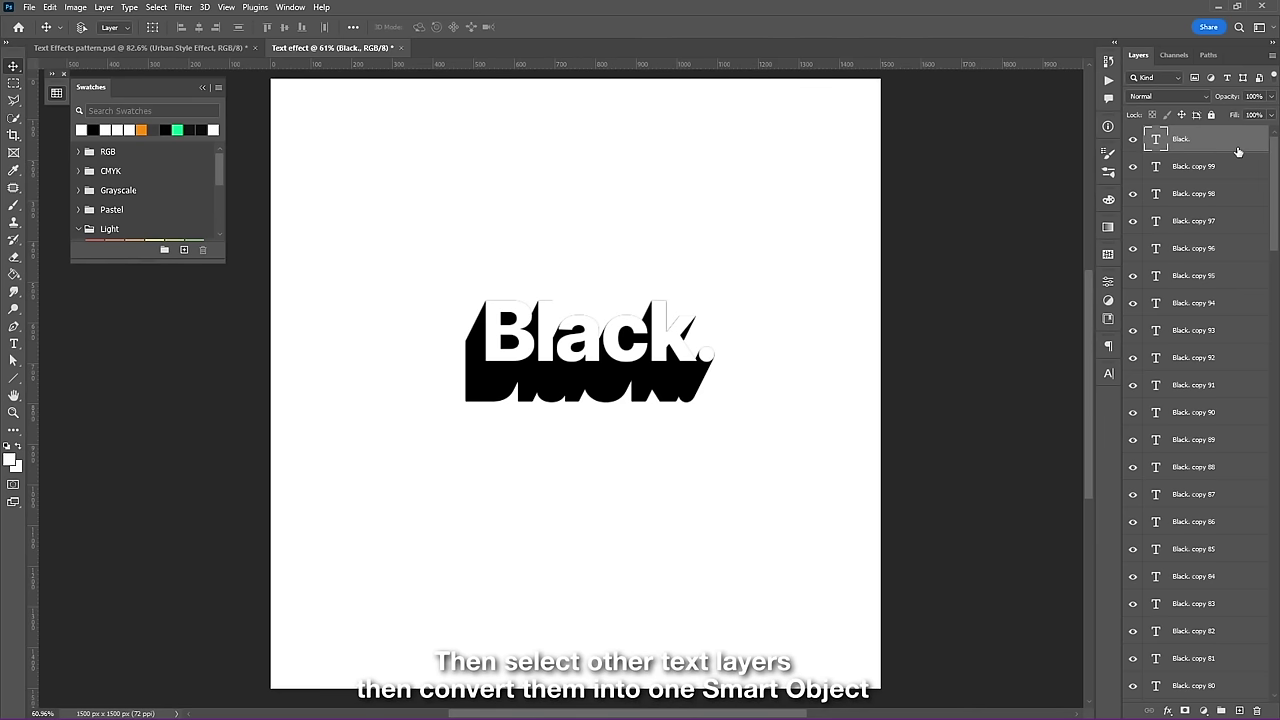
click(1230, 177)
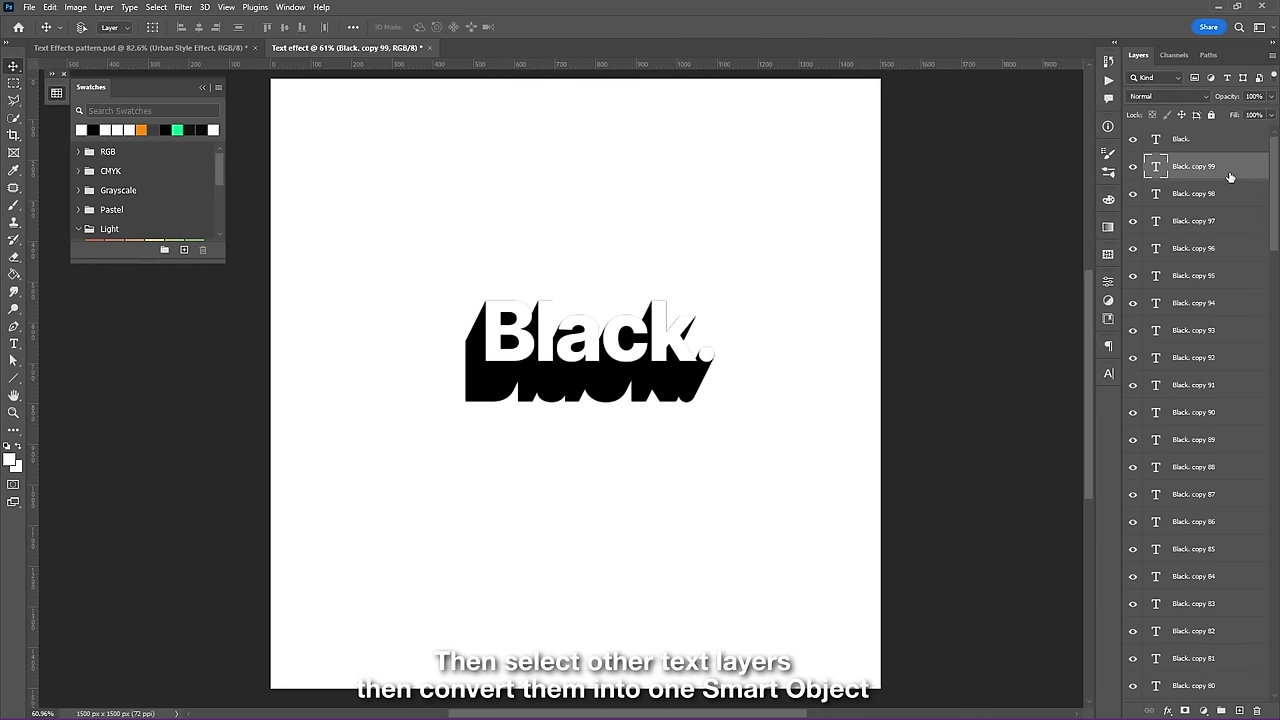
drag(1276, 176, 1276, 616)
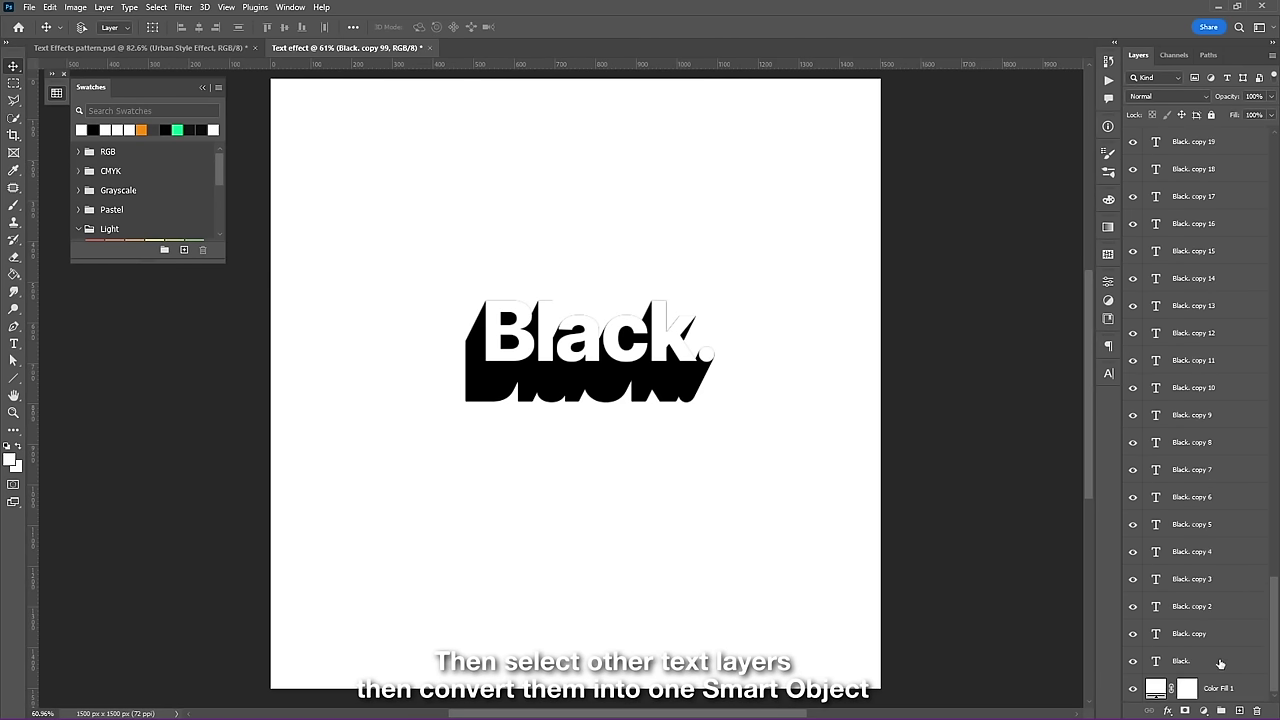
shift+click(1219, 663)
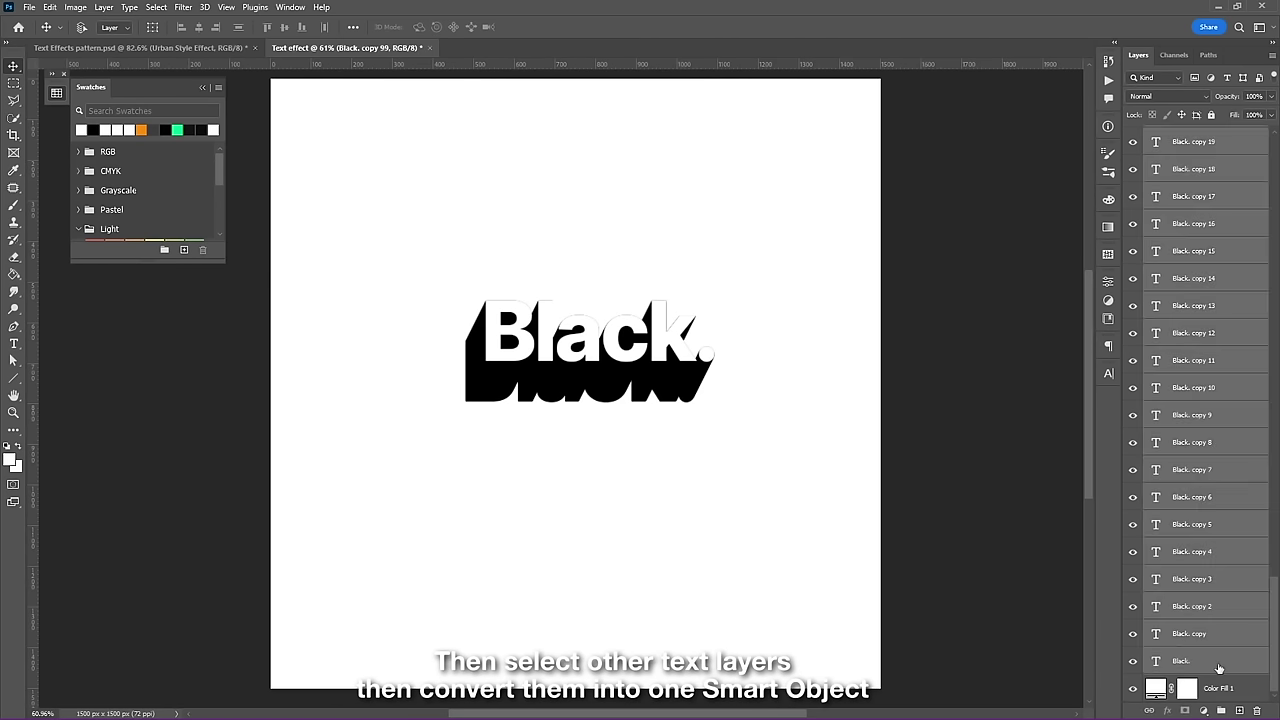
right_click(1230, 453)
click(1172, 282)
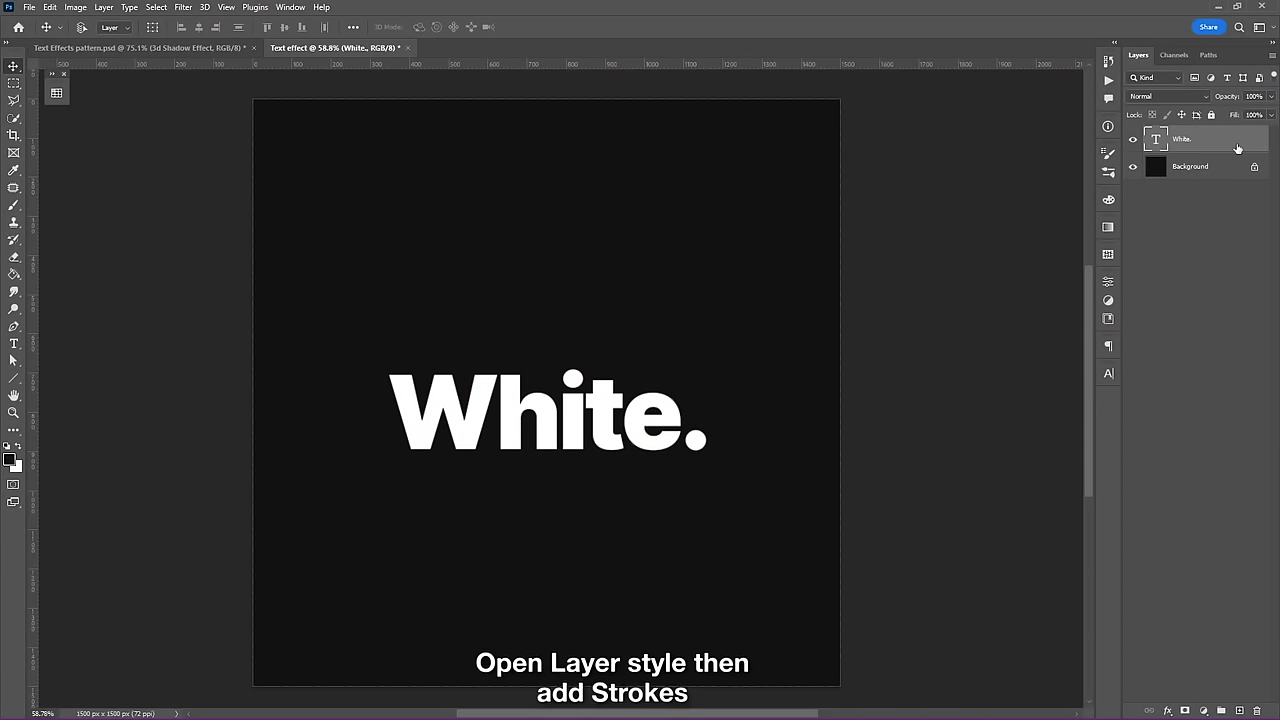
- Add a 1 px Stroke layer style to the White. text layer
double_click(1238, 148)
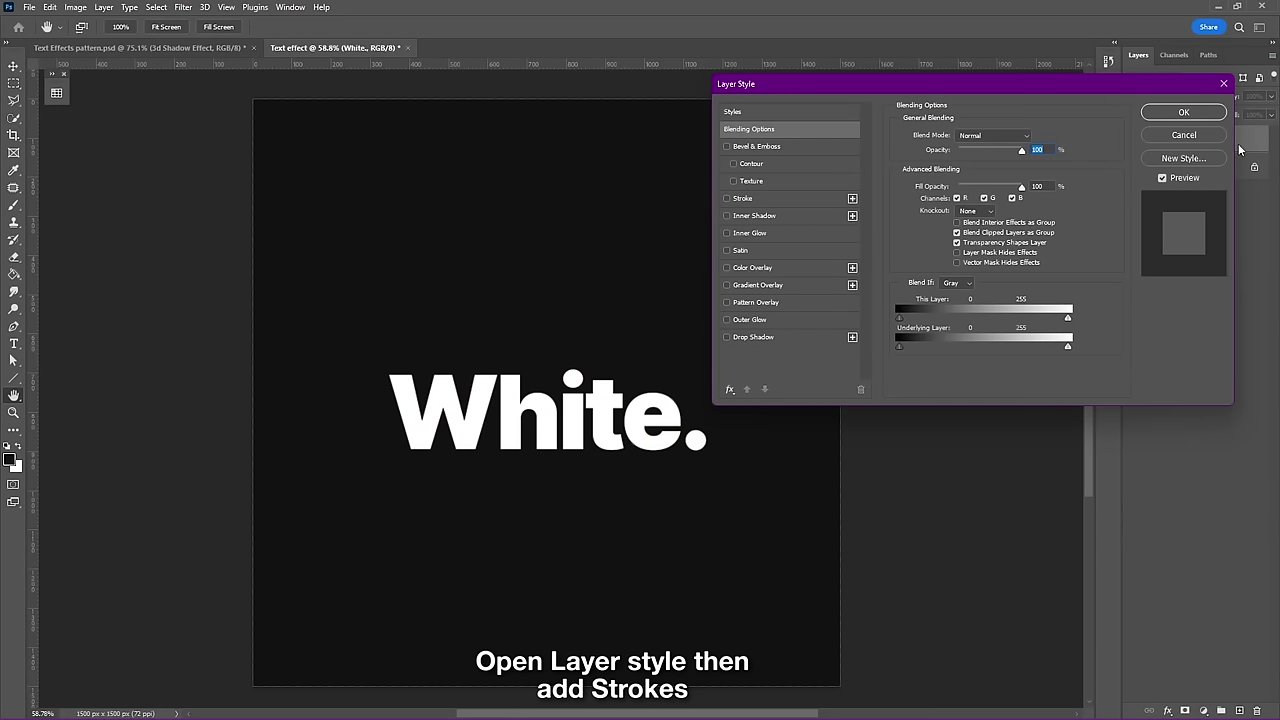
click(806, 200)
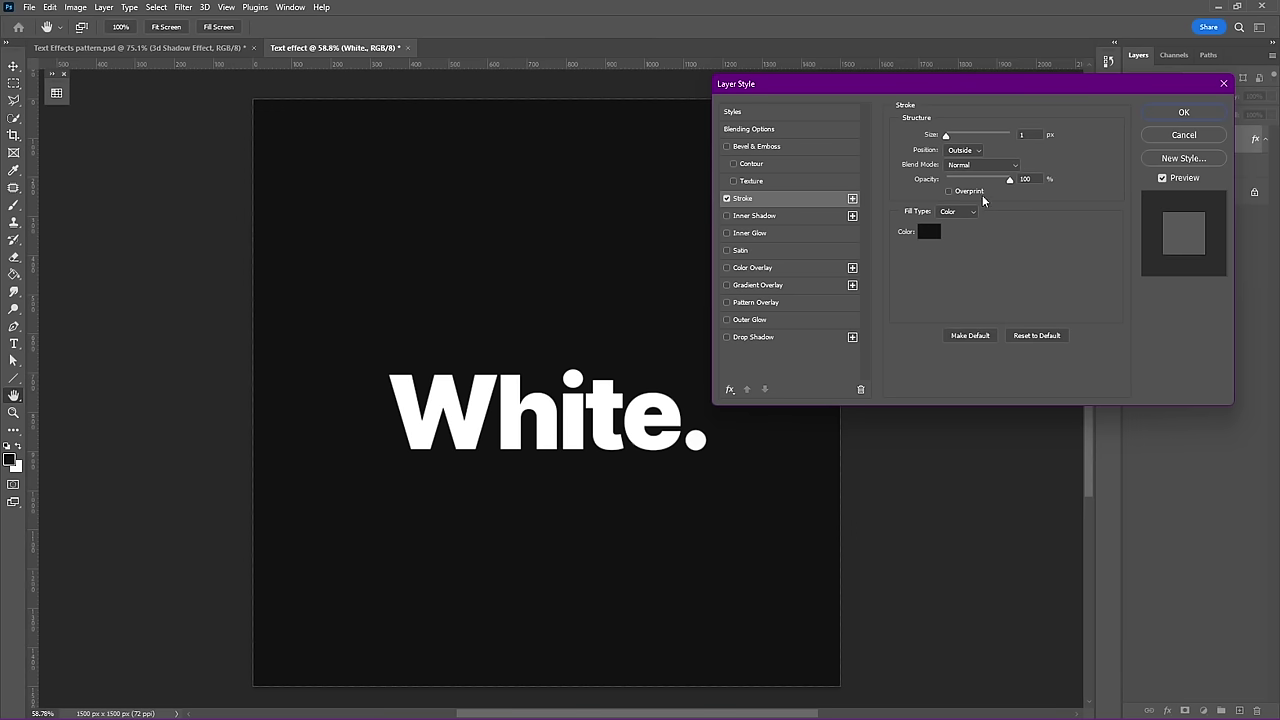
click(1149, 114)
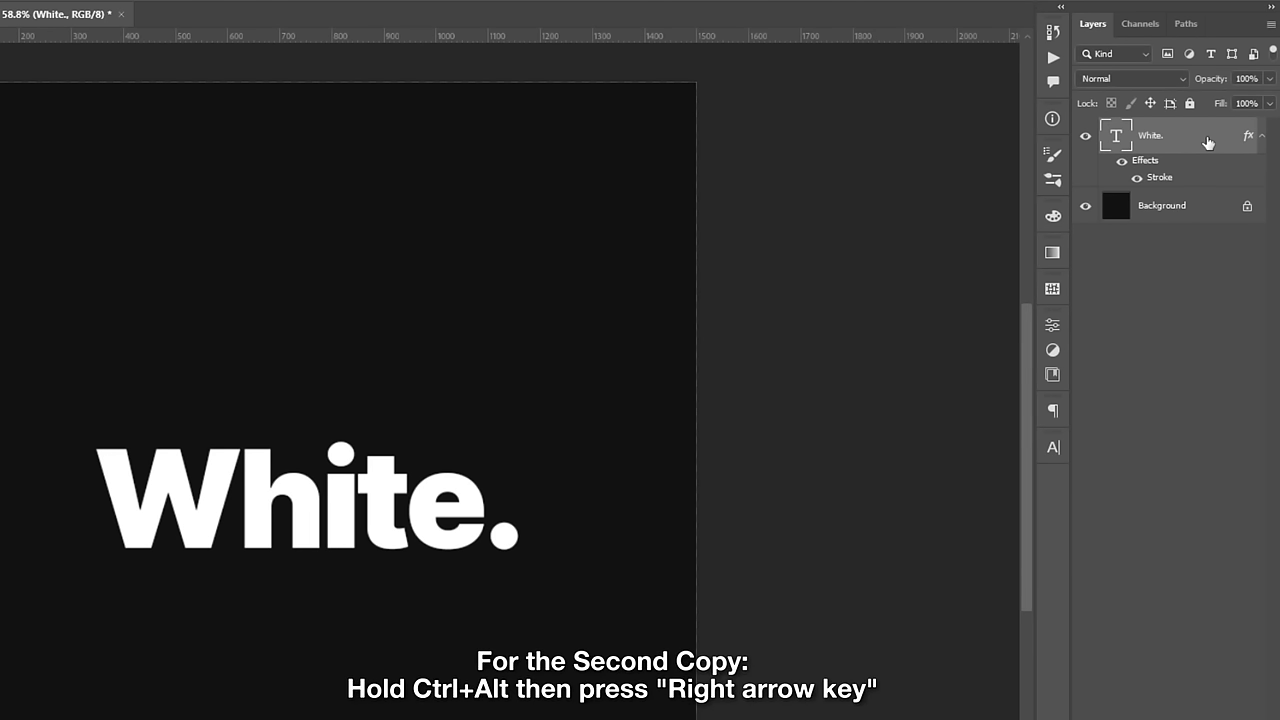
- Stack offset White. text copies alternately right and down into a long stepped shadow
key(ctrl+alt+Right)
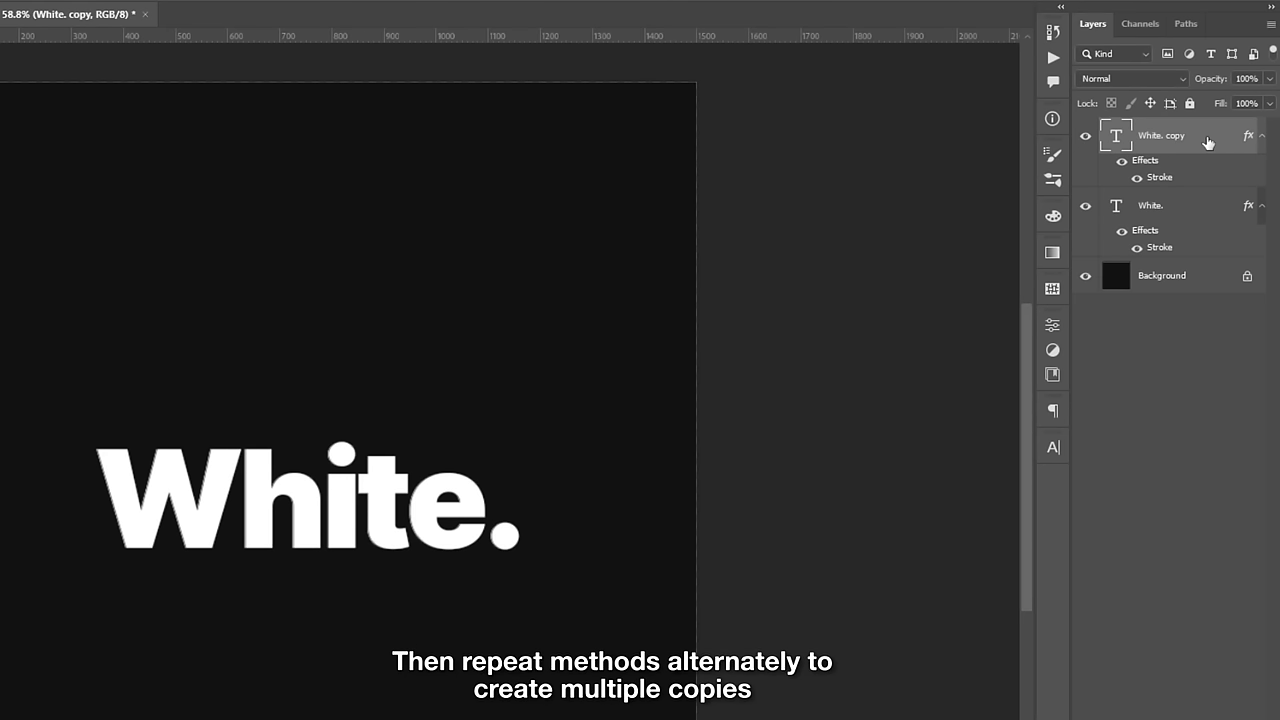
key(ctrl+alt+Down)
key(ctrl+alt+Right)
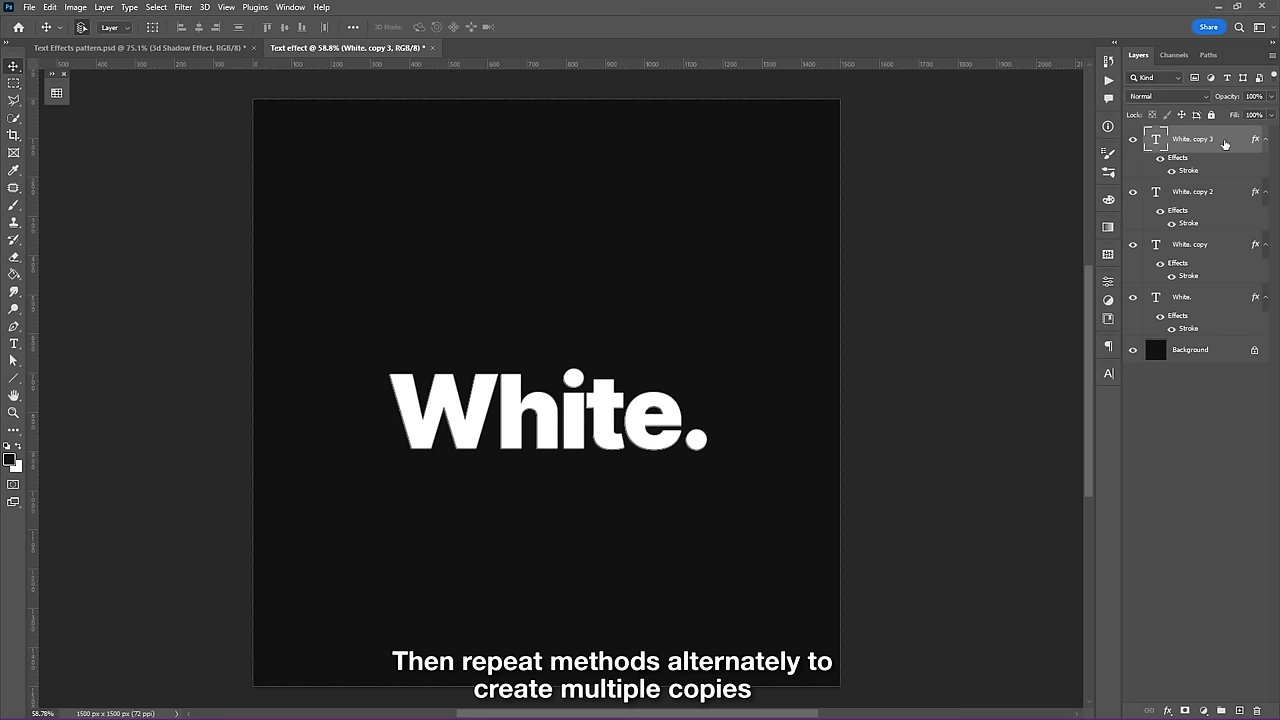
key(ctrl+alt+Down)
key(ctrl+alt+Right)
key(ctrl+alt+Down)
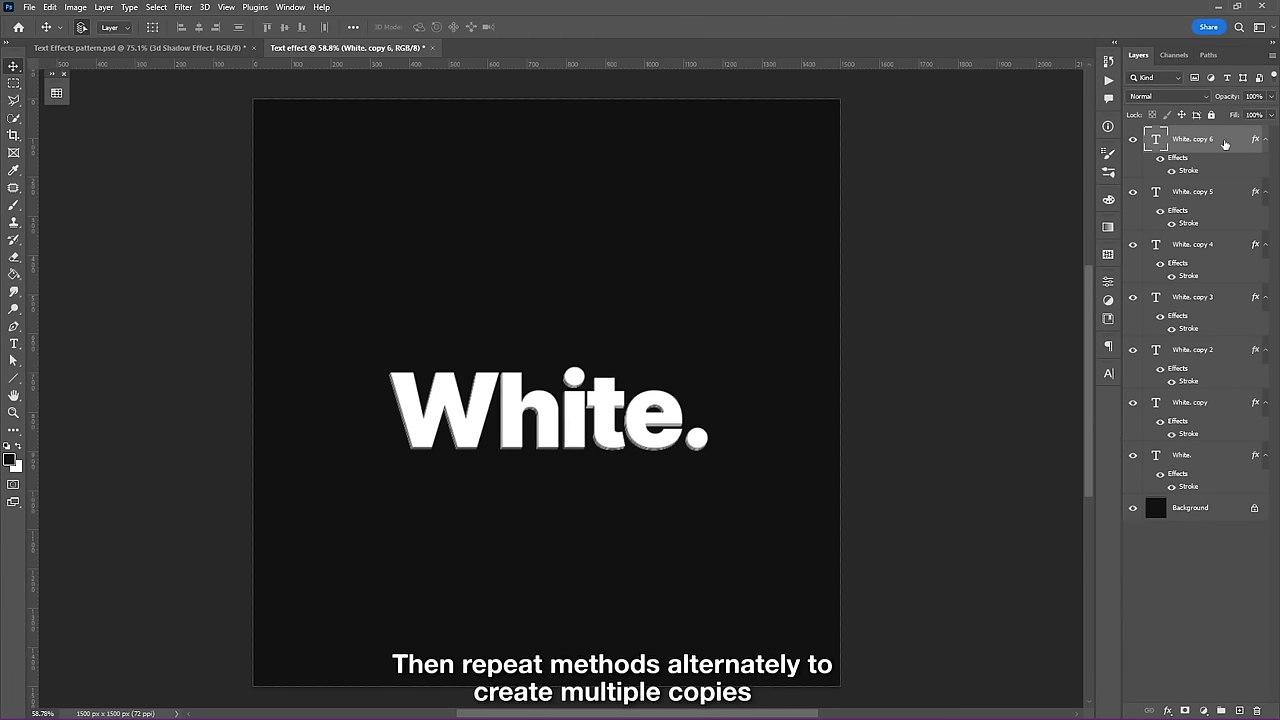
key(ctrl+alt+Right)
key(ctrl+alt+Down)
key(ctrl+alt+Right)
key(ctrl+alt+Down)
key(ctrl+alt+Right)
key(ctrl+alt+Down)
key(ctrl+alt+Right)
key(ctrl+alt+Down)
key(ctrl+alt+Right)
key(ctrl+alt+Down)
key(ctrl+alt+Right)
key(ctrl+alt+Down)
key(ctrl+alt+Right)
key(ctrl+alt+Down)
key(ctrl+alt+Right)
key(ctrl+alt+Down)
key(ctrl+alt+Right)
key(ctrl+alt+Down)
key(ctrl+alt+Right)
key(ctrl+alt+Down)
key(ctrl+alt+Right)
key(ctrl+alt+Down)
key(ctrl+alt+Right)
key(ctrl+alt+Down)
key(ctrl+alt+Right)
key(ctrl+alt+Down)
key(ctrl+alt+Right)
key(ctrl+alt+Down)
key(ctrl+alt+Right)
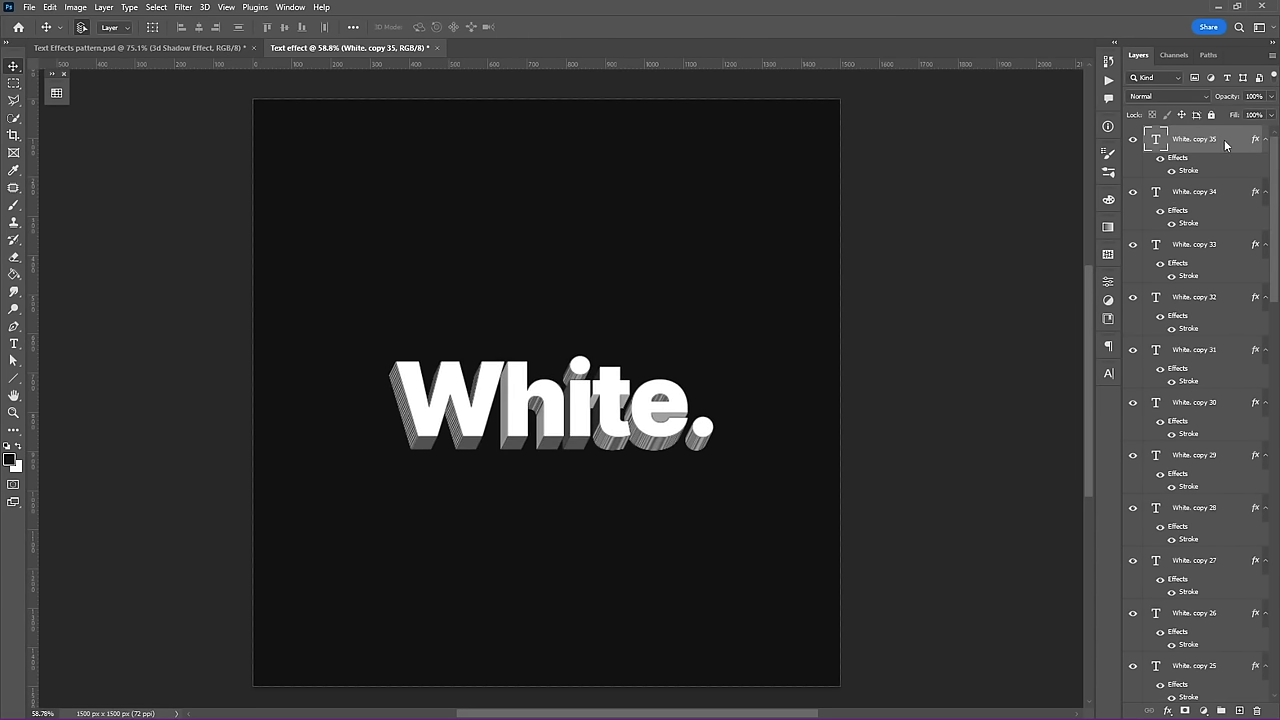
key(ctrl+alt+Down)
key(ctrl+alt+Right)
key(ctrl+alt+Down)
key(ctrl+alt+Right)
key(ctrl+alt+Down)
key(ctrl+alt+Right)
key(ctrl+alt+Down)
key(ctrl+alt+Right)
key(ctrl+alt+Down)
key(ctrl+alt+Right)
key(ctrl+alt+Down)
key(ctrl+alt+Right)
key(ctrl+alt+Down)
key(ctrl+alt+Right)
key(ctrl+alt+Down)
key(ctrl+alt+Right)
key(ctrl+alt+Down)
key(ctrl+alt+Right)
key(ctrl+alt+Down)
key(ctrl+alt+Right)
key(ctrl+alt+Down)
key(ctrl+alt+Right)
key(ctrl+alt+Down)
key(ctrl+alt+Right)
key(ctrl+alt+Down)
key(ctrl+alt+Right)
key(ctrl+alt+Down)
key(ctrl+alt+Right)
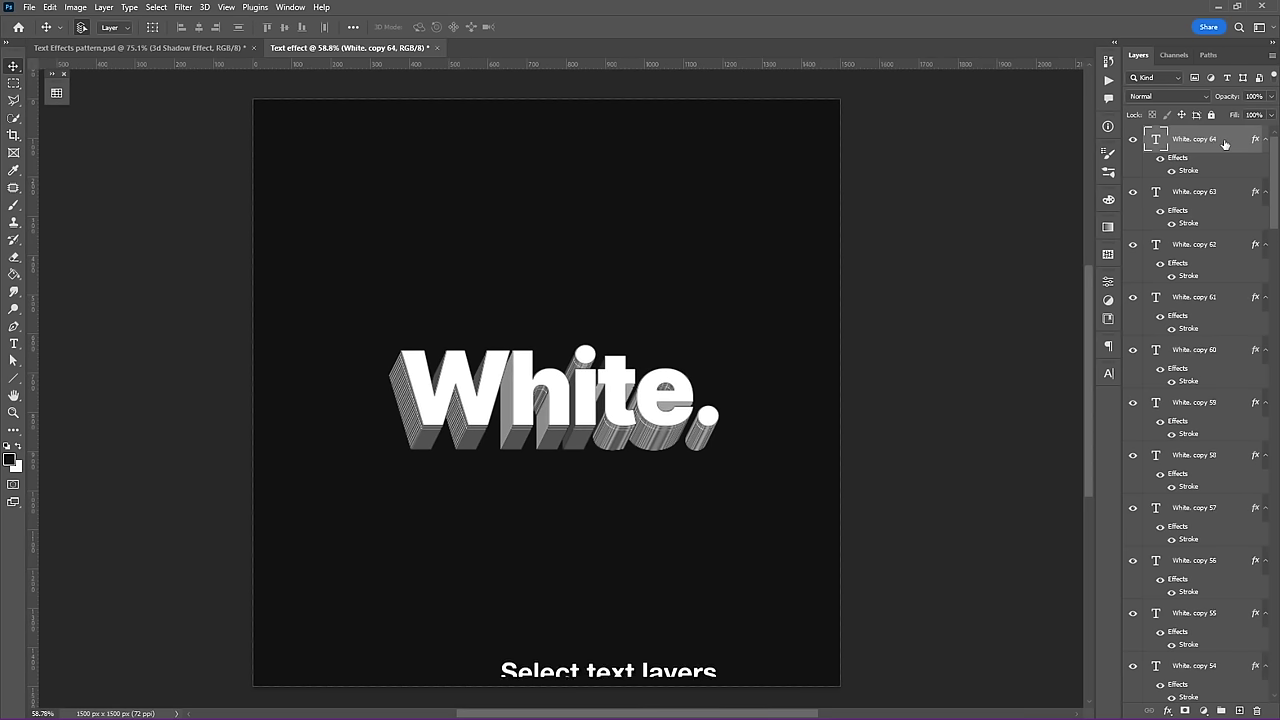
key(ctrl+alt+Down)
key(ctrl+alt+Right)
key(ctrl+alt+Down)
key(ctrl+alt+Right)
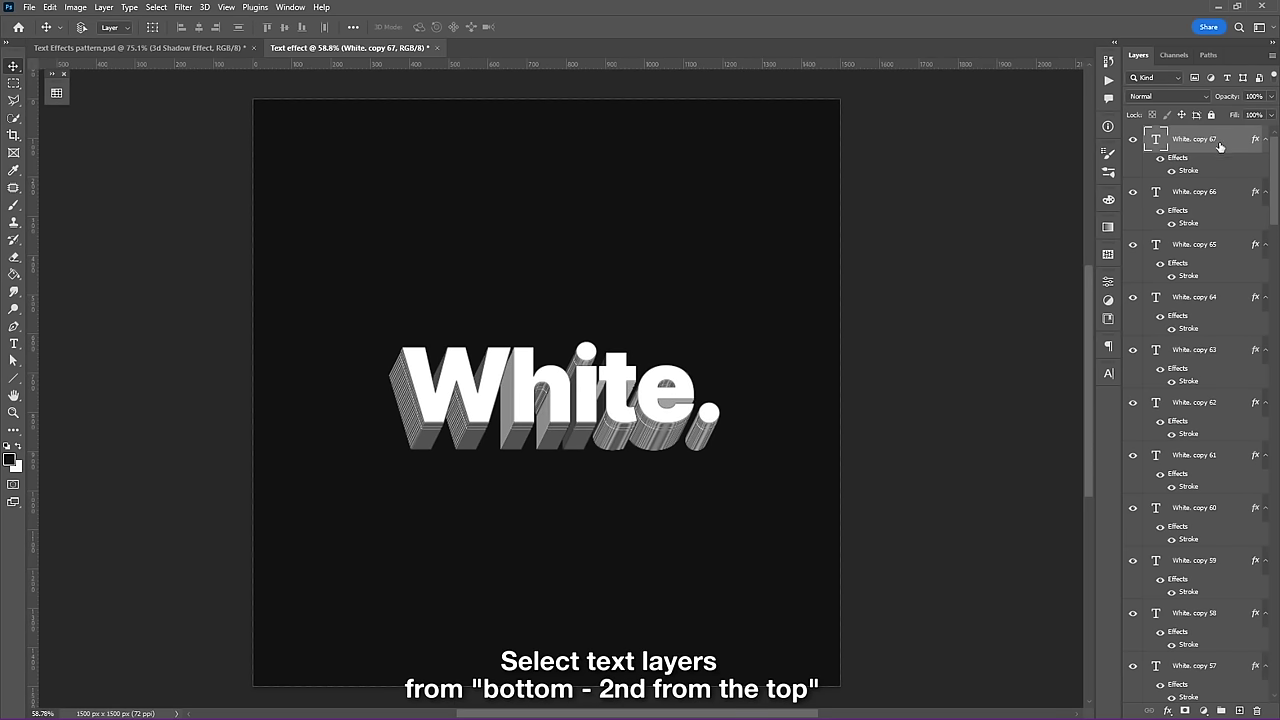
- Convert the White. copies from the bottom layer up into one Smart Object
drag(1276, 165, 1276, 645)
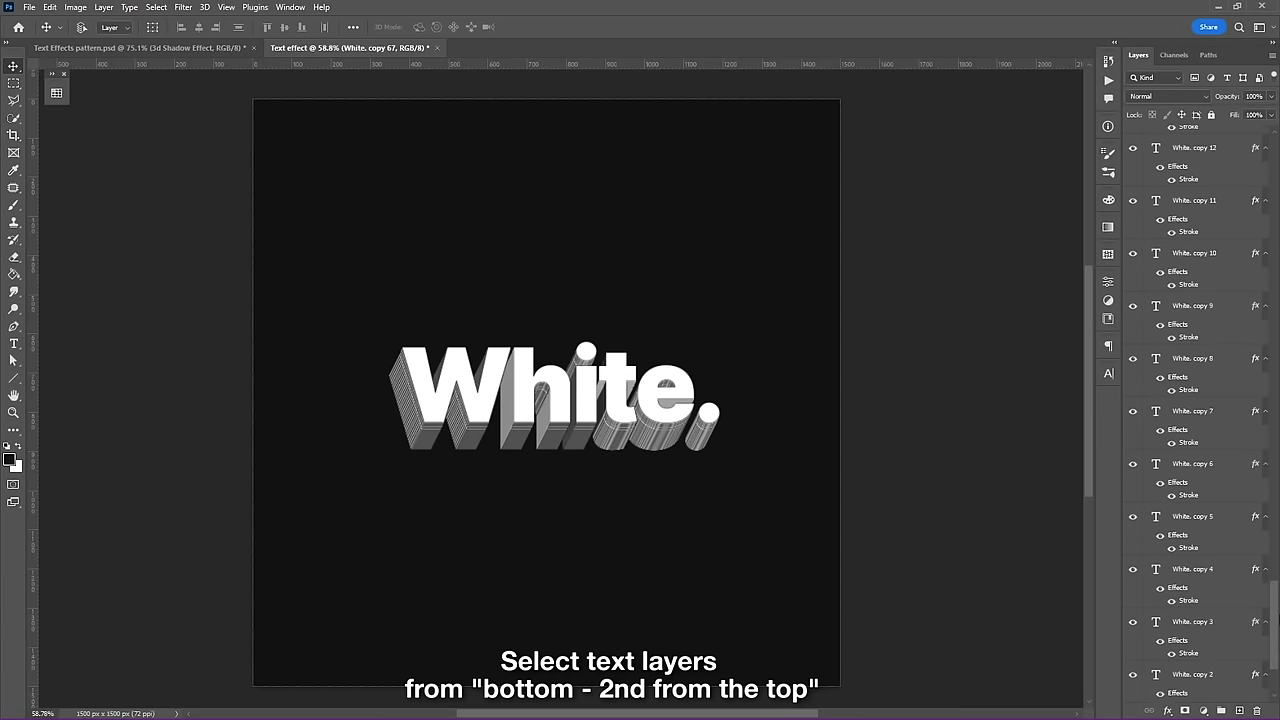
shift+click(1210, 636)
right_click(1216, 640)
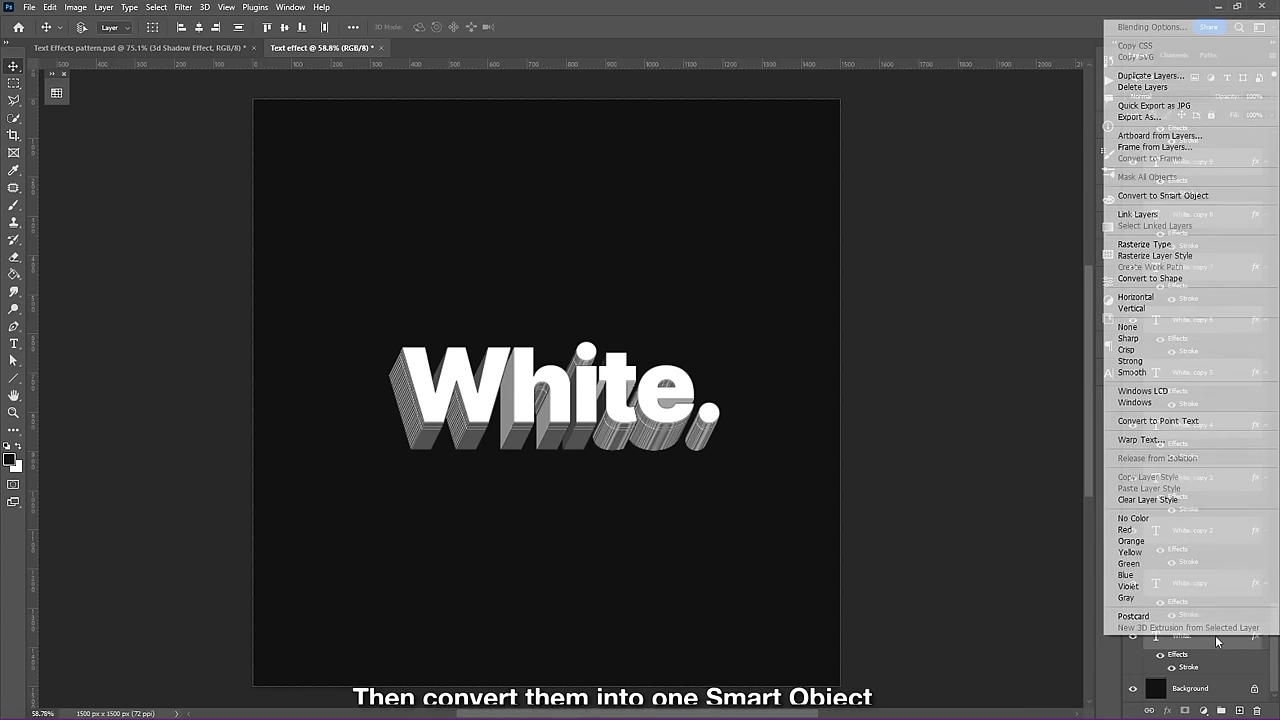
click(1185, 198)
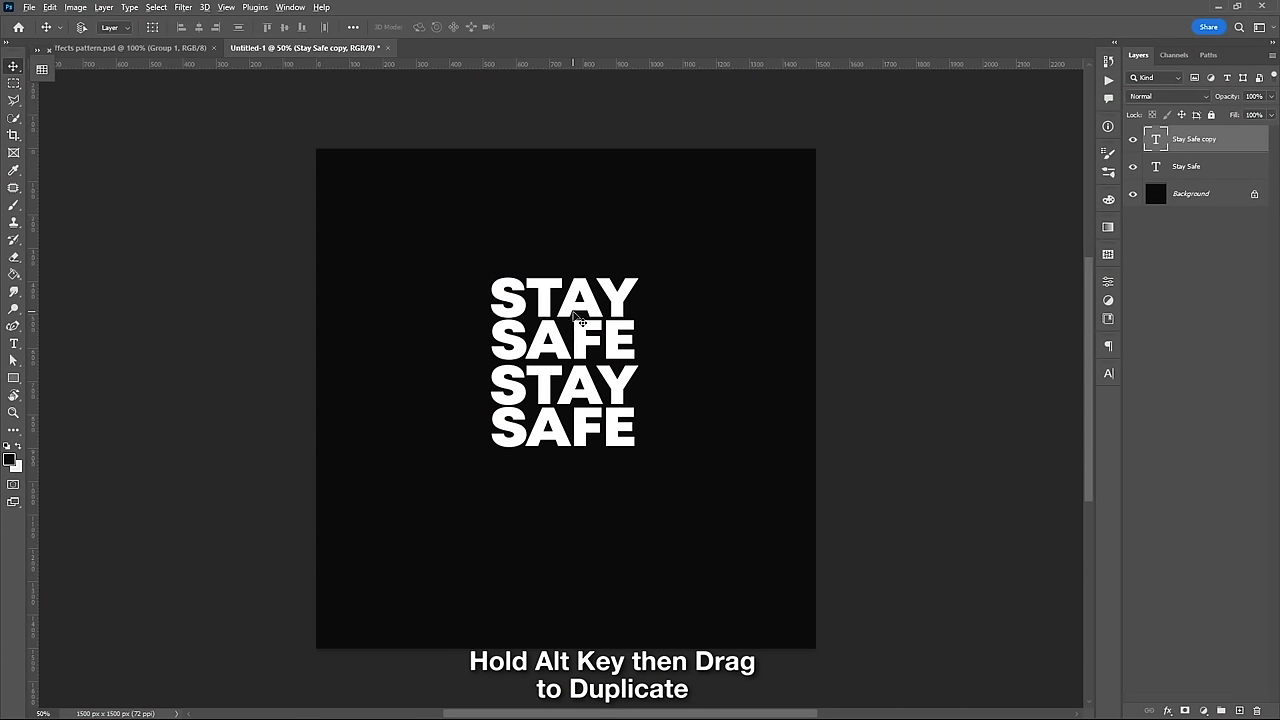
- Duplicate STAY SAFE into a third row, add empty Layer 1, and marquee the top row
drag(587, 416, 591, 486)
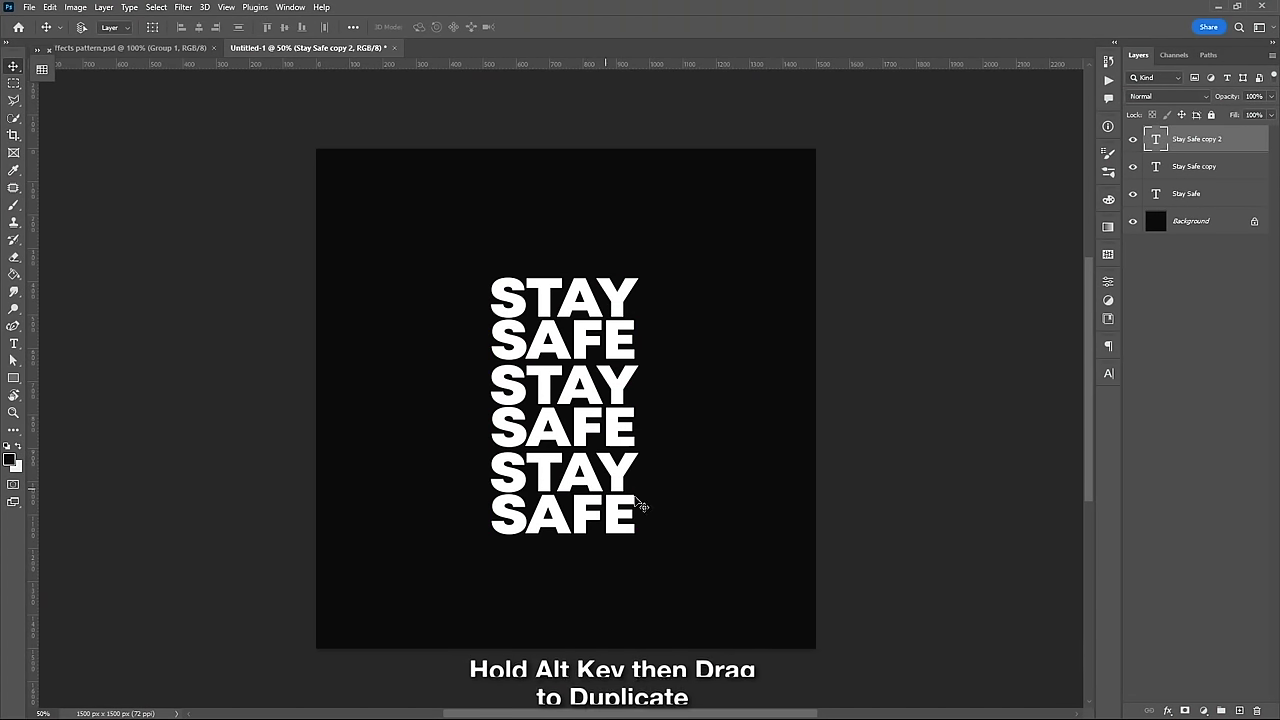
click(1240, 710)
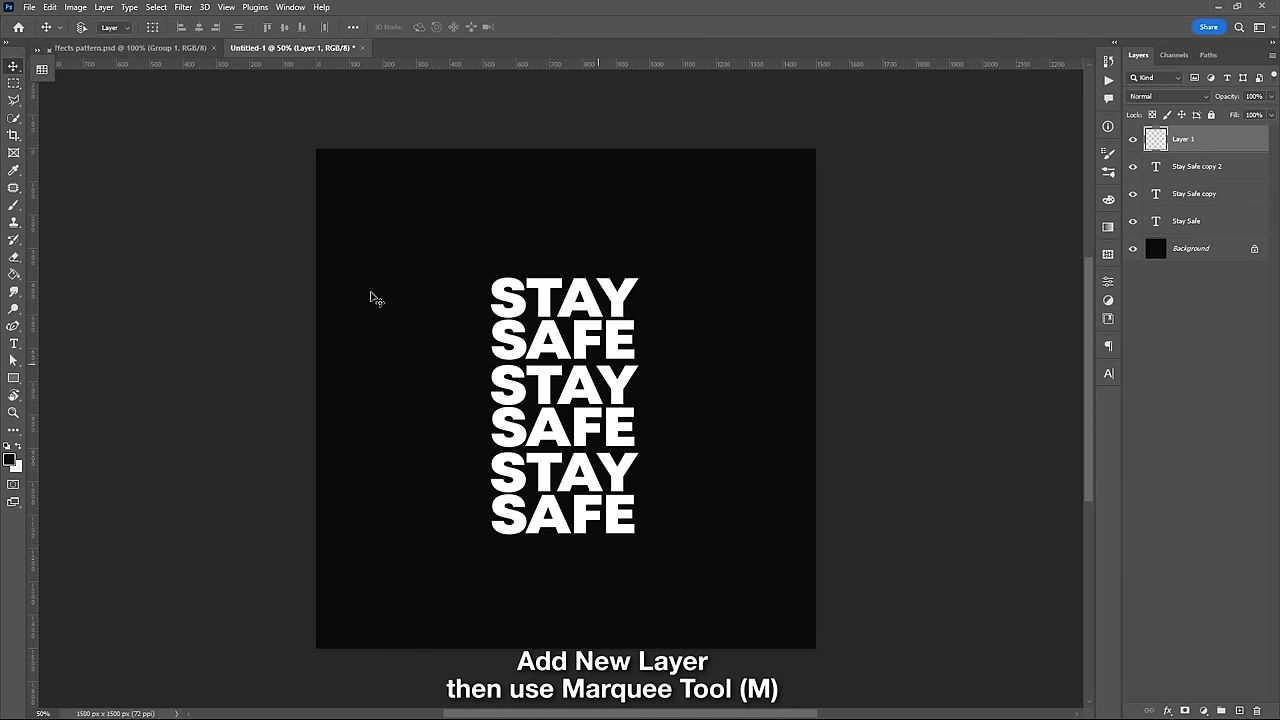
click(14, 84)
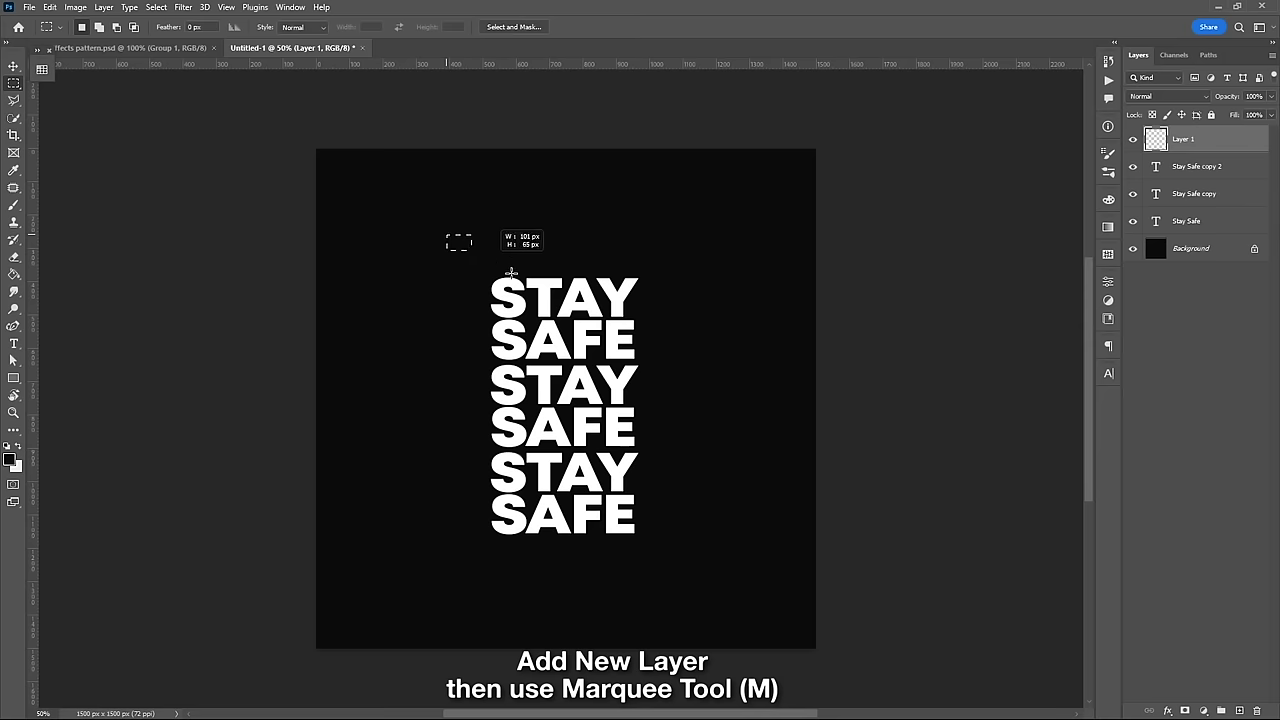
drag(511, 272, 676, 345)
- Darken the top STAY SAFE row with a 700 px soft near-black brush inside the selection
key(b)
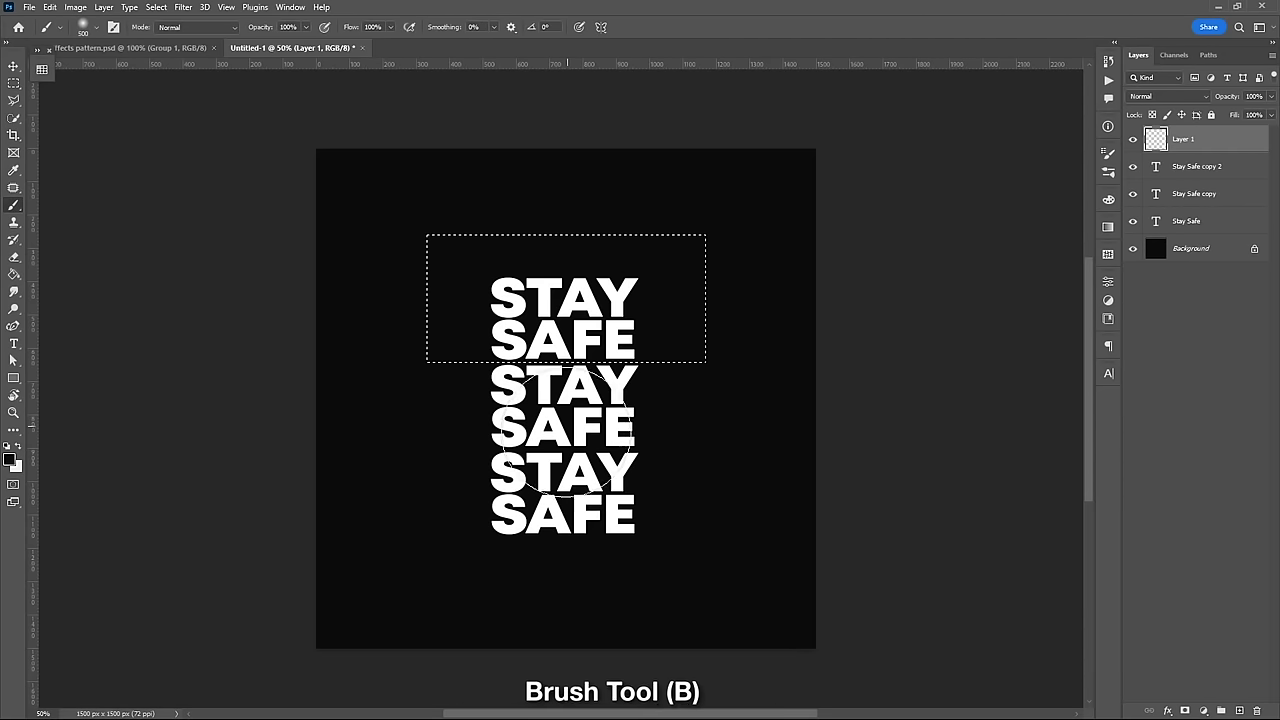
key(bracketright)
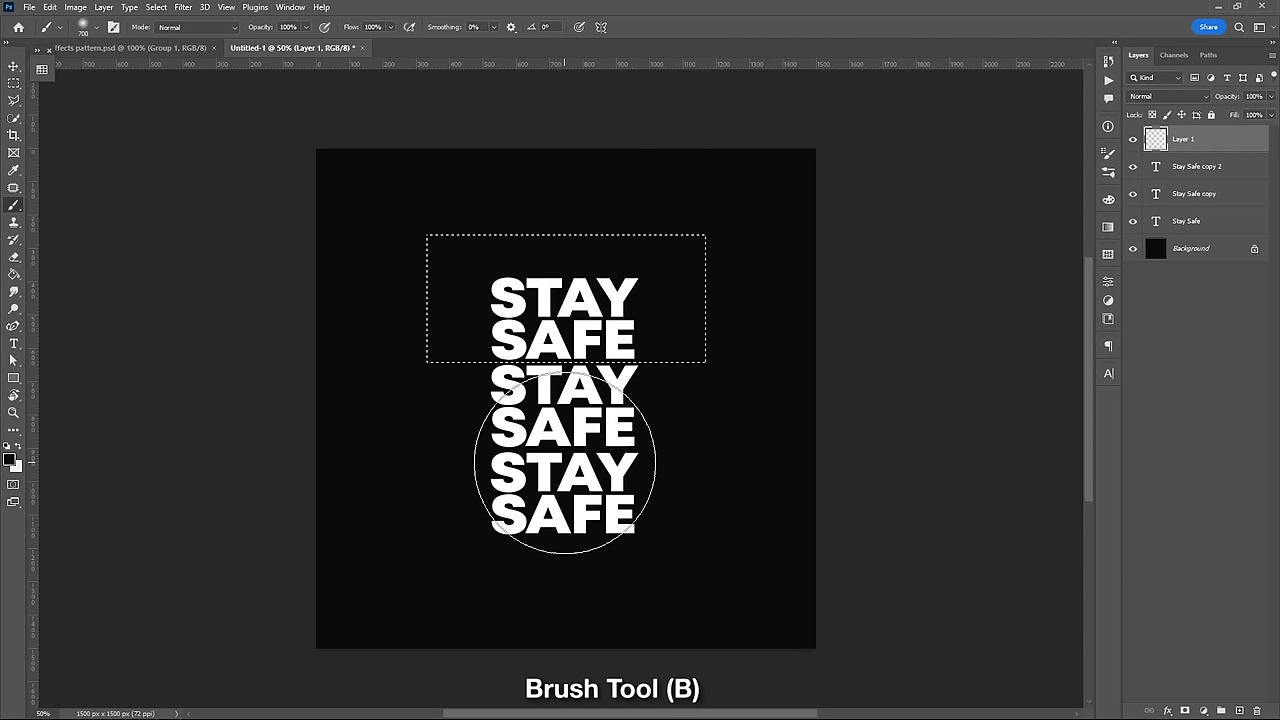
right_click(565, 462)
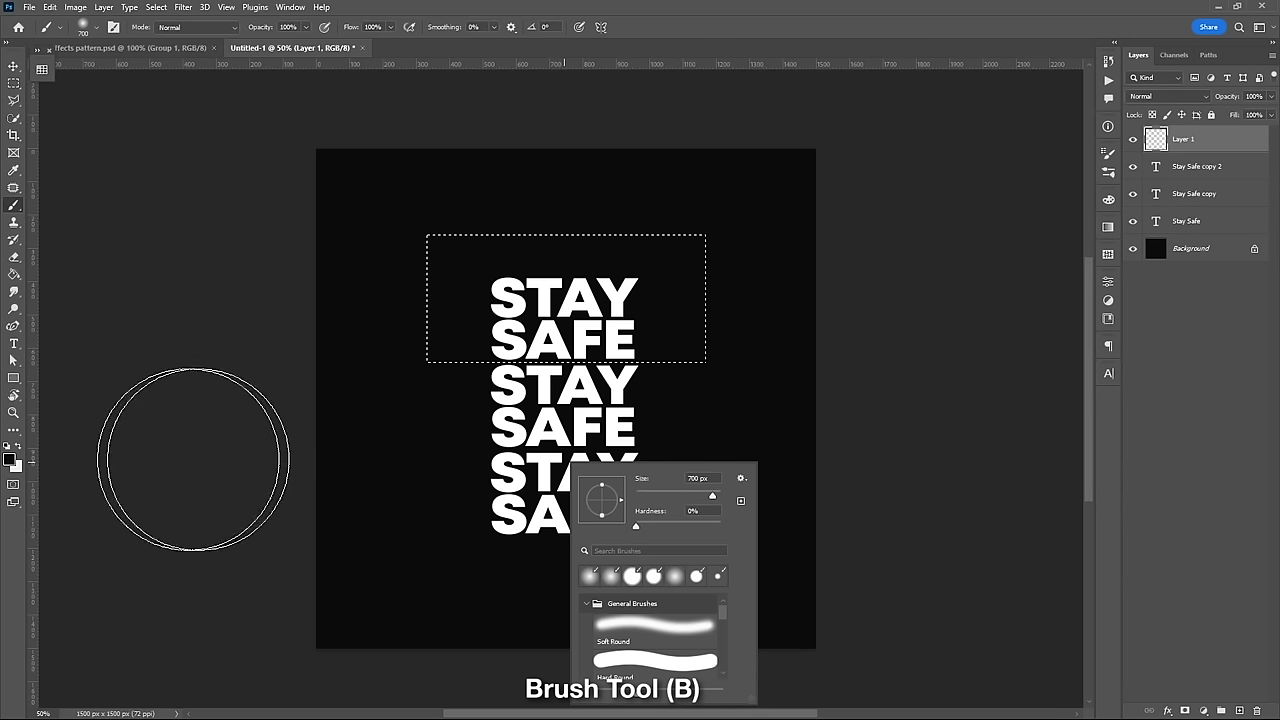
click(10, 460)
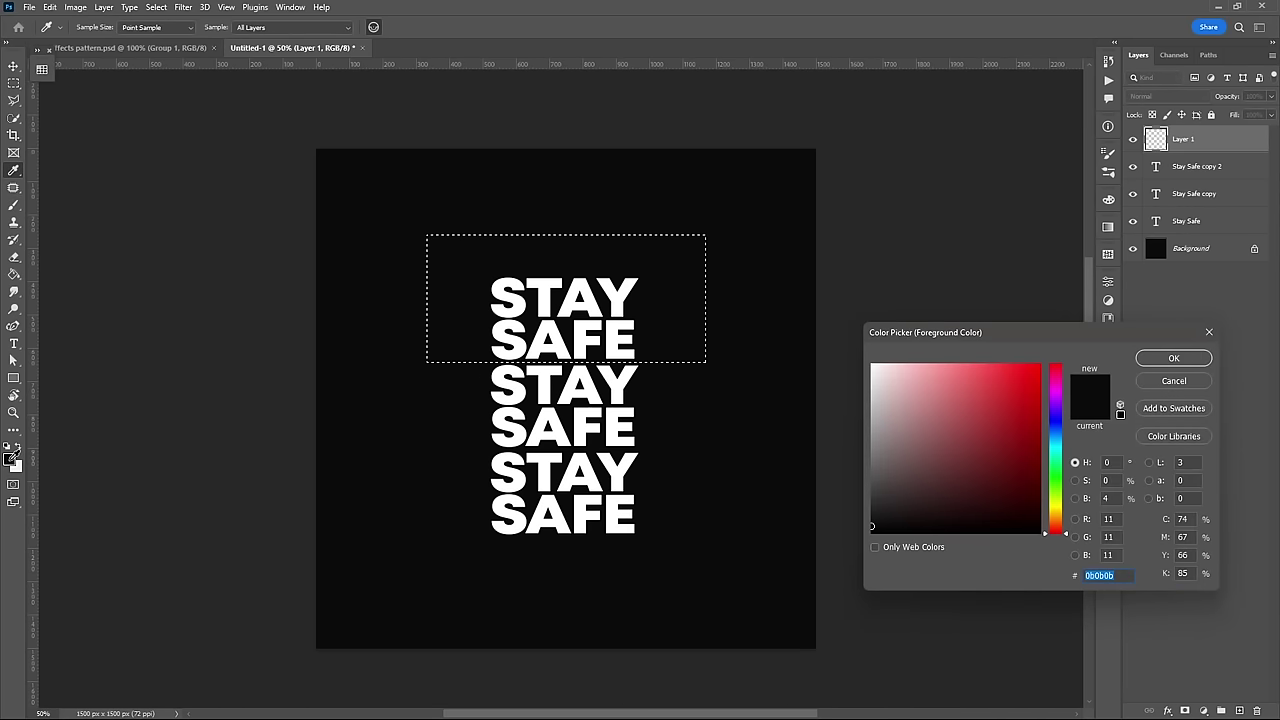
key(Return)
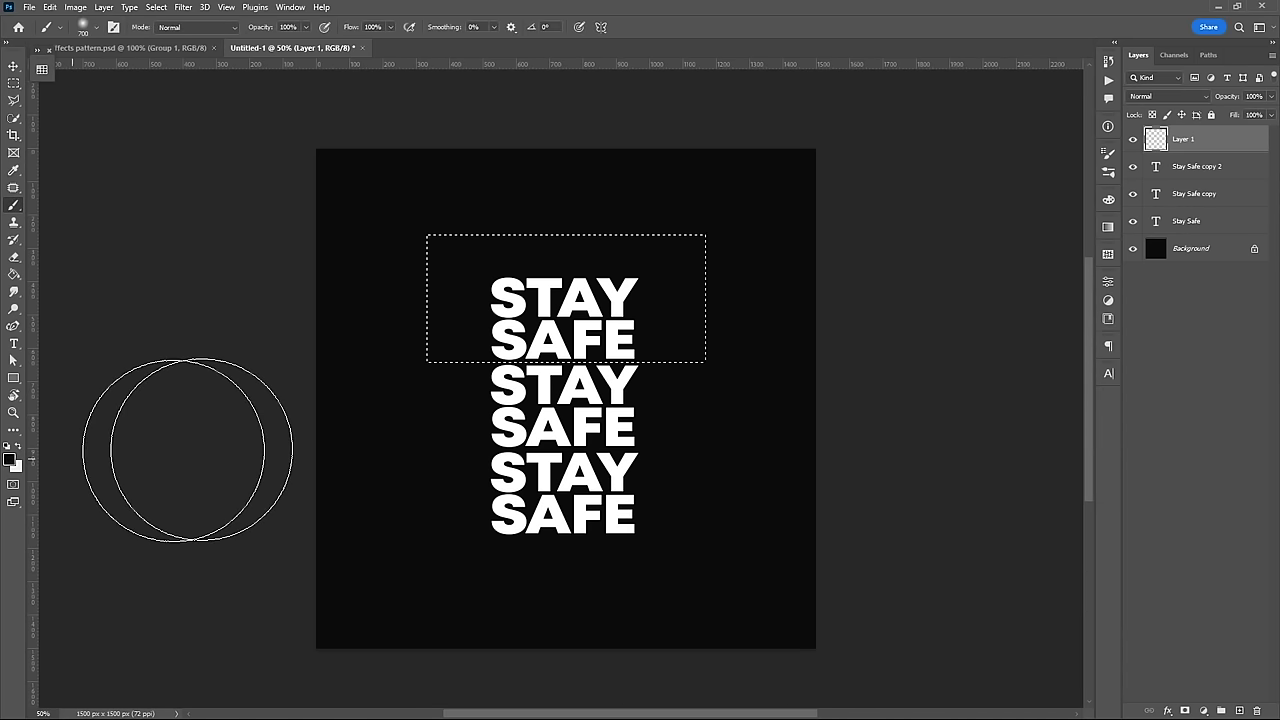
mouse_move(628, 471)
mouse_down()
mouse_move(414, 471)
mouse_move(766, 466)
mouse_move(680, 471)
mouse_up()
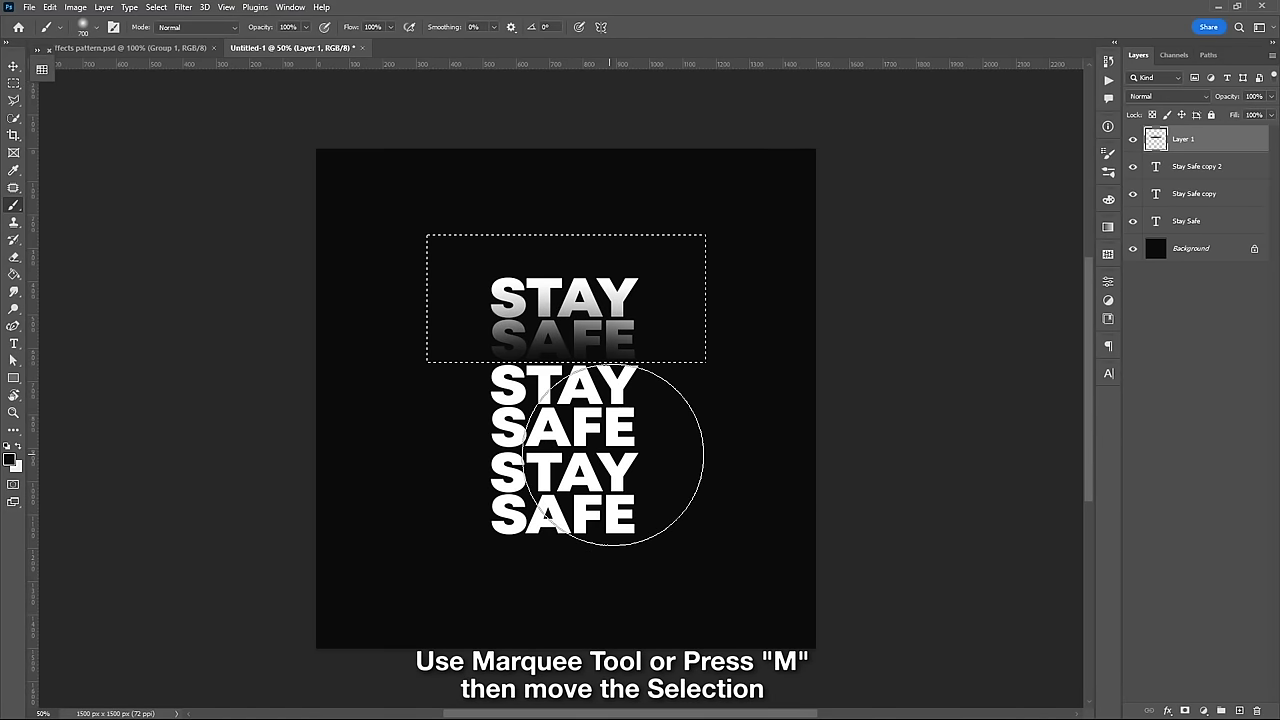
key(m)
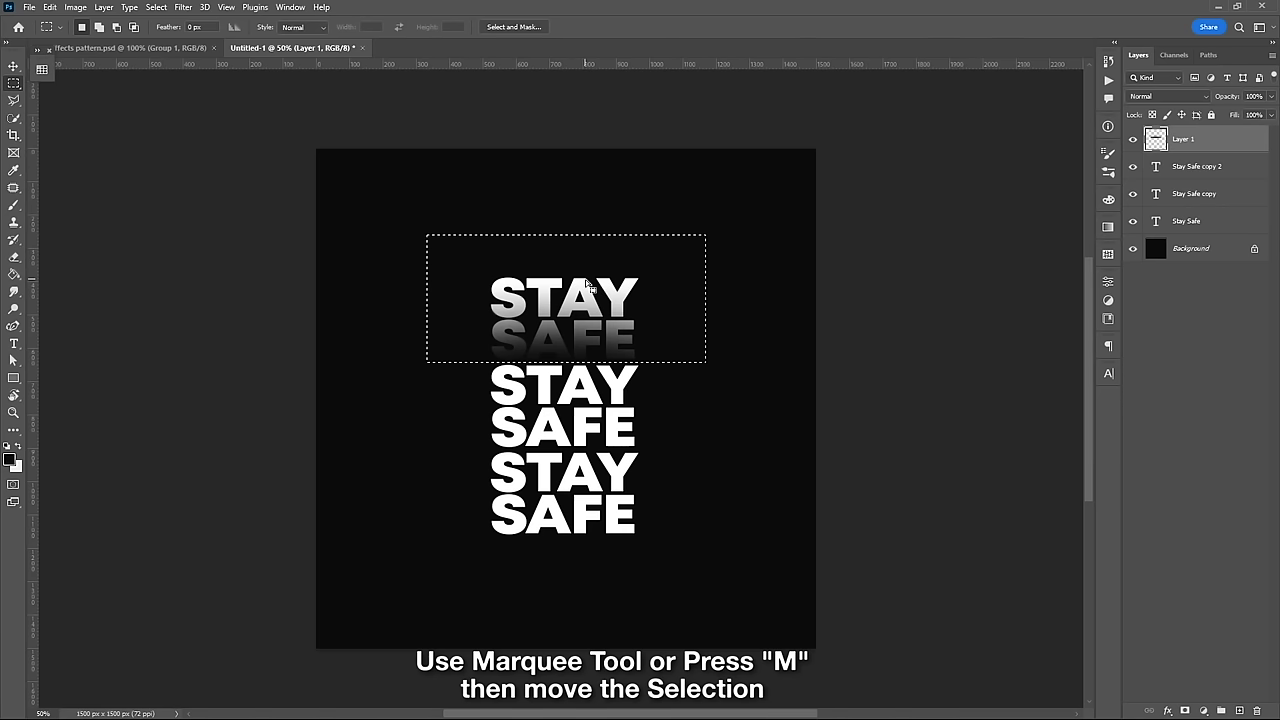
drag(588, 286, 582, 239)
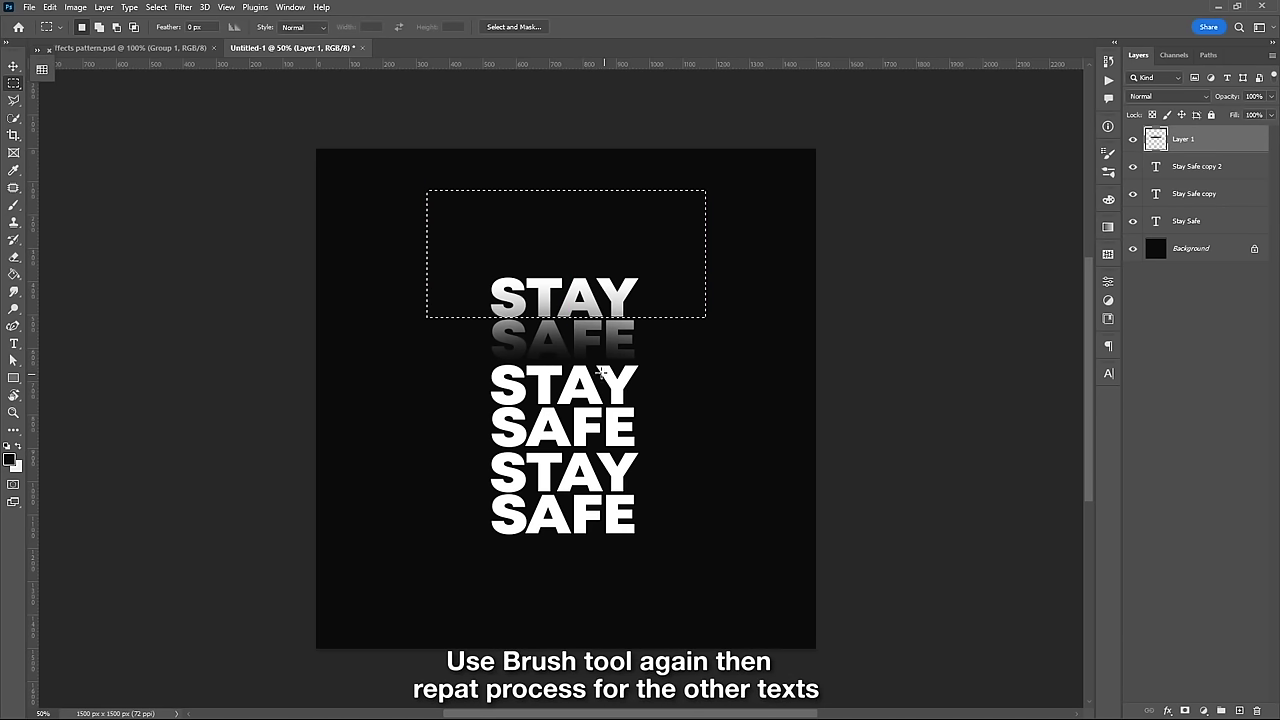
key(b)
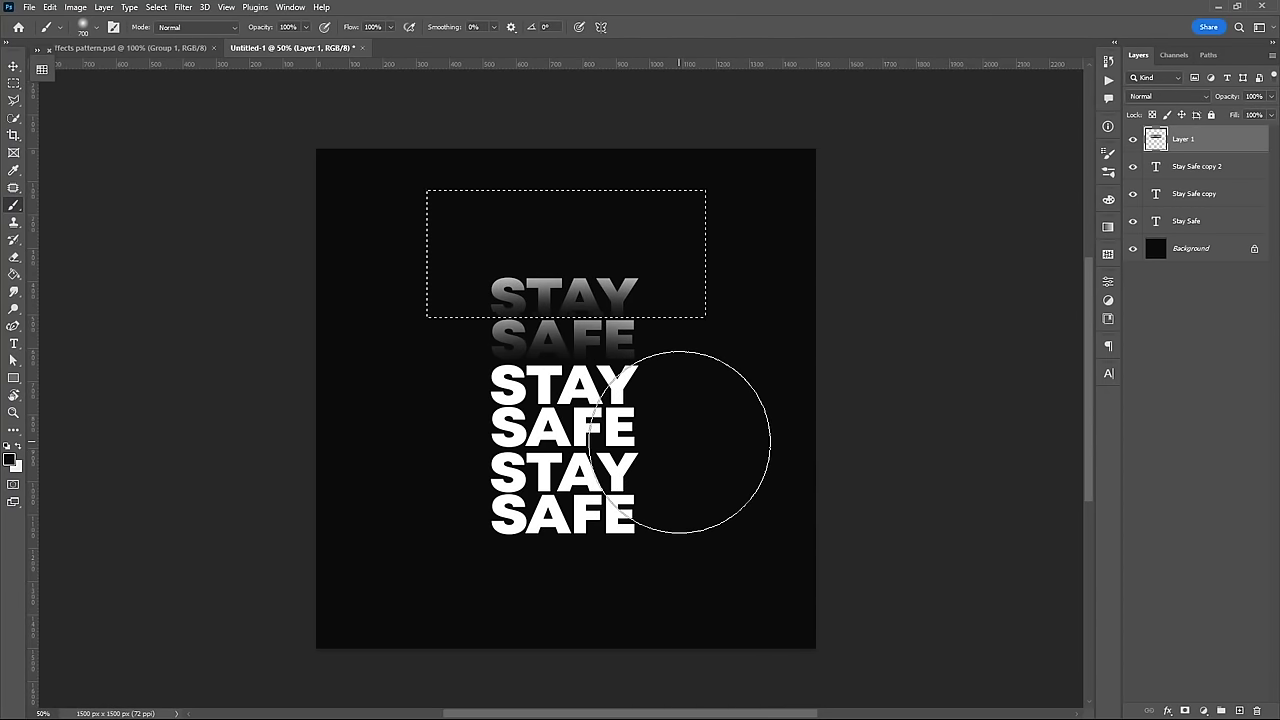
- Move the selection down, darken the bottom STAY SAFE row, and deselect
key(m)
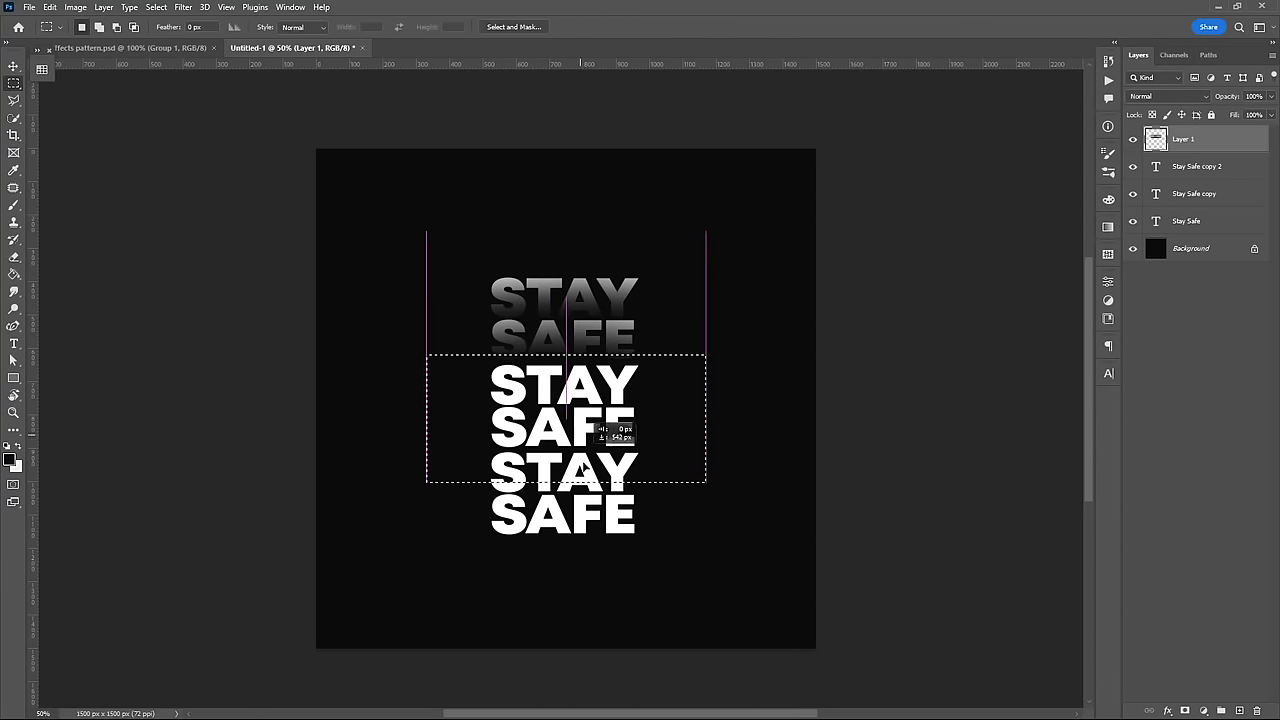
drag(570, 260, 570, 518)
key(b)
mouse_move(525, 342)
mouse_down()
mouse_move(771, 300)
mouse_move(374, 334)
mouse_move(560, 371)
mouse_move(562, 527)
mouse_move(581, 564)
mouse_move(467, 384)
mouse_up()
key(m)
key(b)
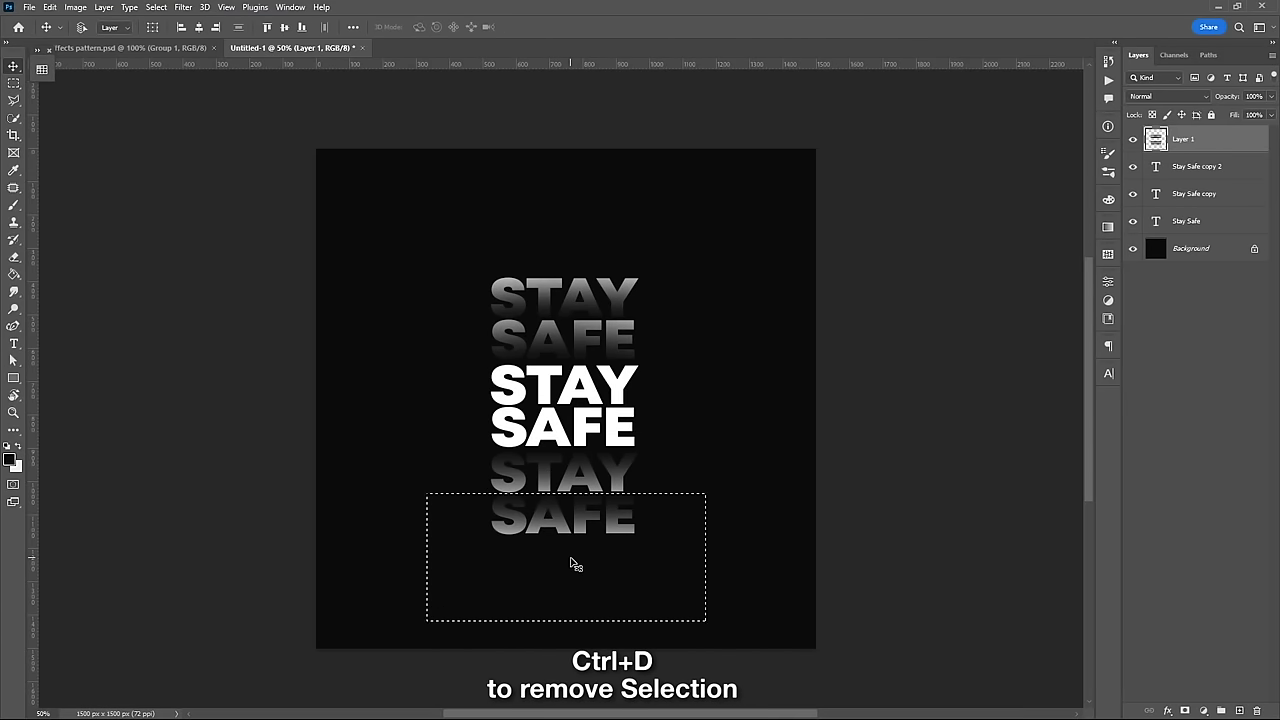
key(ctrl+d)
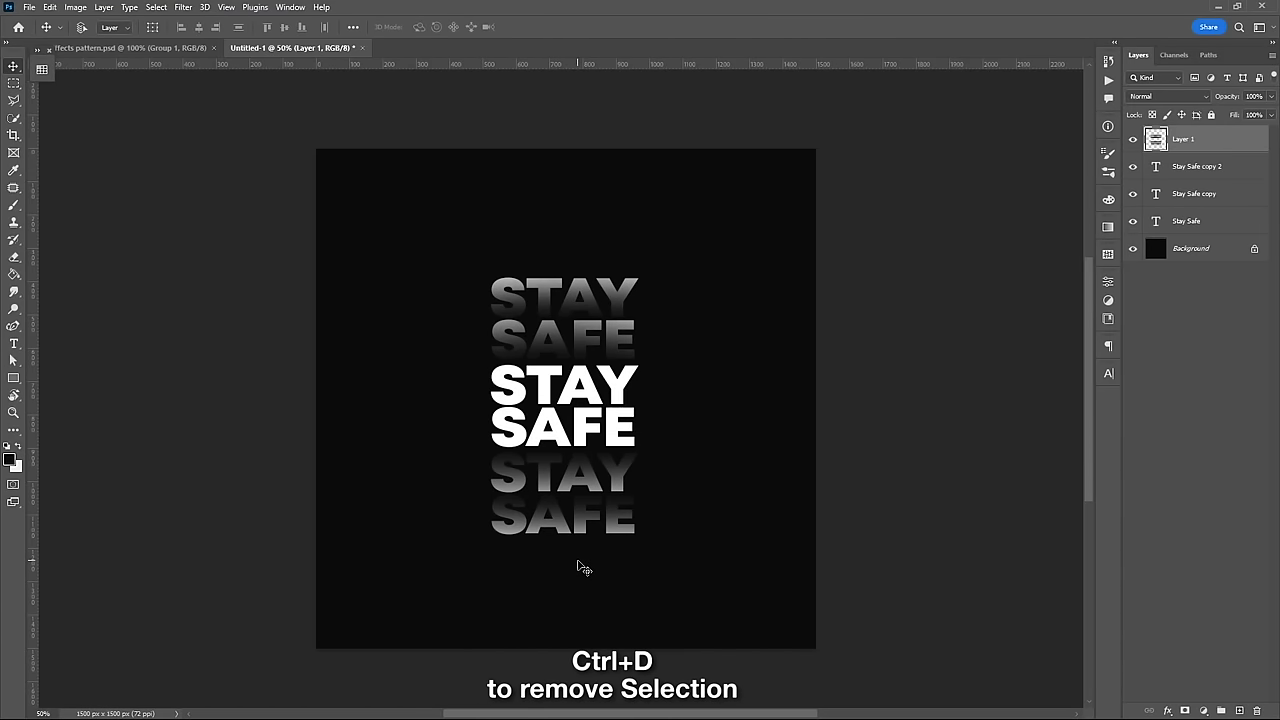
- Group the three Stay Safe text layers into one group
click(1225, 167)
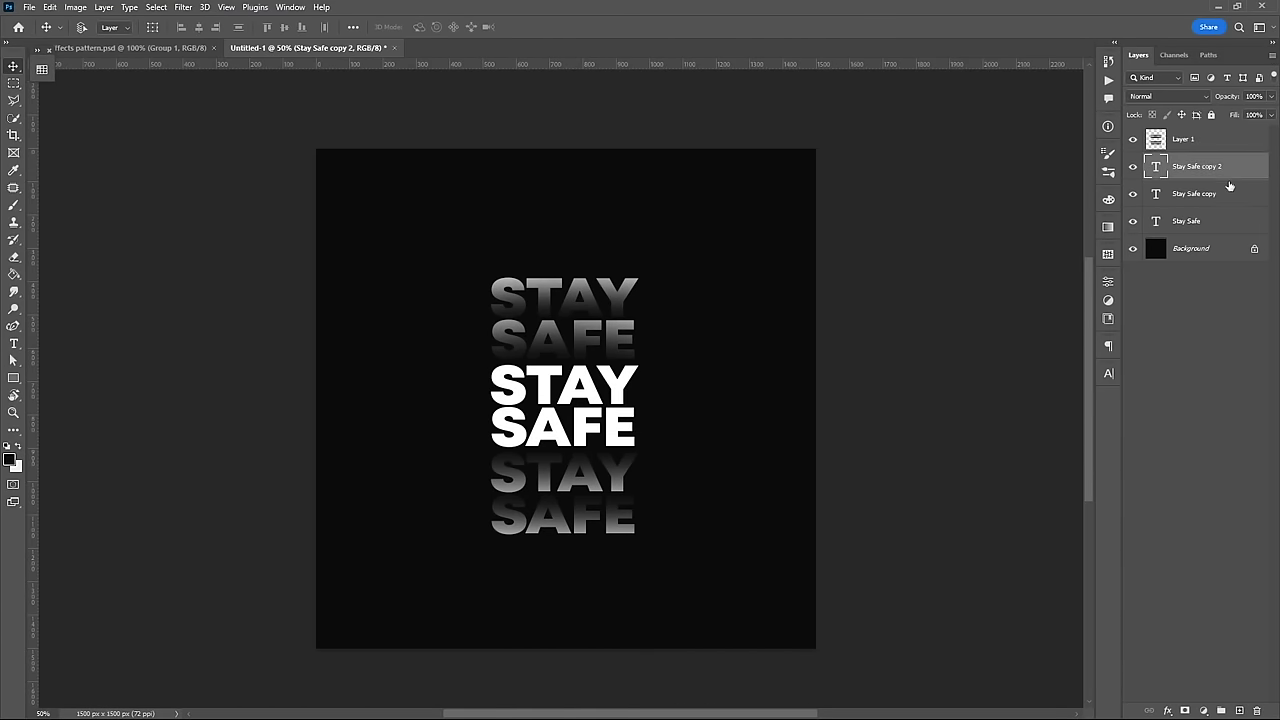
shift+click(1228, 221)
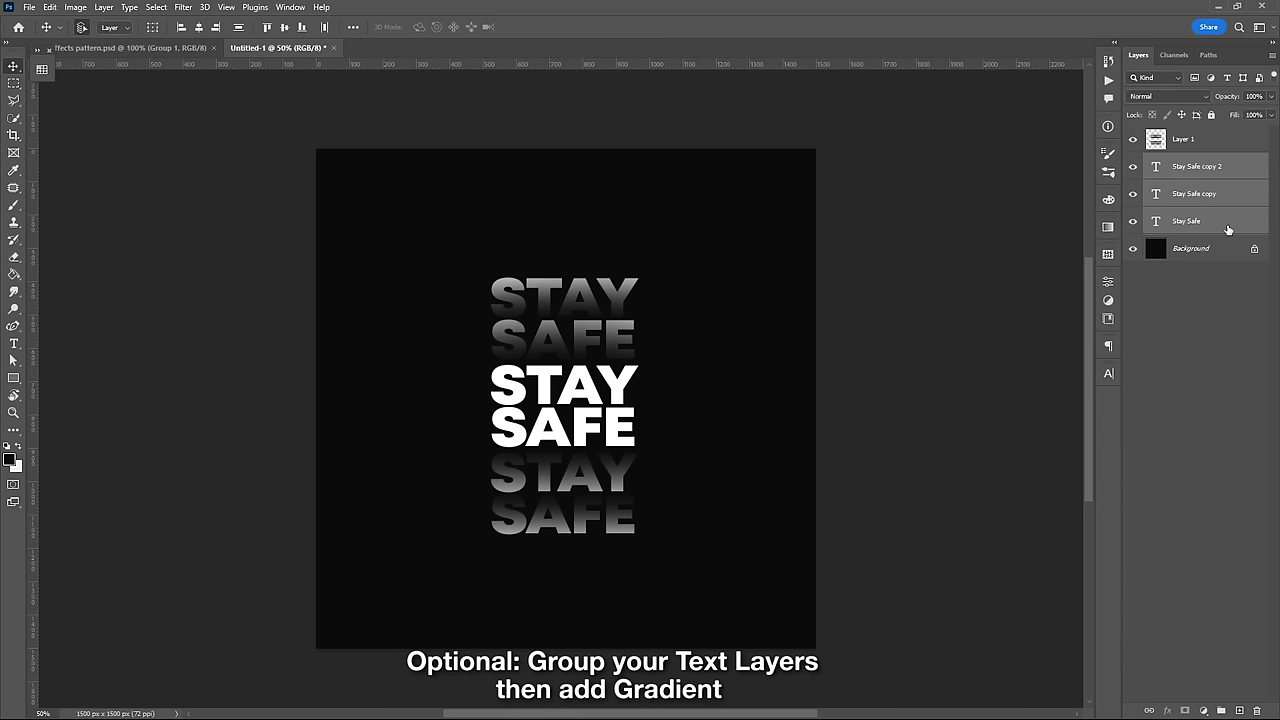
key(ctrl+g)
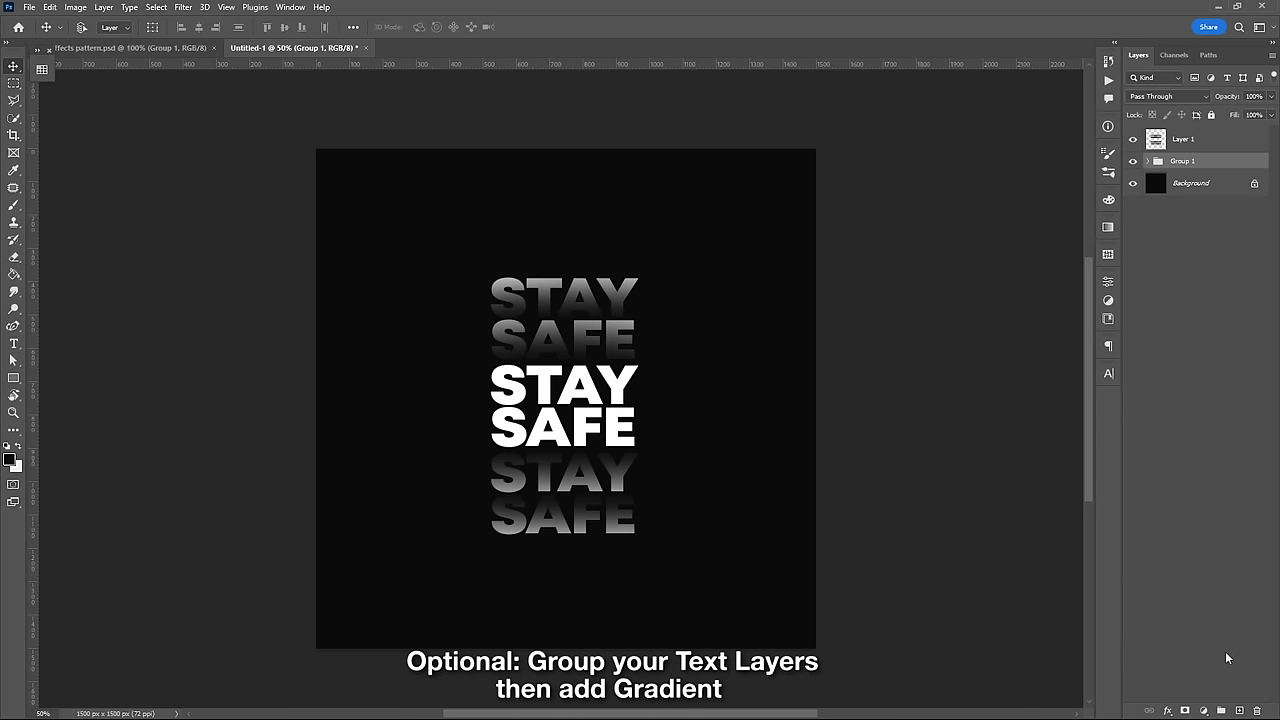
- Add a Greens-preset Gradient Fill layer and clip it to the STAY SAFE group
click(1206, 711)
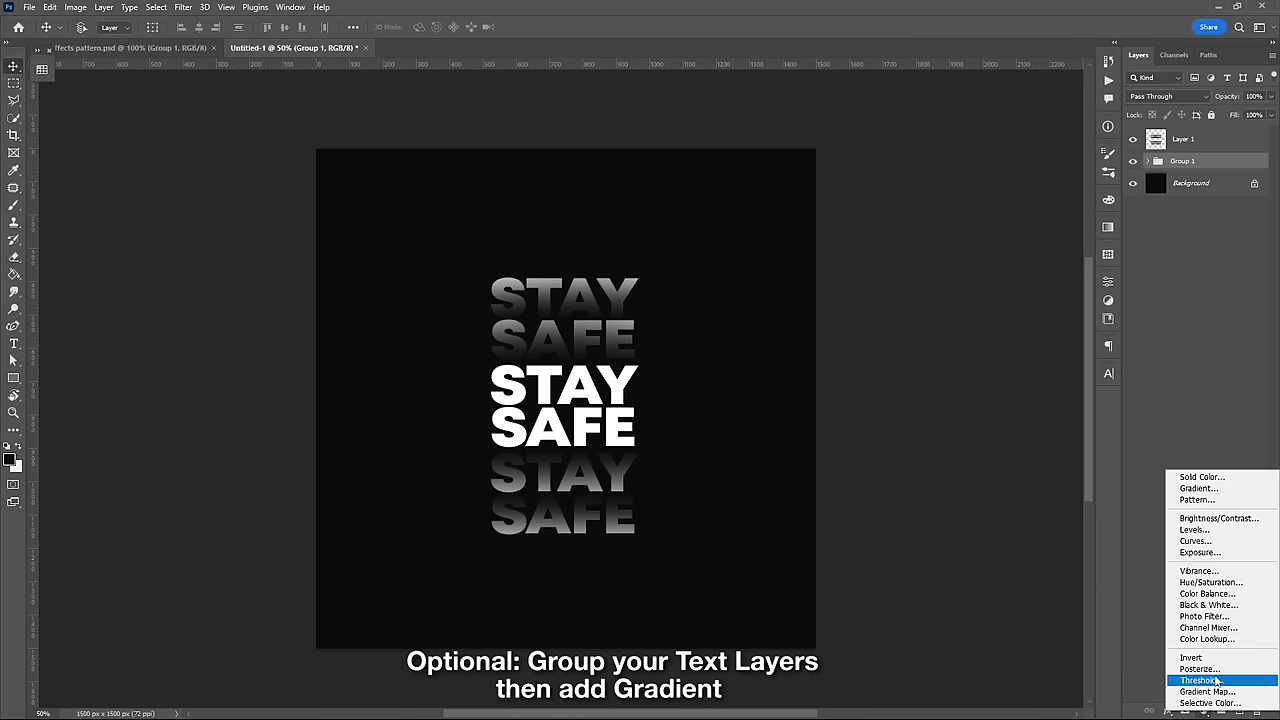
click(1200, 489)
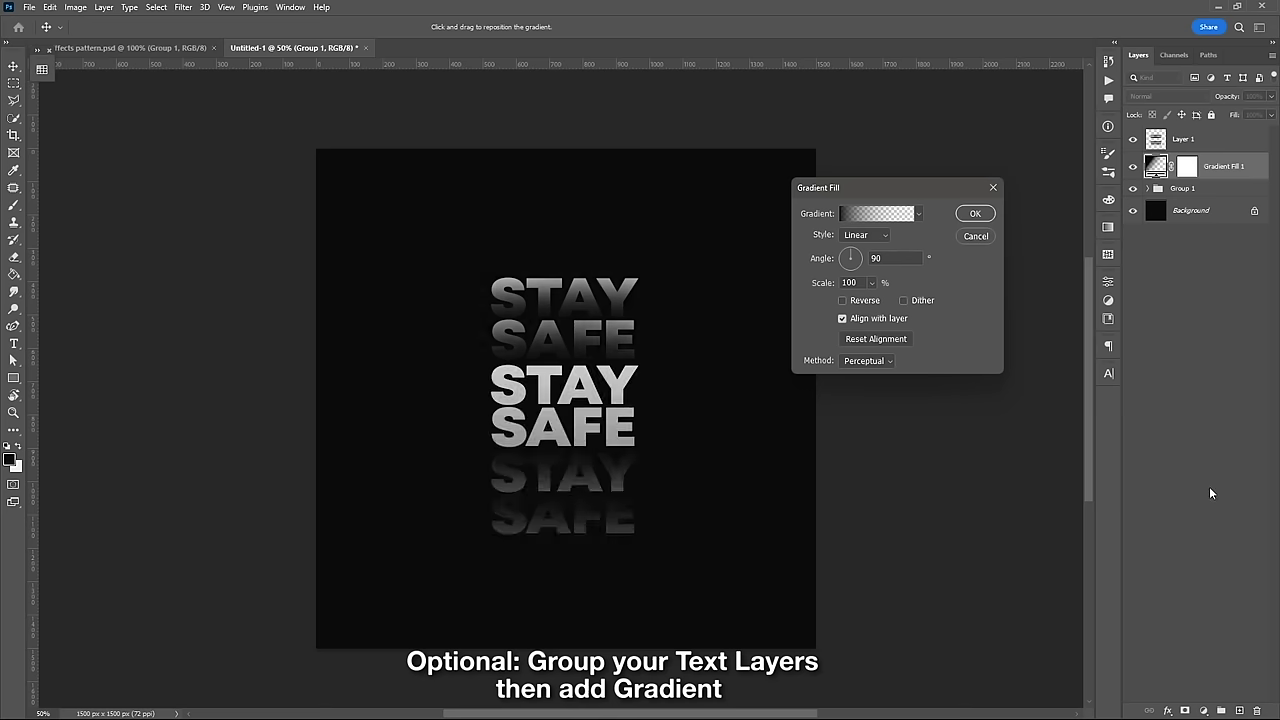
click(918, 213)
scroll(818, 293, down, 2)
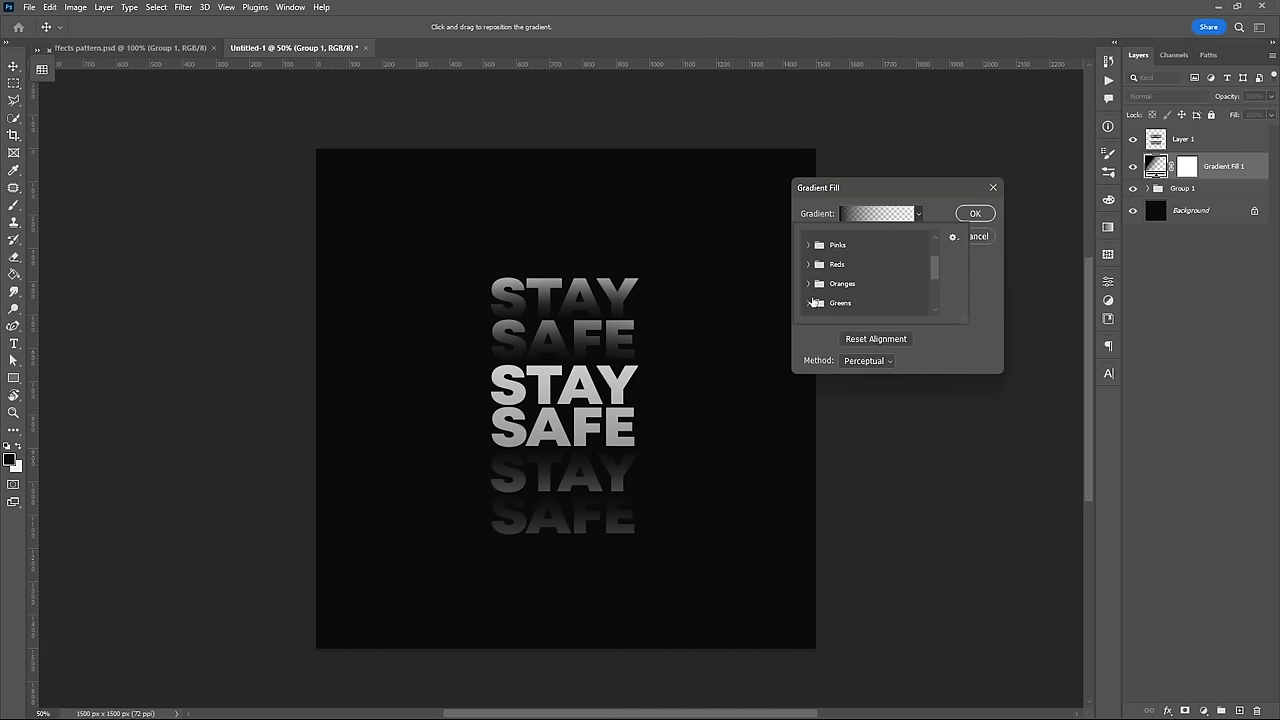
click(809, 298)
scroll(830, 300, down, 1)
click(849, 304)
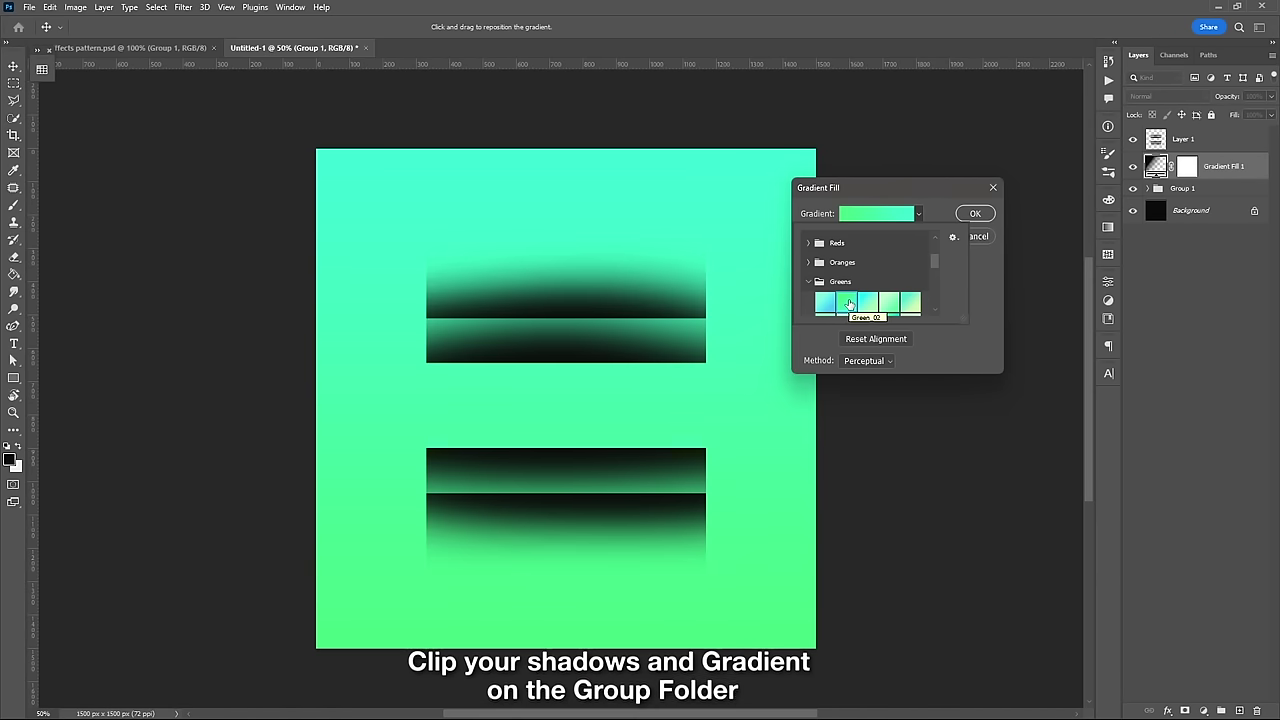
click(975, 213)
click(975, 213)
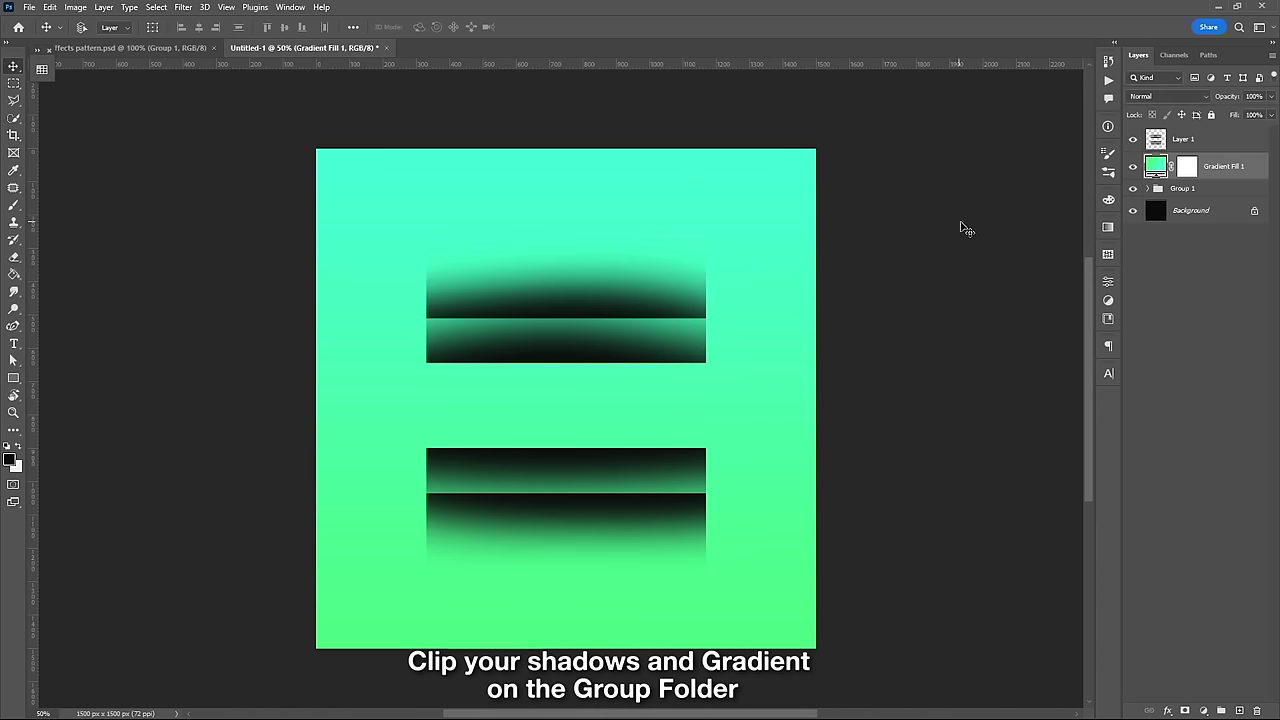
alt+click(1230, 177)
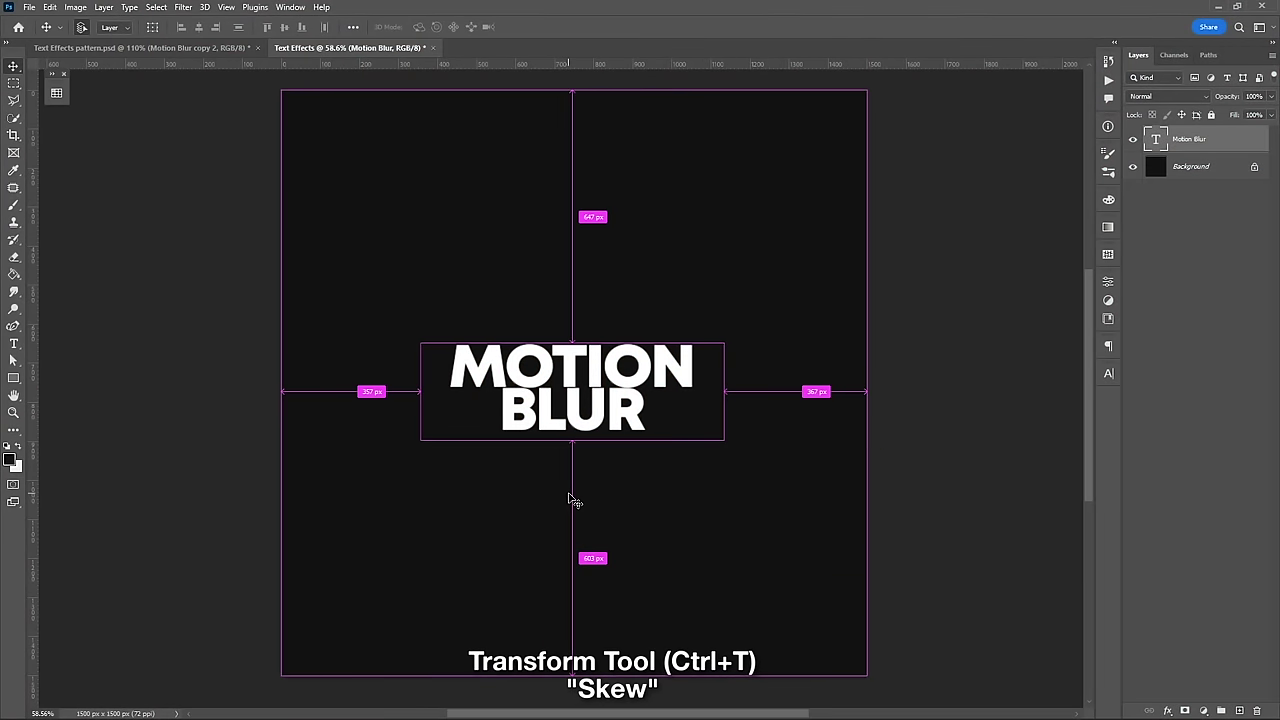
- Skew MOTION BLUR by pulling its bottom-left handle down, then move the text slightly up
key(ctrl+t)
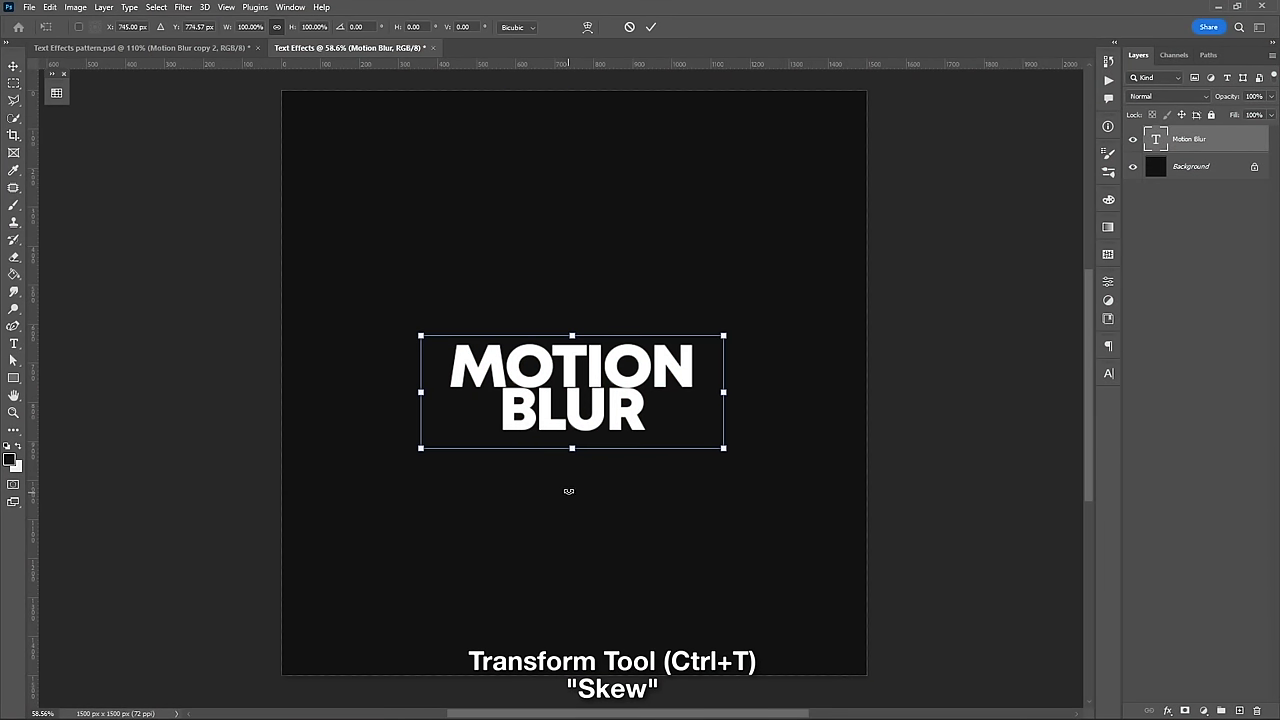
right_click(571, 400)
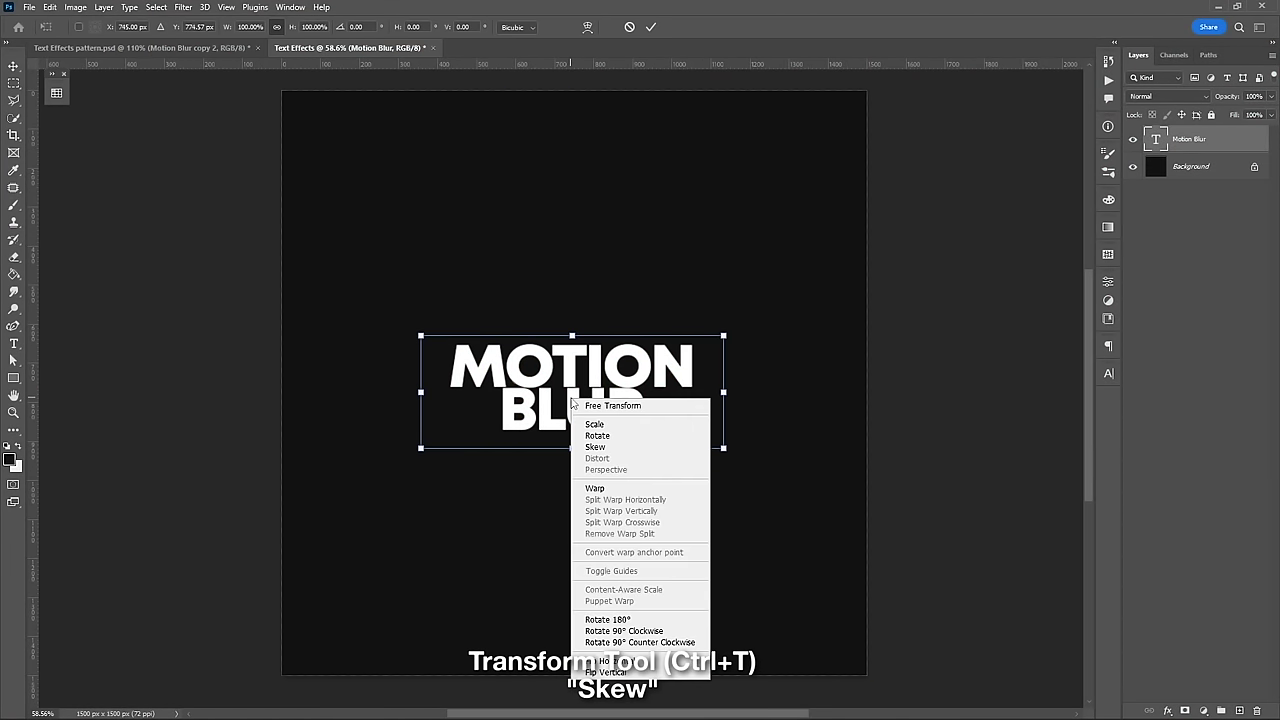
click(589, 448)
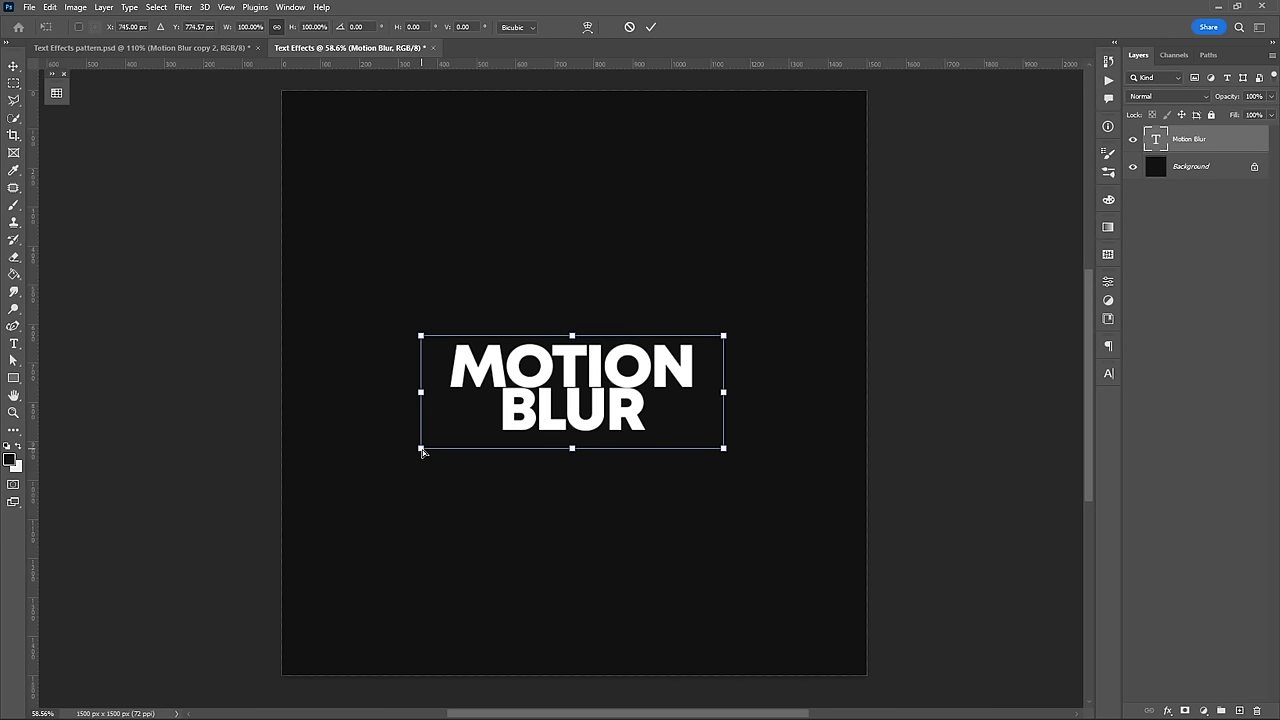
drag(421, 448, 423, 477)
key(Return)
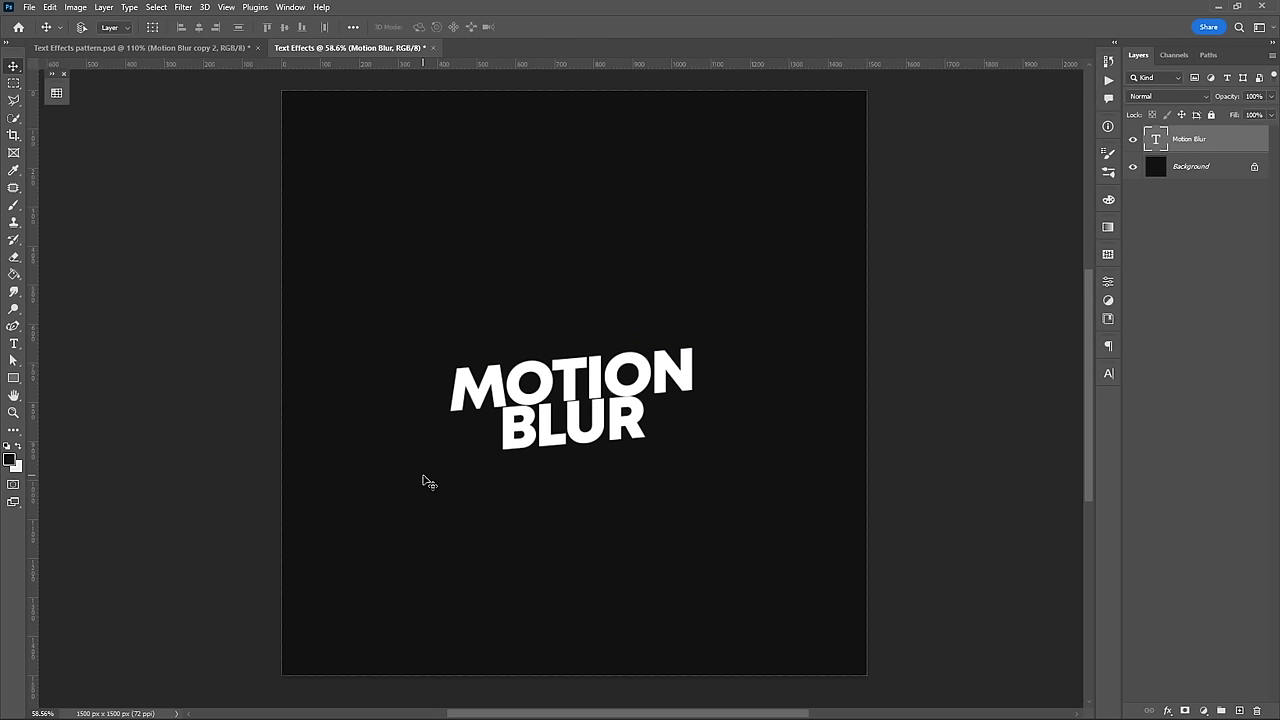
drag(586, 427, 585, 403)
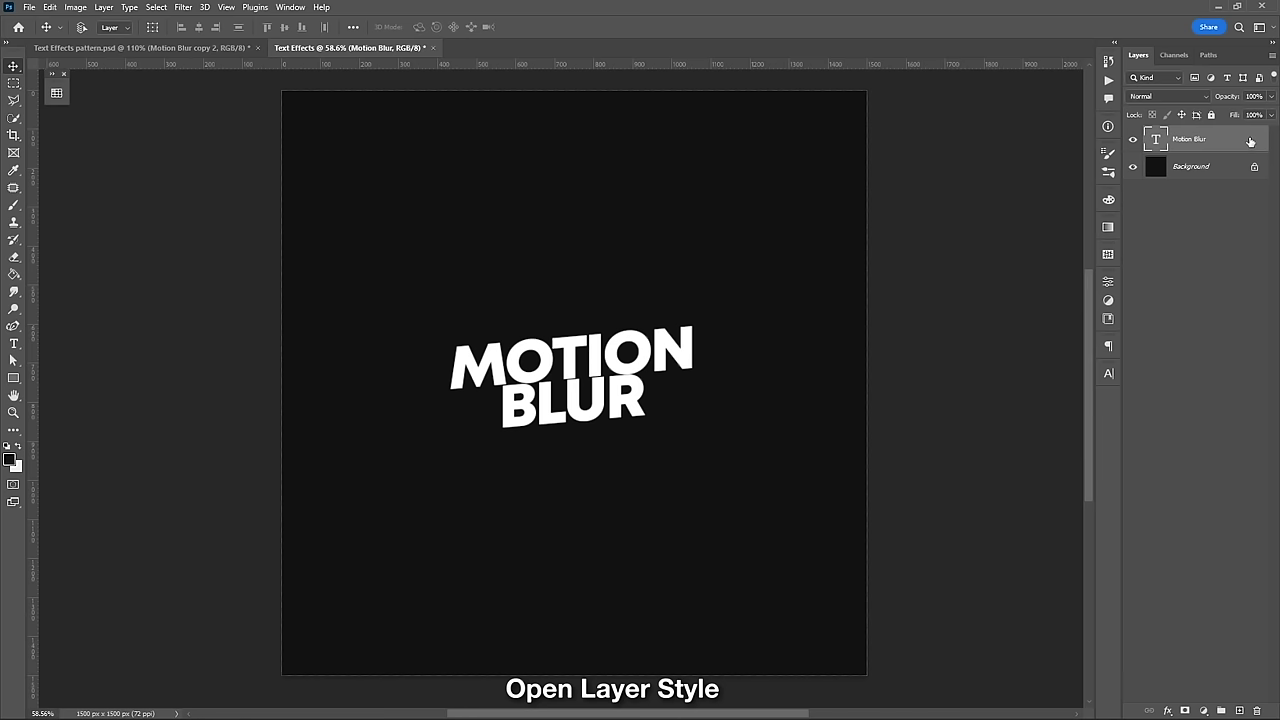
- Apply a Gradient Overlay layer style to MOTION BLUR using the Greens > Green_02 preset
double_click(1250, 141)
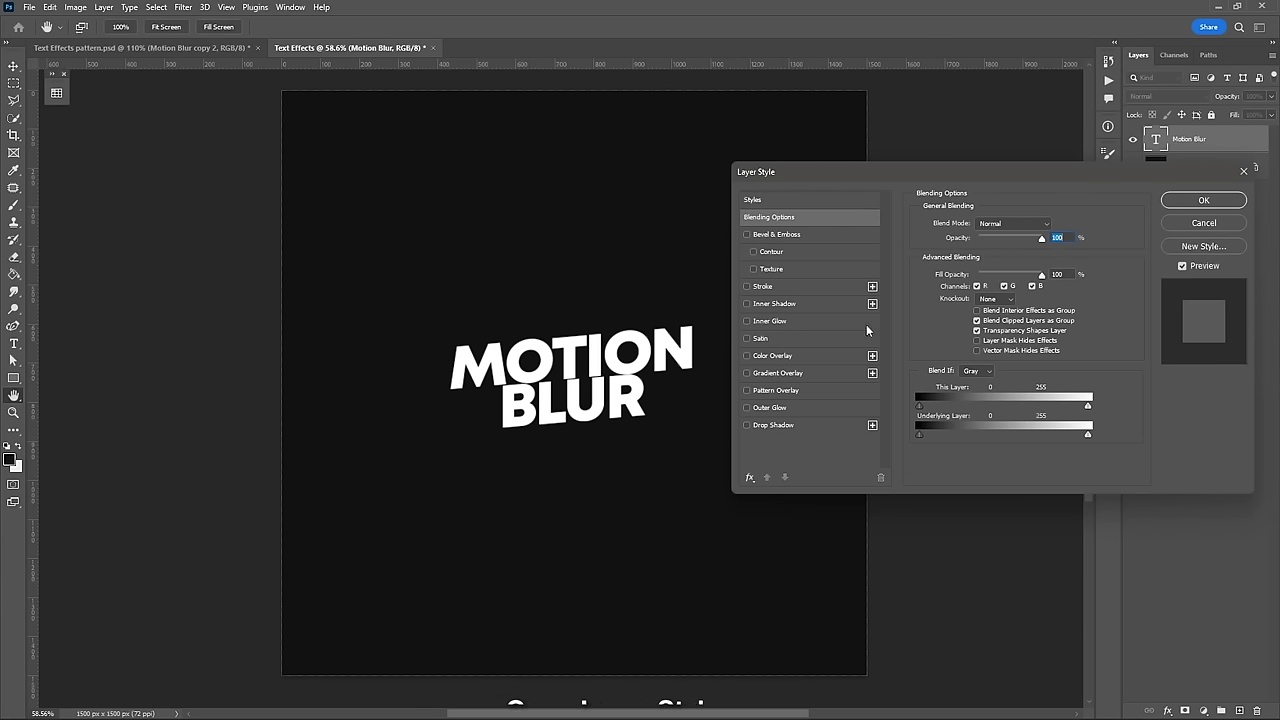
click(777, 372)
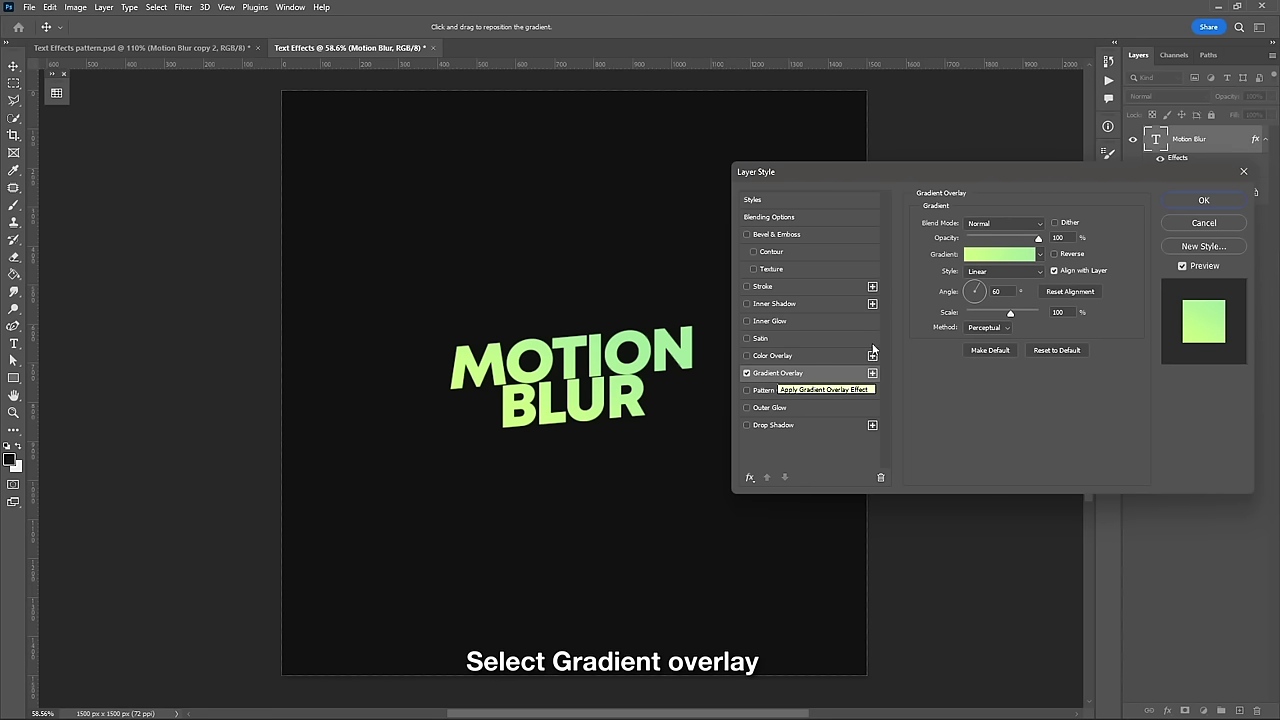
double_click(1000, 291)
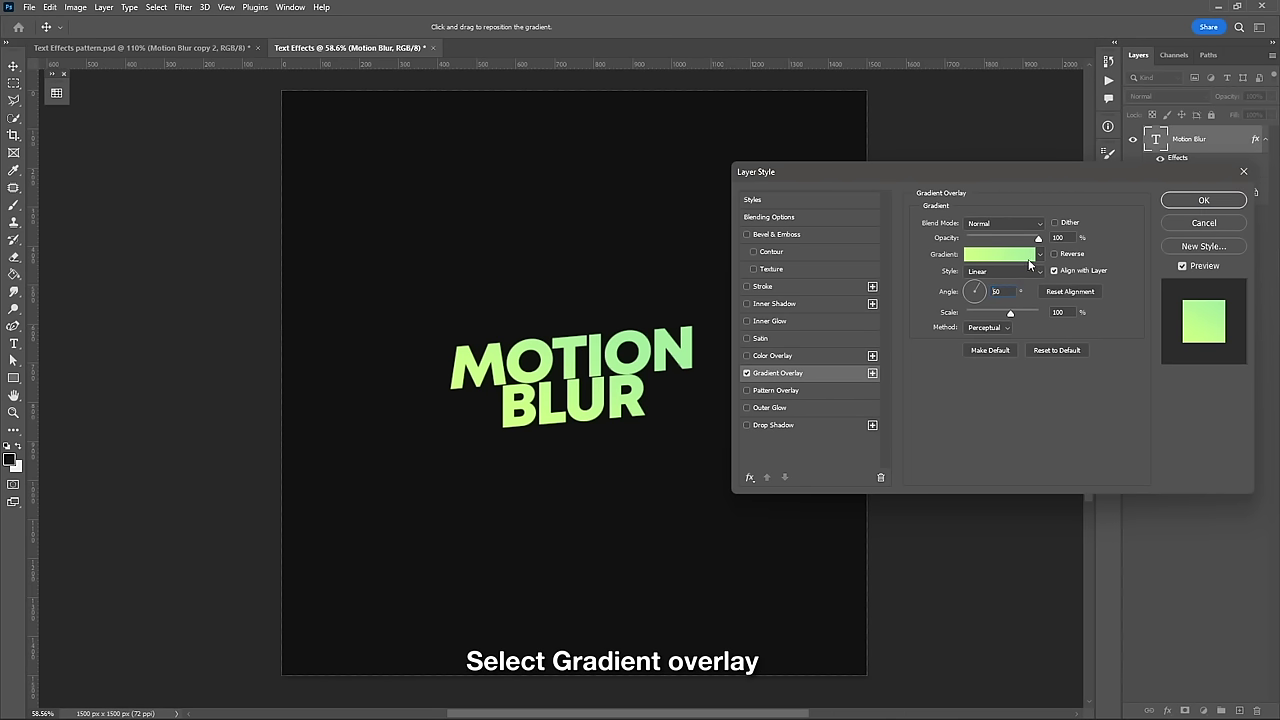
click(1000, 254)
drag(918, 299, 918, 314)
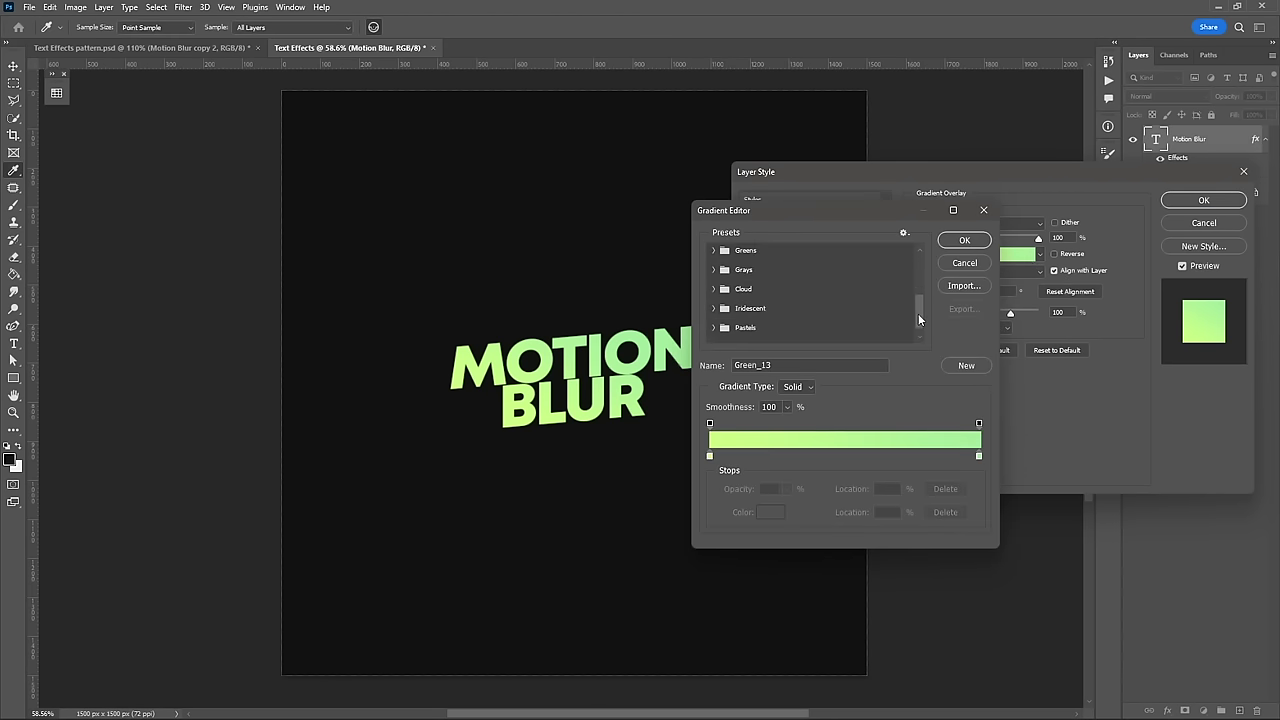
click(713, 250)
click(730, 269)
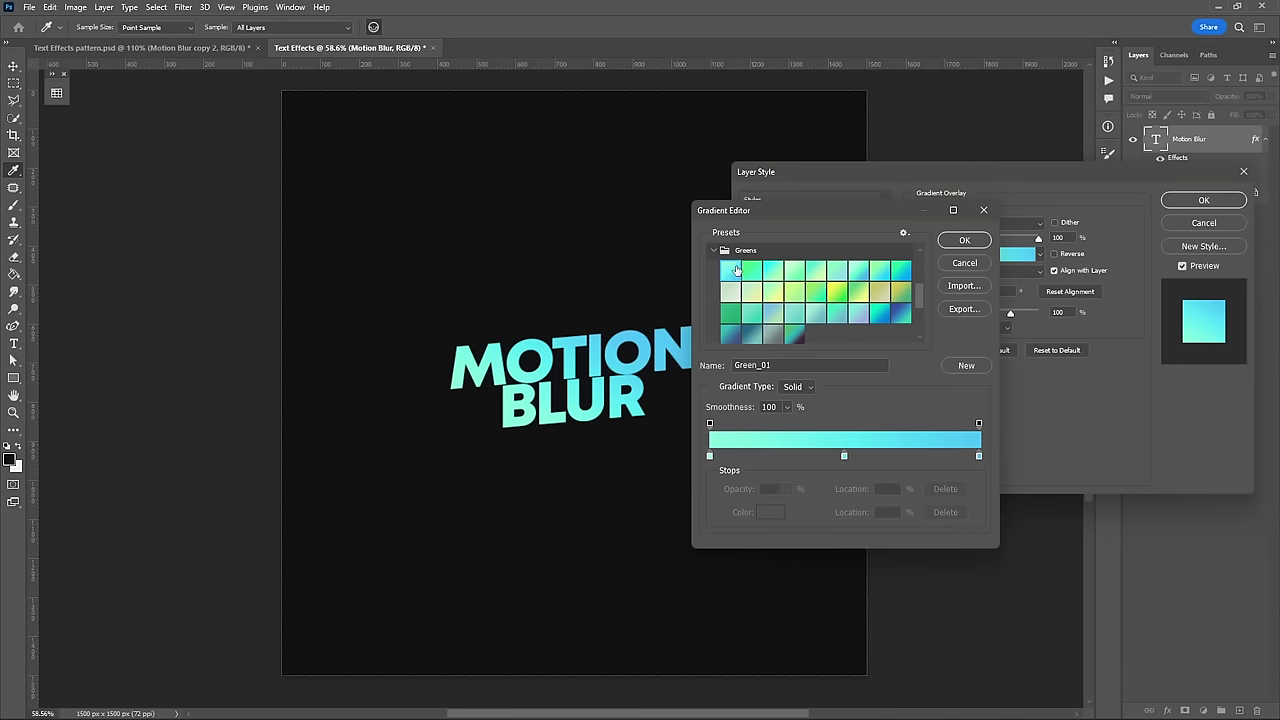
click(763, 268)
click(766, 267)
click(753, 273)
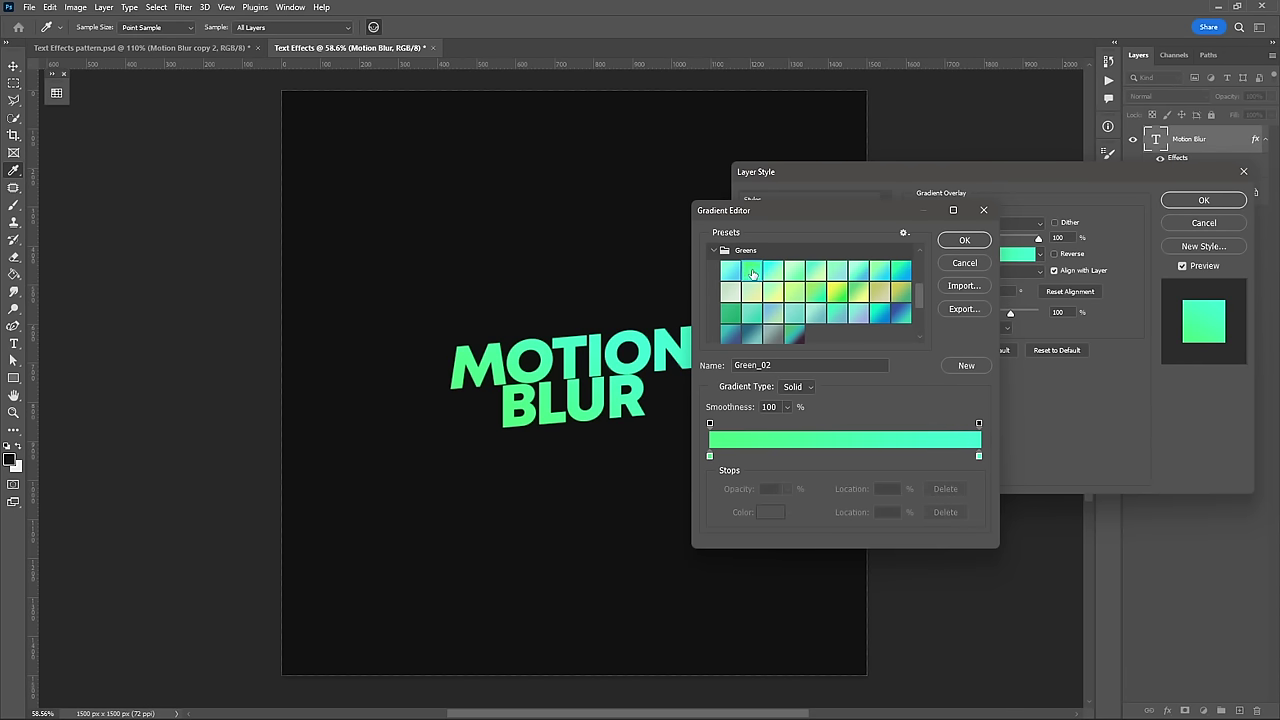
click(975, 242)
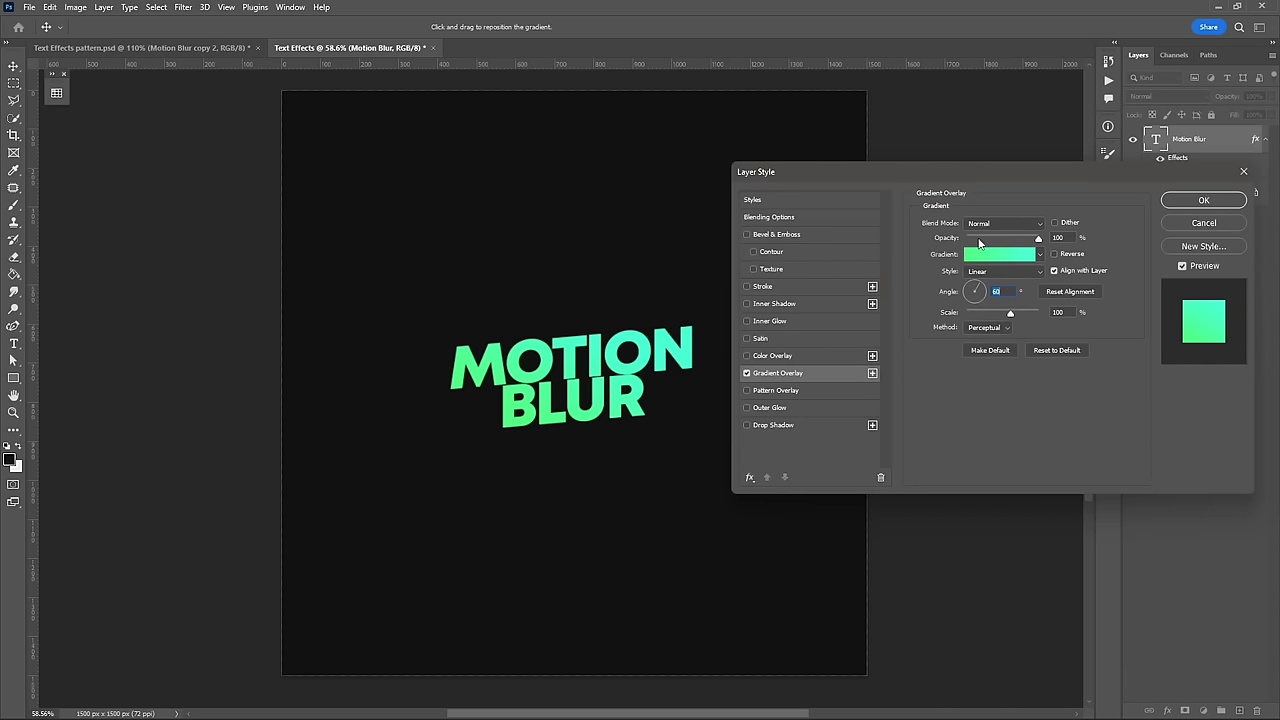
click(1200, 201)
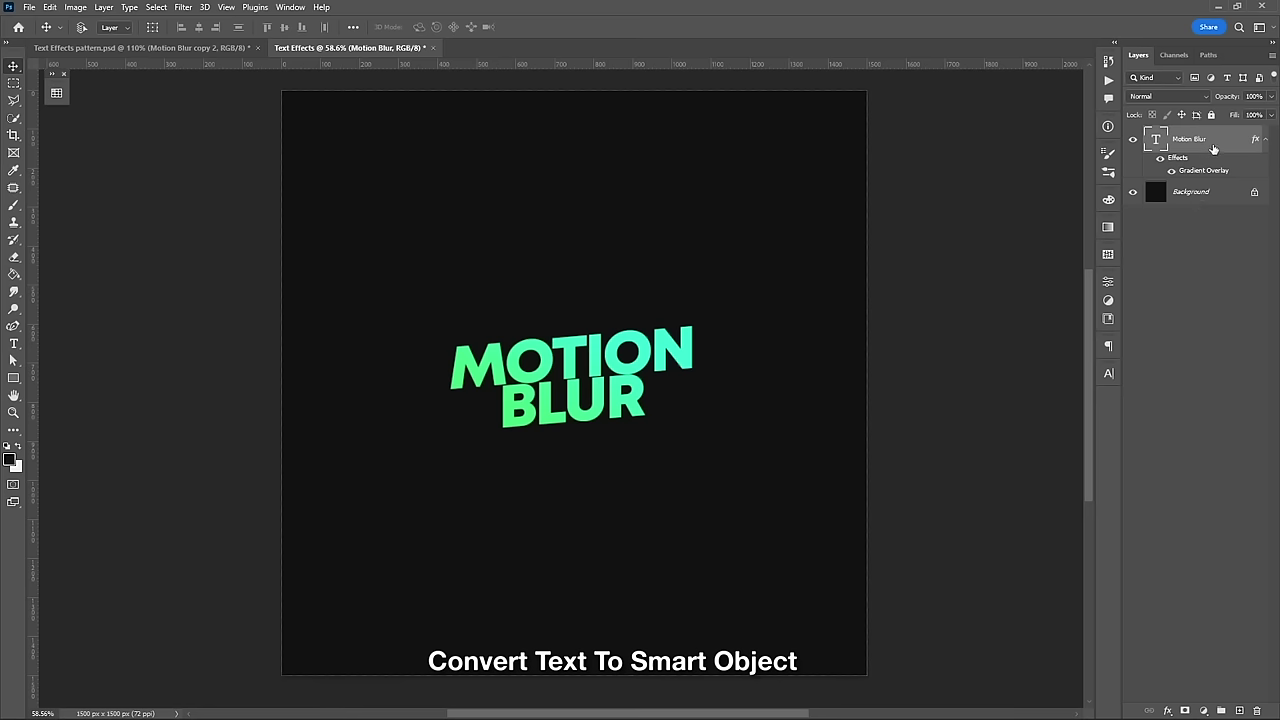
- Convert the MOTION BLUR layer to a Smart Object and duplicate it
key(ctrl)
right_click(1213, 146)
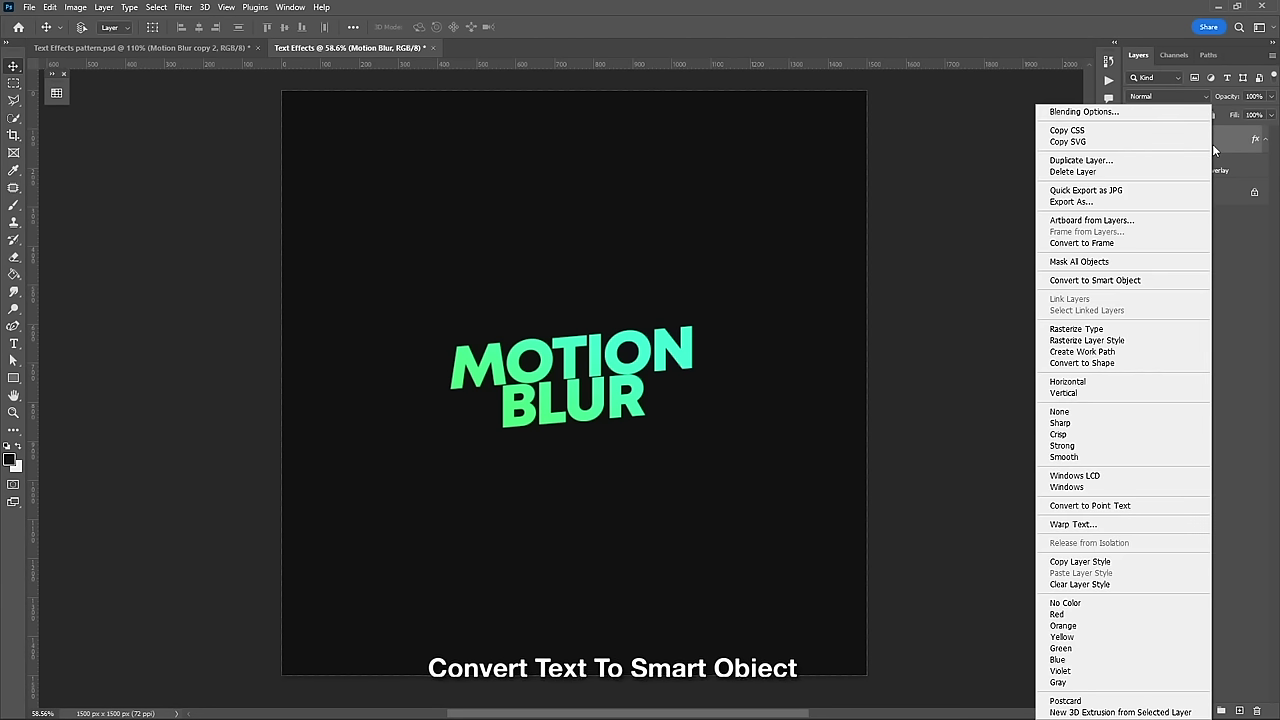
click(1164, 281)
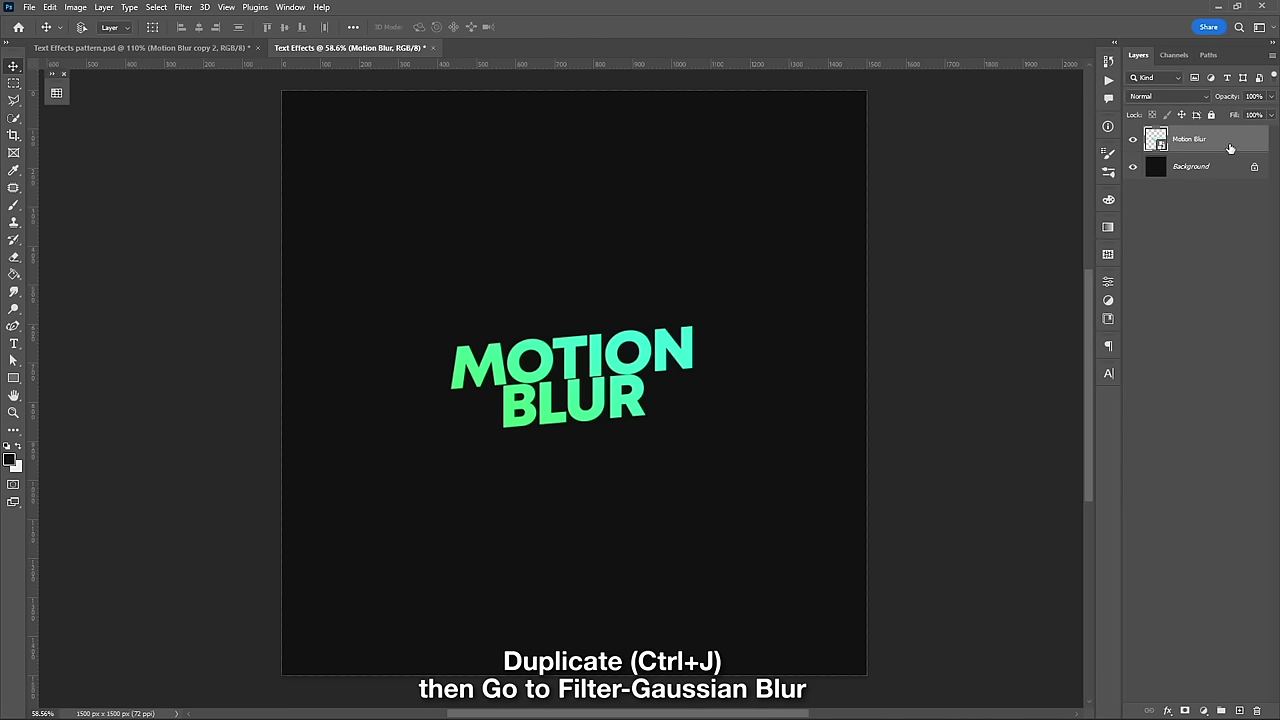
key(ctrl+j)
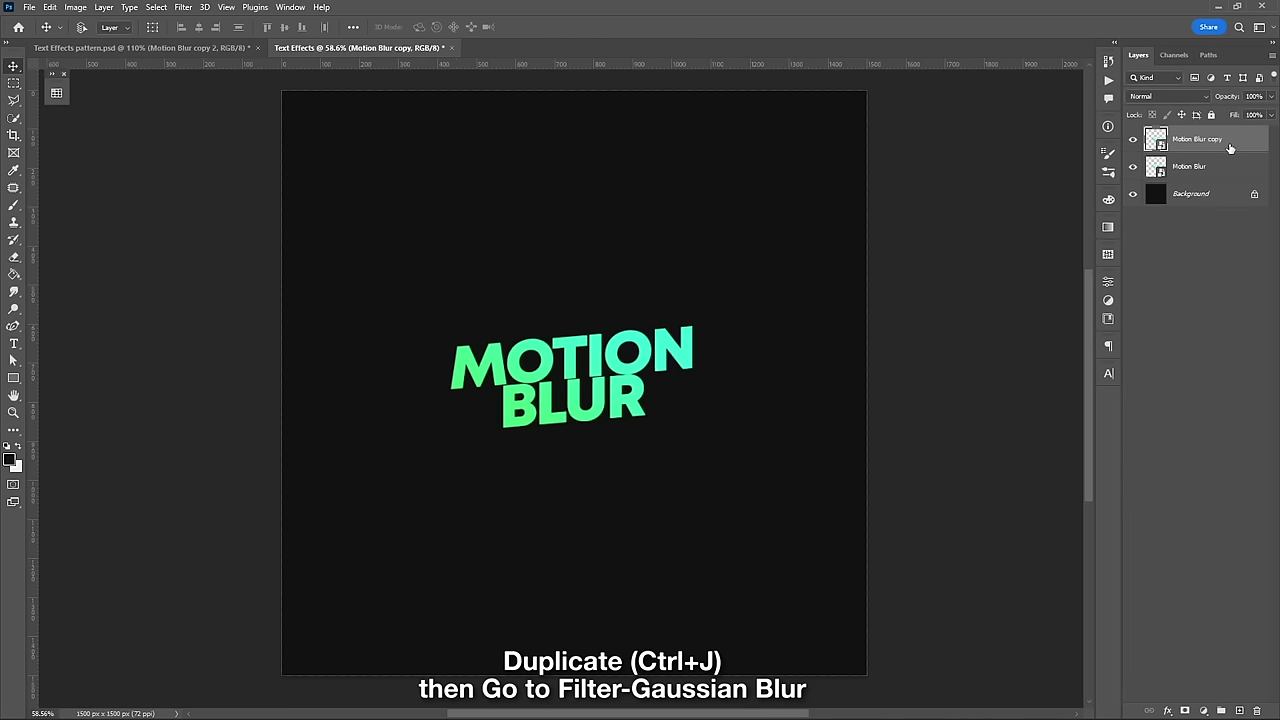
- Apply a 5 px Gaussian Blur filter to the Motion Blur copy
click(183, 7)
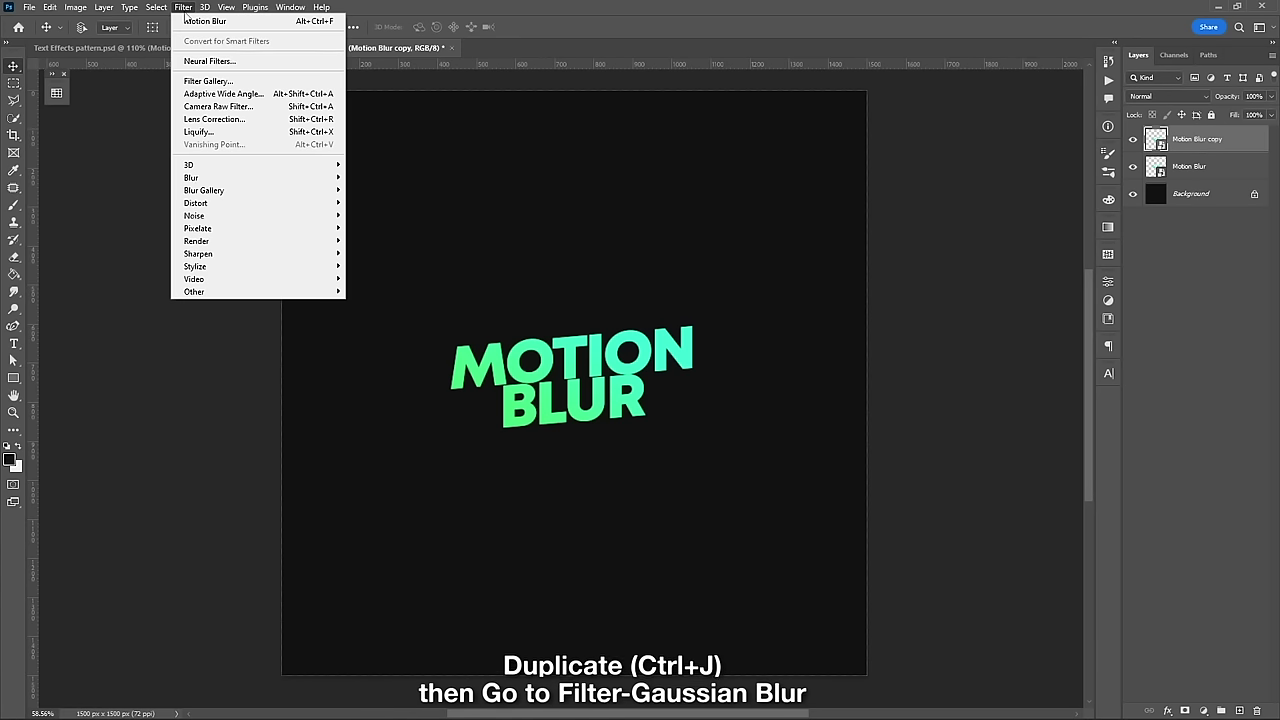
click(376, 223)
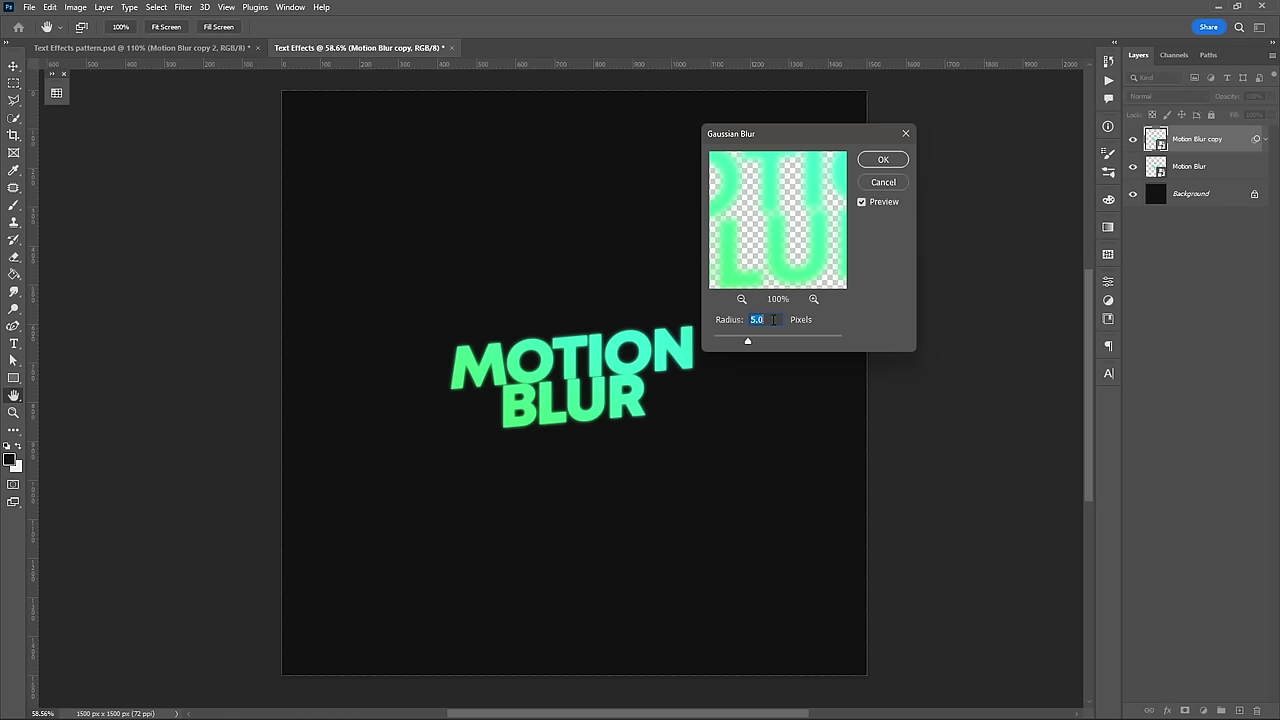
click(886, 161)
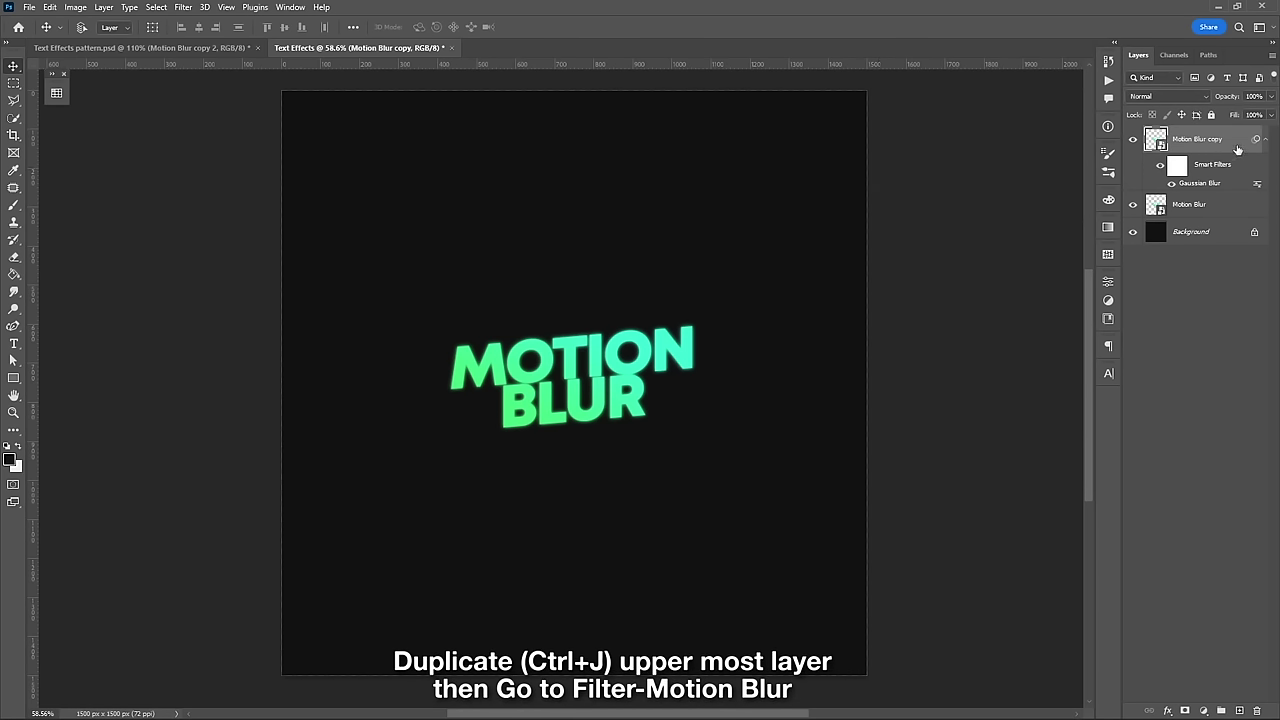
- Duplicate the blurred layer as Motion Blur copy 2 and add a 0°, 100-pixel Motion Blur
key(ctrl+j)
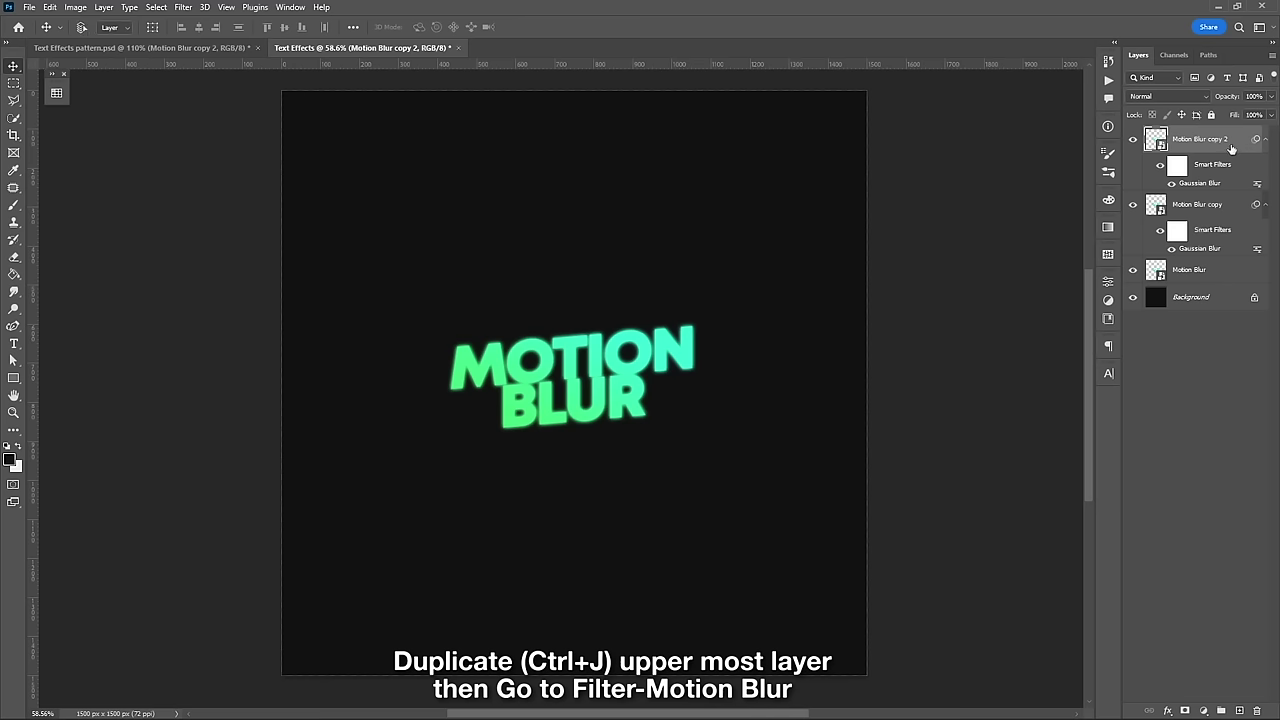
click(183, 7)
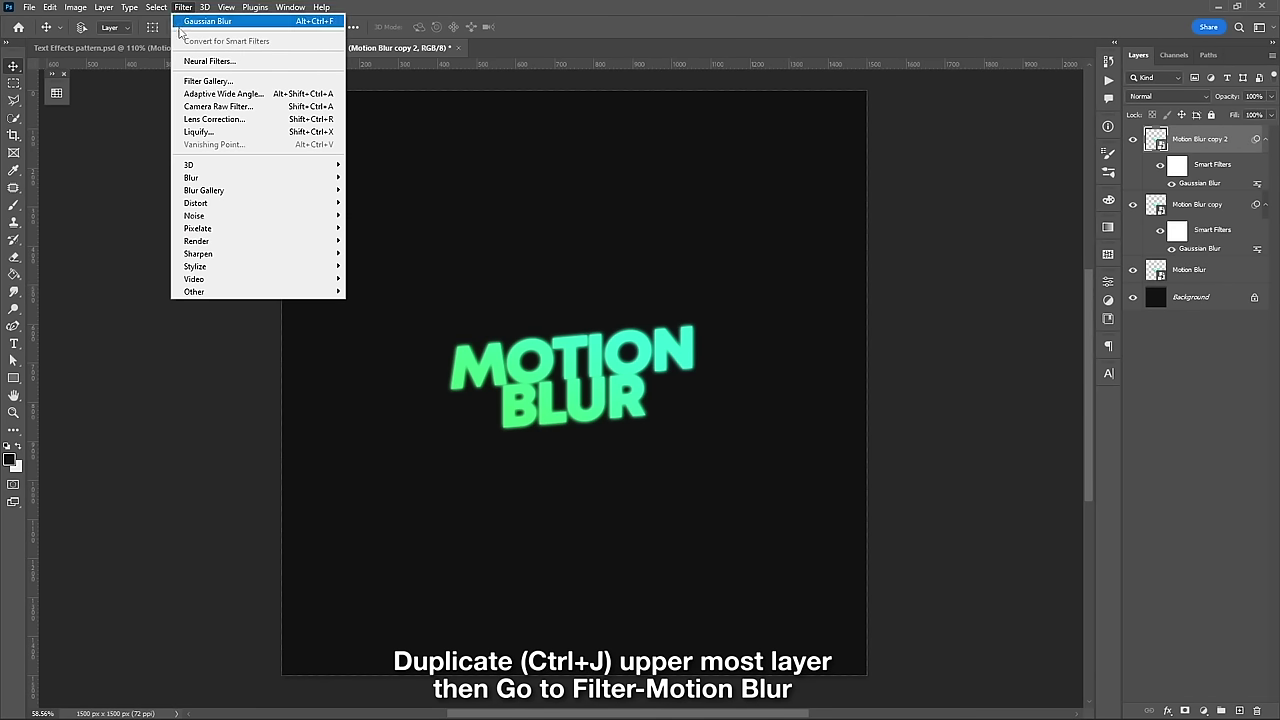
mouse_move(256, 177)
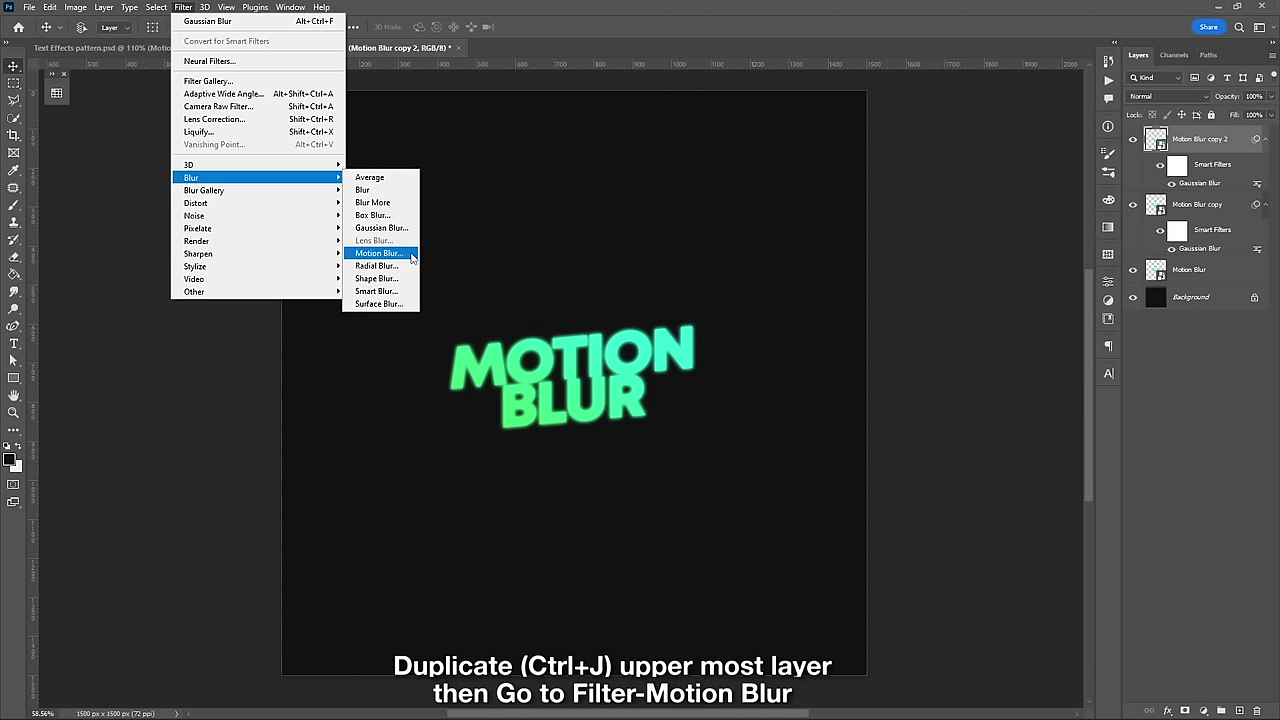
click(410, 257)
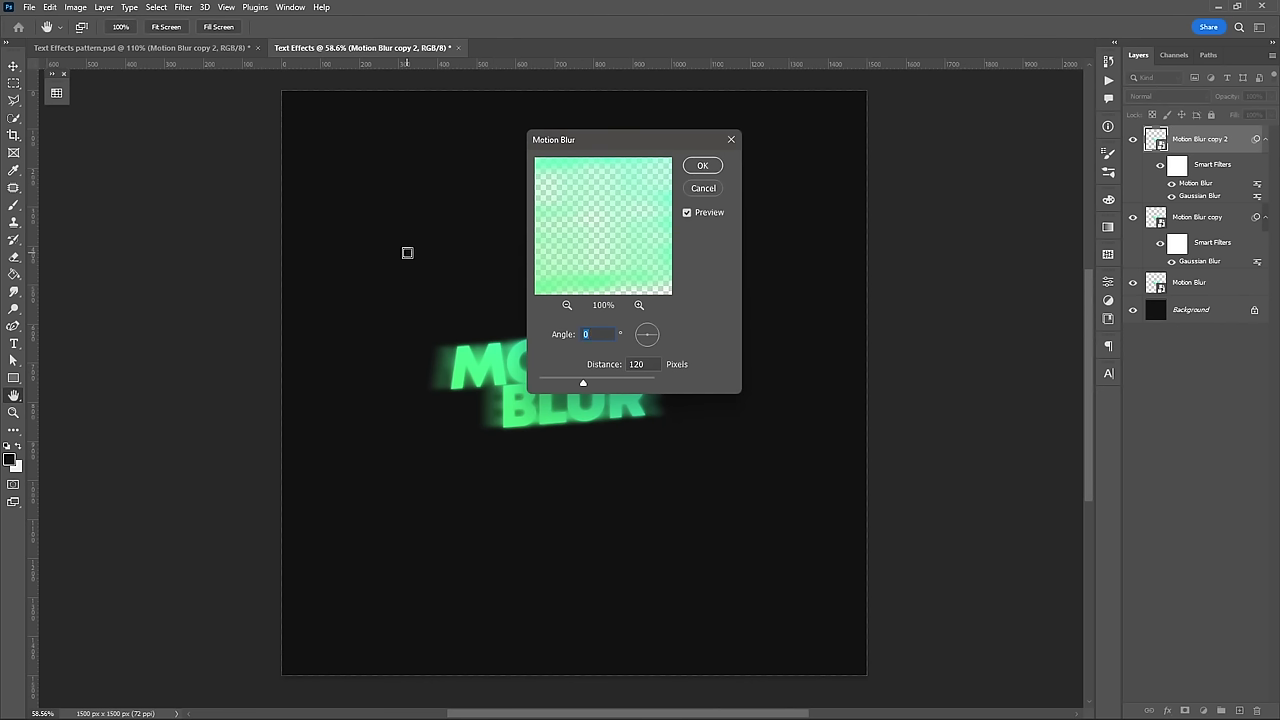
key(Tab)
text(100)
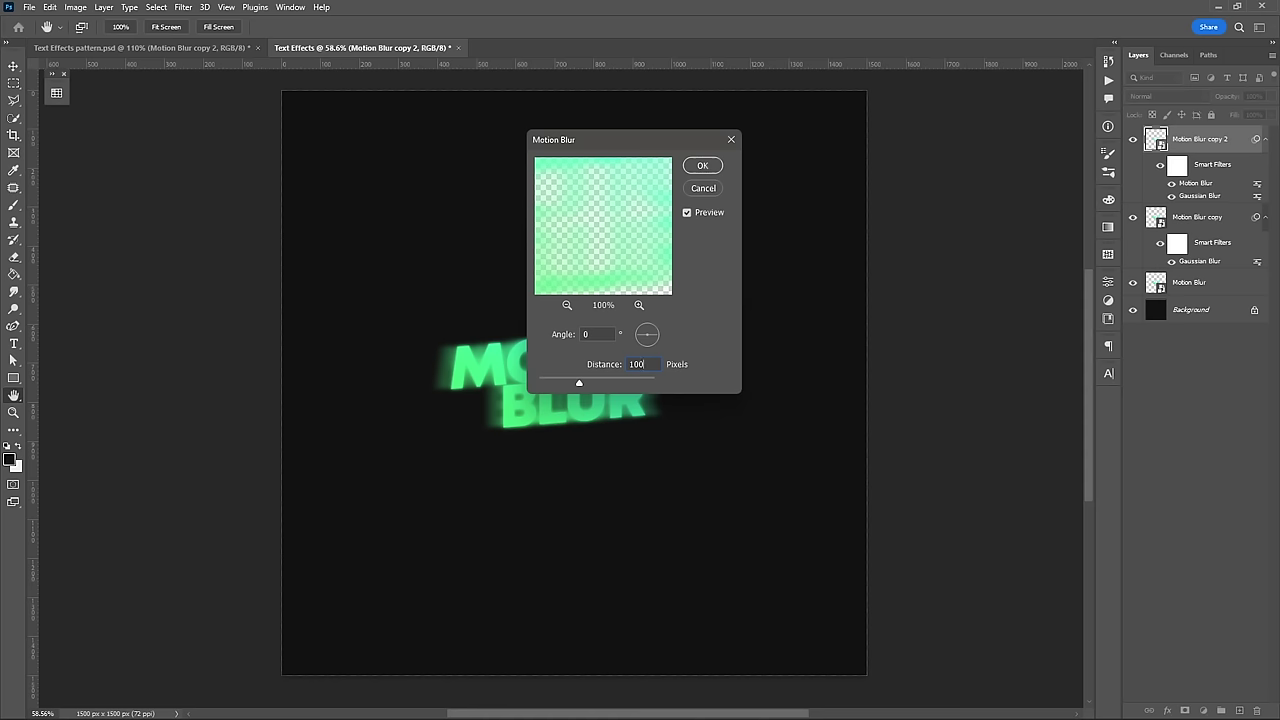
key(Return)
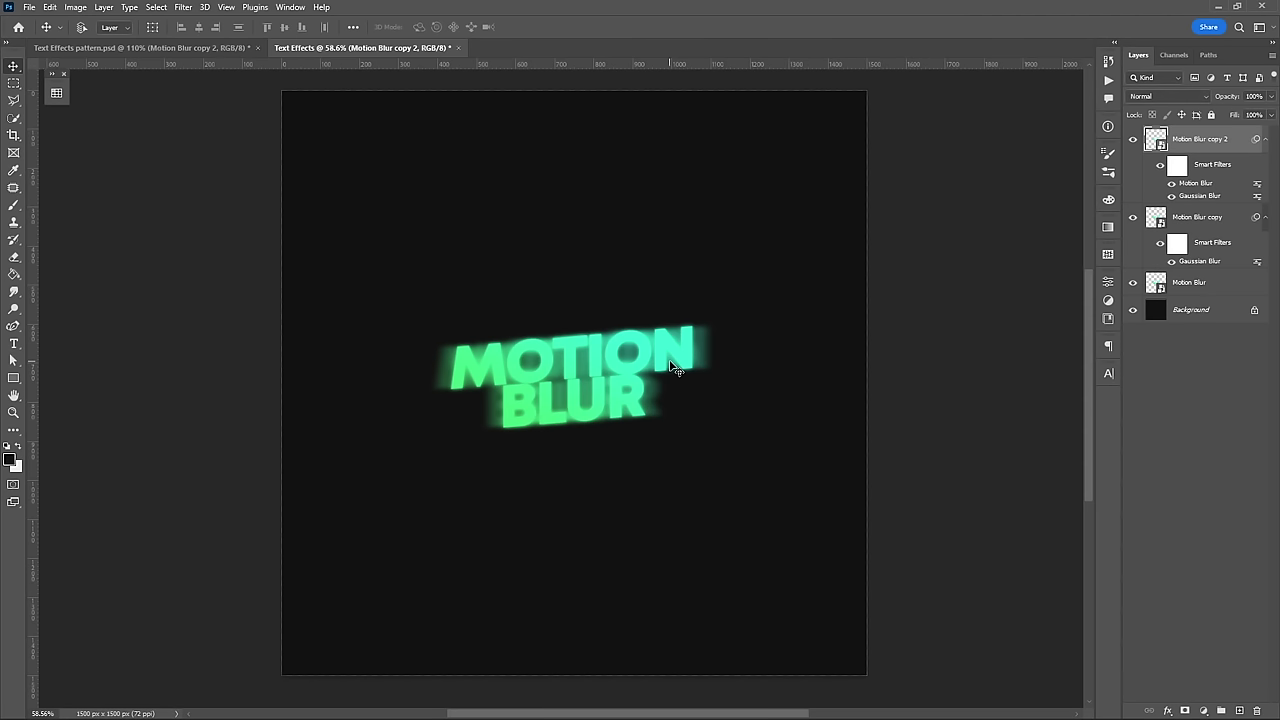